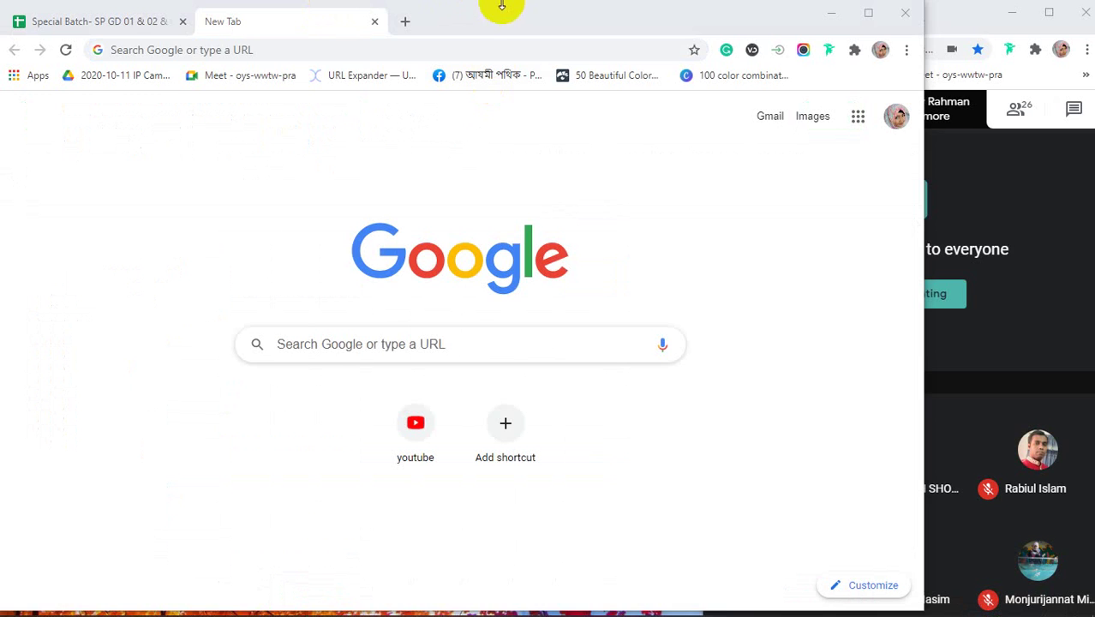
Bring the Chrome window with the empty new tab to the front.
click(503, 10)
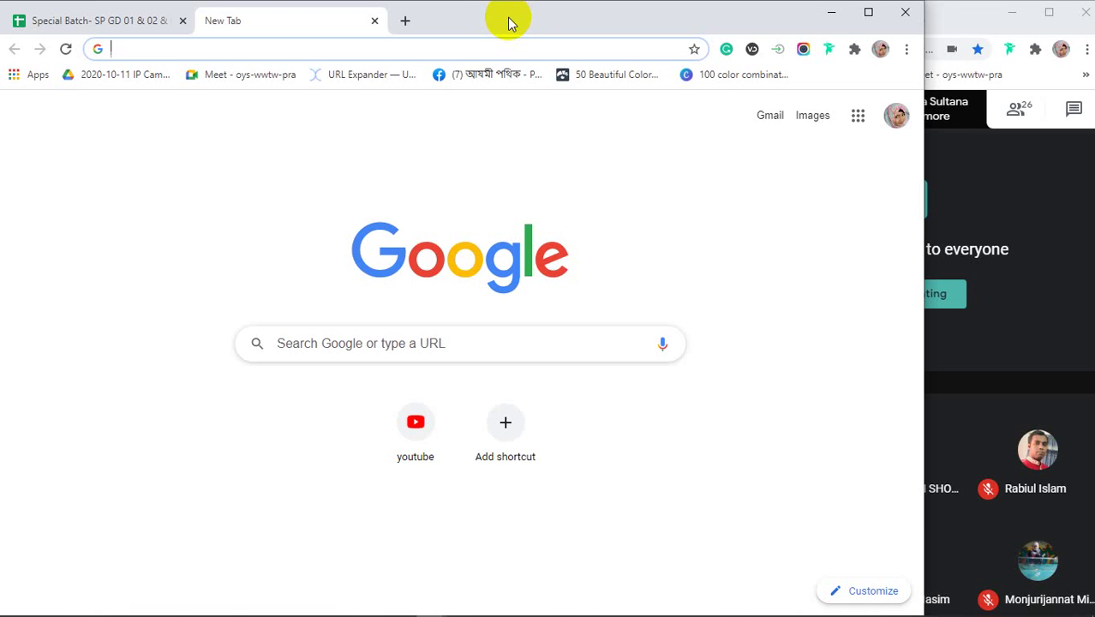
Search Google for 'what is flyer'.
text(flye)
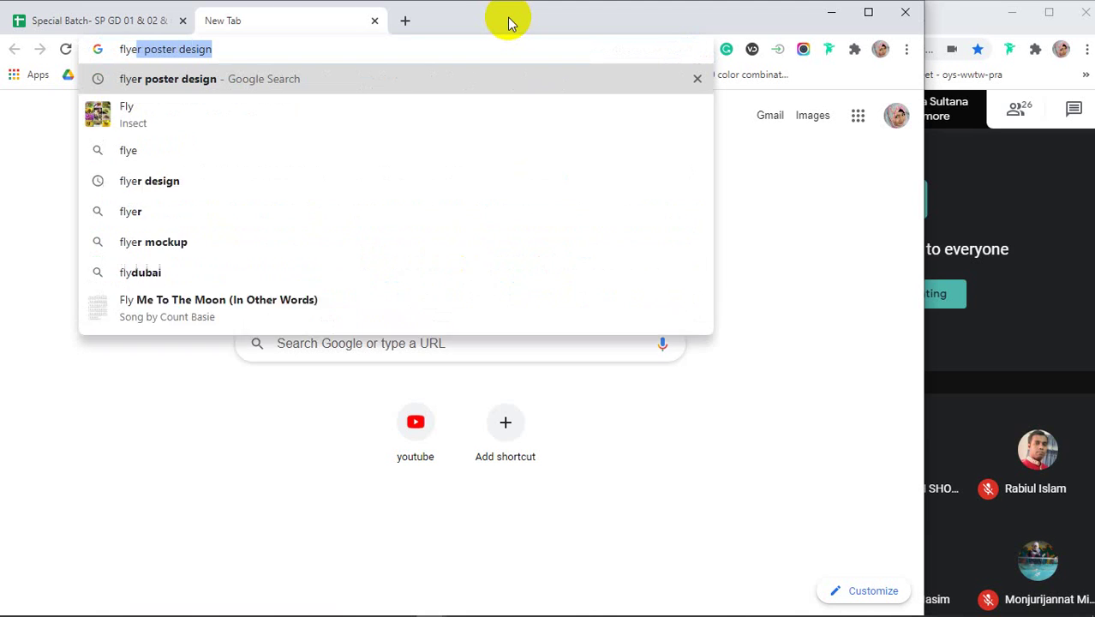
text(r)
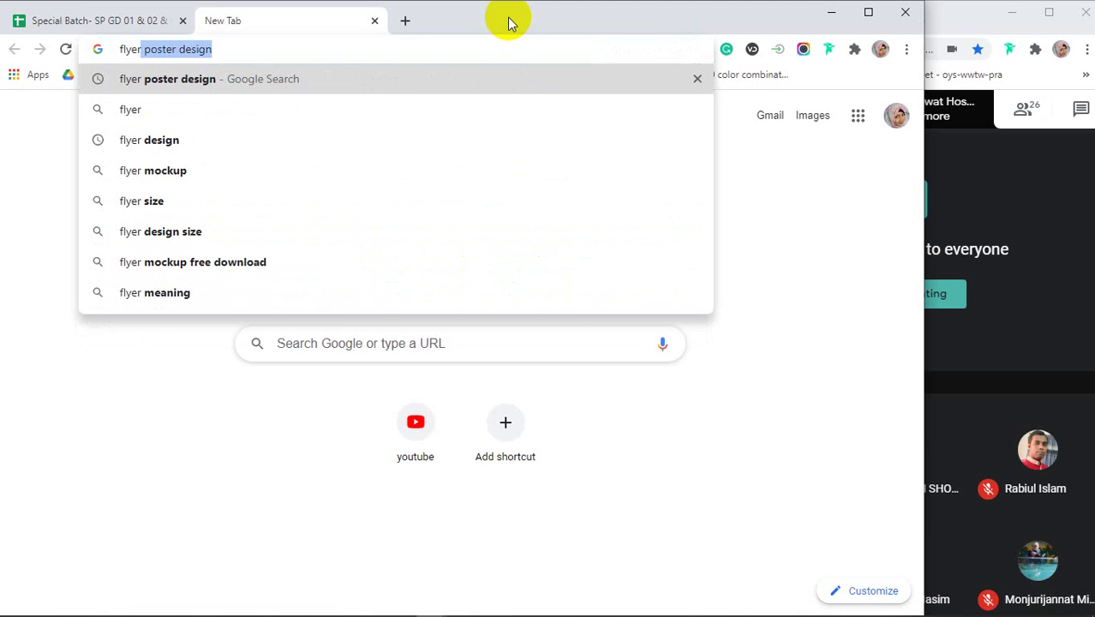
key(BackSpace)
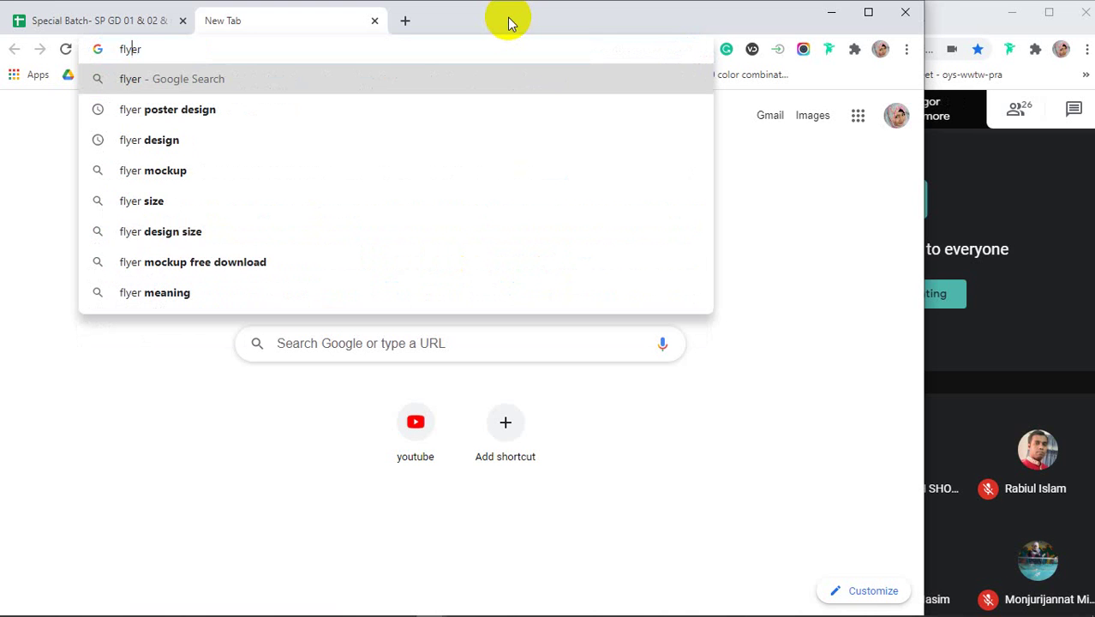
key(Home)
text(what)
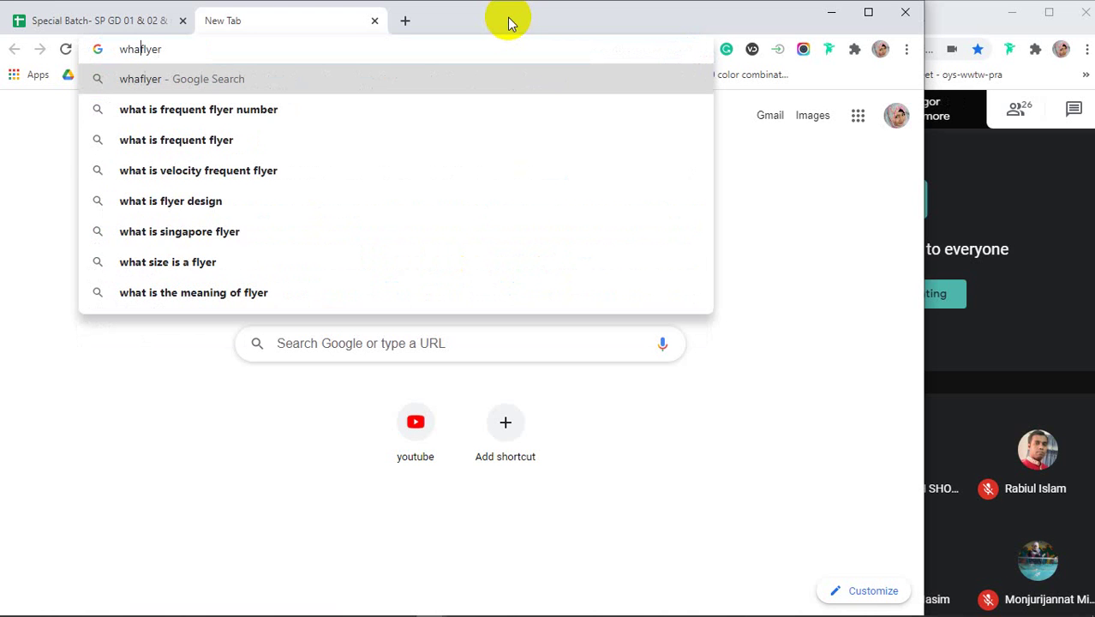
text( is)
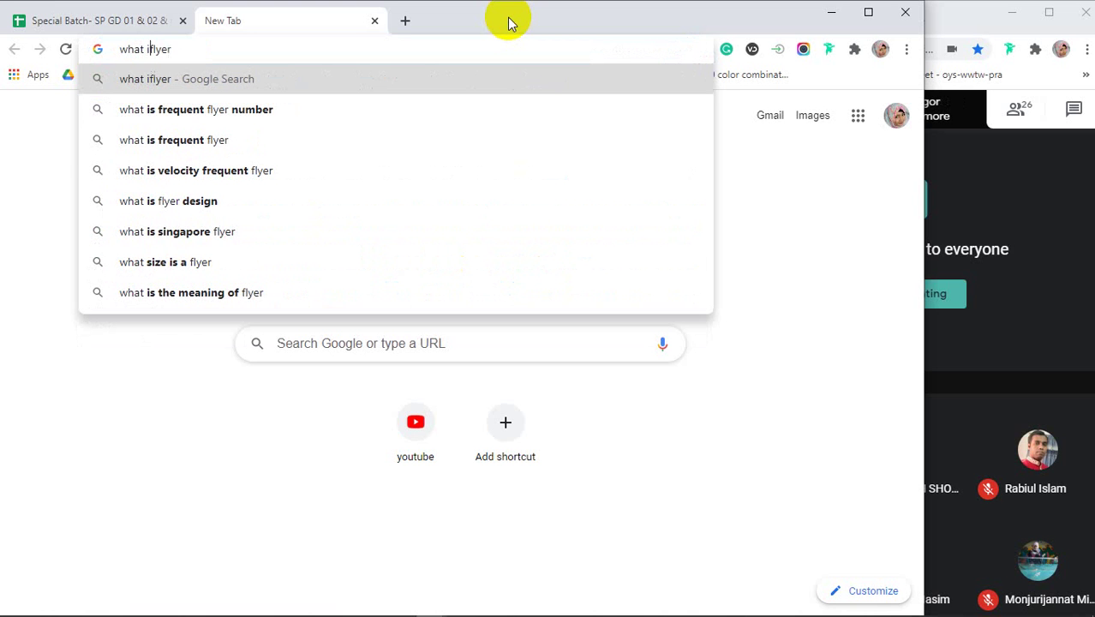
key(Return)
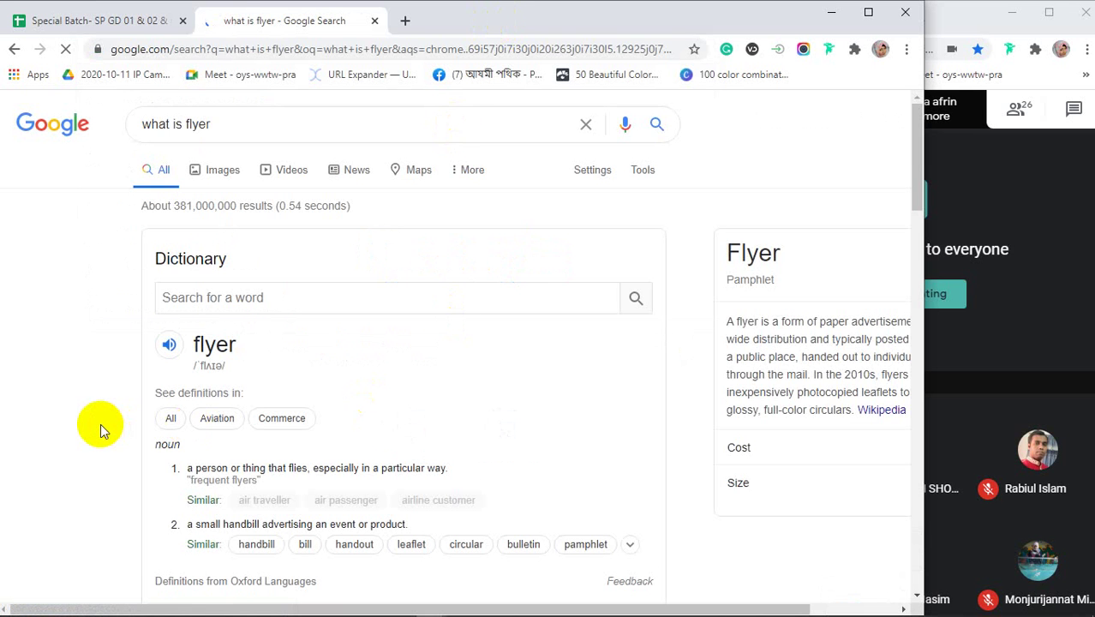
Scroll the results and widen the browser so the Flyer panel shows in full.
scroll(100, 423, down, 1)
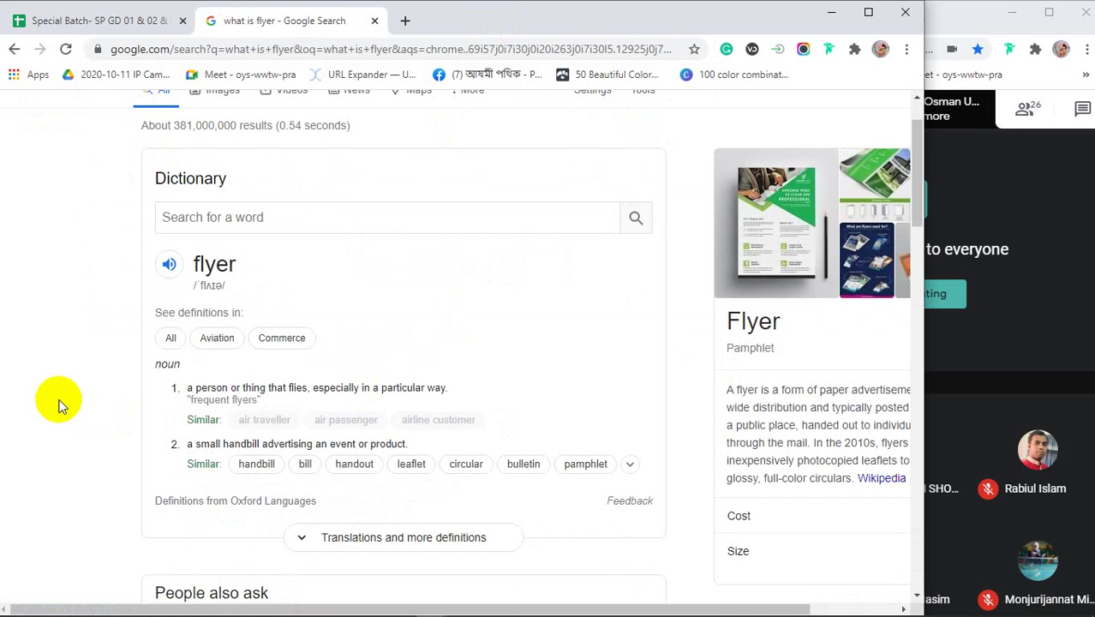
scroll(58, 406, down, 2)
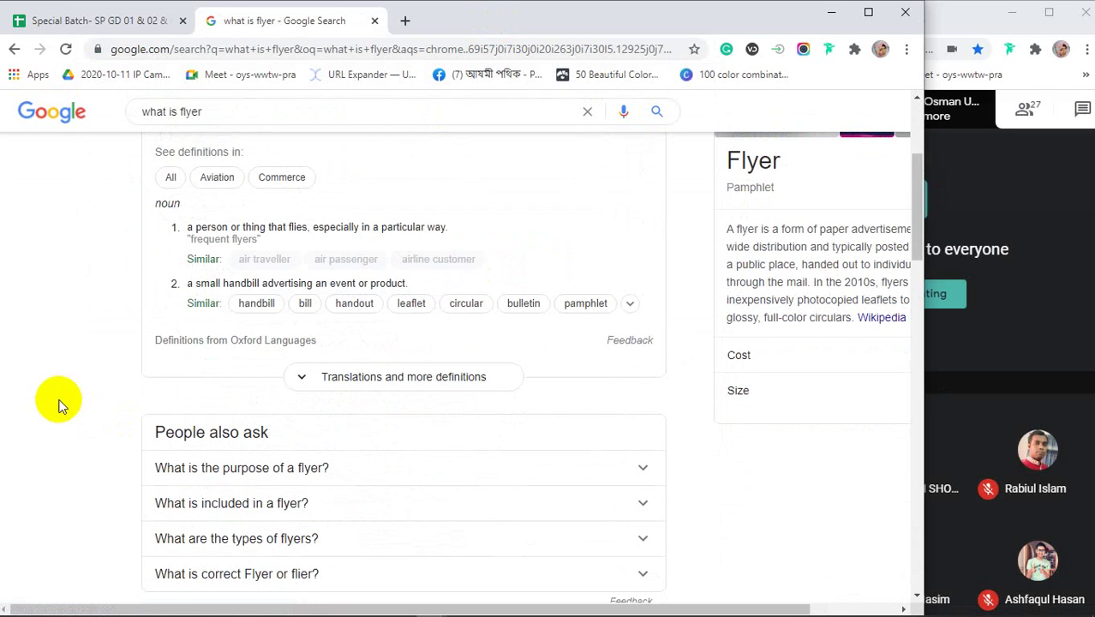
scroll(59, 405, down, 1)
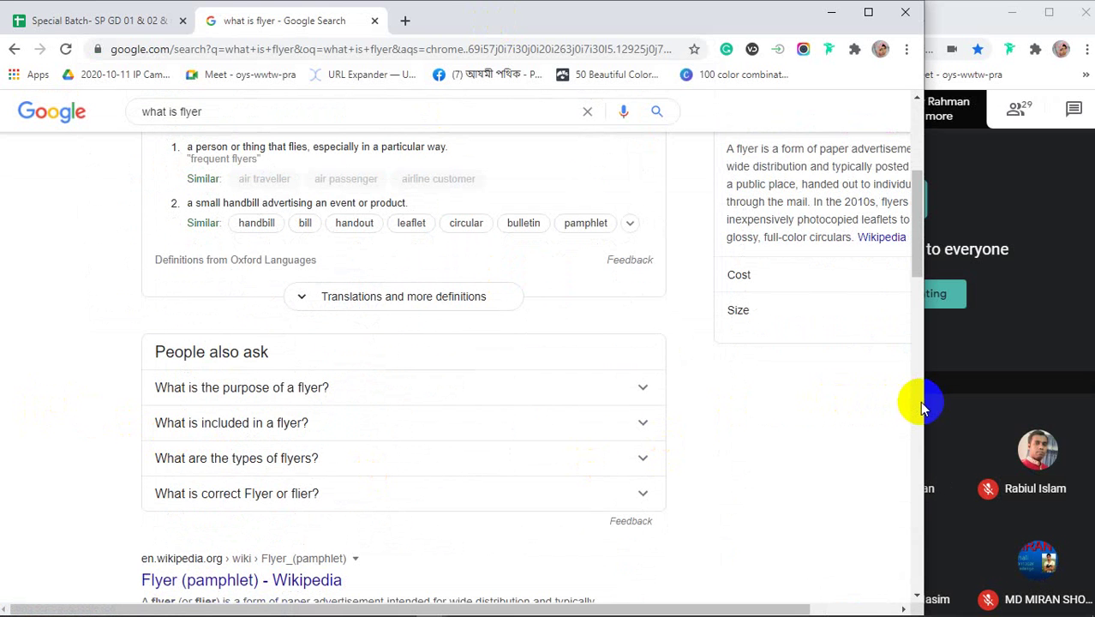
drag(921, 405, 1054, 379)
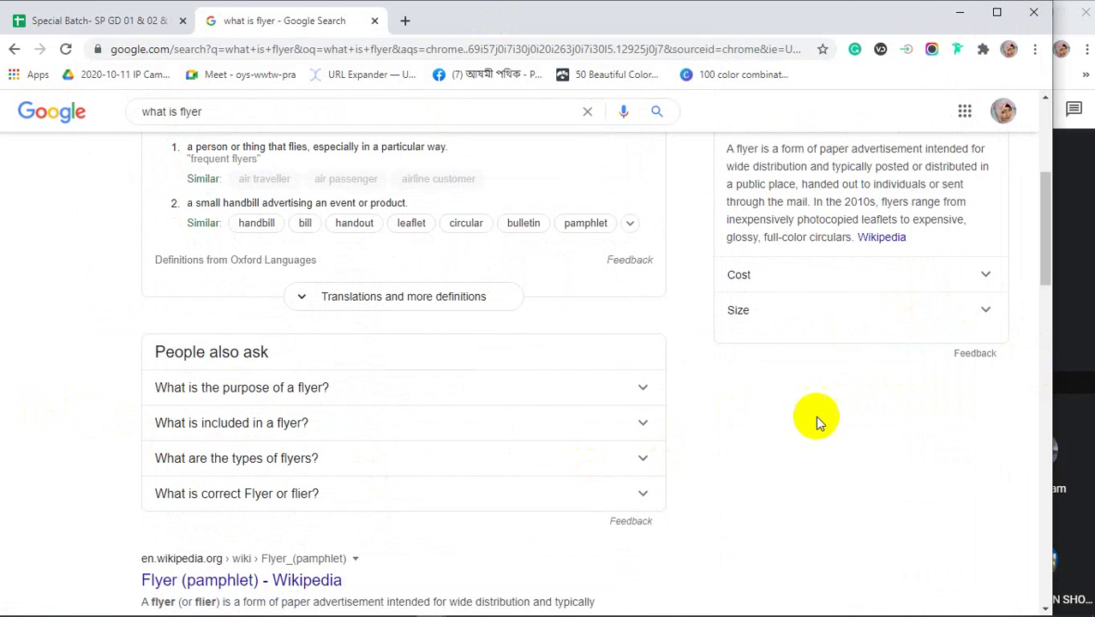
scroll(818, 425, up, 2)
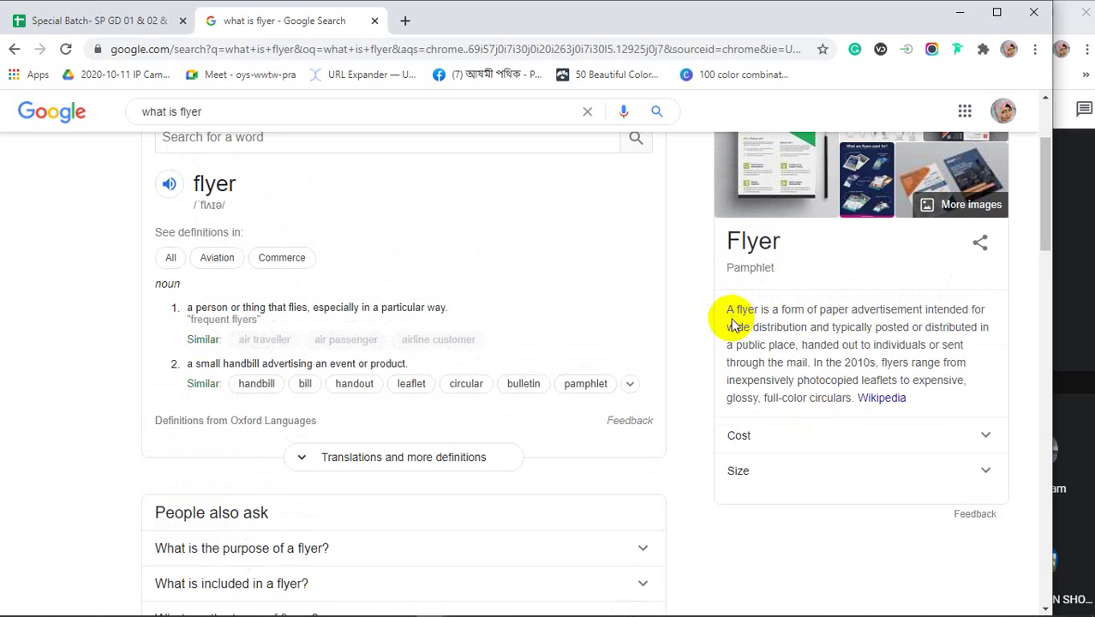
Highlight 'advertisement', 'wide distribution', 'posted', 'handed out' and 'through the mail' in the Flyer description.
scroll(733, 323, up, 1)
drag(727, 390, 839, 391)
click(795, 392)
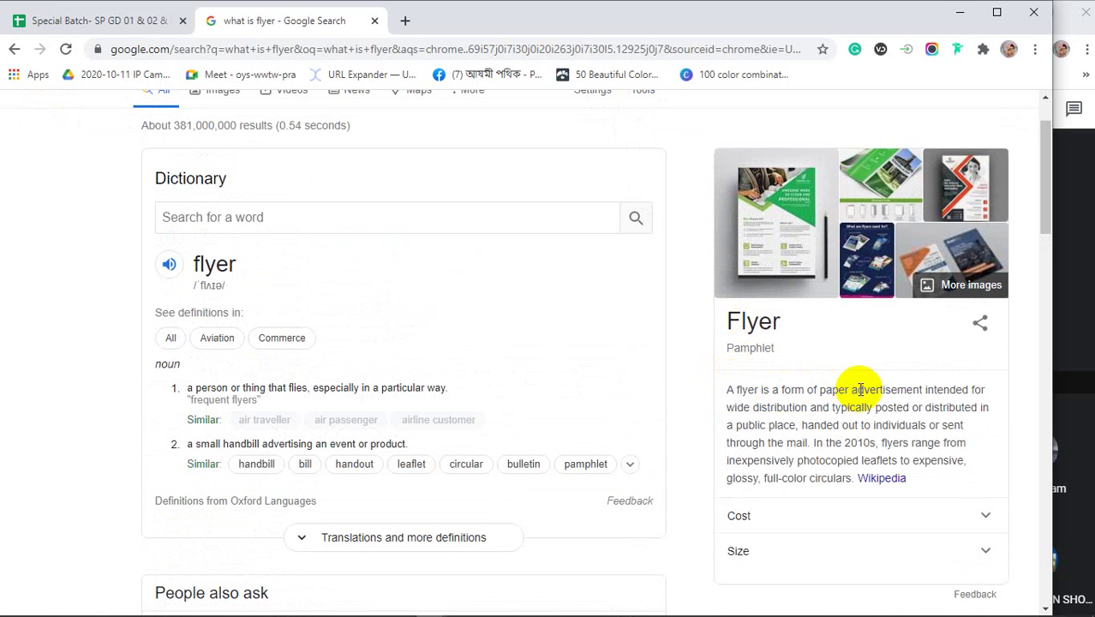
drag(849, 390, 915, 399)
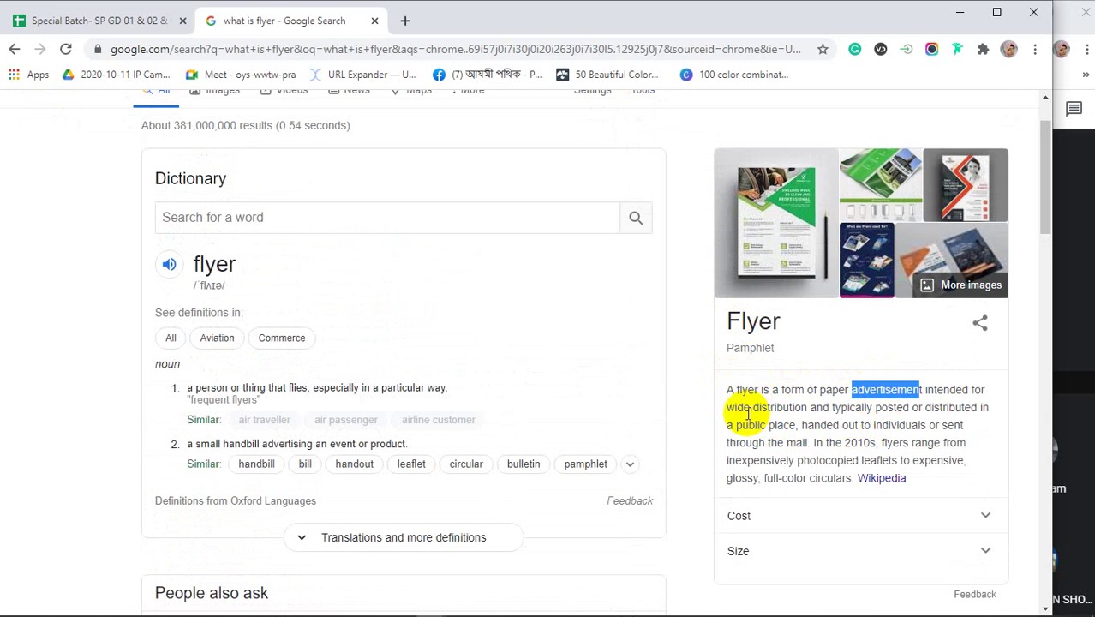
drag(728, 409, 806, 409)
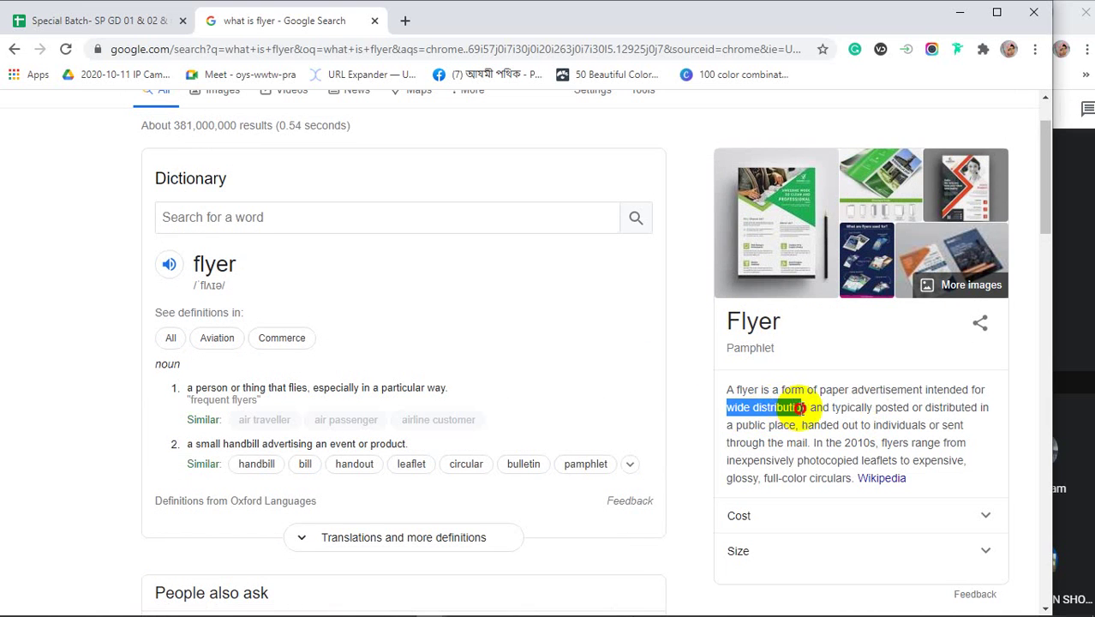
double_click(896, 409)
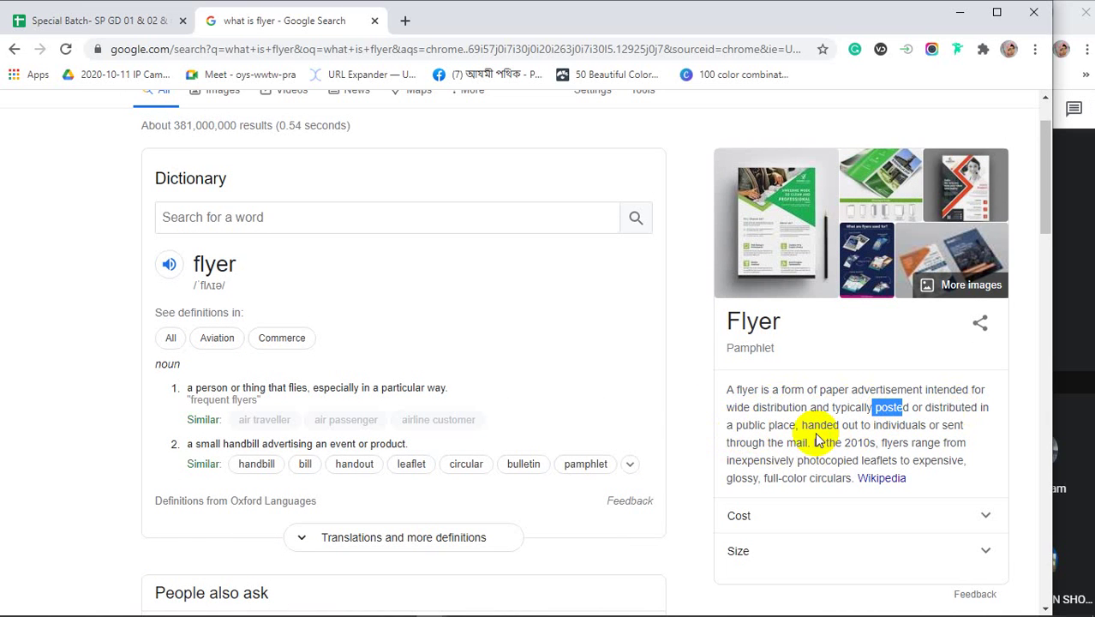
drag(805, 424, 911, 424)
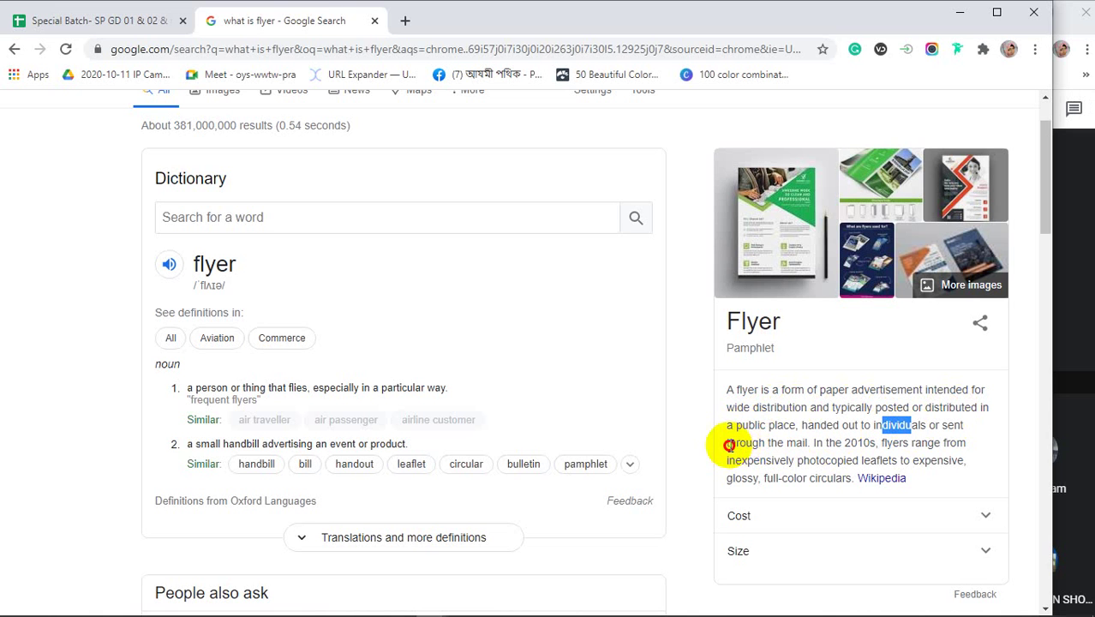
drag(726, 442, 805, 442)
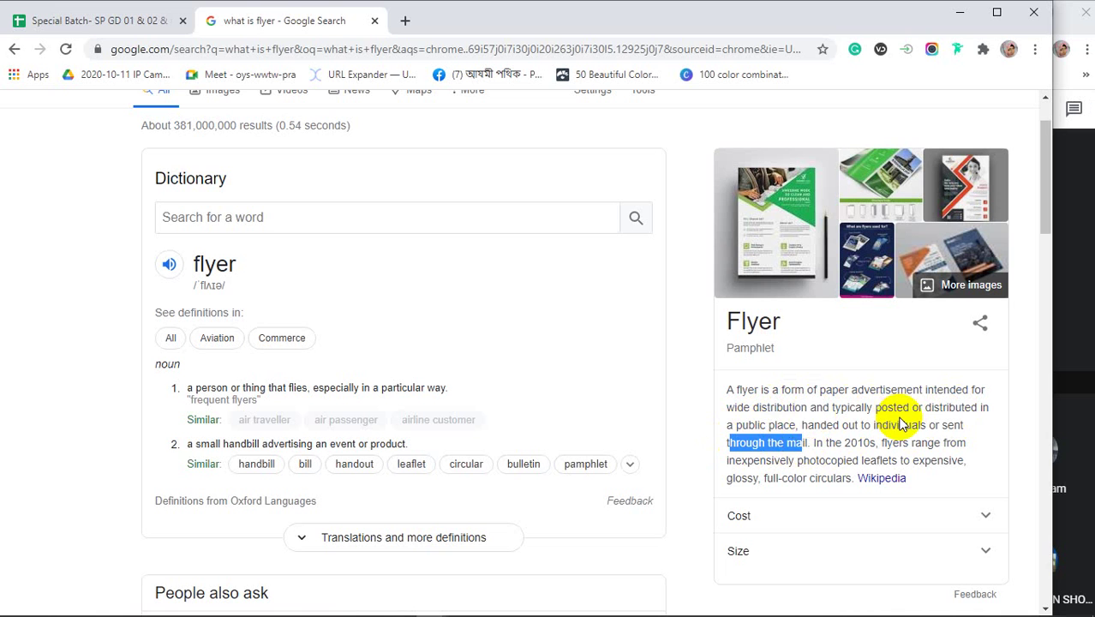
click(763, 425)
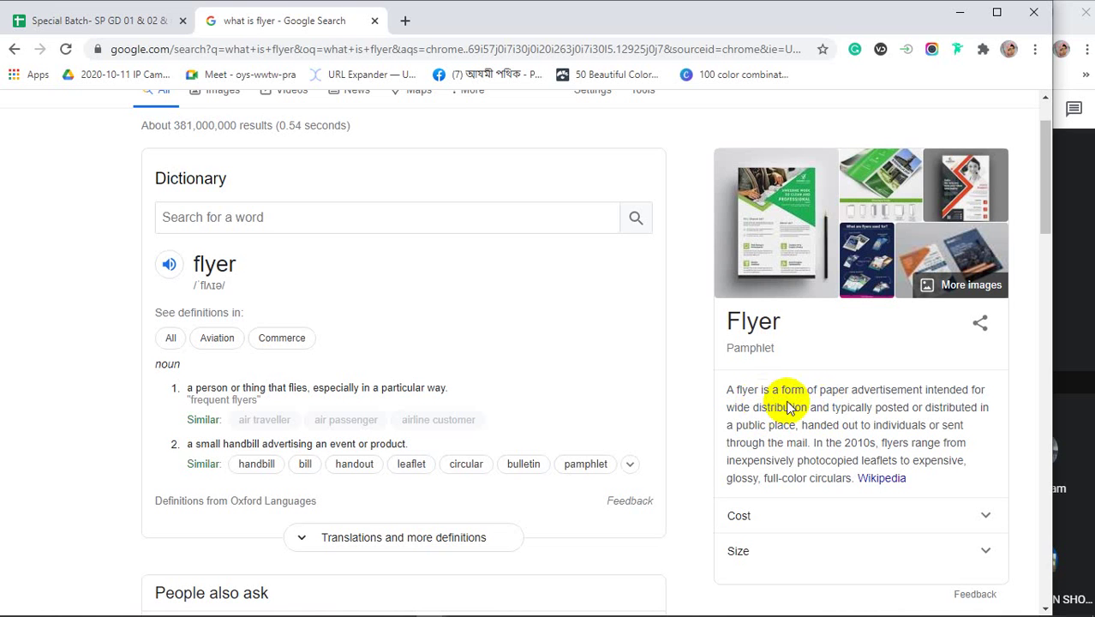
drag(851, 390, 923, 389)
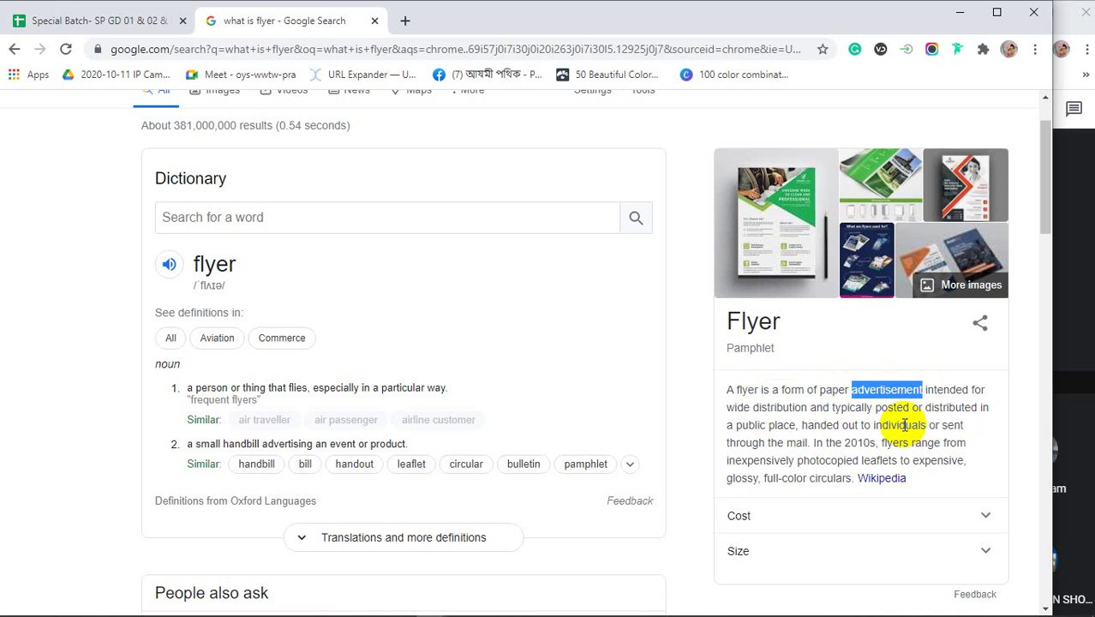
Highlight 'flyers range from', 'leaflets to expensive', 'color circulars', 'expensive' and 'glossy' in the description.
click(855, 392)
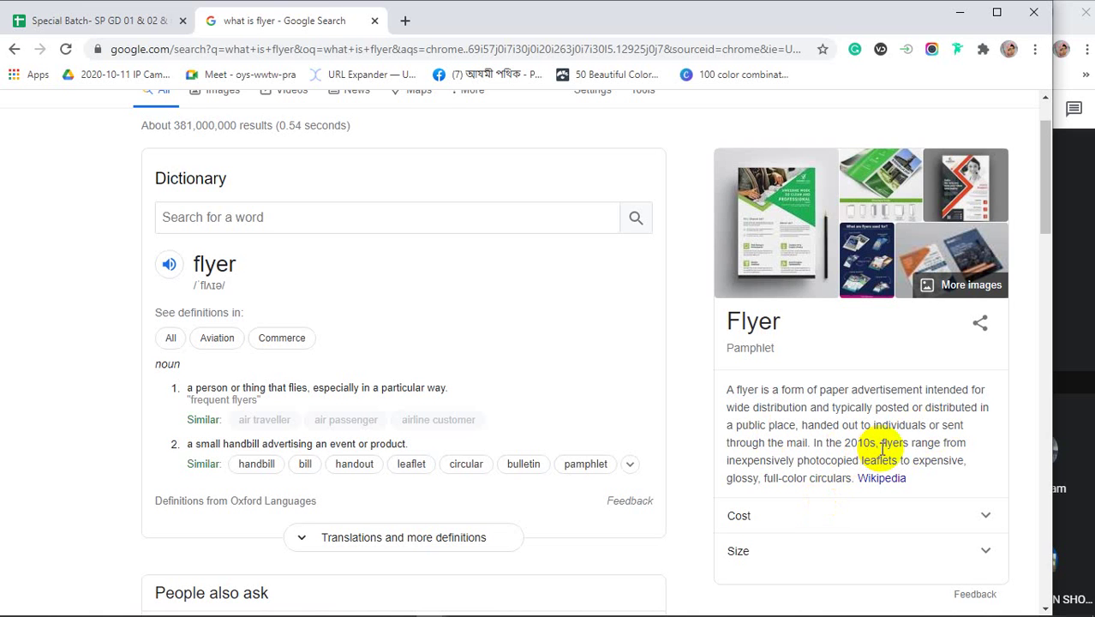
drag(881, 442, 959, 442)
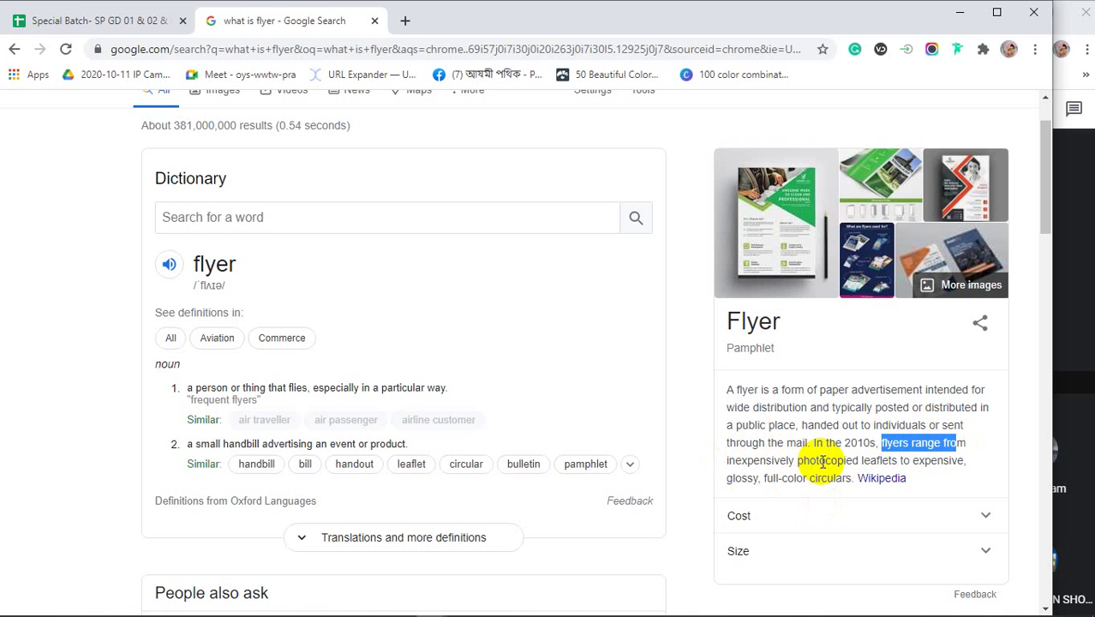
drag(875, 460, 949, 459)
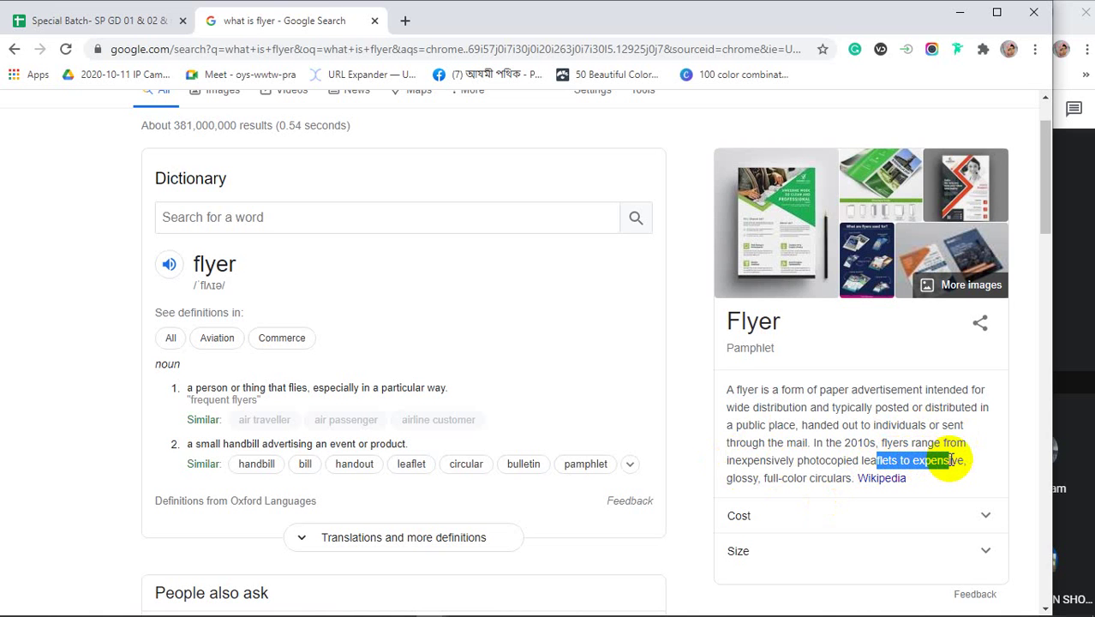
drag(782, 478, 827, 478)
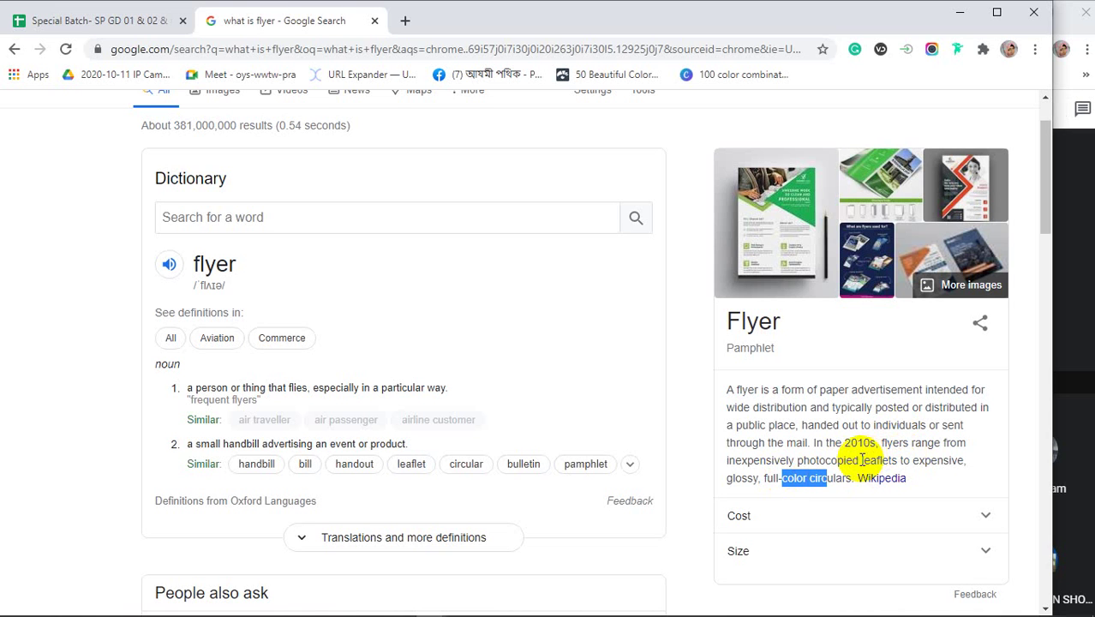
click(916, 464)
drag(915, 463, 957, 460)
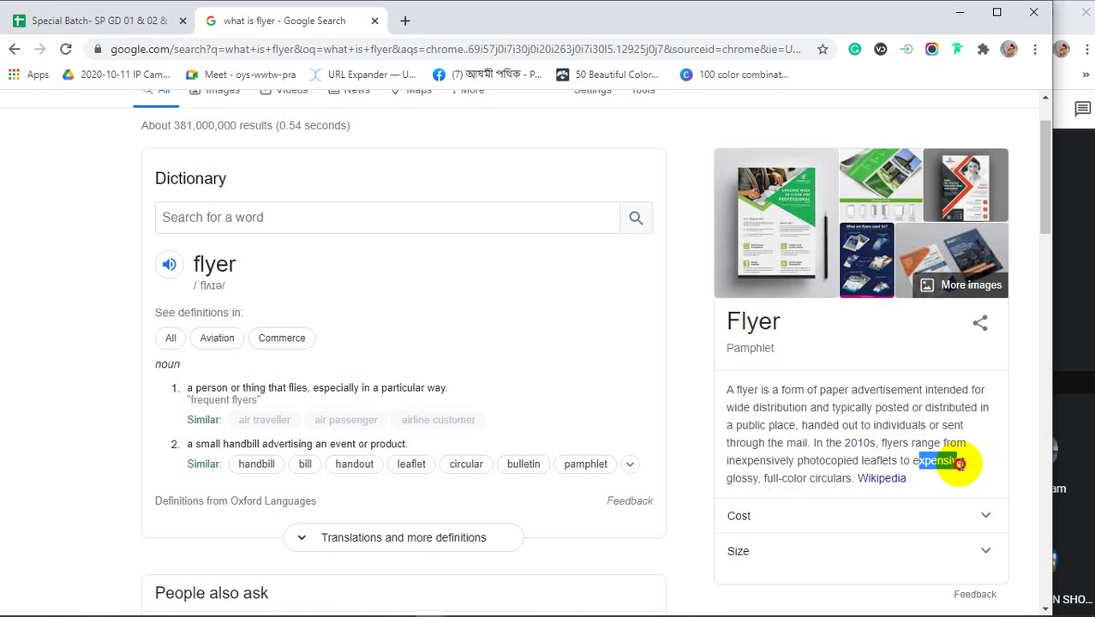
click(917, 459)
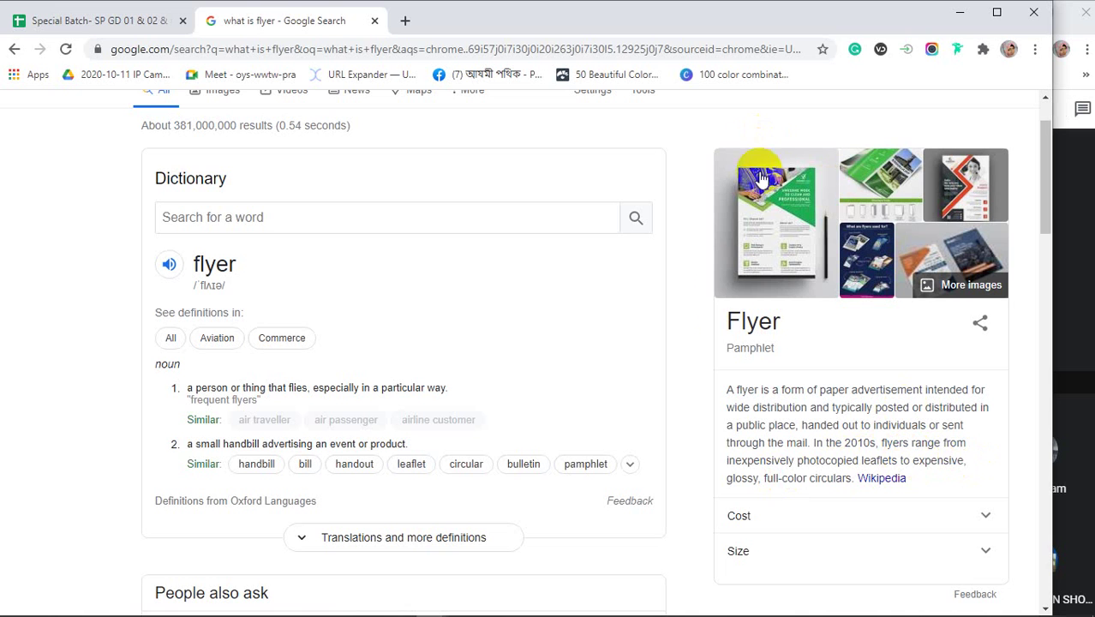
click(915, 461)
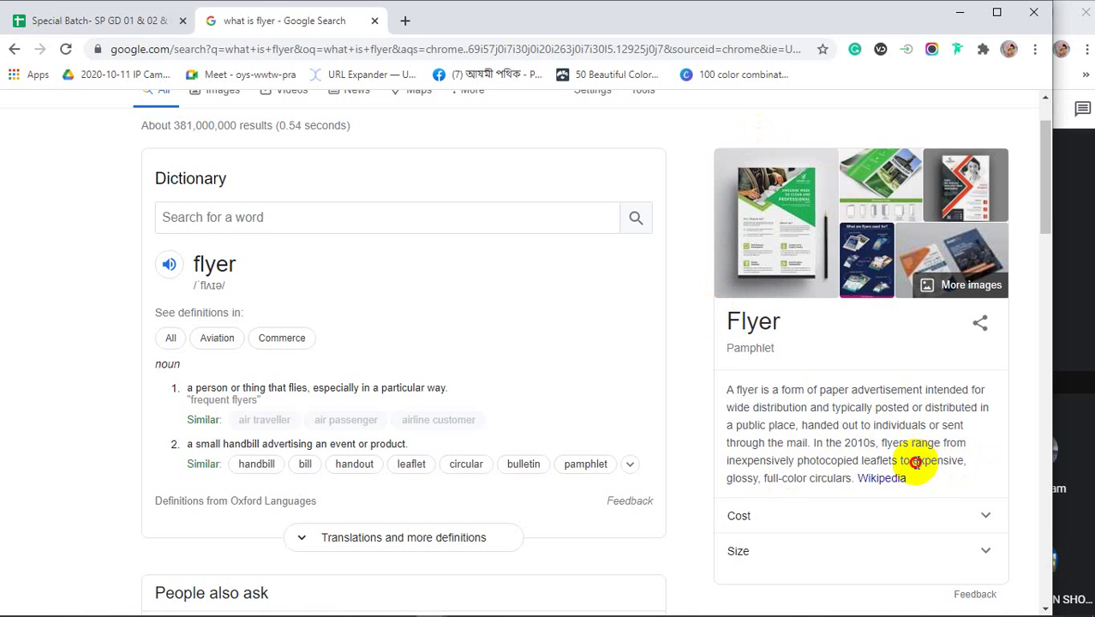
drag(915, 462, 960, 459)
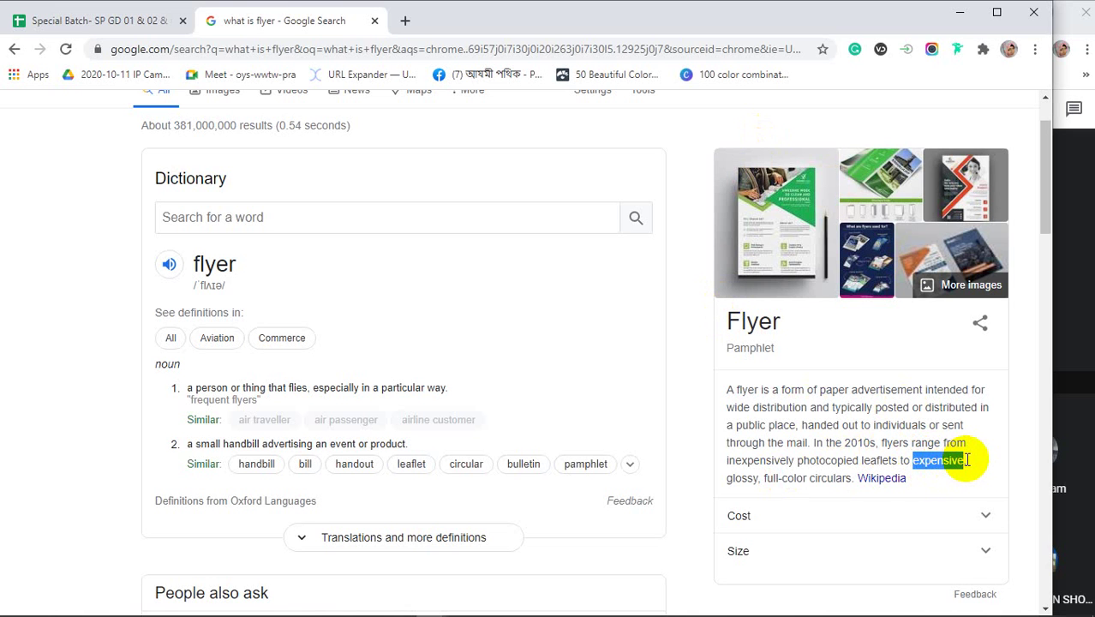
drag(726, 478, 761, 478)
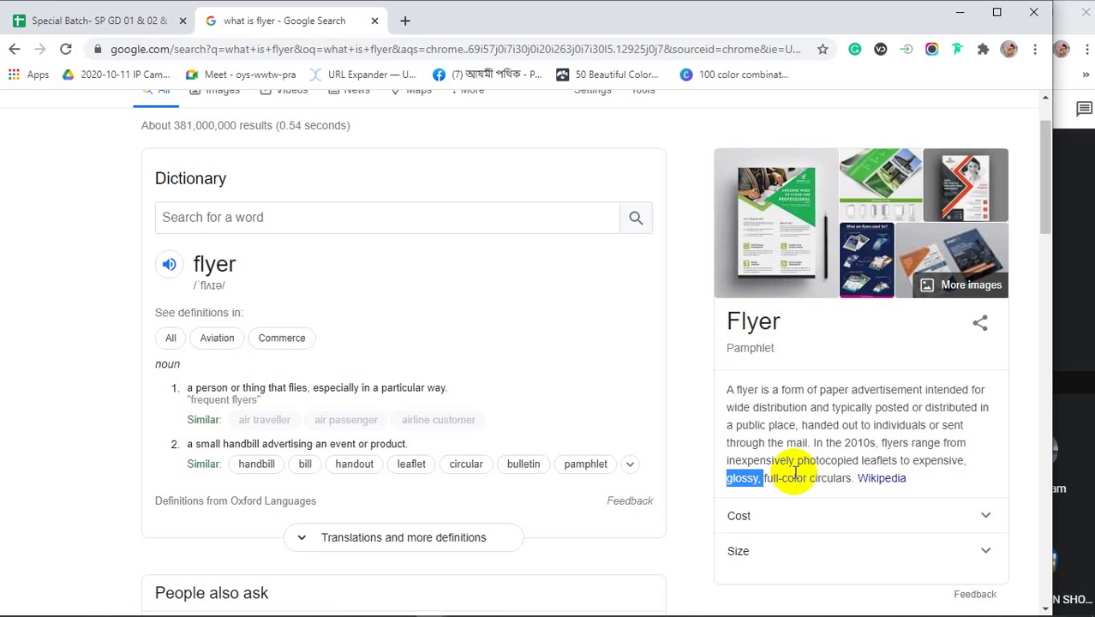
Narrow the browser to reveal the meeting, widen it back, and scroll to People also ask.
drag(1050, 405, 742, 404)
drag(745, 403, 958, 415)
scroll(538, 418, down, 5)
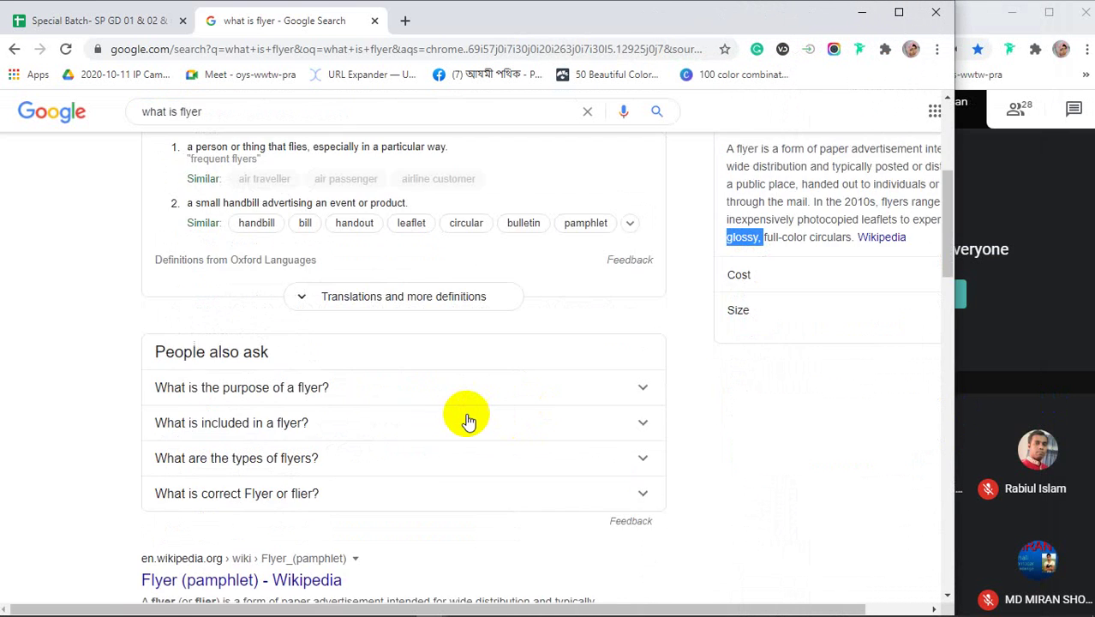
Expand 'What is the purpose of a flyer?' and maximise the Meet window.
click(215, 231)
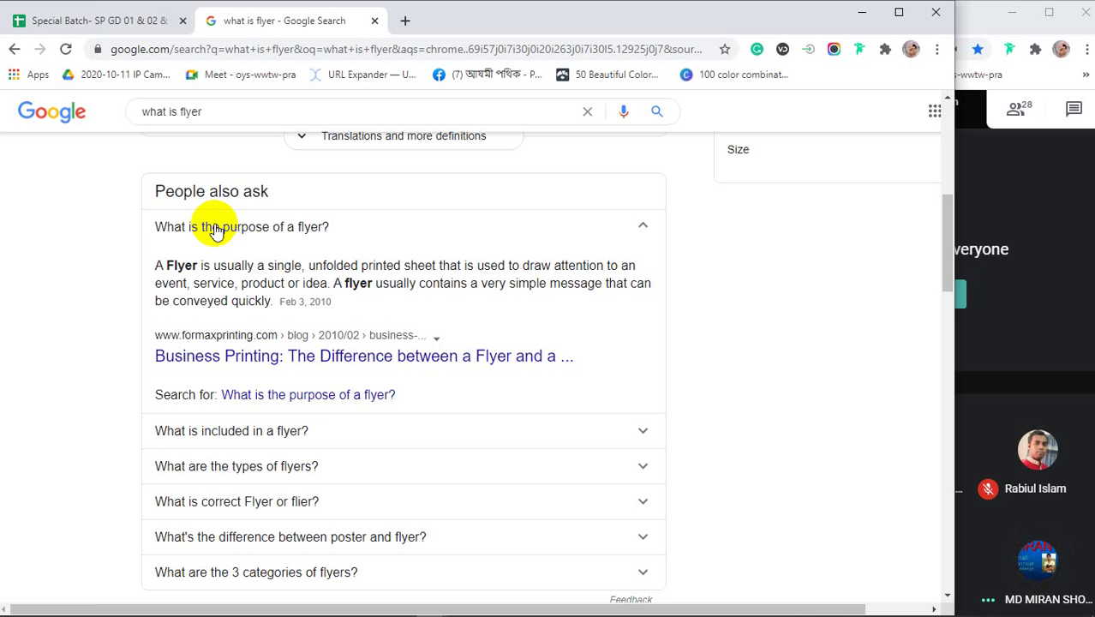
click(1051, 13)
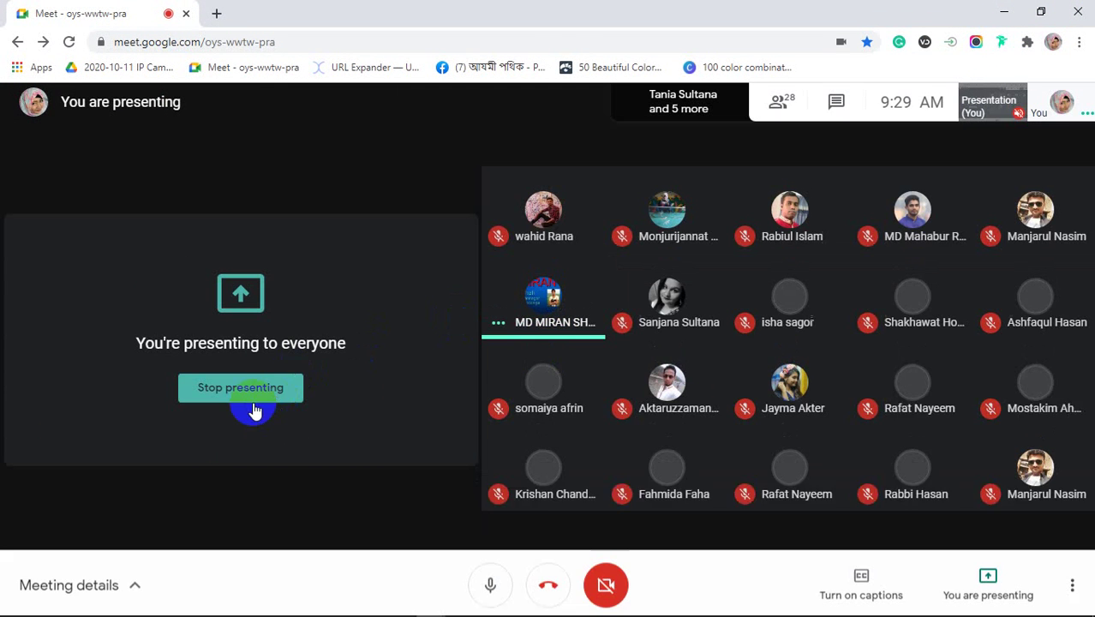
Stop presenting the screen in Google Meet.
click(232, 392)
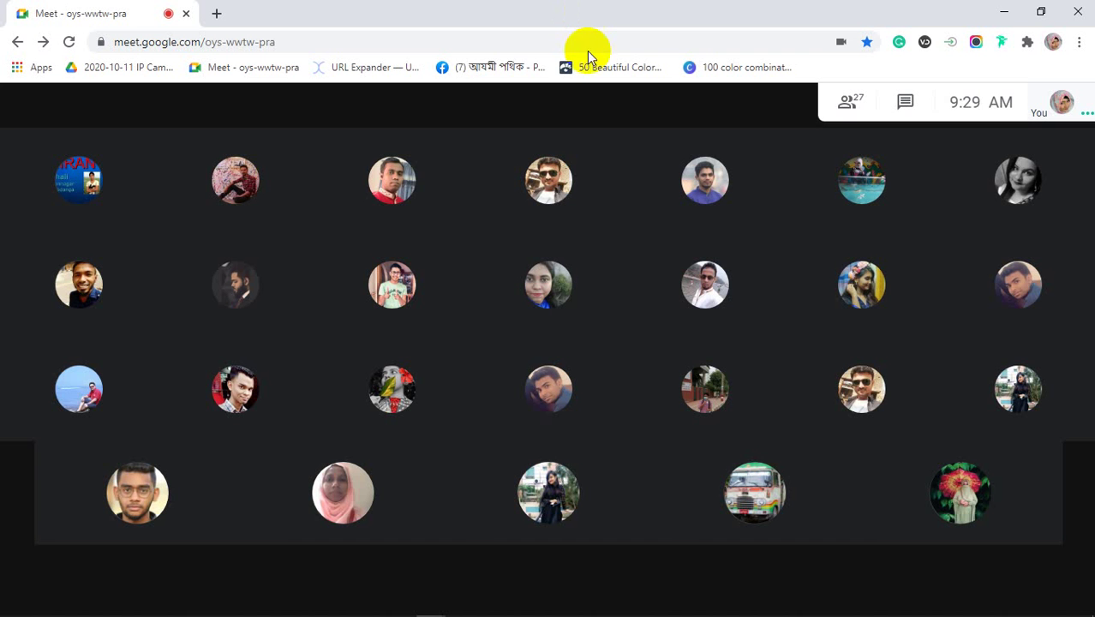
mouse_move(981, 511)
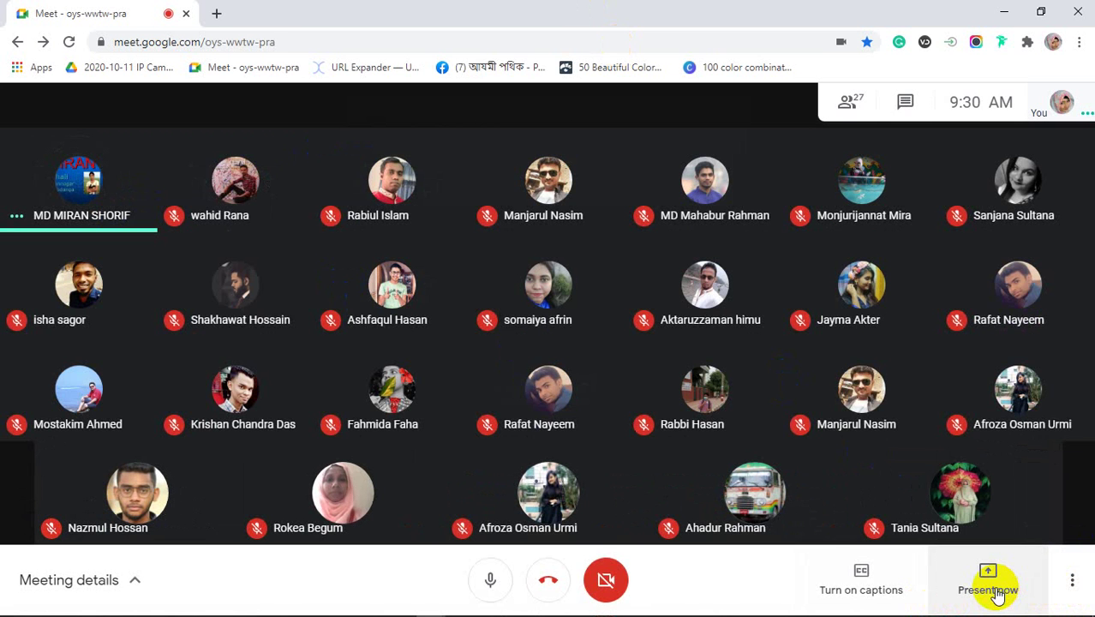
click(994, 593)
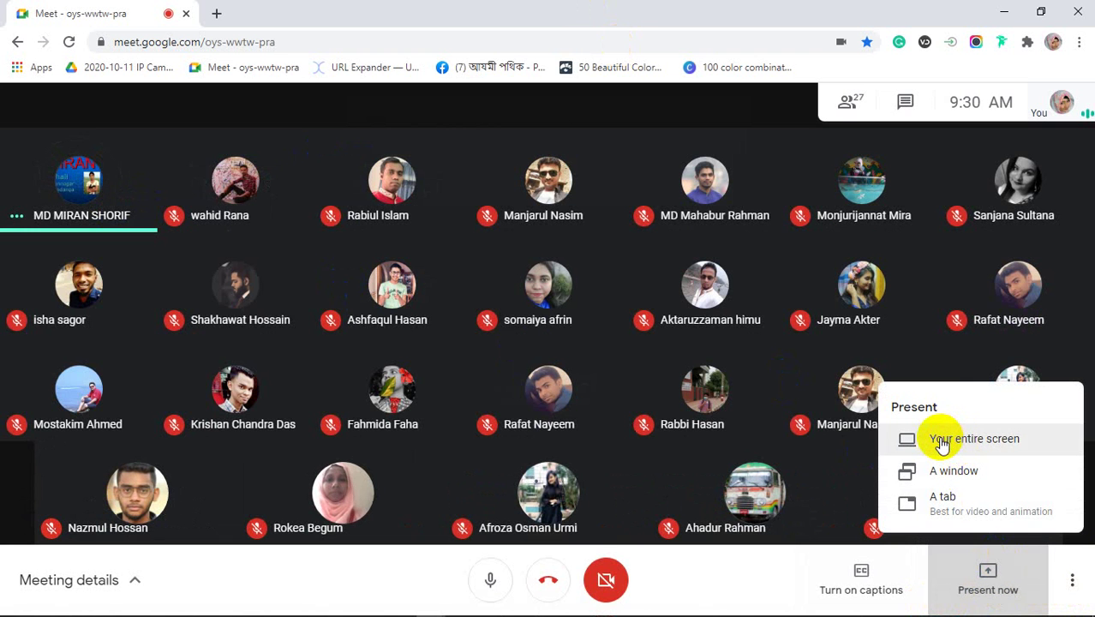
click(977, 438)
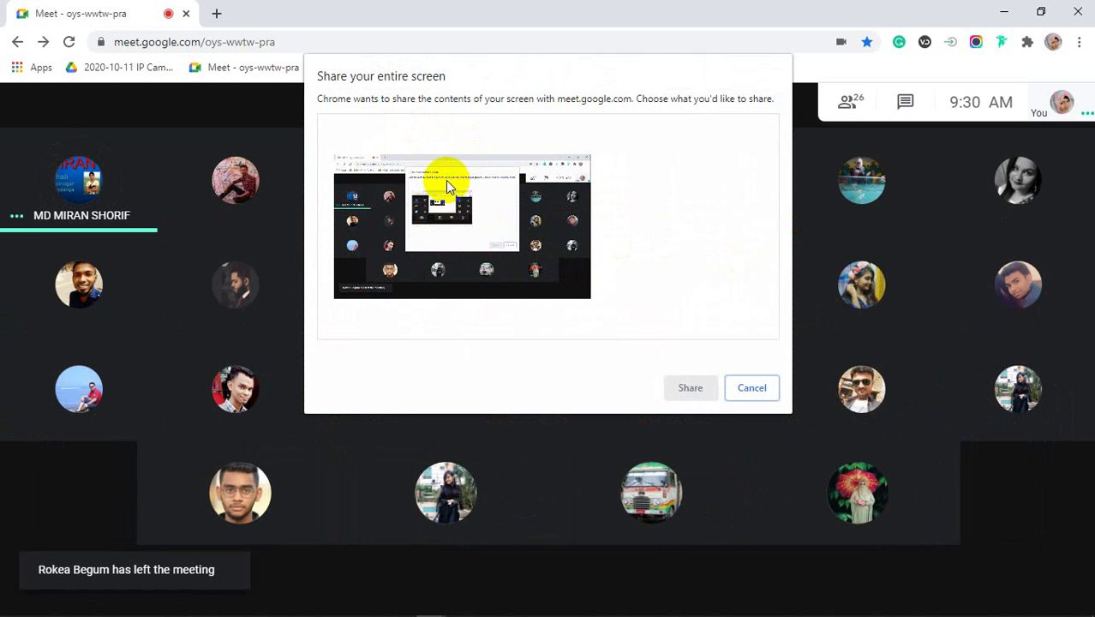
click(449, 251)
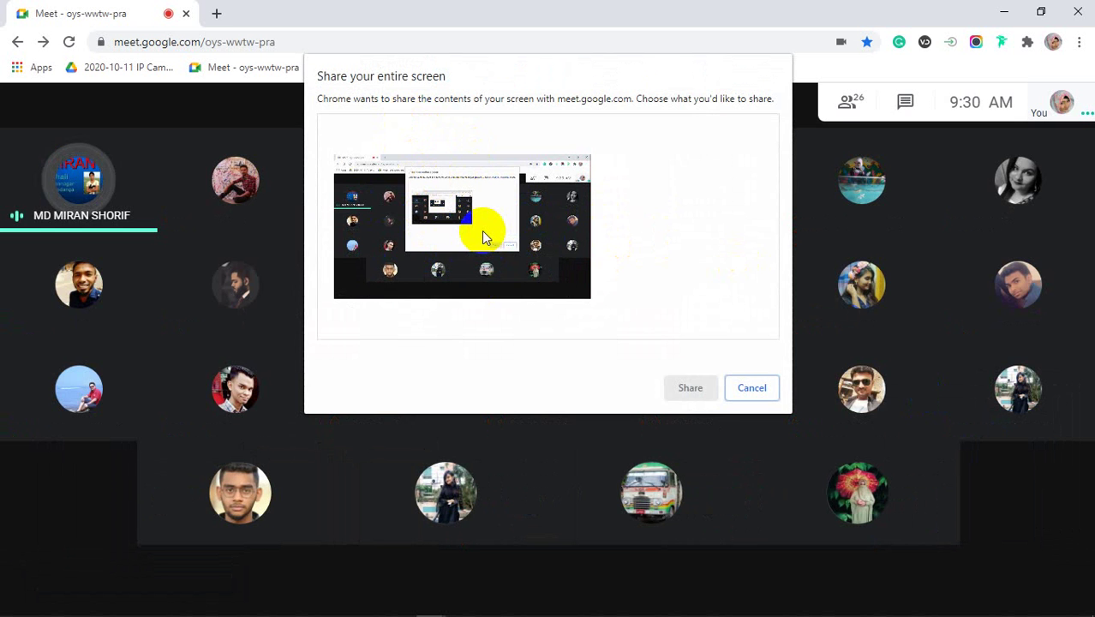
click(752, 390)
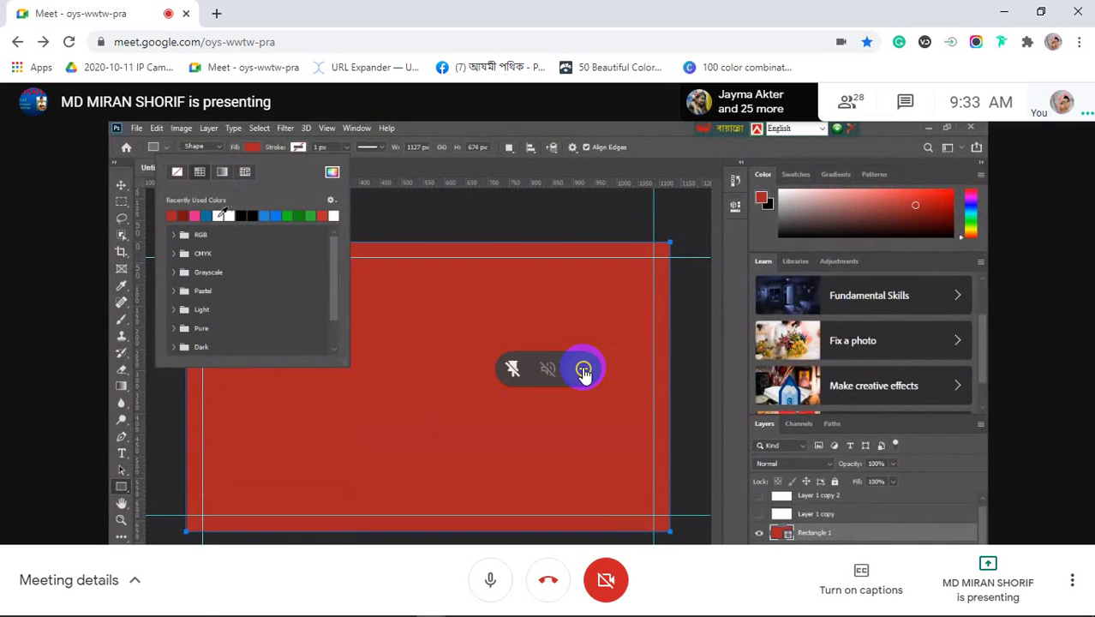
Remove the participant's presentation from the call, confirming on the second attempt.
click(583, 368)
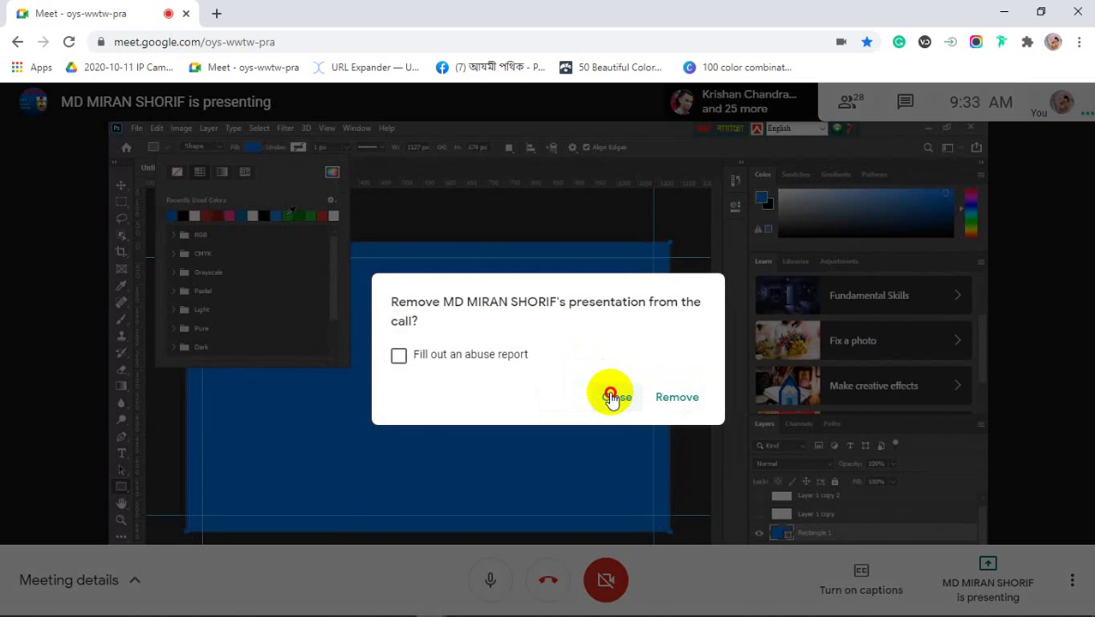
click(610, 397)
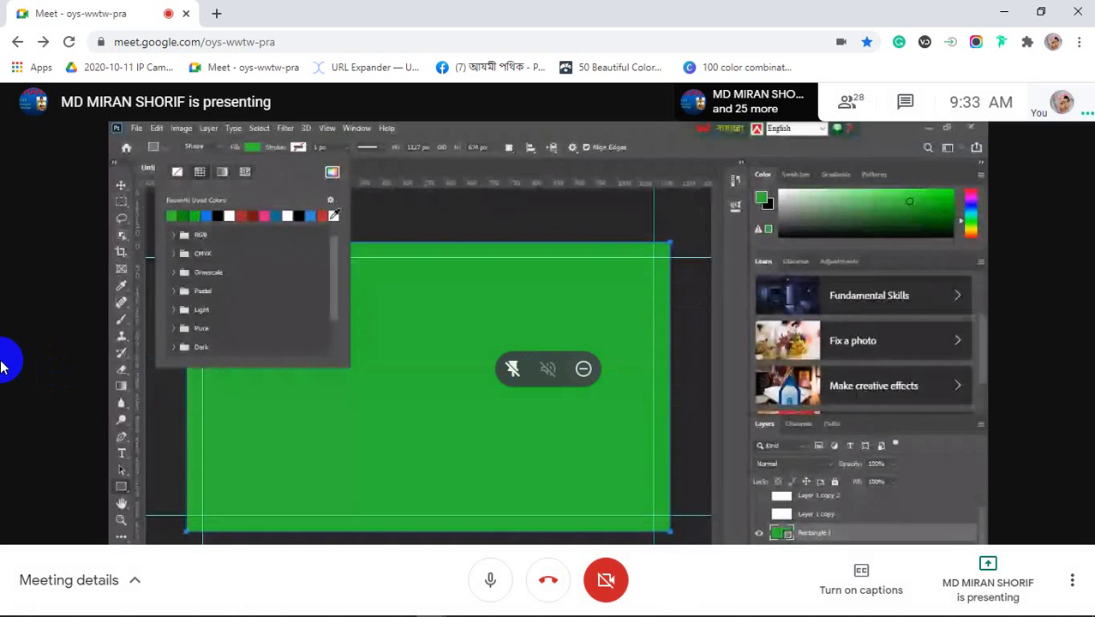
click(584, 368)
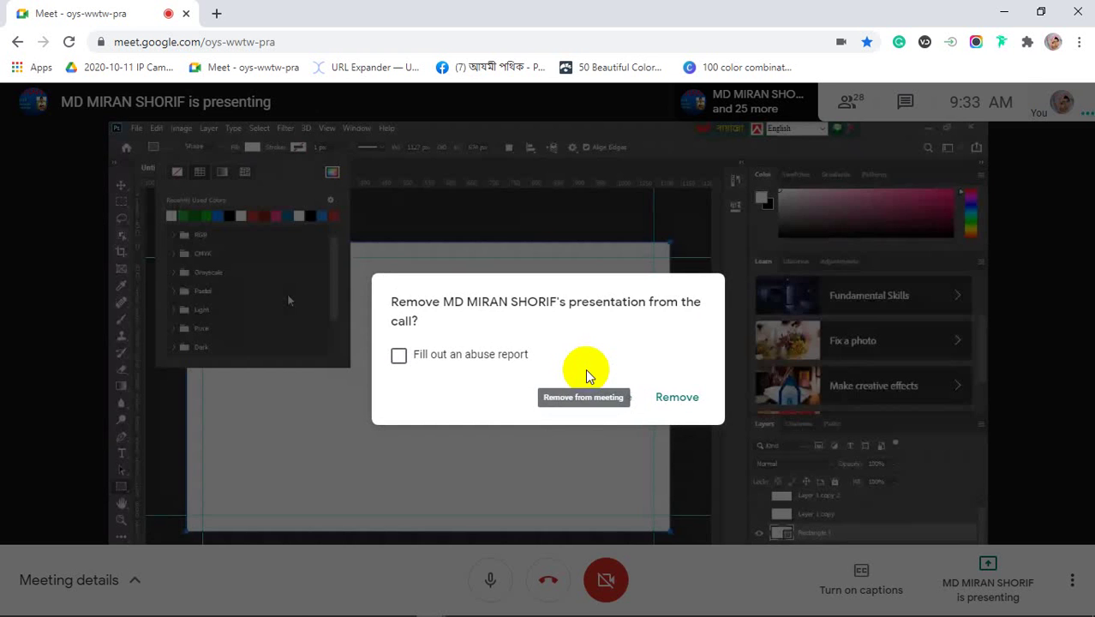
click(668, 399)
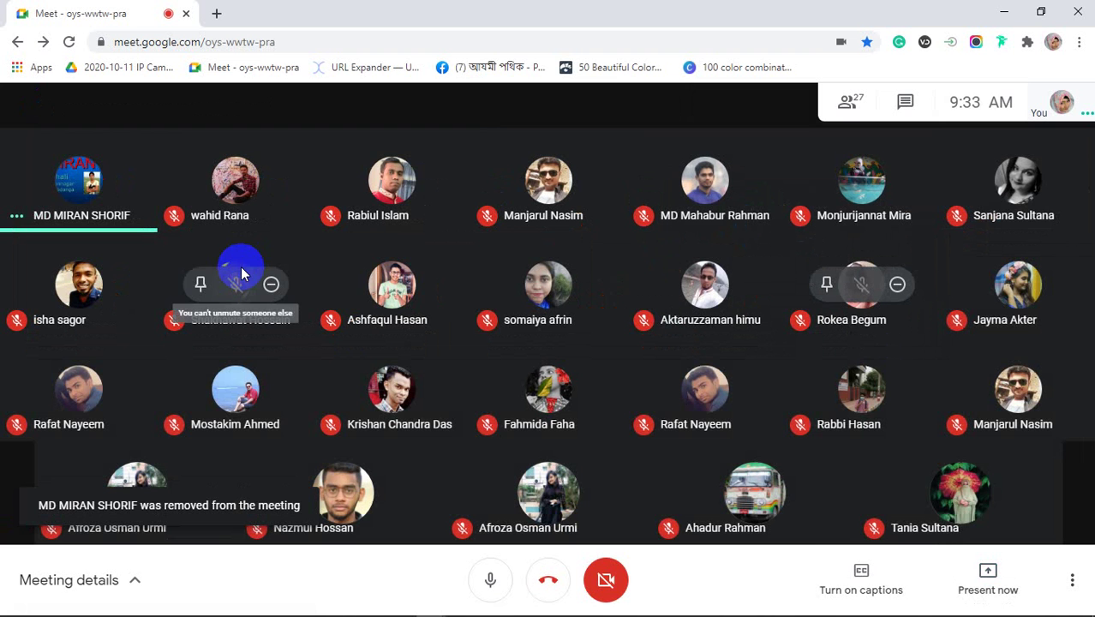
Present your entire screen in Meet and hide the sharing notification bar.
click(986, 584)
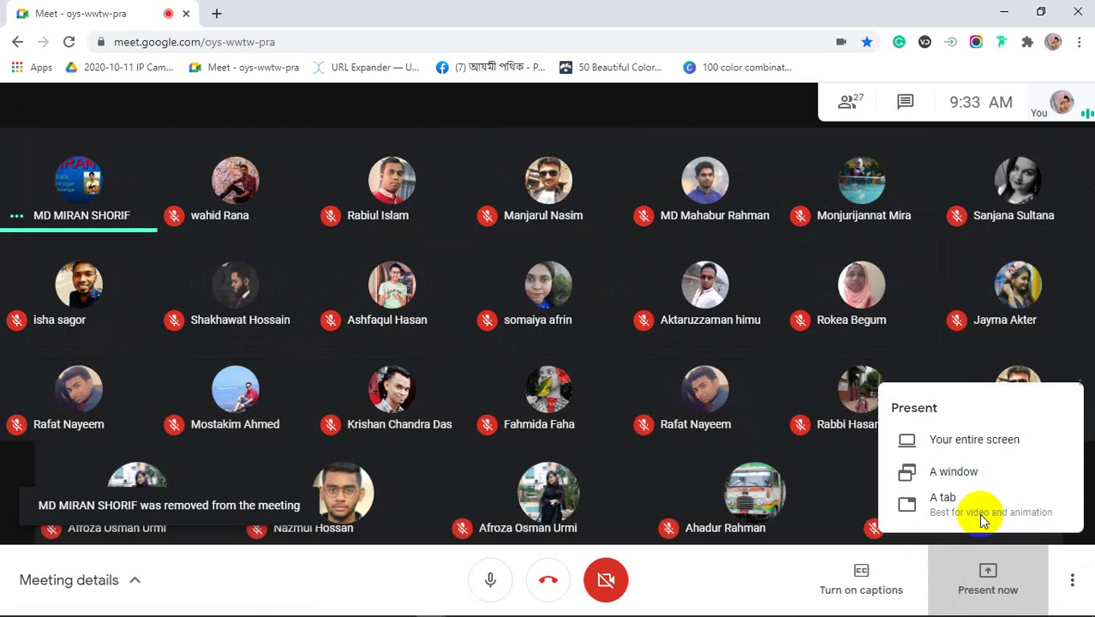
click(951, 440)
click(519, 243)
click(690, 387)
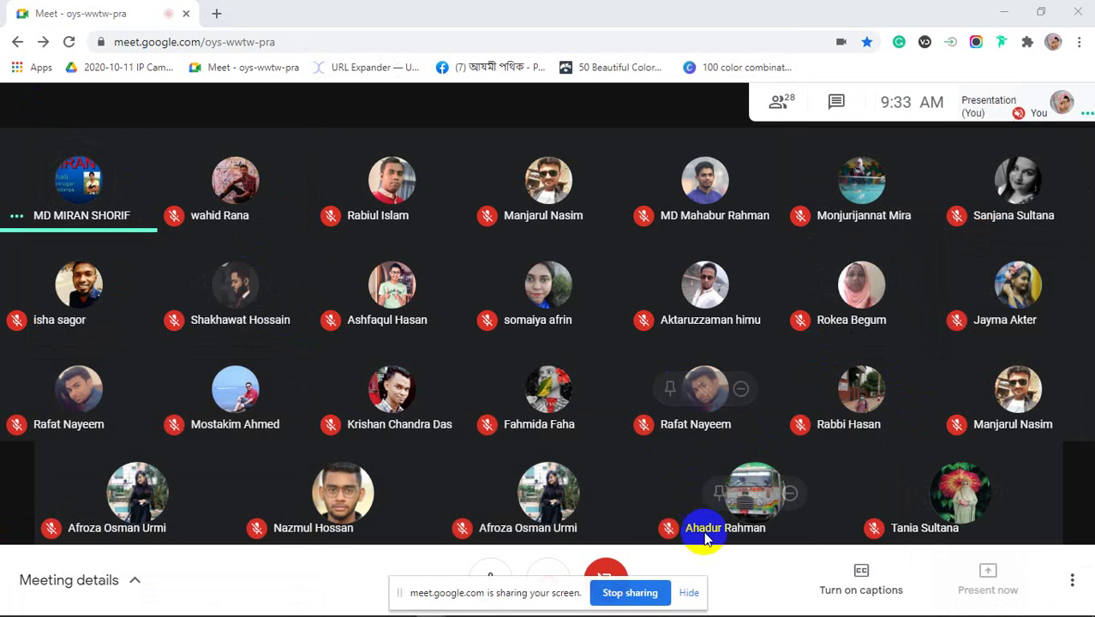
click(690, 593)
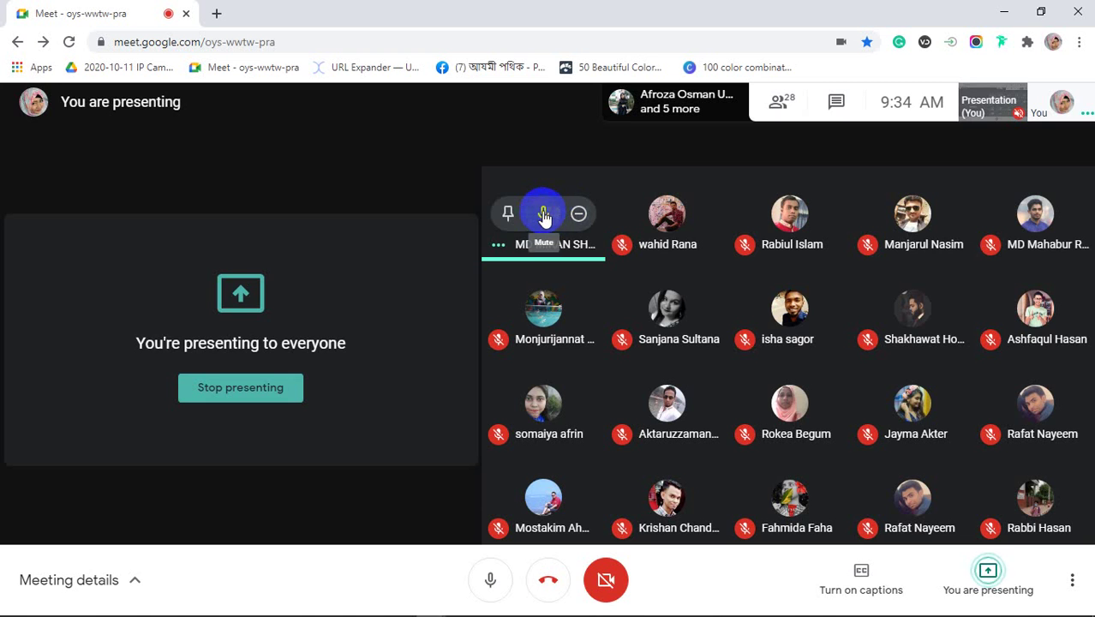
Mute the participant for everyone and restore the Meet window to a smaller size.
click(544, 214)
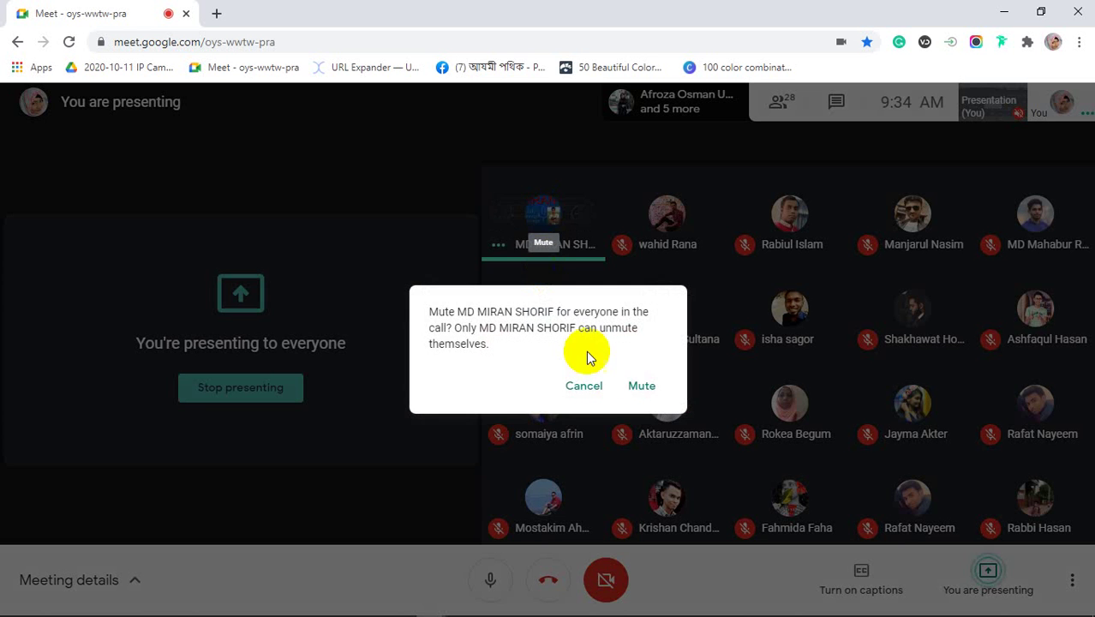
click(638, 385)
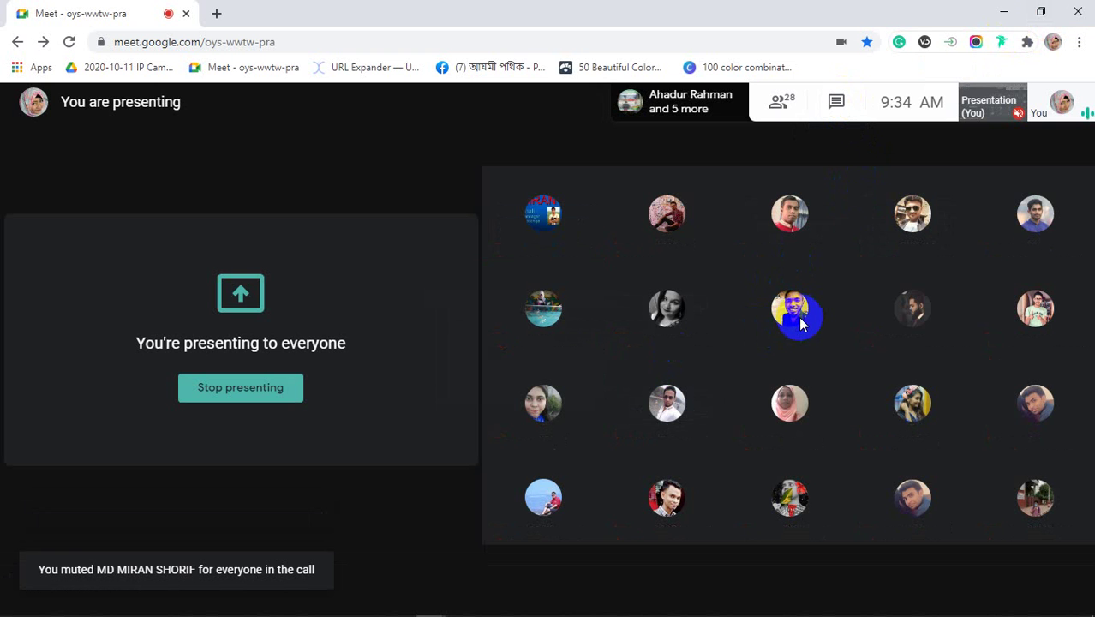
click(1043, 8)
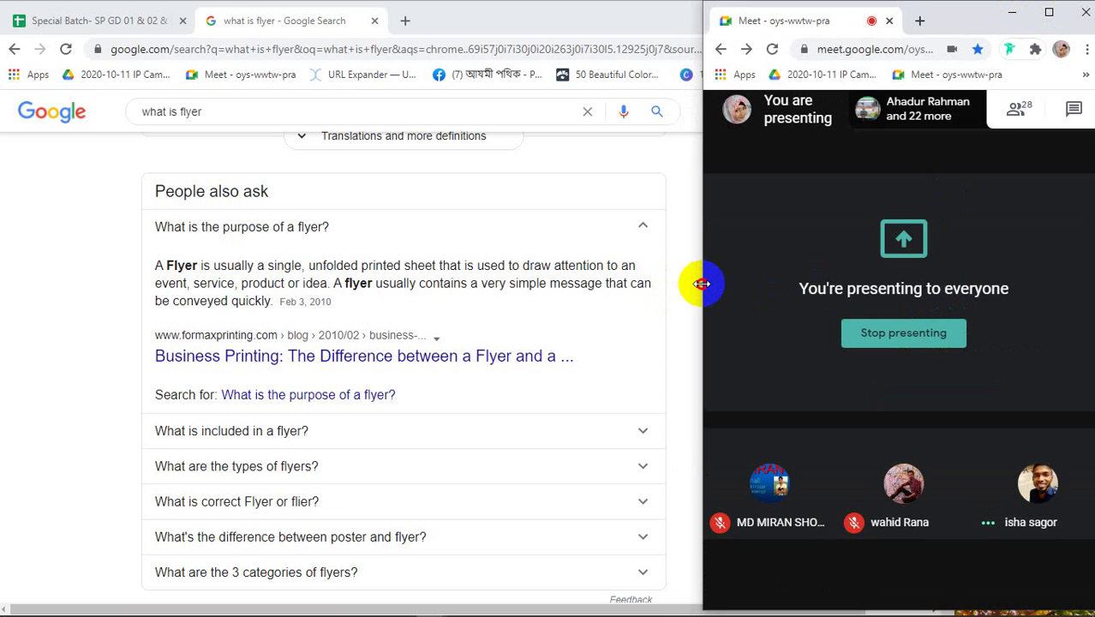
Bring the search results forward and select 'Flyer' in the flyer-purpose answer.
click(557, 24)
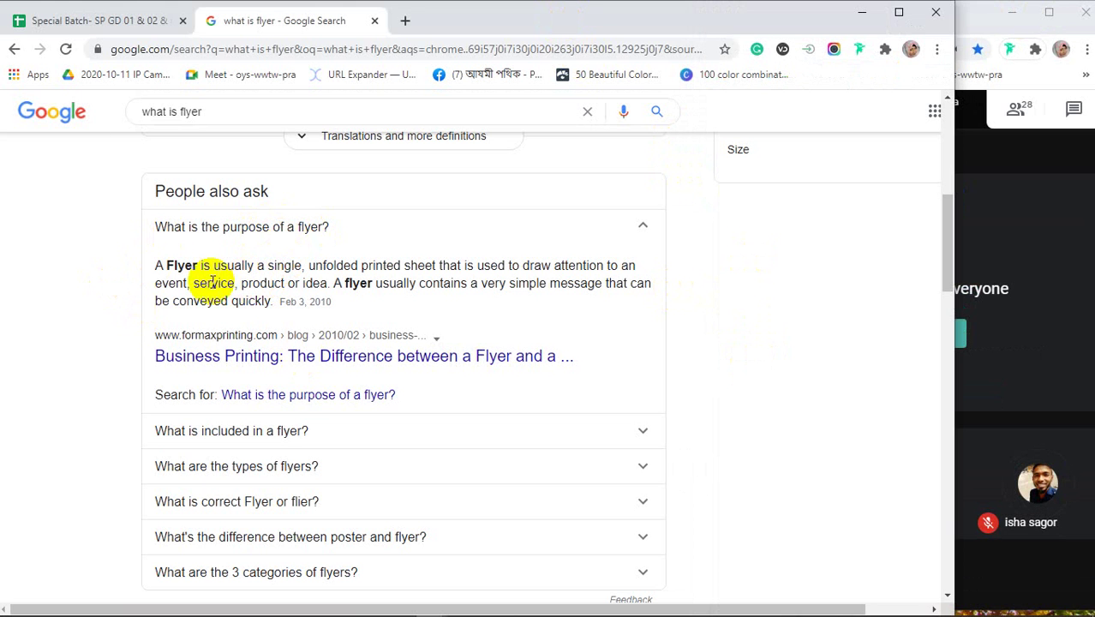
drag(165, 266, 222, 265)
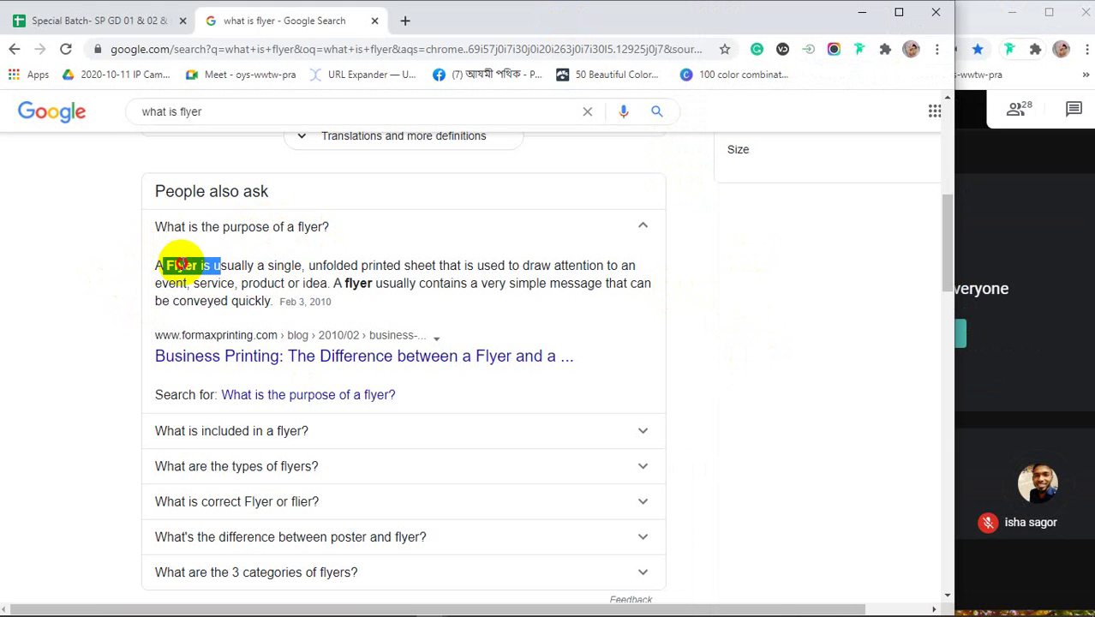
click(180, 266)
double_click(184, 265)
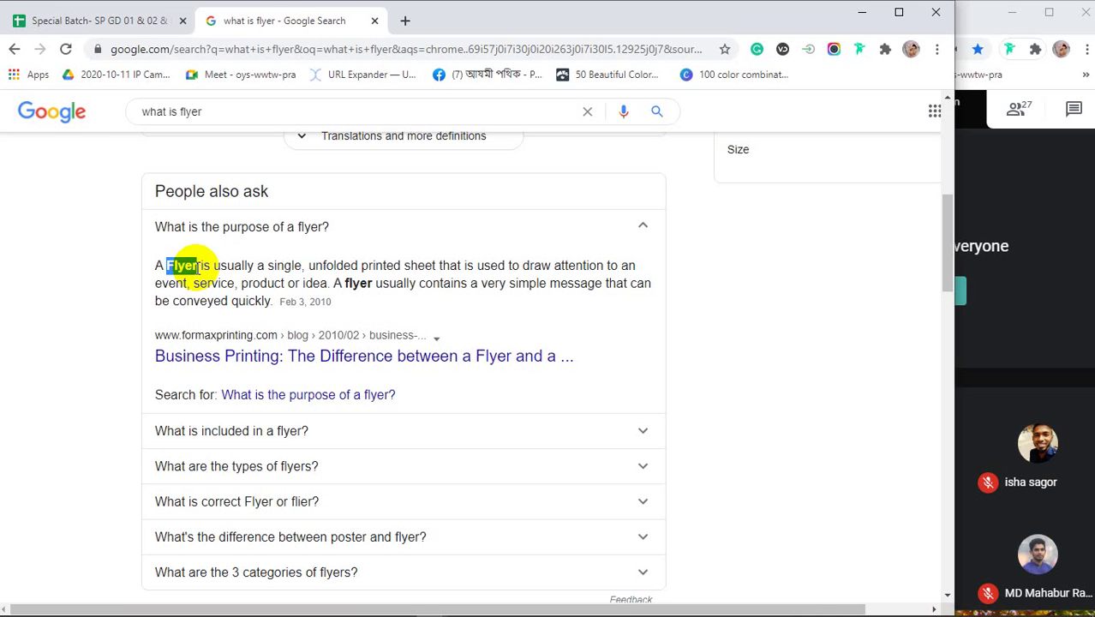
Highlight 'unfolded printed sheet', 'draw attention' and 'product or idea' in the purpose answer.
click(260, 265)
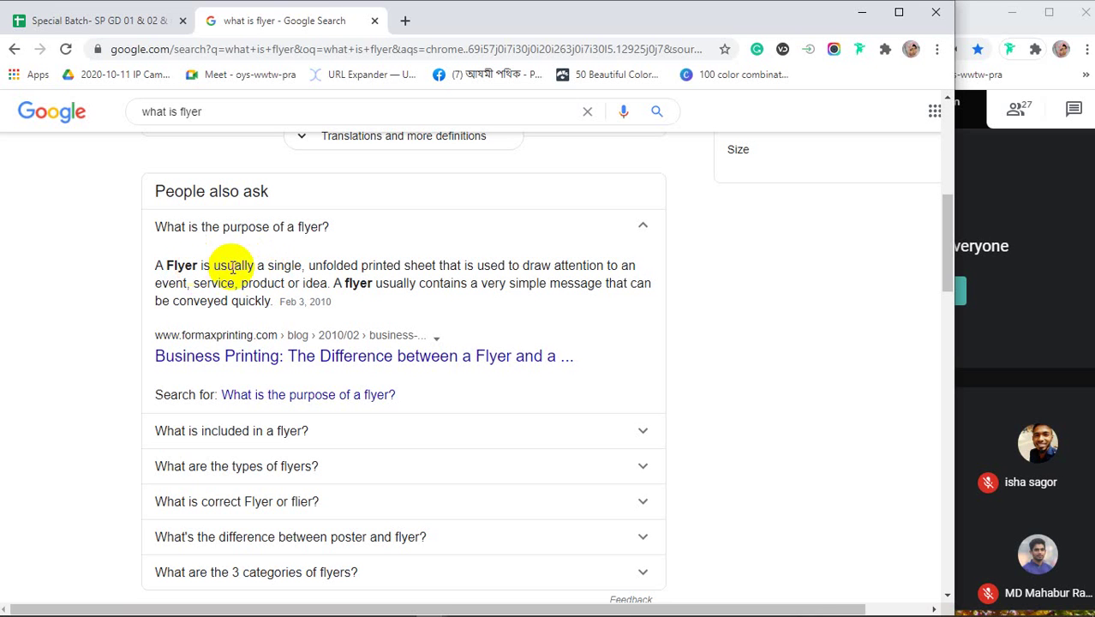
drag(266, 265, 426, 265)
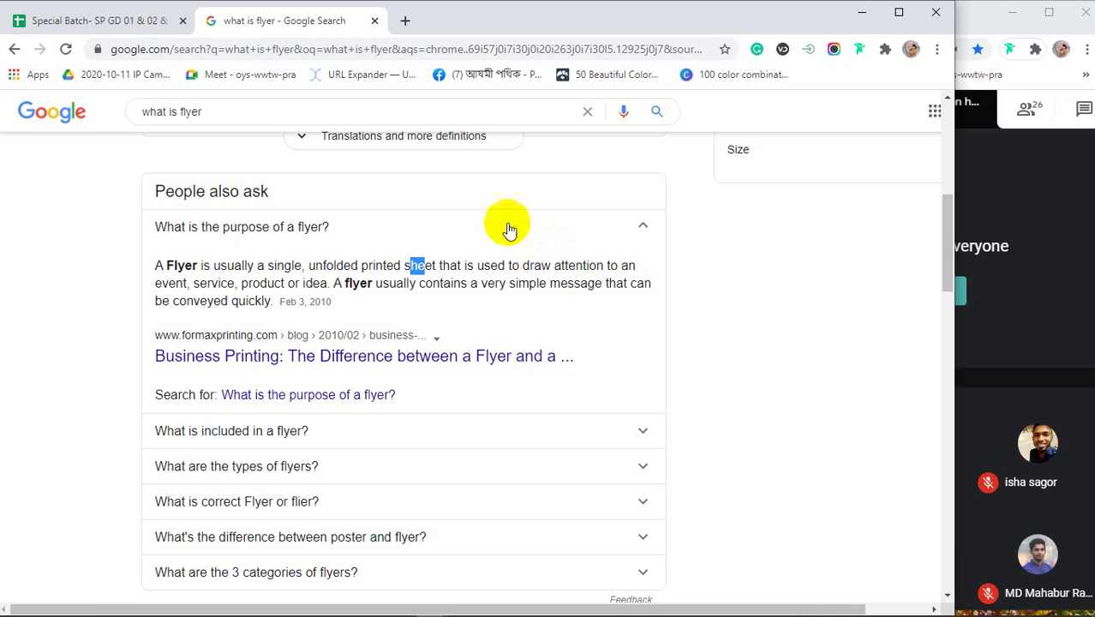
drag(543, 265, 596, 265)
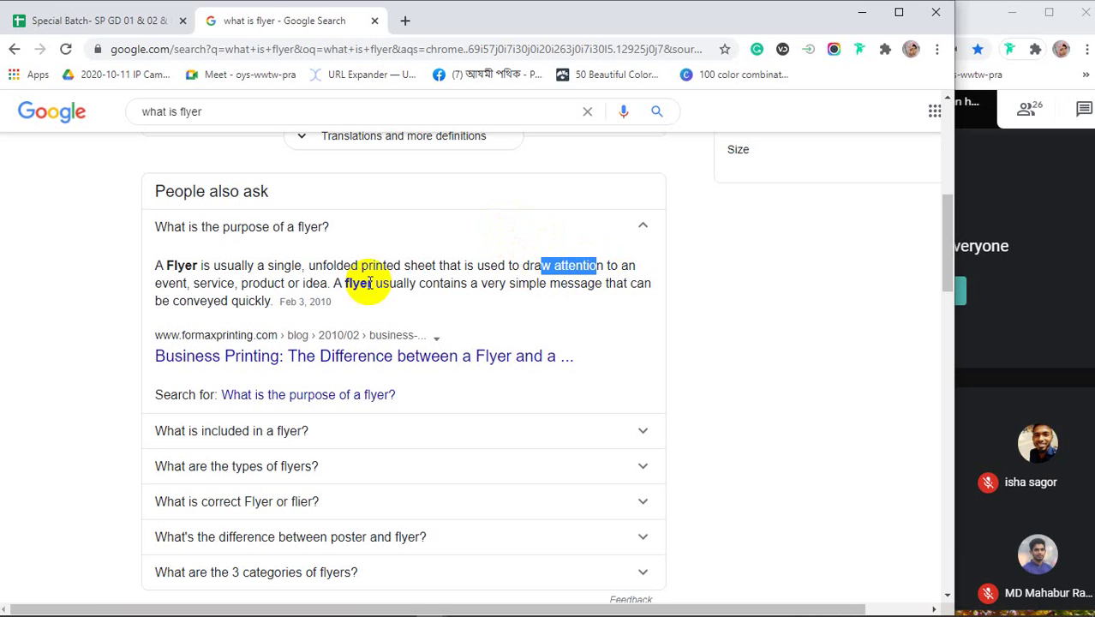
click(161, 285)
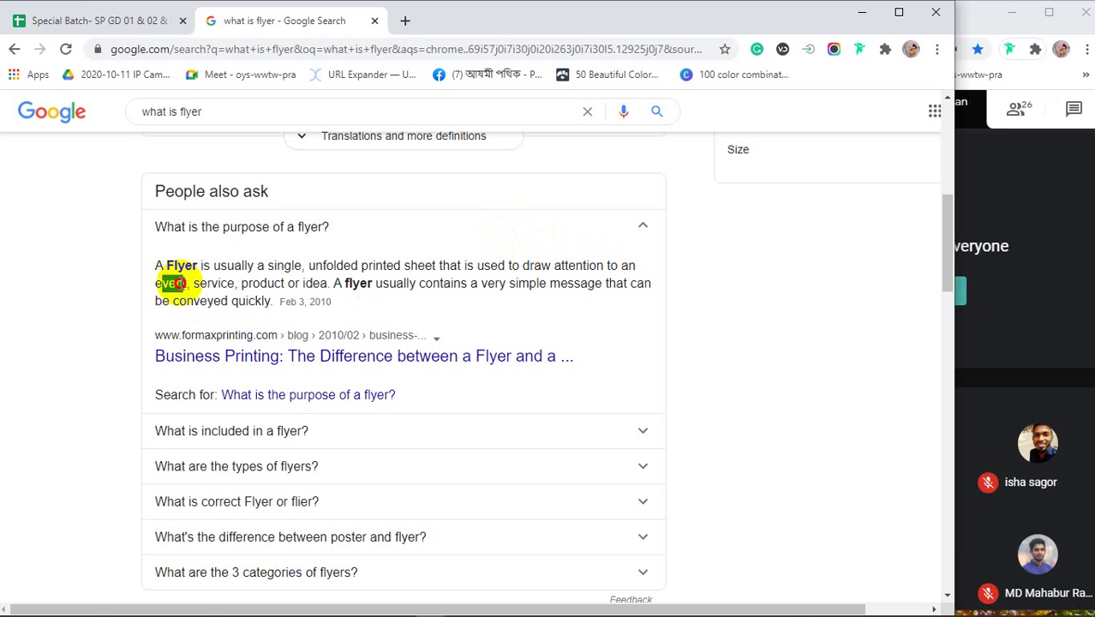
drag(242, 282, 315, 282)
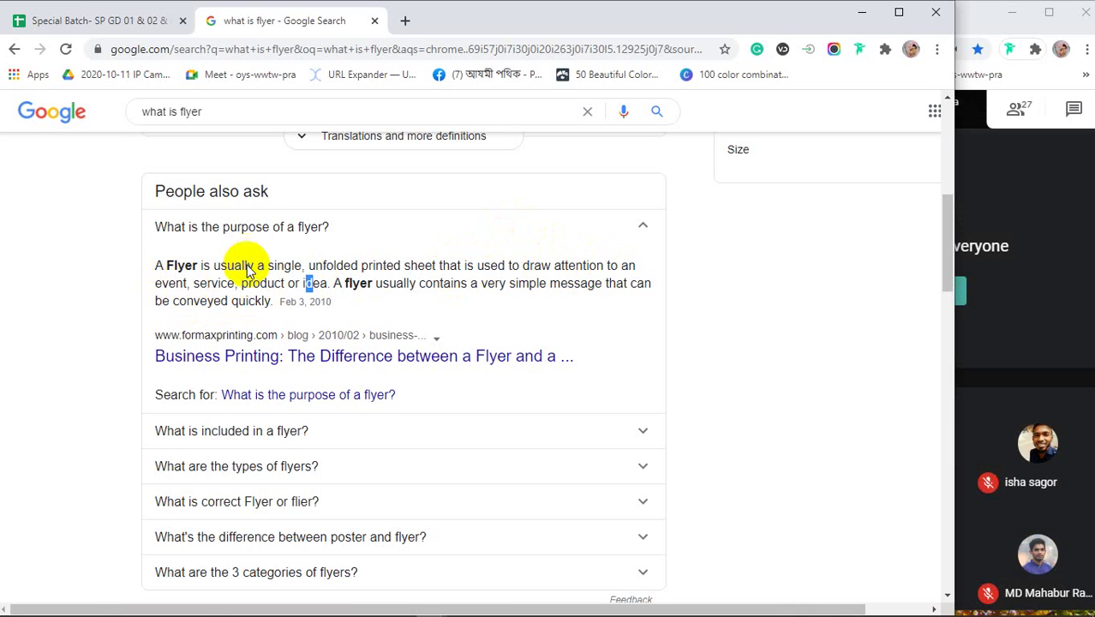
Highlight 'Flyer', 'simple message' and 'conveyed quickly', then expand 'What is included in a flyer?'.
drag(164, 265, 196, 266)
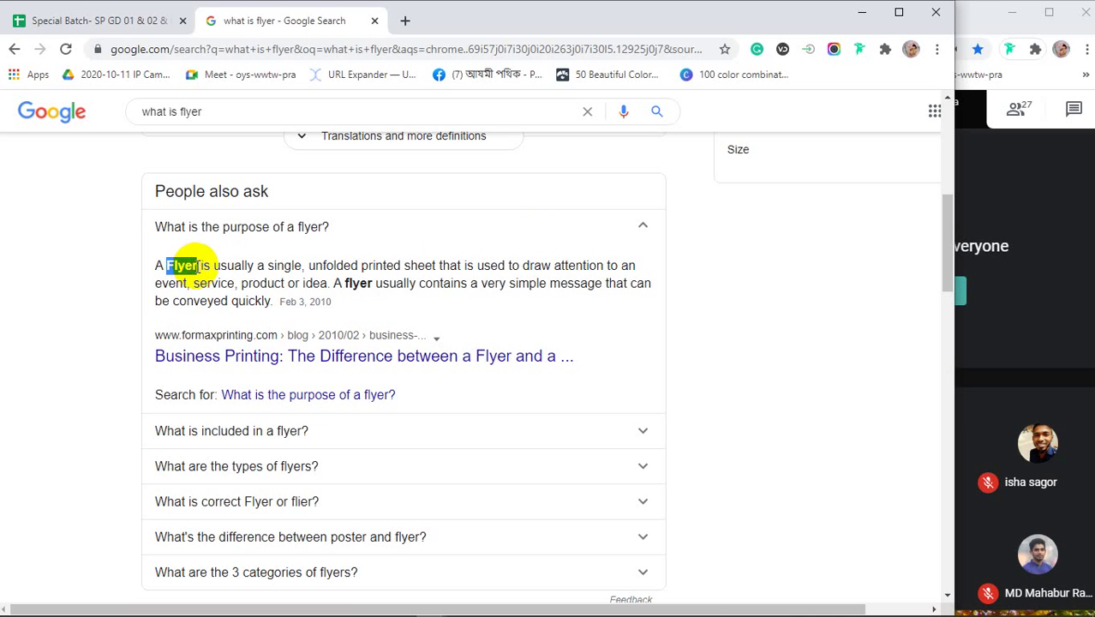
drag(345, 284, 382, 284)
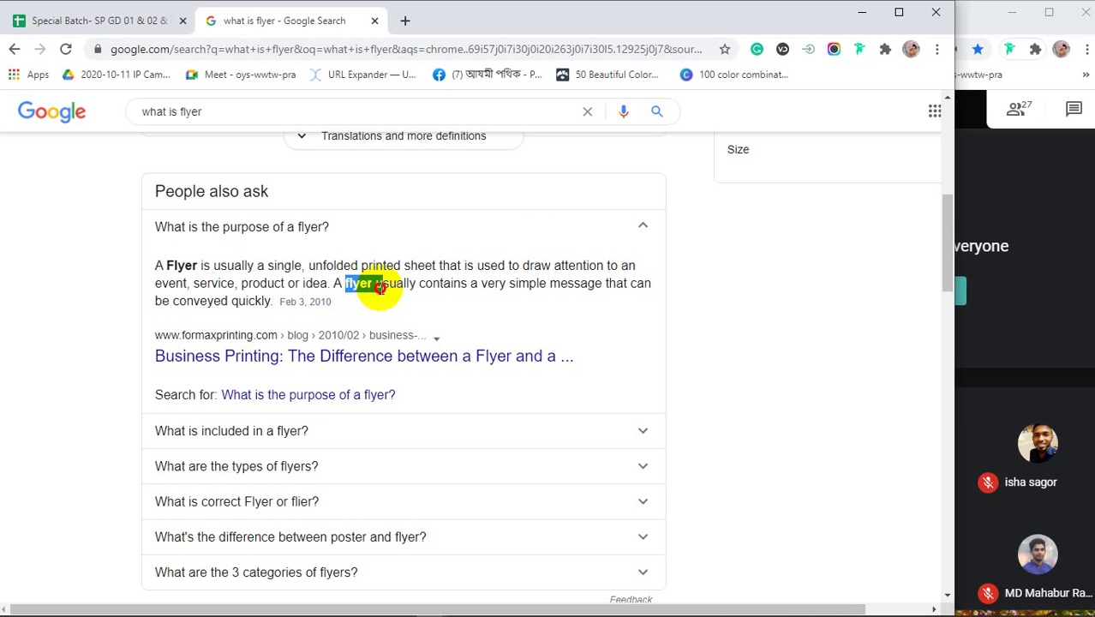
drag(510, 284, 594, 284)
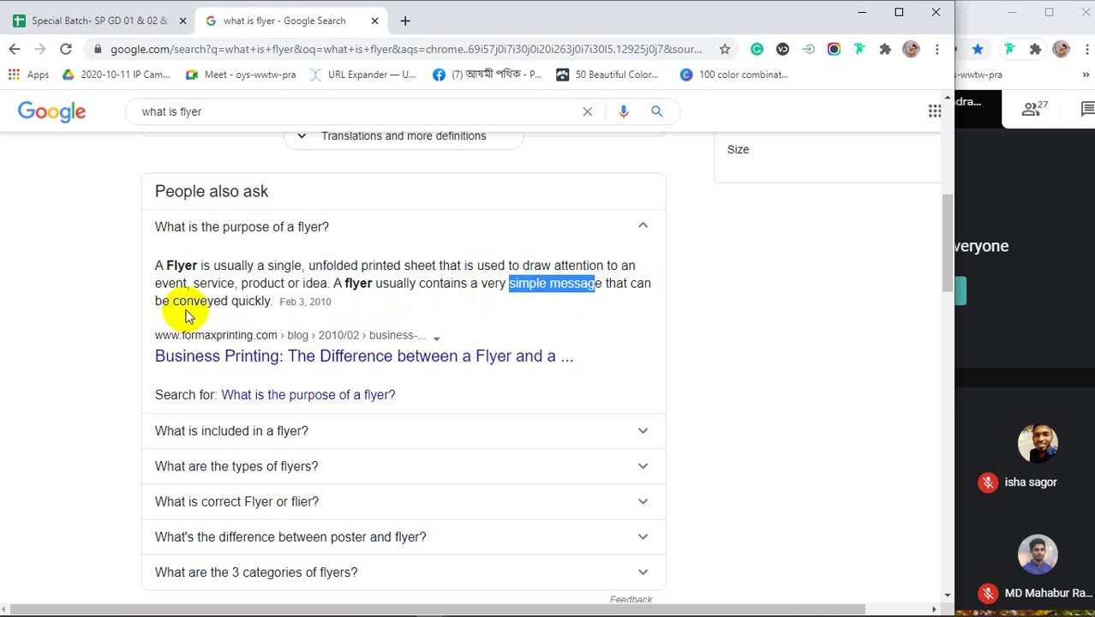
drag(172, 301, 272, 300)
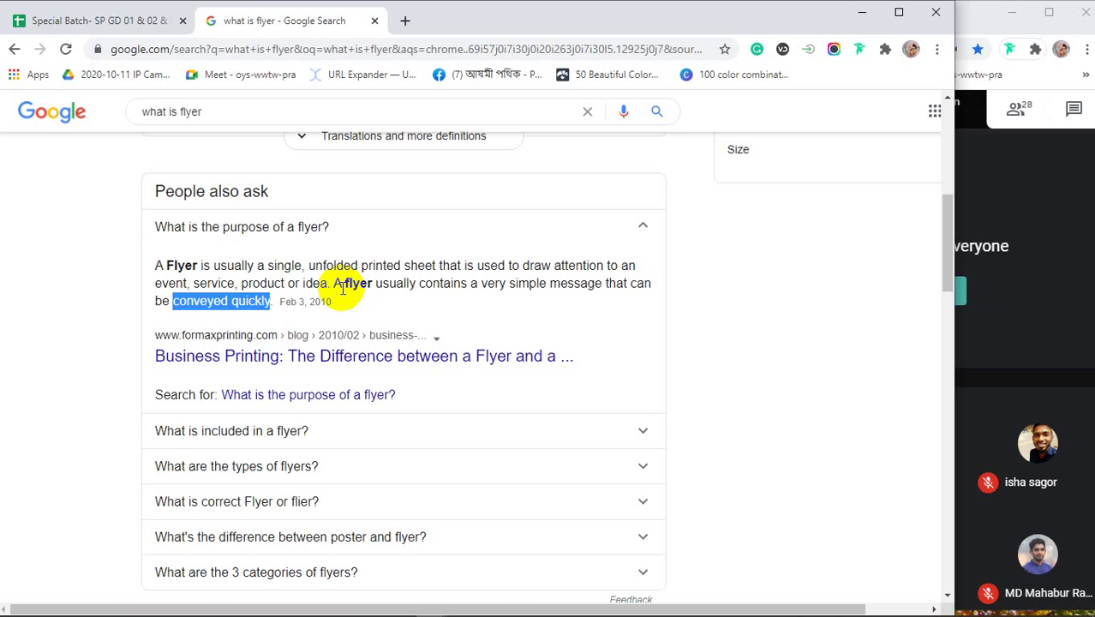
click(195, 226)
click(215, 267)
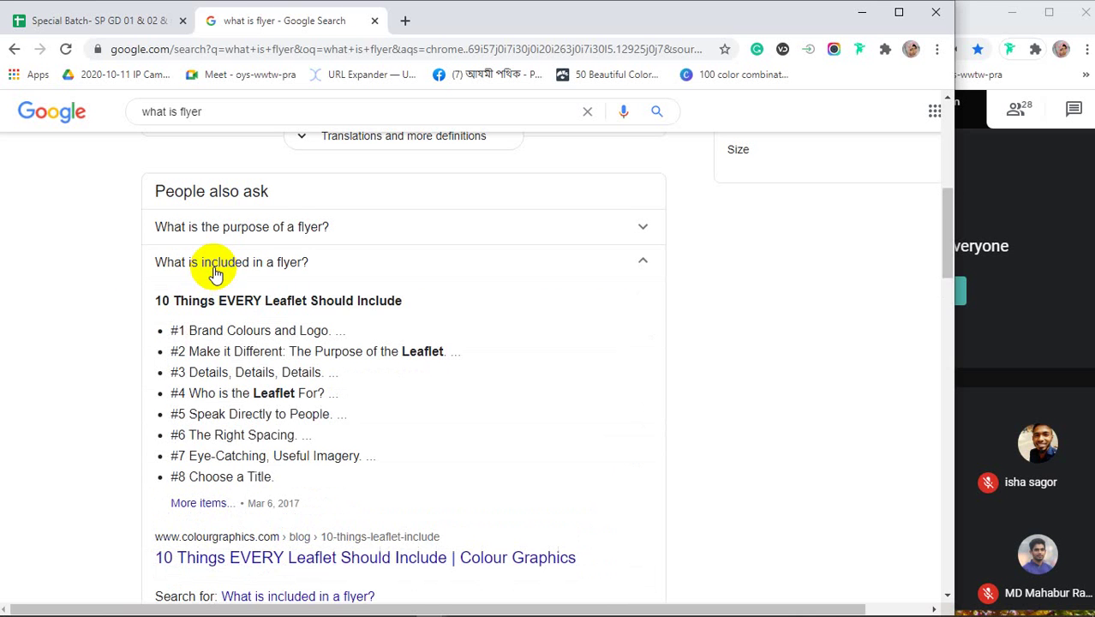
Open the colourgraphics.com '10 Things EVERY Leaflet Should Include' result in a new background tab.
scroll(498, 412, down, 2)
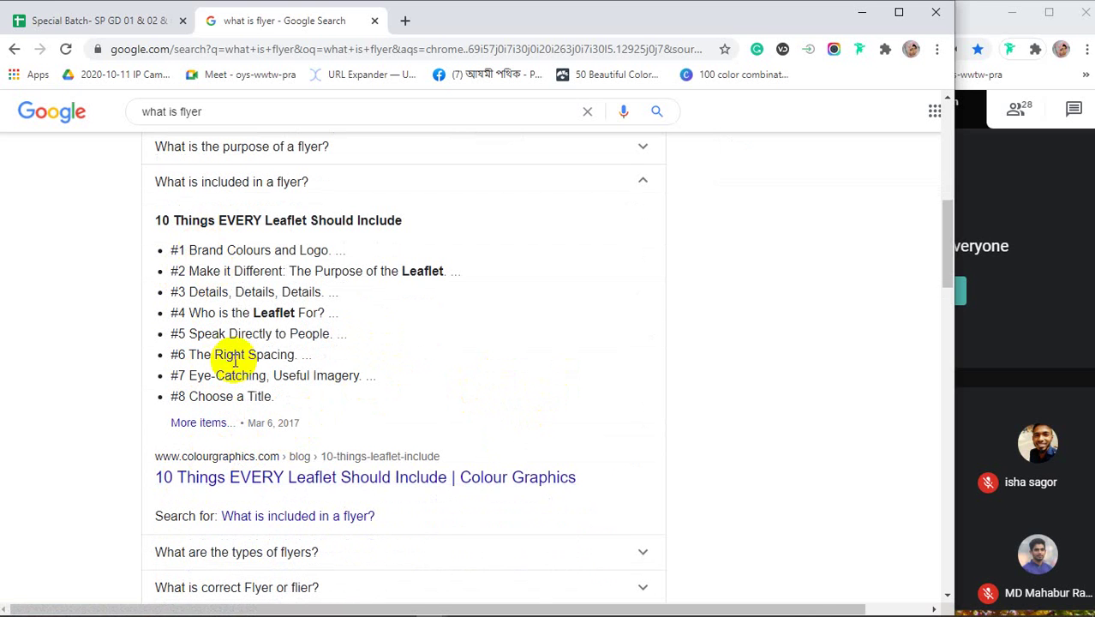
right_click(255, 476)
click(295, 319)
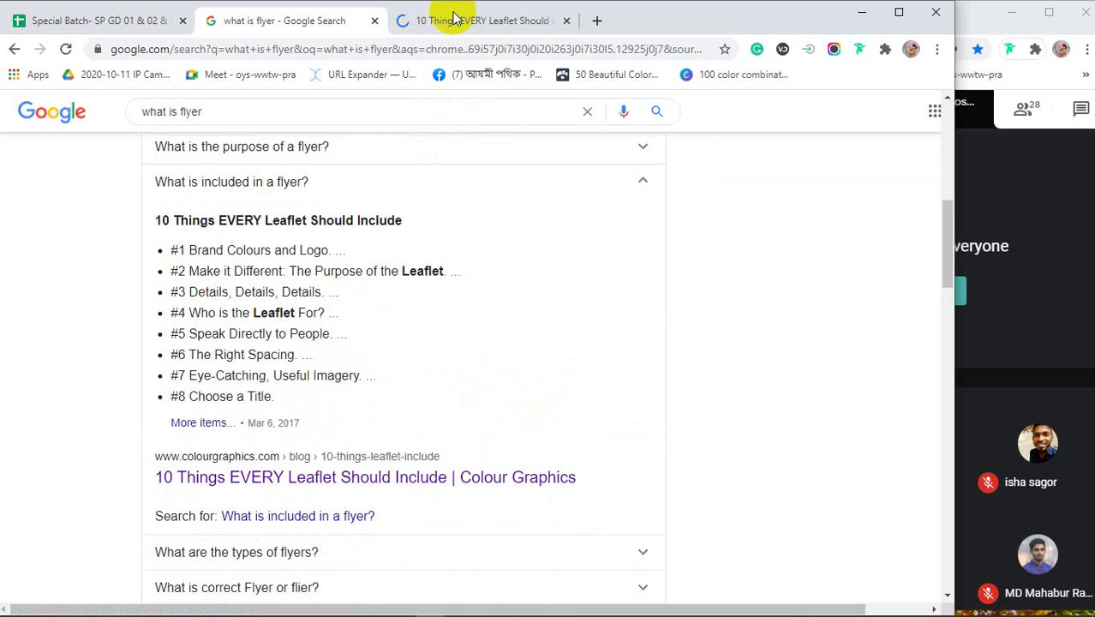
Switch to the leaflet article tab and decline the site's privacy consent request.
click(460, 21)
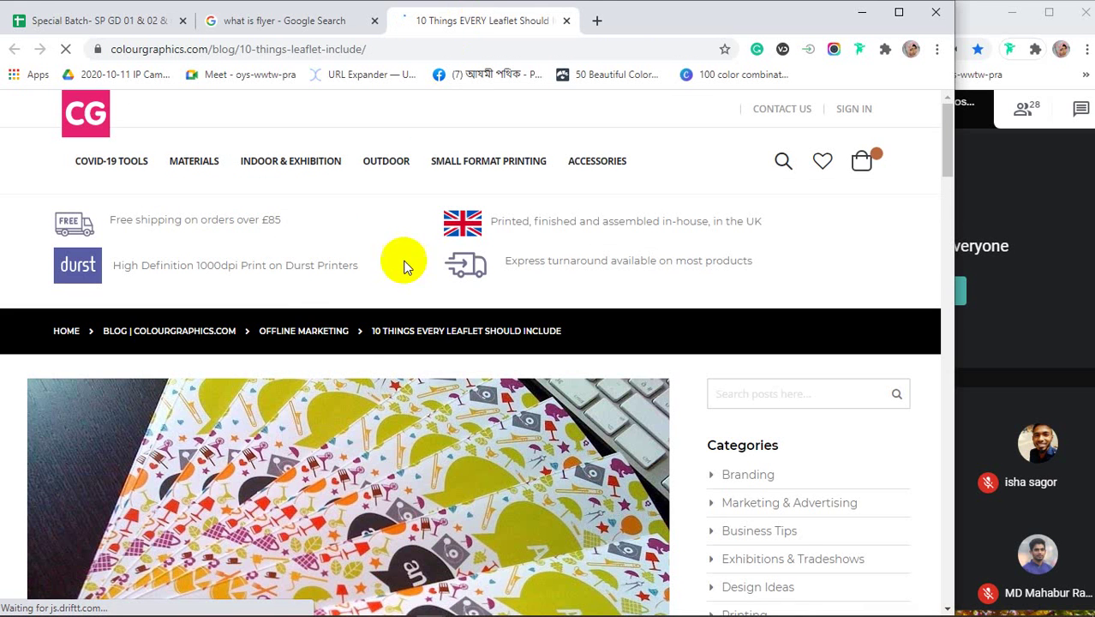
scroll(368, 349, down, 5)
scroll(371, 353, down, 3)
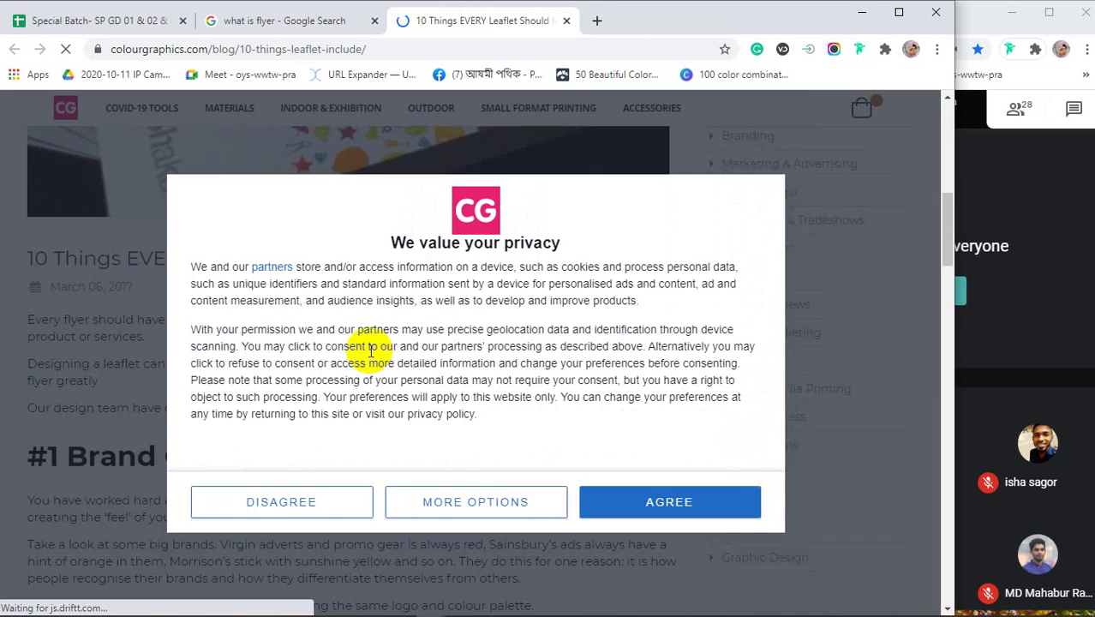
click(292, 510)
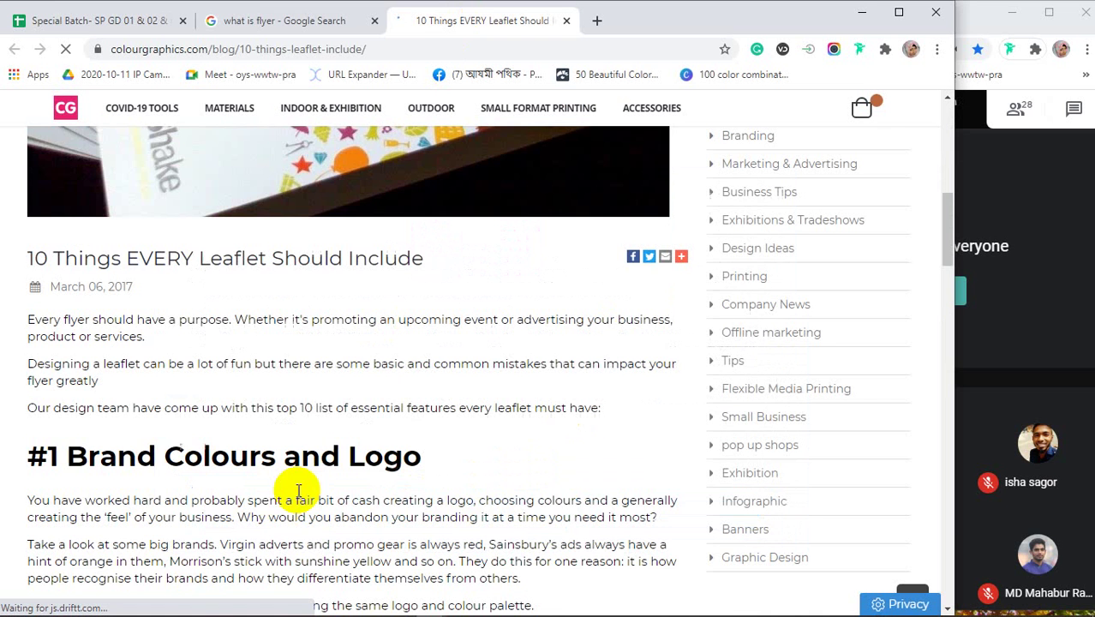
scroll(325, 384, down, 3)
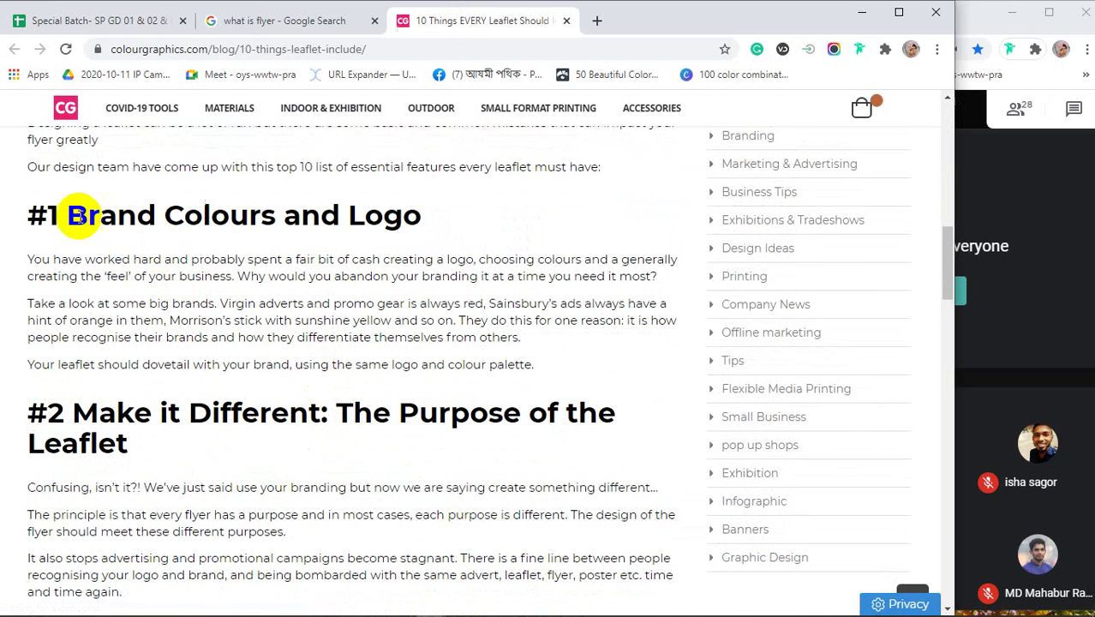
Highlight the tip #1 heading 'Brand Colours and Logo' and tip #2 'Make it Different'.
drag(70, 215, 429, 221)
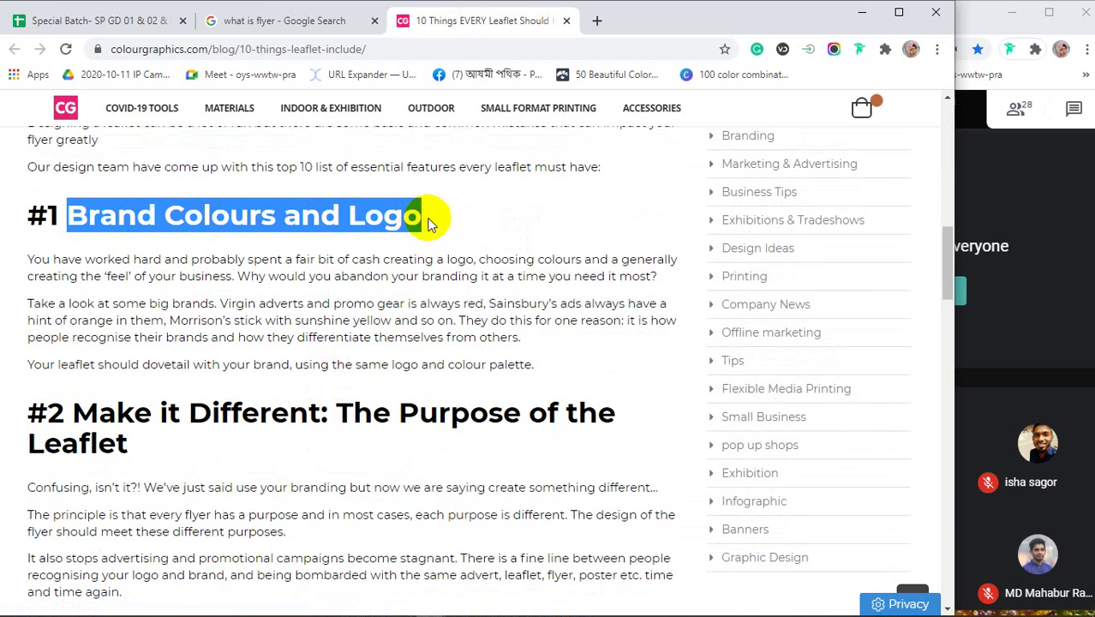
scroll(291, 253, down, 1)
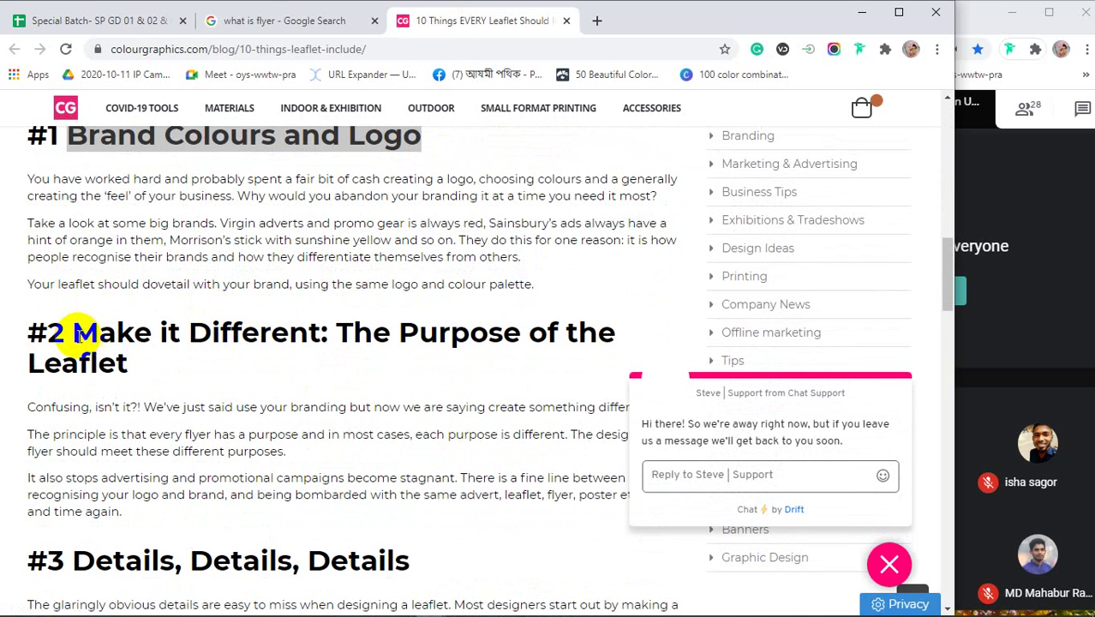
drag(75, 334, 322, 333)
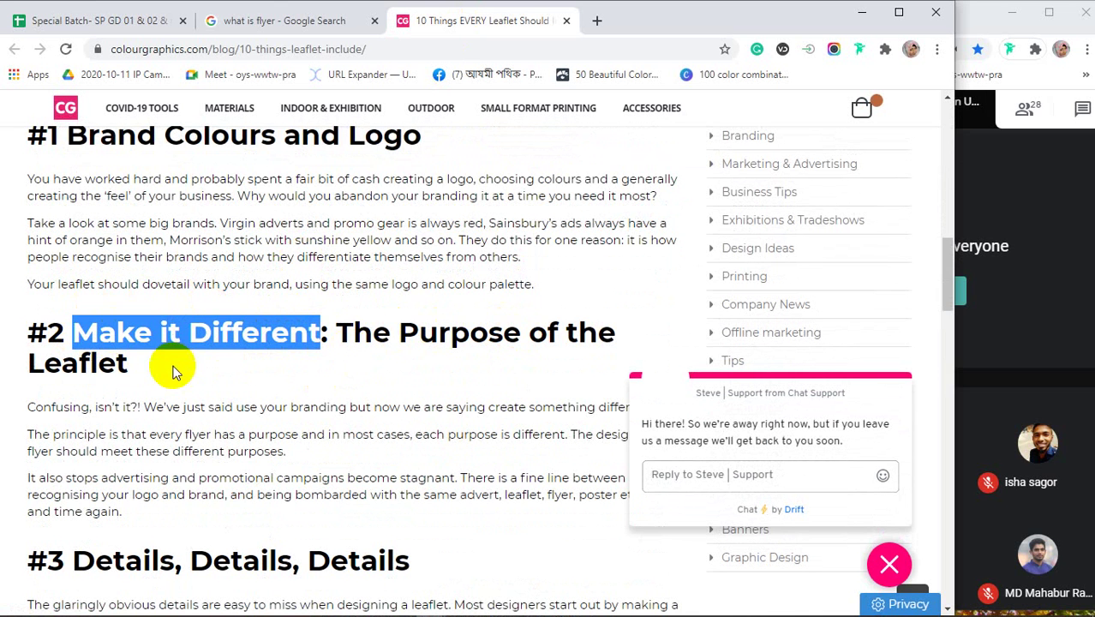
scroll(173, 372, down, 1)
click(325, 251)
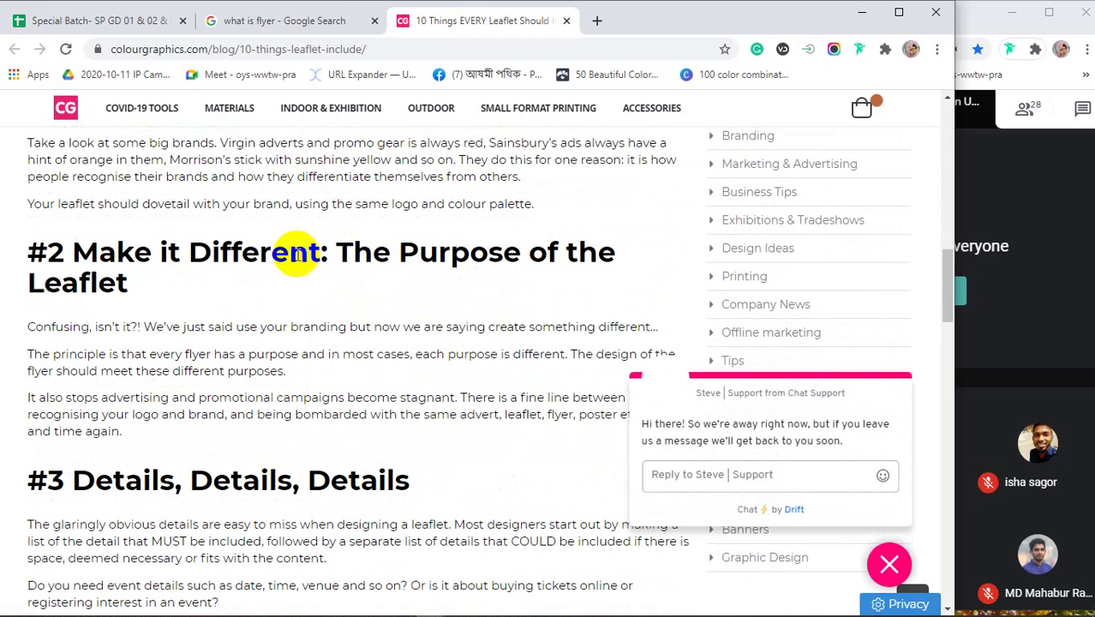
drag(73, 257, 321, 244)
scroll(321, 250, down, 3)
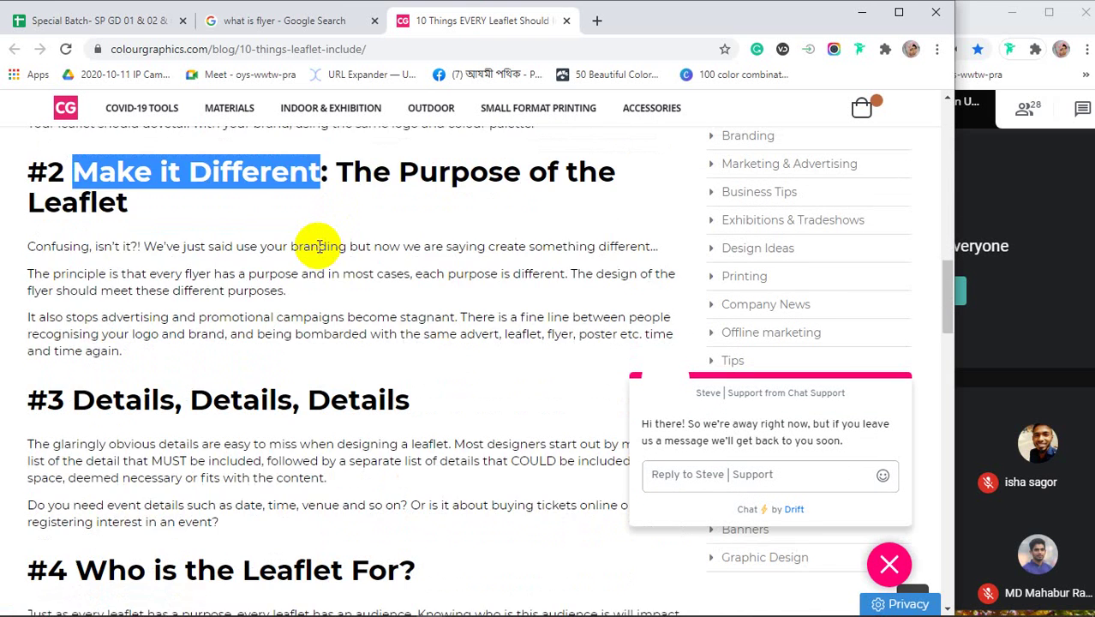
drag(74, 240, 438, 249)
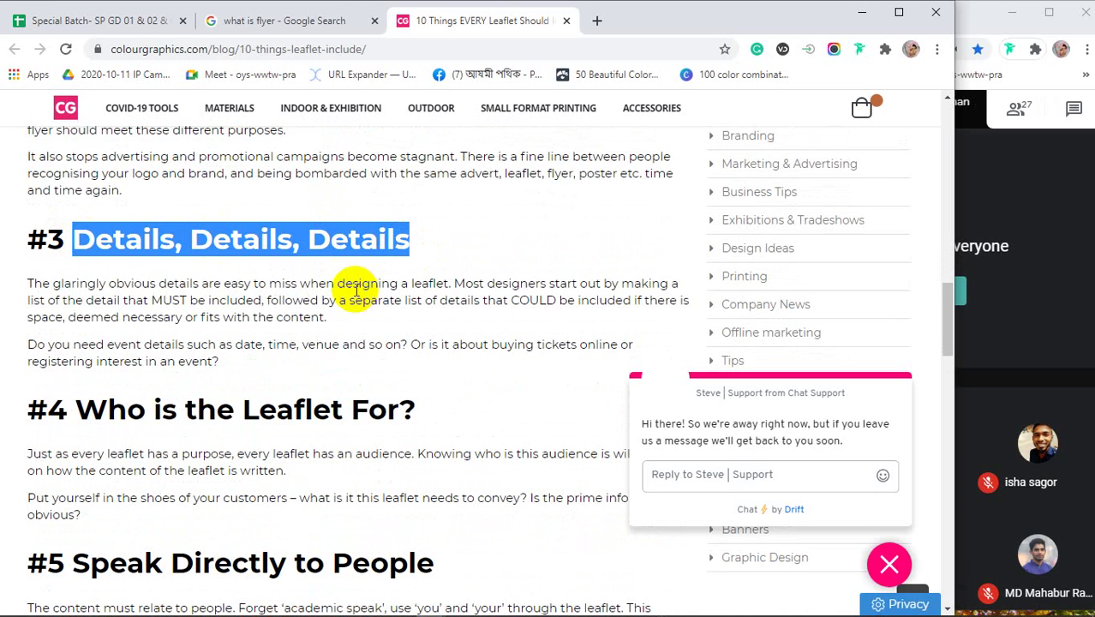
scroll(355, 288, up, 2)
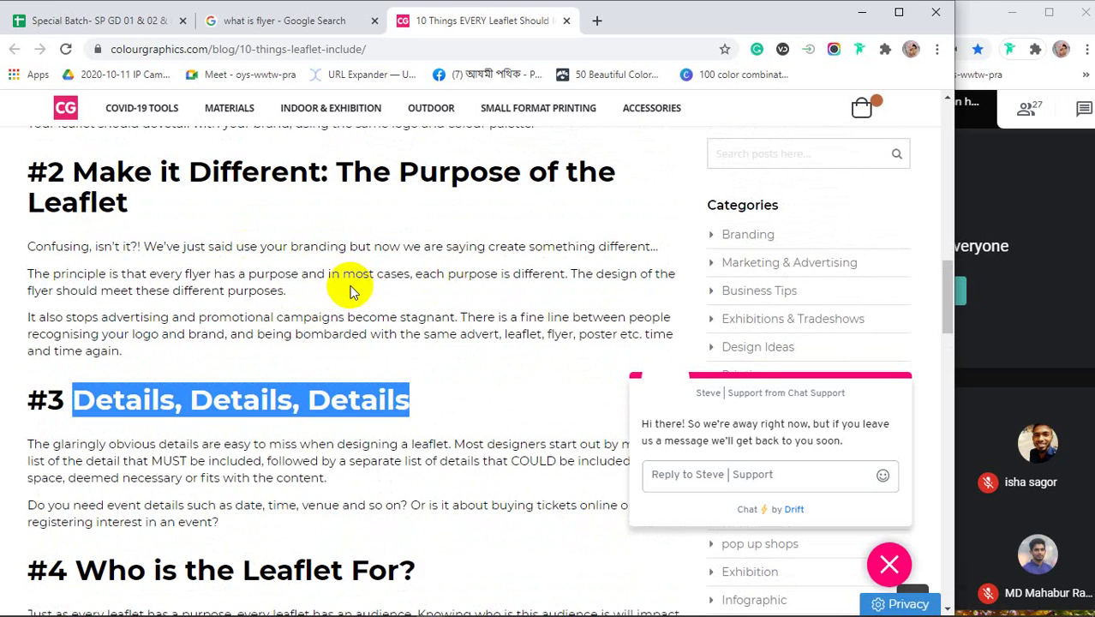
scroll(350, 286, down, 1)
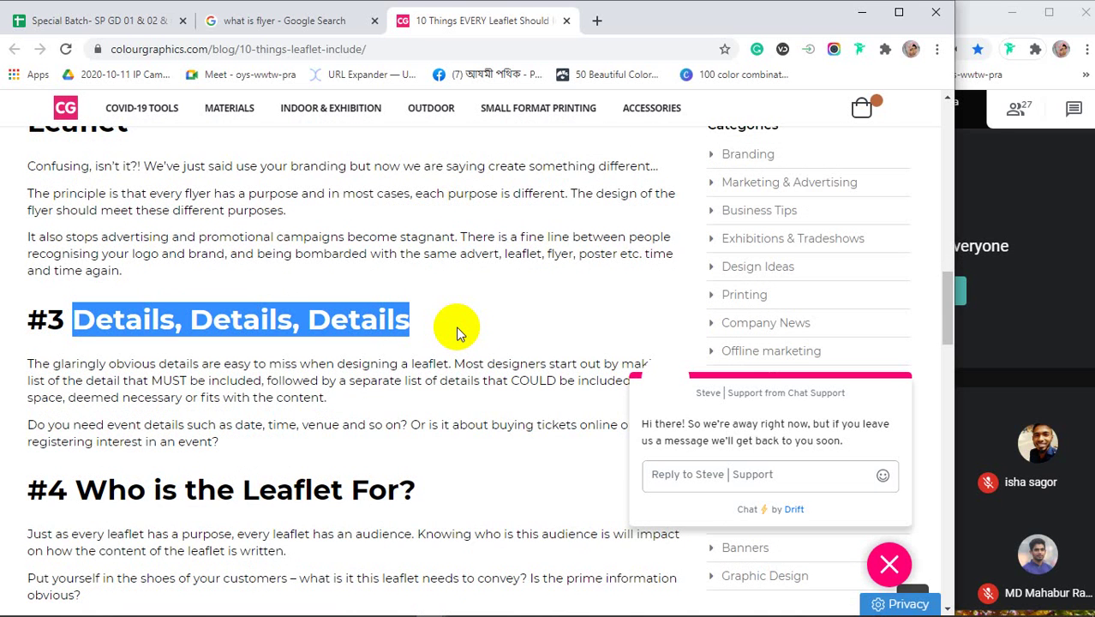
Close the support chat popup and highlight the opening sentence of tip #3.
click(420, 349)
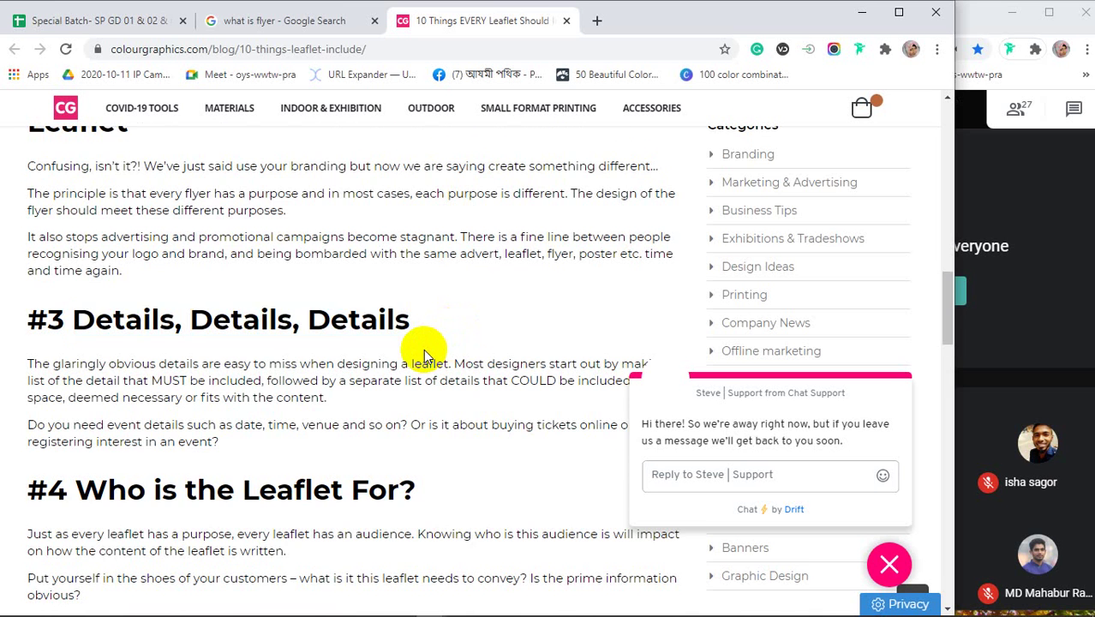
scroll(424, 350, down, 1)
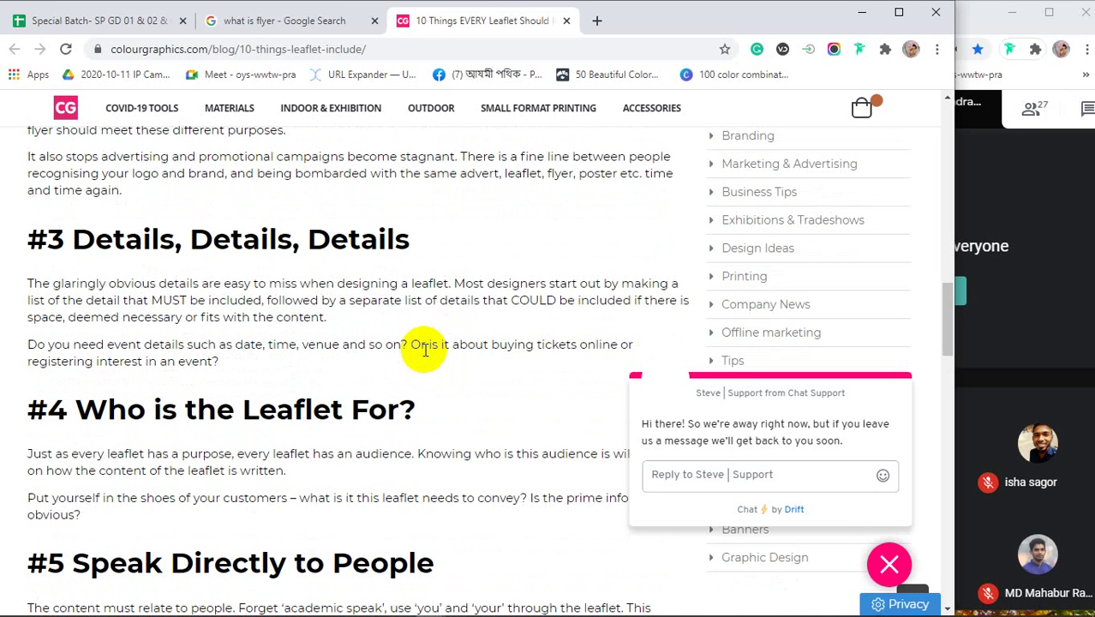
click(889, 564)
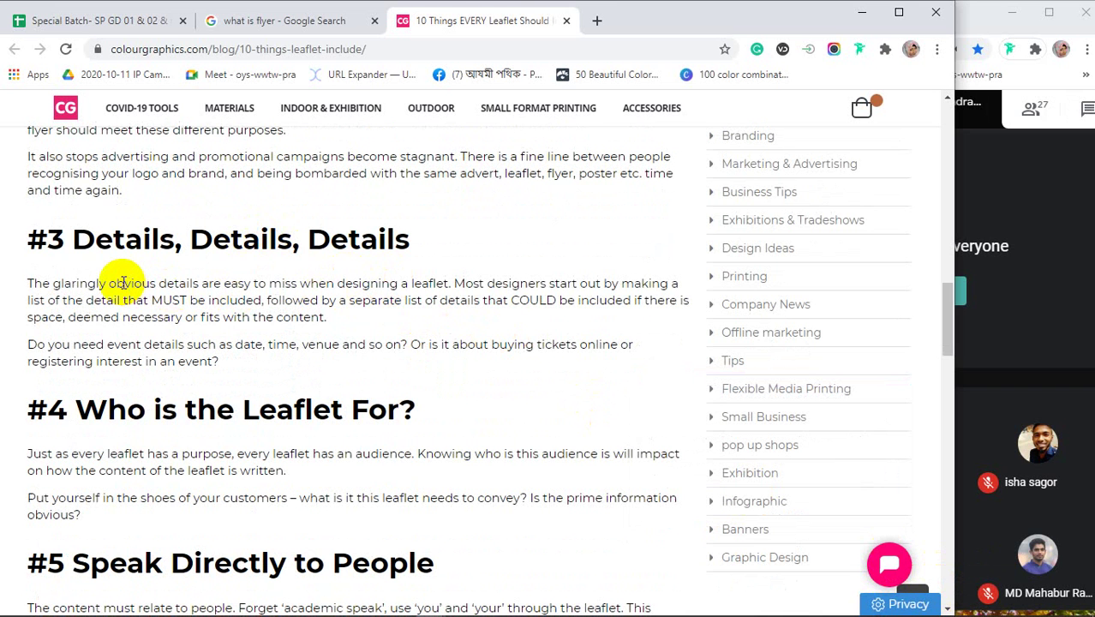
drag(41, 283, 342, 288)
click(421, 284)
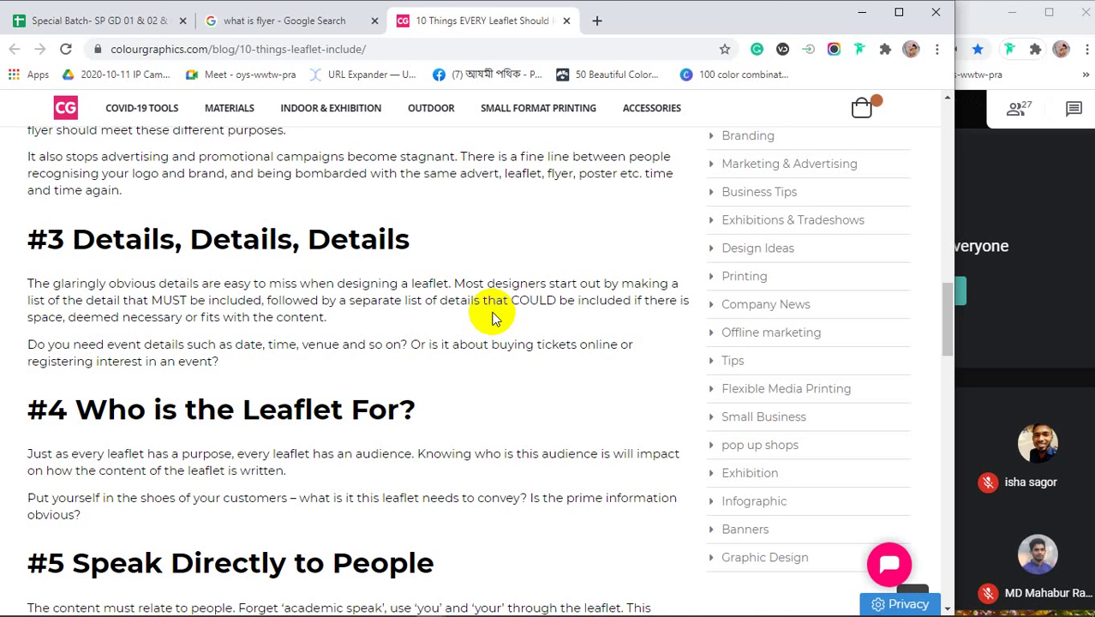
Scroll to tip #4 and highlight its heading 'Who is the Leaflet For?'.
scroll(493, 317, down, 3)
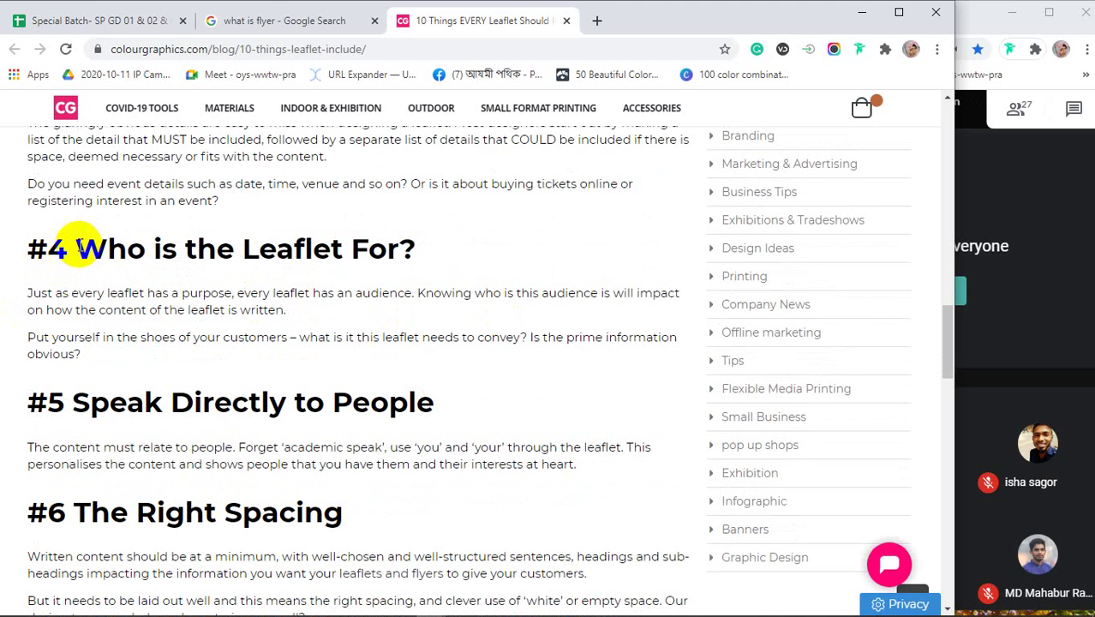
drag(77, 249, 391, 244)
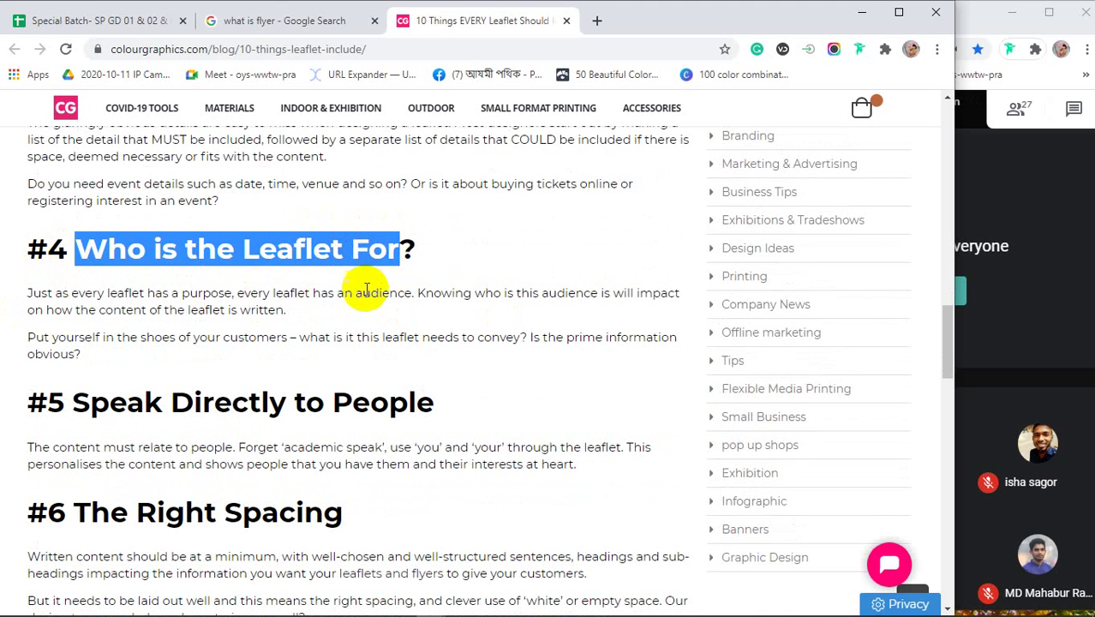
click(288, 293)
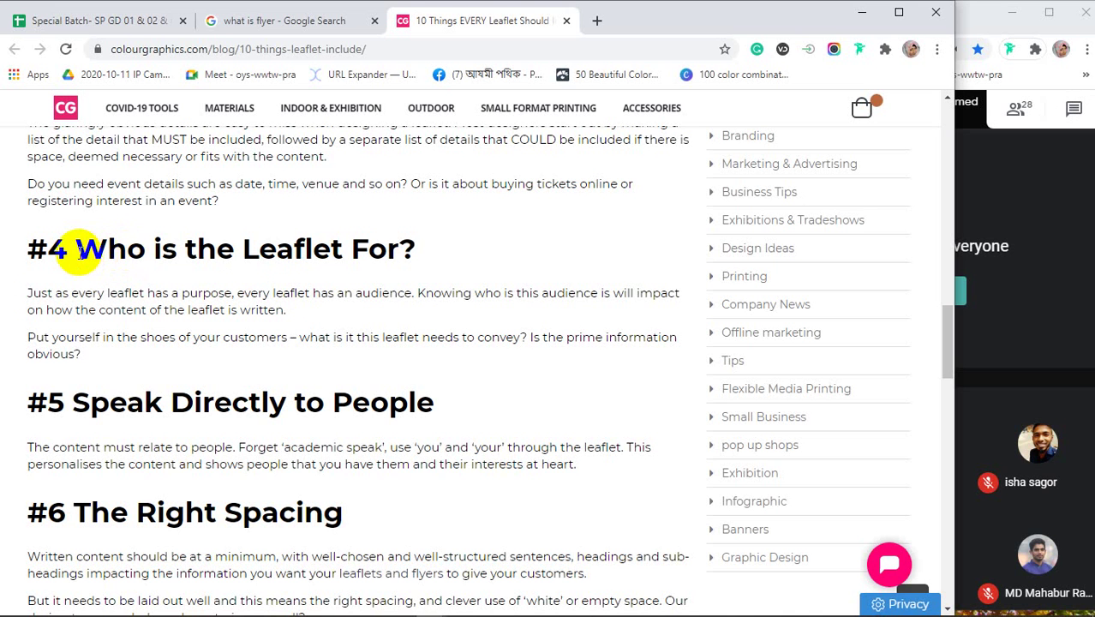
drag(77, 250, 396, 249)
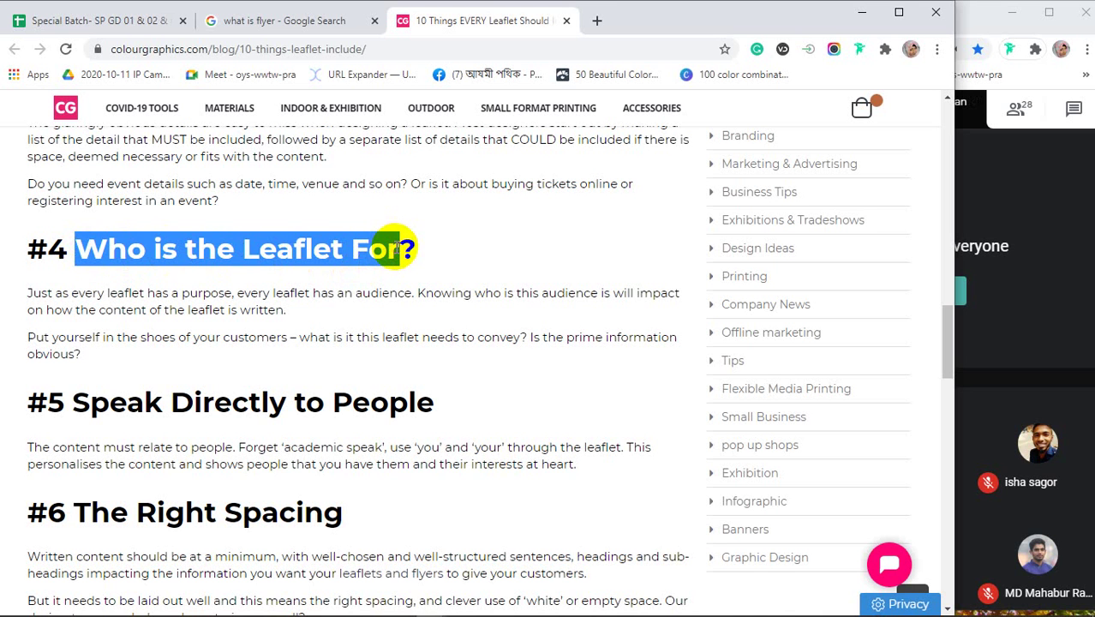
click(370, 259)
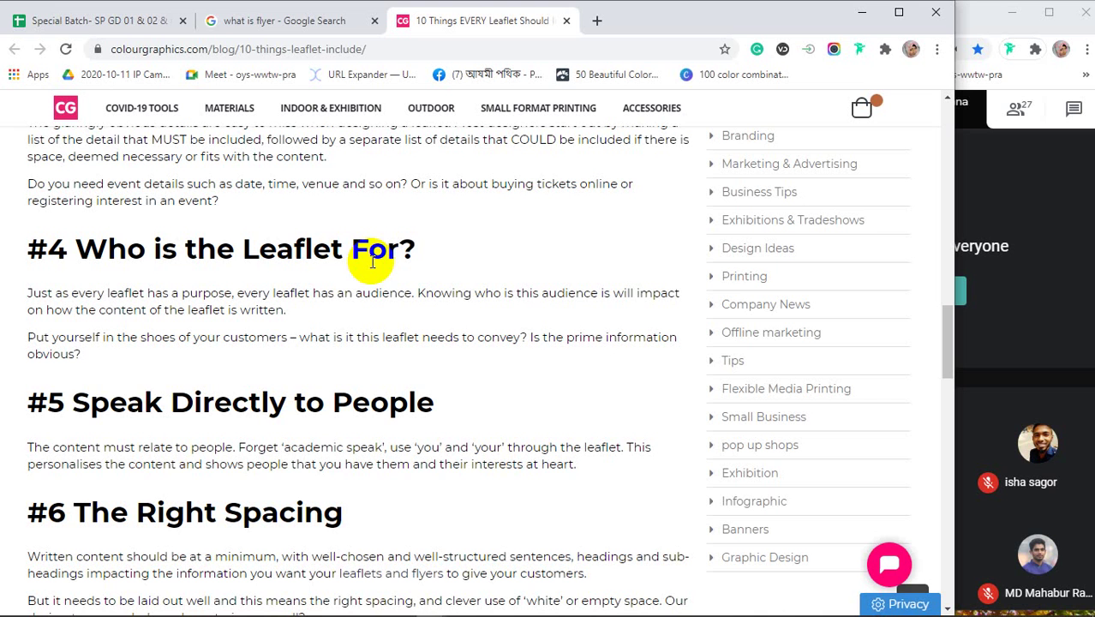
drag(112, 394, 437, 414)
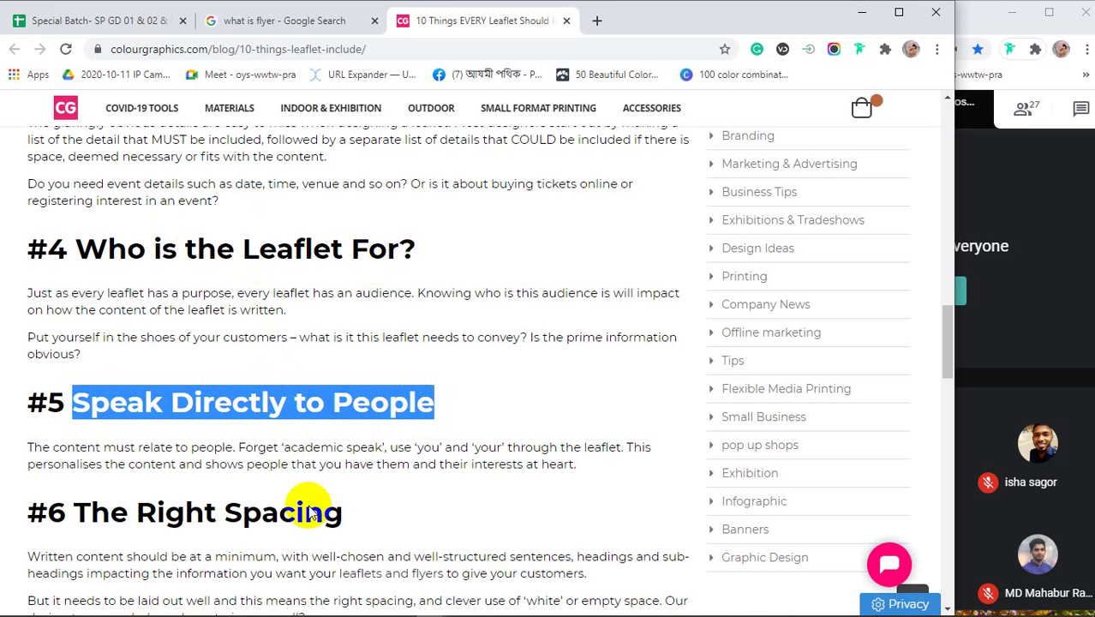
click(241, 406)
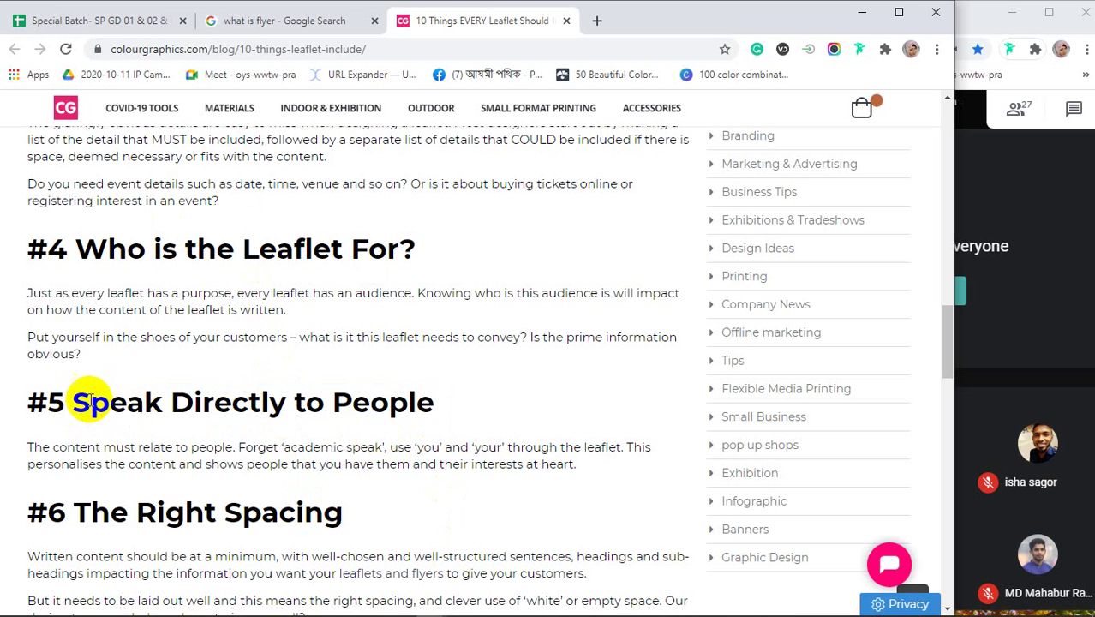
drag(76, 401, 427, 396)
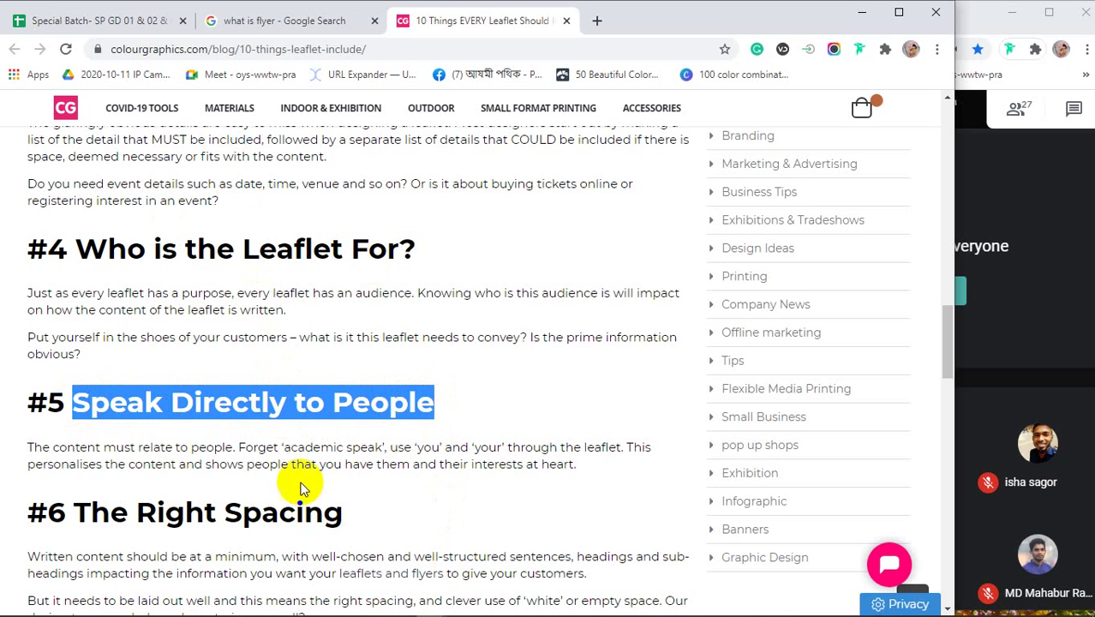
drag(54, 447, 383, 446)
click(290, 446)
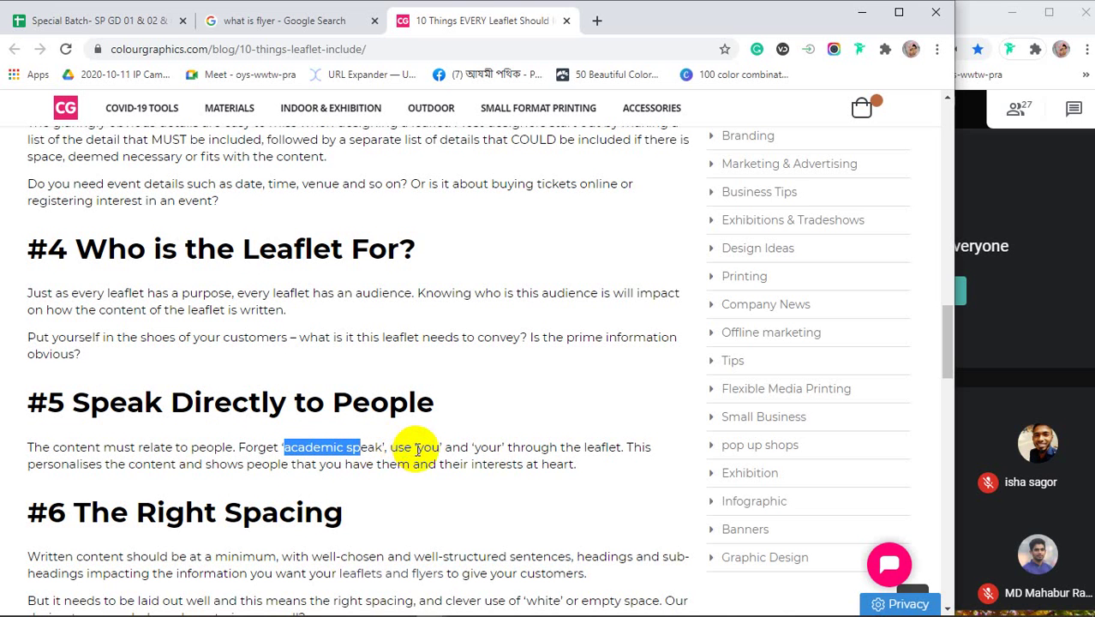
double_click(427, 446)
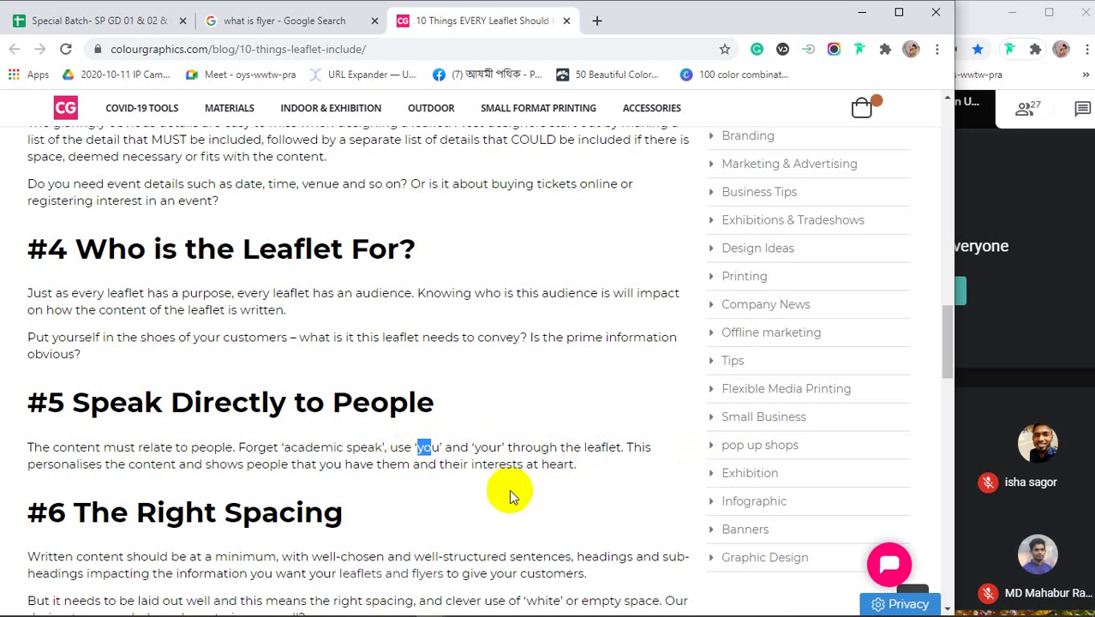
drag(35, 464, 576, 466)
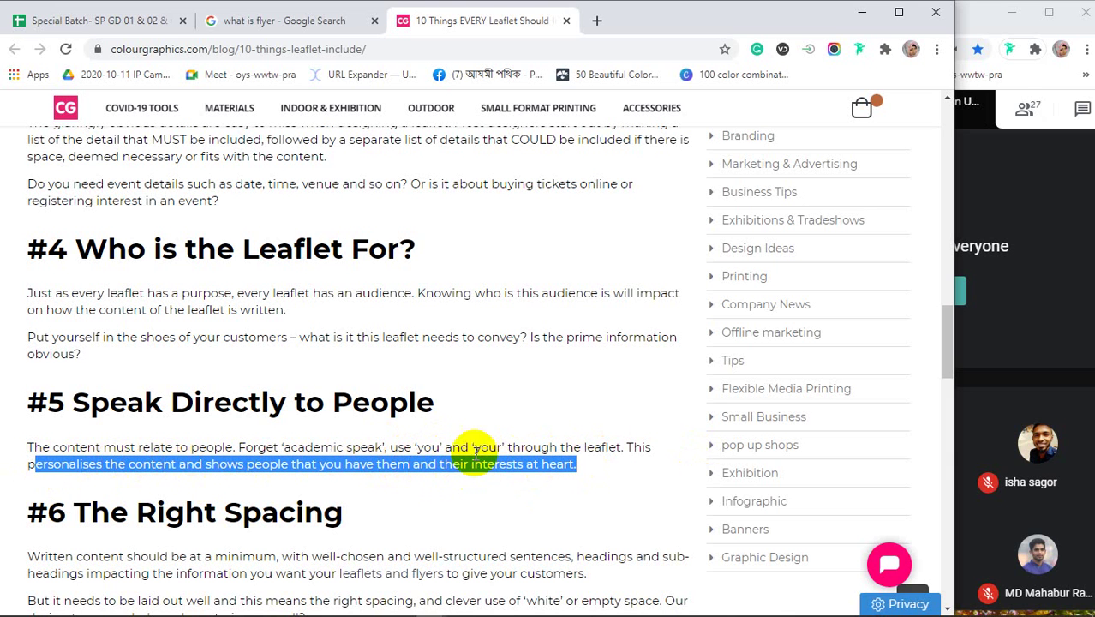
drag(72, 402, 459, 404)
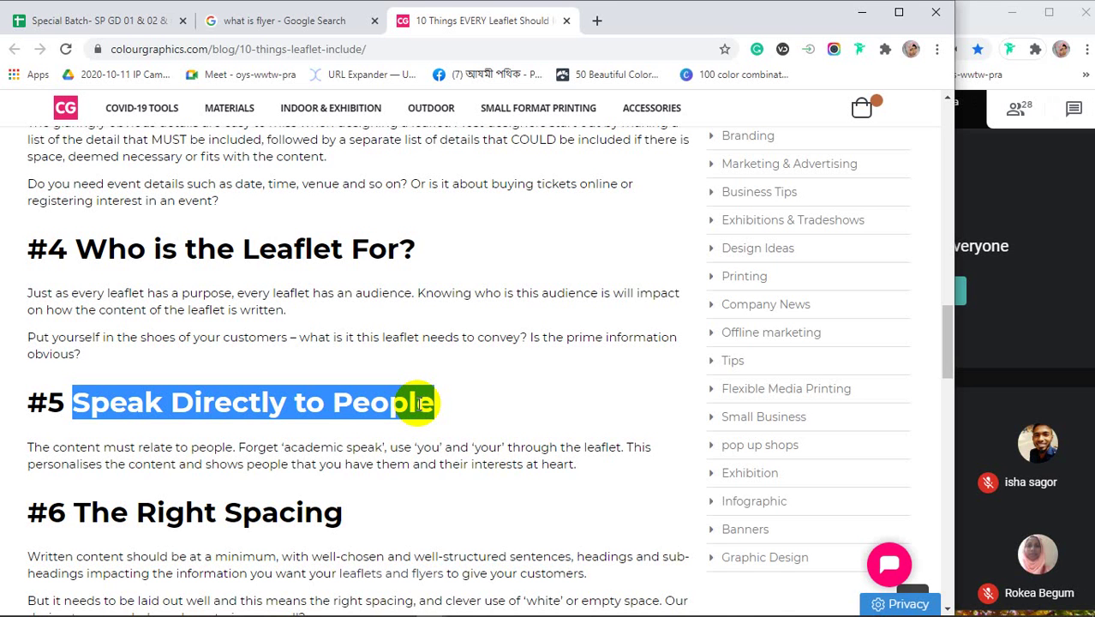
click(231, 399)
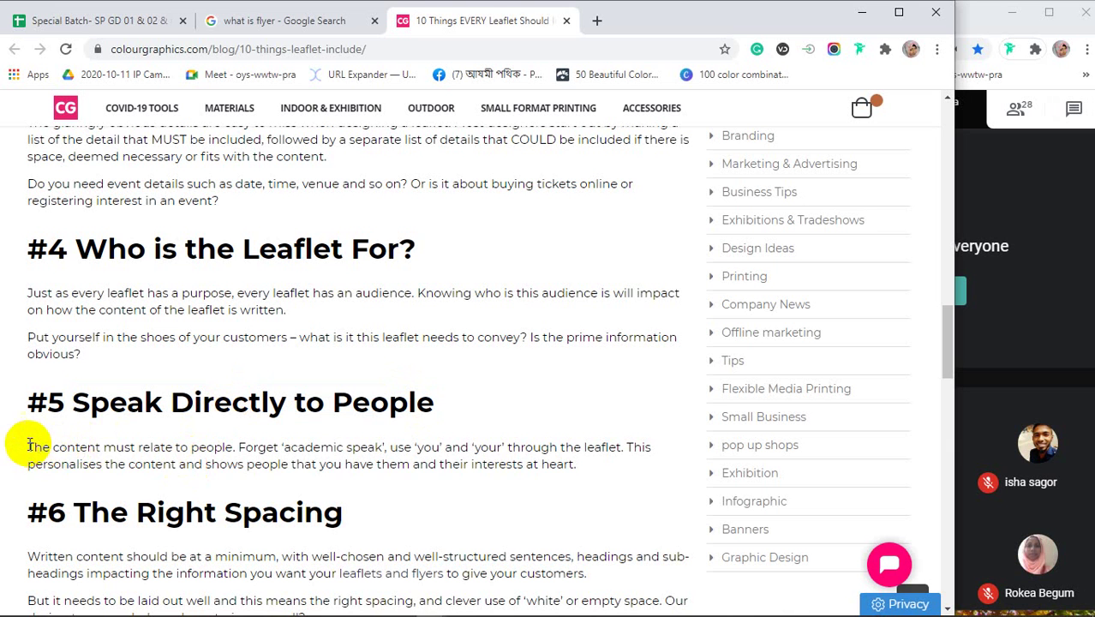
drag(28, 446, 593, 467)
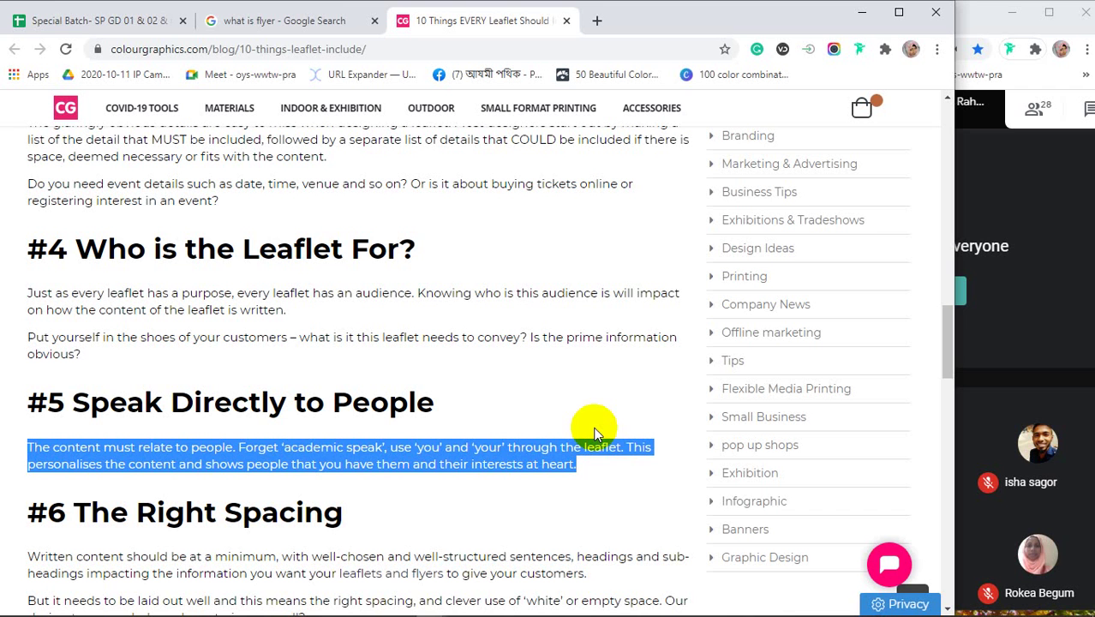
click(321, 454)
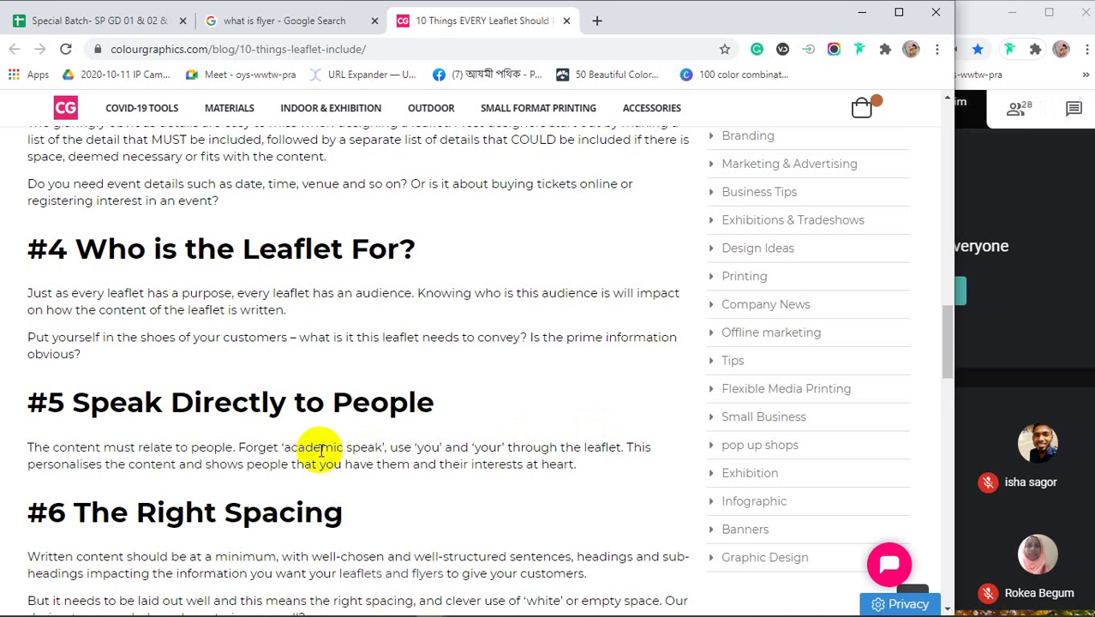
Highlight the headings 'The Right Spacing' (#6) and 'Eye-Catching, Useful Imagery' (#7).
scroll(318, 429, down, 2)
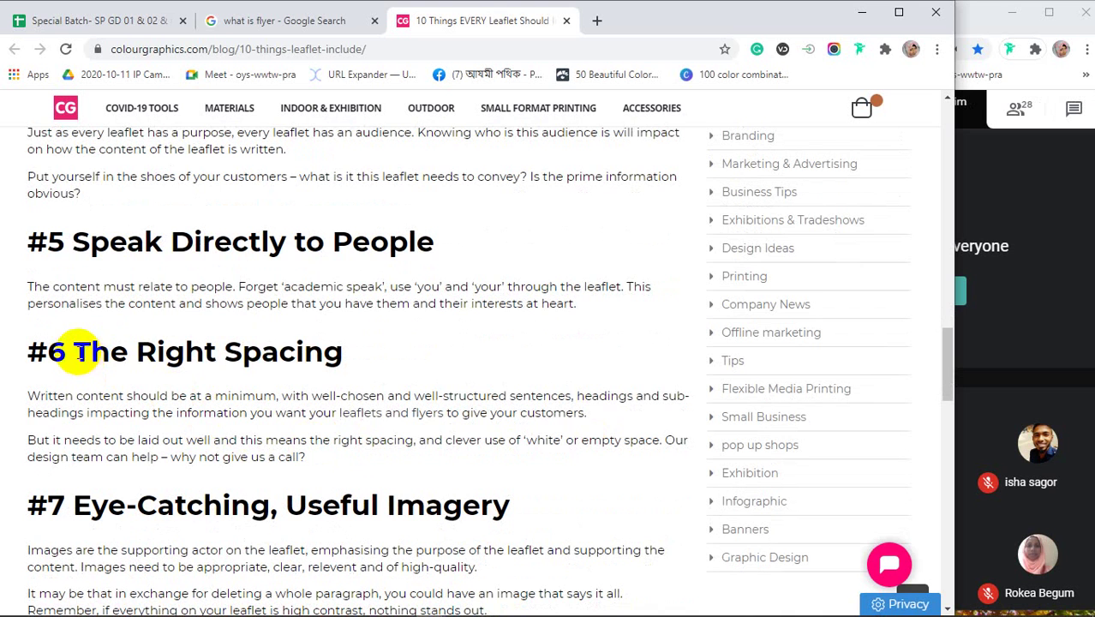
drag(77, 352, 345, 354)
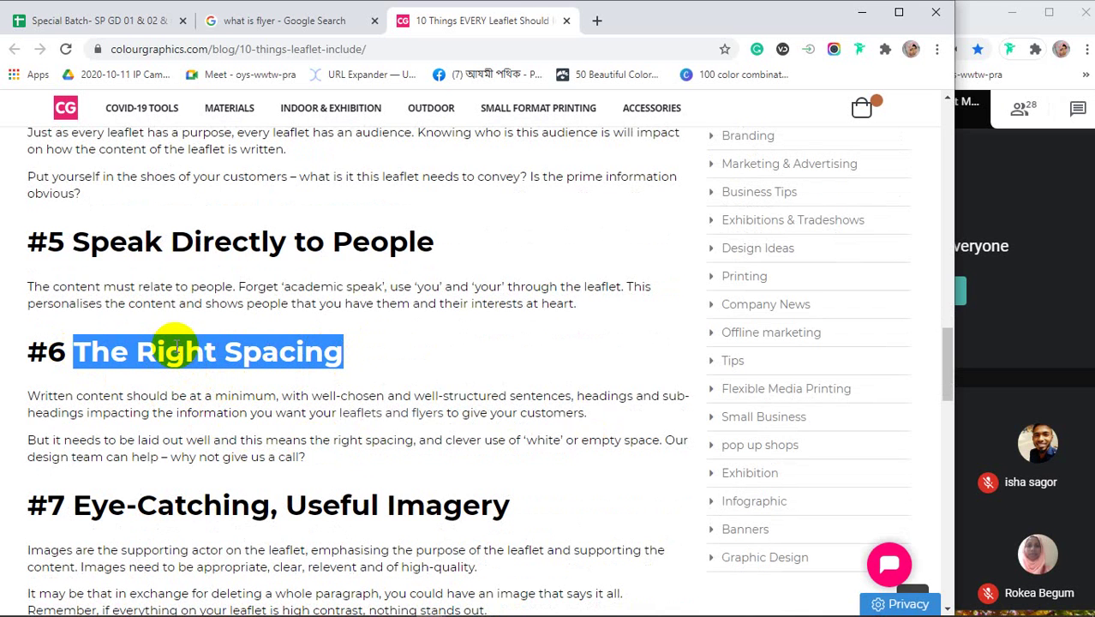
scroll(171, 344, down, 3)
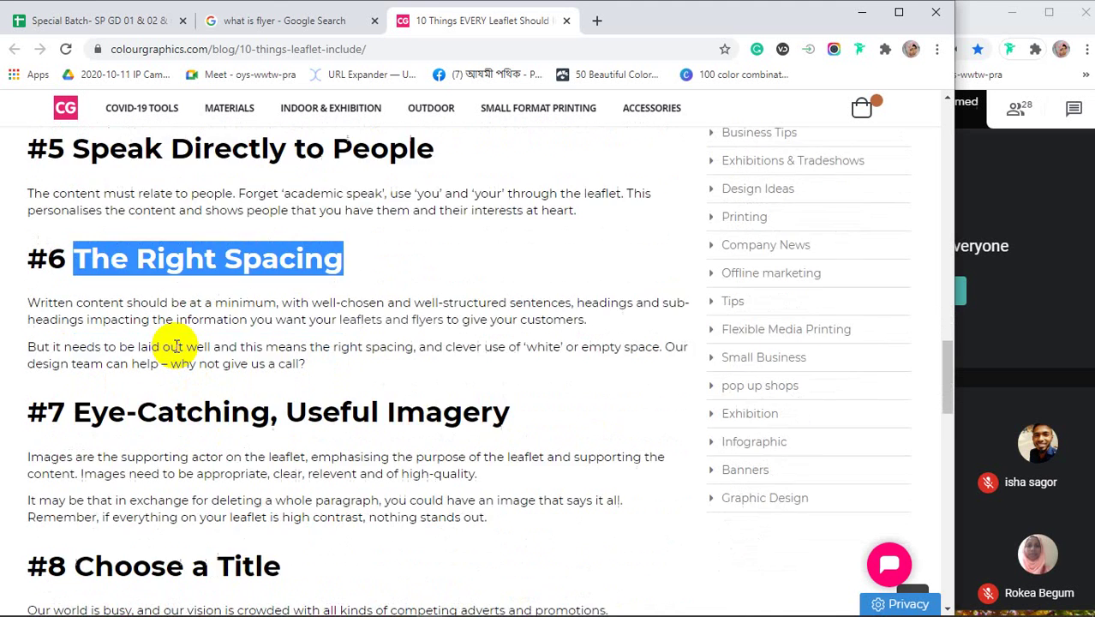
drag(77, 344, 505, 347)
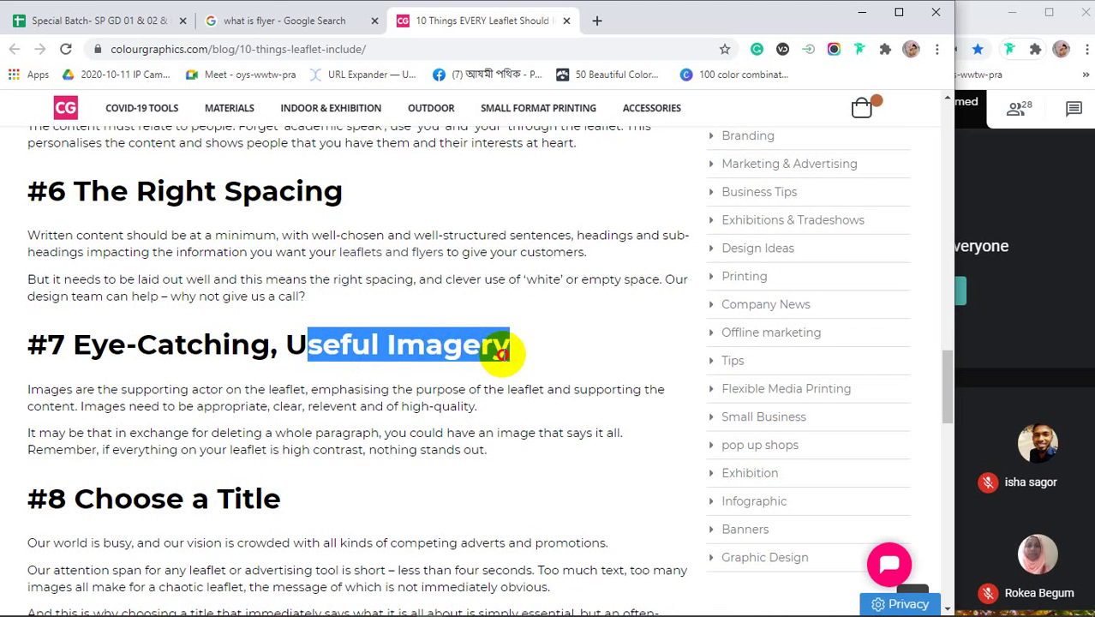
click(372, 346)
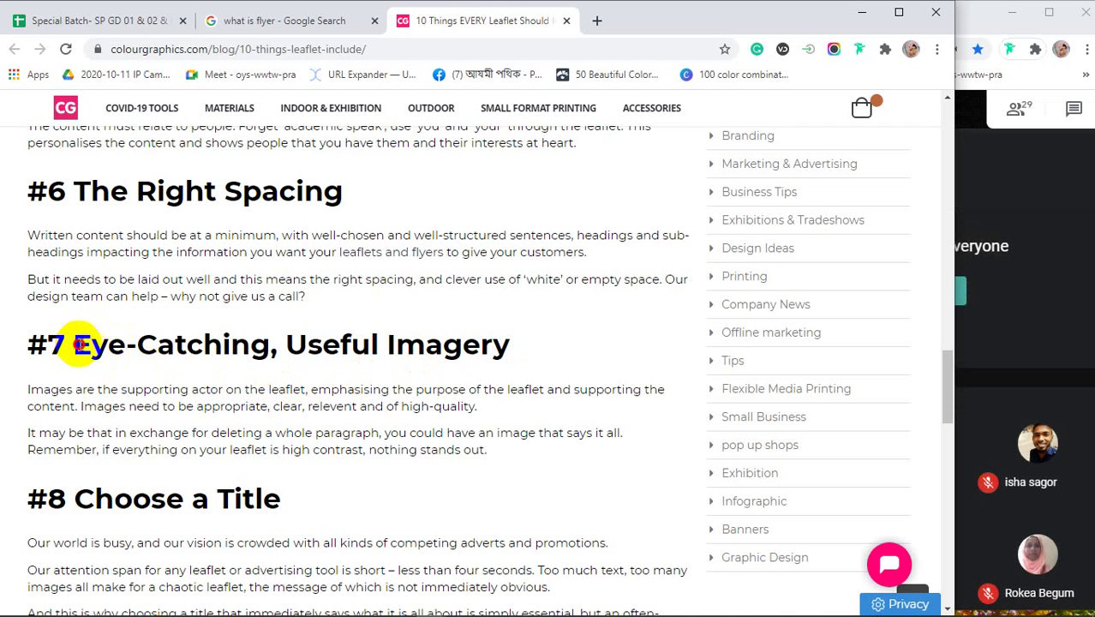
drag(74, 343, 267, 344)
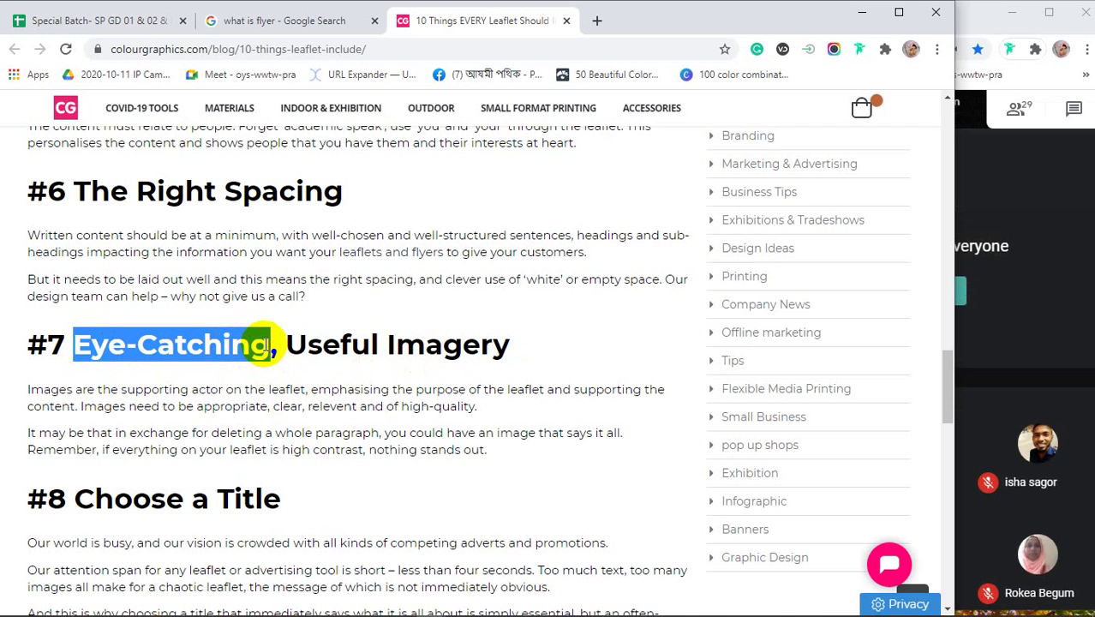
click(285, 401)
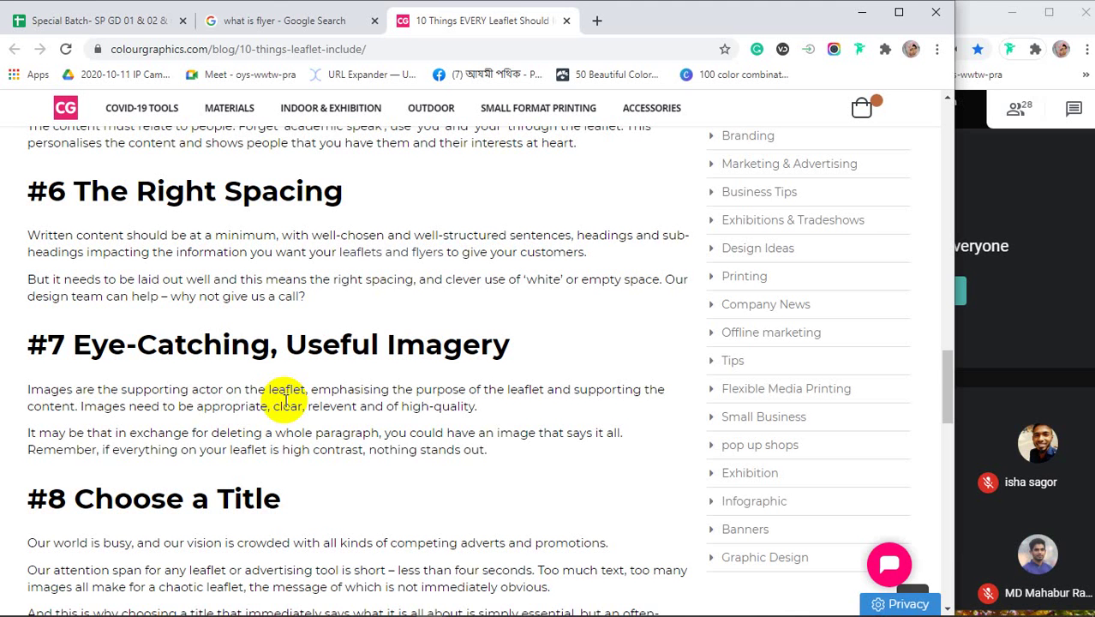
Scroll to tip #8 and highlight its heading 'Choose a Title'.
scroll(217, 391, down, 2)
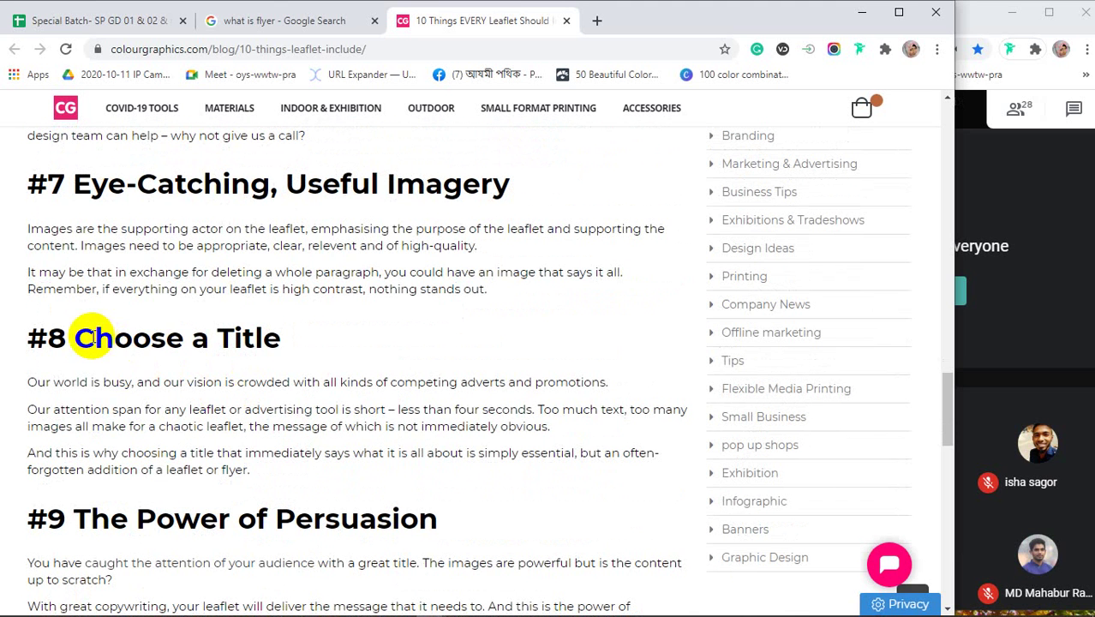
drag(80, 338, 283, 347)
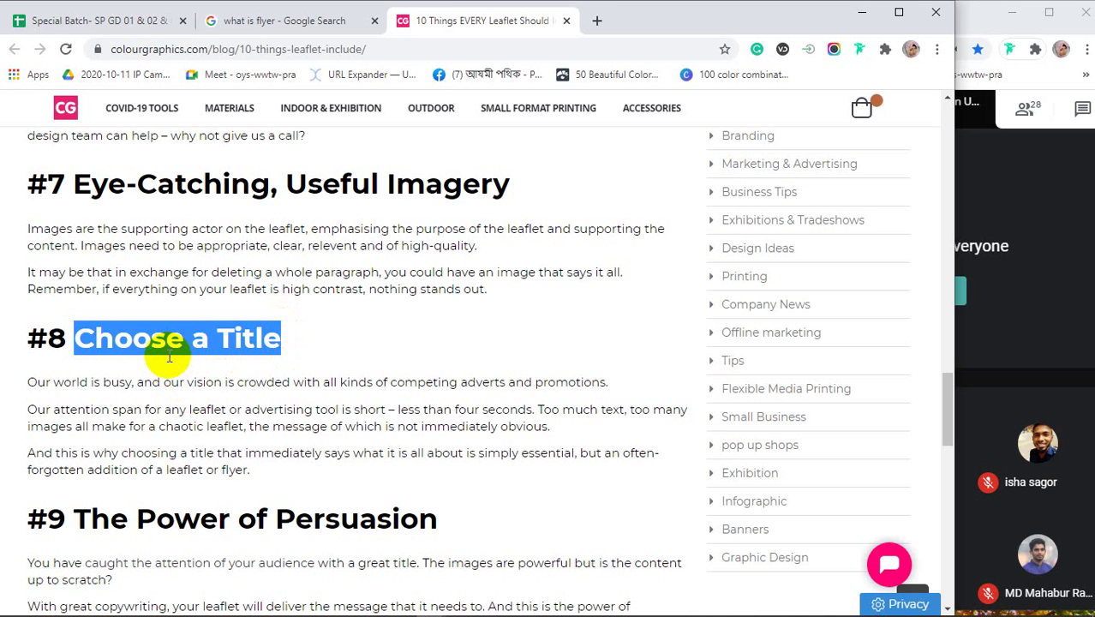
click(94, 339)
double_click(245, 347)
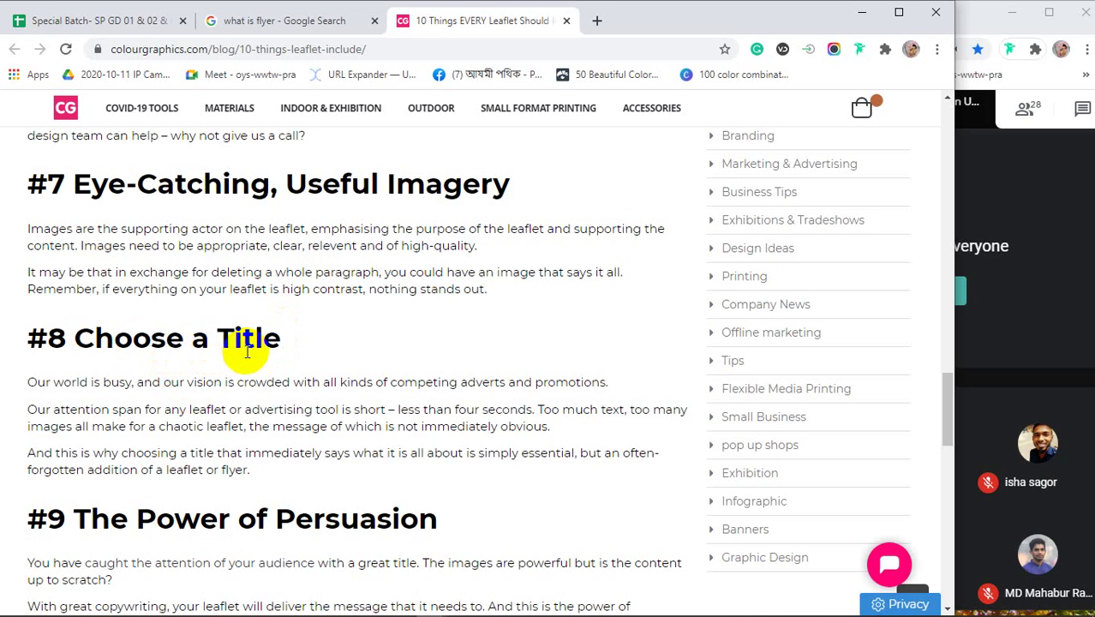
drag(261, 339, 22, 325)
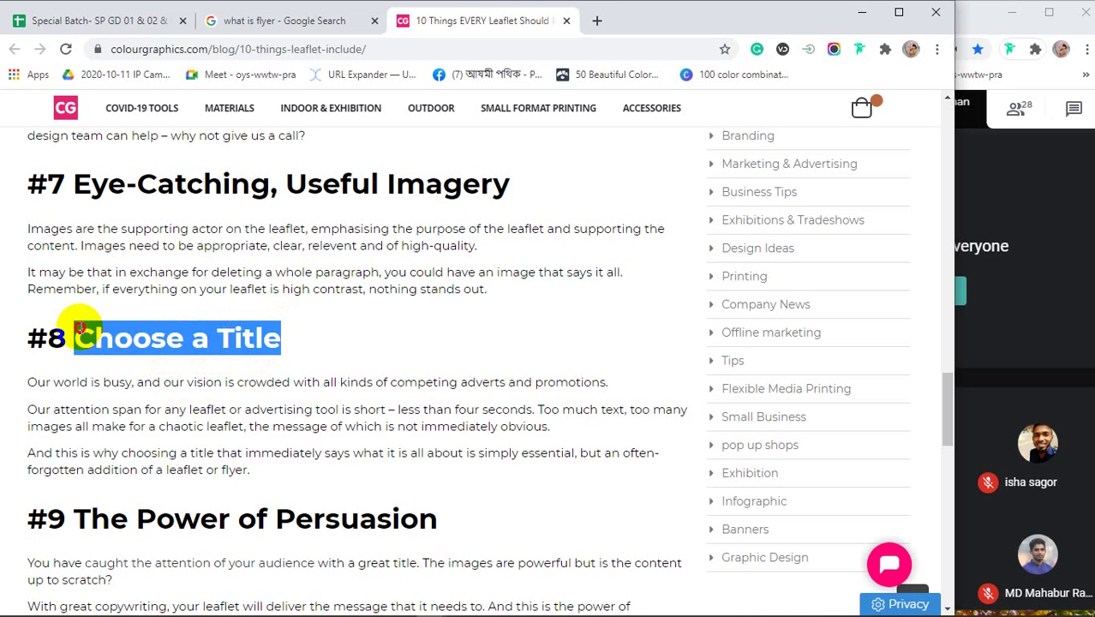
click(275, 337)
click(276, 338)
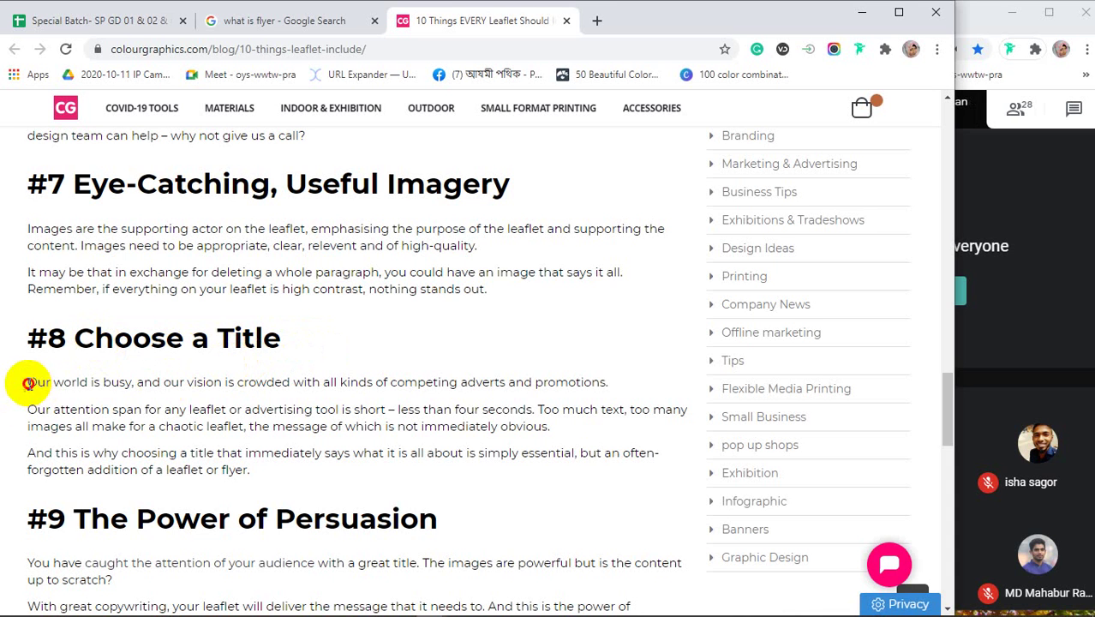
Highlight the #8 paragraph's opening, 'attention' and the phrase about leaflets as advertising tools.
drag(24, 382, 289, 380)
click(289, 380)
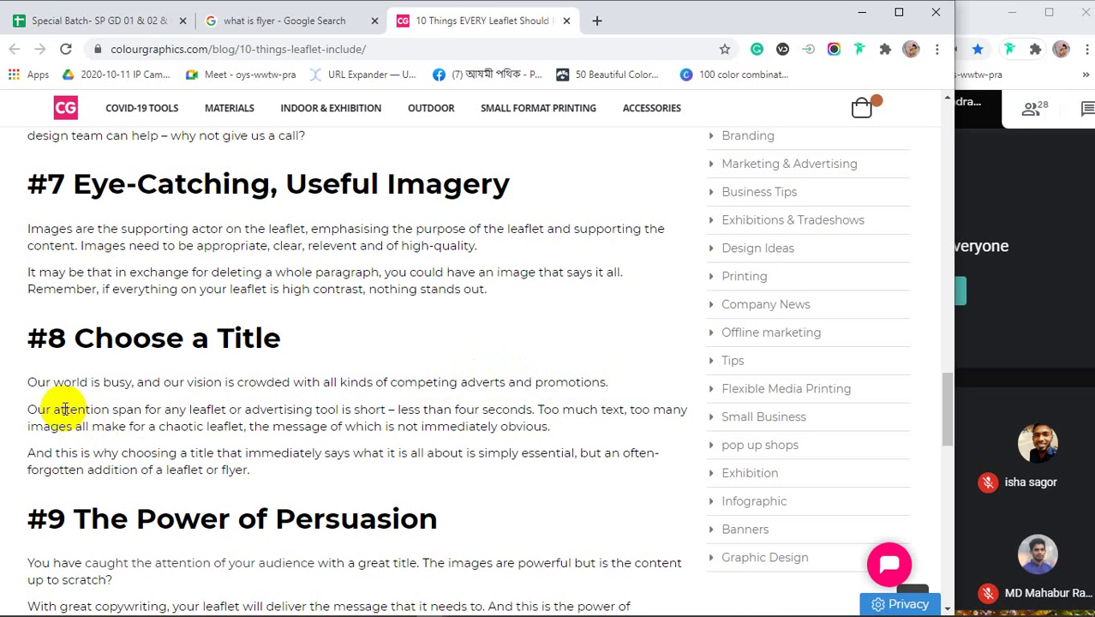
drag(53, 409, 110, 408)
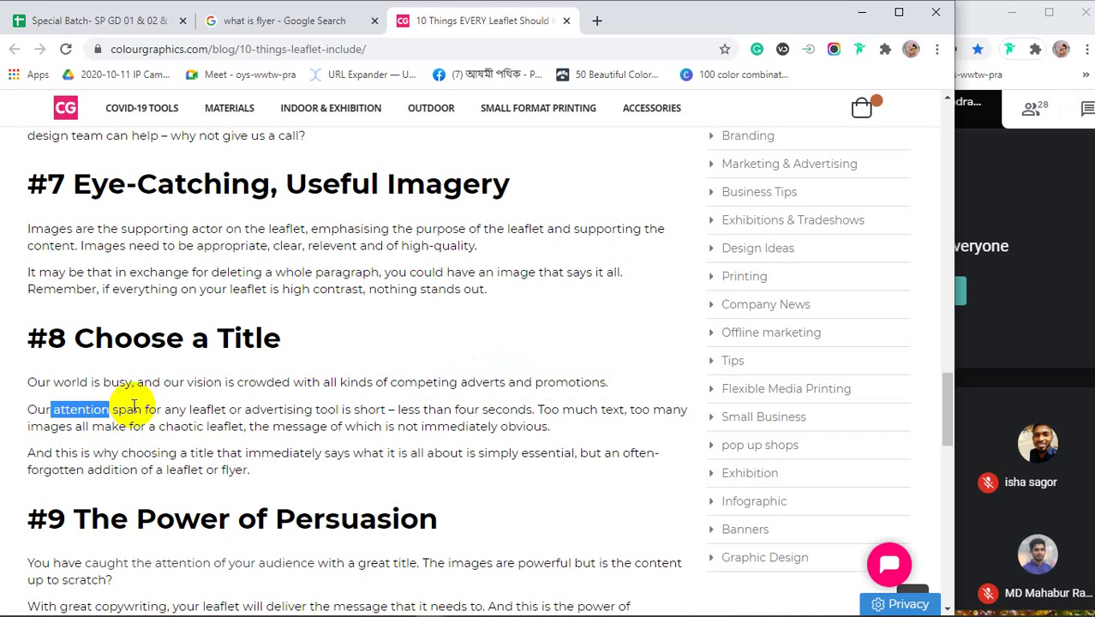
drag(190, 408, 330, 409)
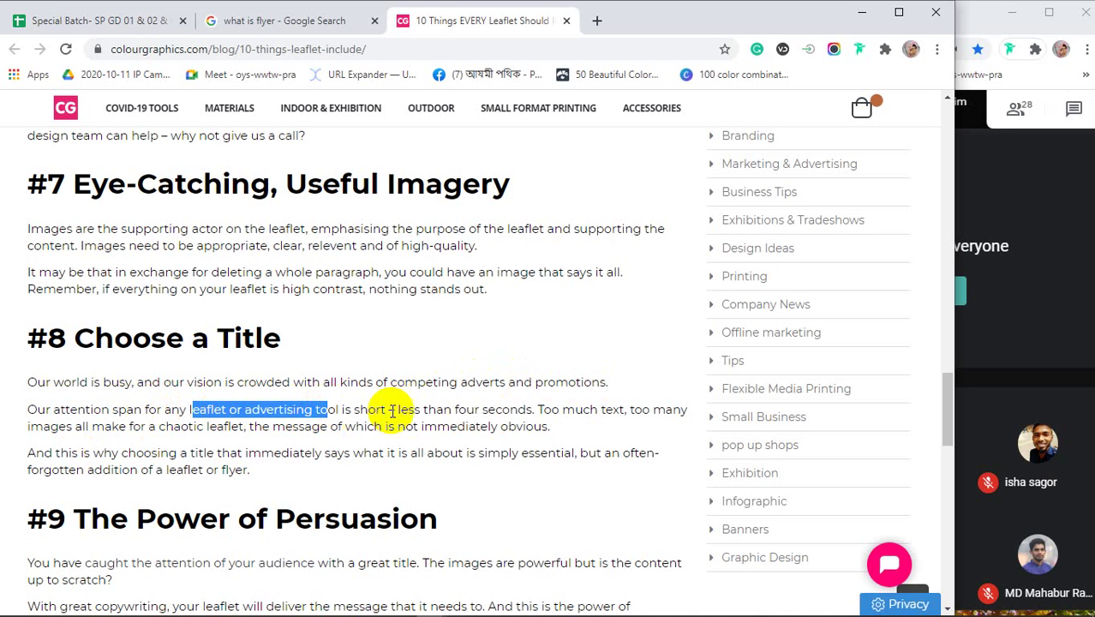
click(413, 408)
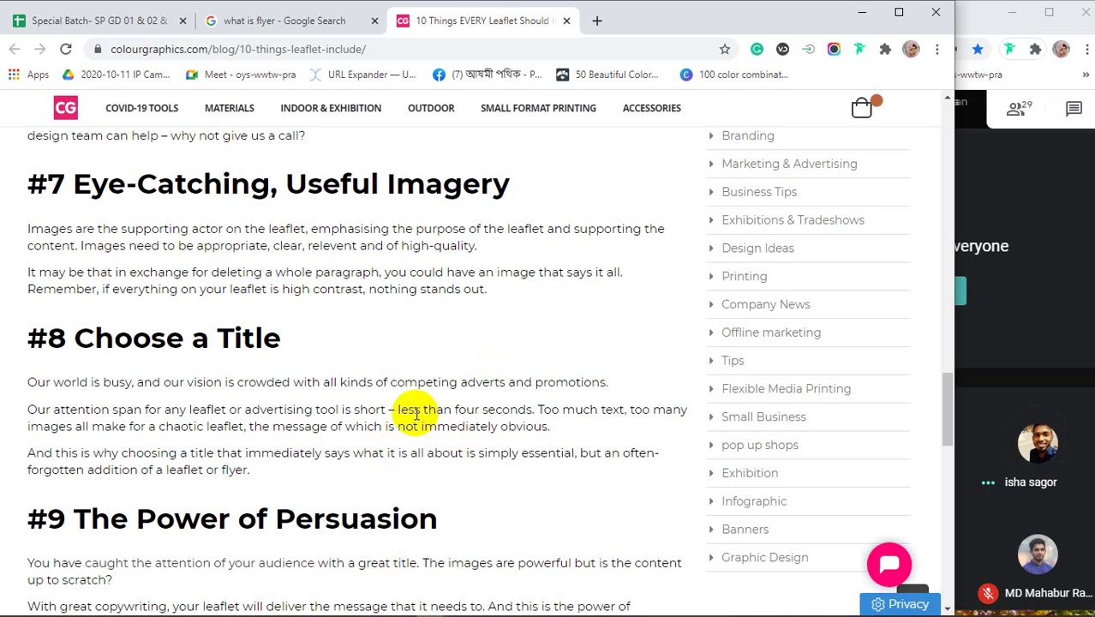
Highlight 'less than four seconds' in the tip #8 Choose a Title paragraph.
drag(400, 409, 534, 407)
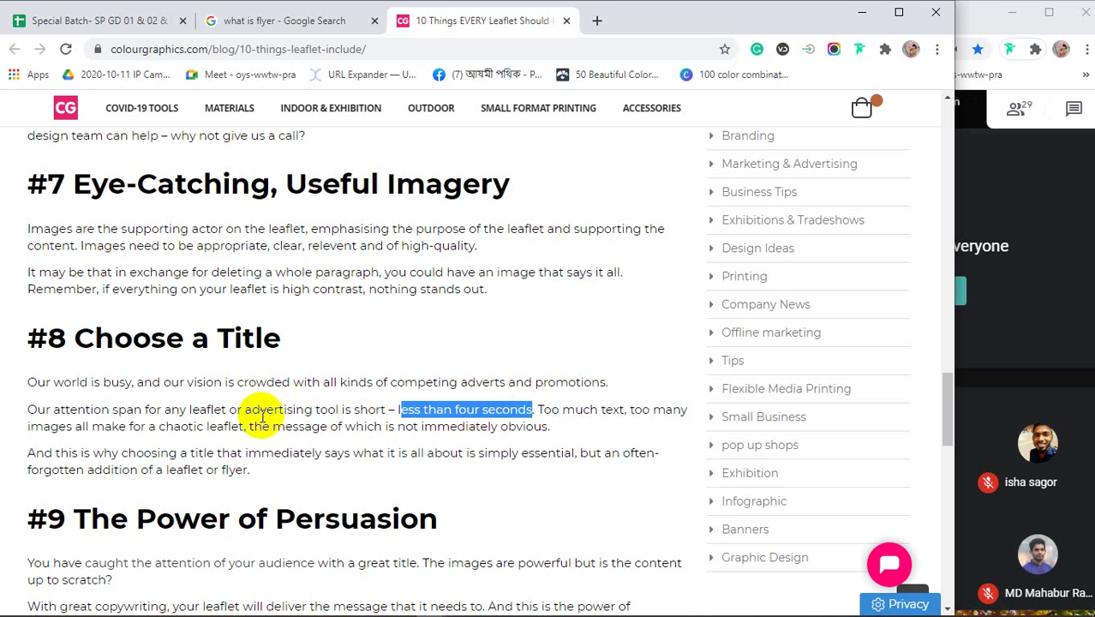
Highlight 'too much text', 'immediately obvious', then 'simply essential' across tip #8's paragraphs.
drag(312, 410, 356, 407)
click(356, 409)
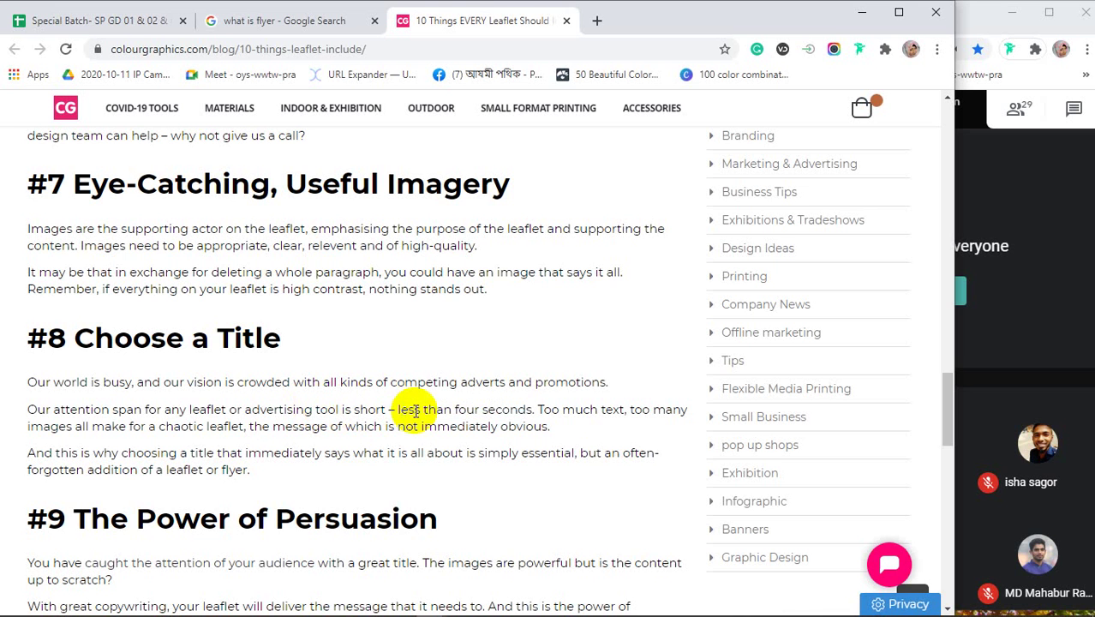
drag(538, 410, 683, 422)
click(44, 428)
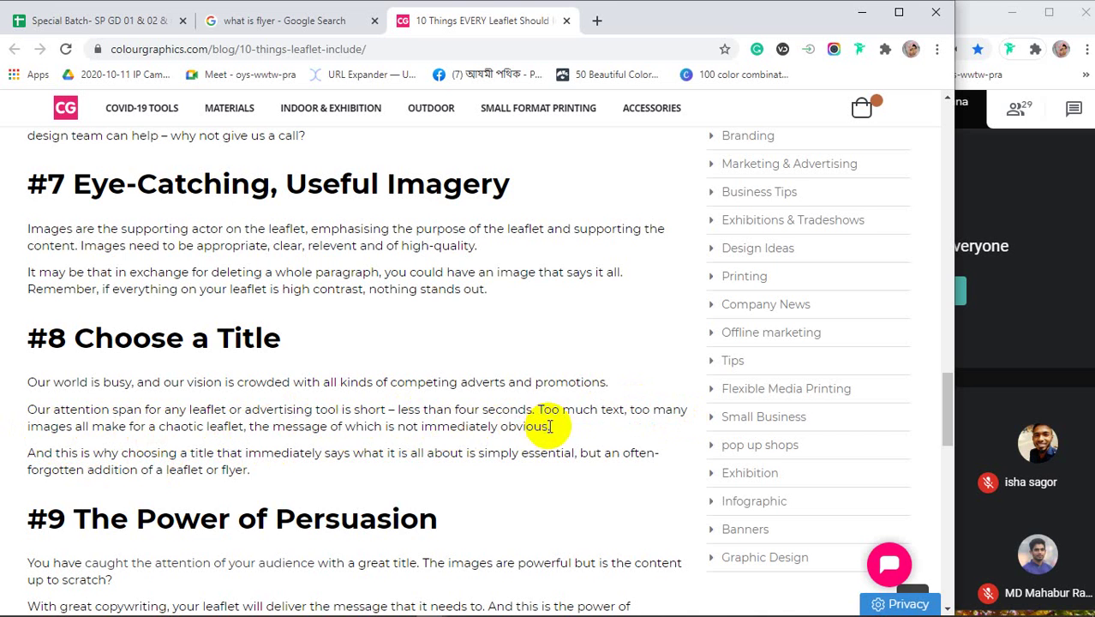
drag(547, 427, 473, 421)
drag(551, 409, 634, 411)
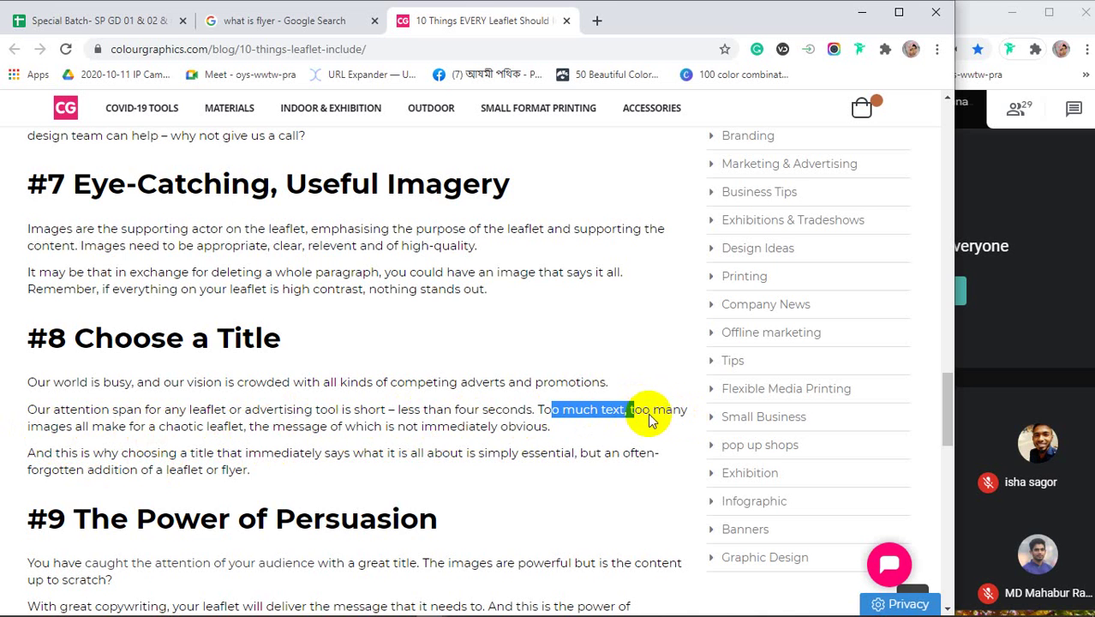
drag(42, 426, 89, 426)
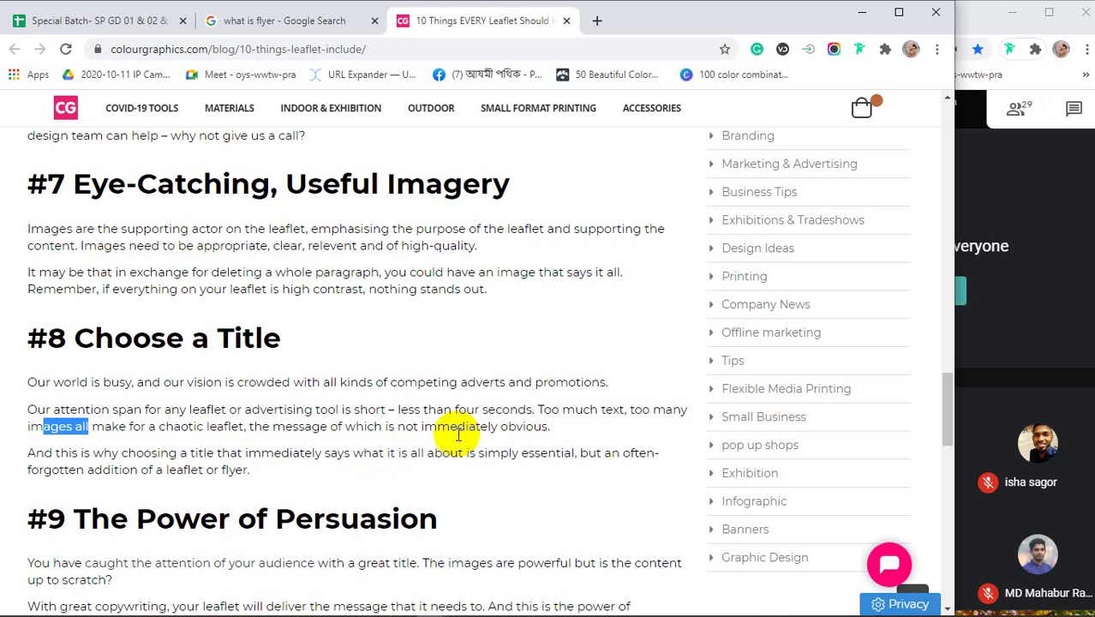
drag(424, 428, 549, 425)
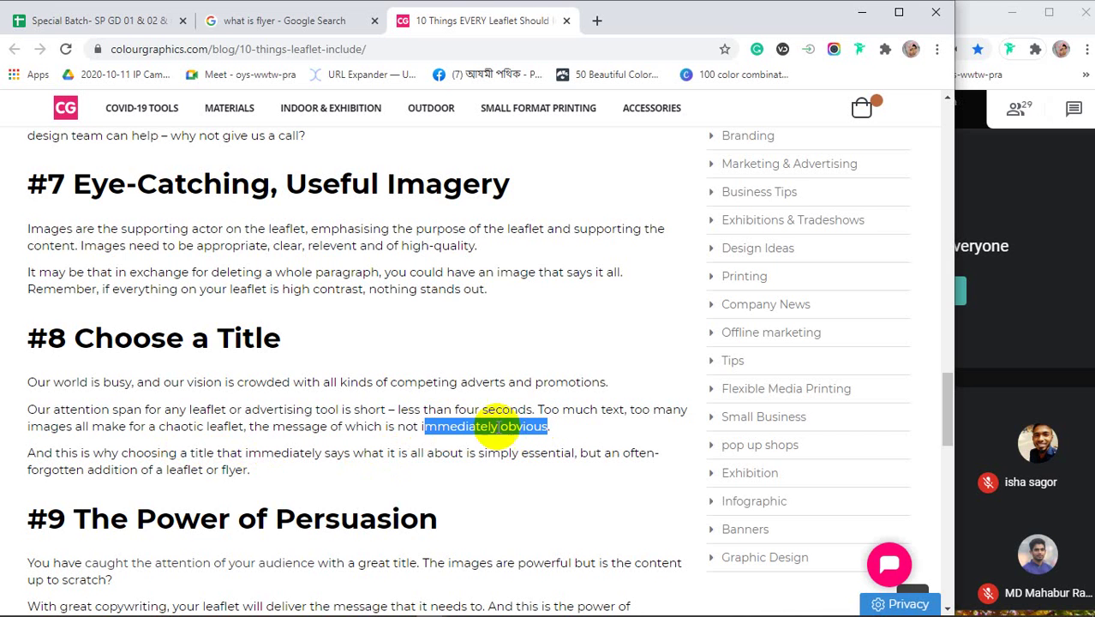
drag(94, 459, 128, 455)
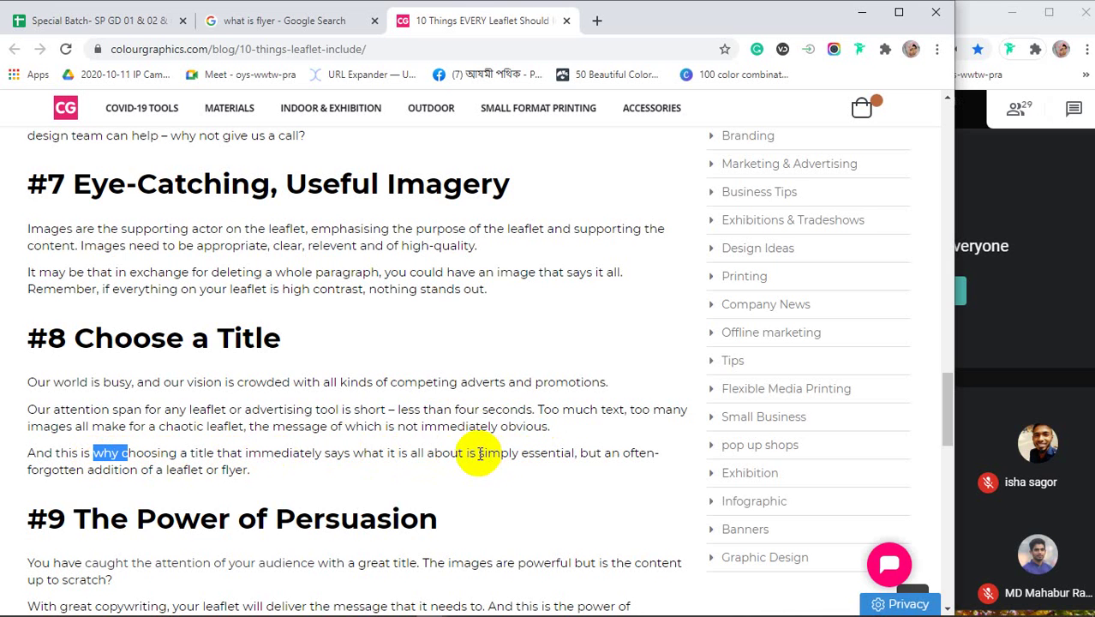
drag(478, 454, 580, 450)
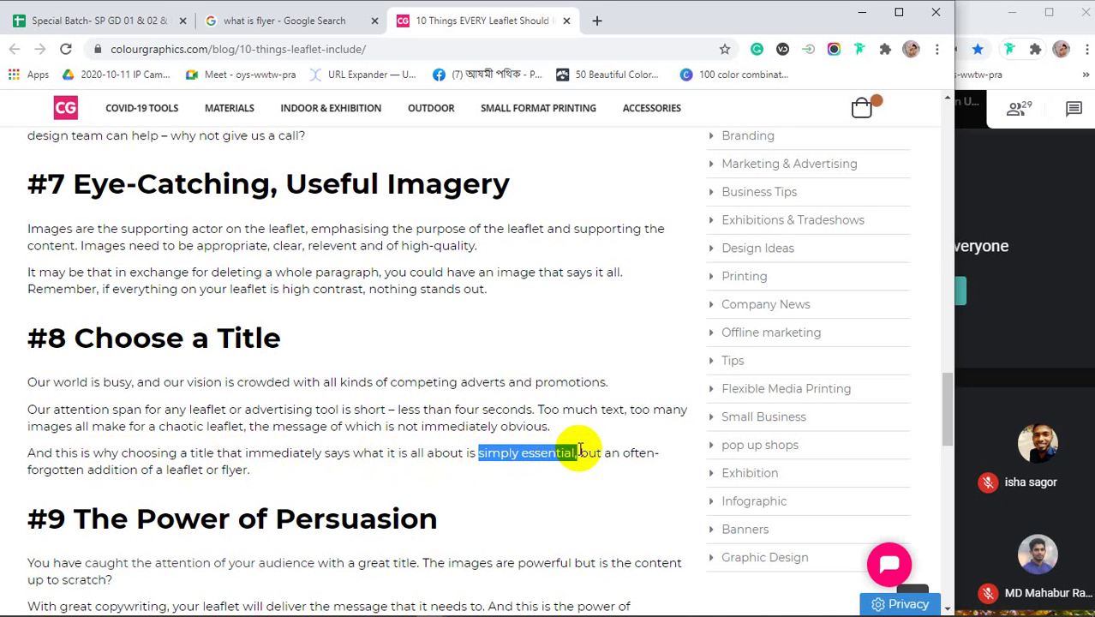
Highlight 'forgotten addition' in tip #8, then scroll down to tips #9 and #10.
scroll(566, 441, down, 1)
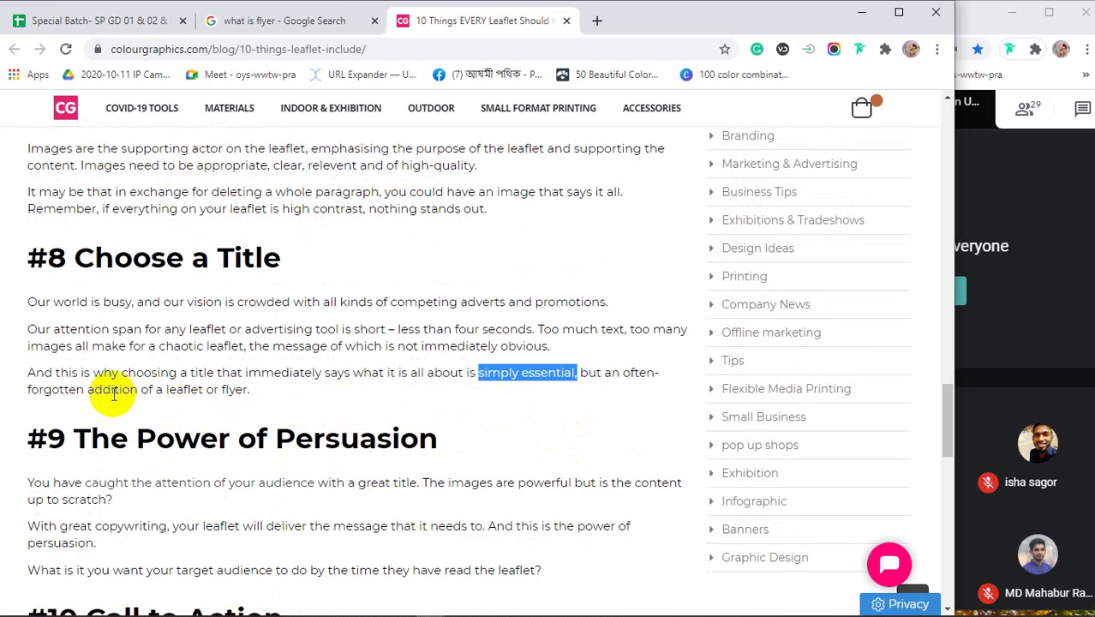
drag(25, 393, 136, 394)
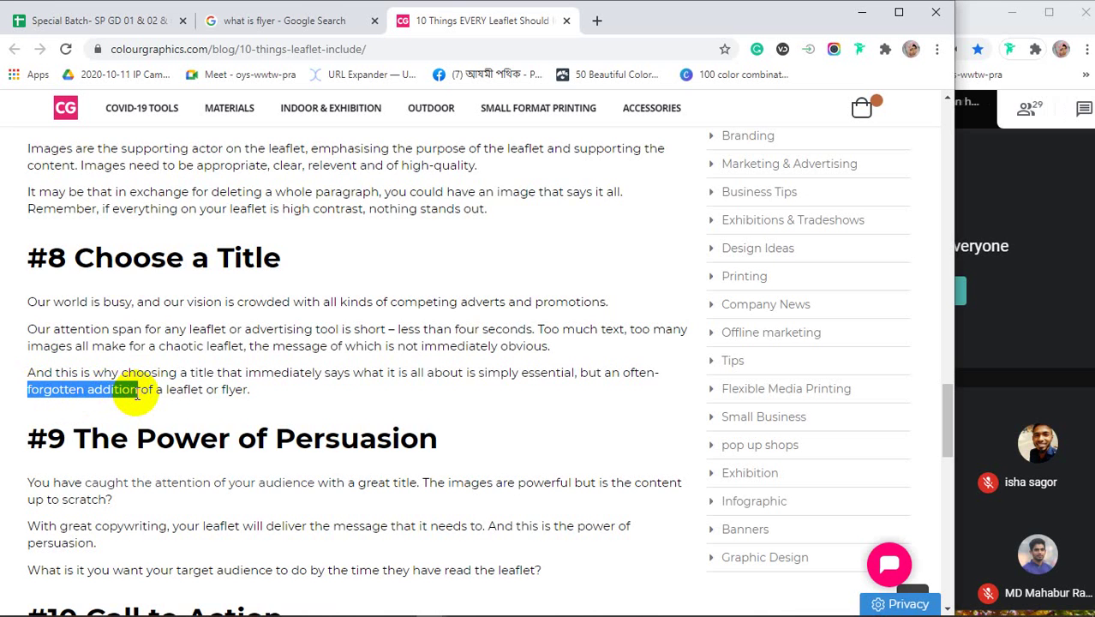
scroll(135, 396, down, 3)
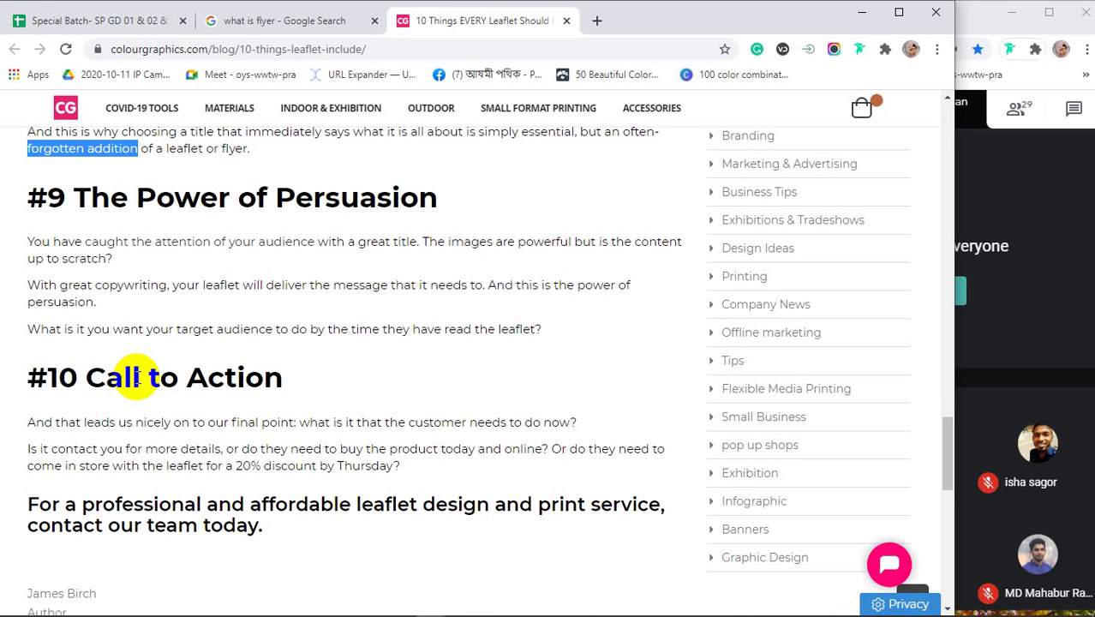
scroll(136, 377, up, 2)
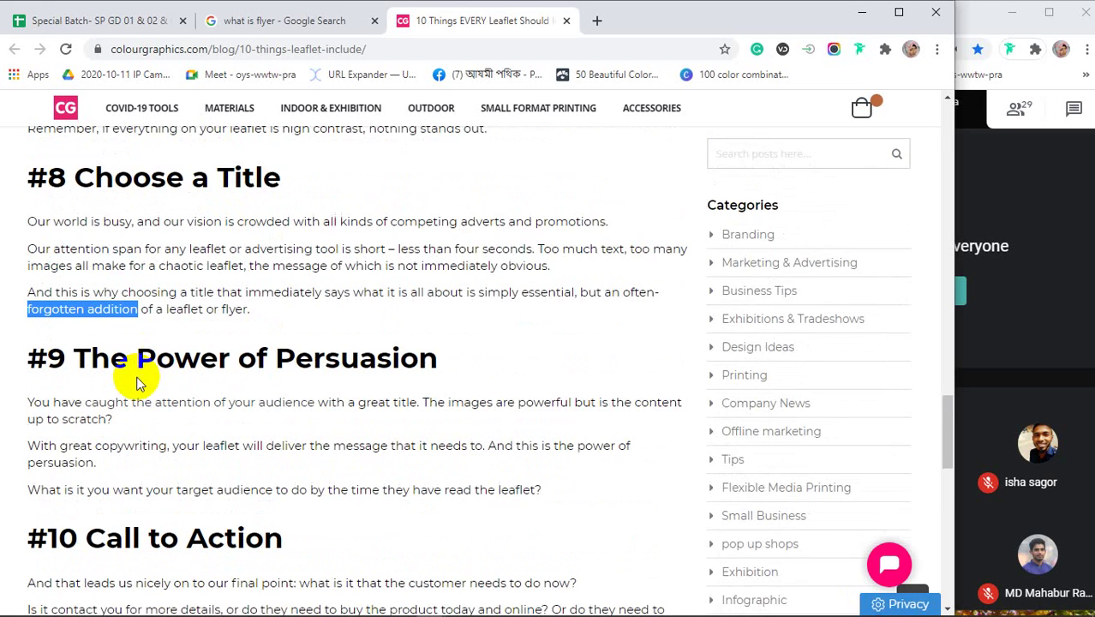
scroll(136, 377, down, 2)
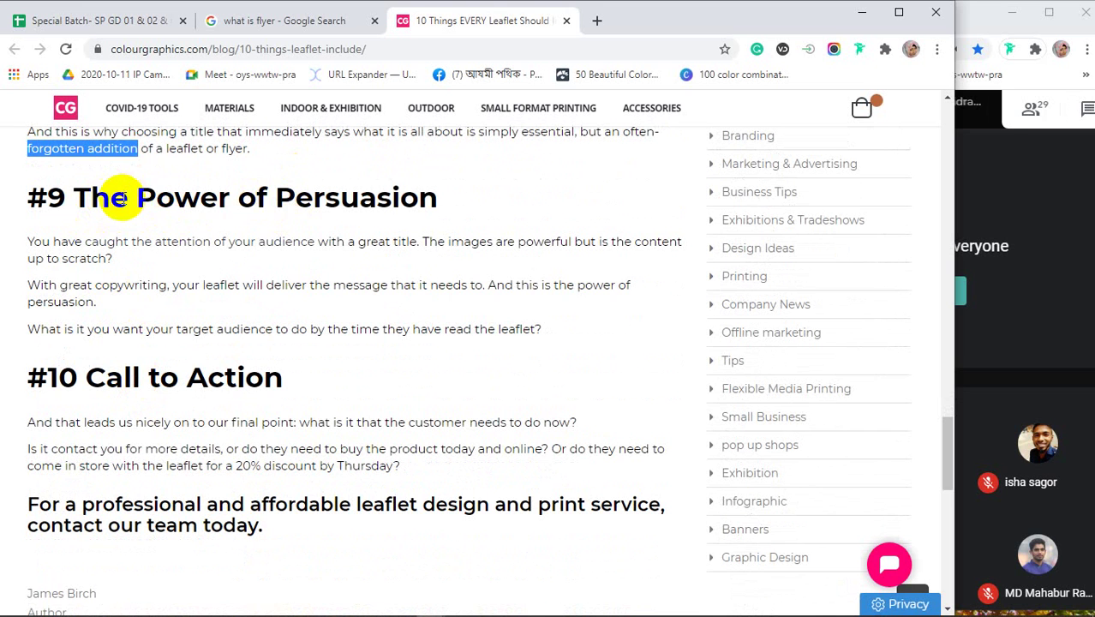
Highlight 'The Power of Persuasion', 'great title', 'images are powerful', 'copywriting', 'persuasion', 'target audience'.
drag(130, 197, 403, 195)
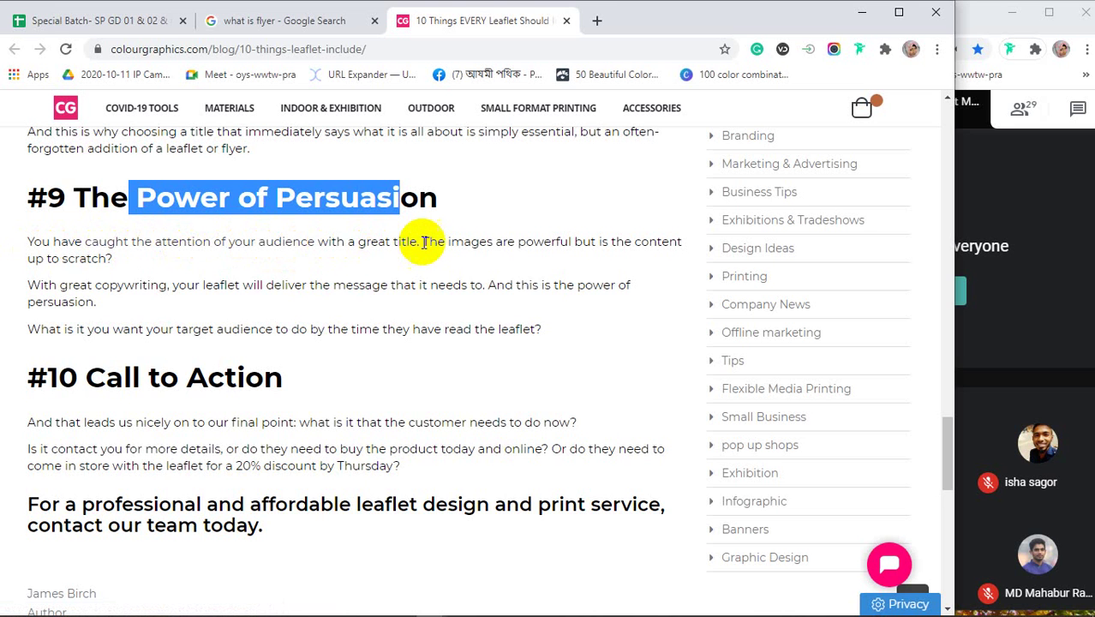
drag(418, 242, 365, 242)
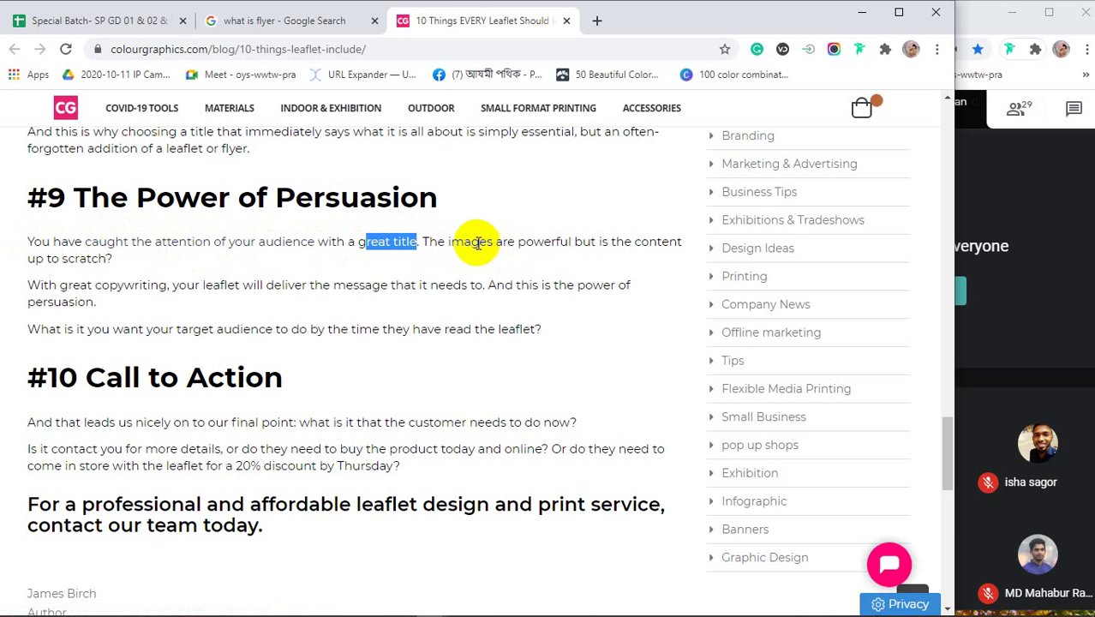
drag(458, 246, 562, 247)
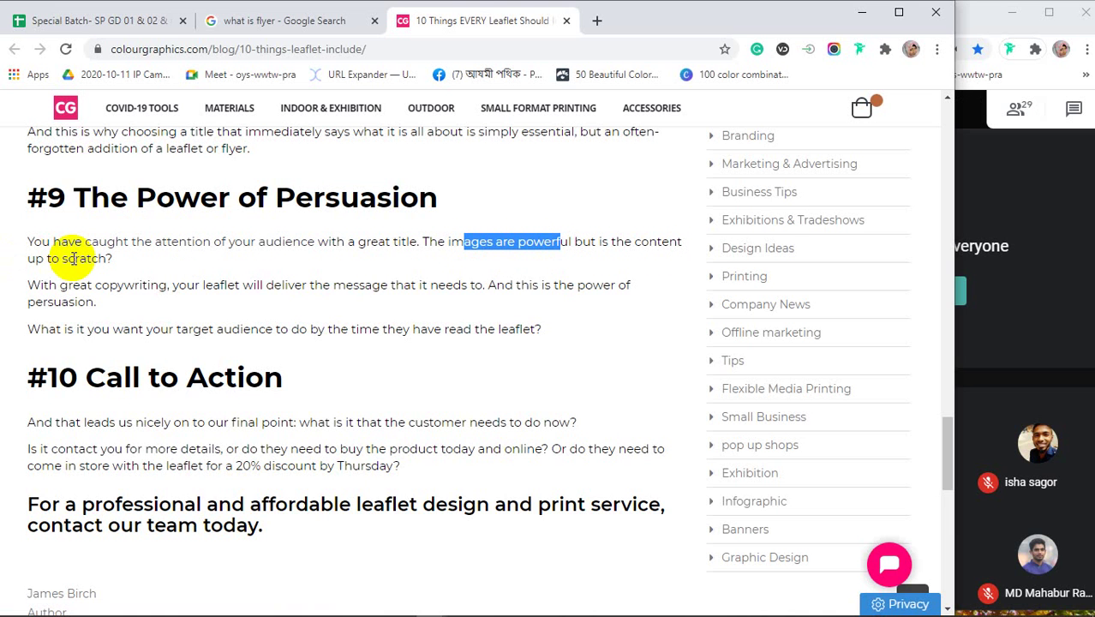
click(497, 241)
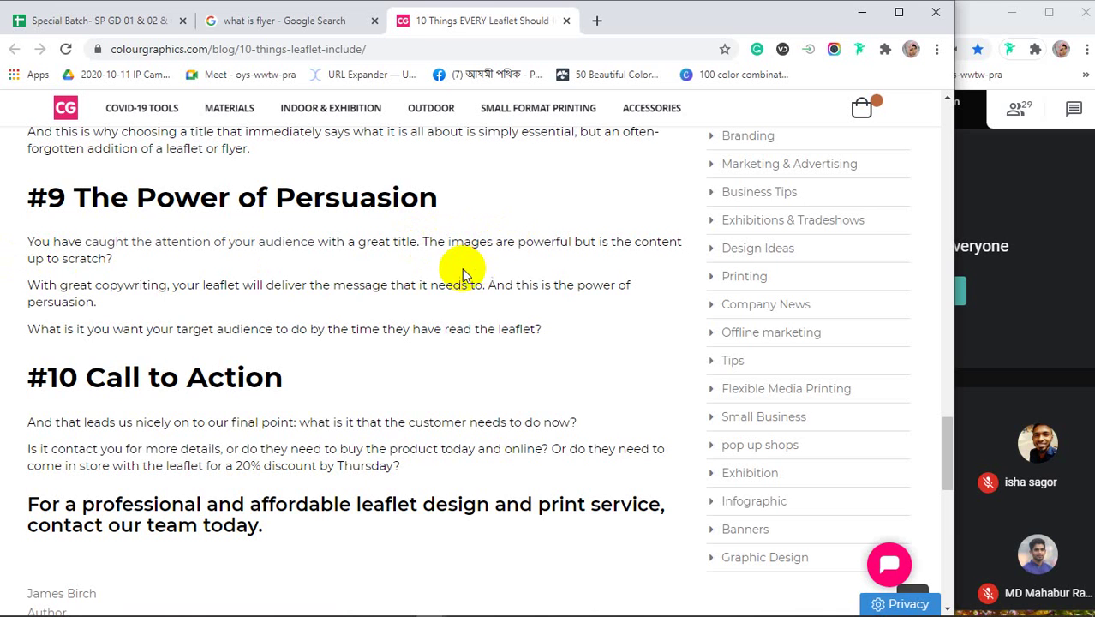
drag(100, 285, 159, 285)
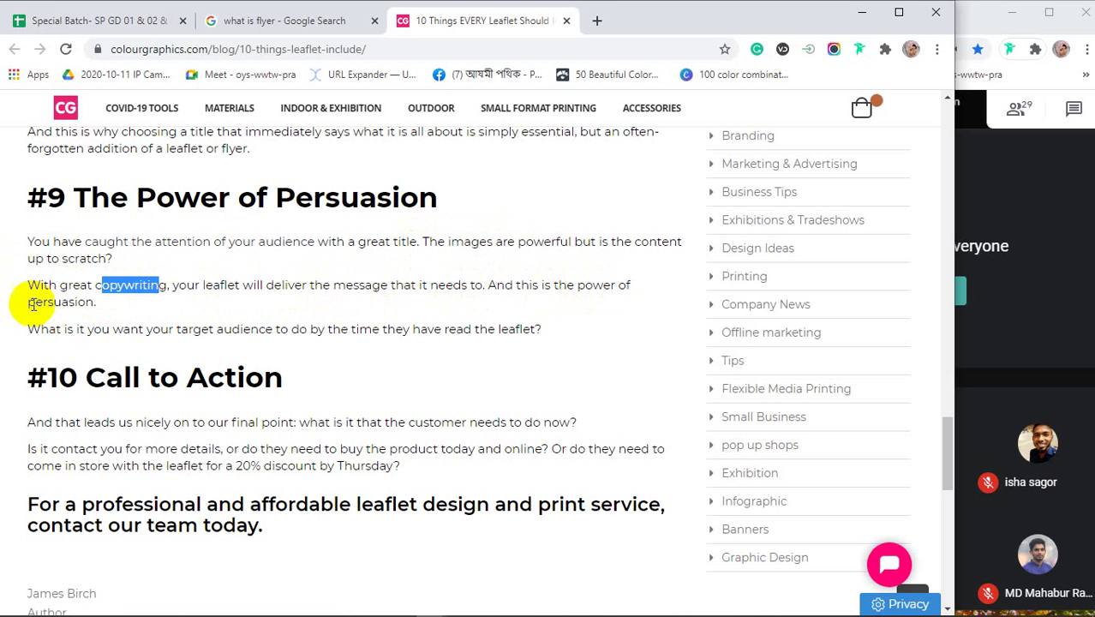
drag(34, 302, 103, 300)
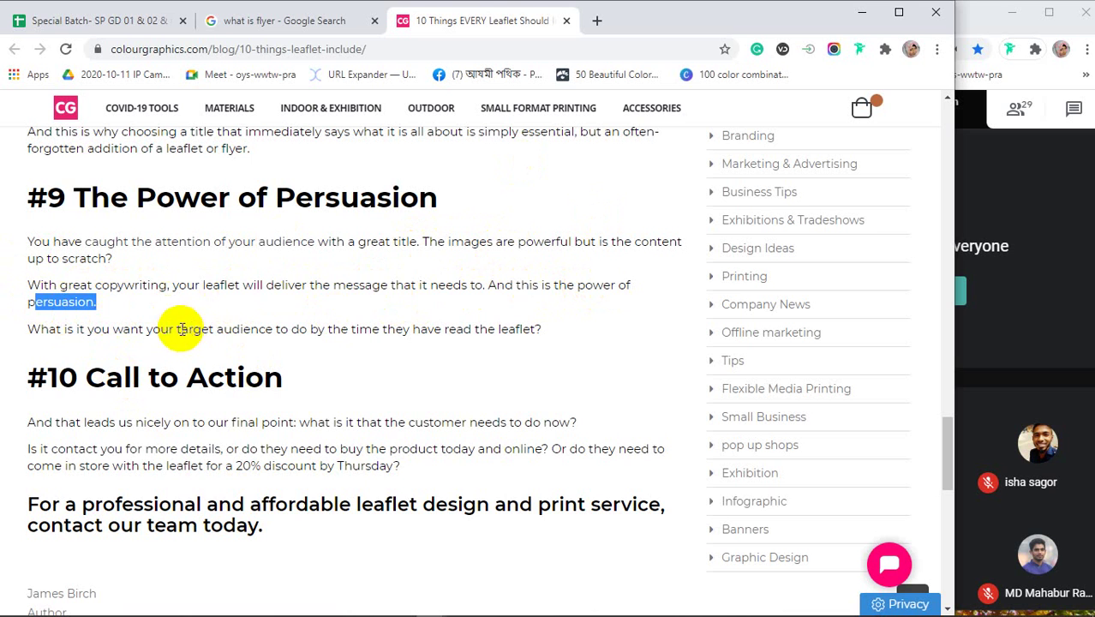
drag(176, 329, 272, 324)
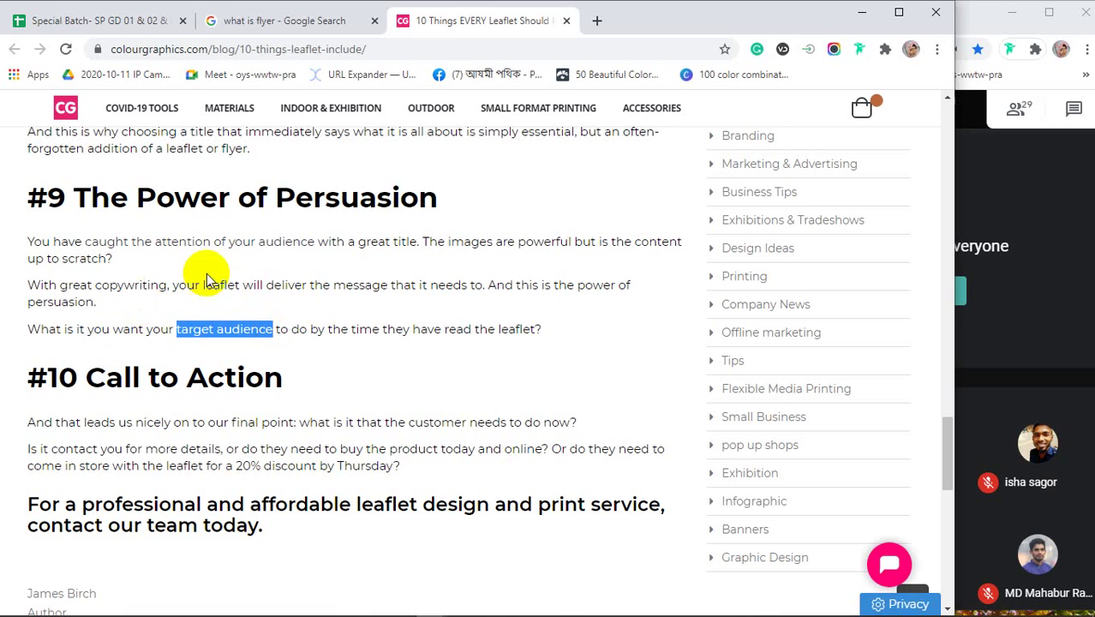
scroll(398, 412, up, 4)
scroll(399, 411, up, 12)
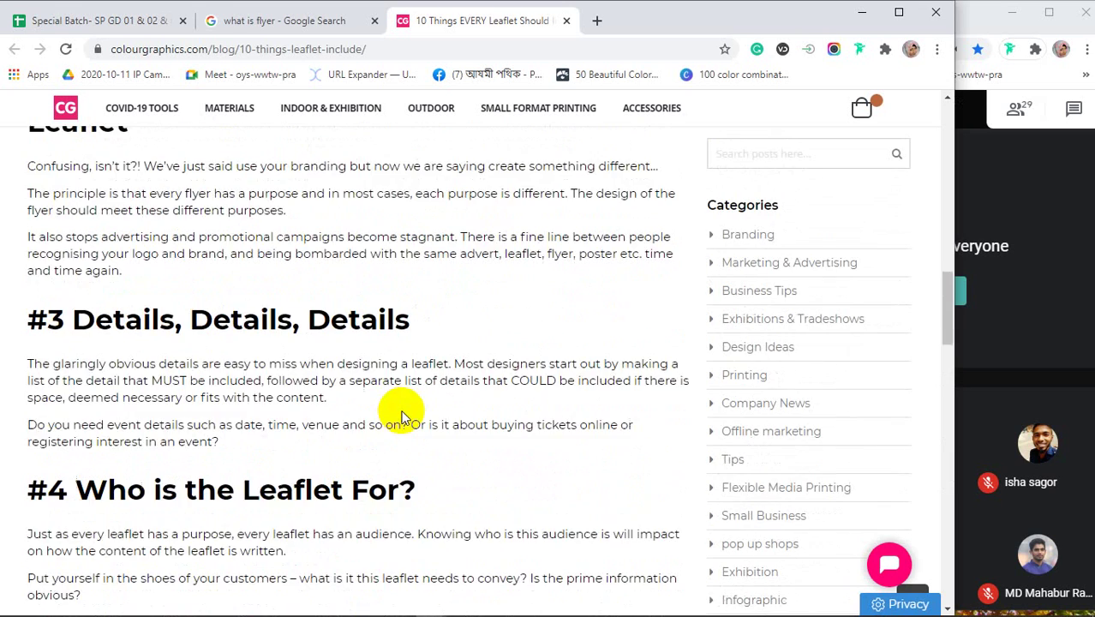
scroll(401, 412, down, 1)
scroll(403, 410, down, 15)
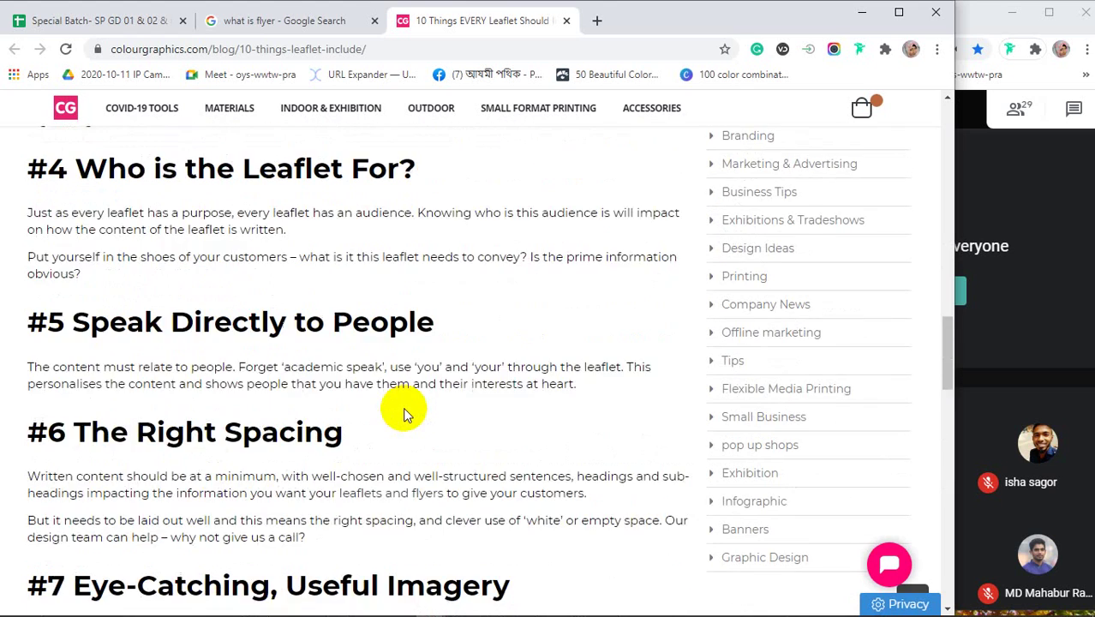
scroll(402, 407, down, 2)
scroll(403, 407, up, 3)
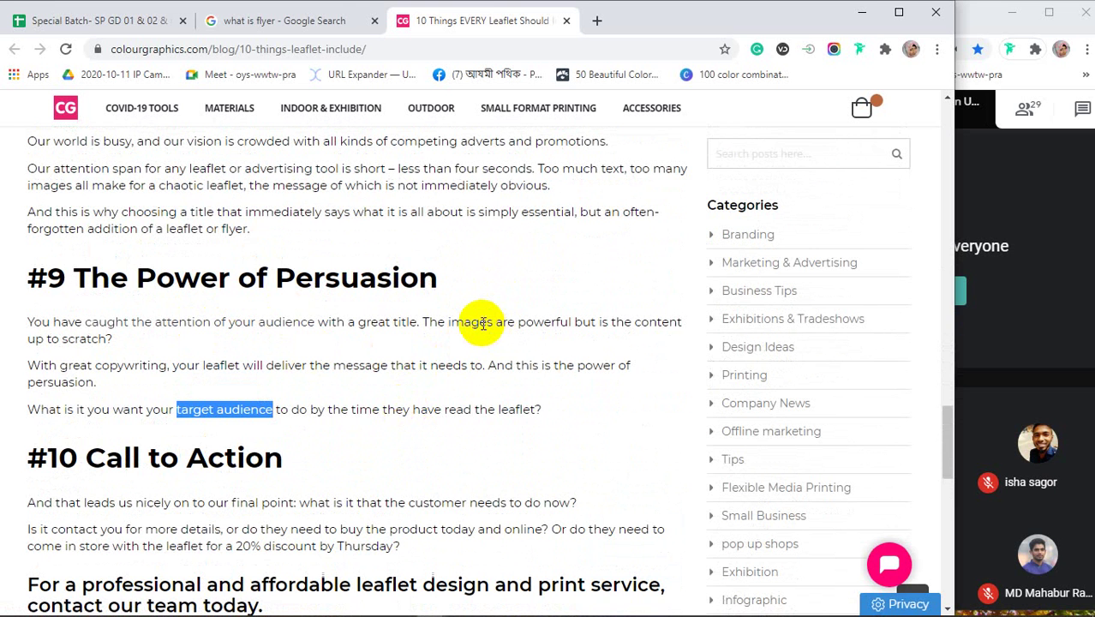
scroll(478, 323, down, 2)
scroll(480, 322, up, 2)
drag(423, 322, 465, 289)
click(465, 289)
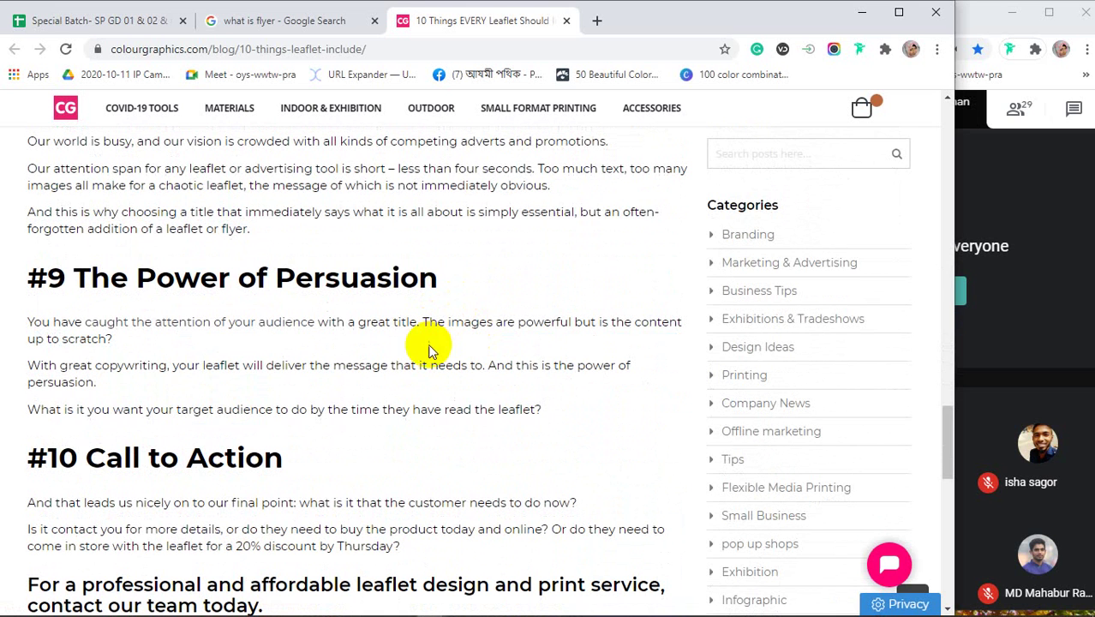
double_click(221, 366)
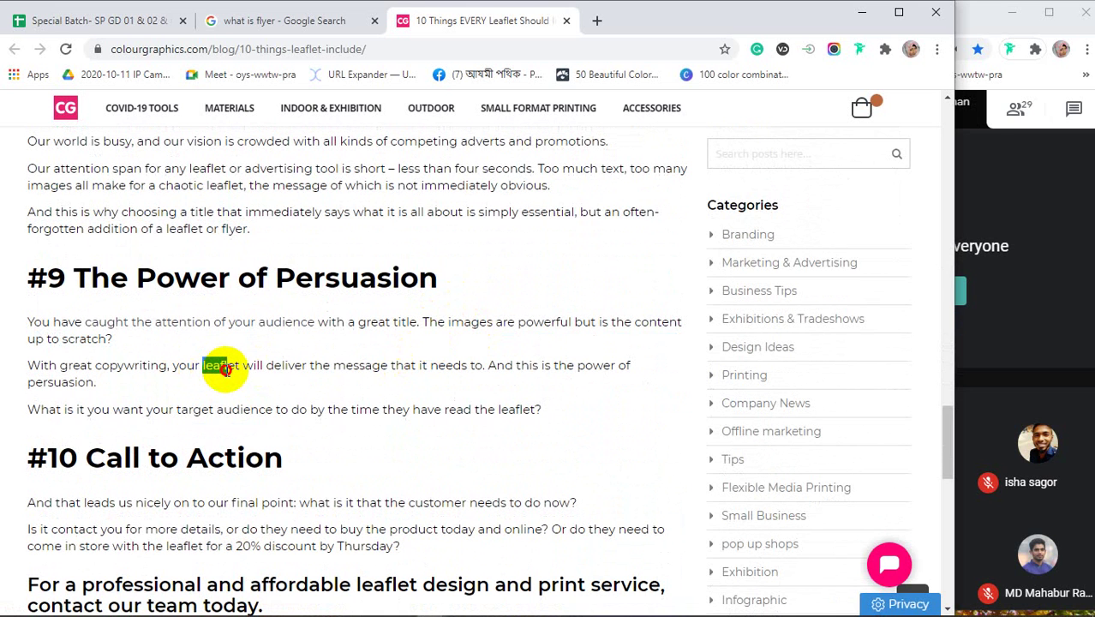
drag(229, 368, 241, 368)
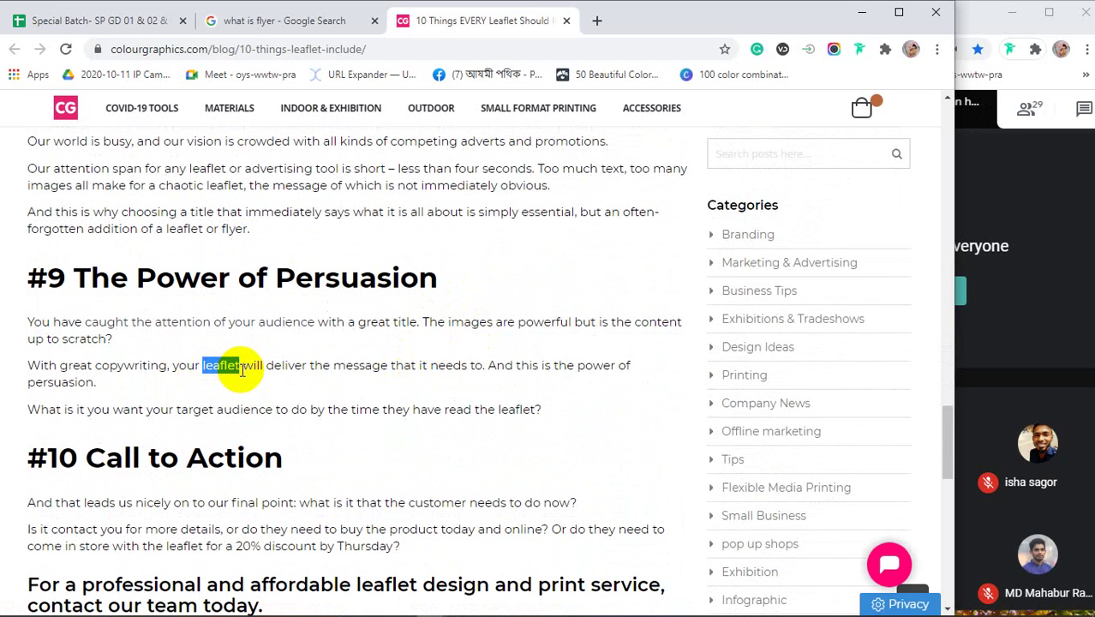
click(257, 367)
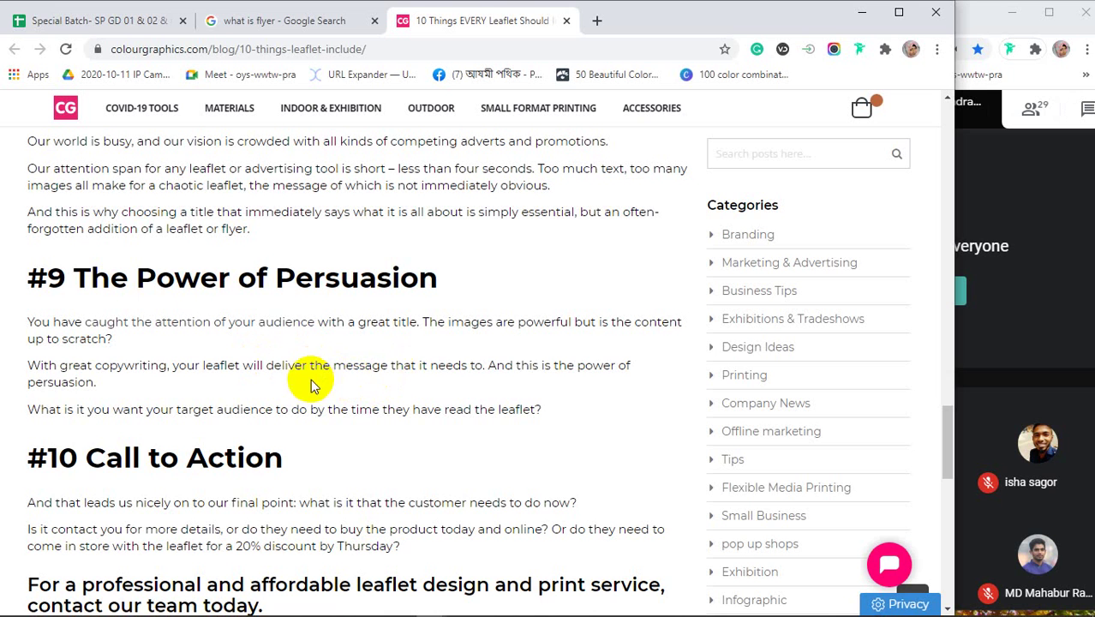
drag(302, 370, 336, 379)
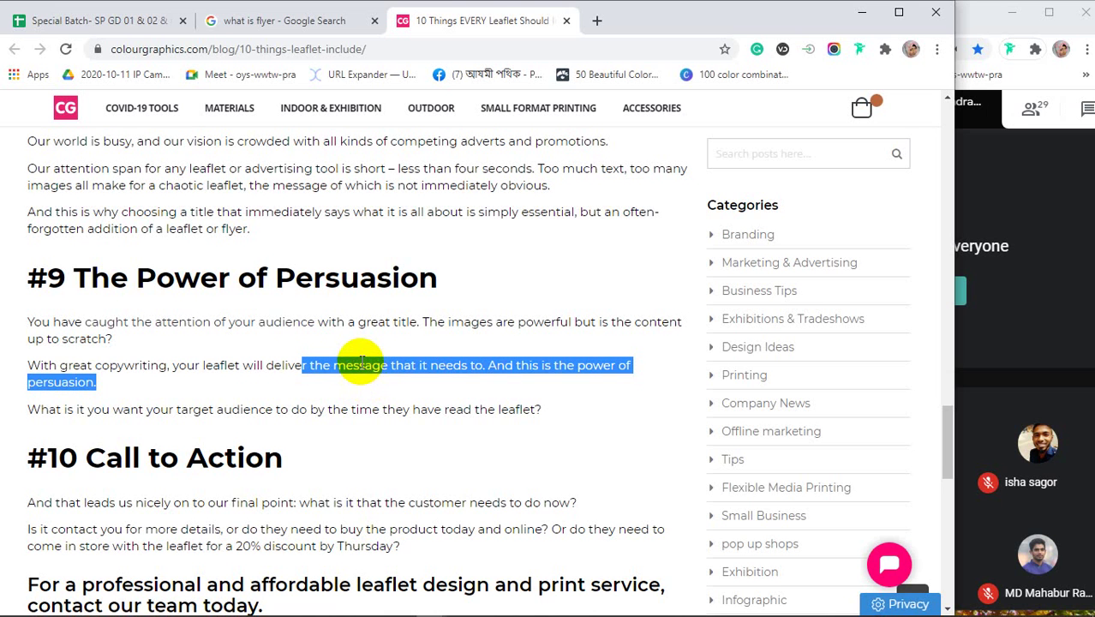
click(361, 362)
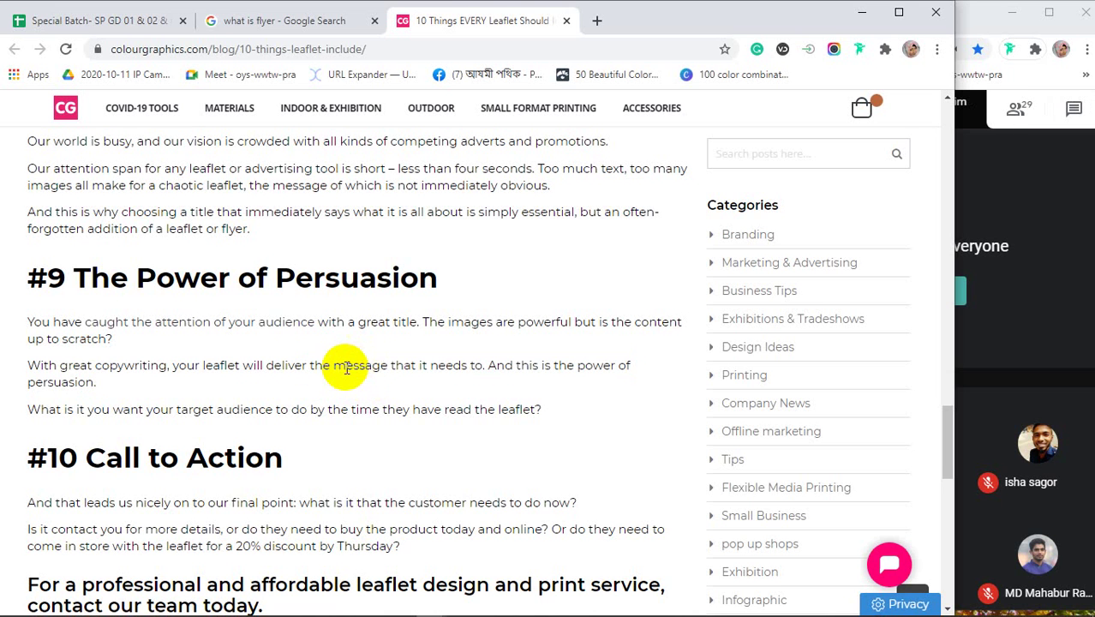
drag(335, 367, 457, 383)
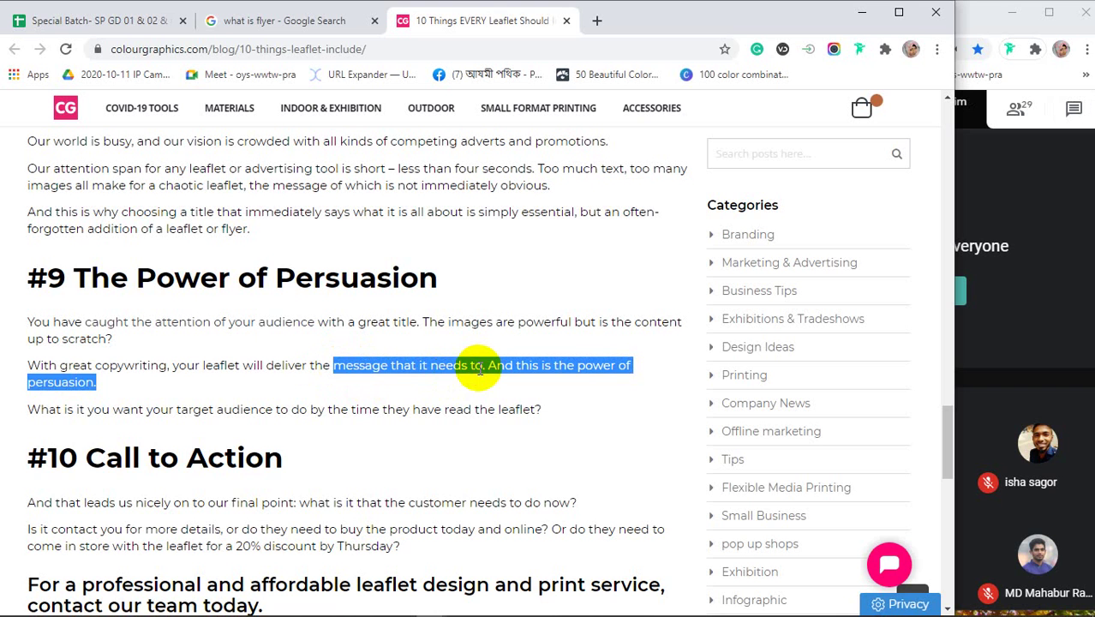
click(469, 404)
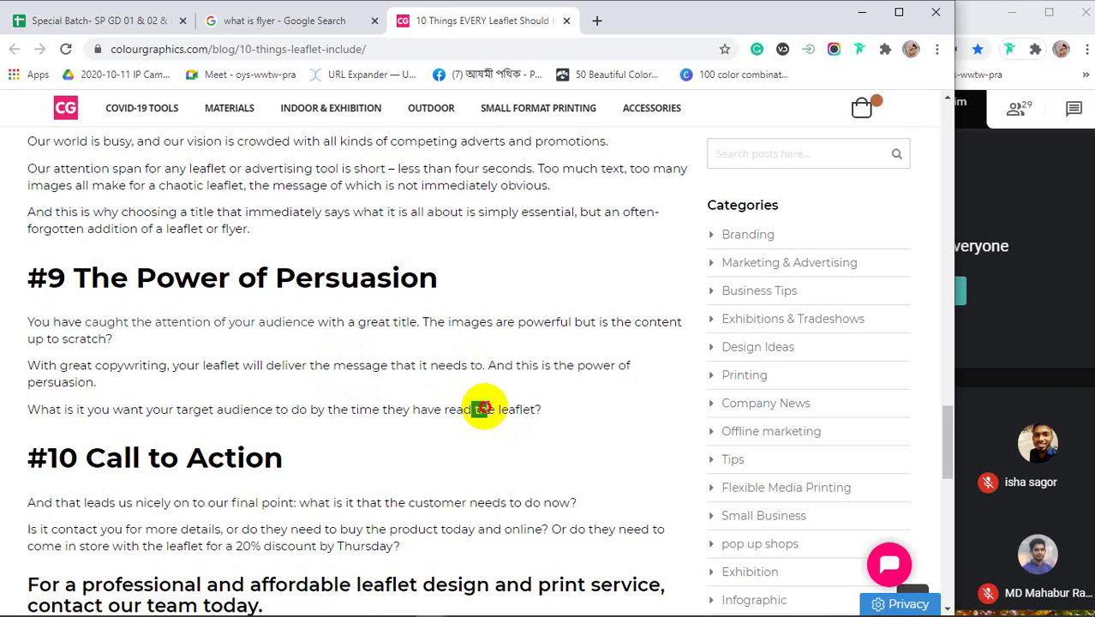
drag(474, 409, 446, 402)
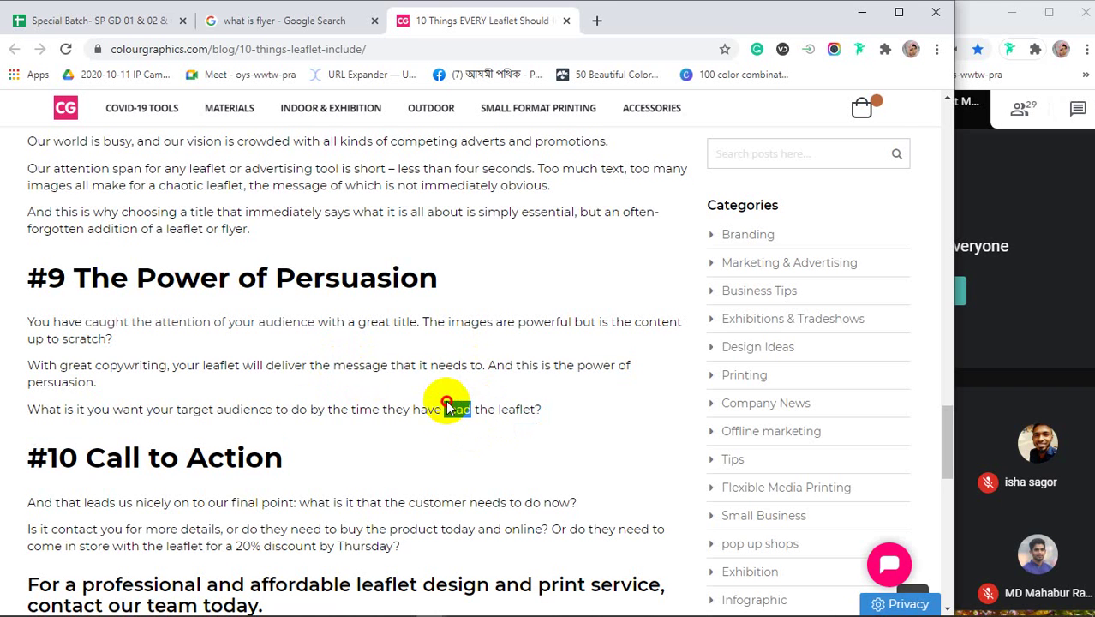
click(383, 408)
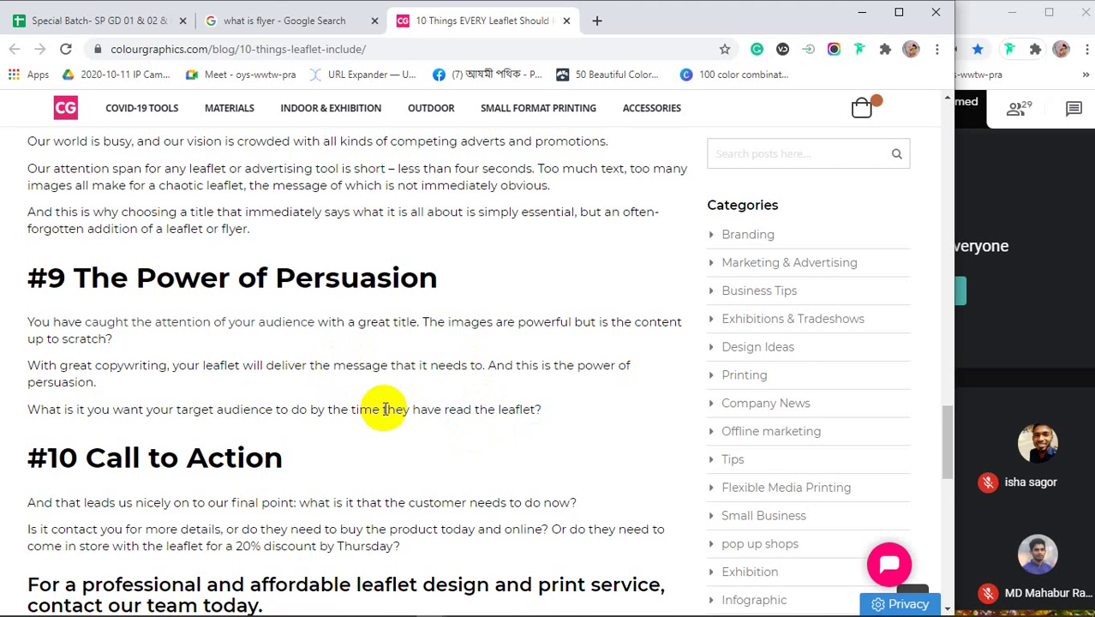
Highlight tip #10's lines on the final point, customer needs and contact details, then close the article.
scroll(383, 409, down, 2)
drag(88, 297, 291, 306)
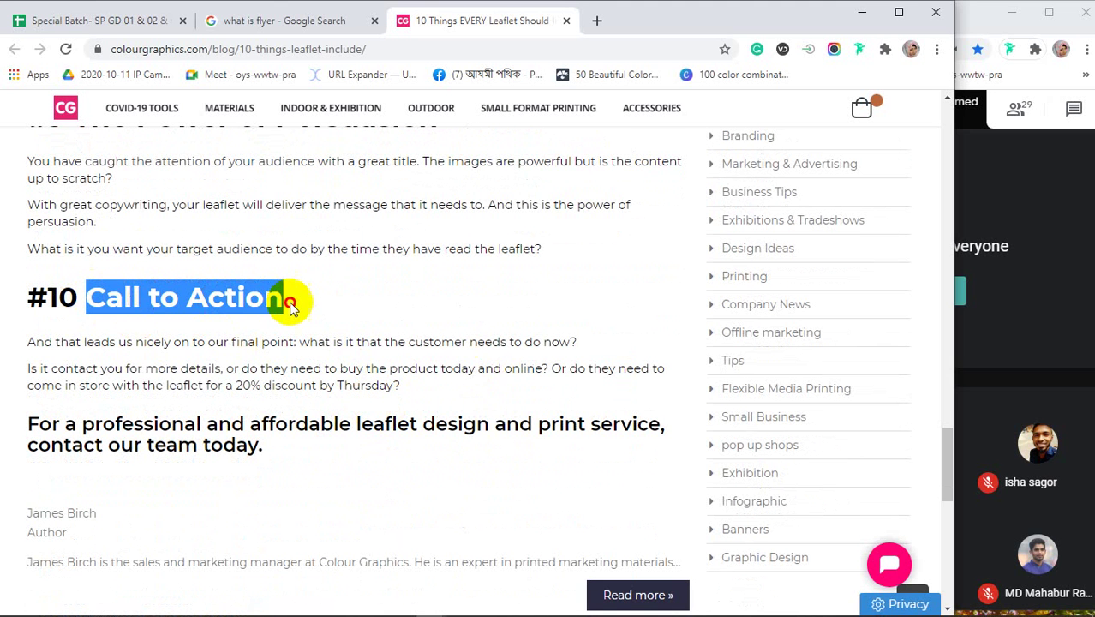
click(136, 342)
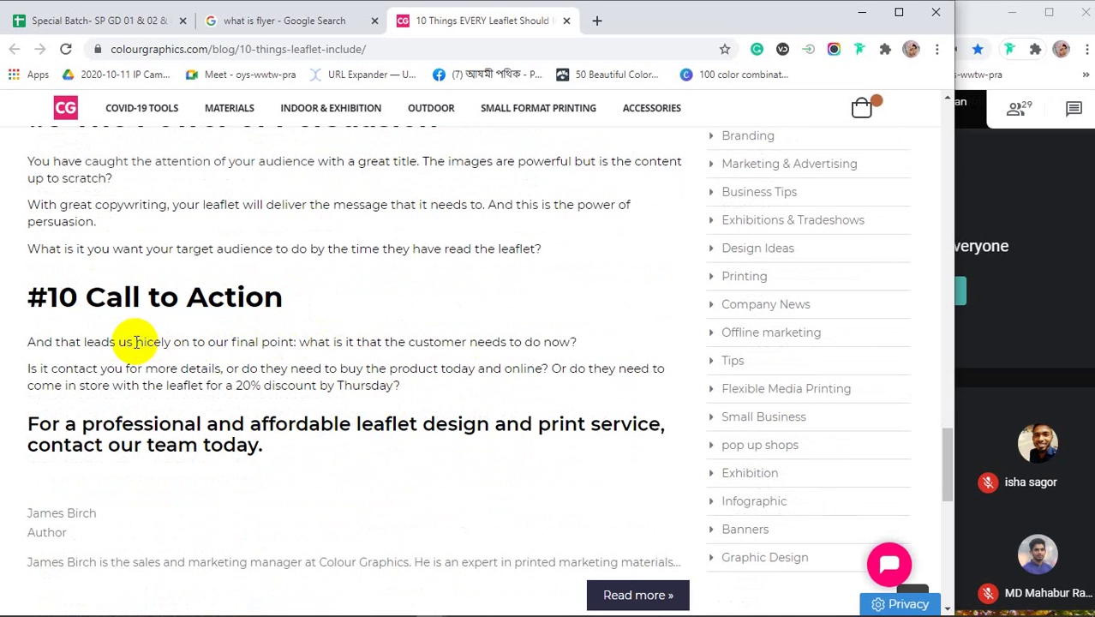
click(146, 342)
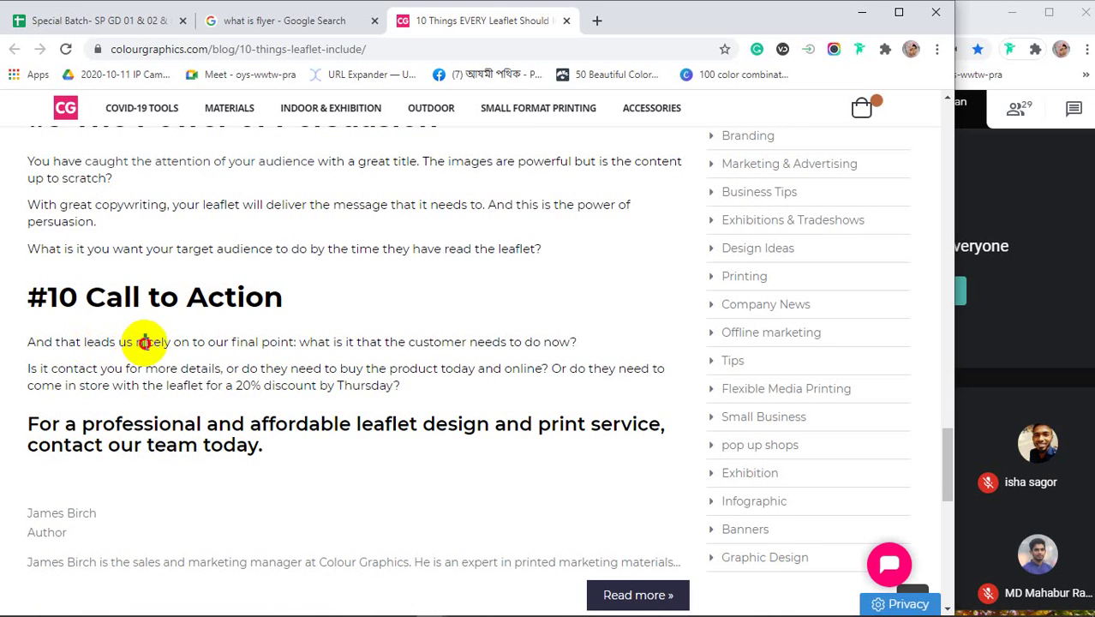
drag(146, 342, 283, 343)
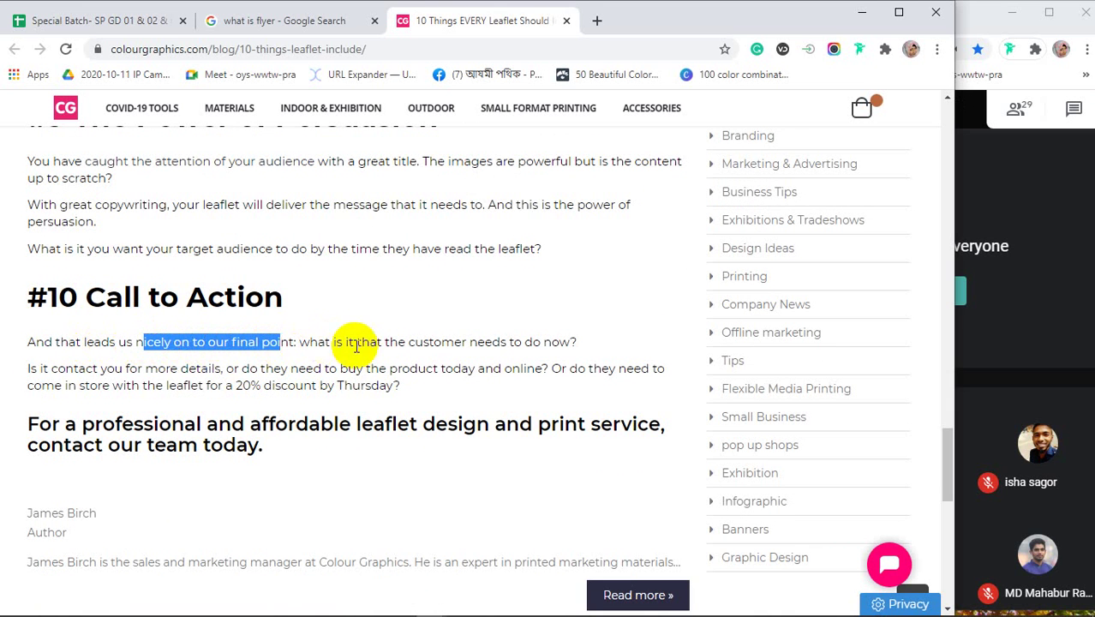
drag(420, 343, 505, 346)
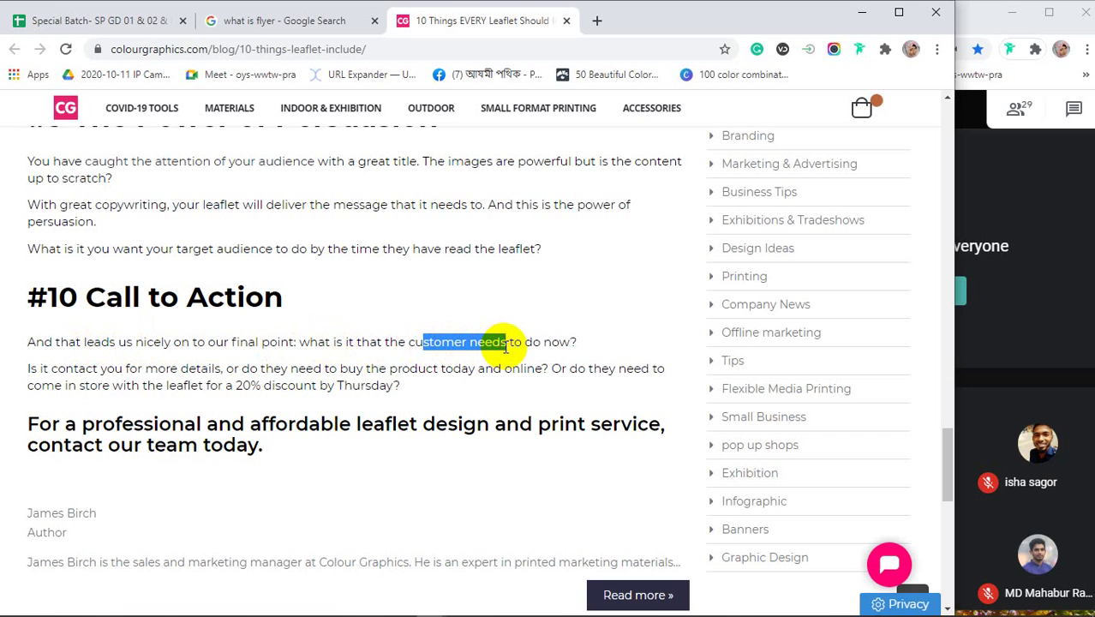
click(380, 342)
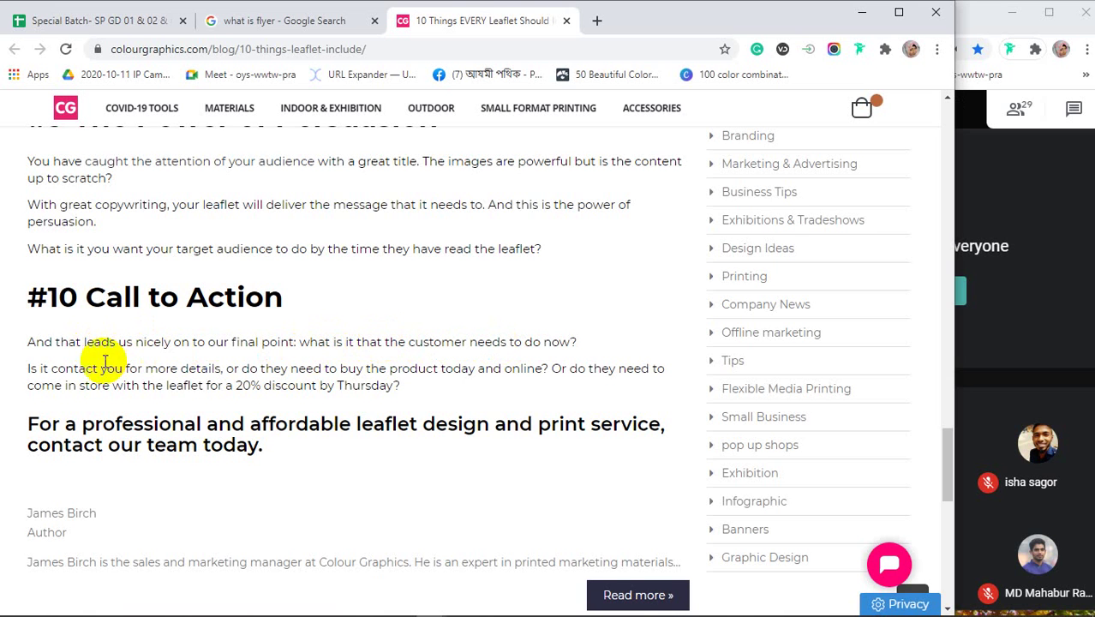
drag(66, 368, 196, 373)
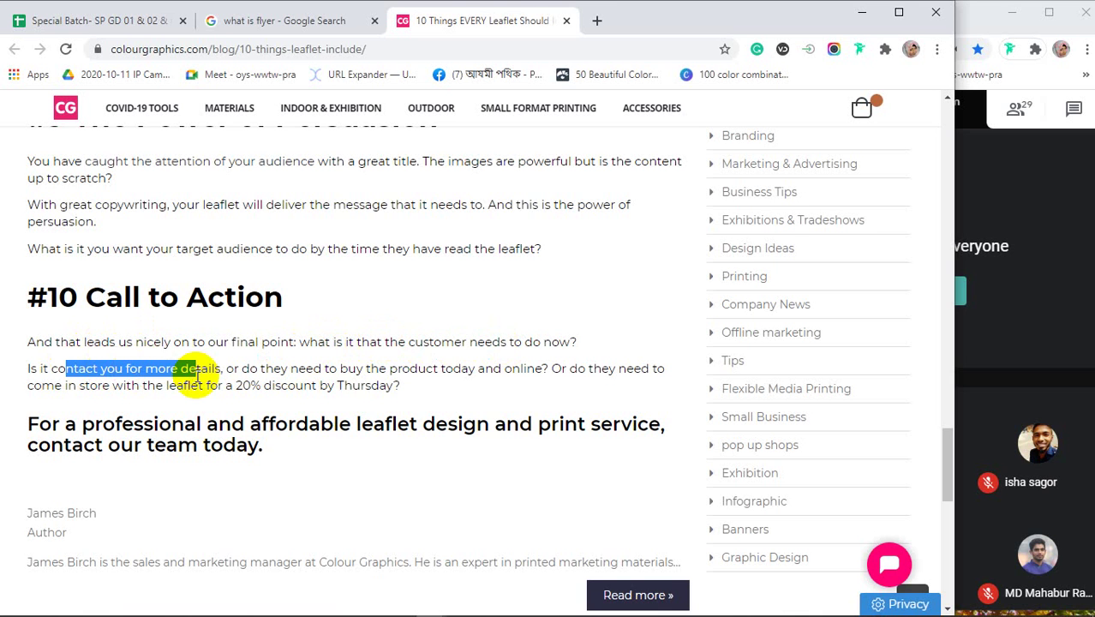
click(409, 371)
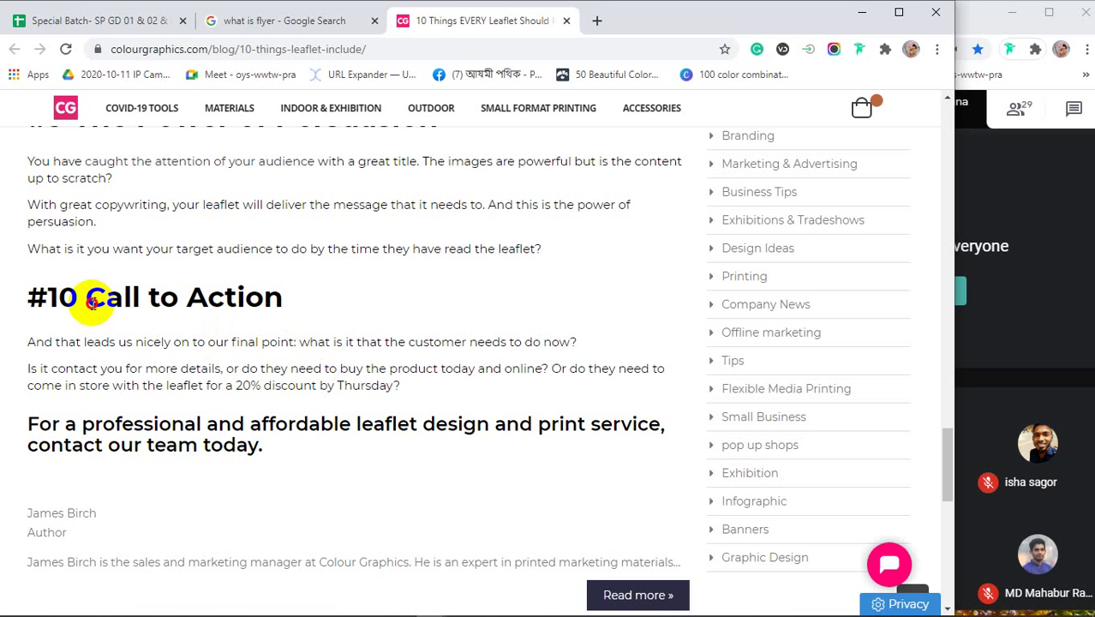
drag(91, 299, 136, 300)
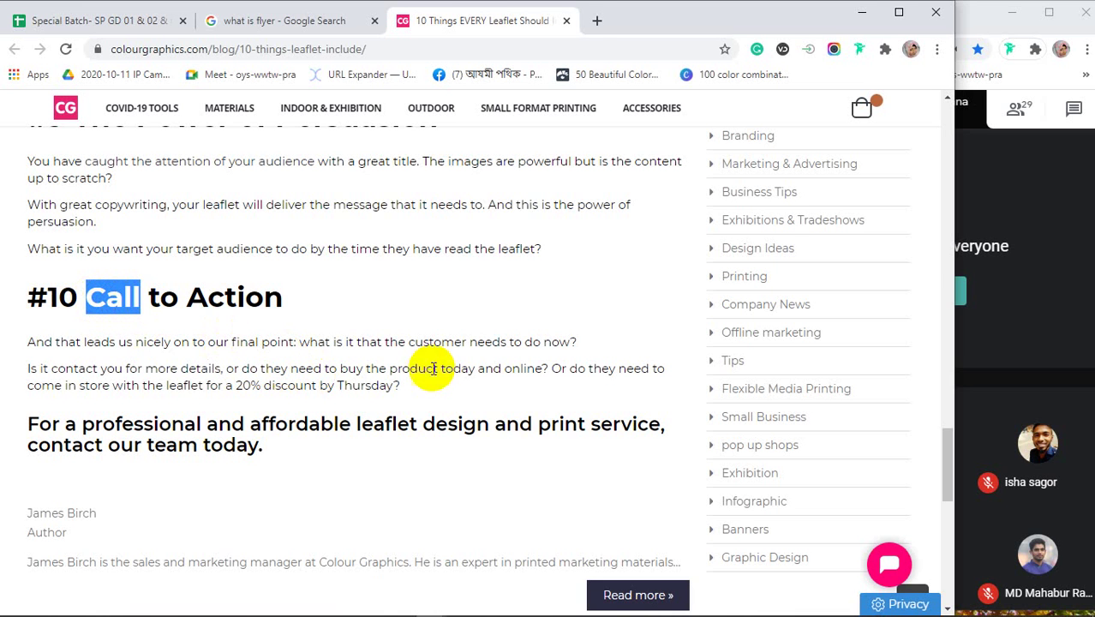
click(567, 21)
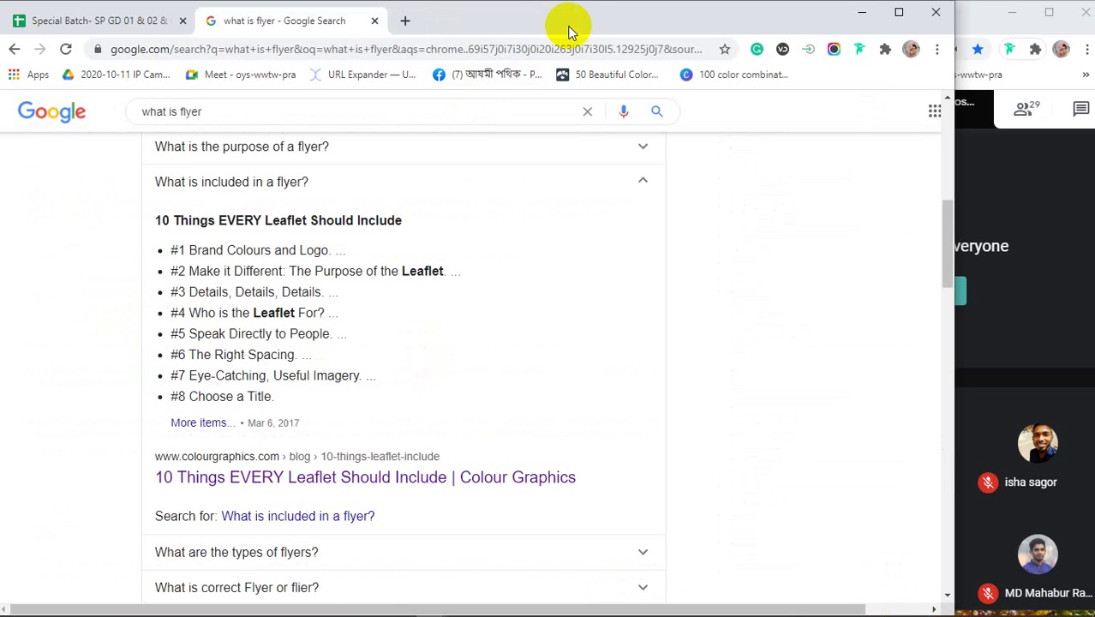
Expand the 'What are the types of flyers?' answer in People also ask.
scroll(404, 319, down, 3)
scroll(403, 319, down, 1)
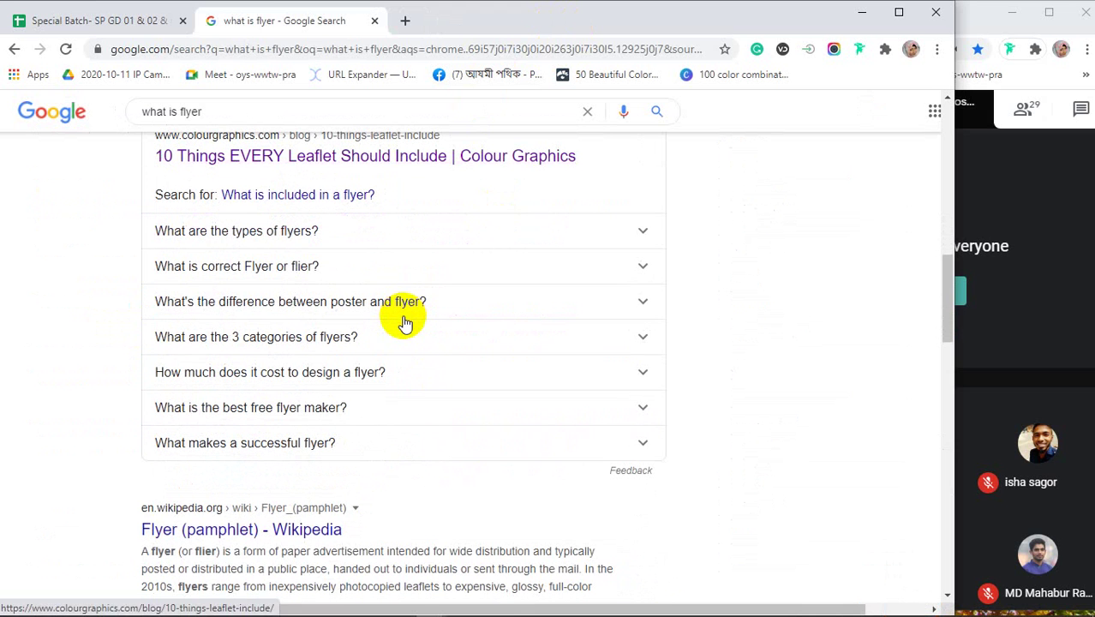
click(223, 233)
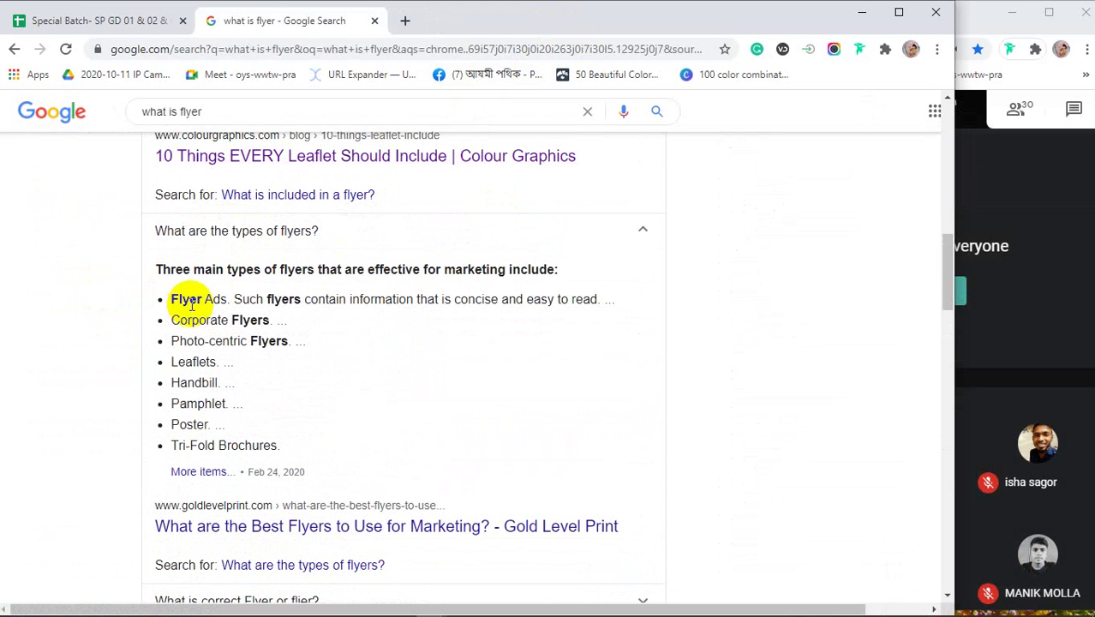
Highlight flyer types in the list: Flyer Ads, Corporate, Photo-centric Flyers, Handbill, Tri-Fold Brochures.
drag(172, 299, 198, 299)
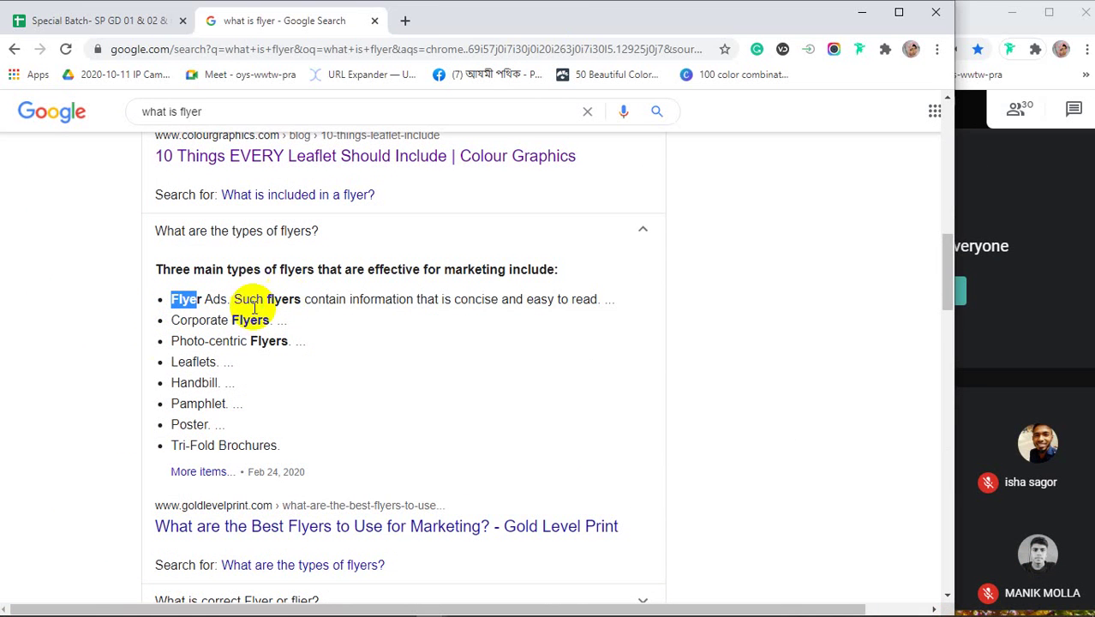
click(157, 318)
drag(169, 319, 229, 316)
drag(179, 341, 279, 342)
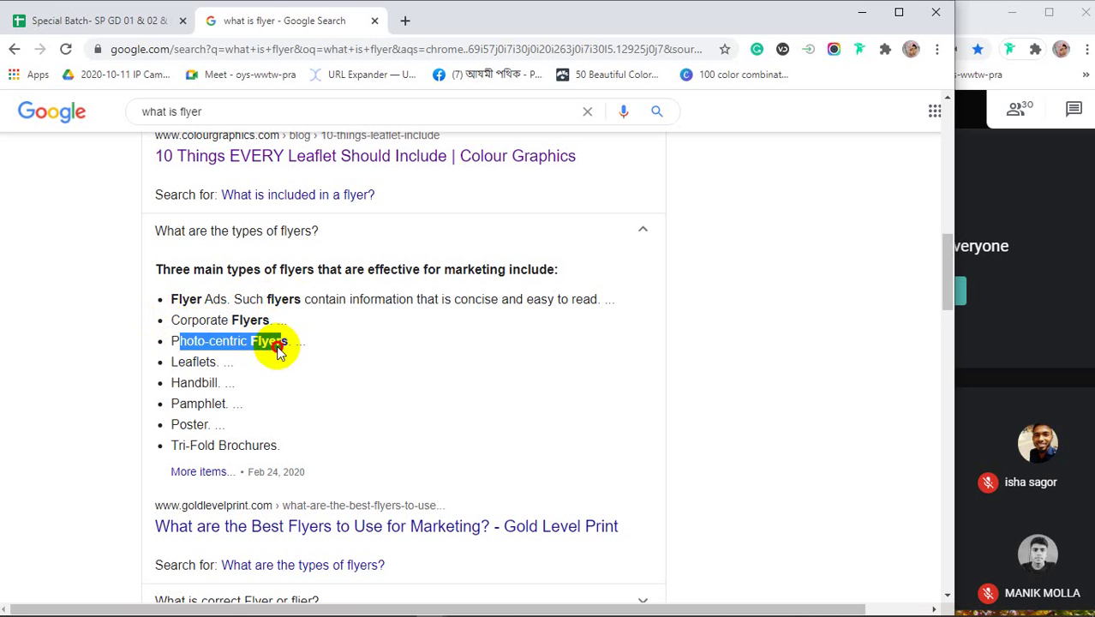
click(198, 361)
drag(207, 383, 194, 383)
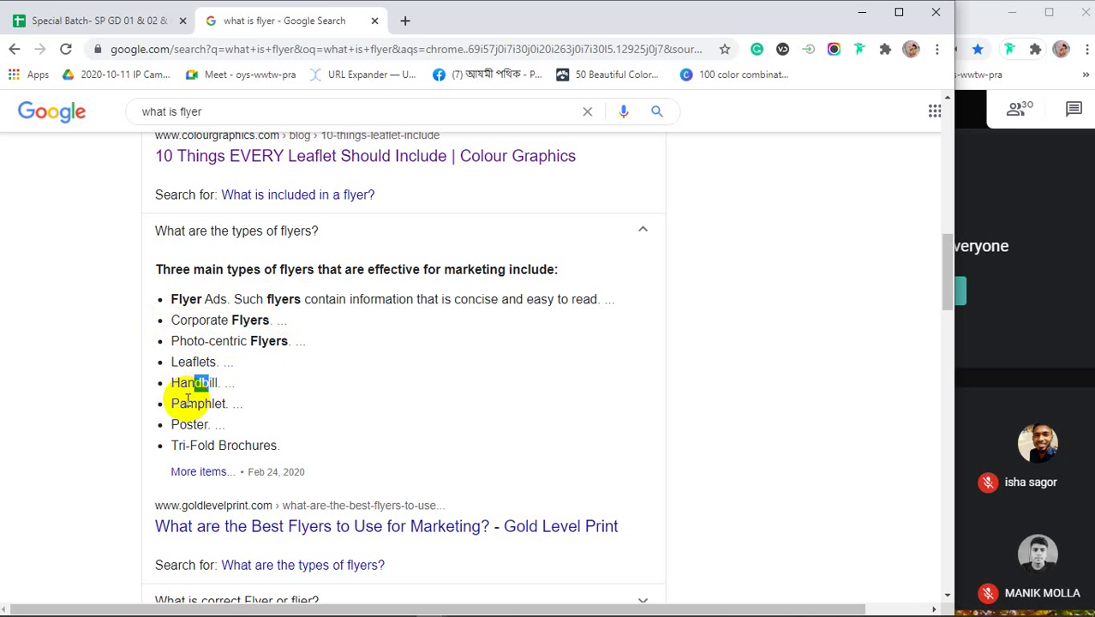
click(190, 401)
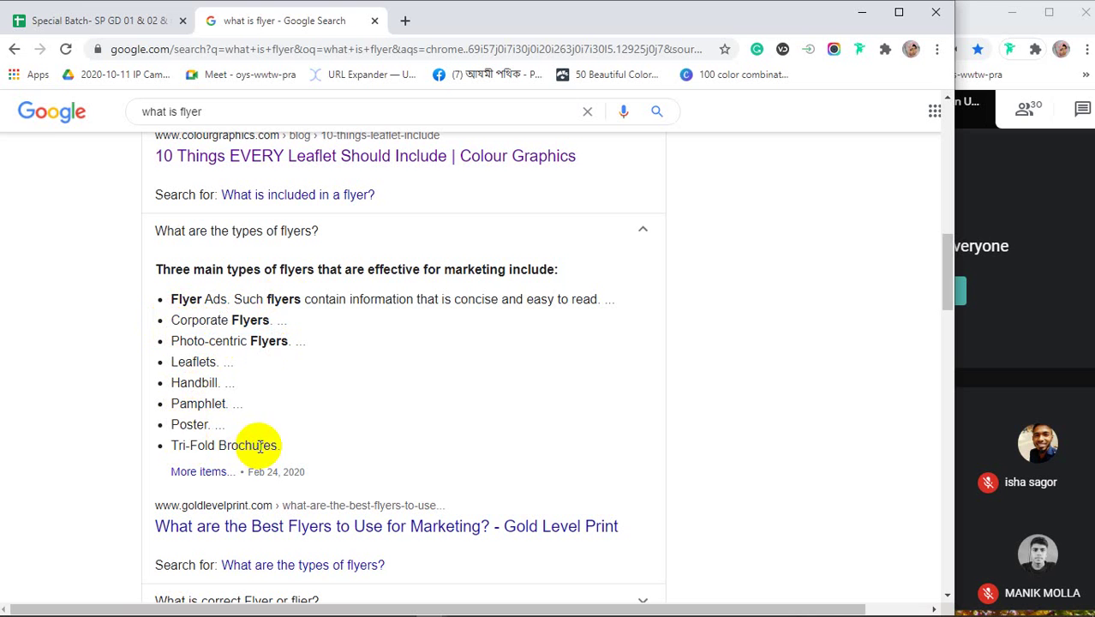
drag(171, 444, 279, 444)
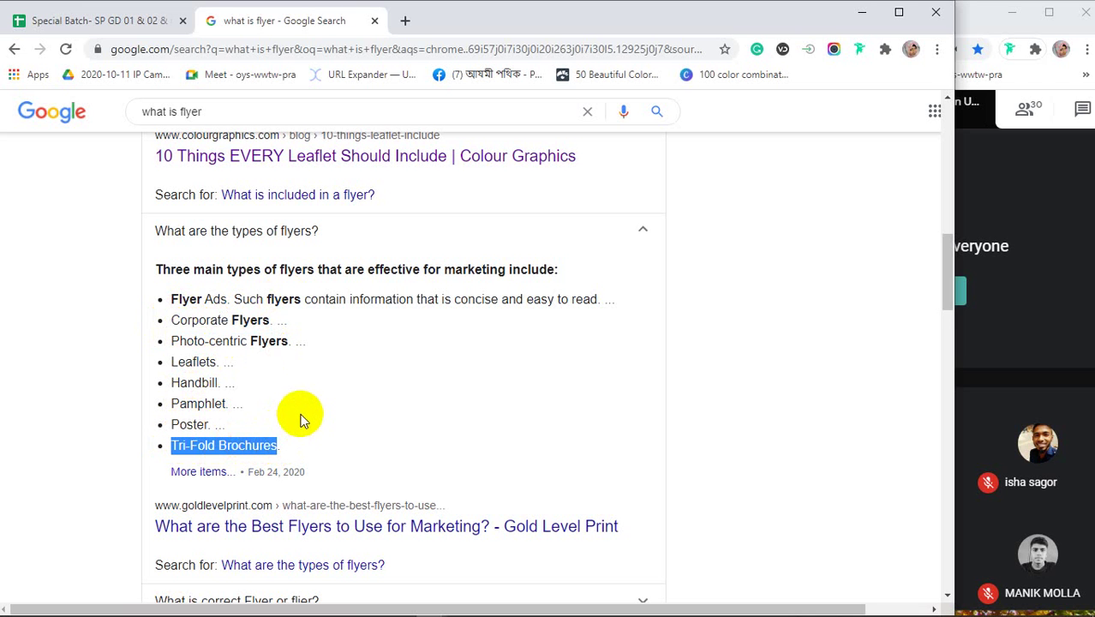
scroll(292, 408, down, 1)
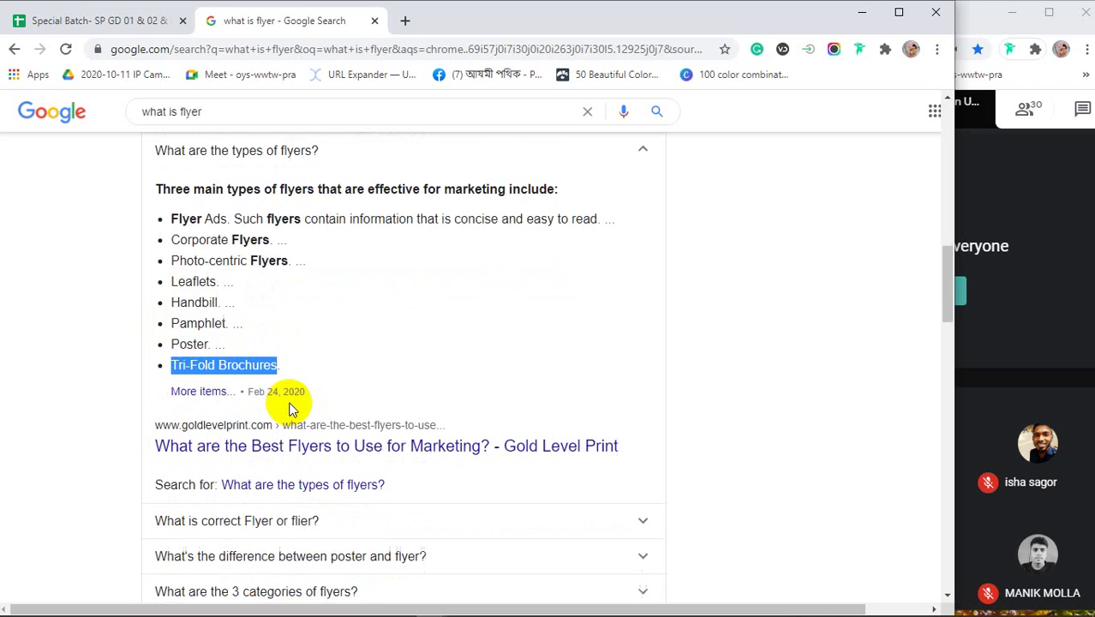
scroll(244, 295, up, 1)
scroll(214, 341, down, 4)
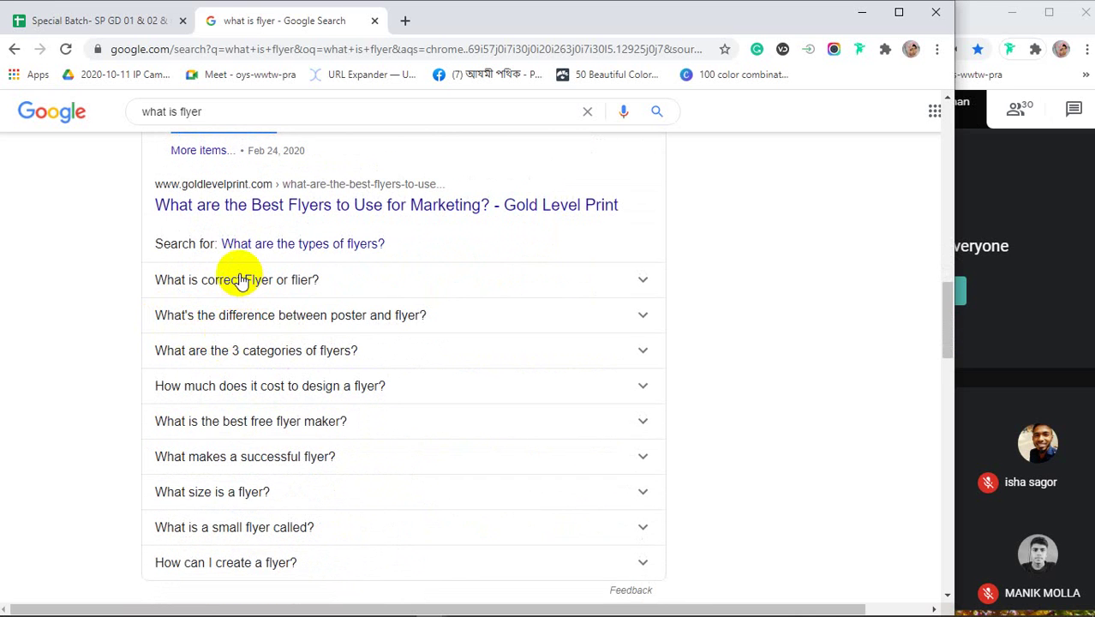
scroll(238, 280, down, 1)
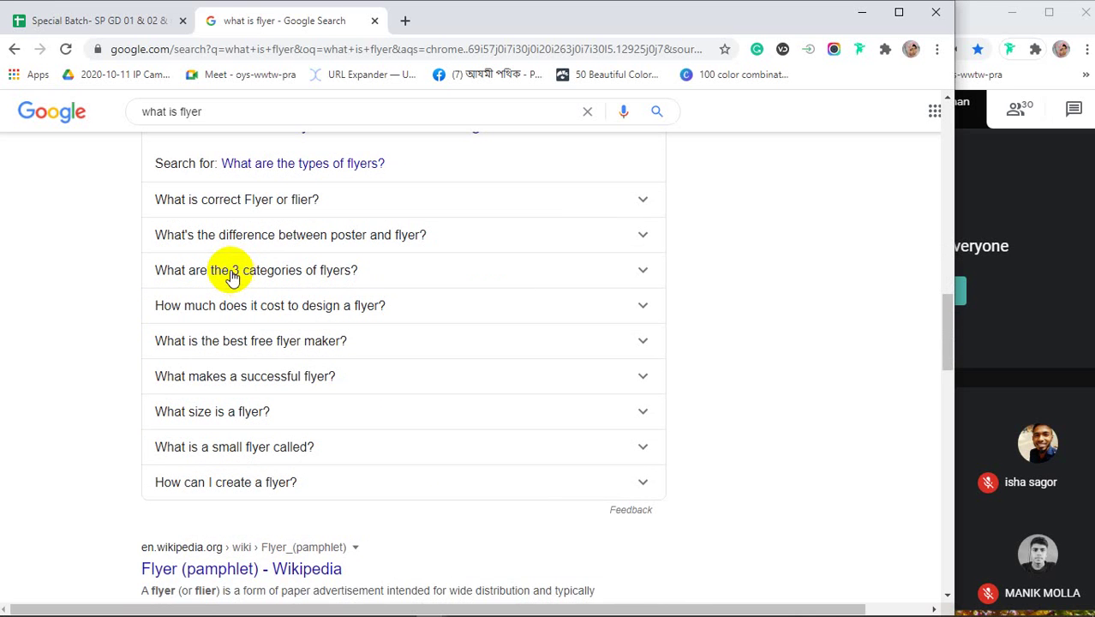
click(235, 280)
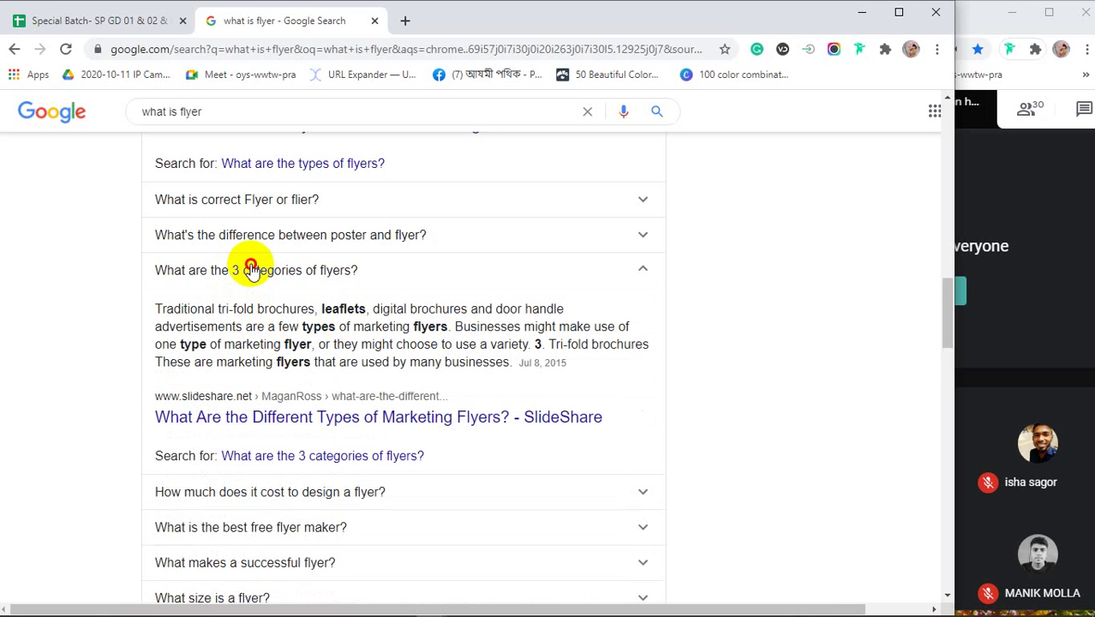
click(245, 269)
scroll(454, 368, down, 1)
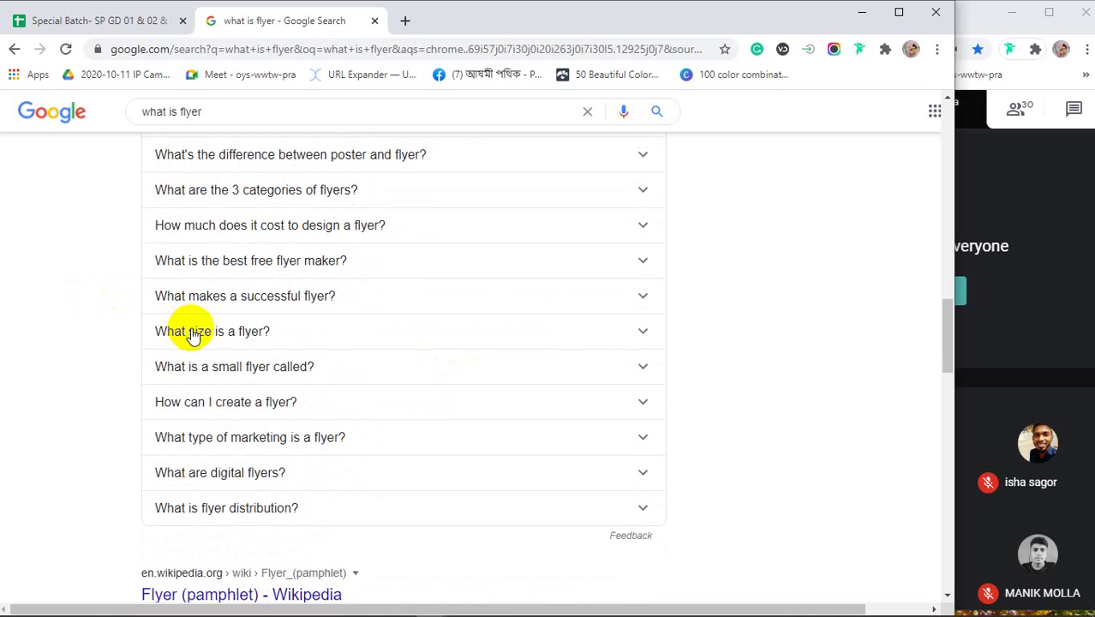
Expand 'What size is a flyer?' and highlight the 8.5” x 11” US size.
click(194, 335)
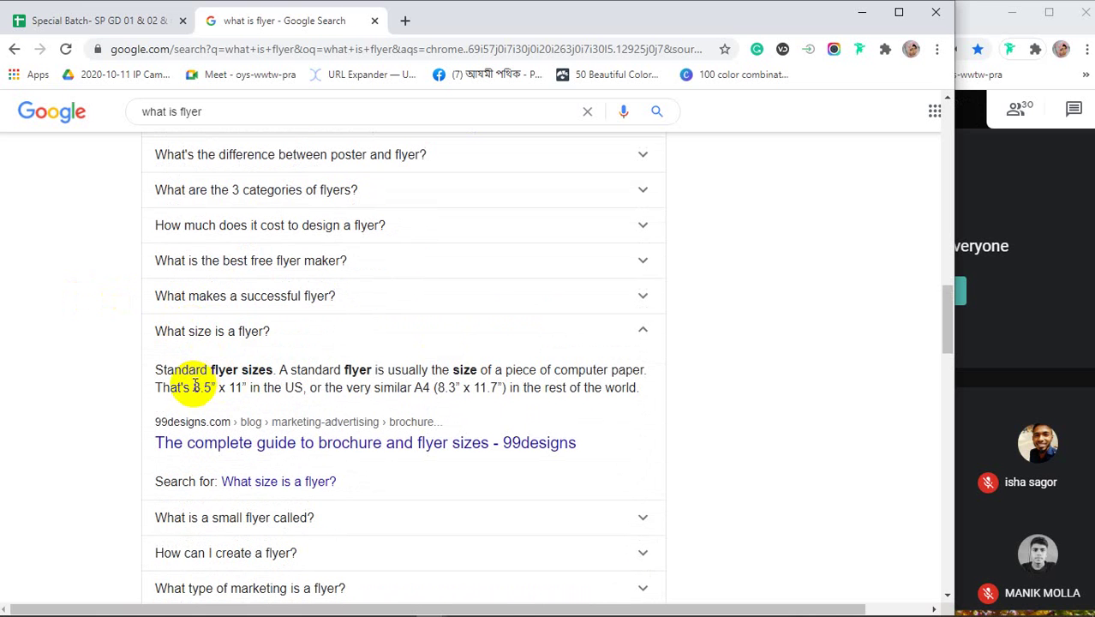
drag(192, 387, 246, 388)
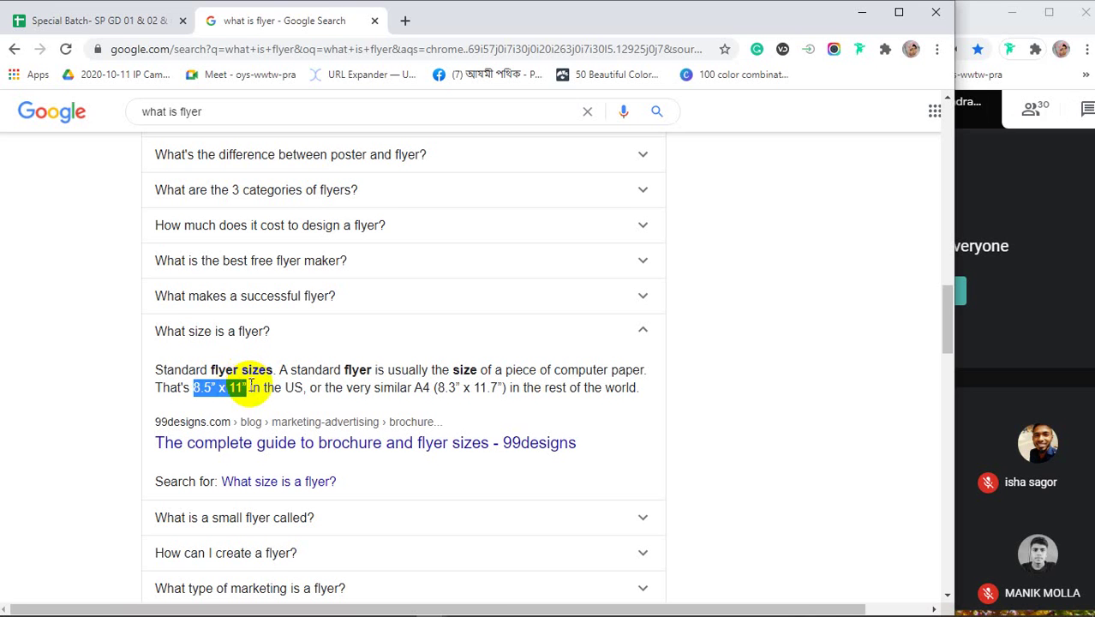
drag(192, 388, 249, 391)
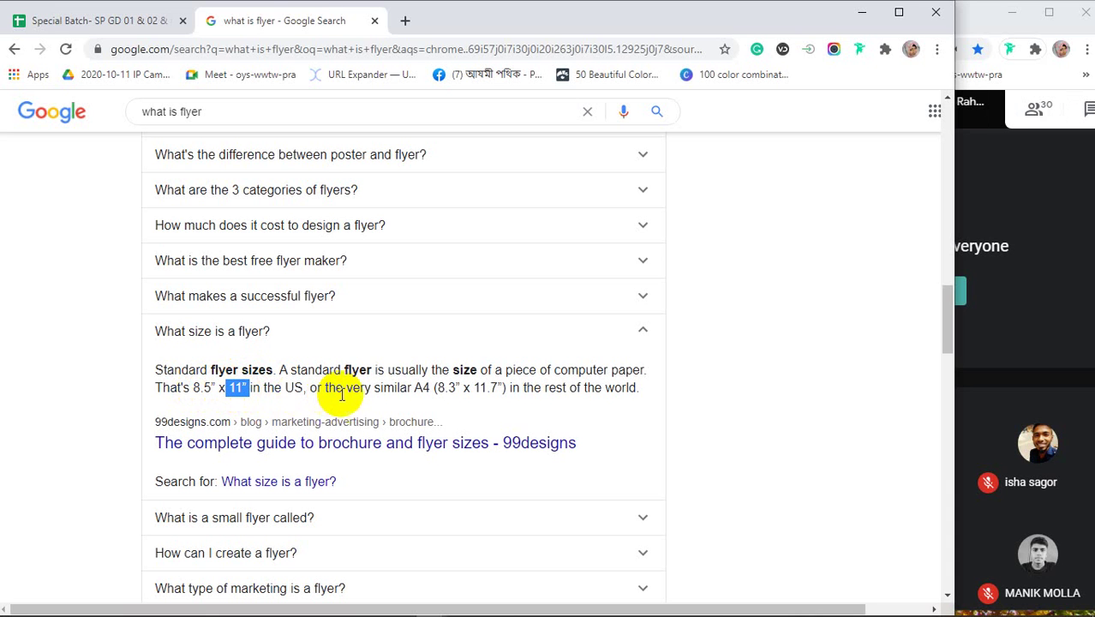
drag(346, 387, 415, 387)
click(420, 385)
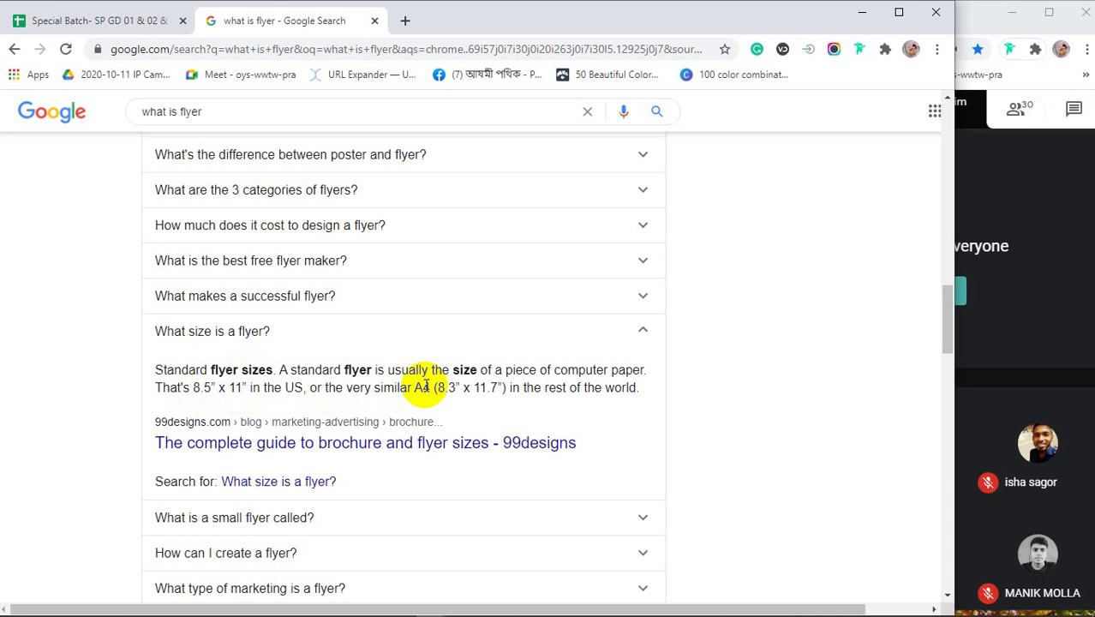
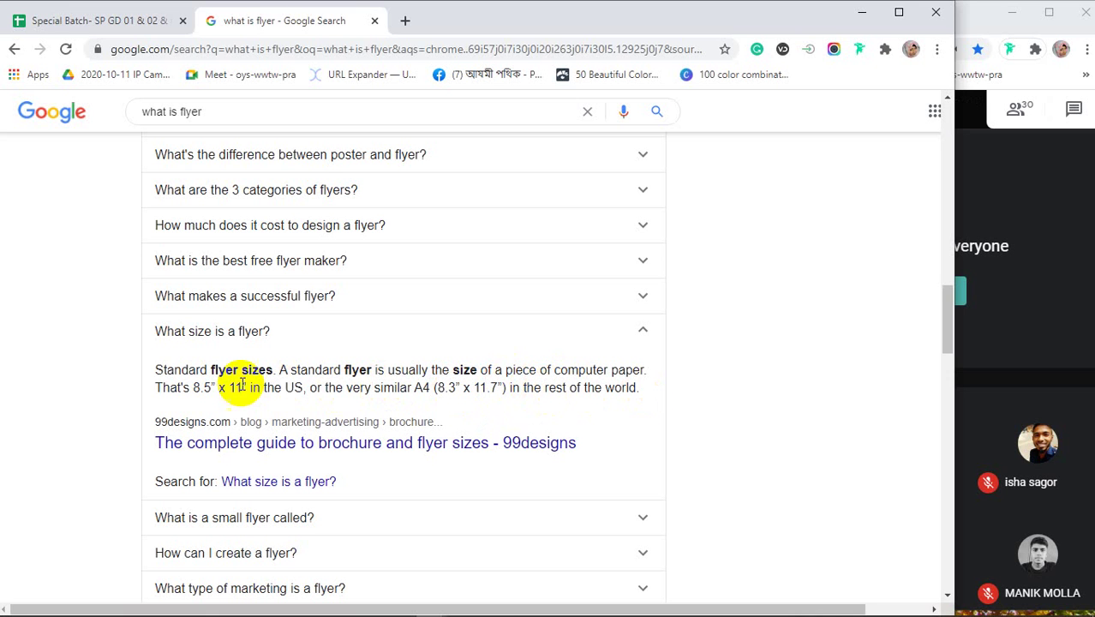
Highlight the 8.5” x 11” and A4 (8.3” x 11.7”) flyer sizes, then narrow the browser window.
drag(300, 387, 157, 391)
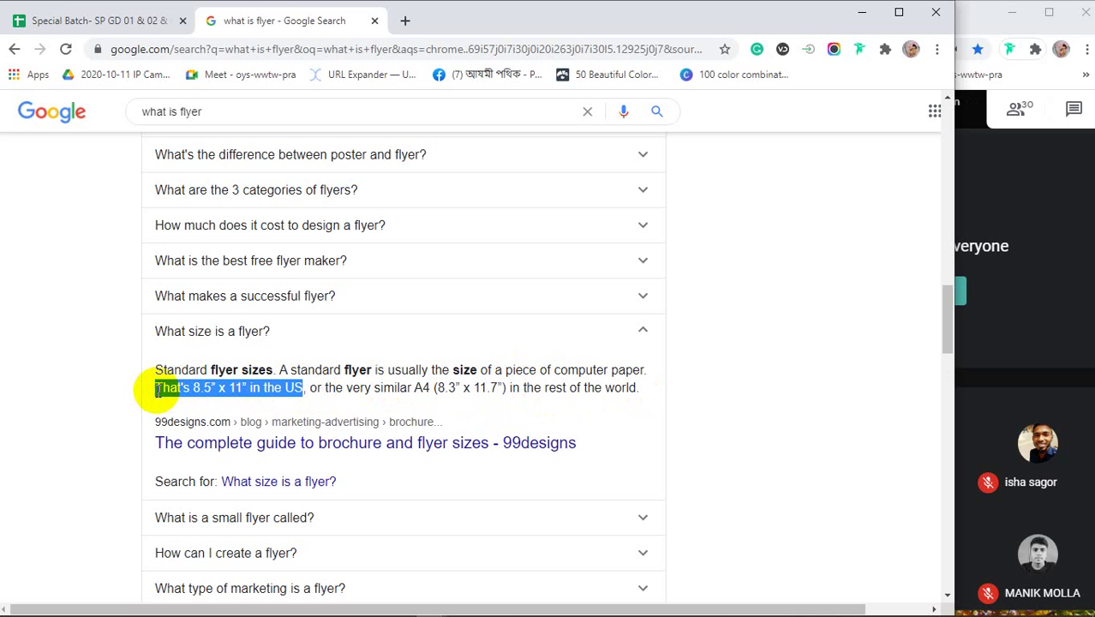
drag(640, 387, 507, 399)
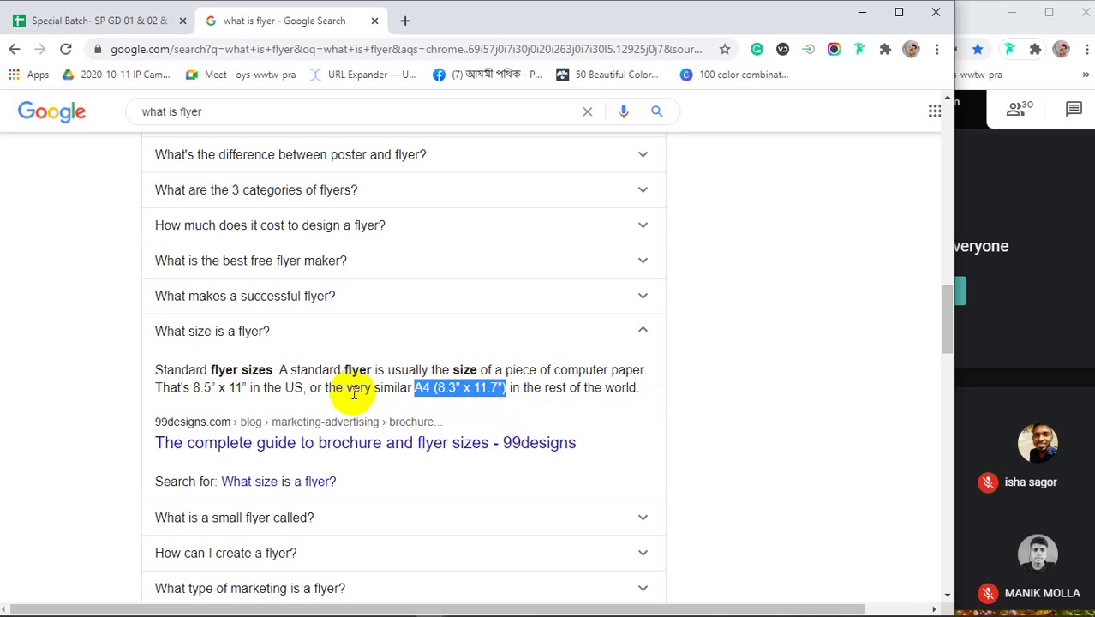
drag(194, 387, 248, 387)
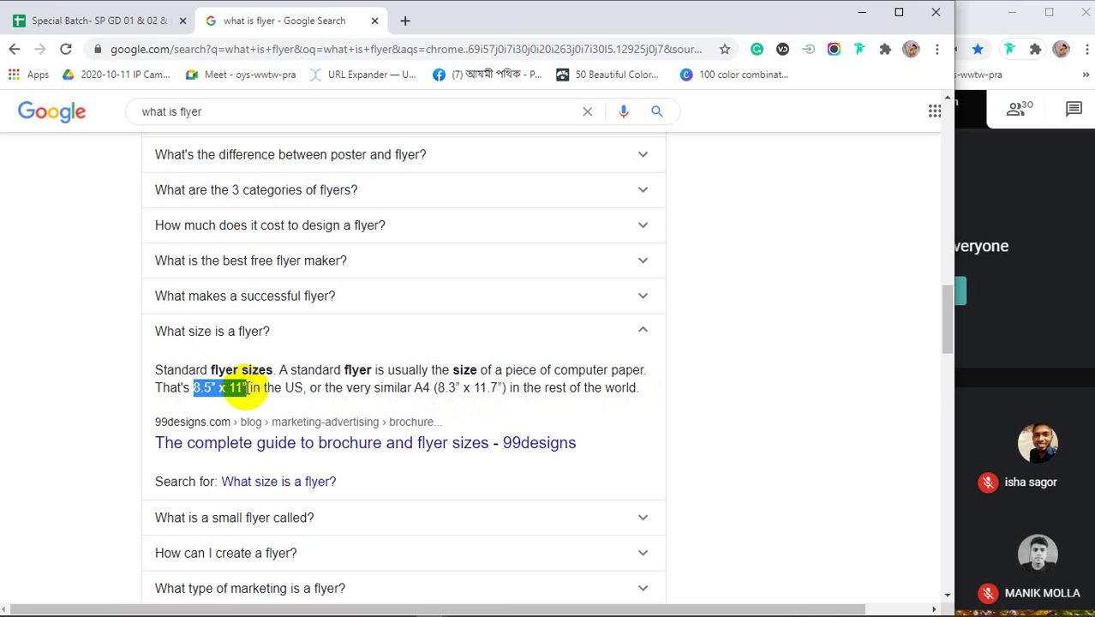
drag(412, 387, 426, 388)
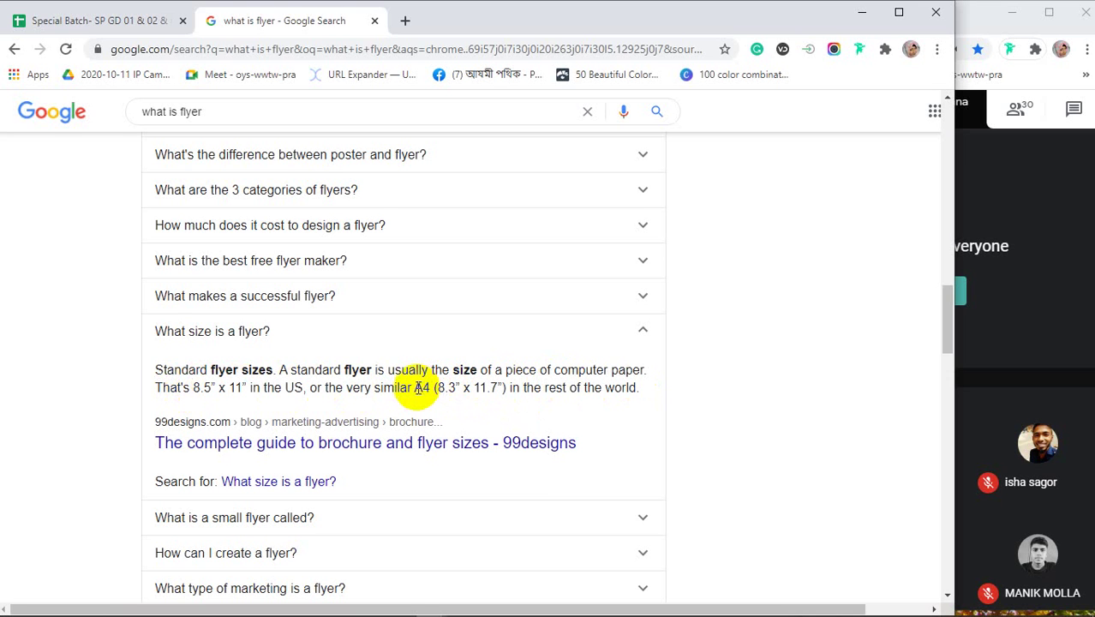
drag(419, 388, 426, 388)
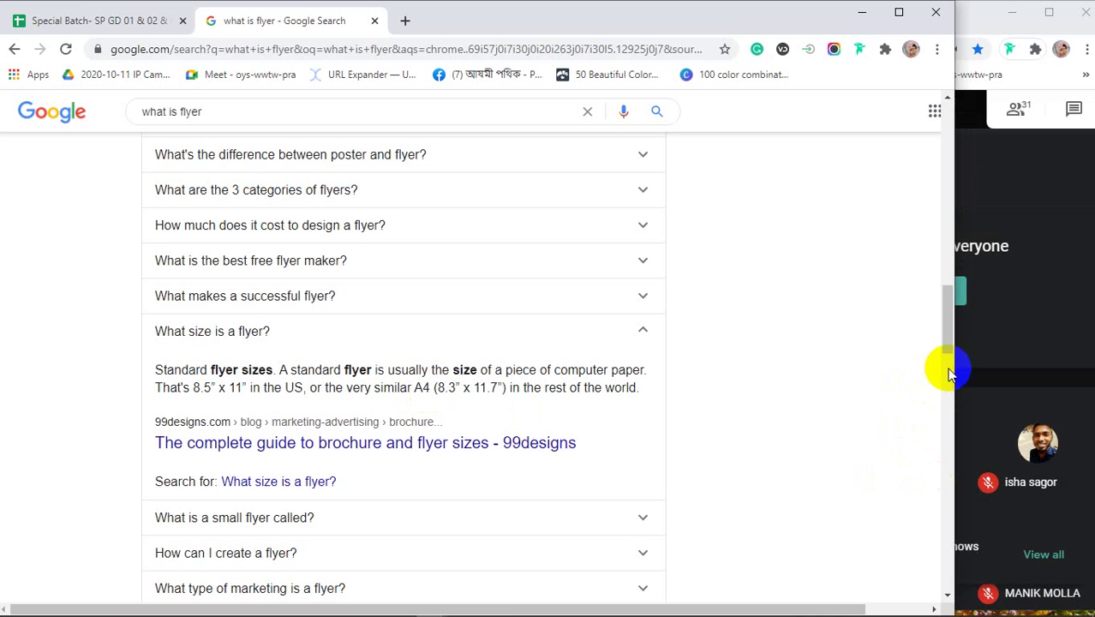
mouse_move(957, 364)
mouse_down()
mouse_move(788, 412)
mouse_move(944, 375)
mouse_up()
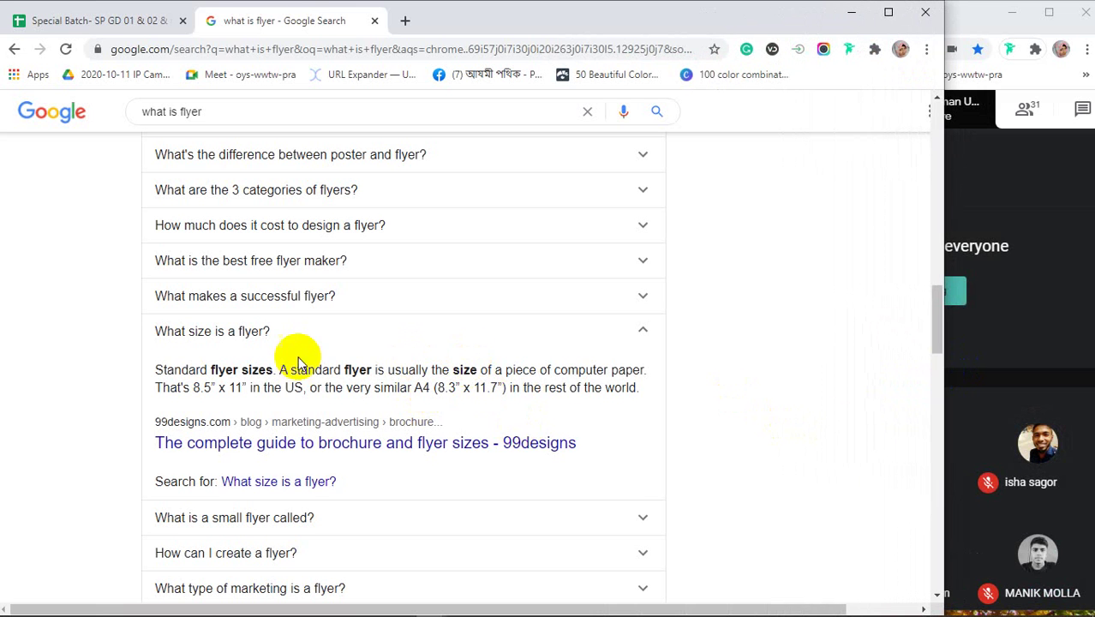
Collapse 'What size is a flyer?' and briefly view 'What is a small flyer called?'.
click(215, 332)
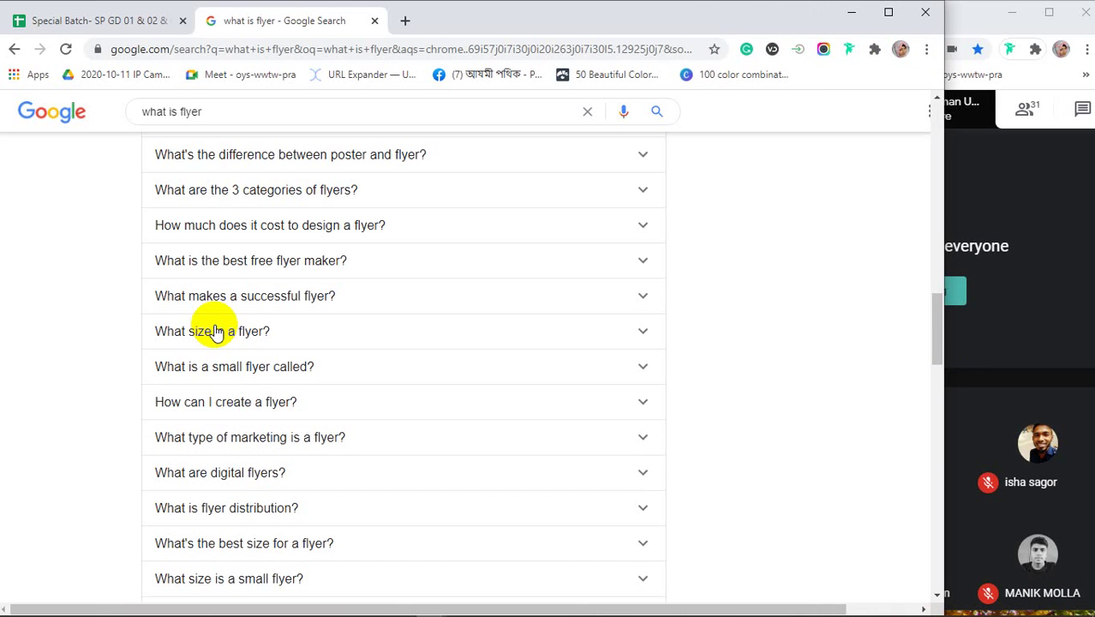
scroll(215, 331, down, 1)
click(201, 289)
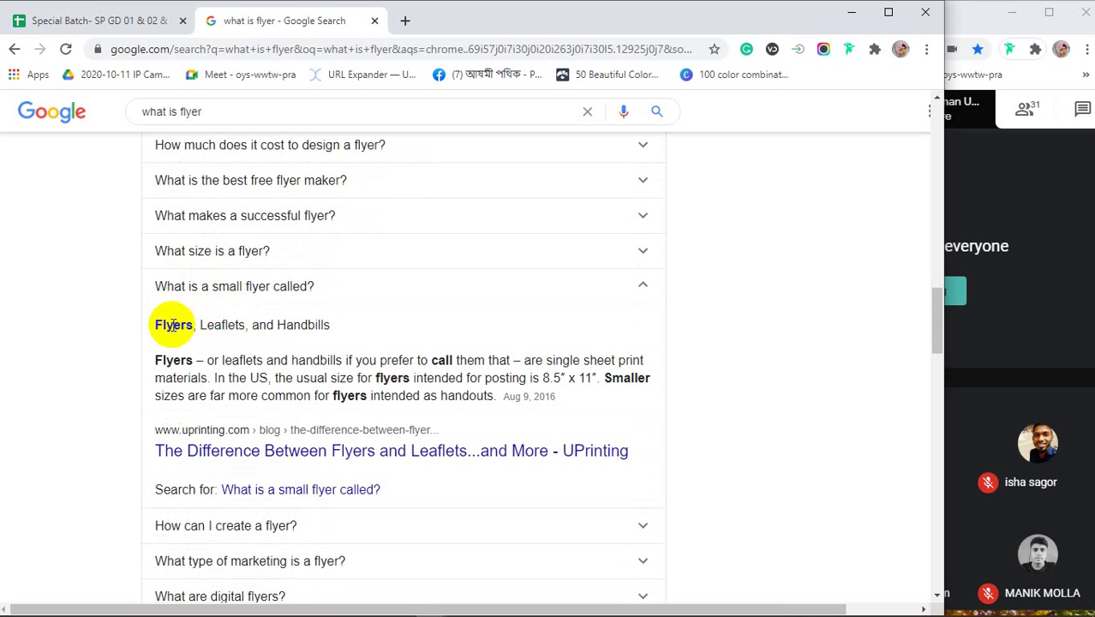
click(247, 283)
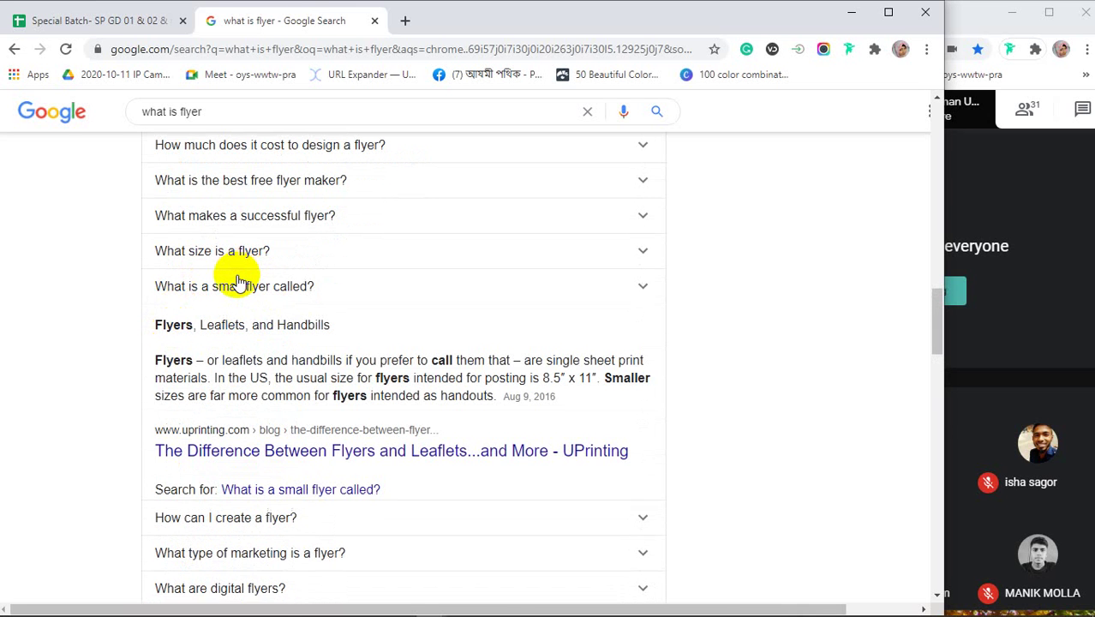
Expand the 'Is a leaflet a flyer?' answer.
scroll(308, 409, down, 1)
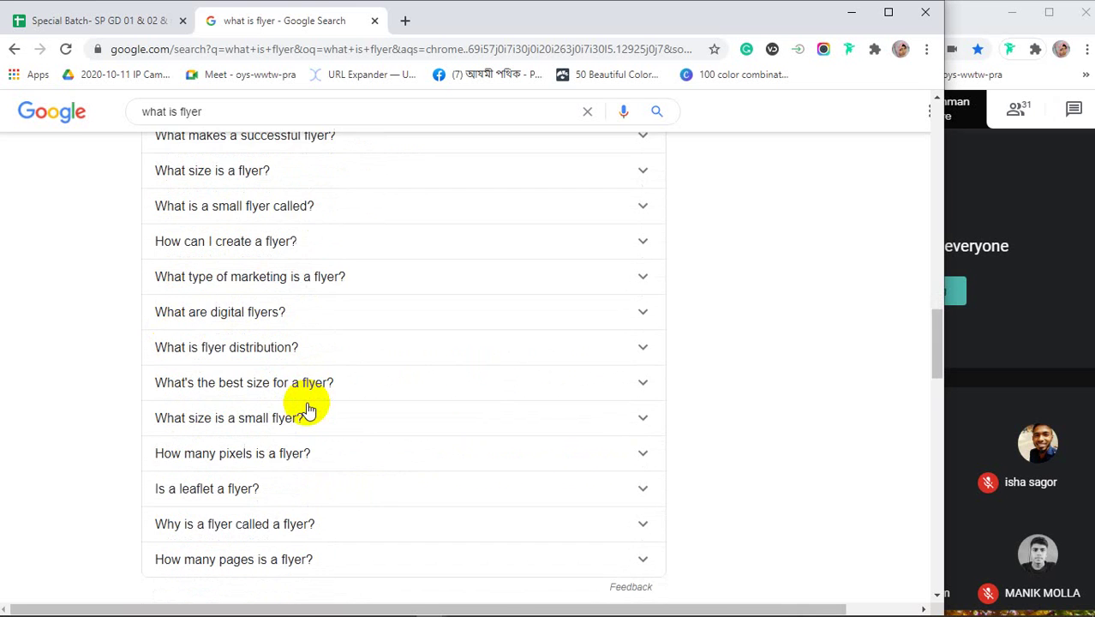
scroll(308, 409, down, 1)
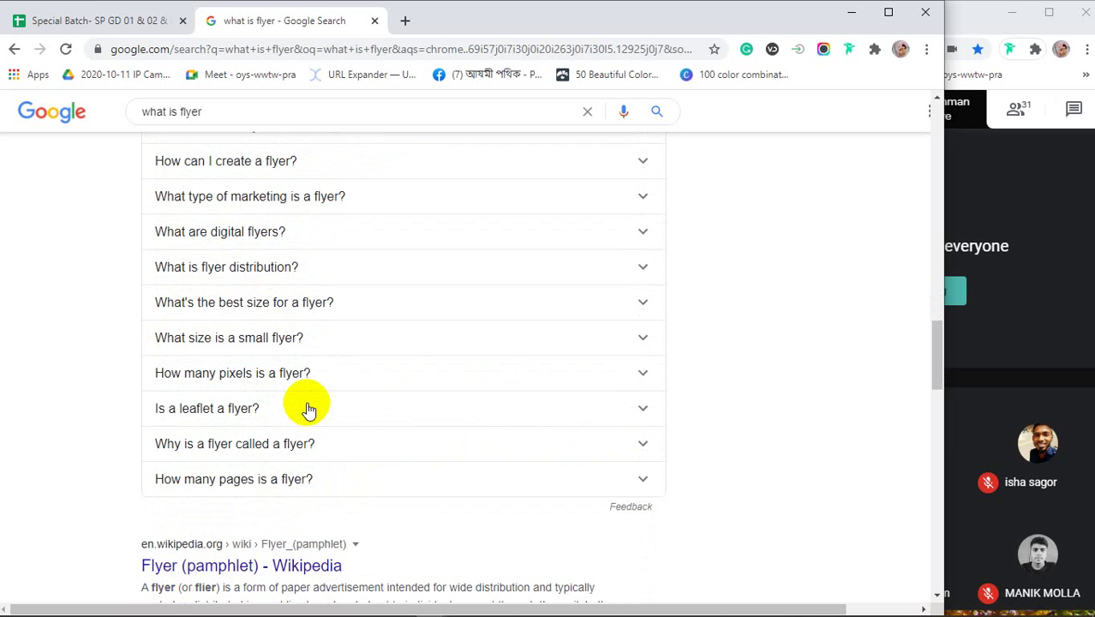
click(200, 412)
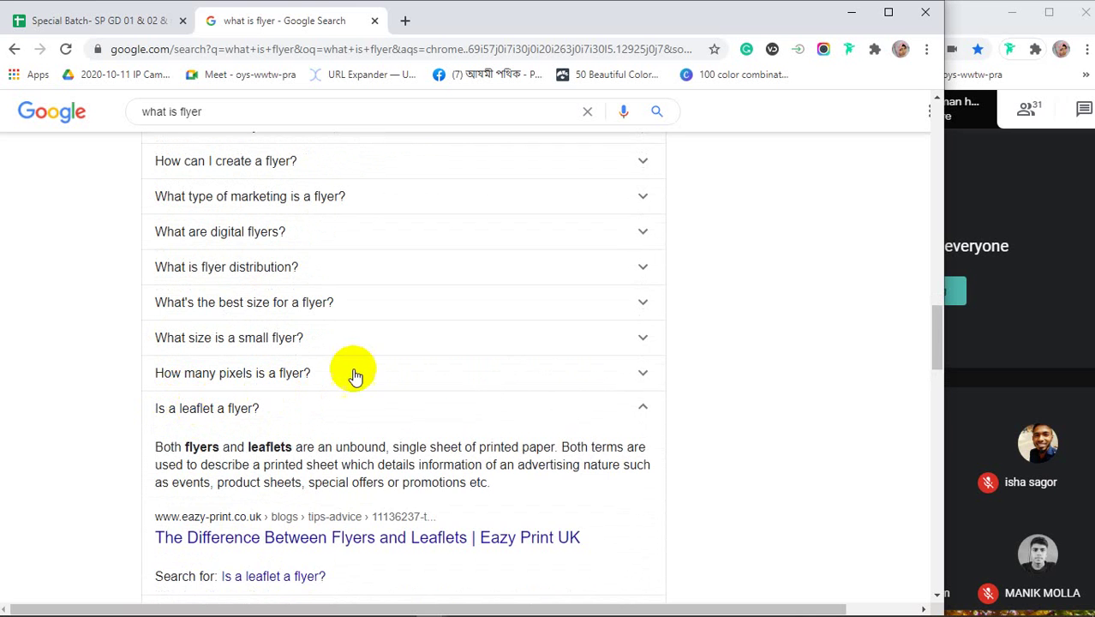
scroll(360, 371, down, 2)
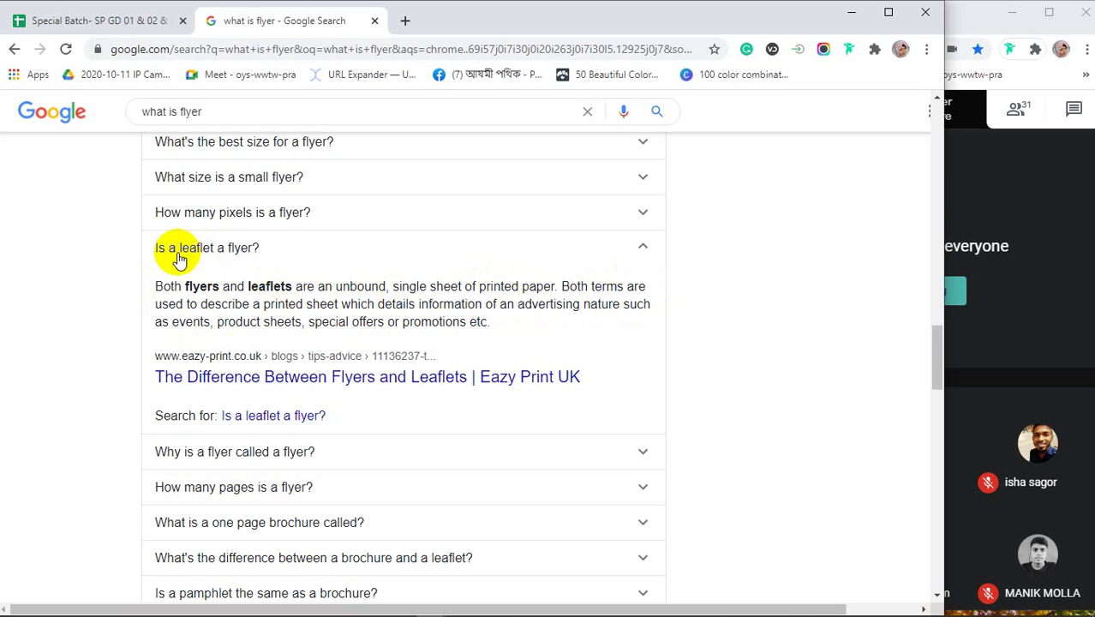
Highlight passages of the leaflet answer, including the words 'flyers' and 'leaflets'.
click(517, 326)
drag(517, 326, 147, 289)
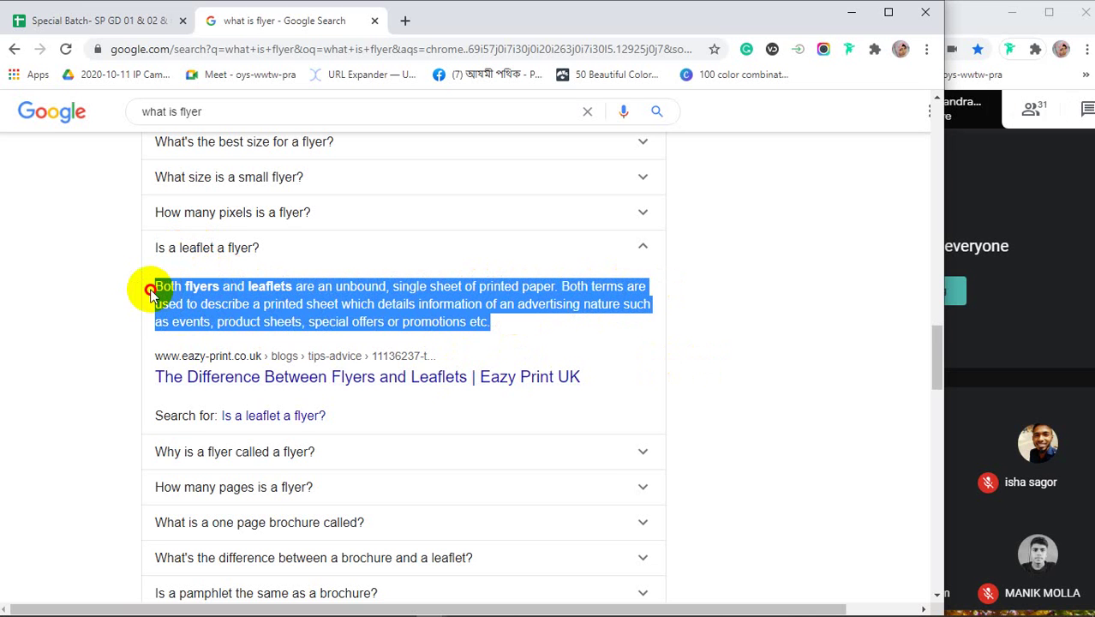
click(252, 301)
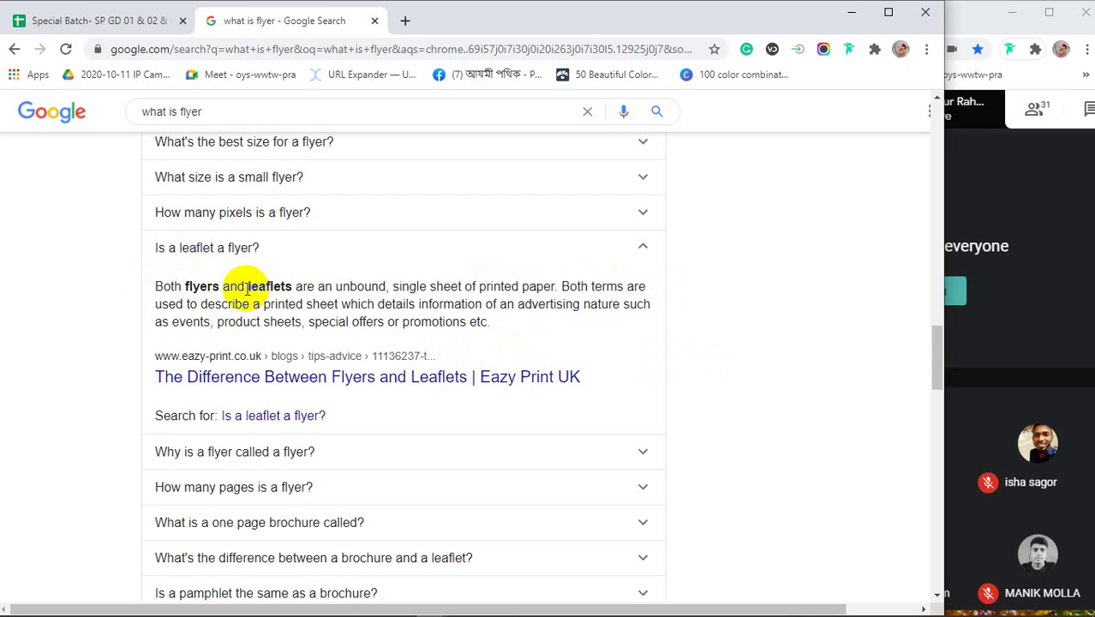
drag(247, 289, 288, 302)
click(310, 308)
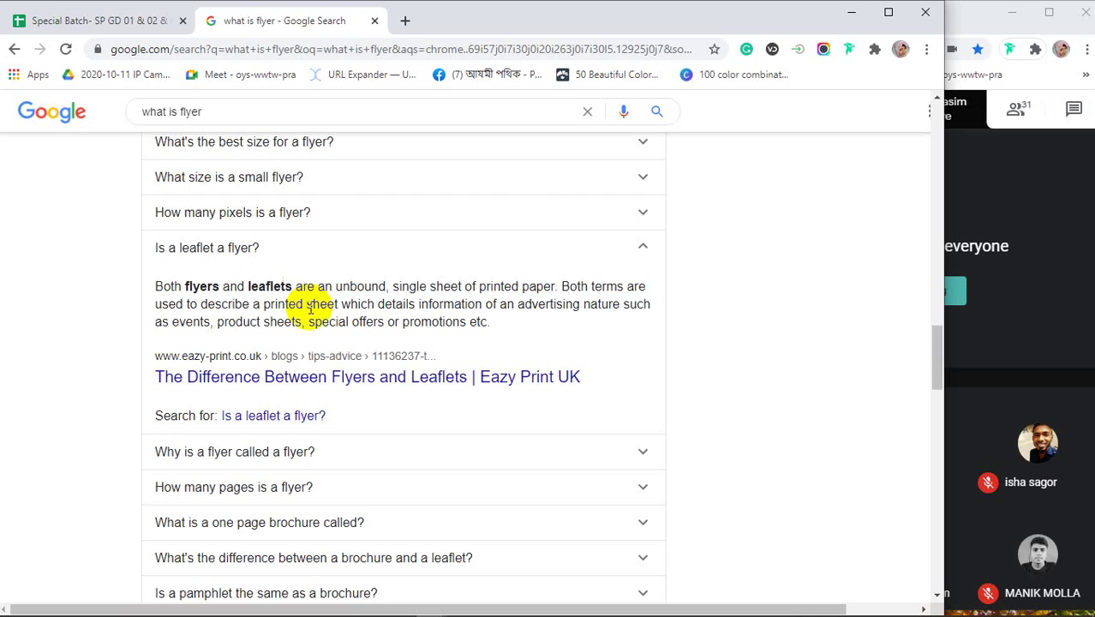
double_click(197, 288)
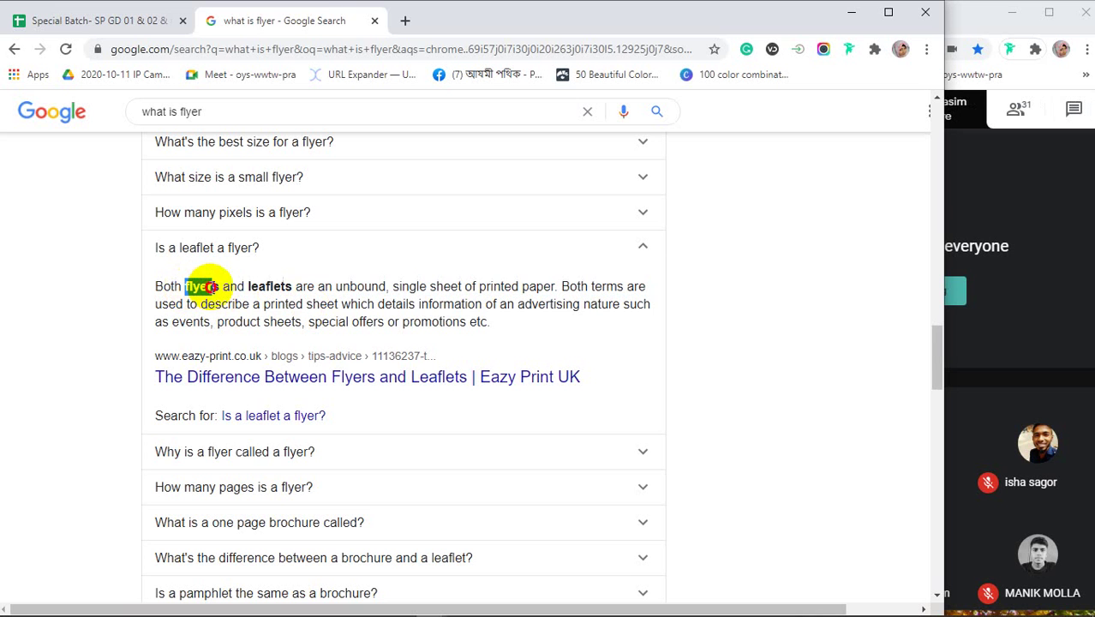
drag(249, 288, 282, 287)
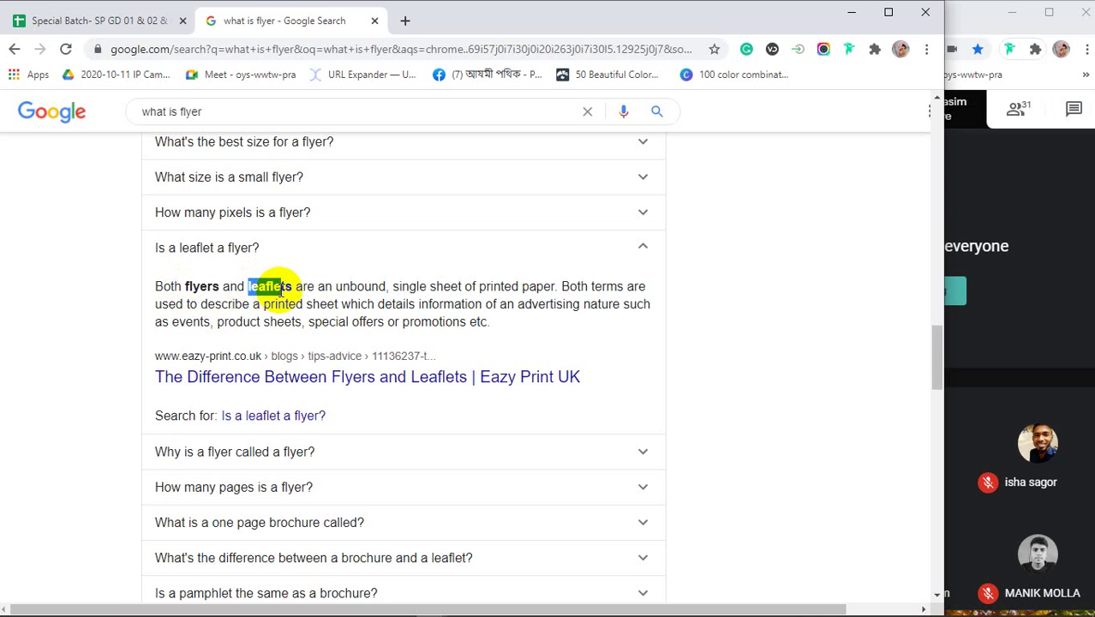
click(356, 314)
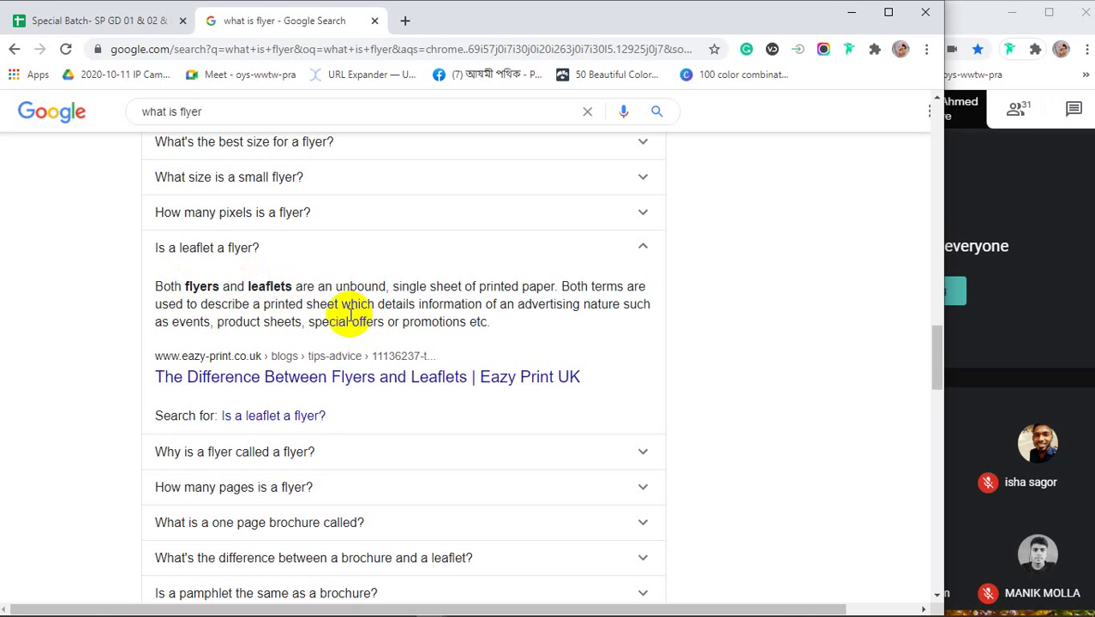
Glance at 'How many pages is a flyer?', collapse both answers, and return to the top.
click(224, 486)
scroll(441, 371, down, 1)
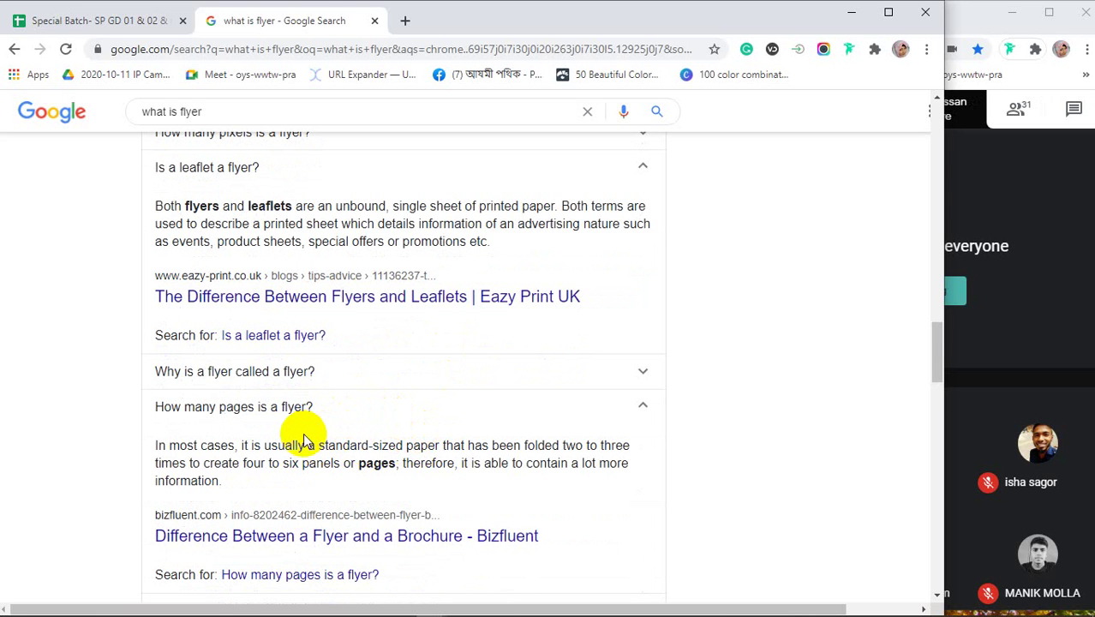
click(257, 413)
scroll(257, 418, up, 2)
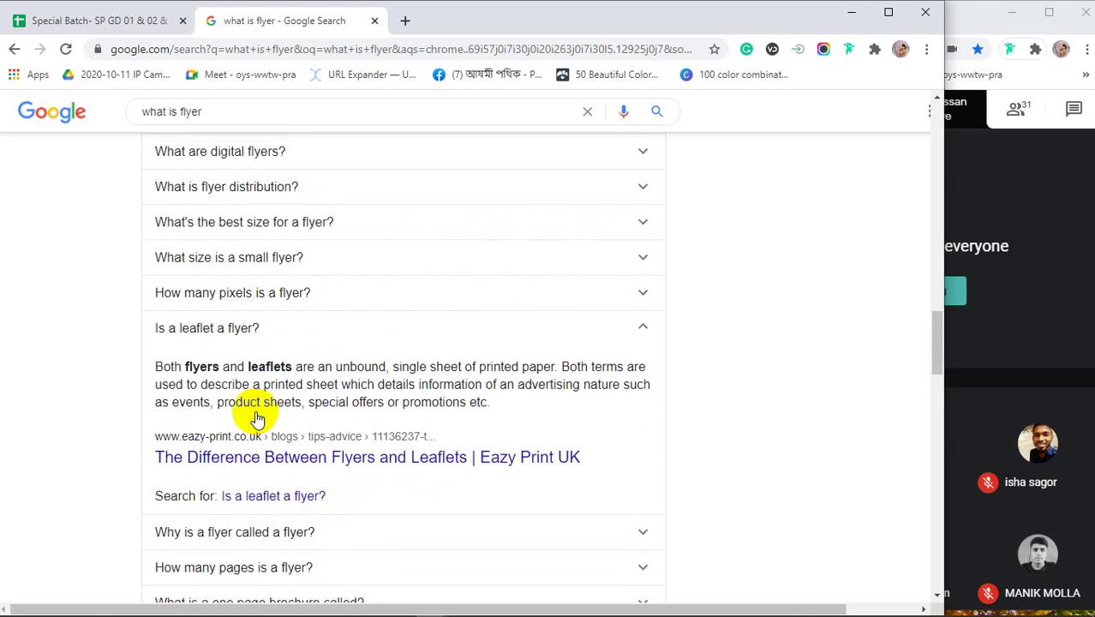
click(231, 328)
scroll(301, 350, up, 8)
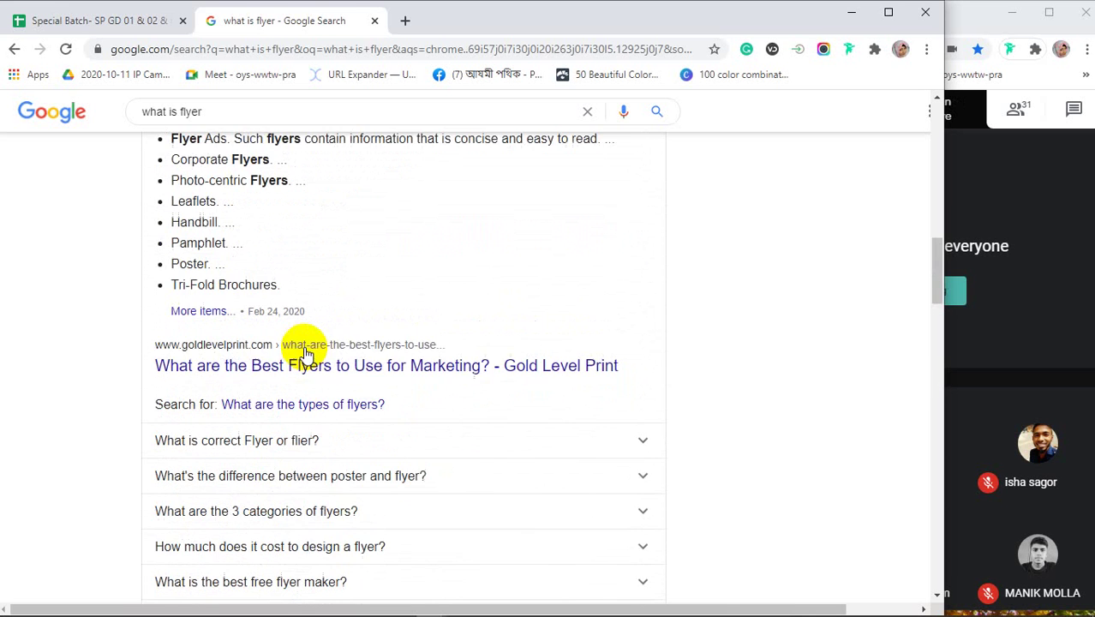
scroll(306, 352, up, 12)
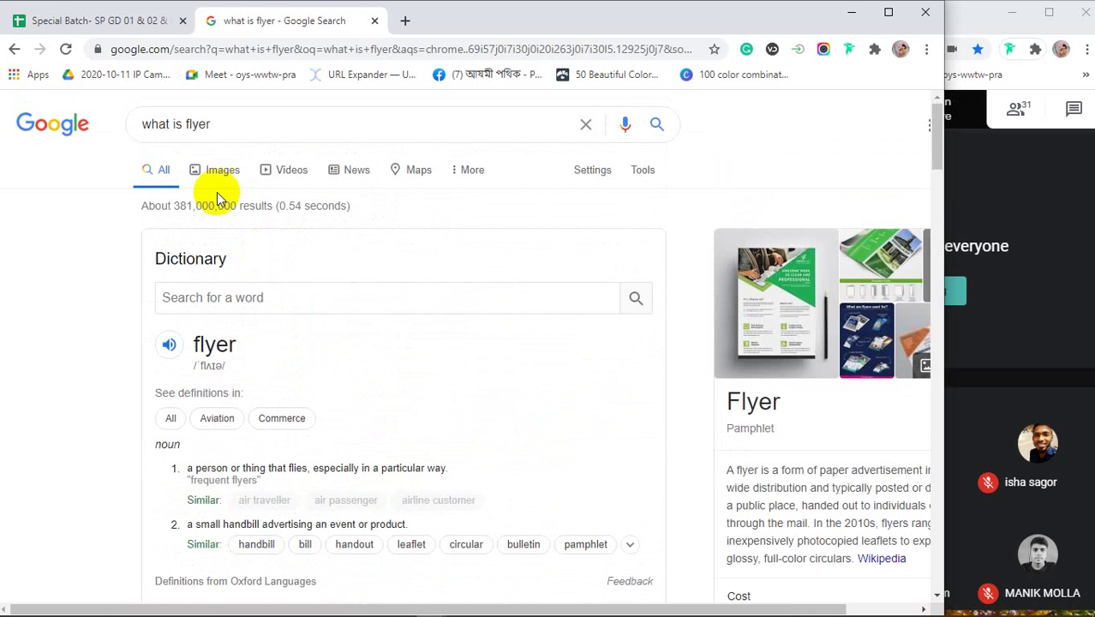
Replace the query with 'flyer design' and show its Images results.
drag(227, 125, 116, 137)
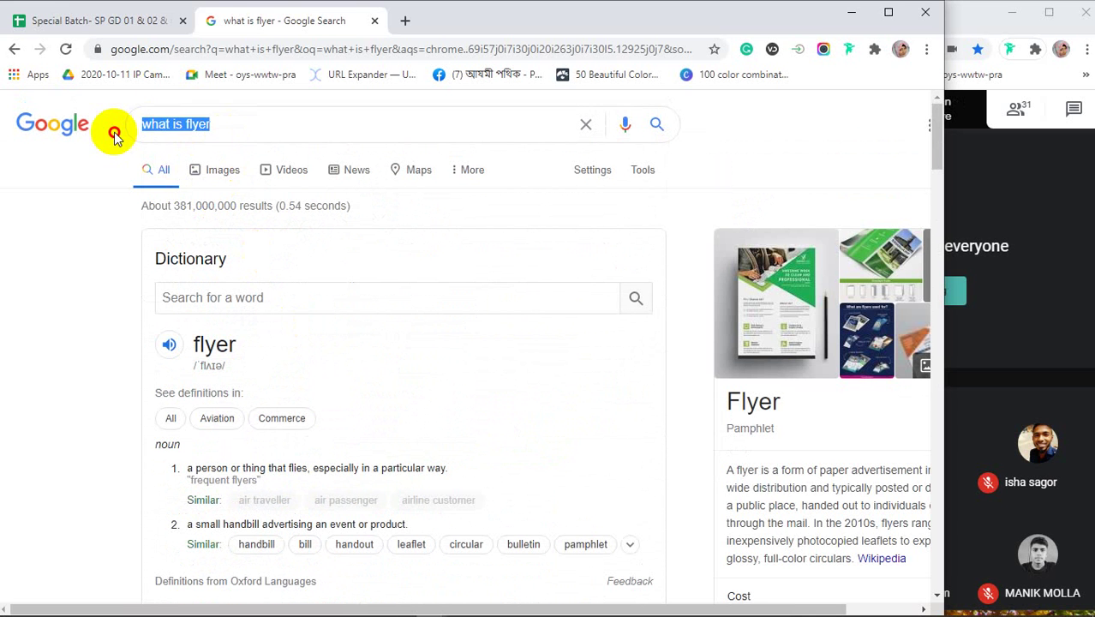
text(fl)
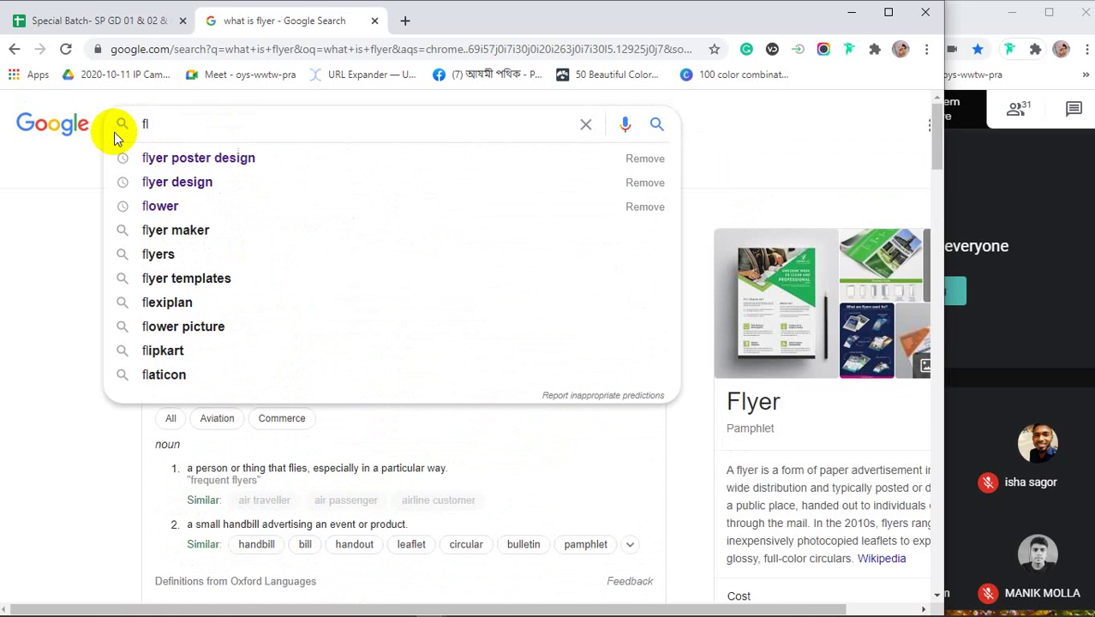
text(yer)
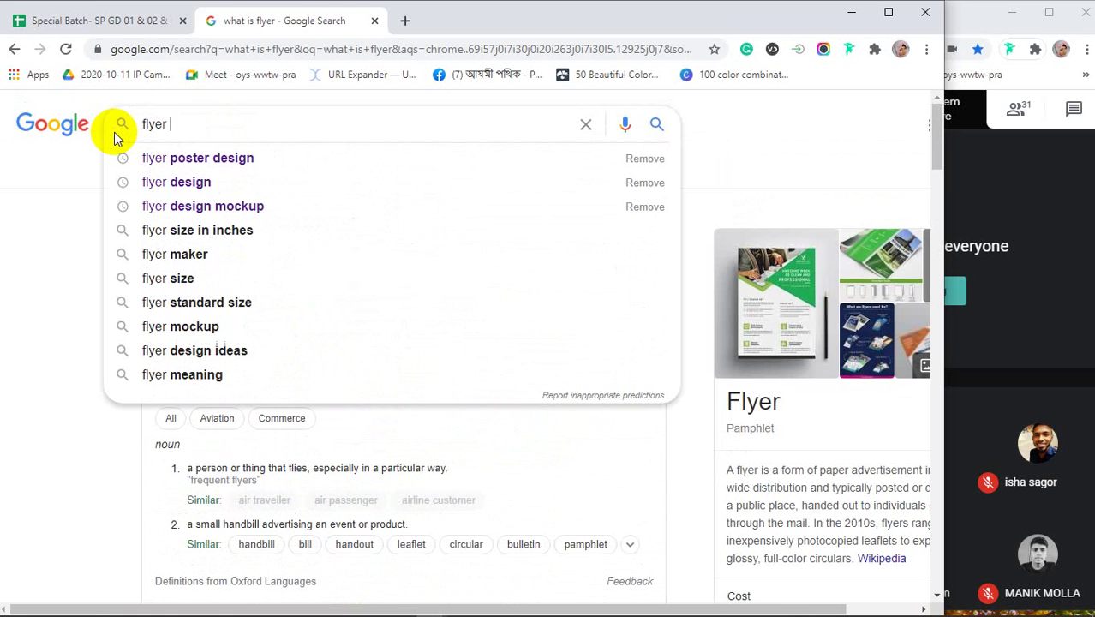
text( de)
key(Down)
key(Return)
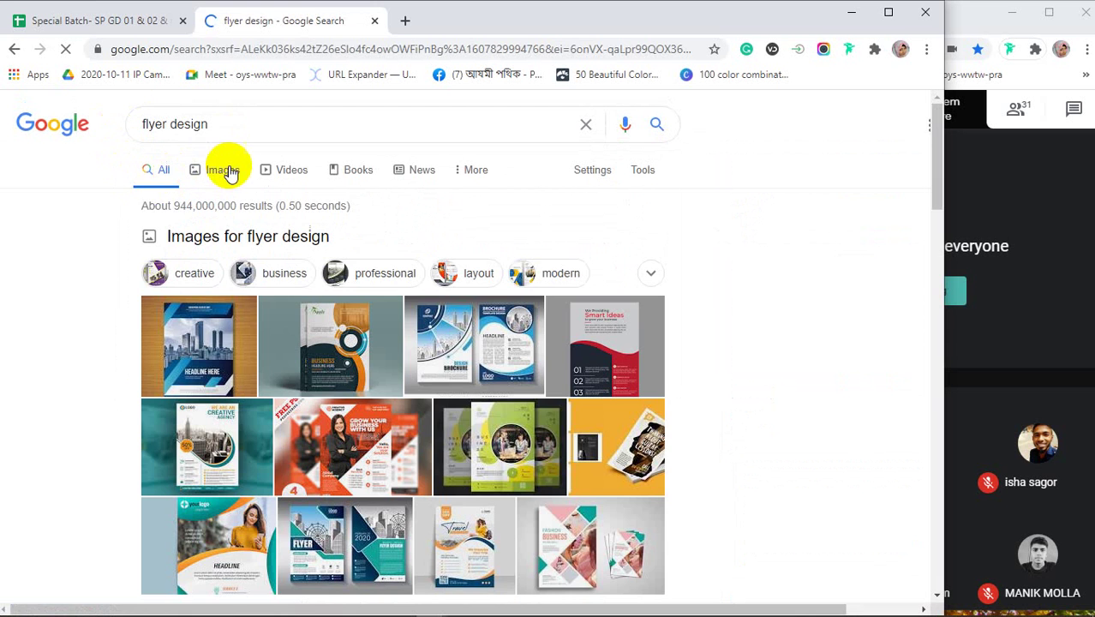
click(225, 169)
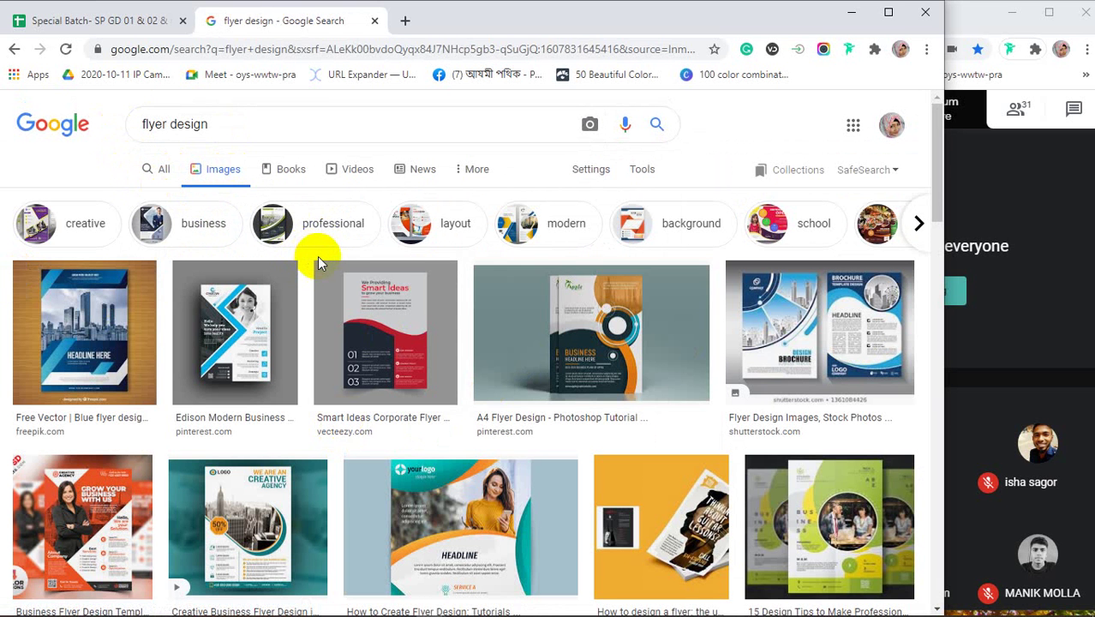
Scroll through the flyer design image results.
click(374, 362)
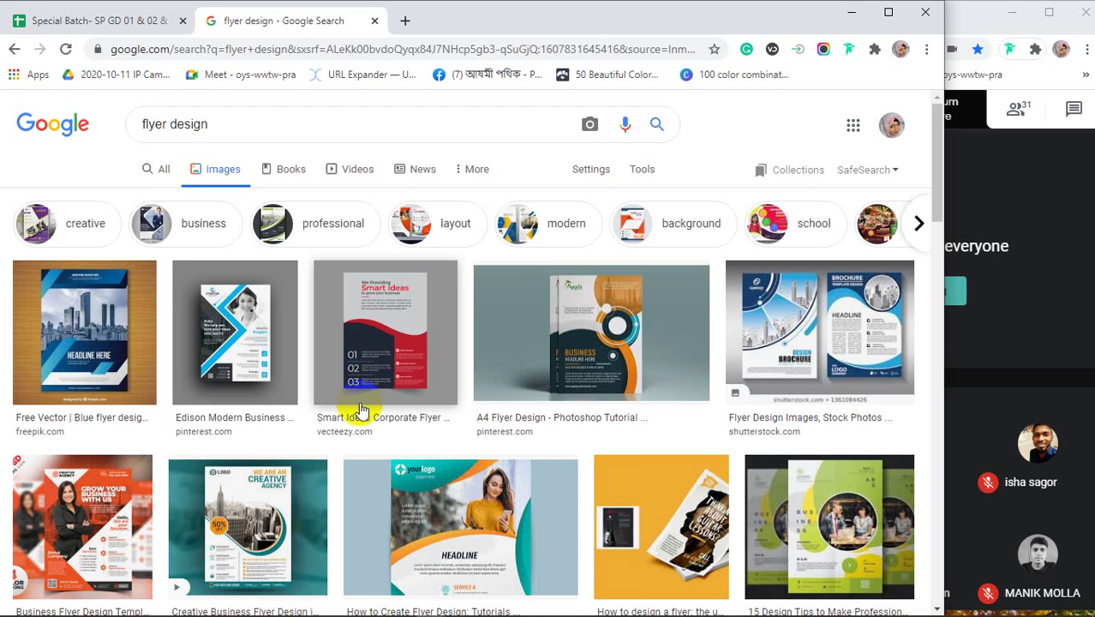
scroll(362, 413, down, 1)
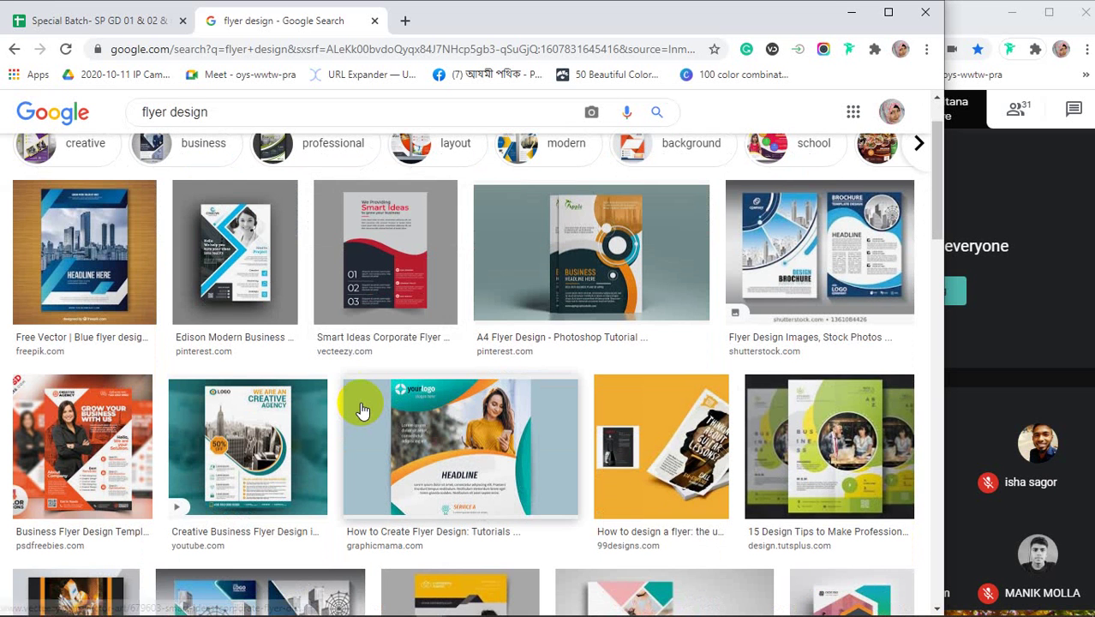
scroll(361, 410, down, 2)
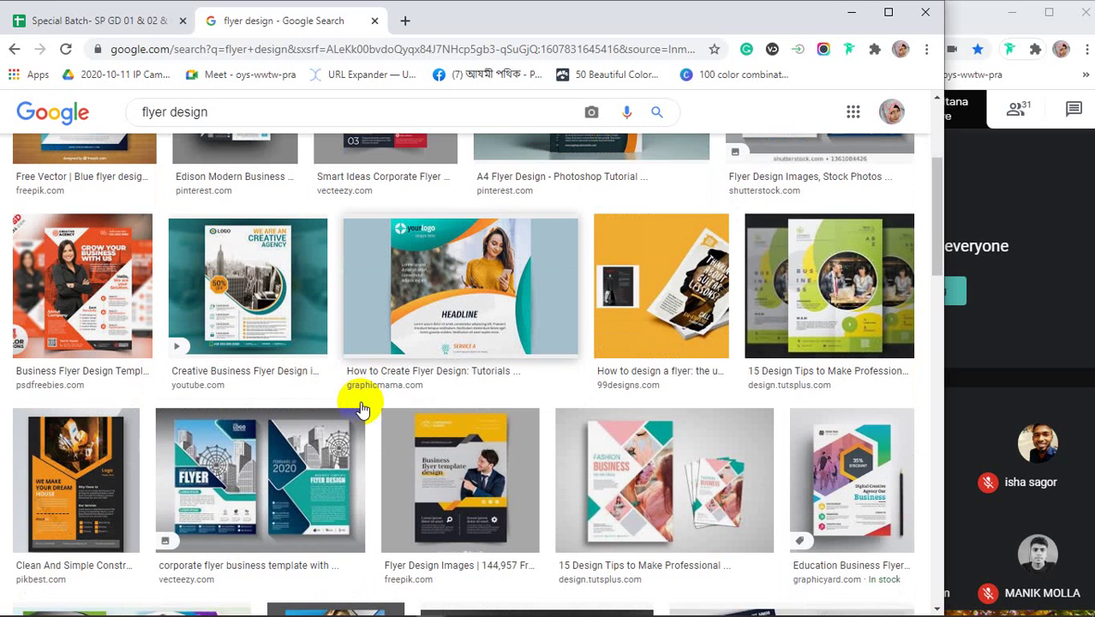
scroll(362, 411, down, 2)
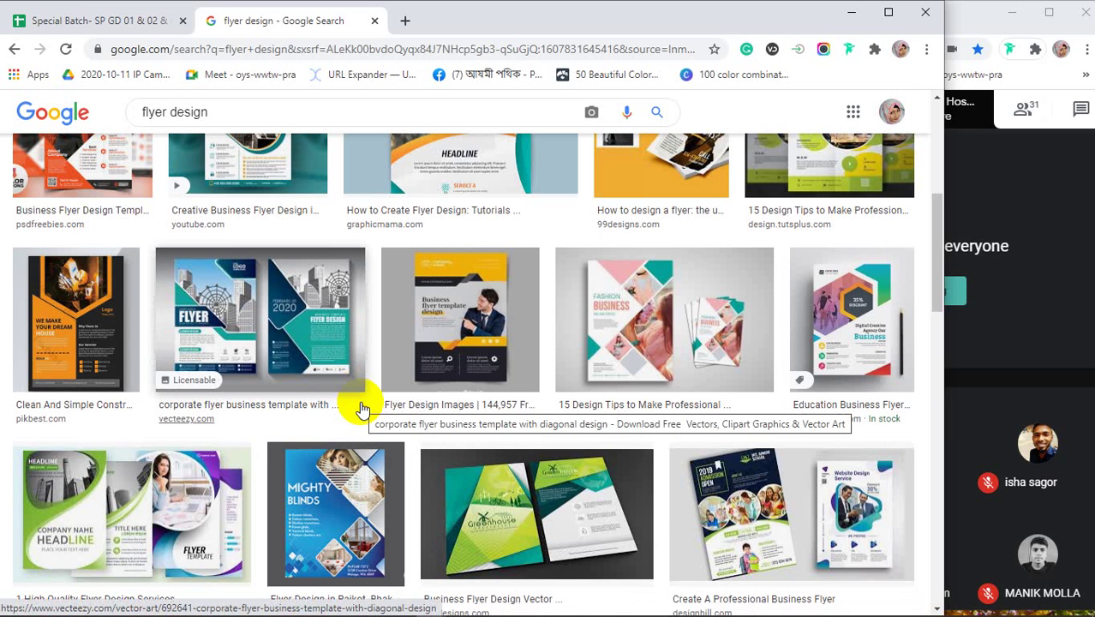
scroll(362, 409, down, 1)
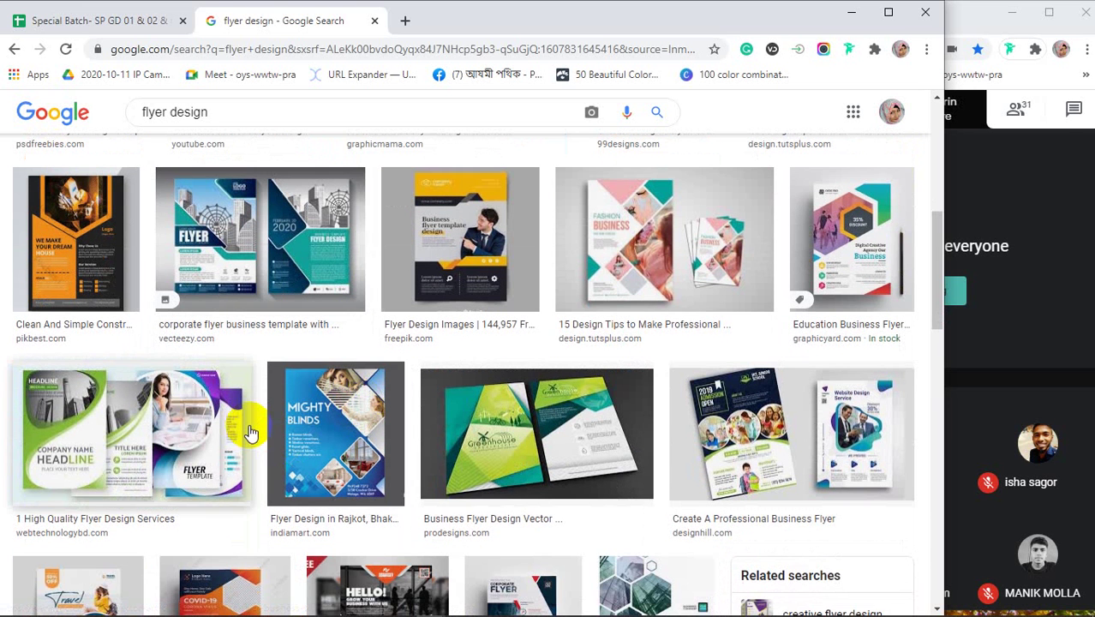
scroll(249, 432, down, 2)
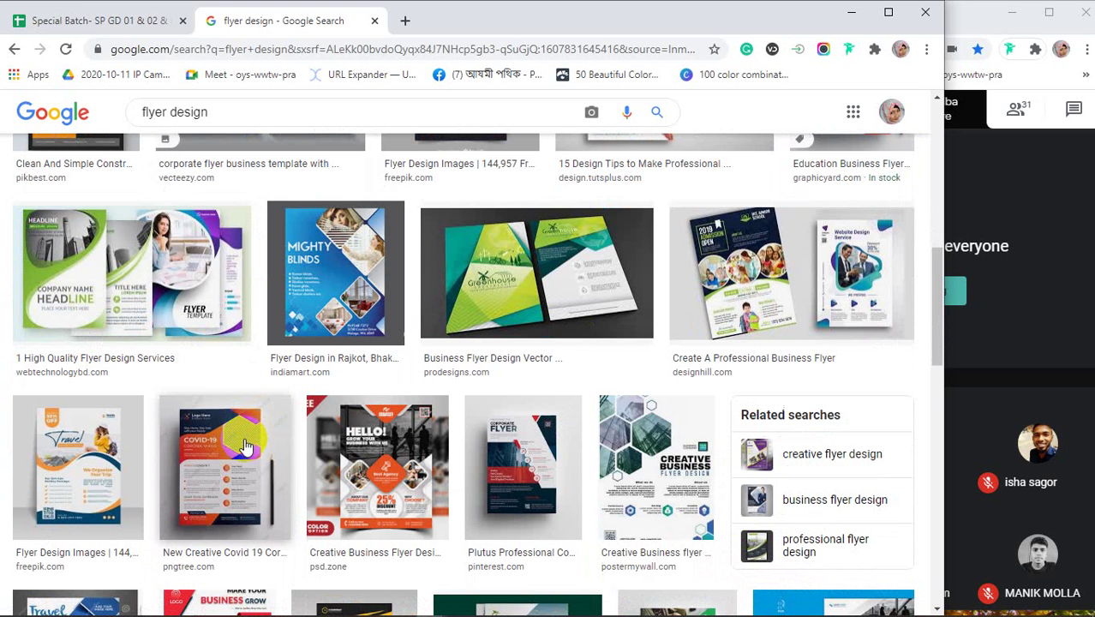
scroll(246, 436, down, 2)
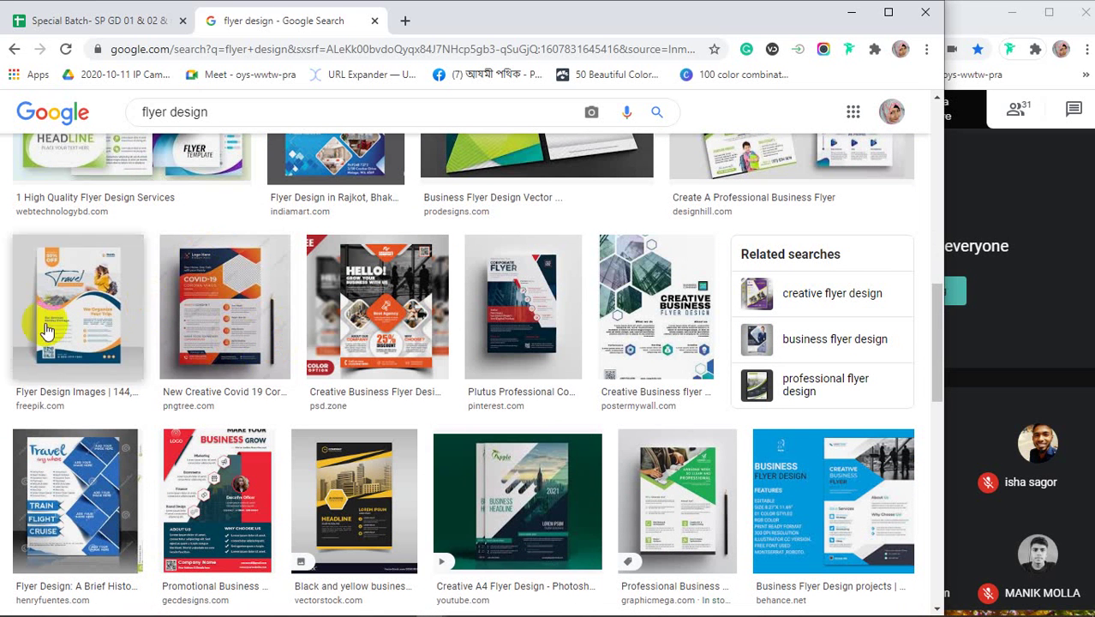
scroll(254, 314, down, 3)
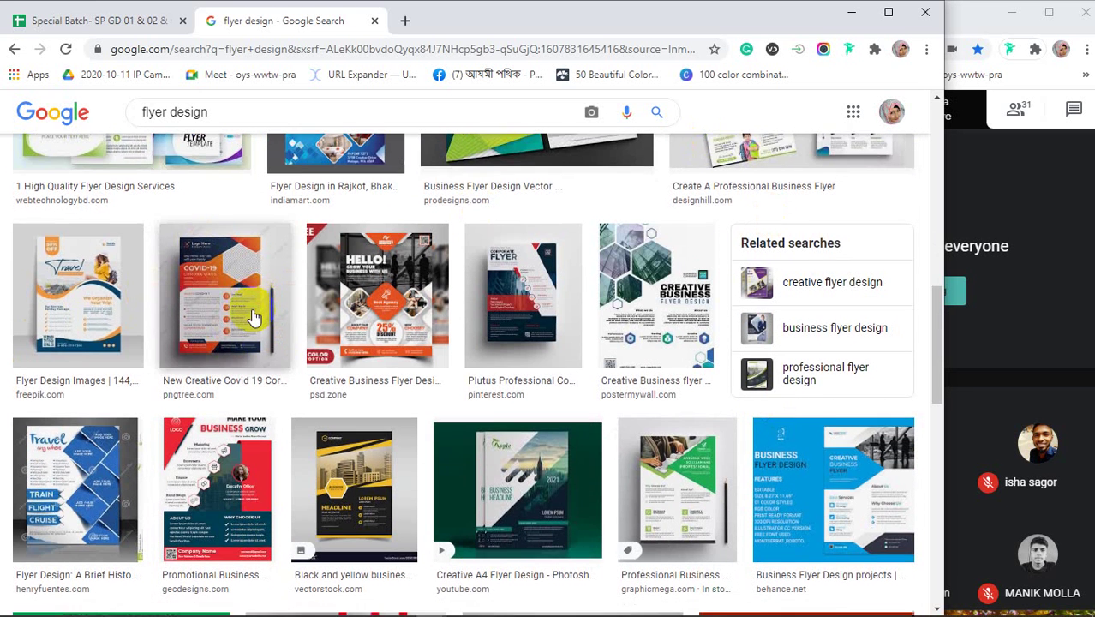
scroll(254, 316, down, 1)
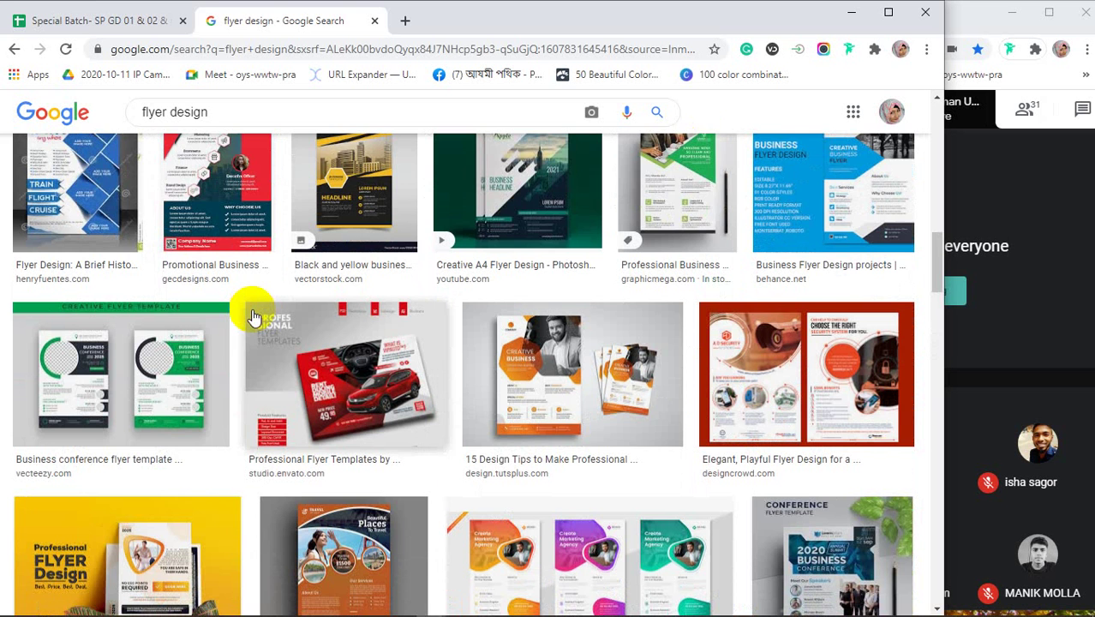
scroll(254, 316, down, 1)
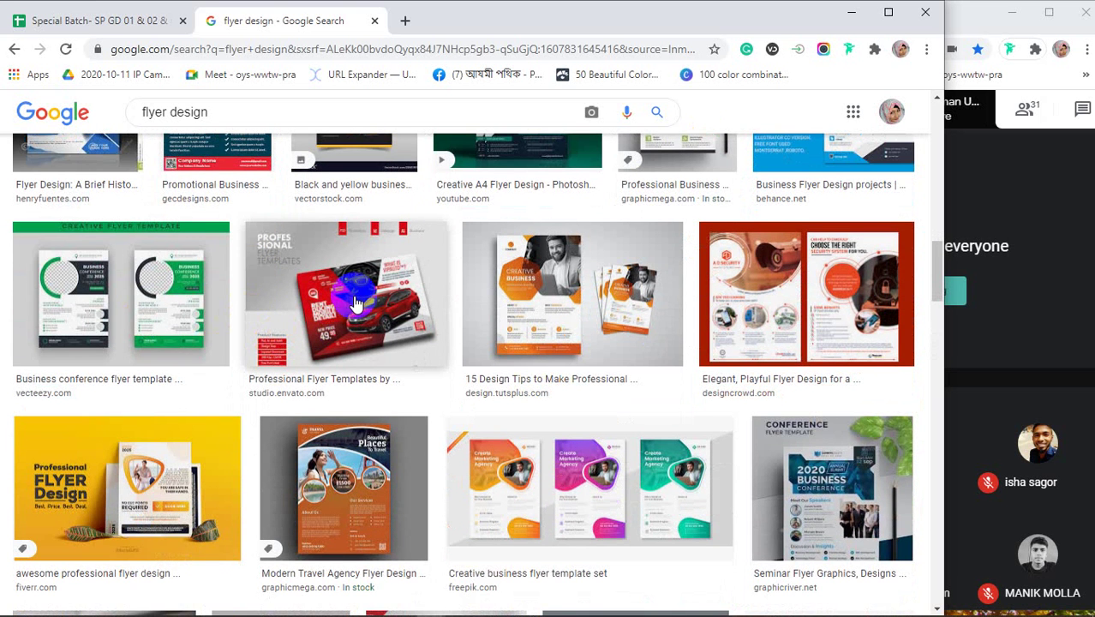
scroll(357, 303, up, 1)
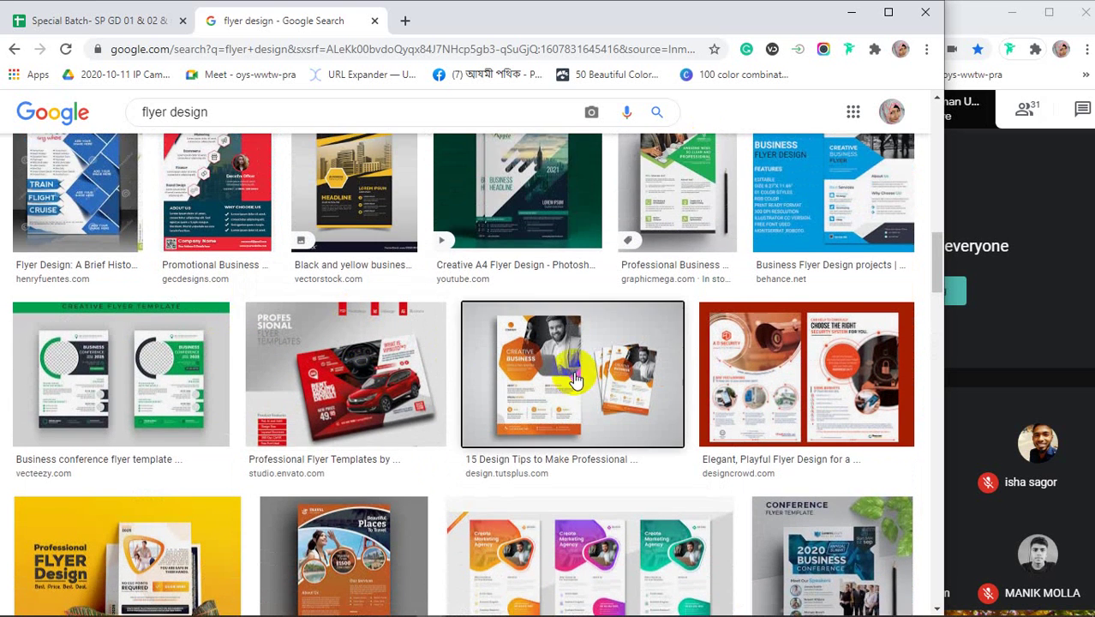
Preview the 15 Design Tips, red car, orange security company and orange business flyers.
click(579, 372)
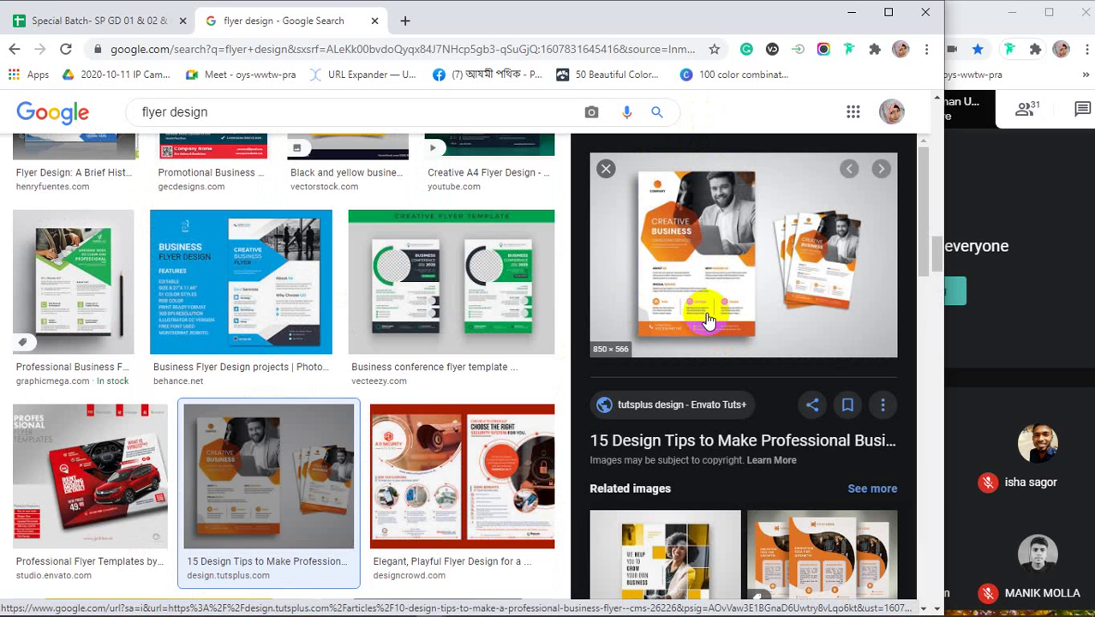
click(128, 462)
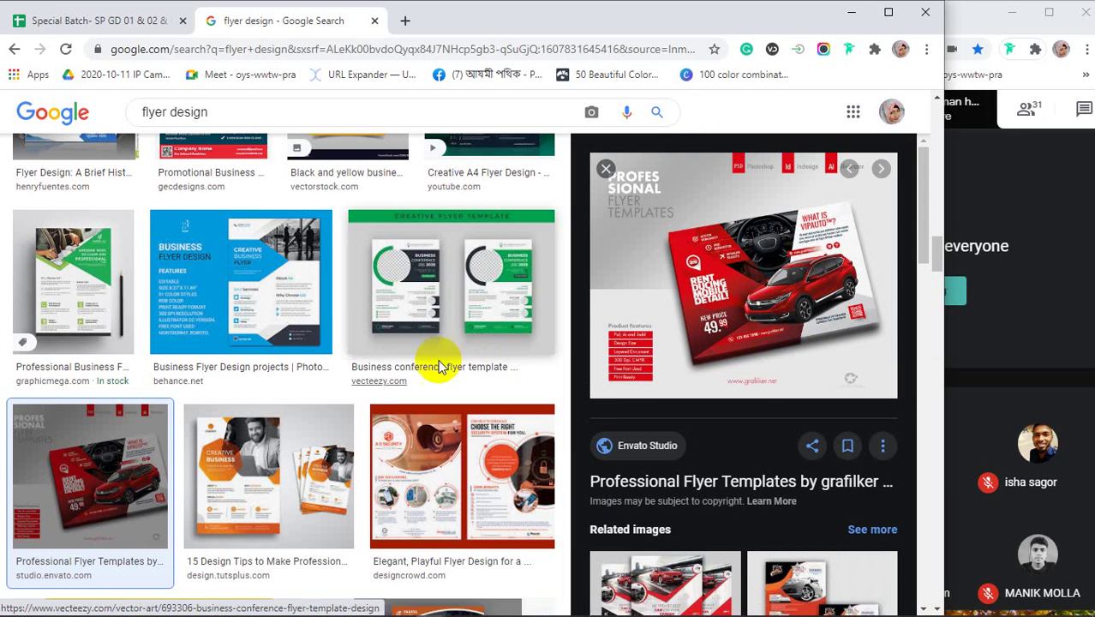
click(454, 458)
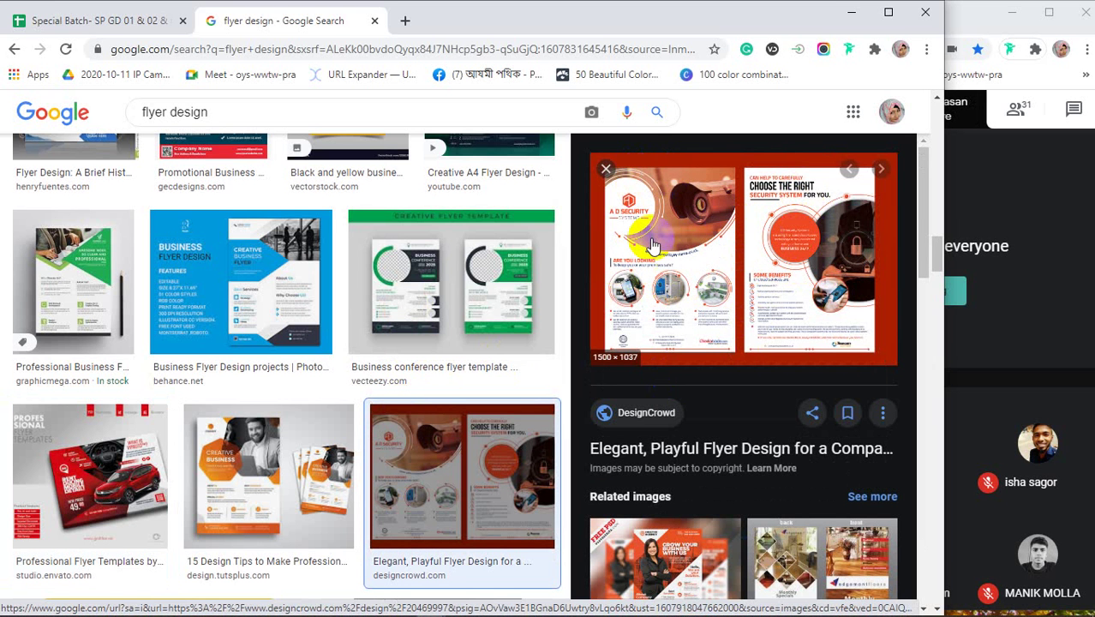
scroll(711, 423, down, 2)
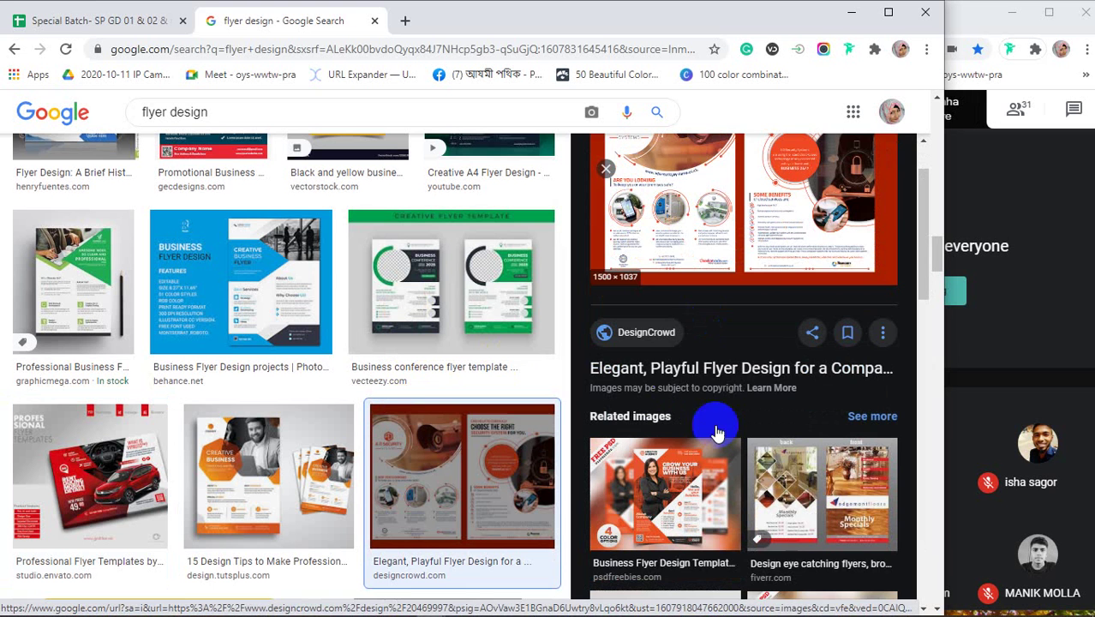
click(682, 476)
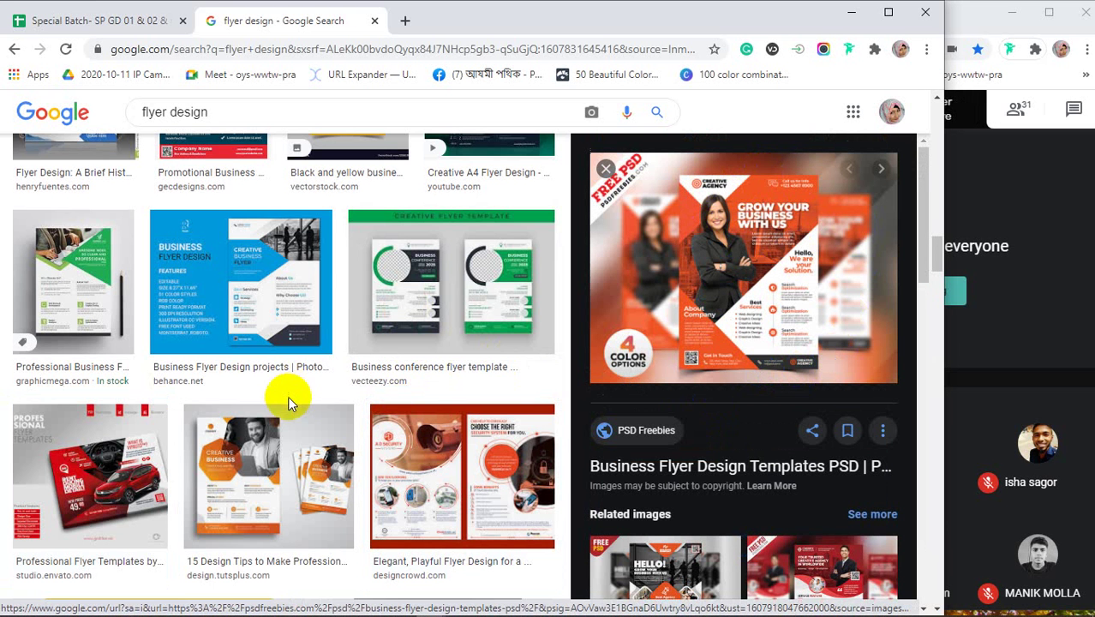
Preview the yellow Professional FLYER Design image and the Summer Party flyer.
scroll(287, 395, down, 3)
click(154, 441)
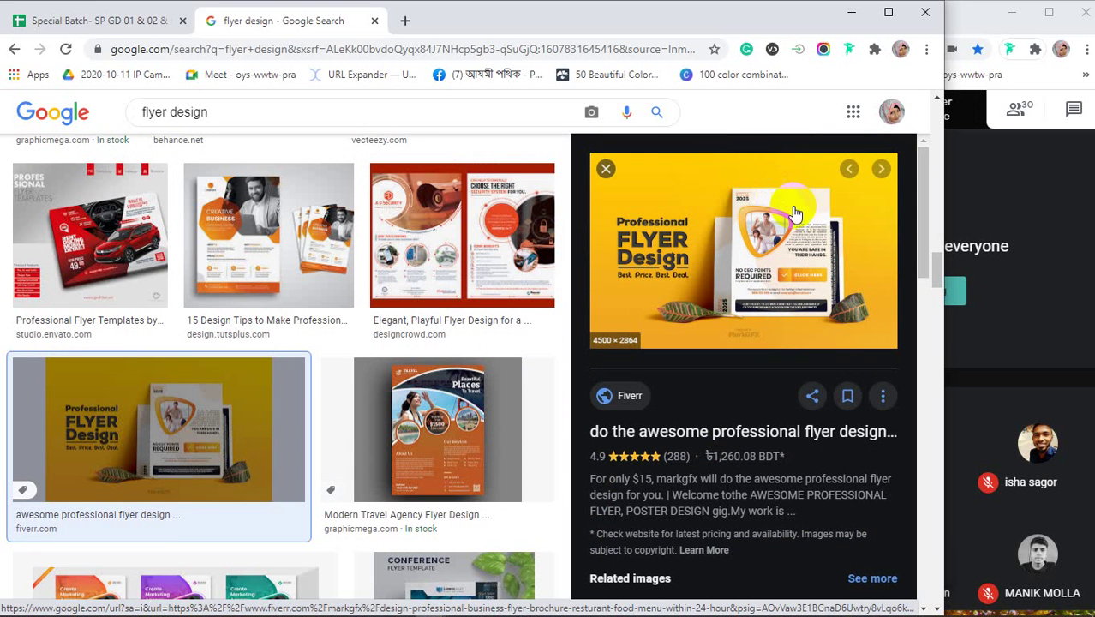
scroll(236, 424, down, 3)
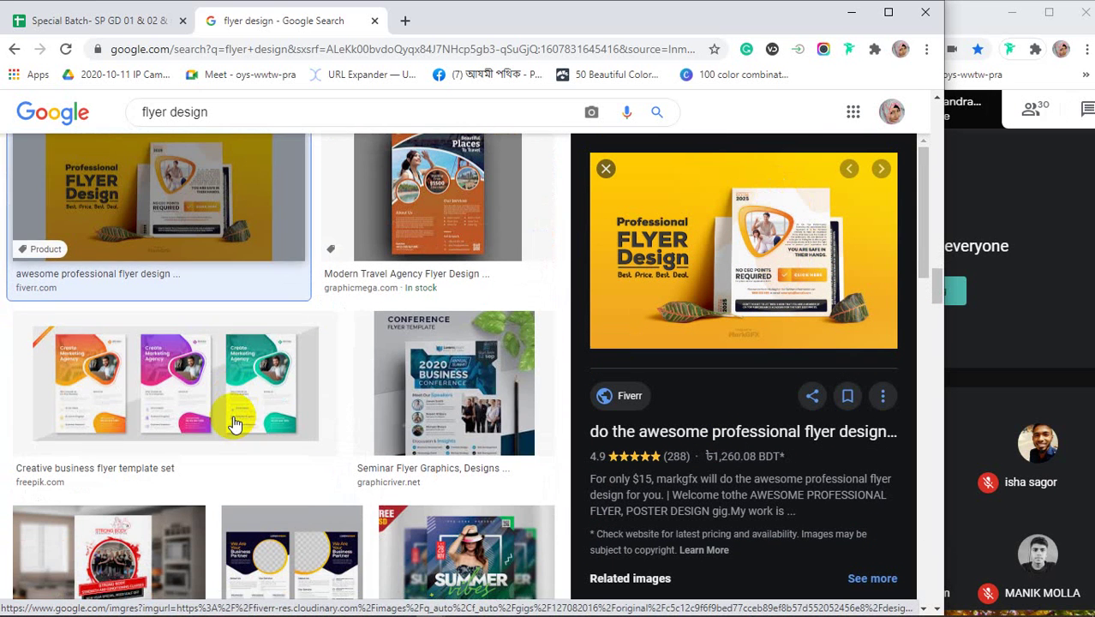
scroll(236, 424, down, 2)
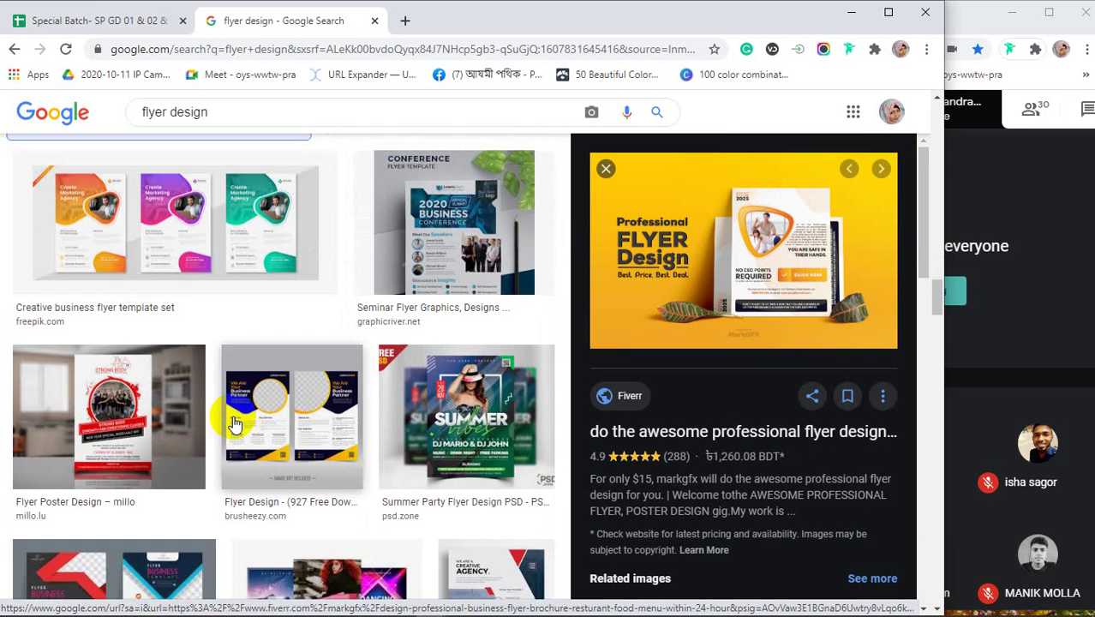
click(452, 439)
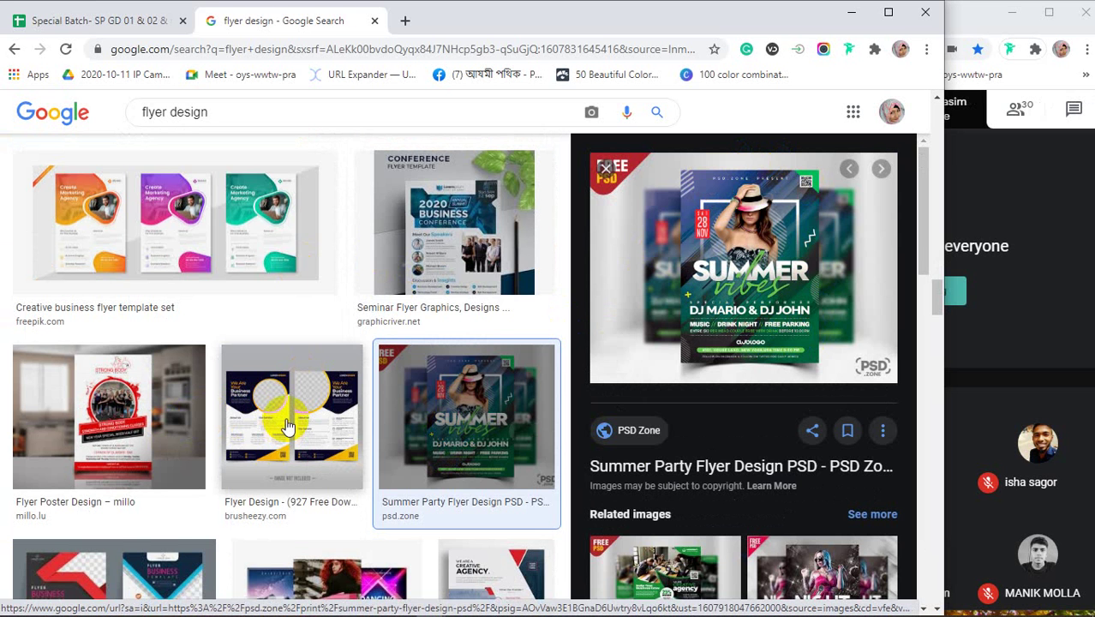
scroll(288, 427, down, 3)
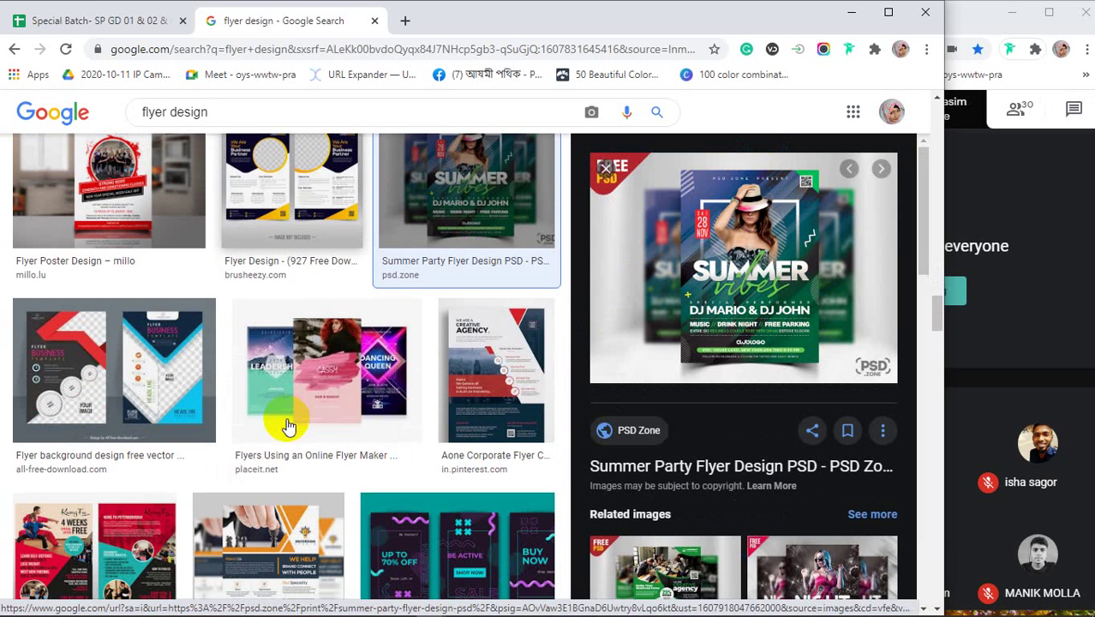
Preview the Creative Agency flyer, the Summer Party flyer, then Flyer Poster Design – millo.
click(475, 403)
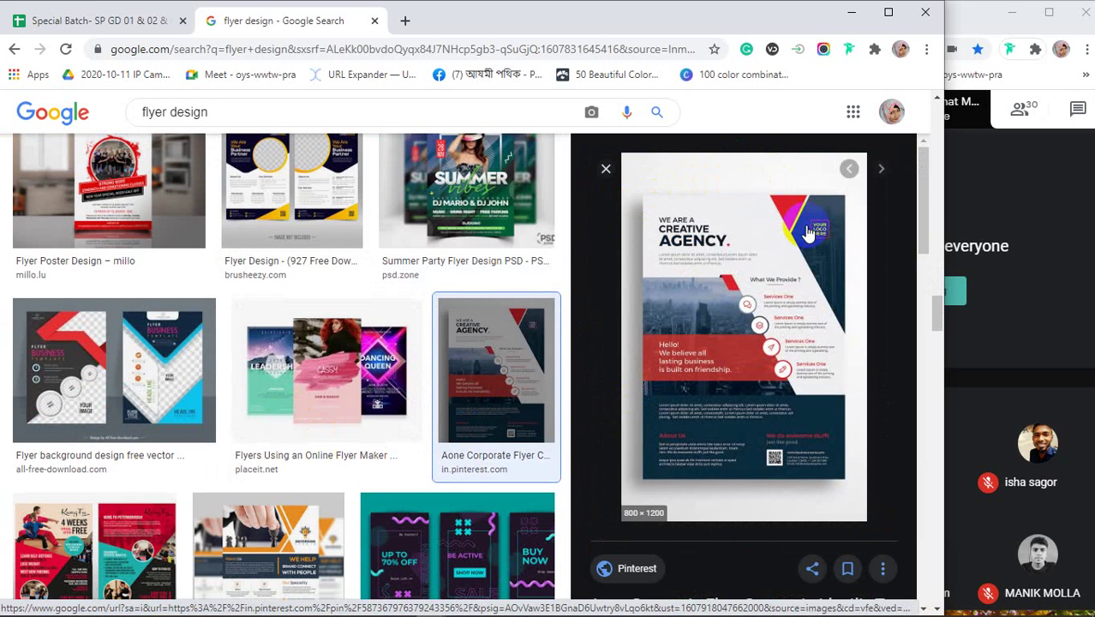
click(727, 460)
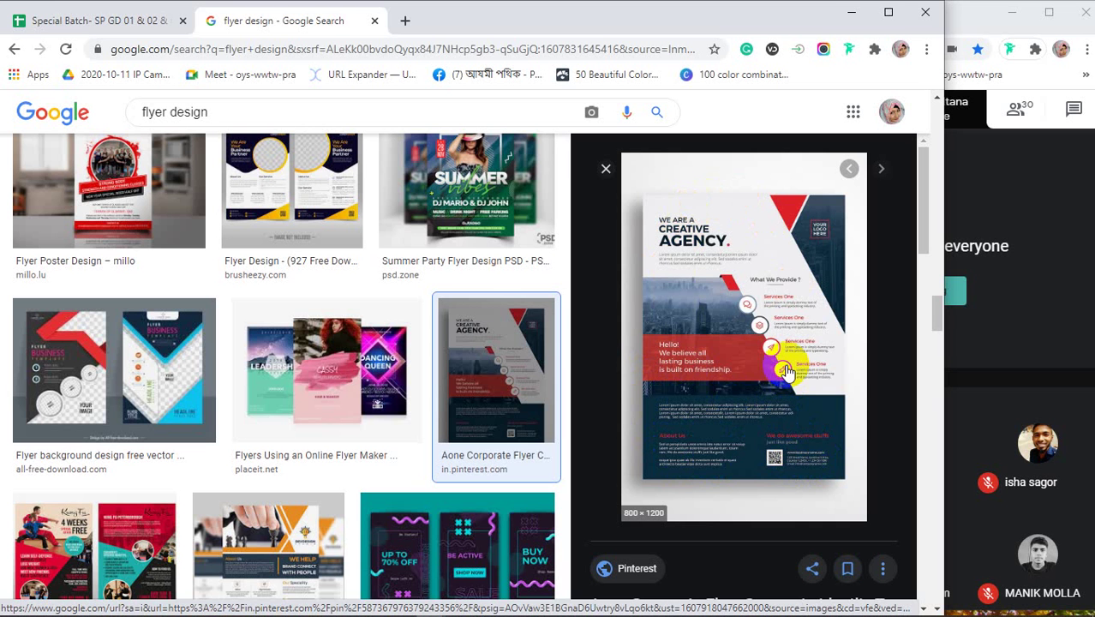
scroll(745, 377, up, 1)
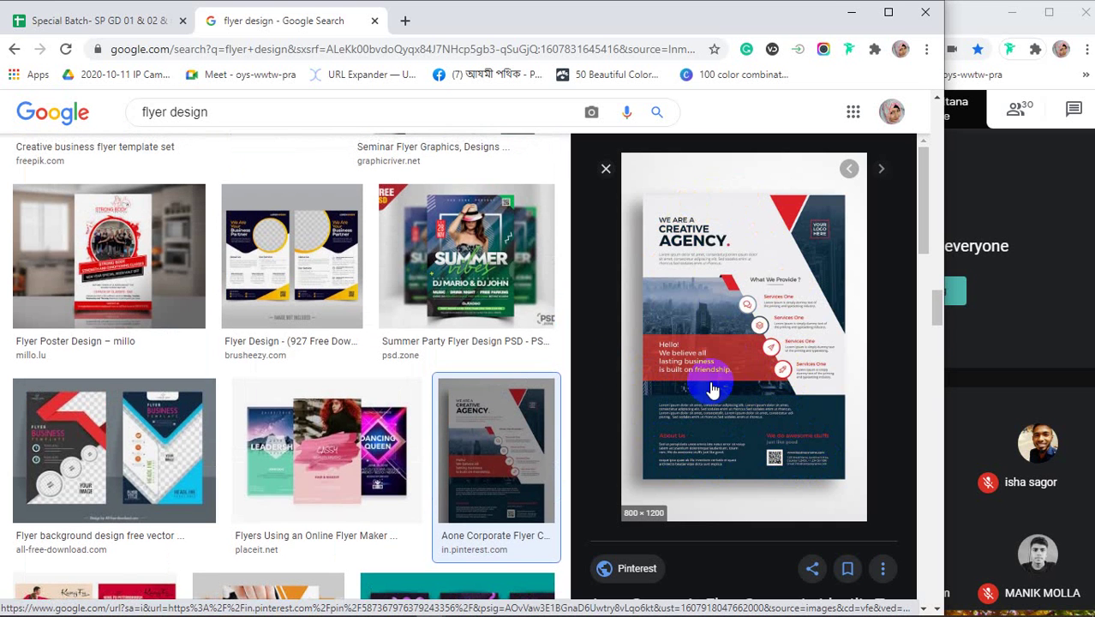
click(460, 239)
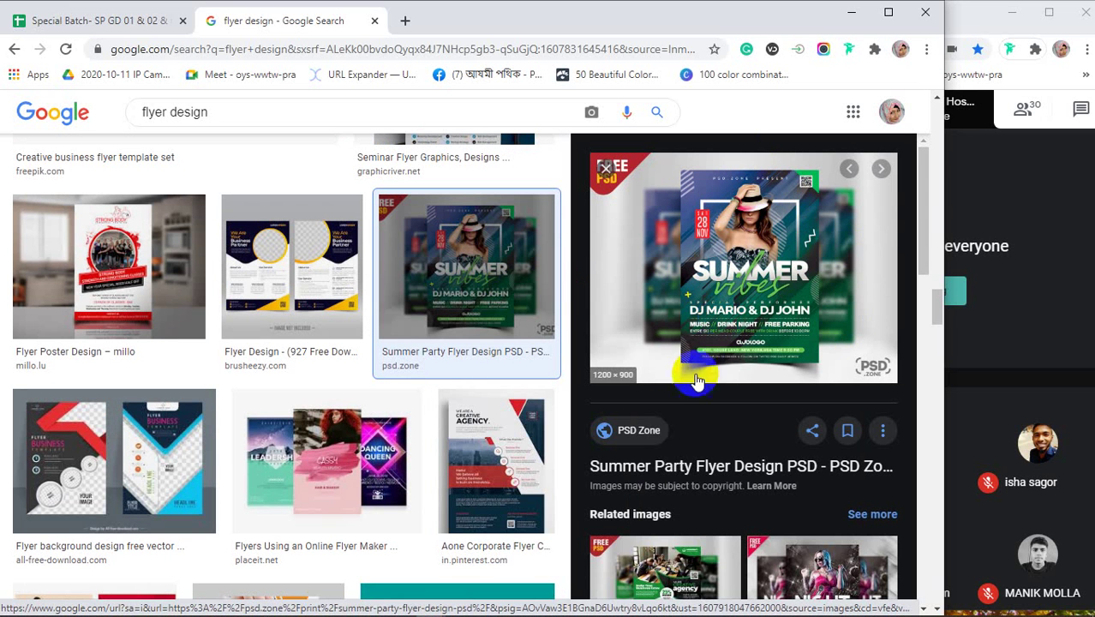
click(755, 480)
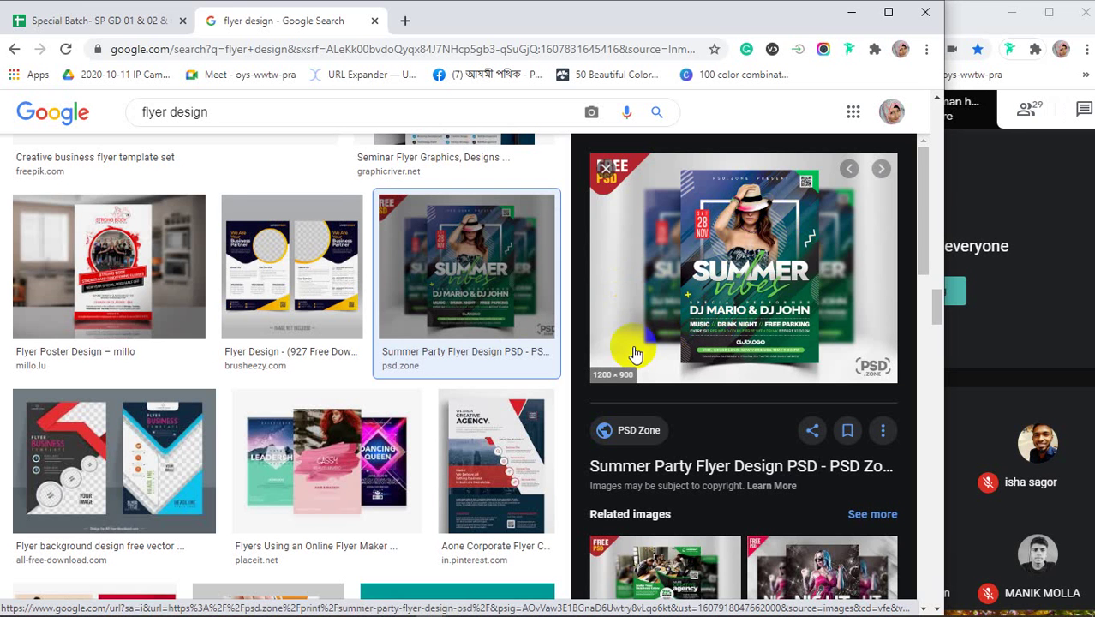
click(148, 314)
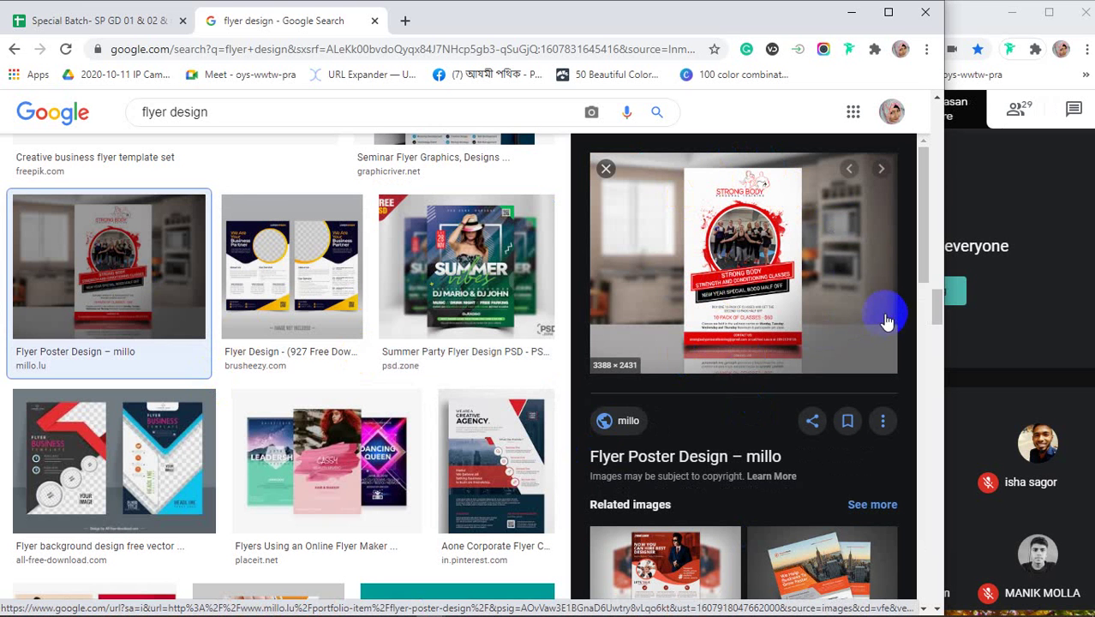
Preview the online flyer maker, Kung Fu leaflet, and black-and-yellow skyline business flyer.
scroll(282, 368, down, 1)
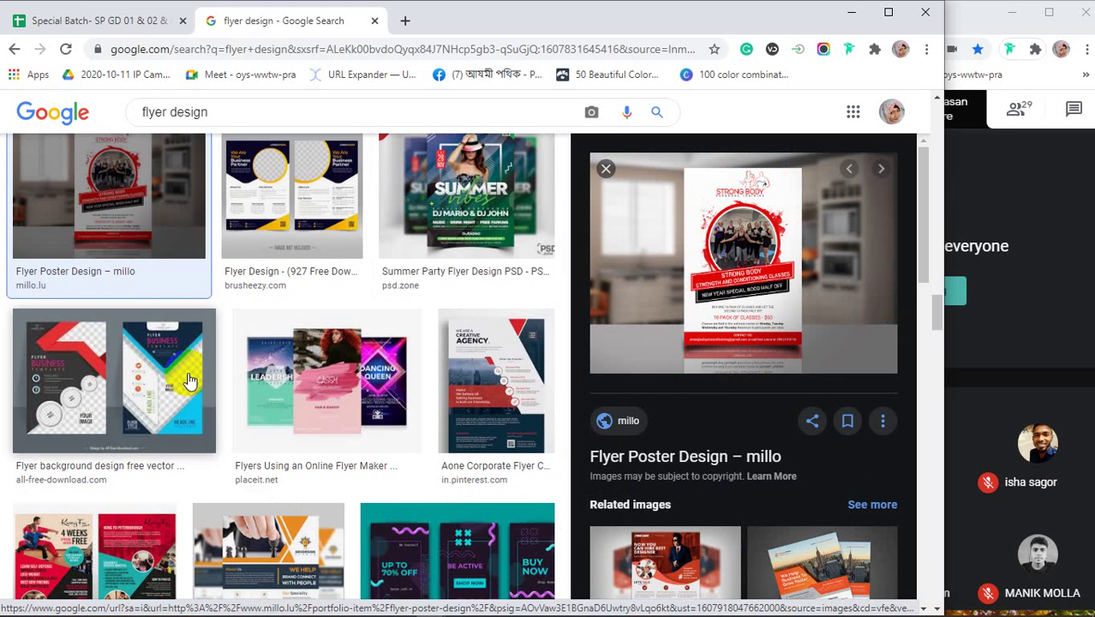
scroll(190, 380, down, 1)
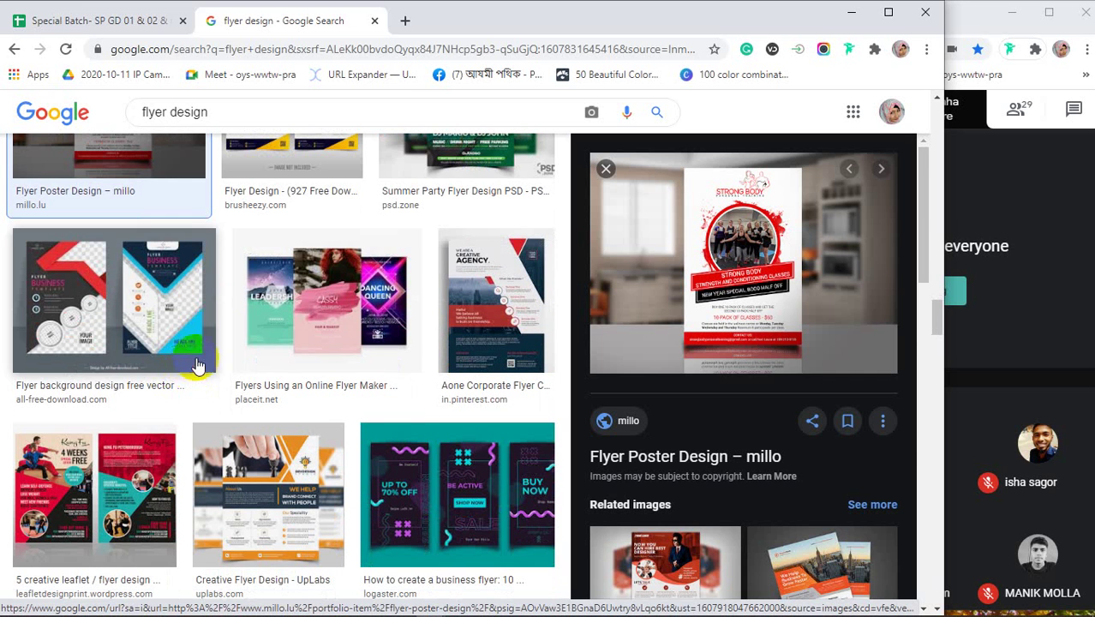
click(300, 300)
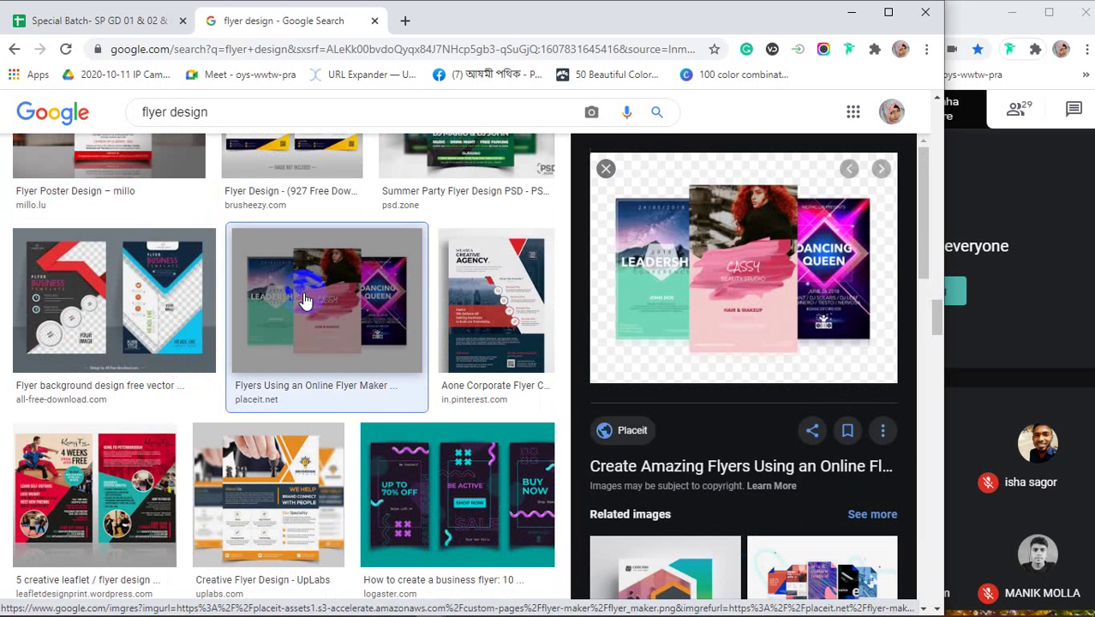
scroll(304, 300, down, 2)
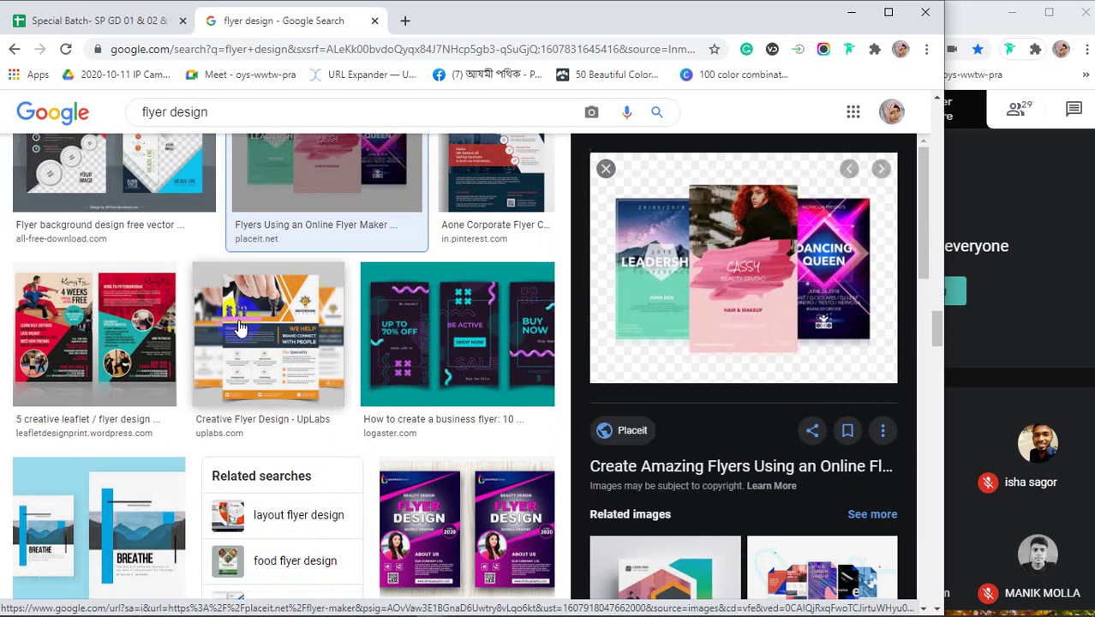
click(111, 337)
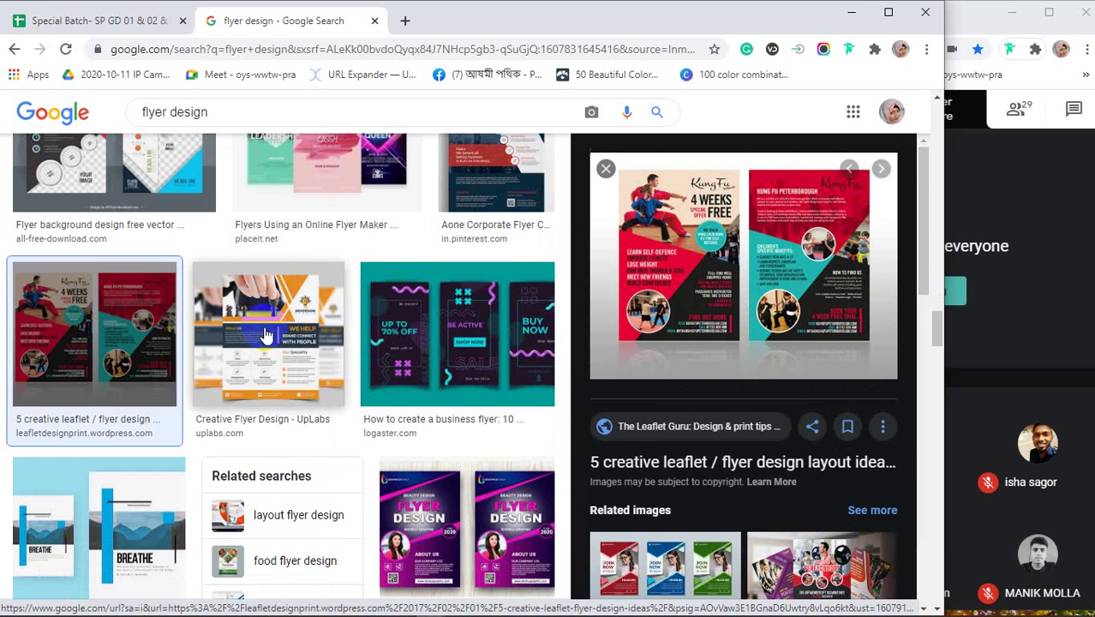
scroll(271, 332, up, 9)
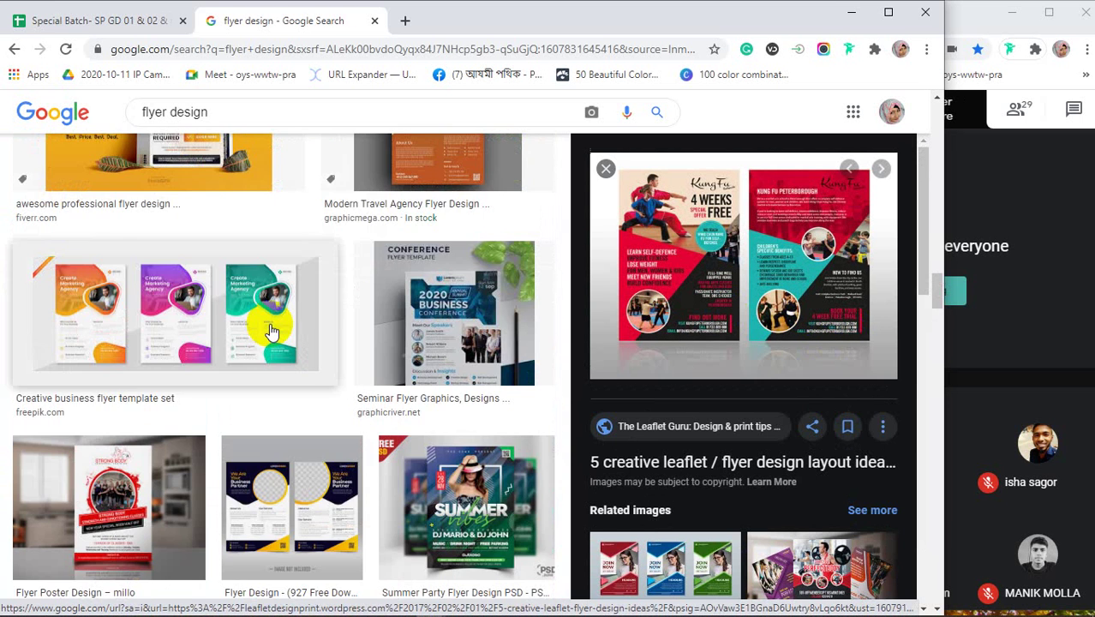
scroll(271, 332, up, 8)
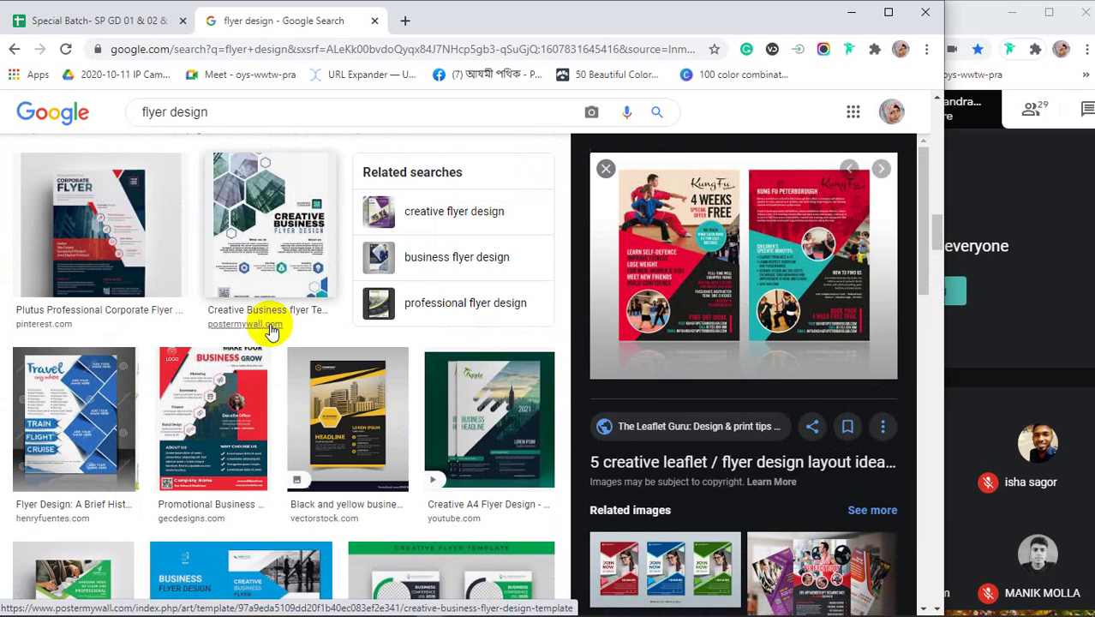
click(341, 420)
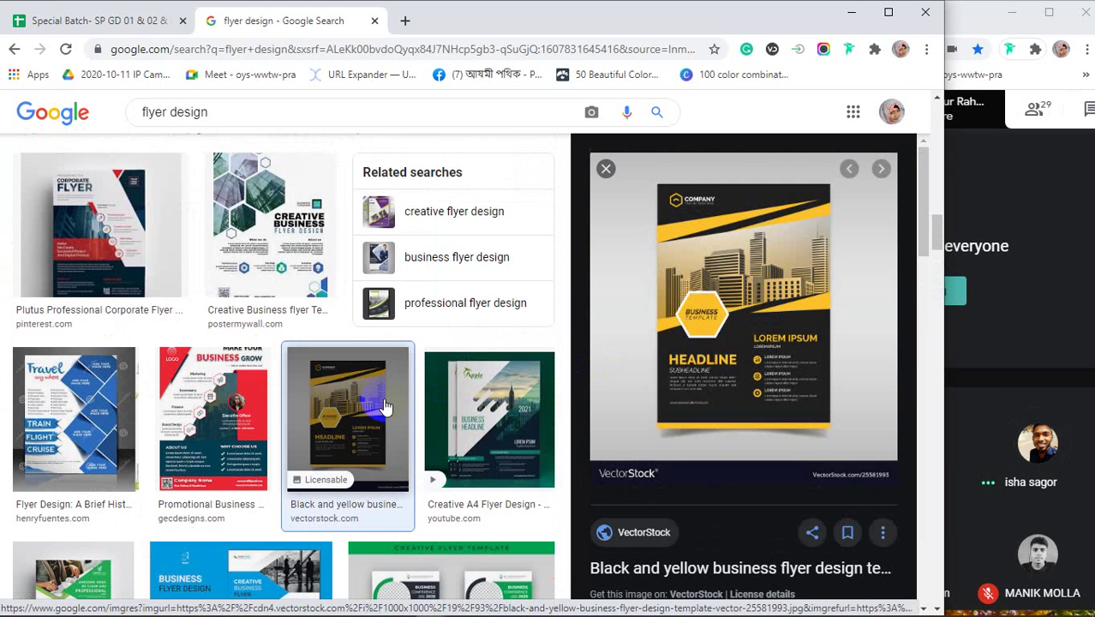
scroll(386, 406, down, 1)
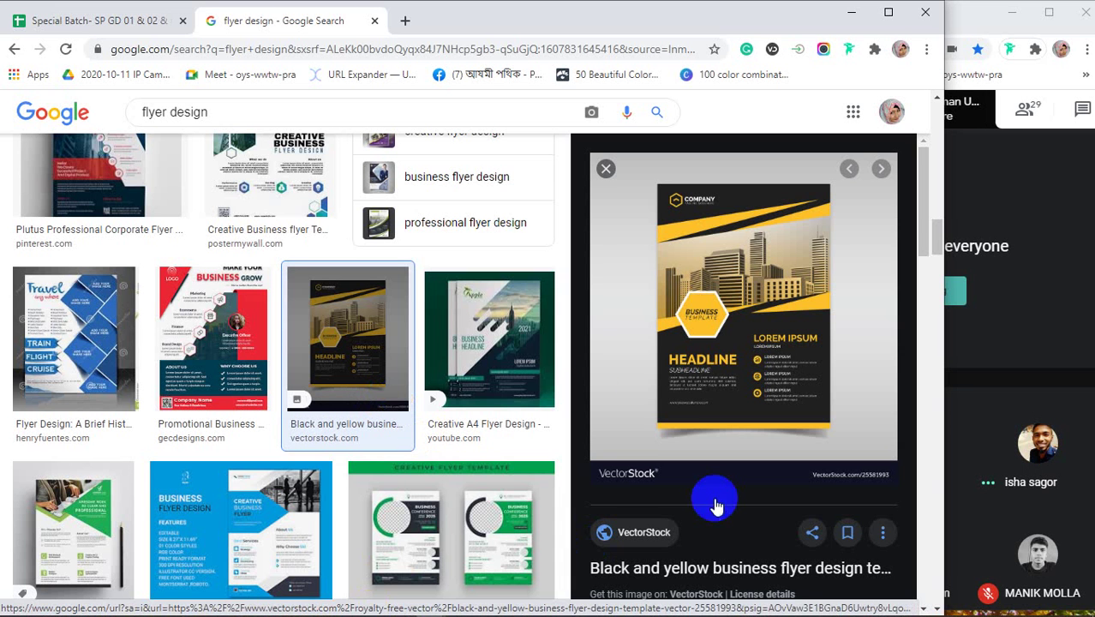
In a new tab, search 'movie poster design' and show its Images results.
click(405, 26)
text(m)
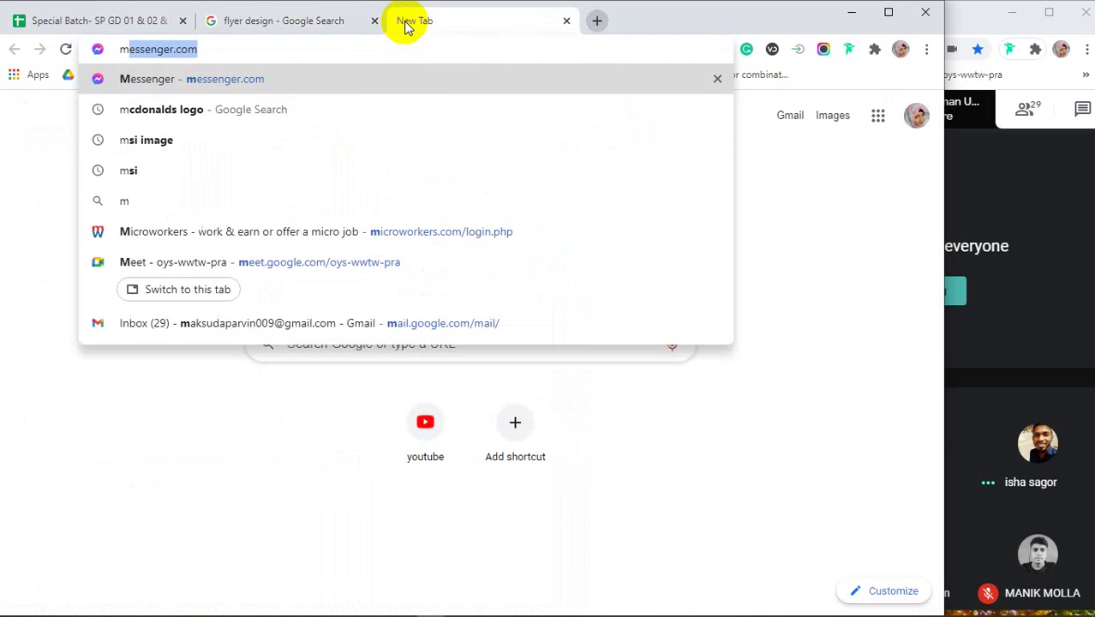
text(ovi)
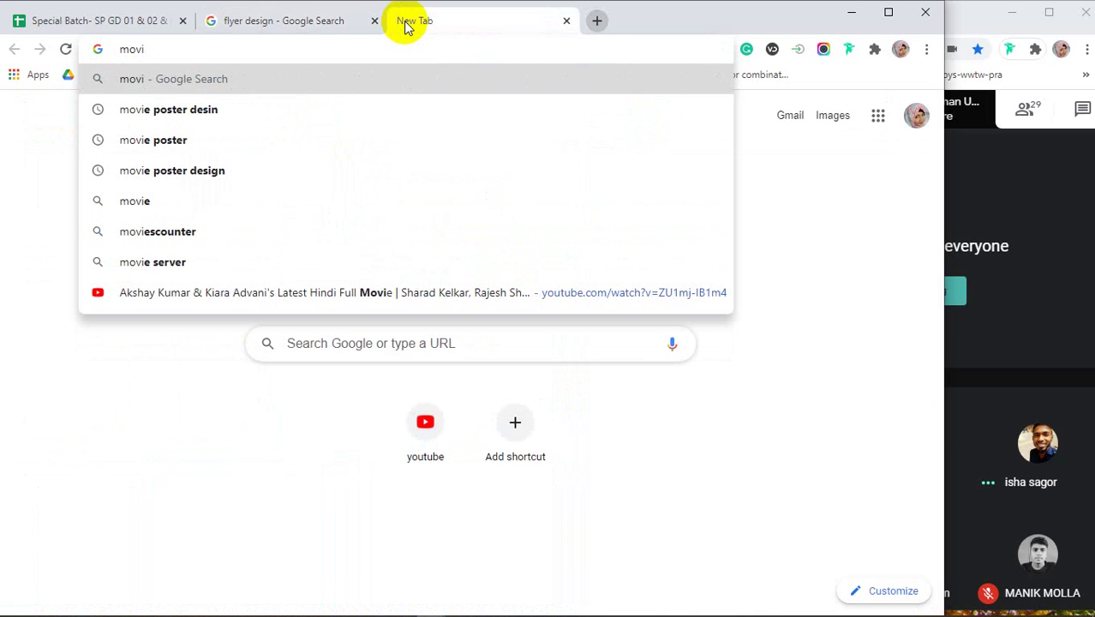
key(Down)
key(Return)
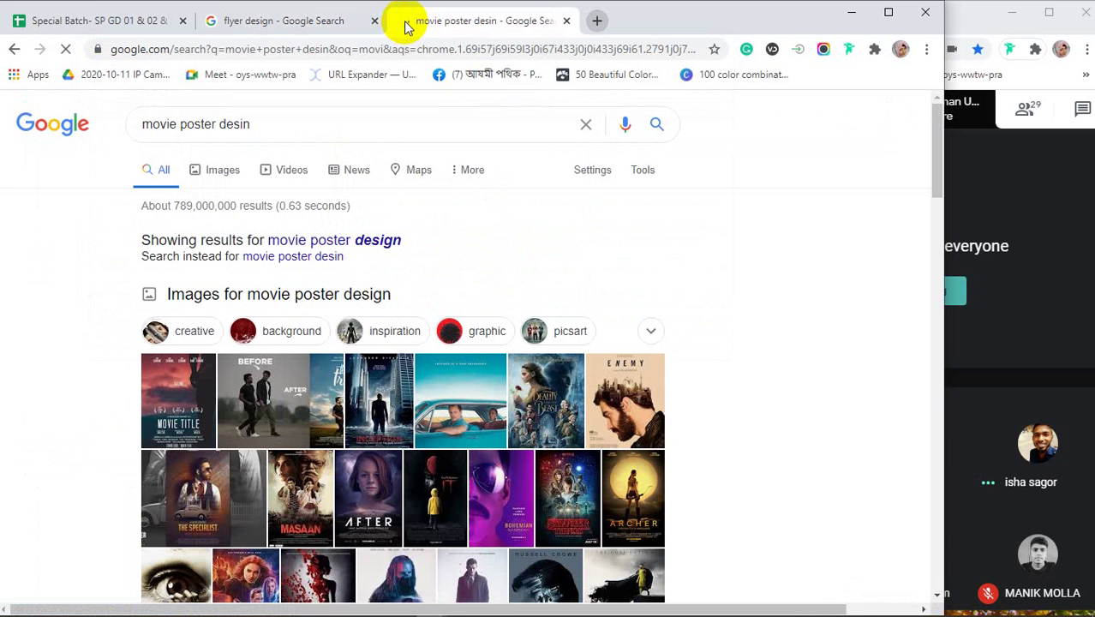
click(215, 172)
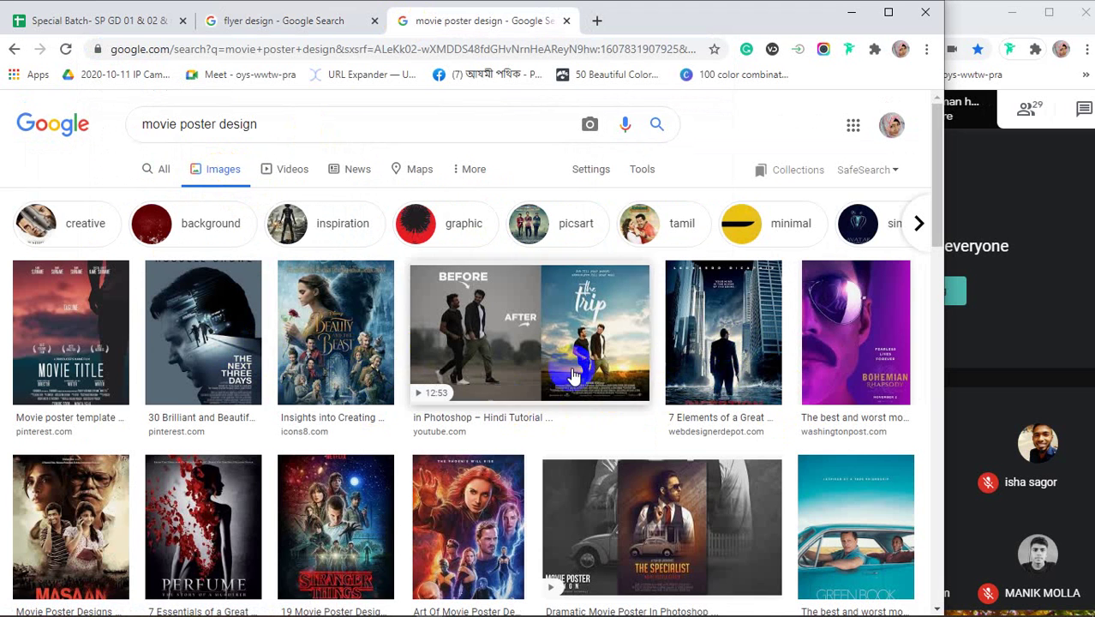
Preview the Movie poster template image and scroll through more results.
click(73, 352)
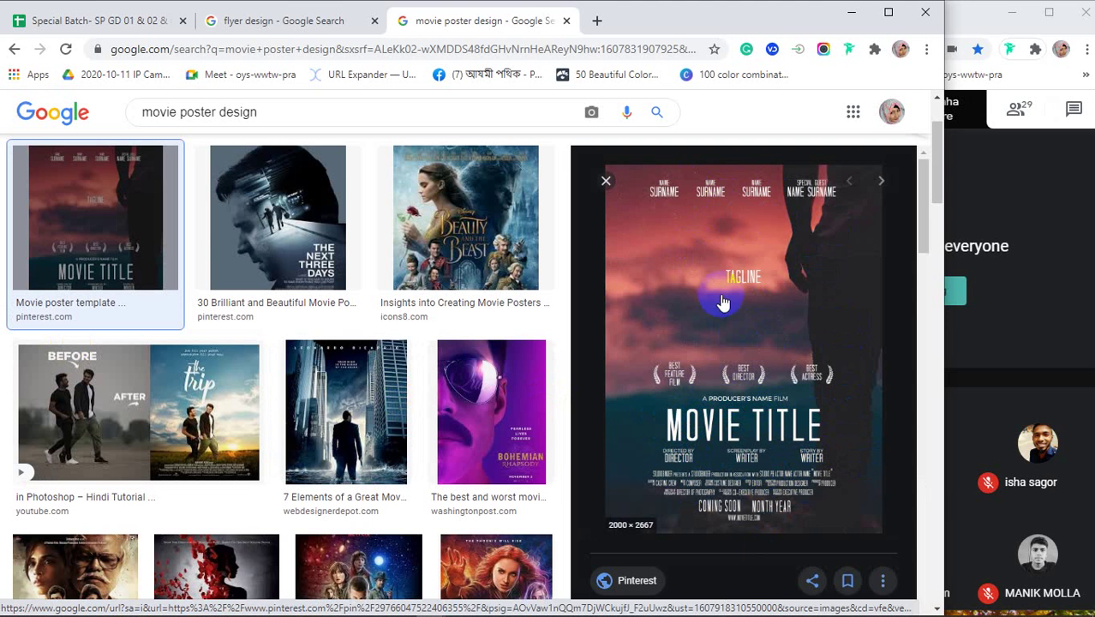
scroll(722, 266, down, 5)
scroll(722, 301, down, 6)
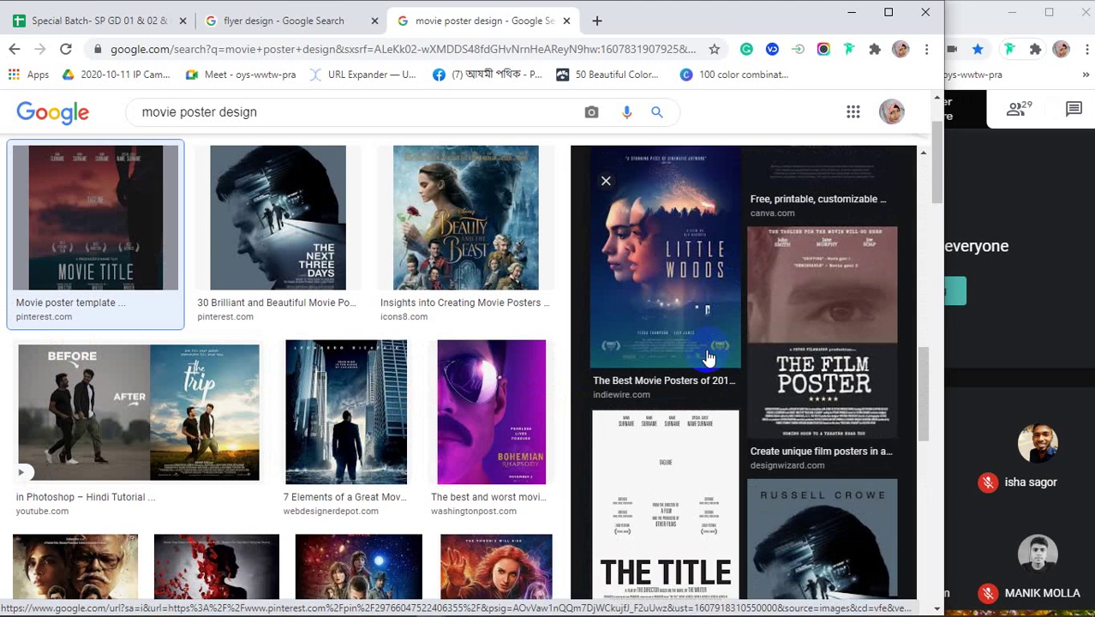
scroll(716, 334, down, 2)
scroll(444, 404, down, 3)
scroll(443, 404, down, 7)
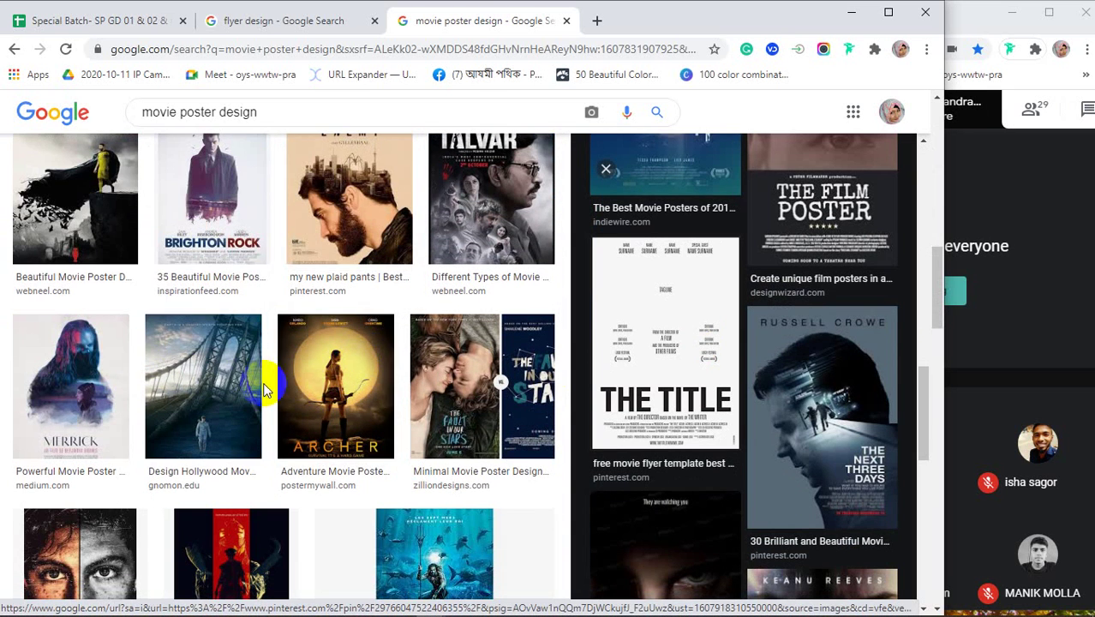
scroll(265, 386, down, 3)
click(261, 20)
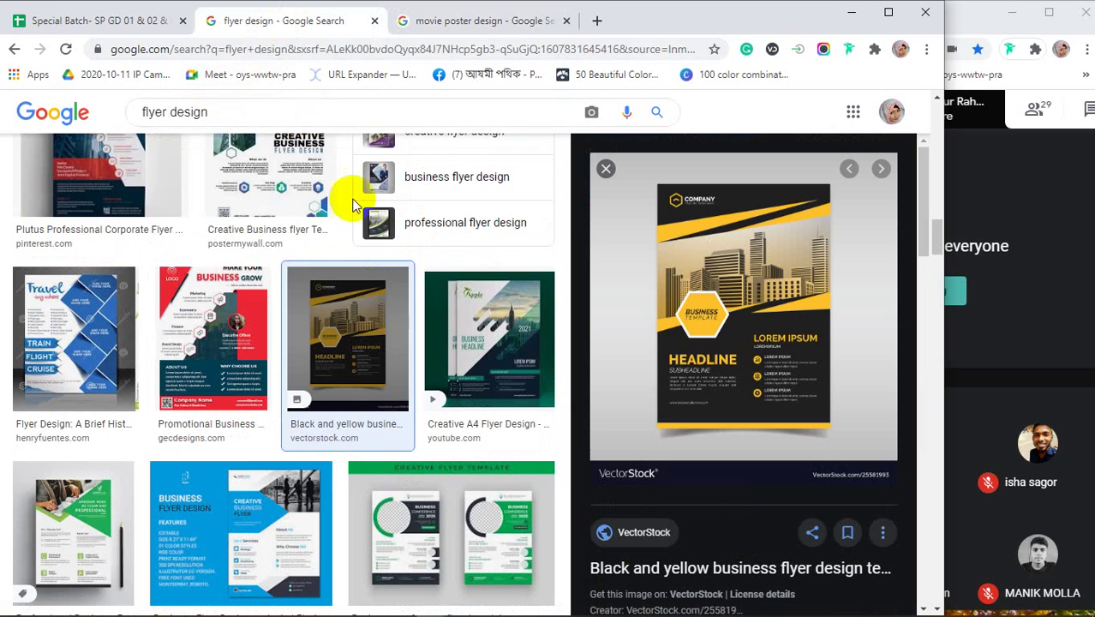
scroll(374, 390, up, 3)
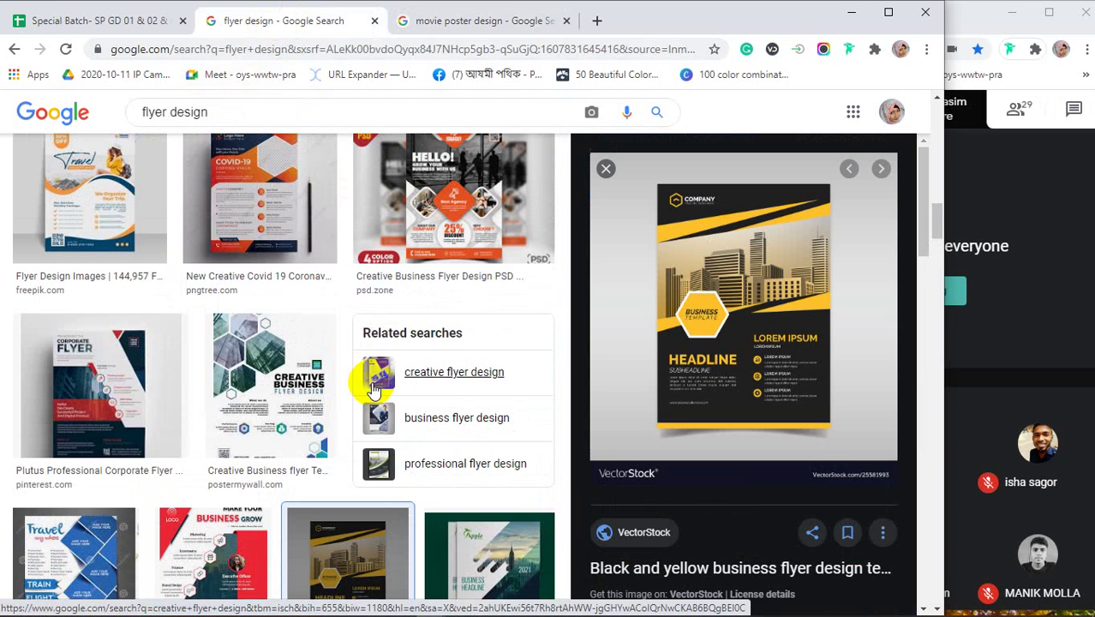
scroll(276, 355, up, 10)
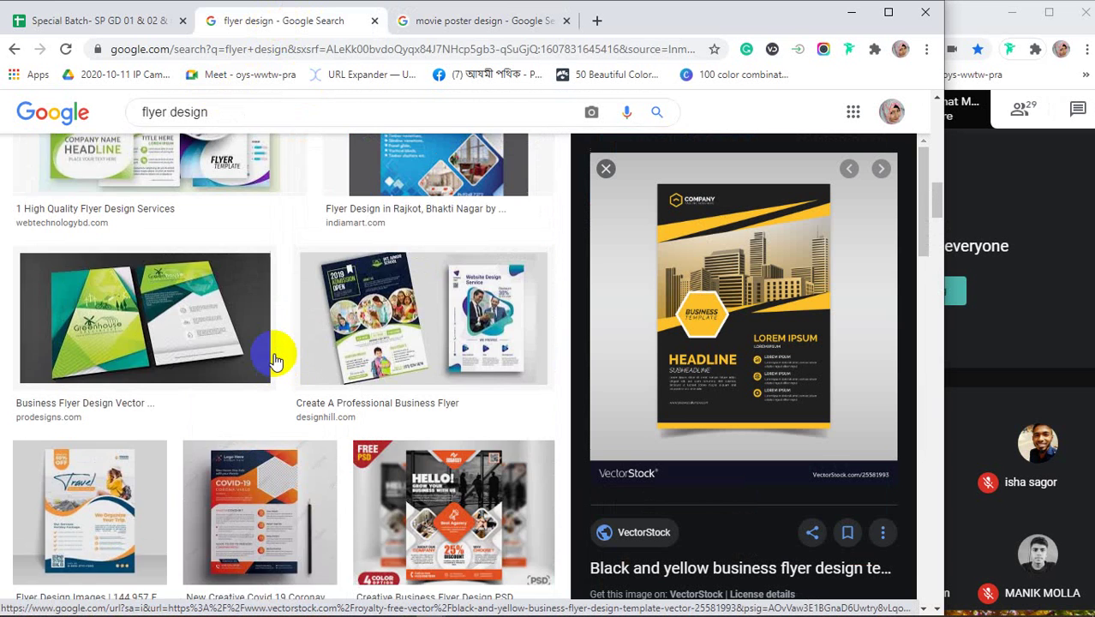
scroll(276, 355, up, 8)
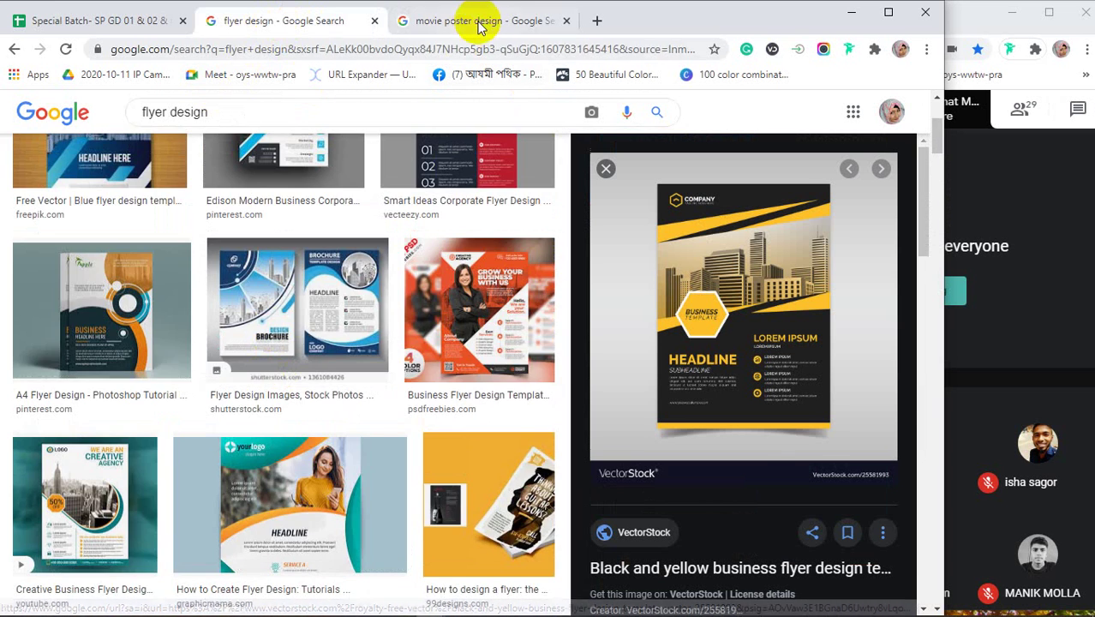
click(463, 22)
Change the query to 'poster design' and run the image search.
click(215, 111)
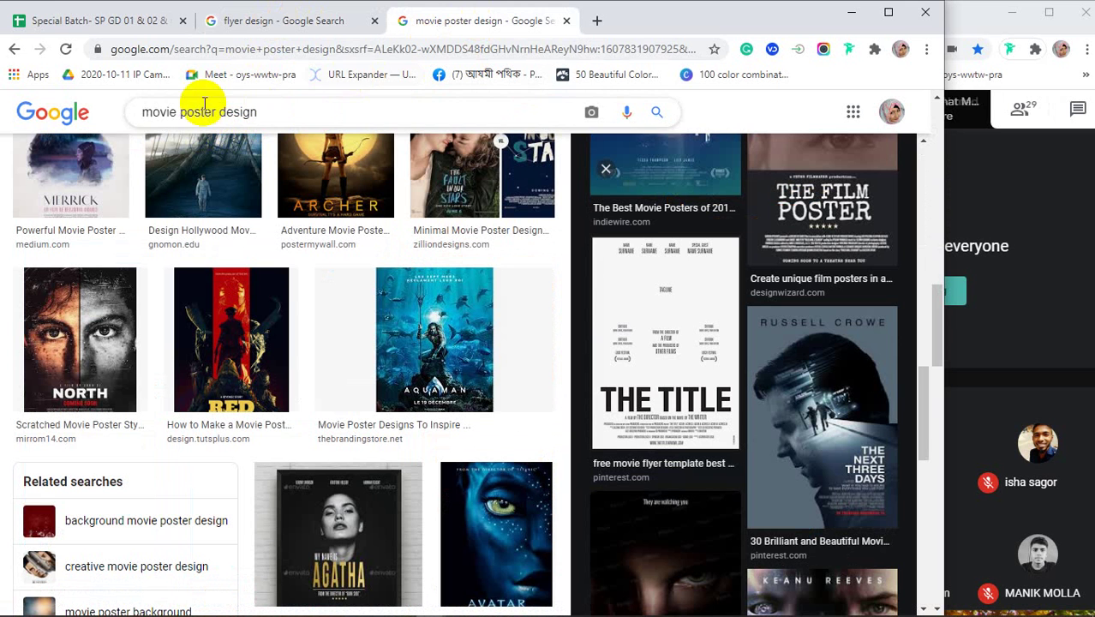
double_click(158, 115)
key(BackSpace)
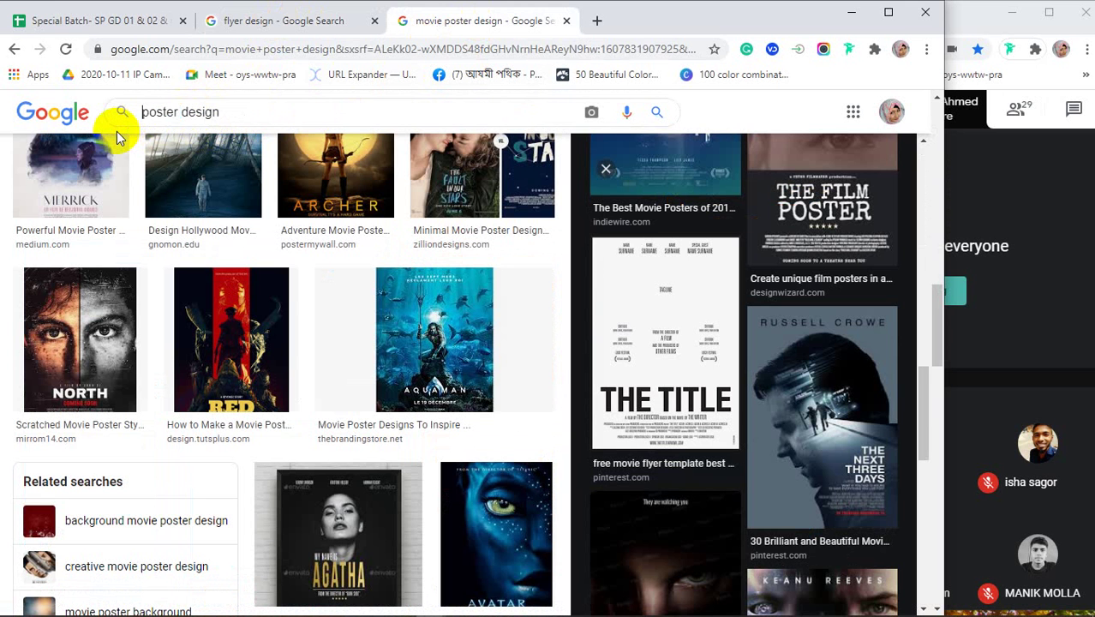
click(117, 139)
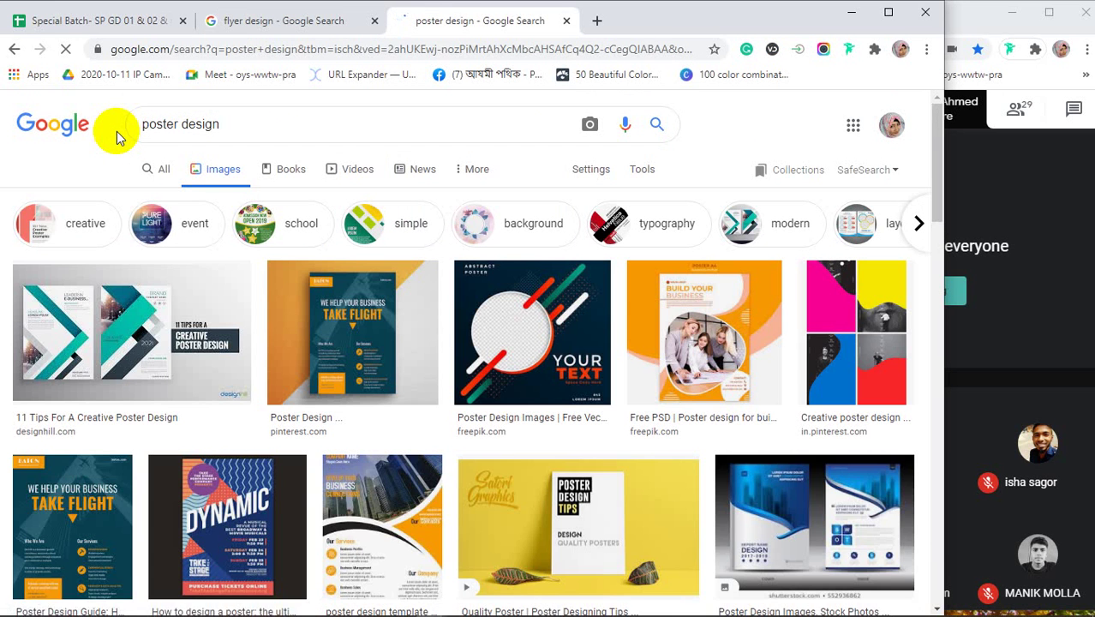
Preview the sunglasses poster ideas image, then the University Open Day poster.
scroll(166, 358, down, 3)
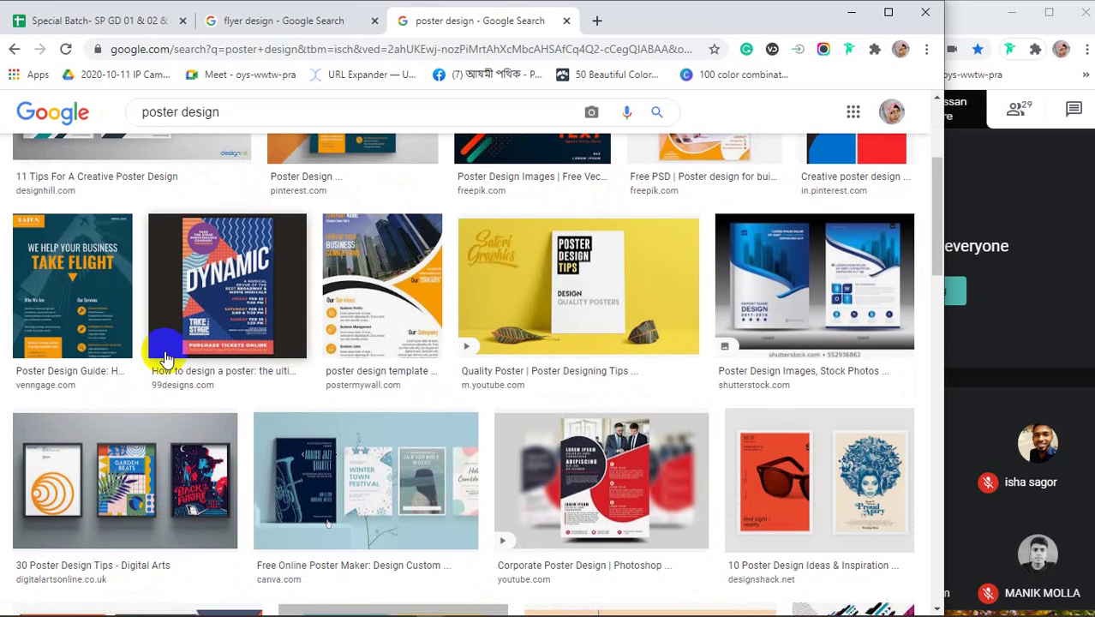
scroll(166, 358, down, 2)
click(839, 315)
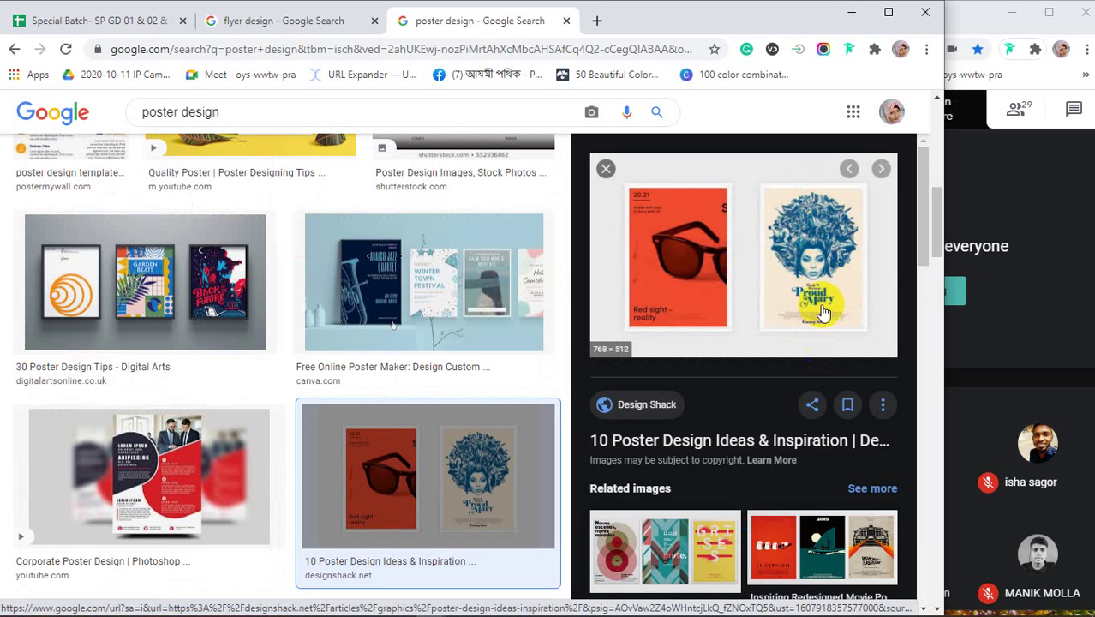
scroll(819, 326, down, 5)
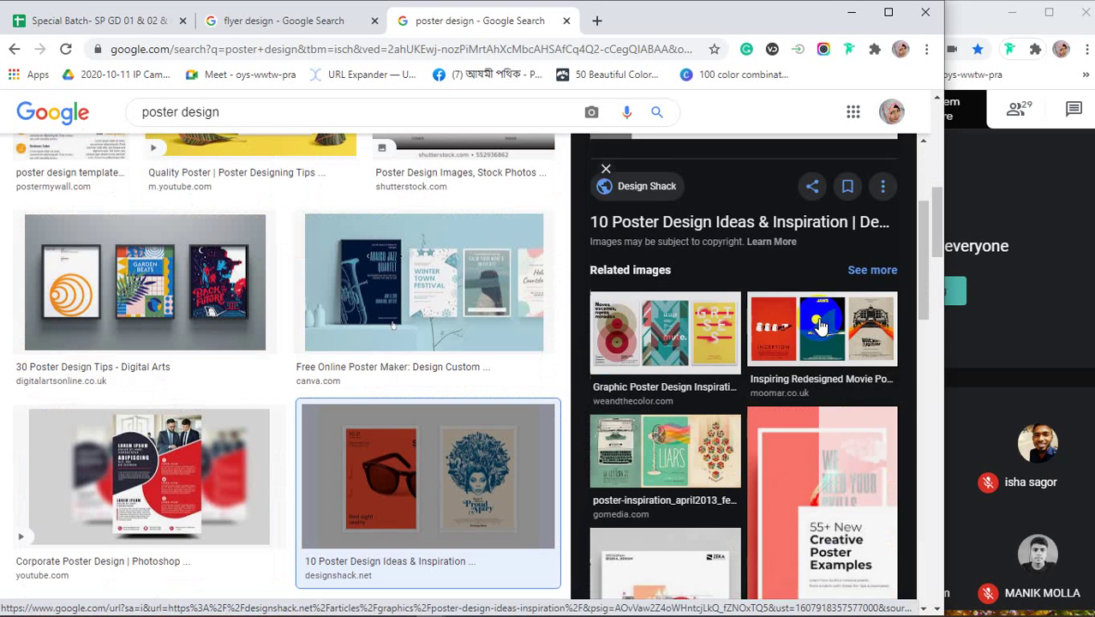
scroll(675, 386, down, 3)
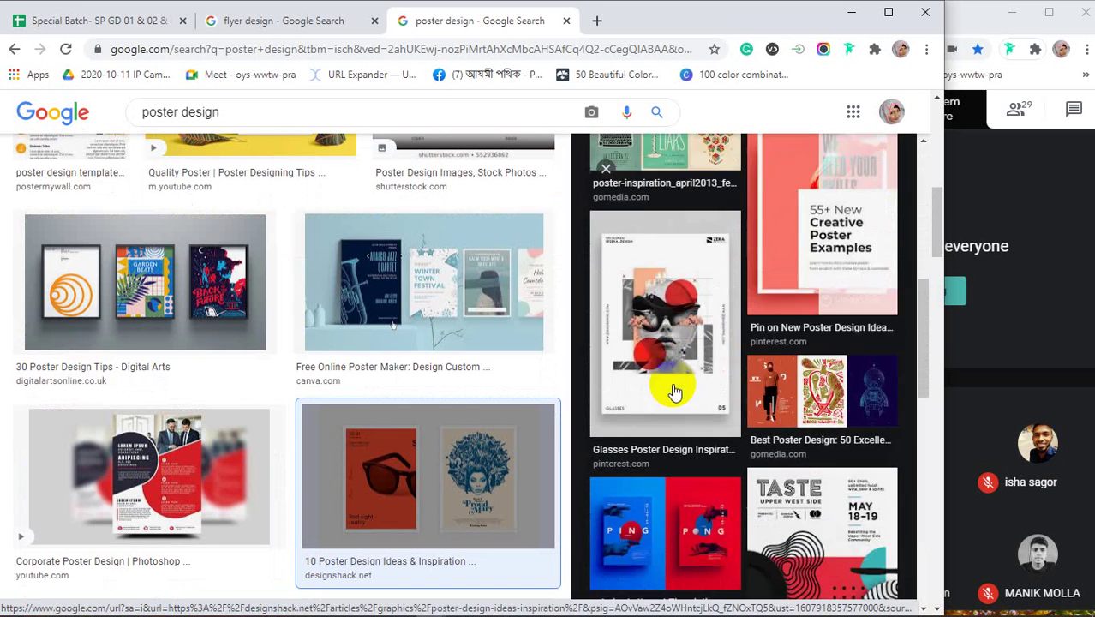
scroll(315, 351, down, 2)
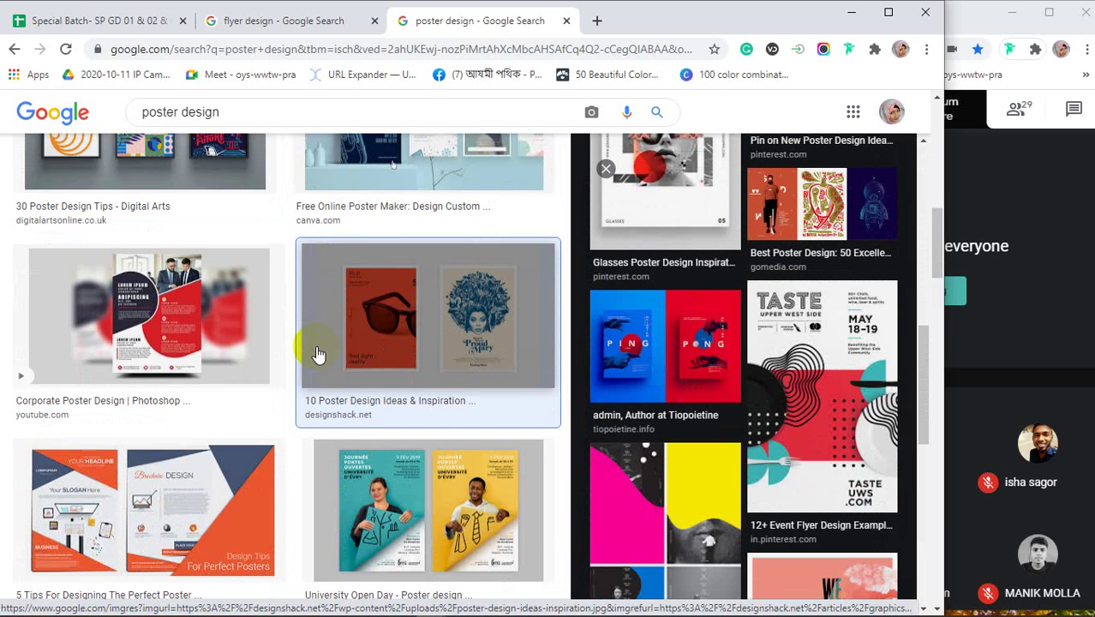
scroll(316, 352, down, 3)
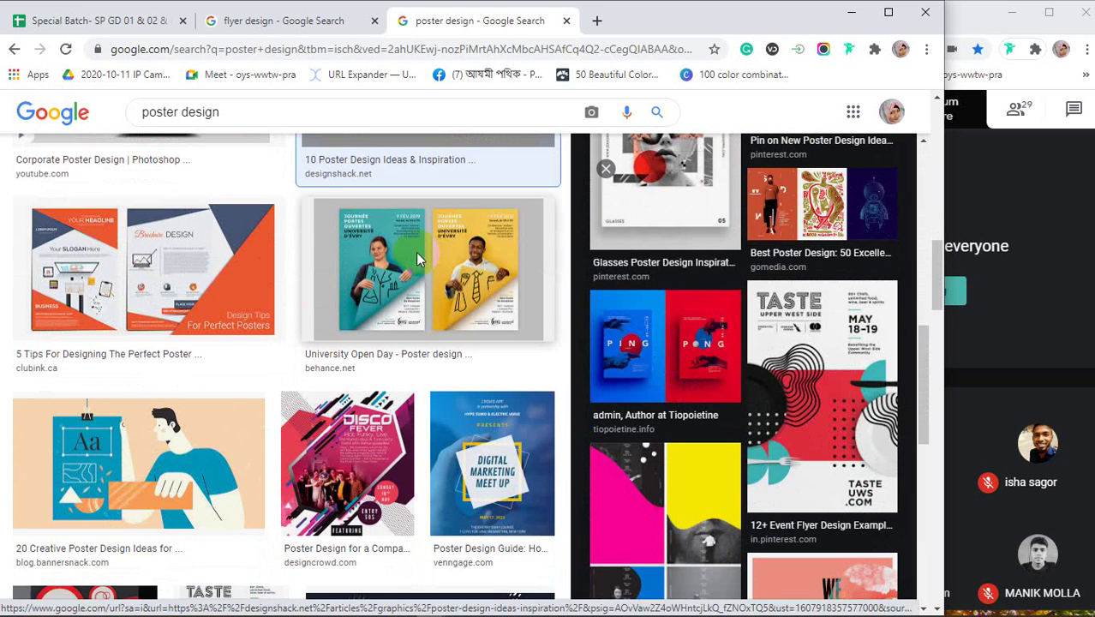
click(418, 260)
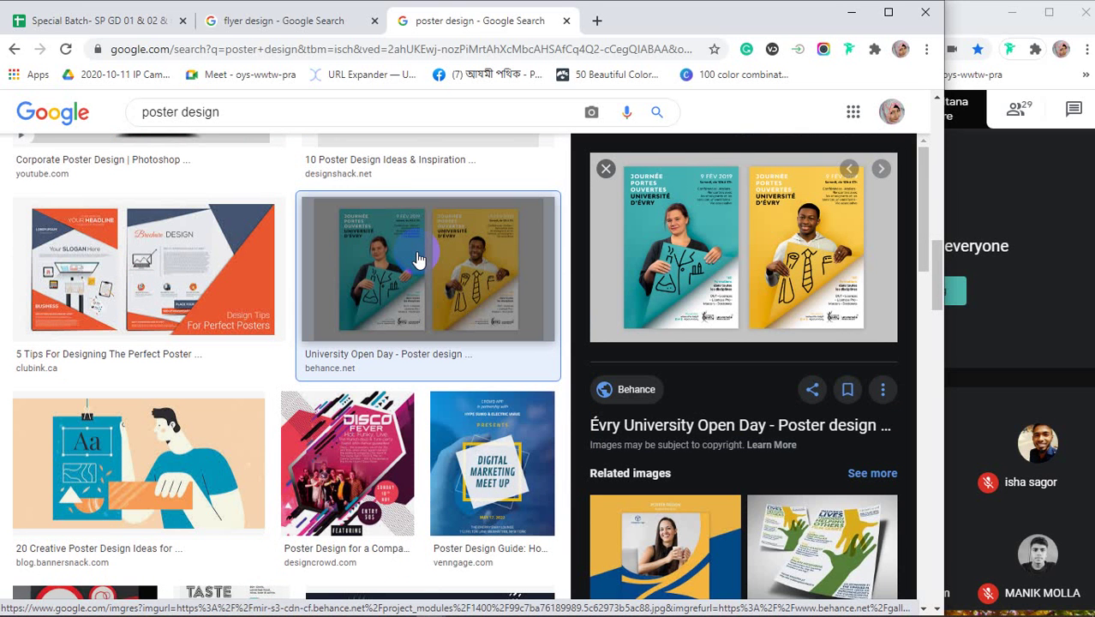
scroll(418, 259, down, 5)
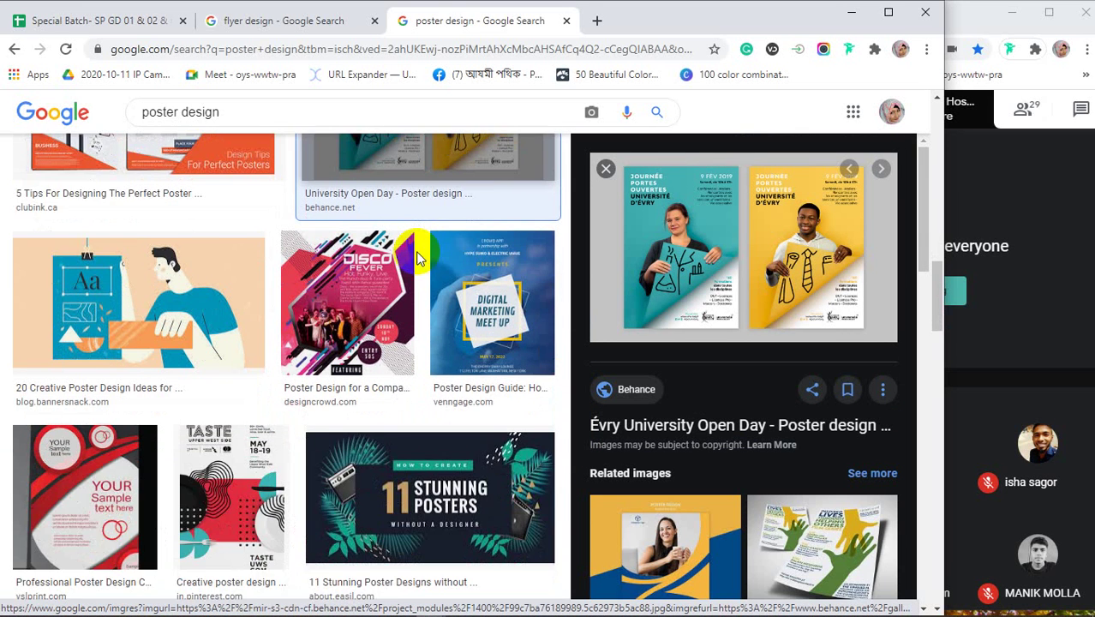
scroll(418, 259, down, 1)
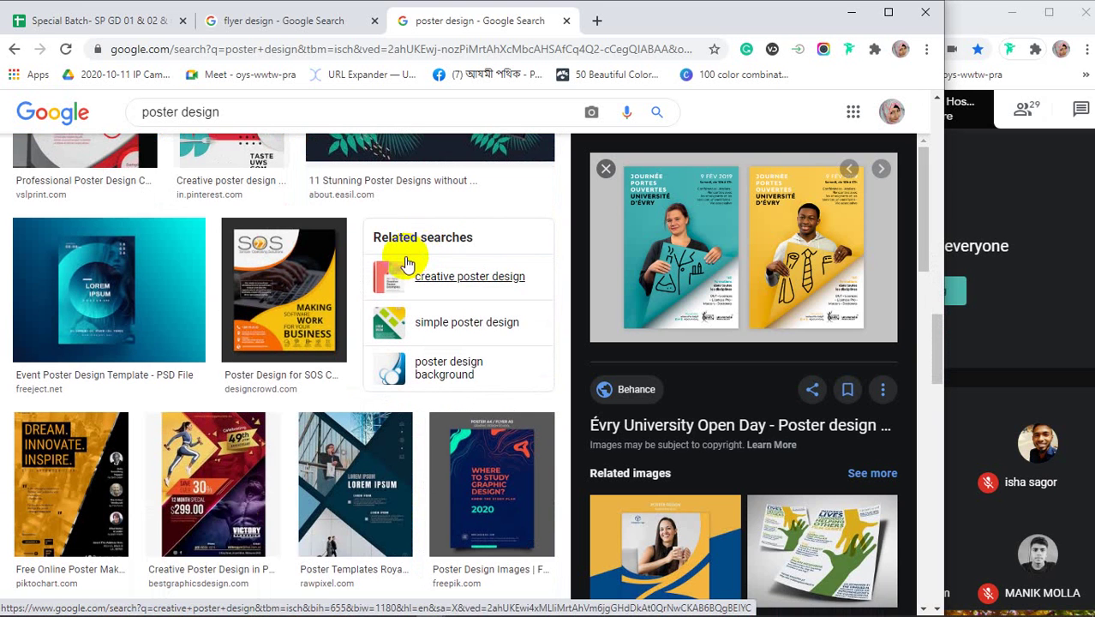
Preview the Event Poster Design Template and enlarge its related blue LOREM IPSUM poster.
click(152, 287)
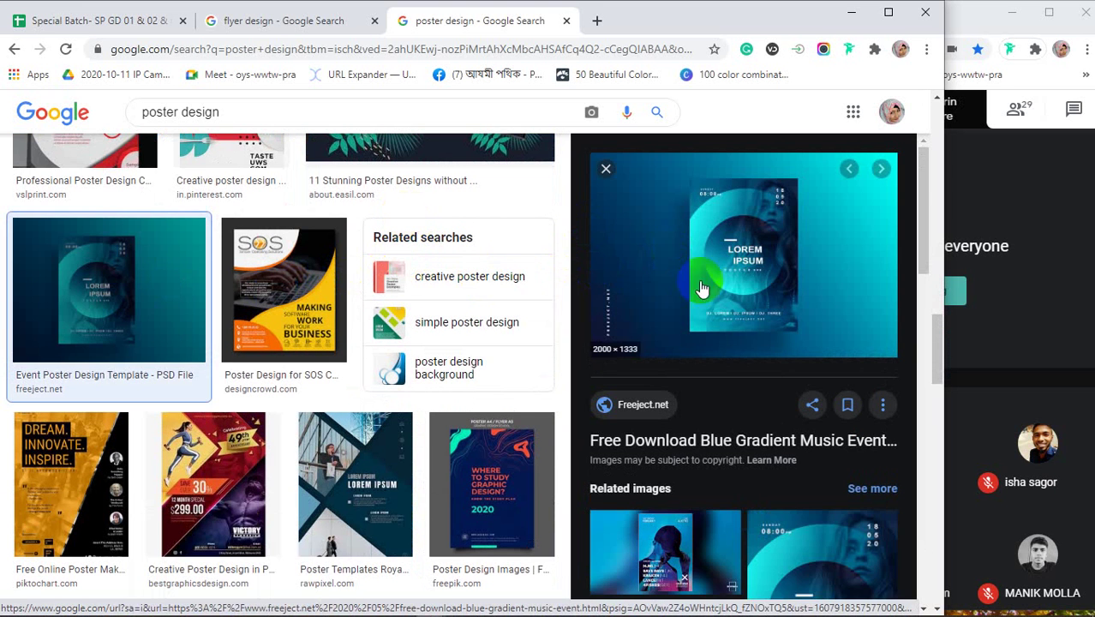
scroll(758, 296, down, 2)
click(816, 460)
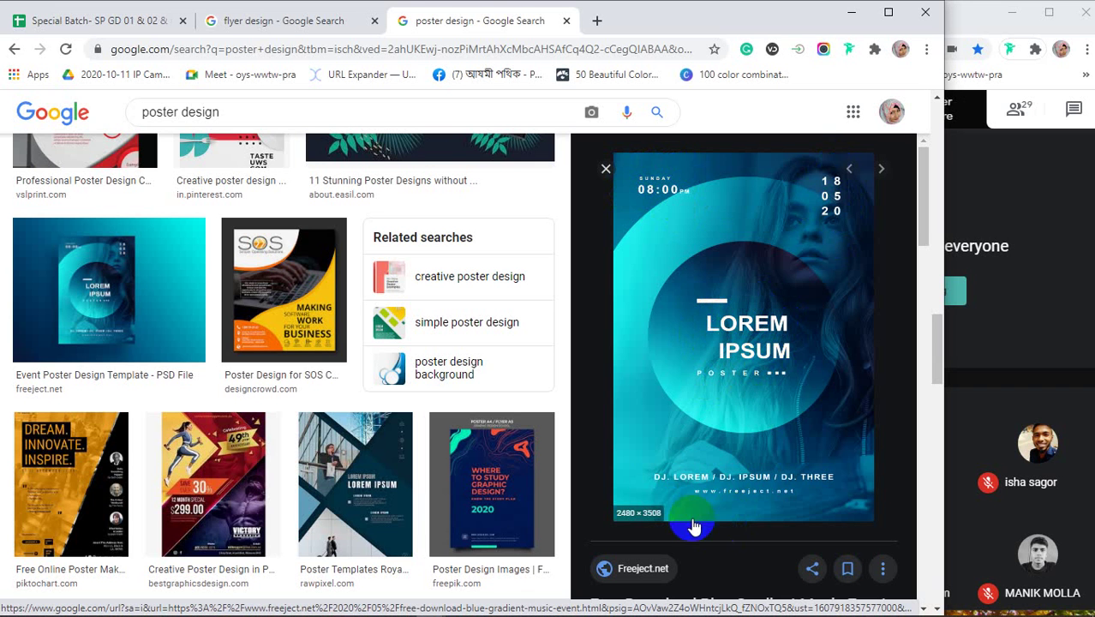
click(653, 474)
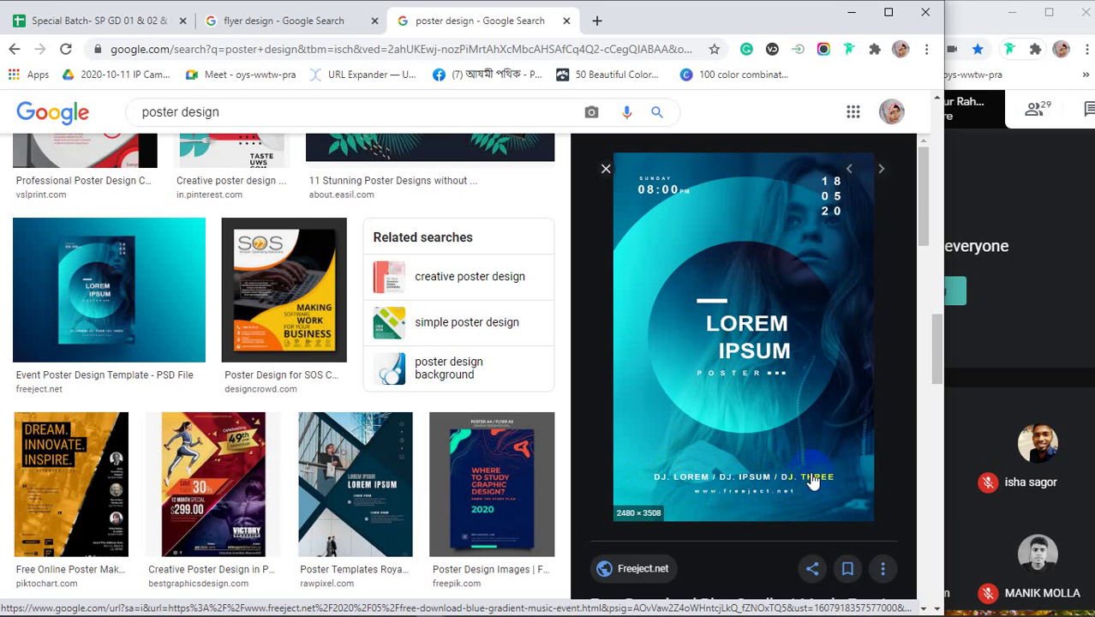
Scroll the related images and preview the Music Event poster.
scroll(814, 481, down, 5)
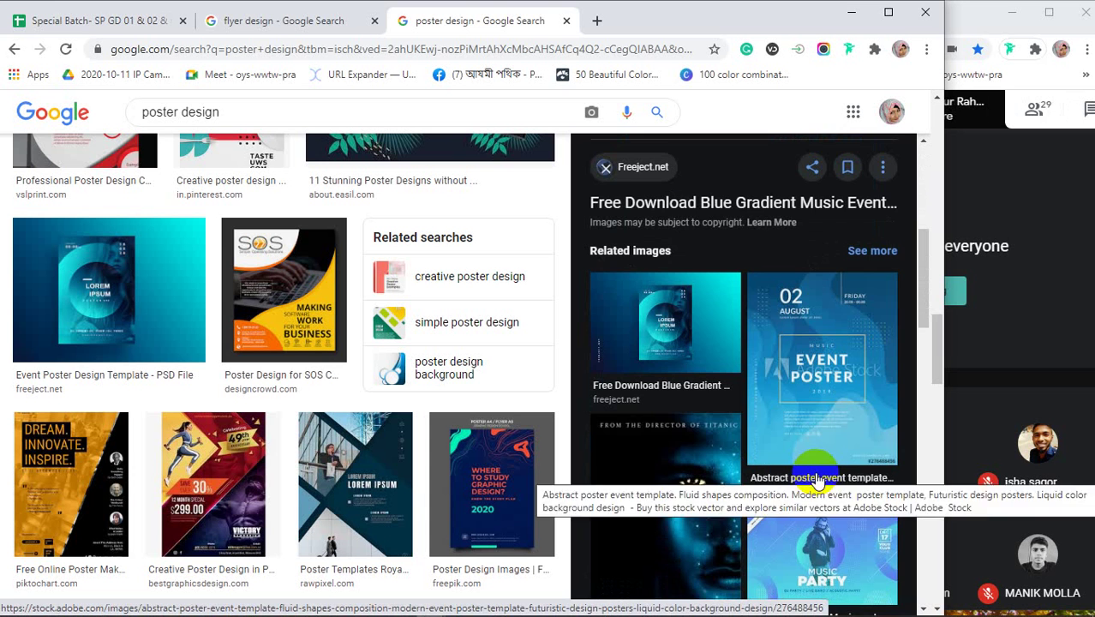
scroll(817, 481, down, 4)
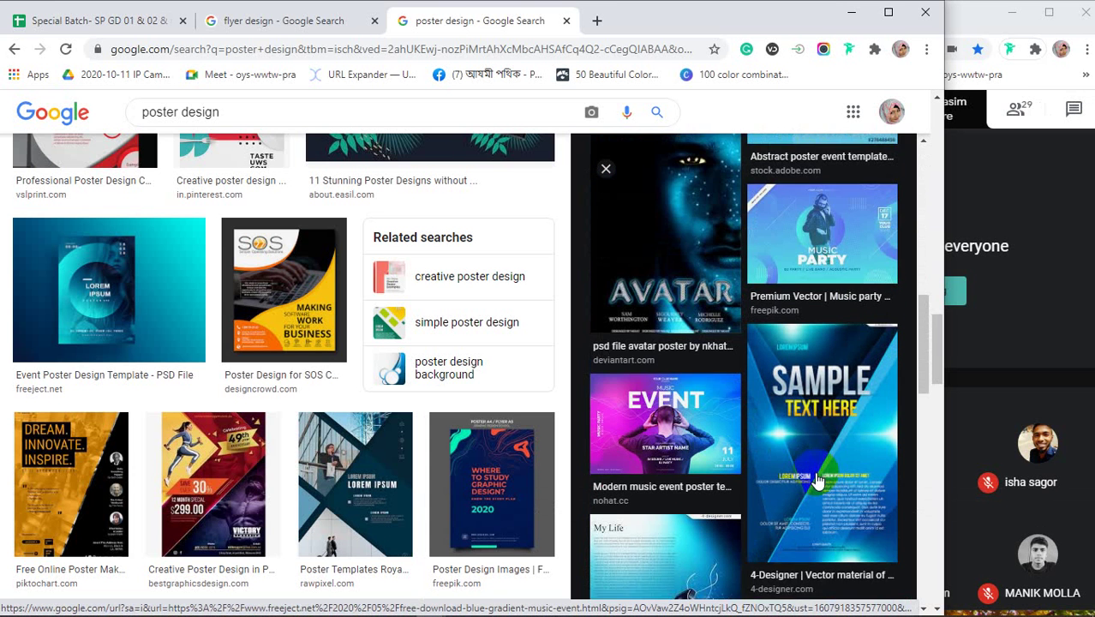
scroll(816, 482, down, 2)
scroll(816, 482, down, 2)
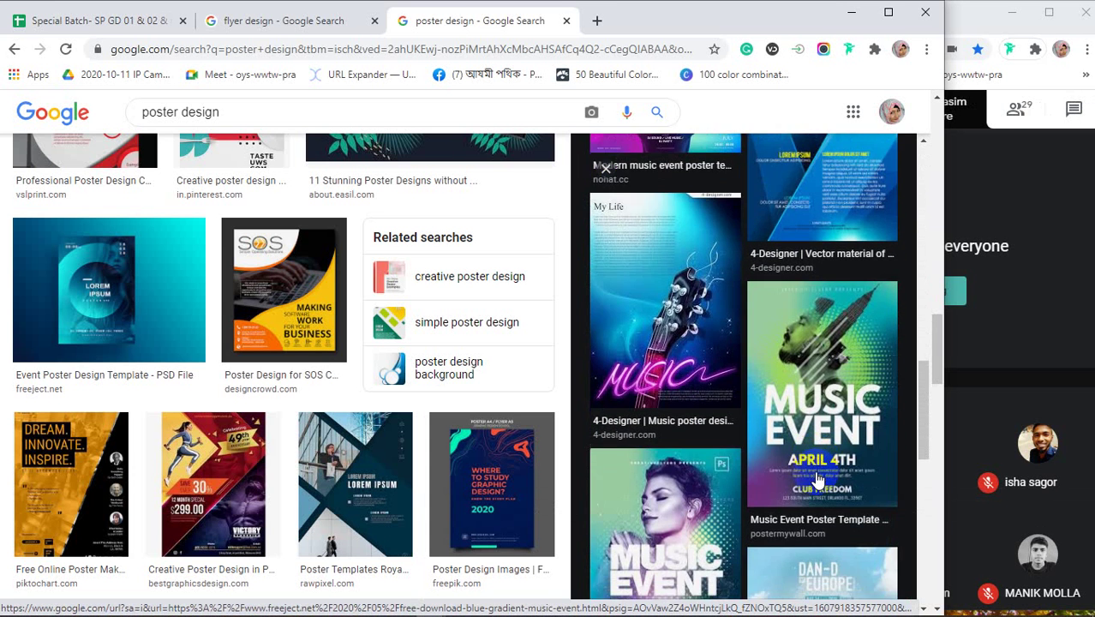
scroll(816, 481, down, 2)
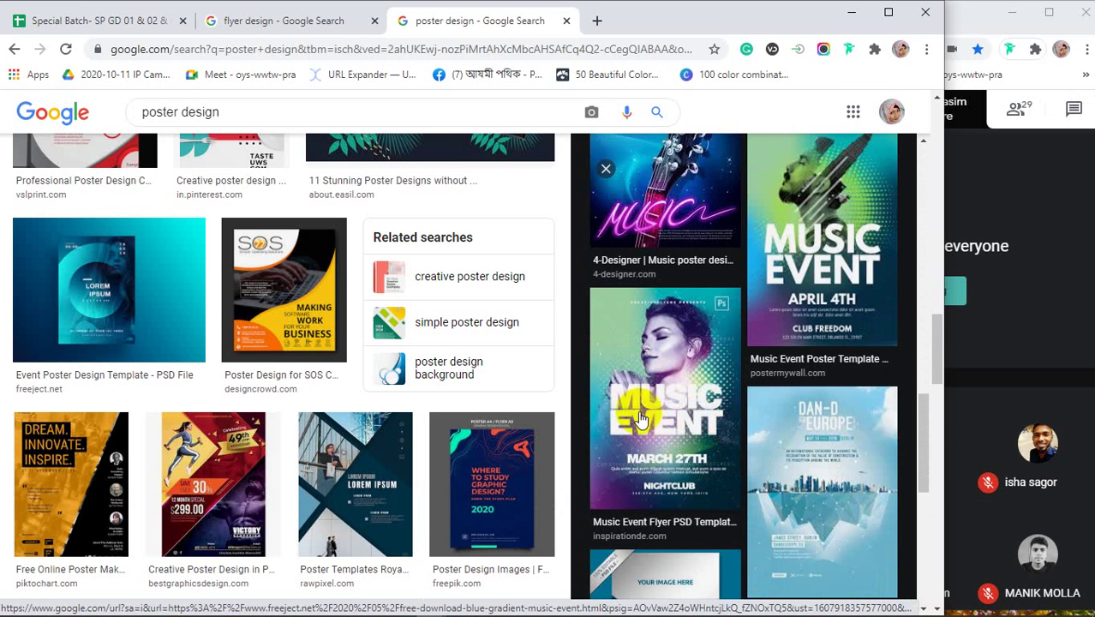
click(706, 377)
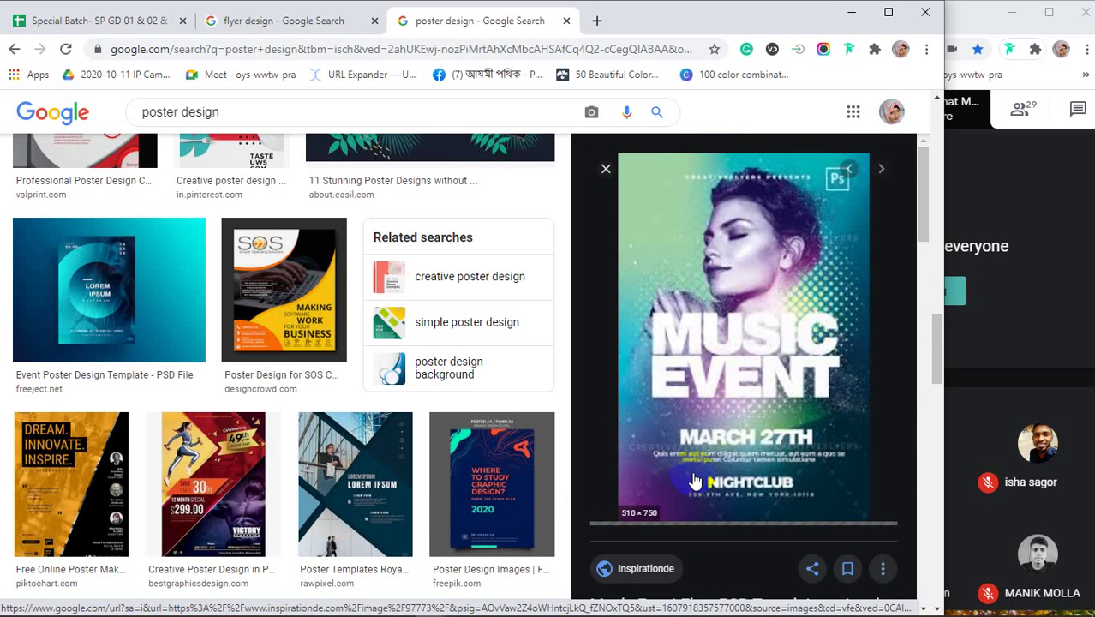
Preview the Freelance Poster Designers image, then minimize the Chrome window.
scroll(317, 369, down, 1)
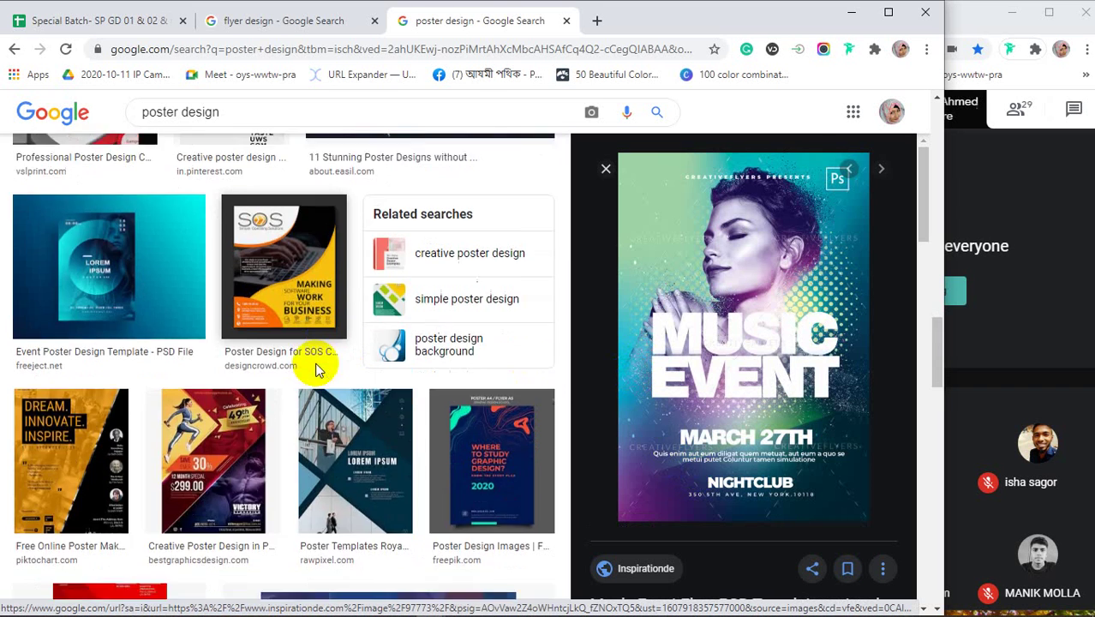
scroll(317, 368, down, 3)
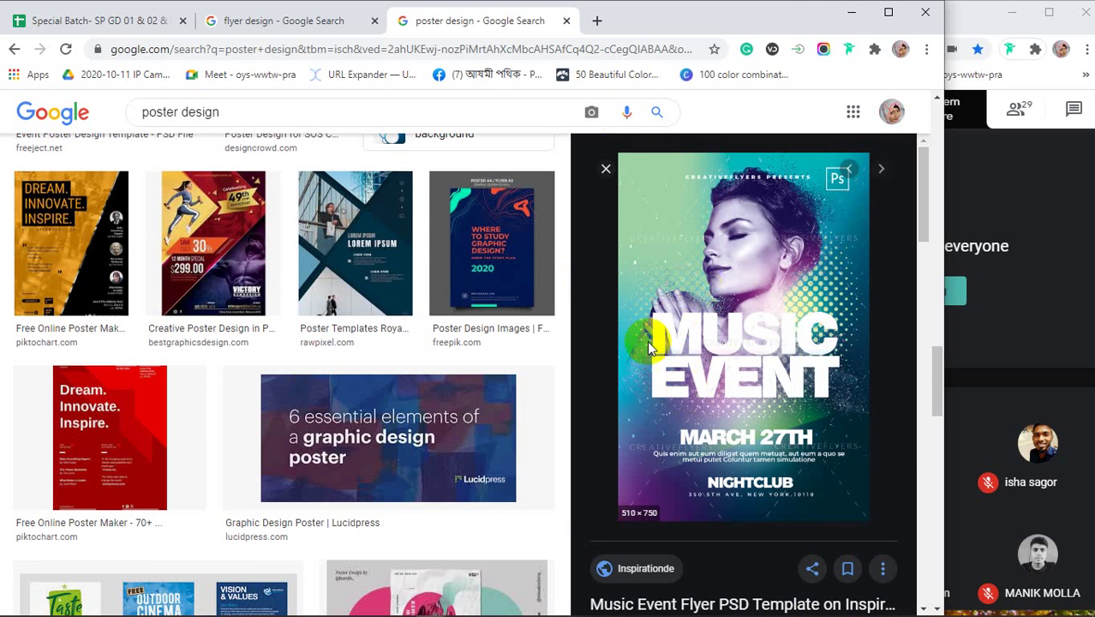
scroll(355, 368, down, 3)
scroll(354, 368, down, 3)
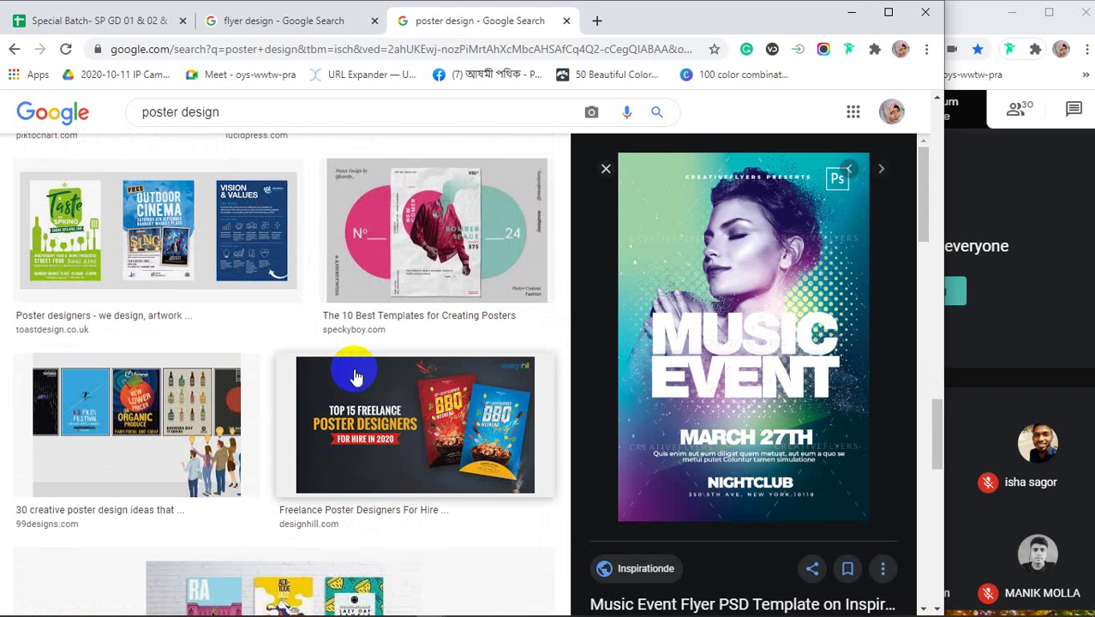
click(407, 440)
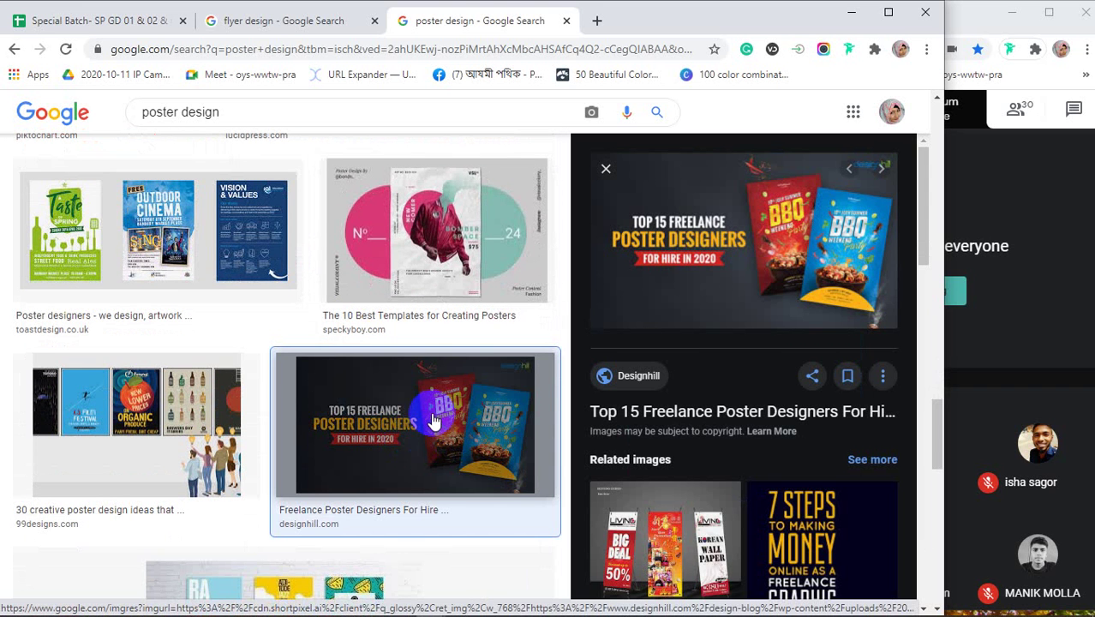
scroll(432, 420, down, 2)
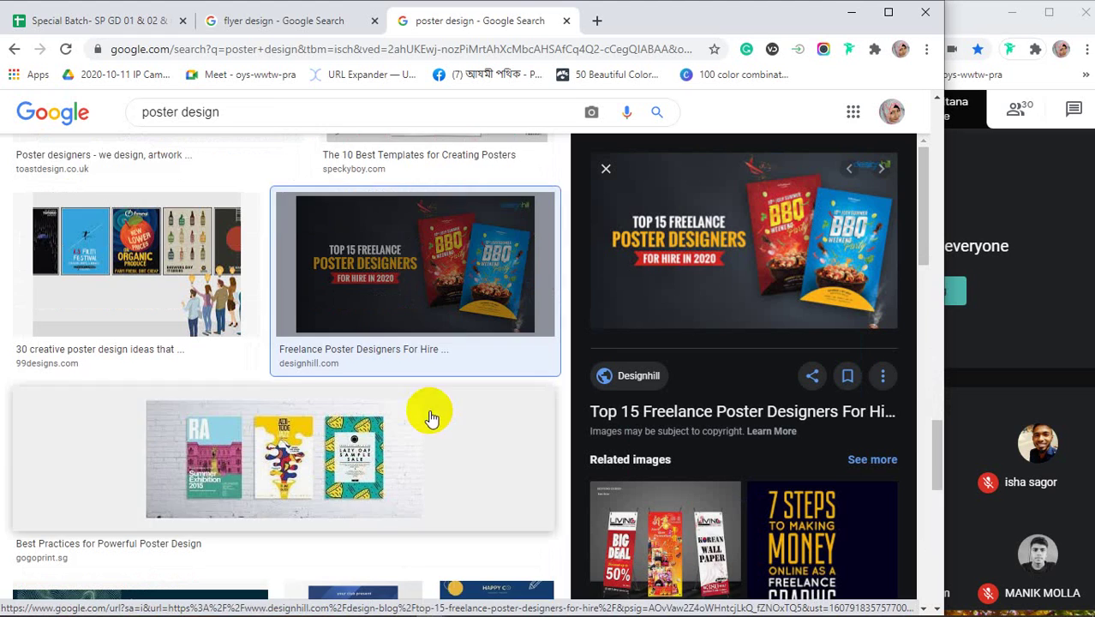
scroll(428, 416, down, 2)
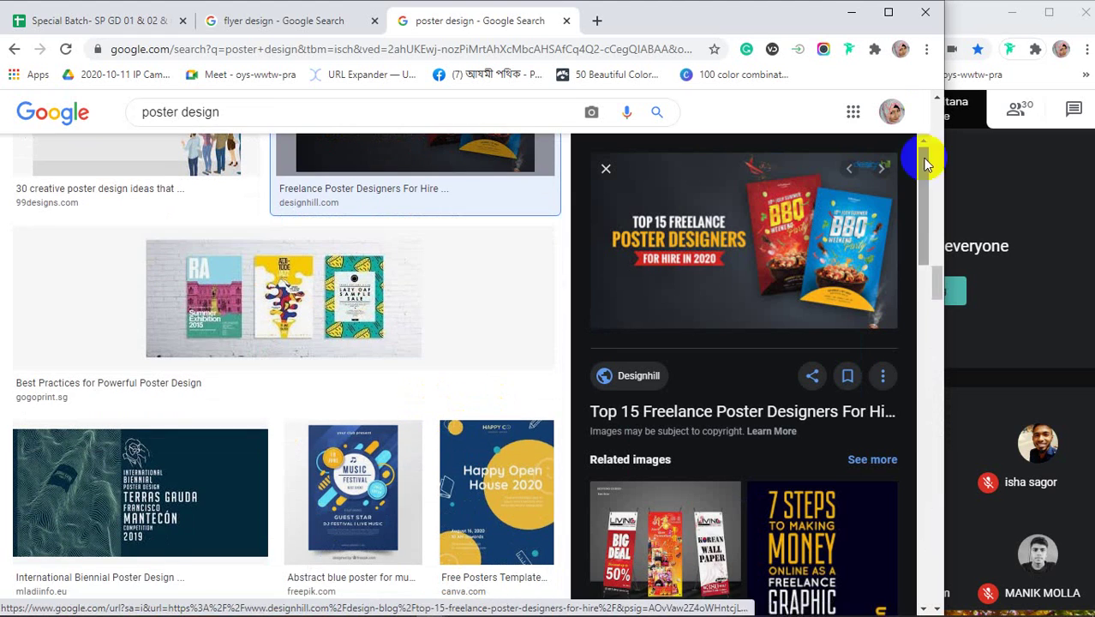
click(850, 13)
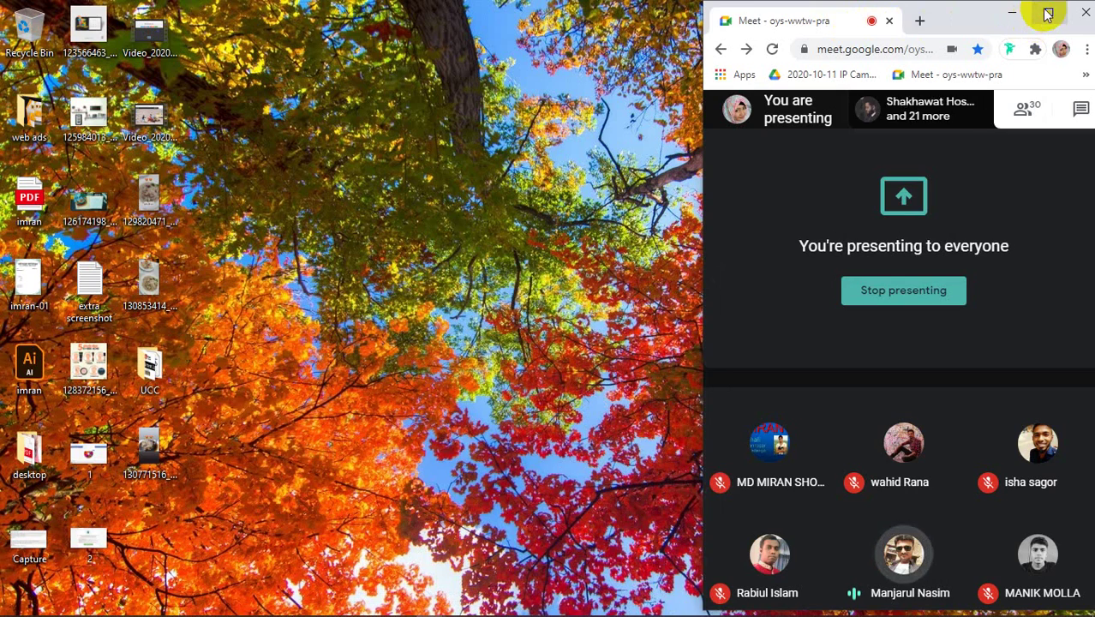
click(1049, 12)
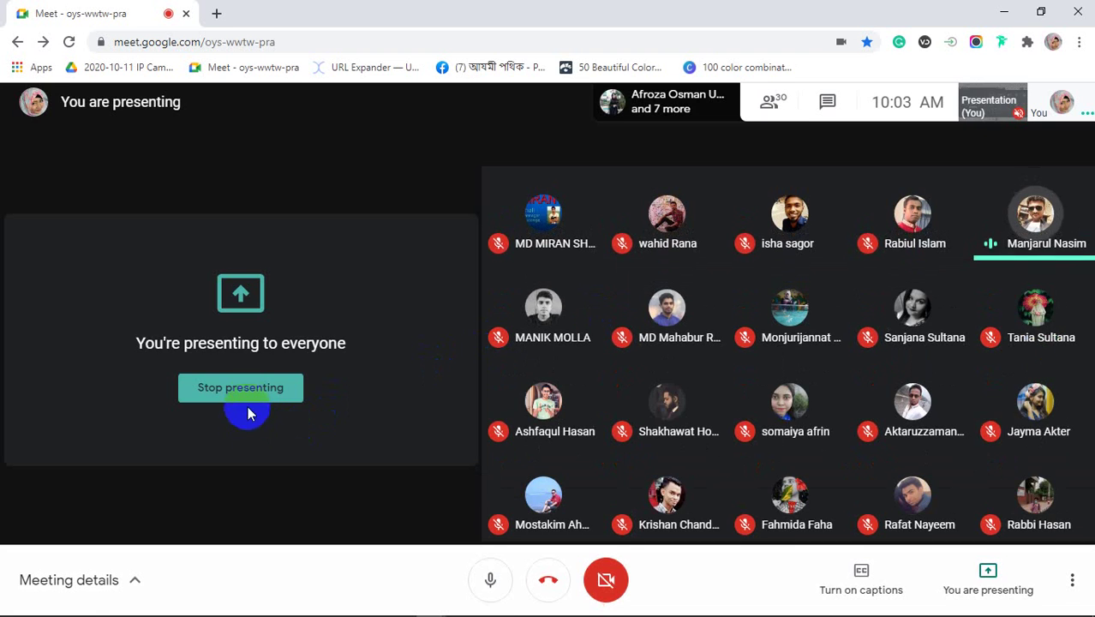
click(247, 401)
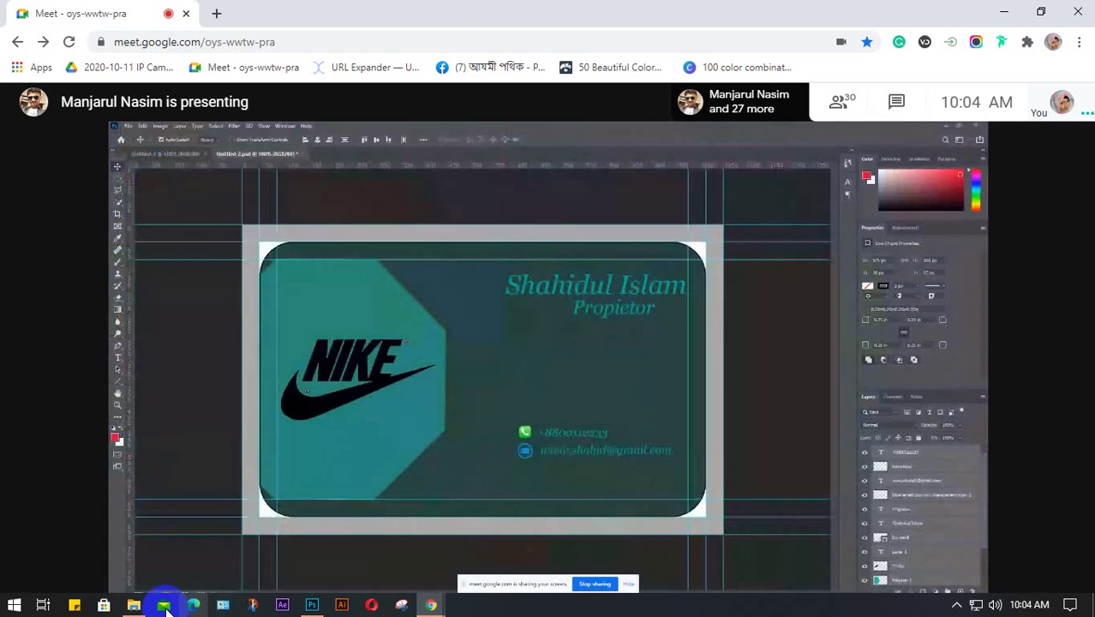
click(132, 542)
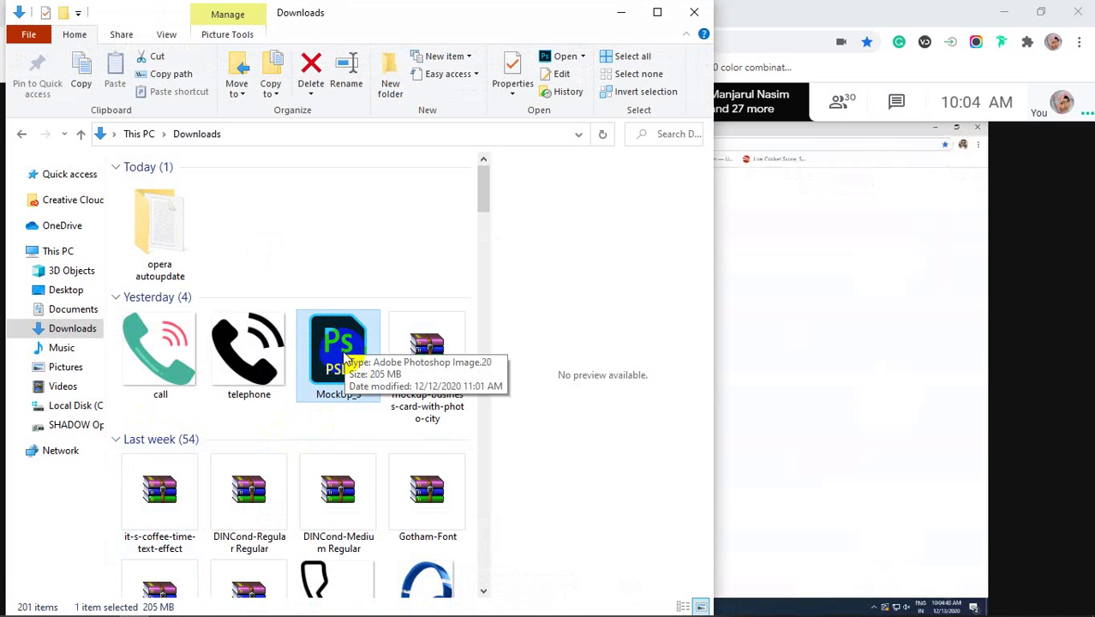
click(347, 208)
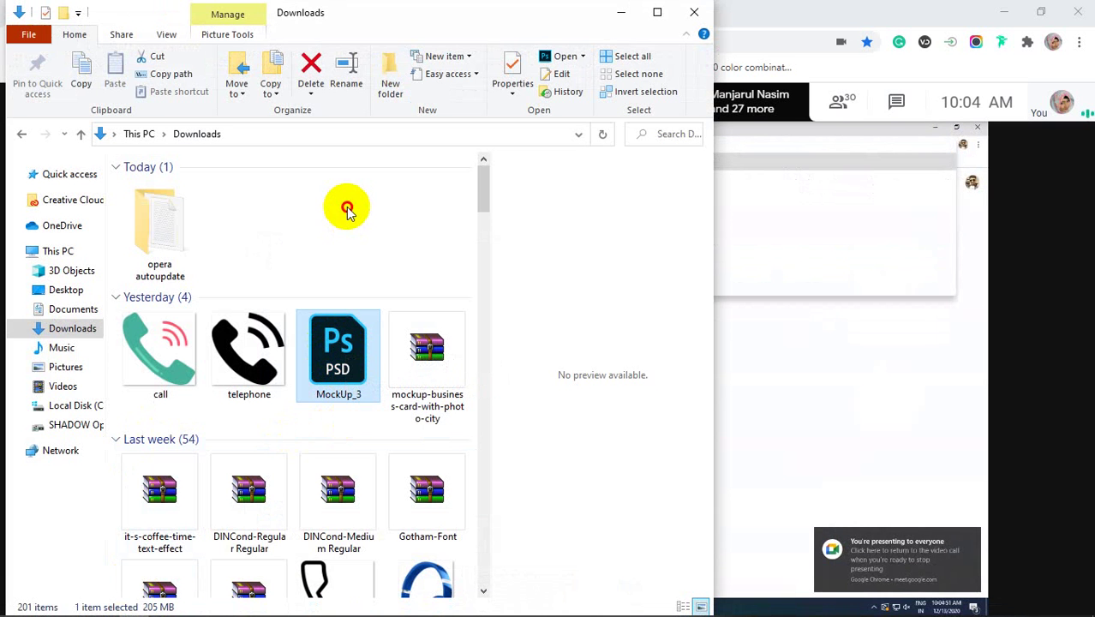
click(621, 12)
click(51, 399)
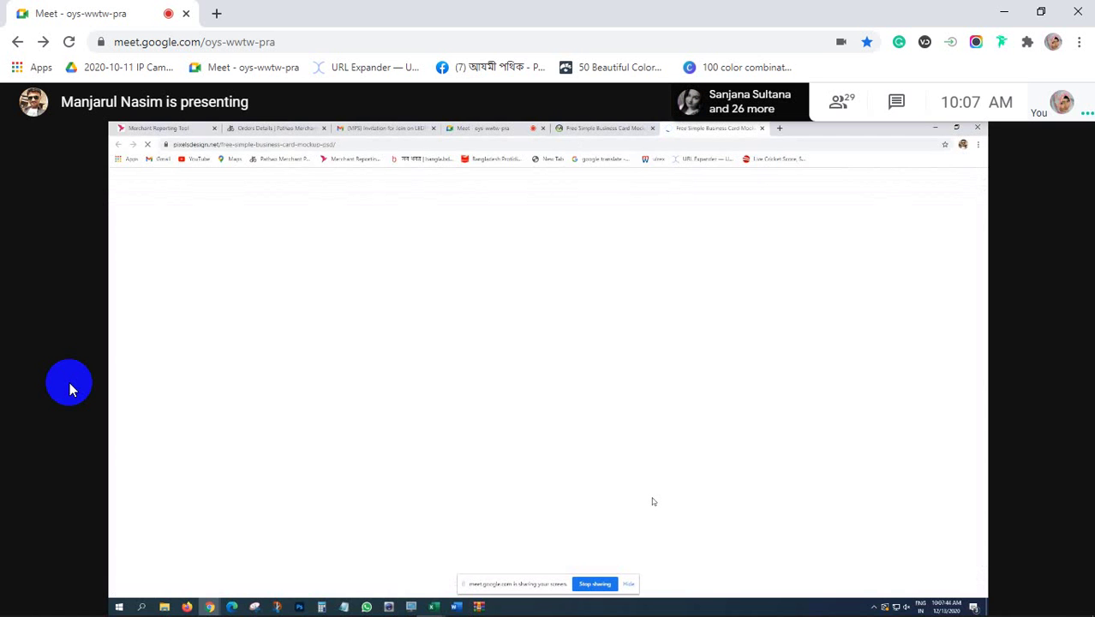
Mute your microphone from the Meet control bar.
click(489, 580)
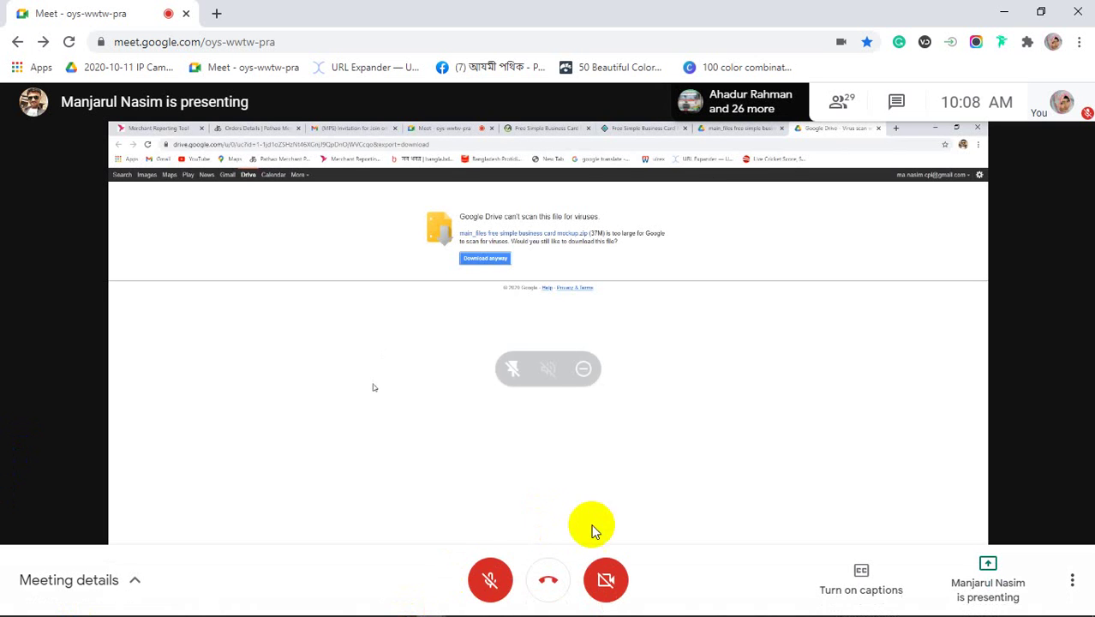
Unmute your microphone using the red microphone button in the Meet control bar.
click(490, 585)
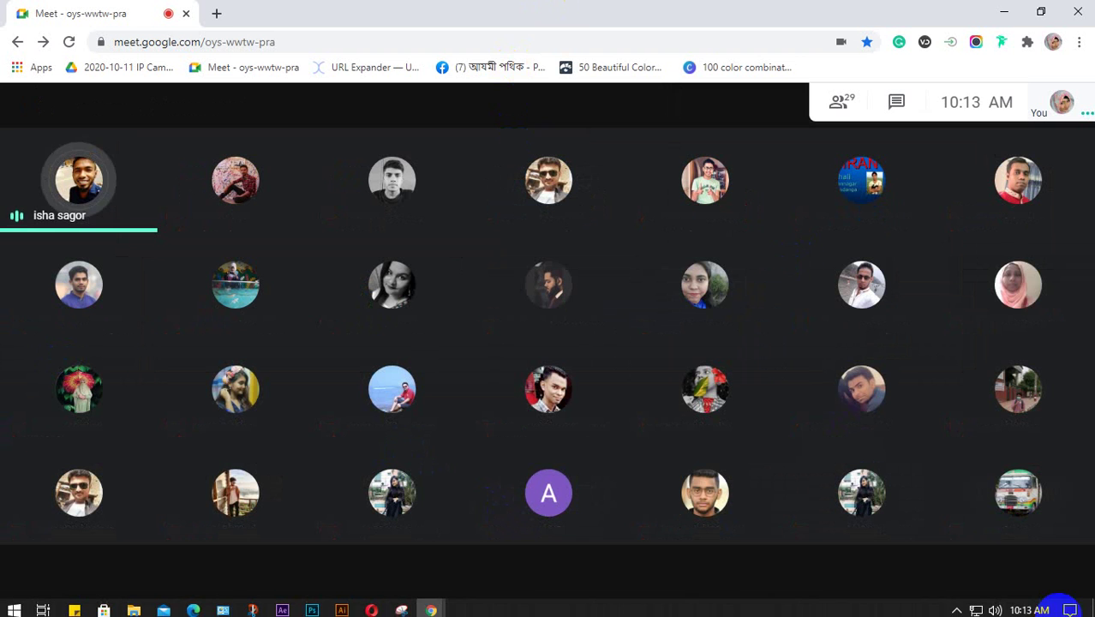
mouse_move(1031, 610)
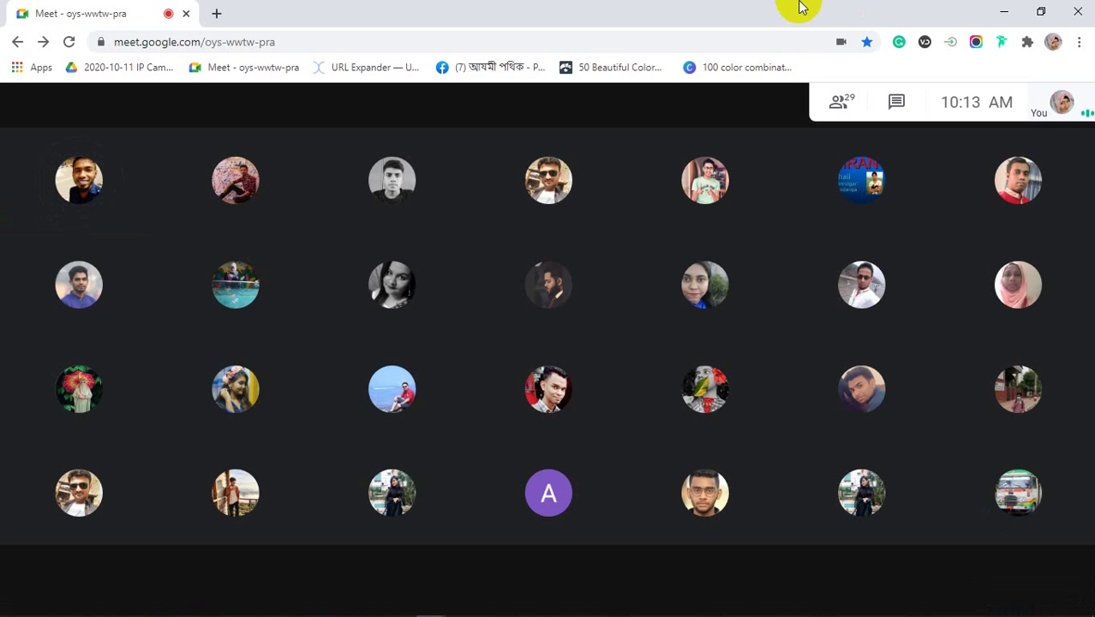
Present your entire screen to the meeting and hide the sharing notice bar.
click(988, 575)
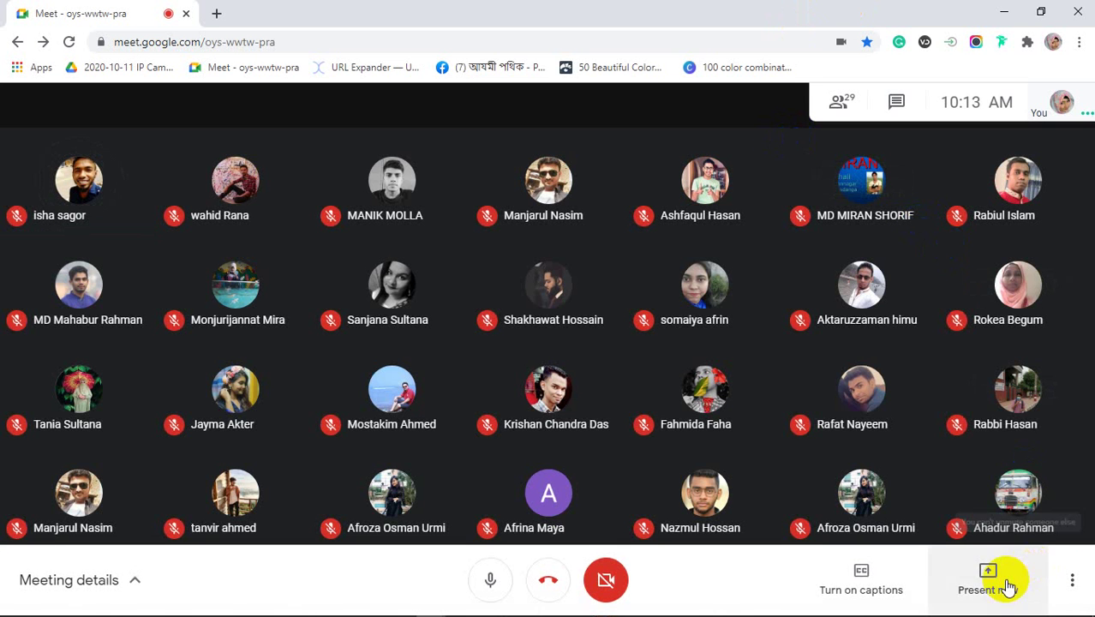
click(979, 443)
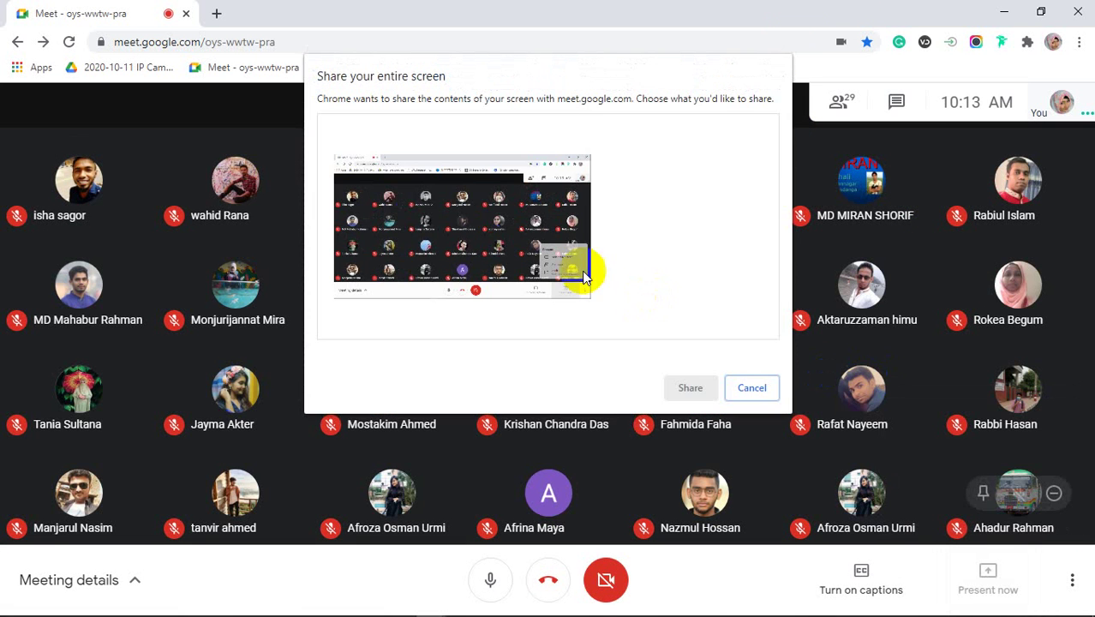
click(596, 286)
click(686, 387)
click(690, 593)
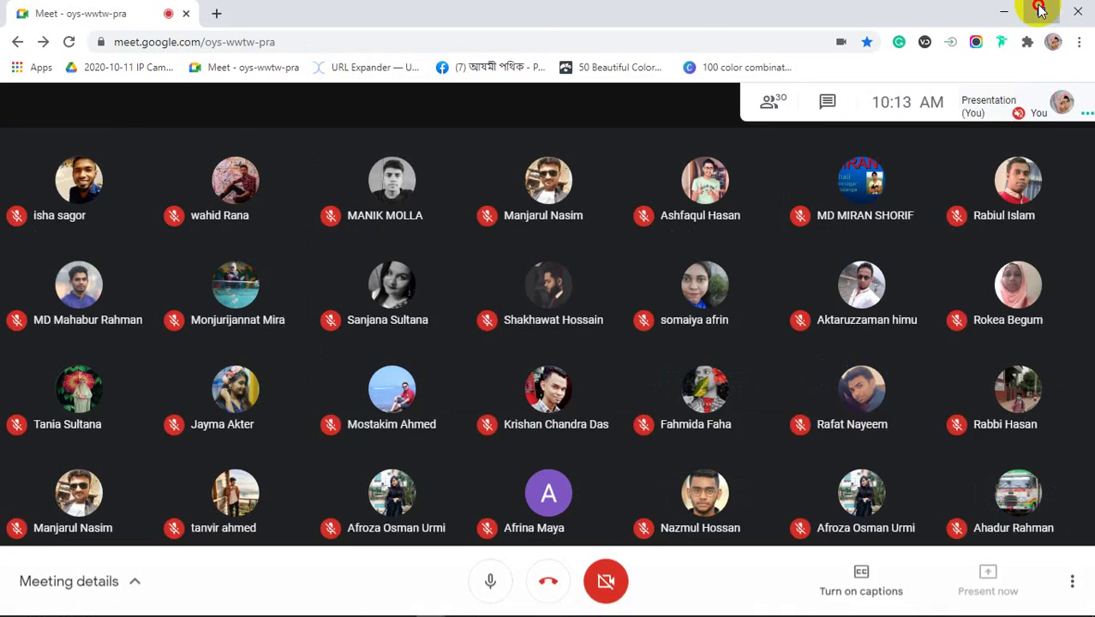
Shrink the Meet window to the right side and bring the poster design results forward.
click(1040, 11)
click(701, 188)
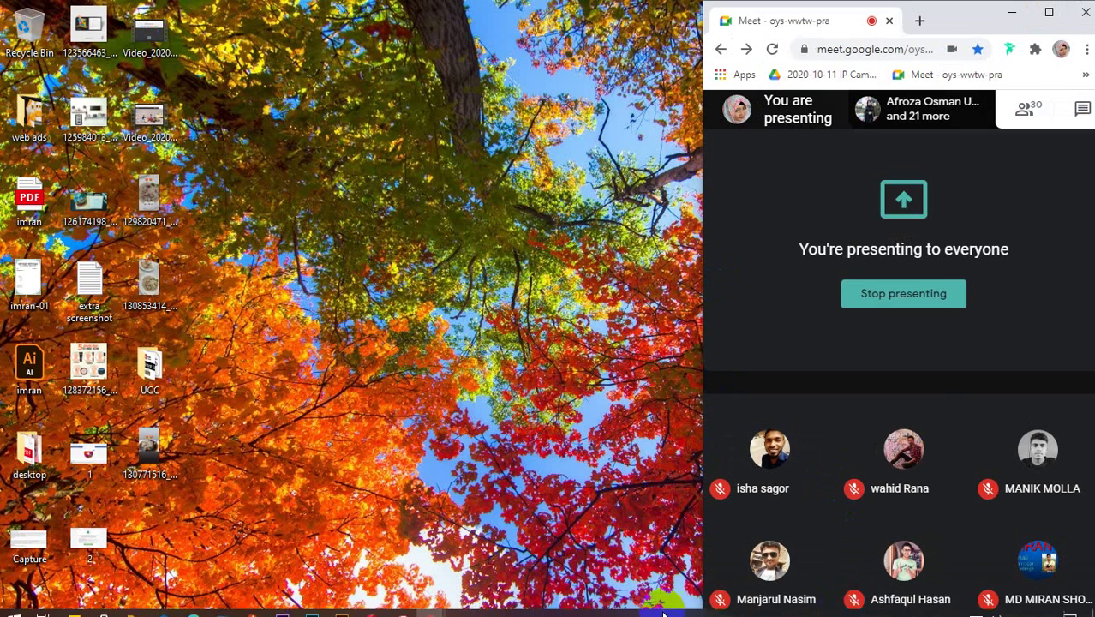
mouse_move(434, 603)
click(364, 582)
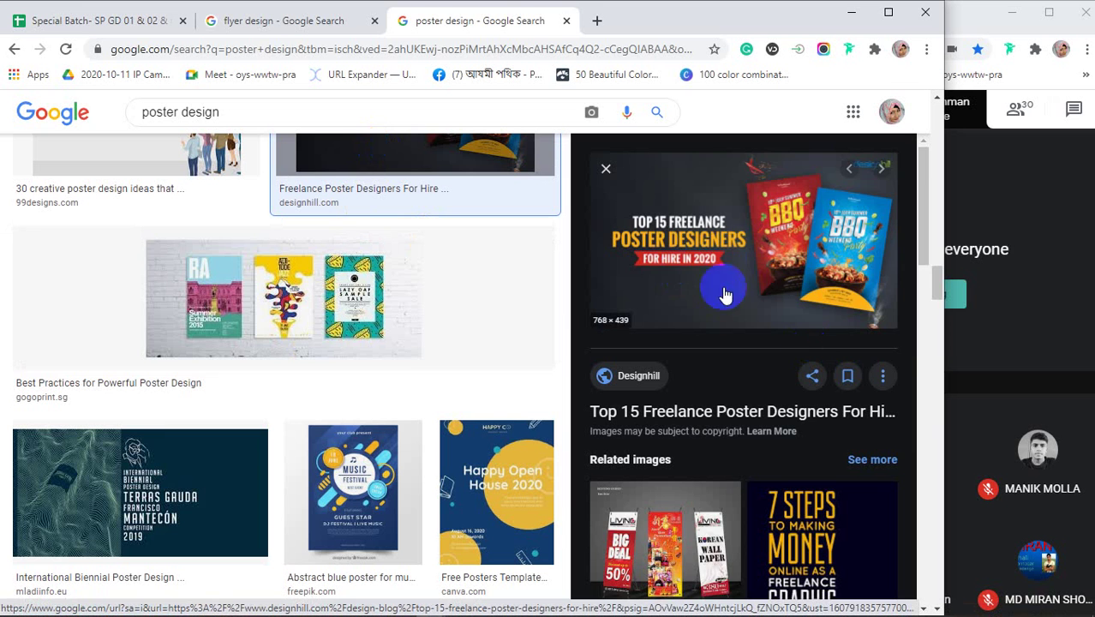
Scroll Related images and open the BIG DEAL roll-up banner thumbnail's large preview.
scroll(728, 279, down, 2)
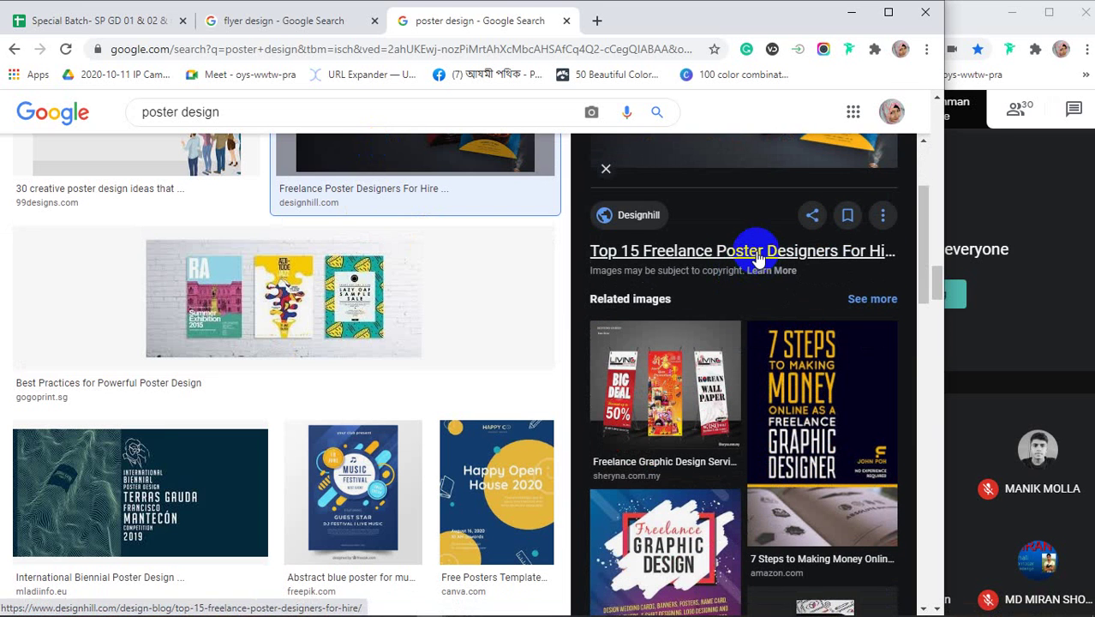
scroll(758, 253, down, 1)
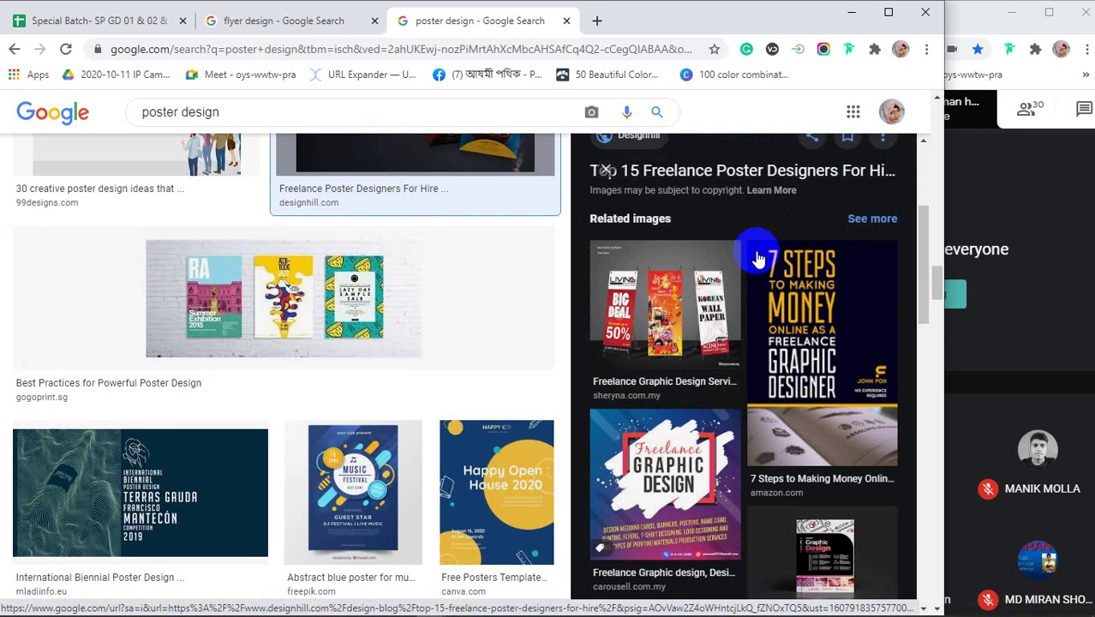
scroll(757, 257, down, 2)
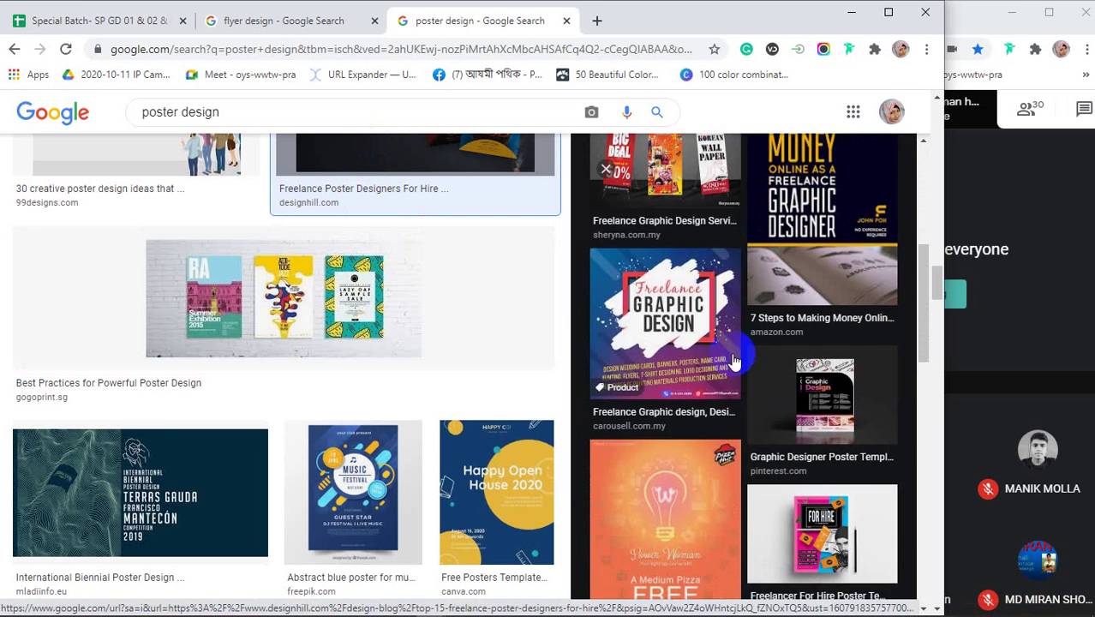
scroll(700, 415, down, 1)
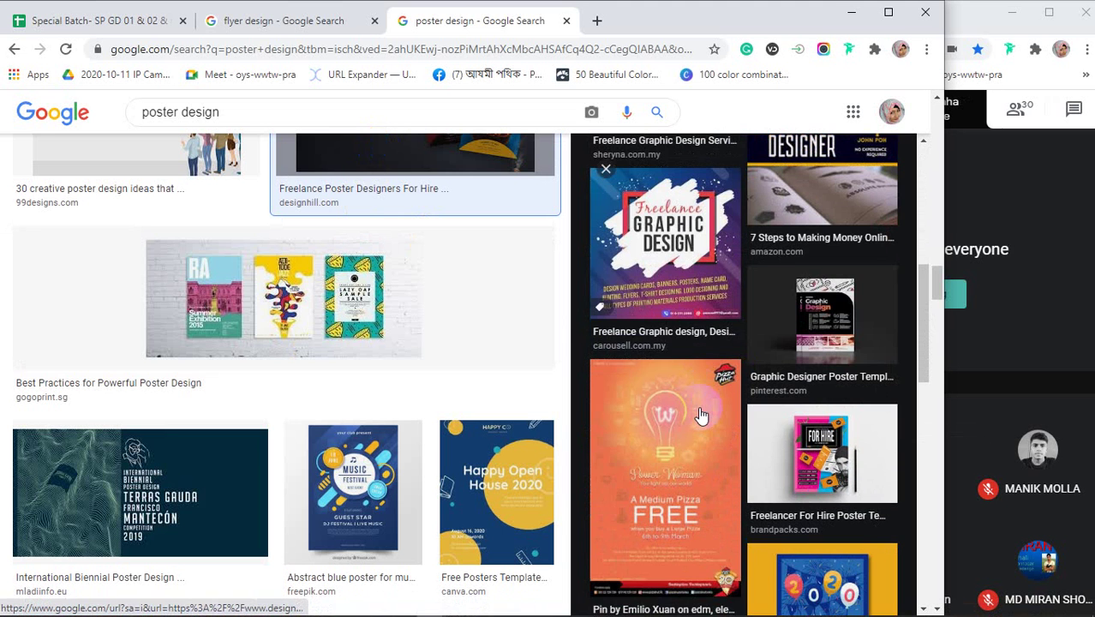
scroll(701, 415, up, 2)
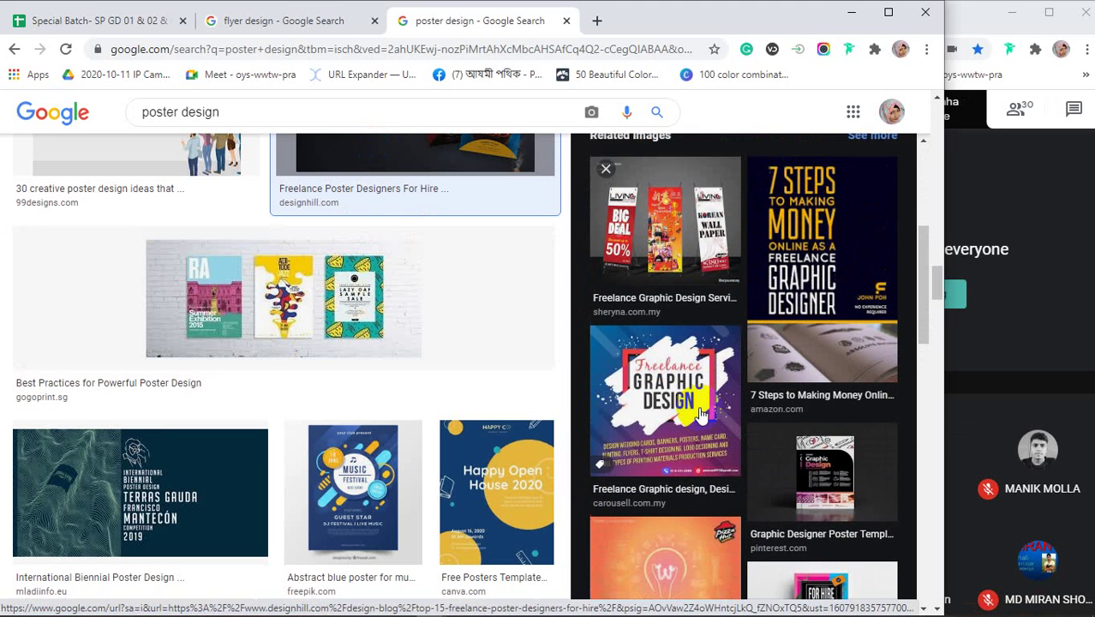
click(642, 268)
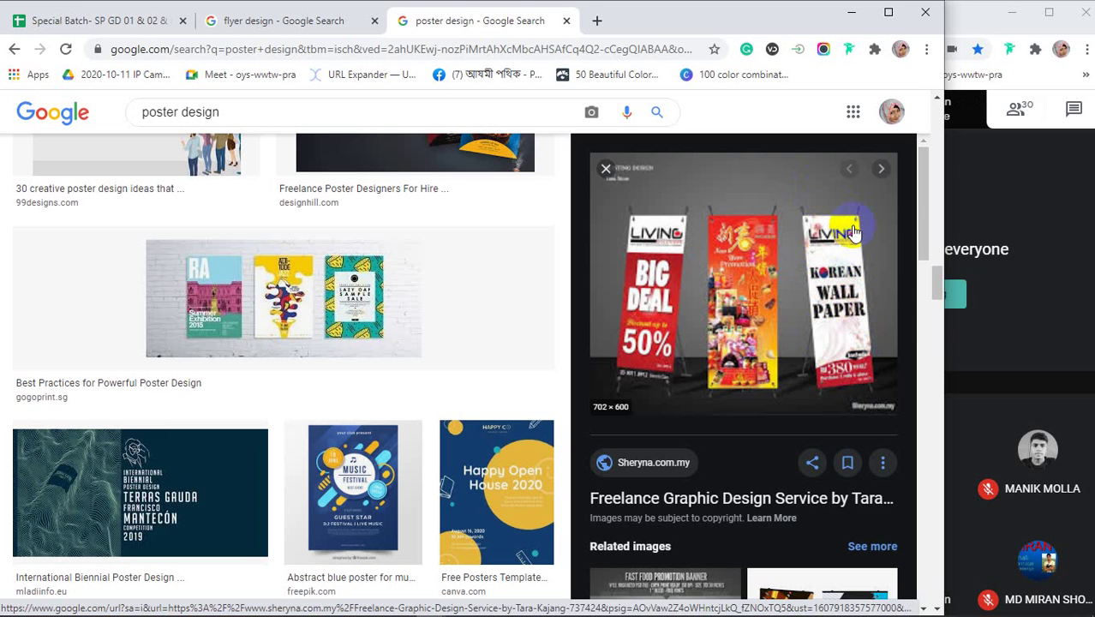
Preview the Spring Sale web banner image, then switch to the flyer design results.
scroll(747, 333, down, 6)
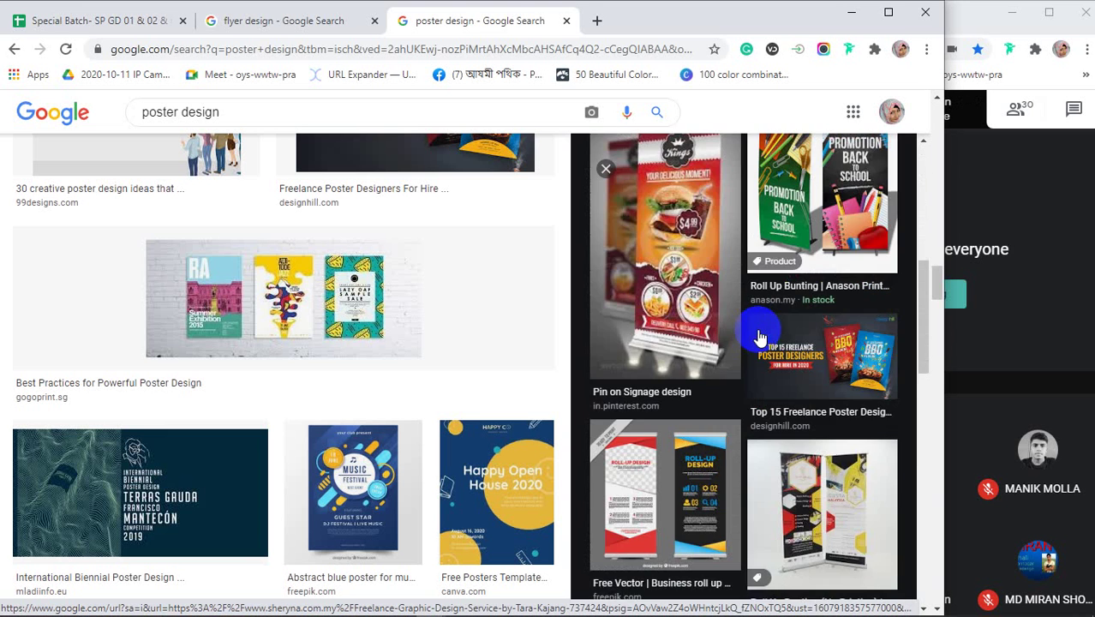
scroll(759, 338, down, 4)
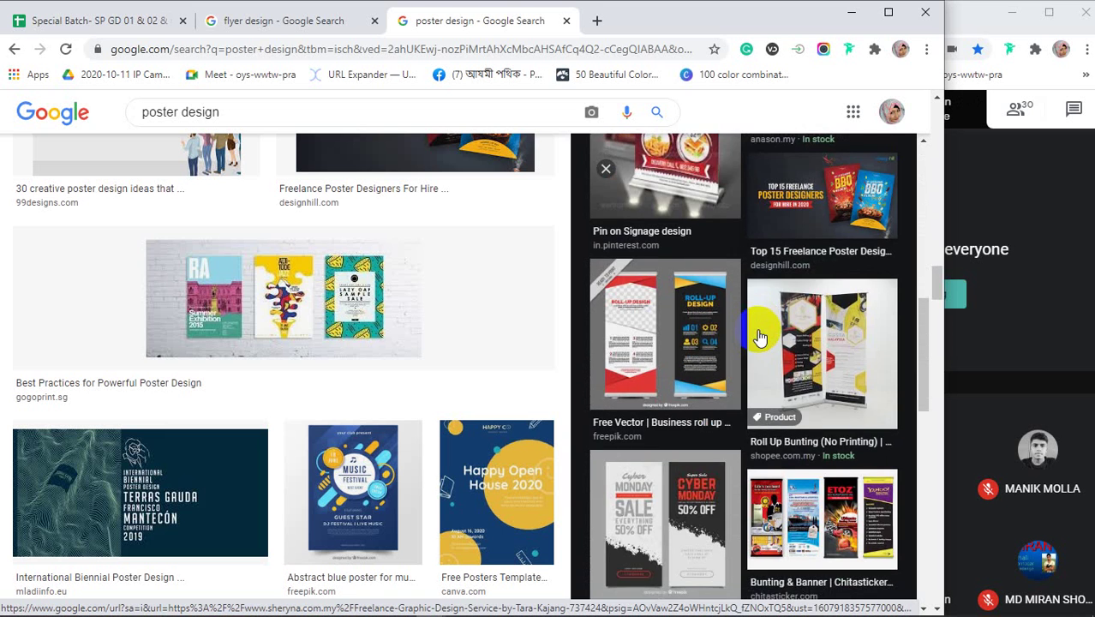
scroll(759, 337, up, 6)
scroll(759, 337, up, 4)
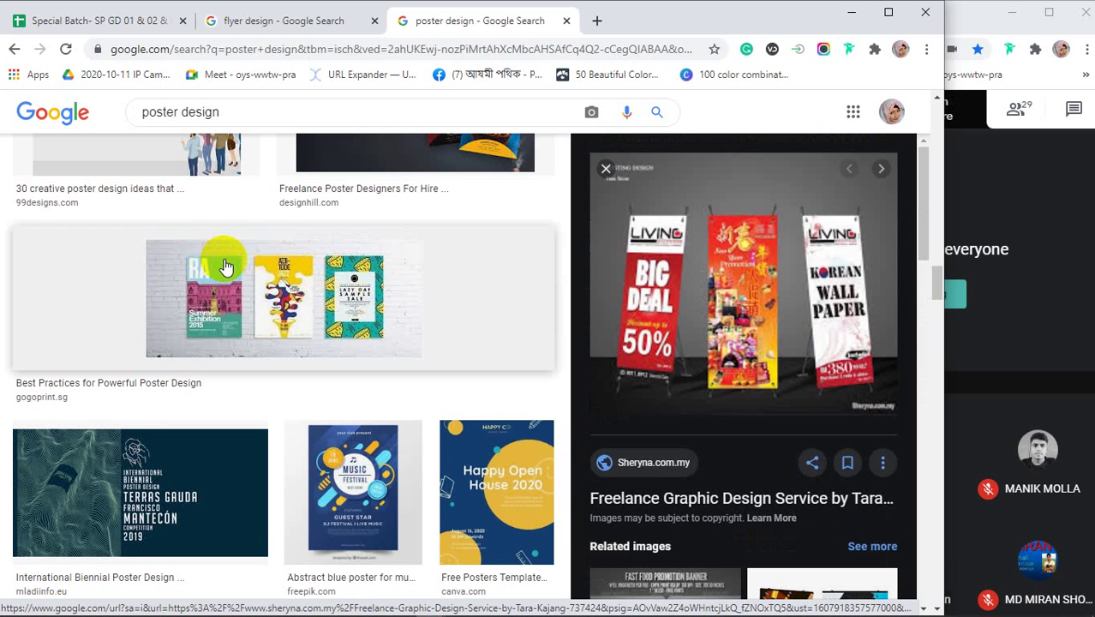
scroll(225, 267, down, 1)
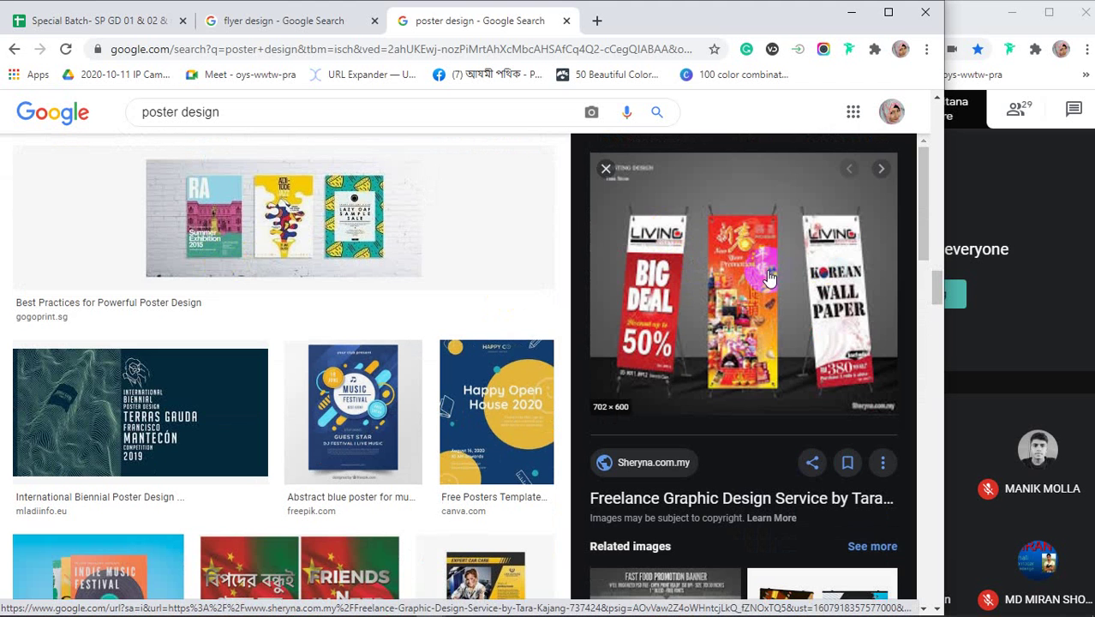
scroll(769, 278, down, 5)
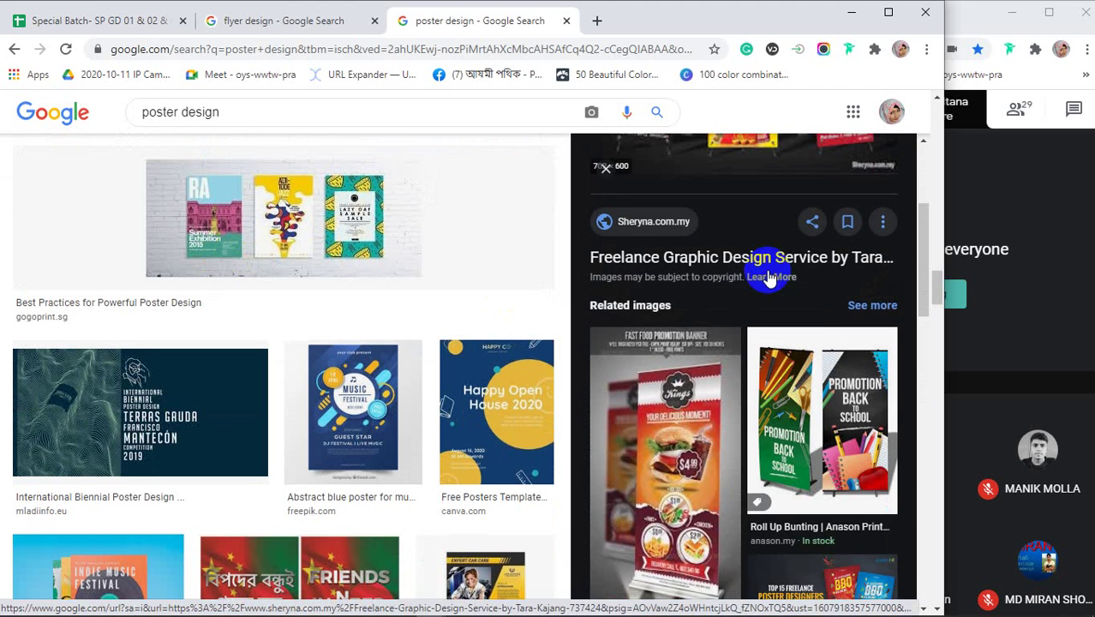
scroll(770, 279, down, 8)
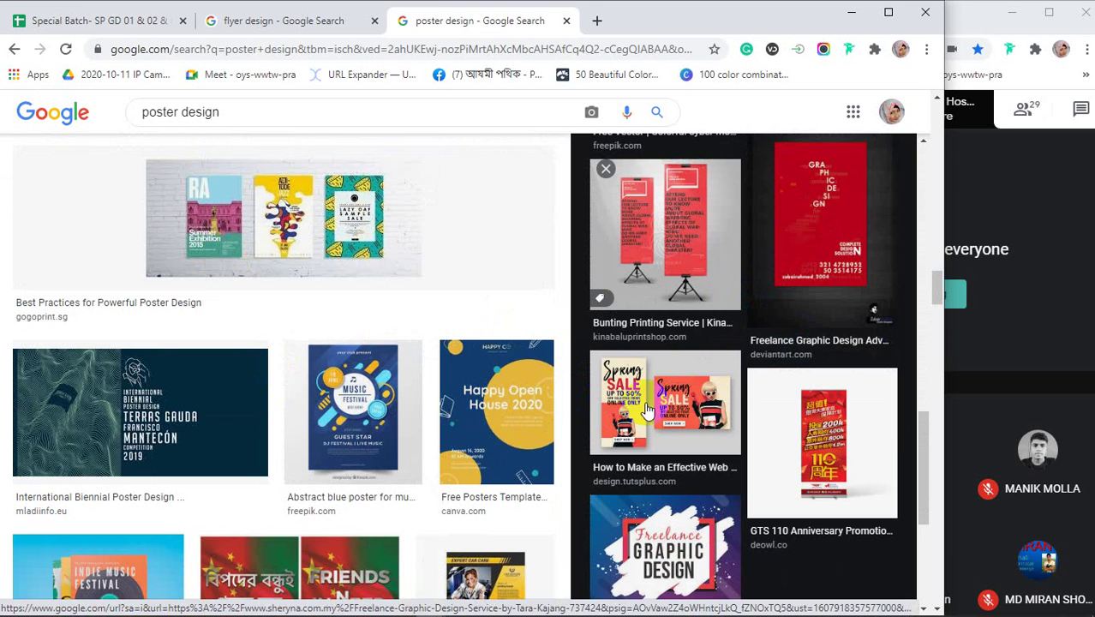
click(687, 401)
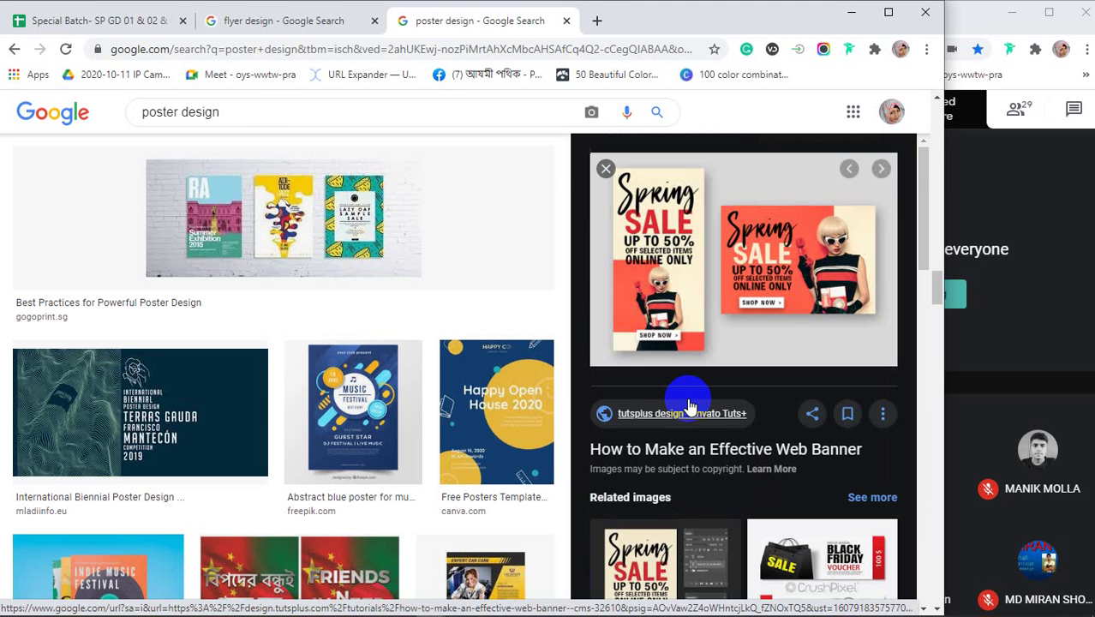
click(286, 21)
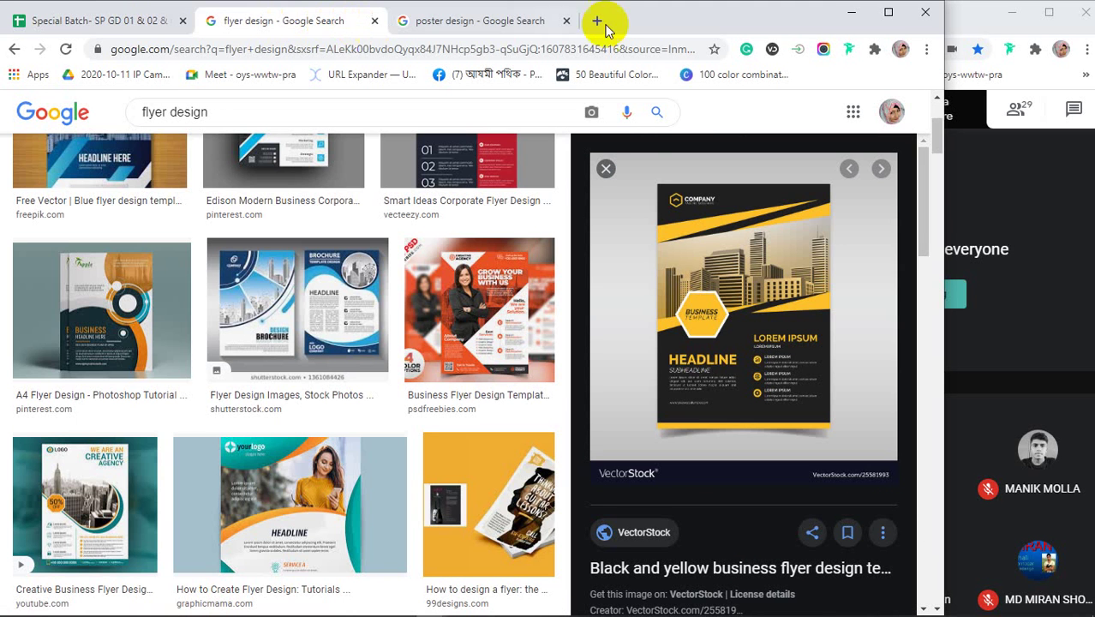
Minimize Chrome, bring Photoshop back up, and choose Create New on the Home screen.
click(850, 12)
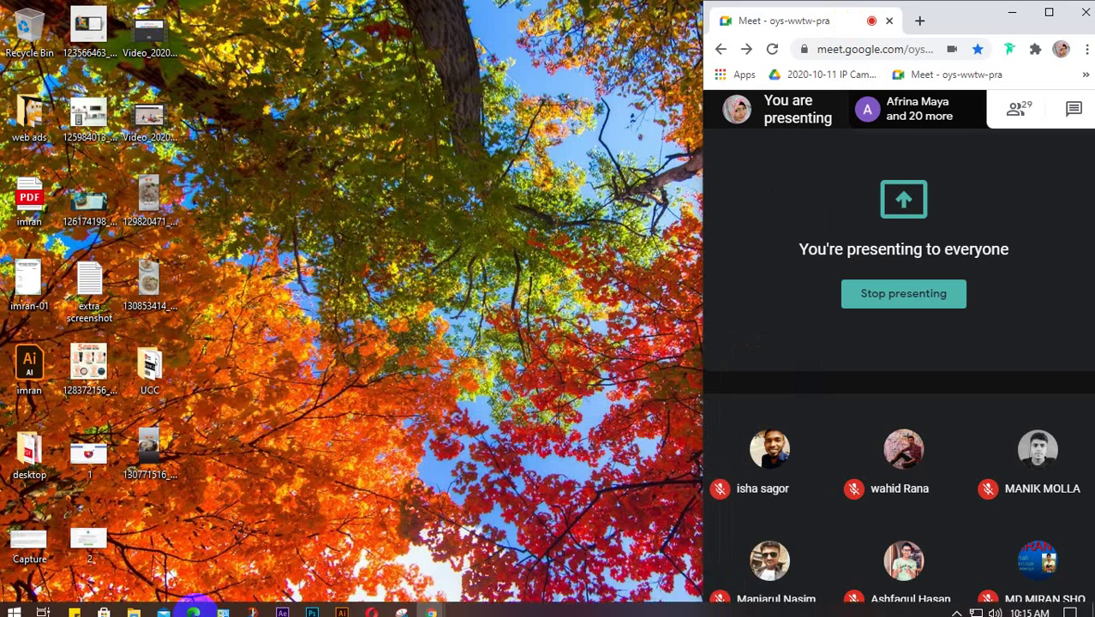
mouse_move(312, 609)
click(324, 555)
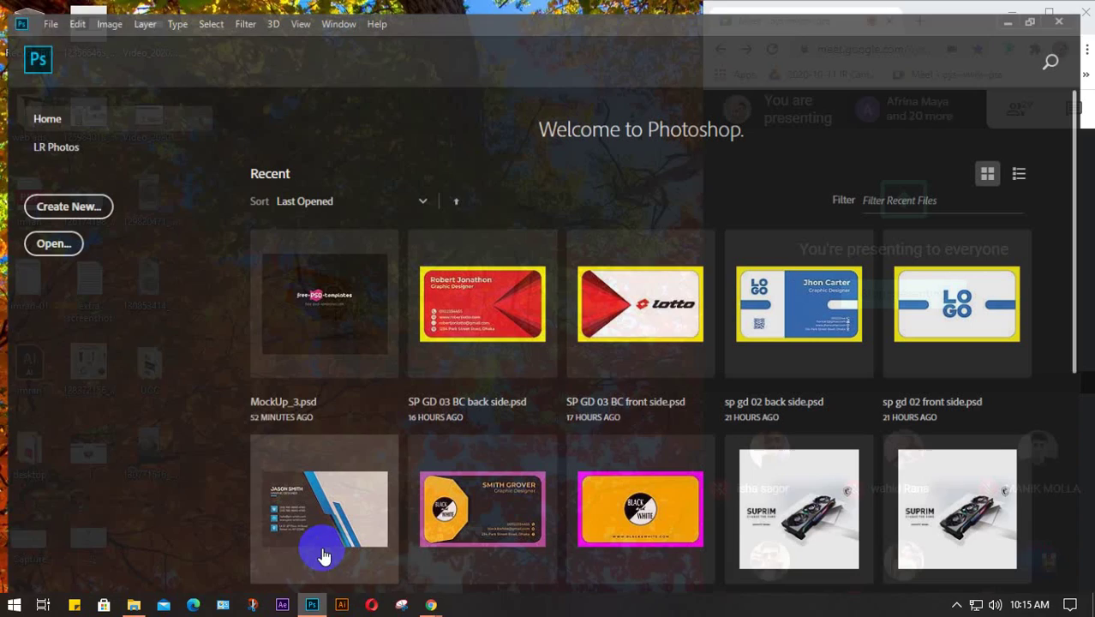
click(91, 205)
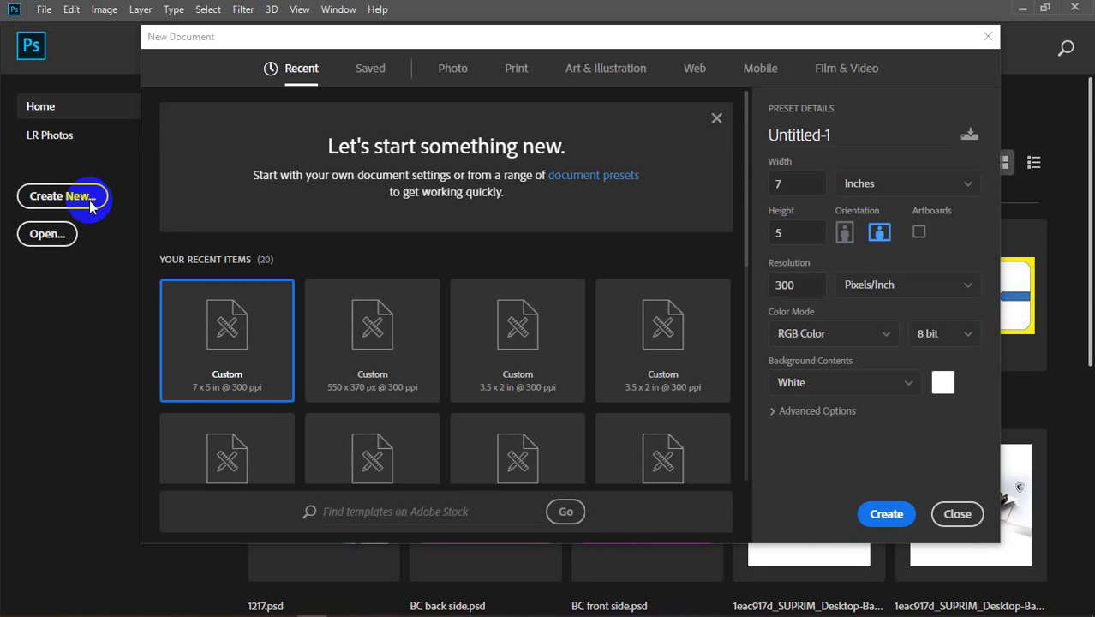
Name the new document 'SP GD 01 flyer' and set its width to 8.5 inches.
drag(827, 137, 759, 151)
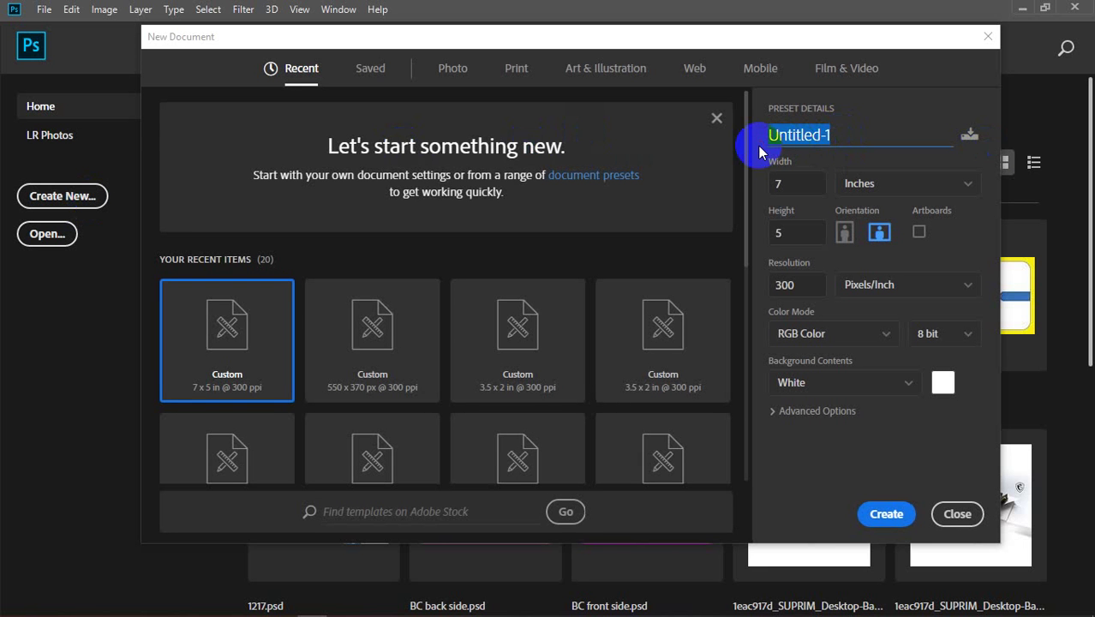
text(SP GD)
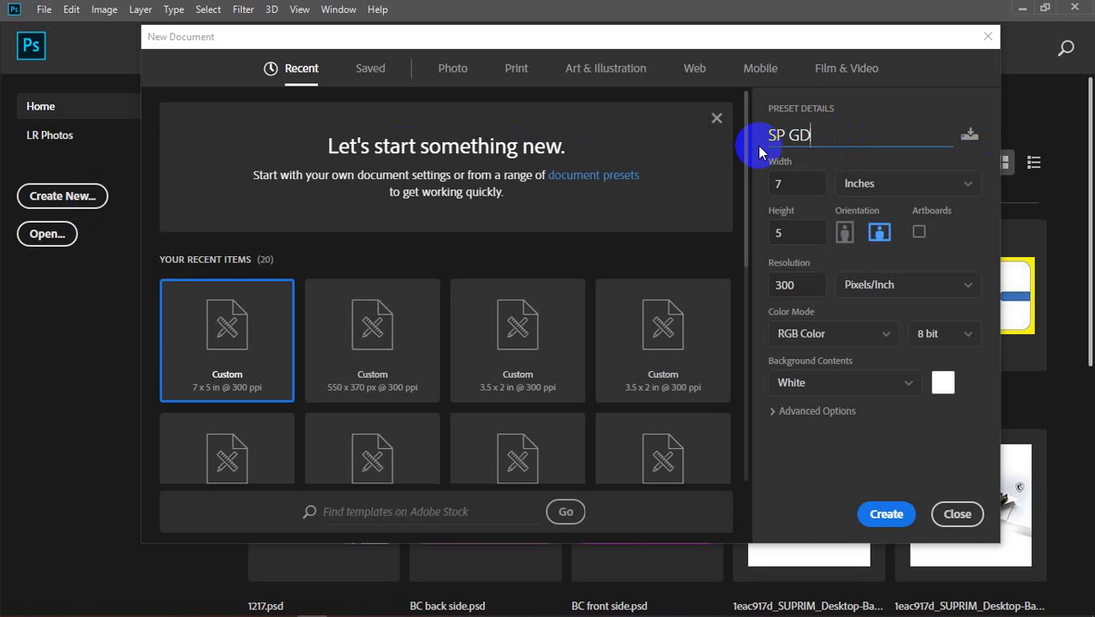
text( 01 flyer)
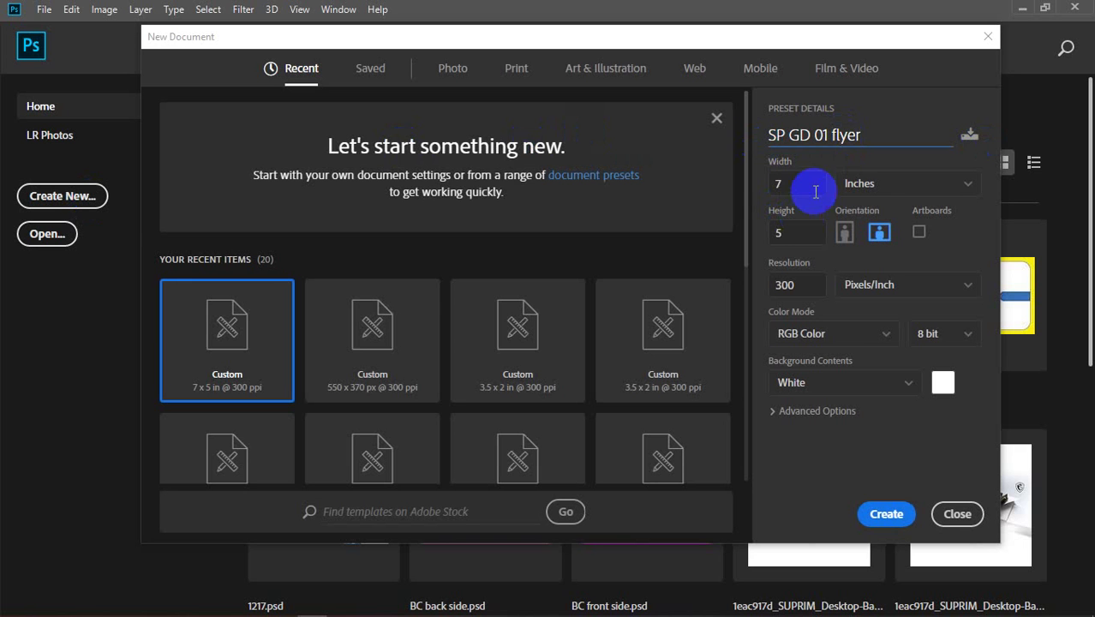
drag(782, 185, 765, 194)
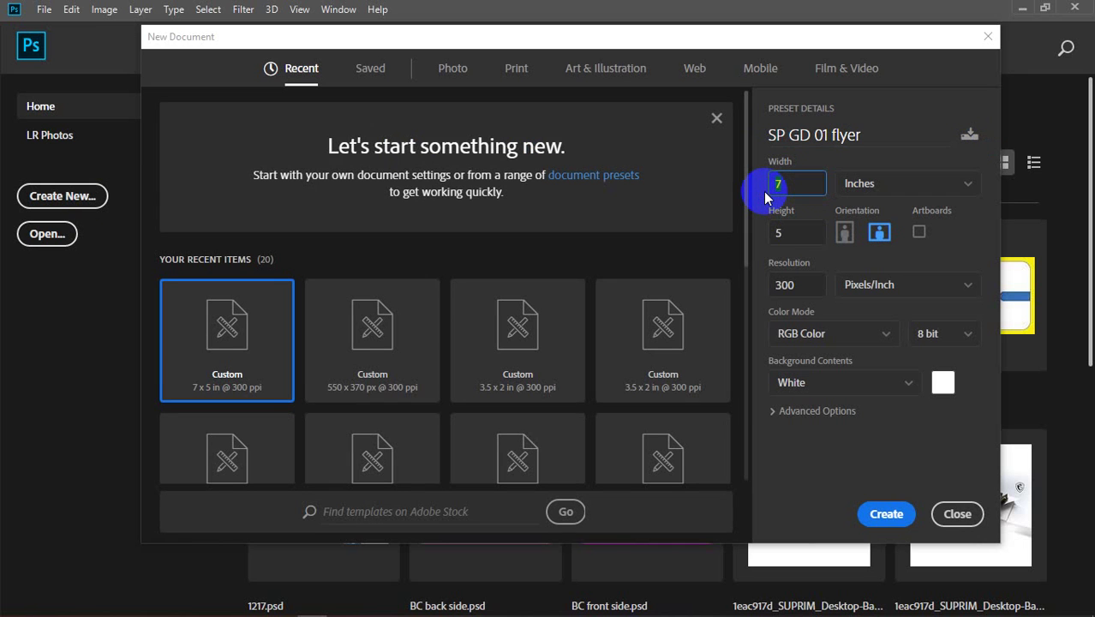
text(8.5)
Set the height to 11 inches, keep RGB Color, and create the document.
click(803, 231)
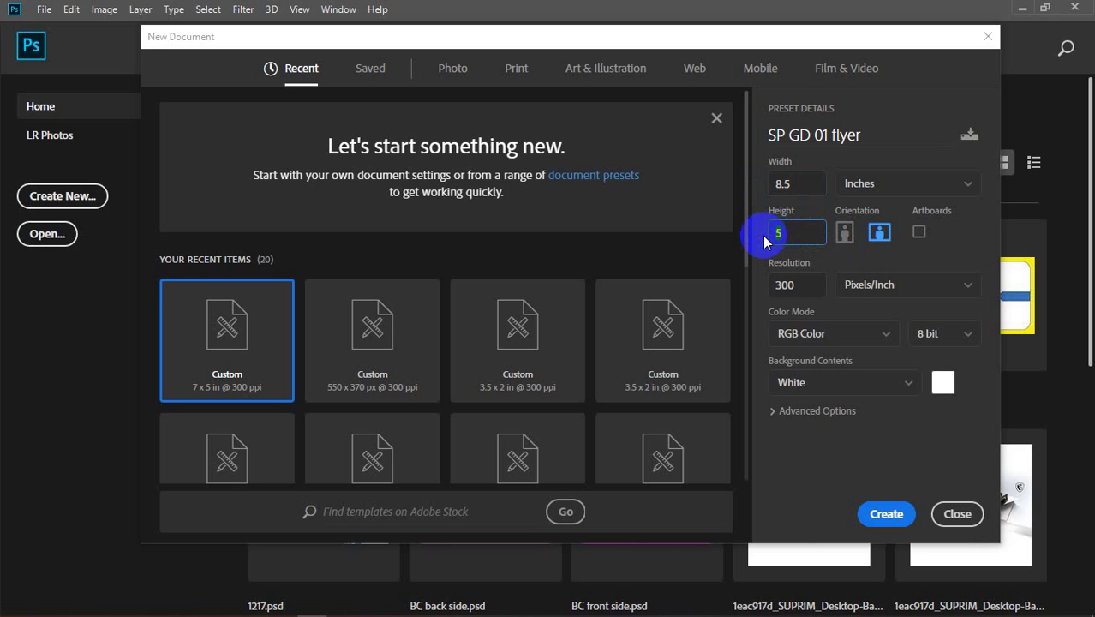
text(11)
click(787, 183)
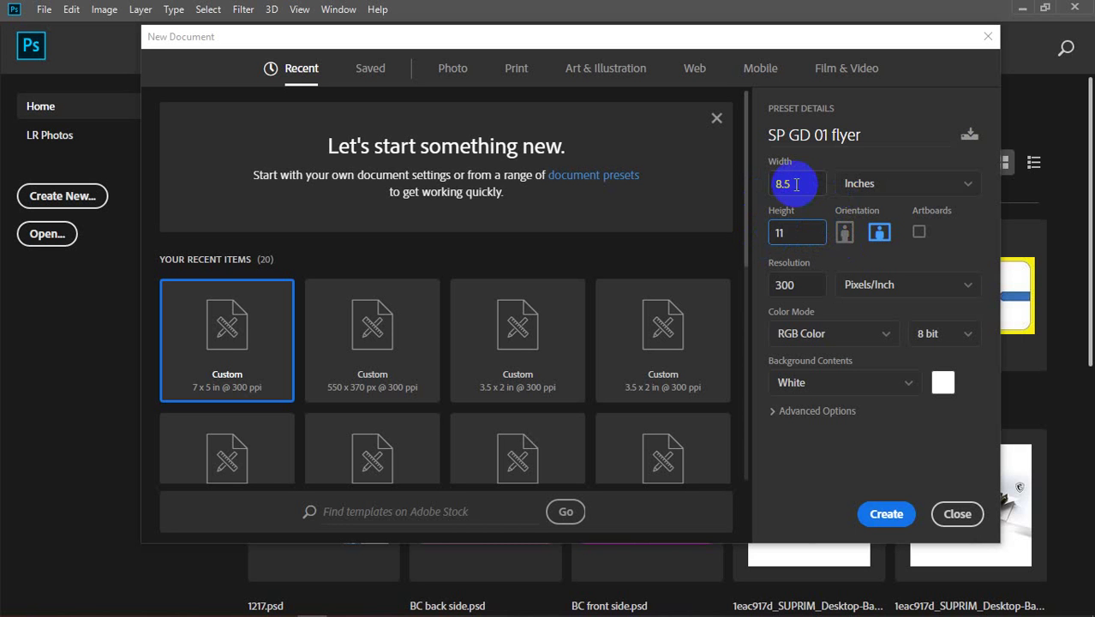
click(784, 230)
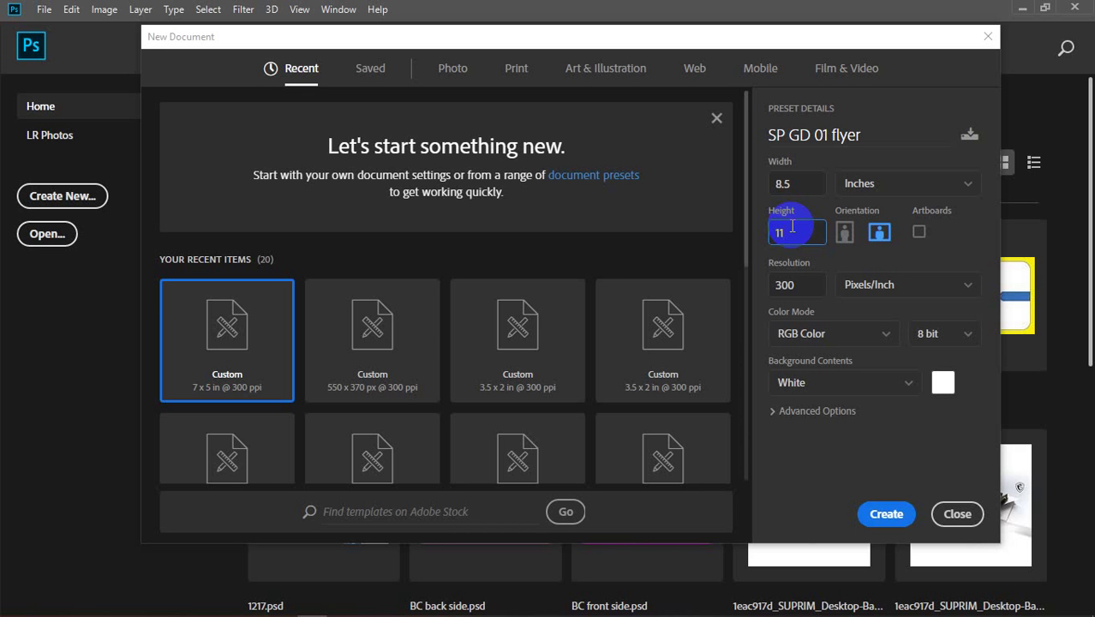
click(856, 337)
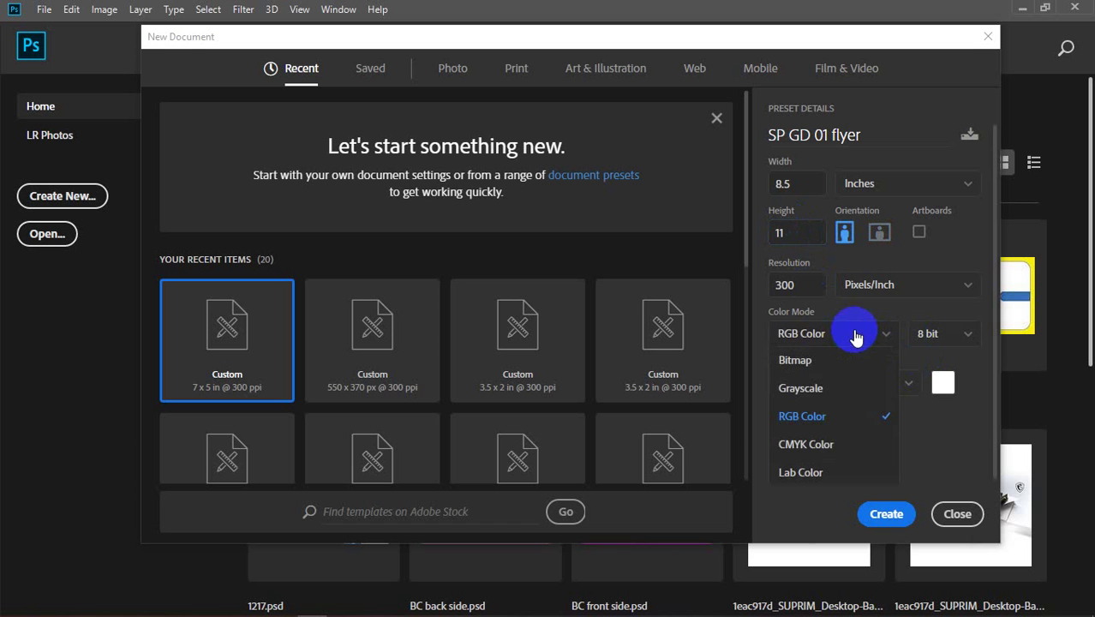
click(824, 420)
click(886, 514)
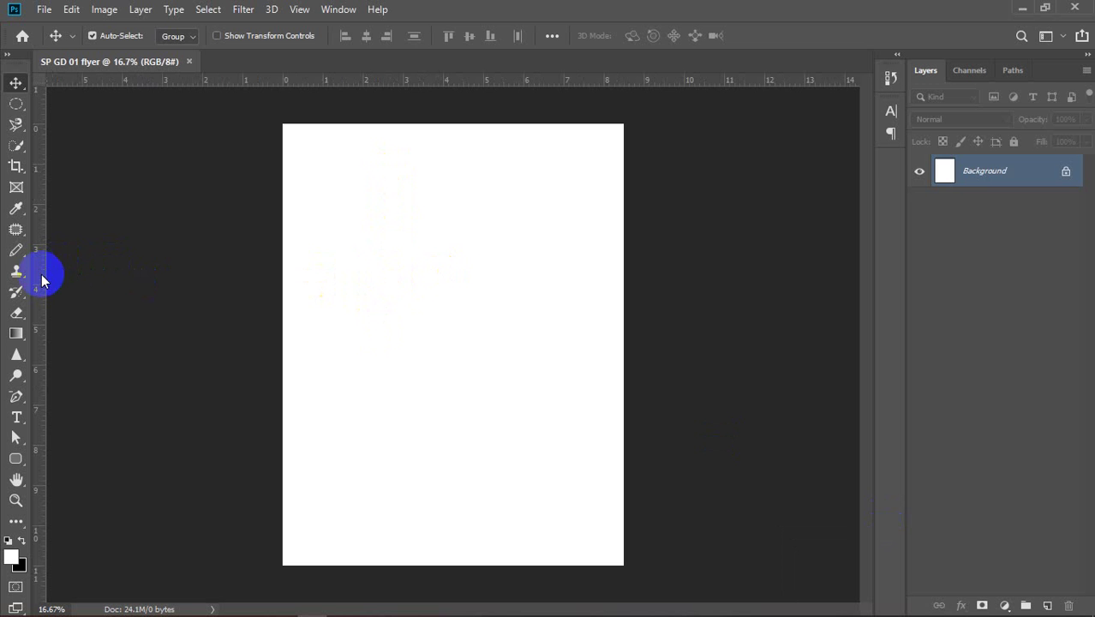
Drag guides from the rulers to the left, top, bottom and right page edges.
drag(41, 276, 284, 308)
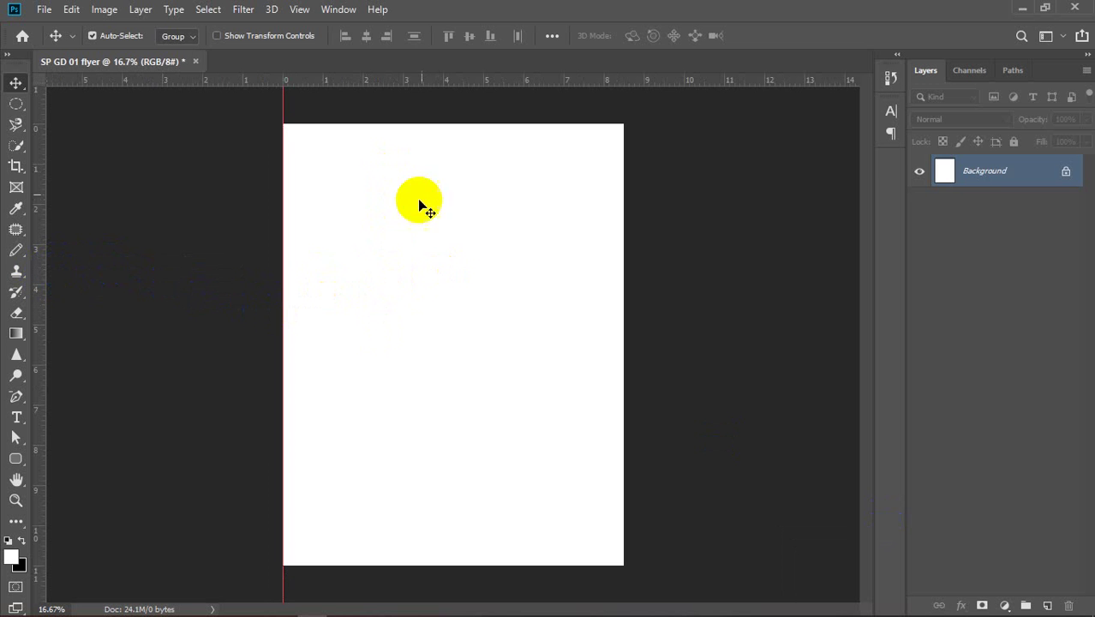
drag(420, 83, 384, 126)
drag(408, 85, 408, 566)
drag(37, 288, 625, 307)
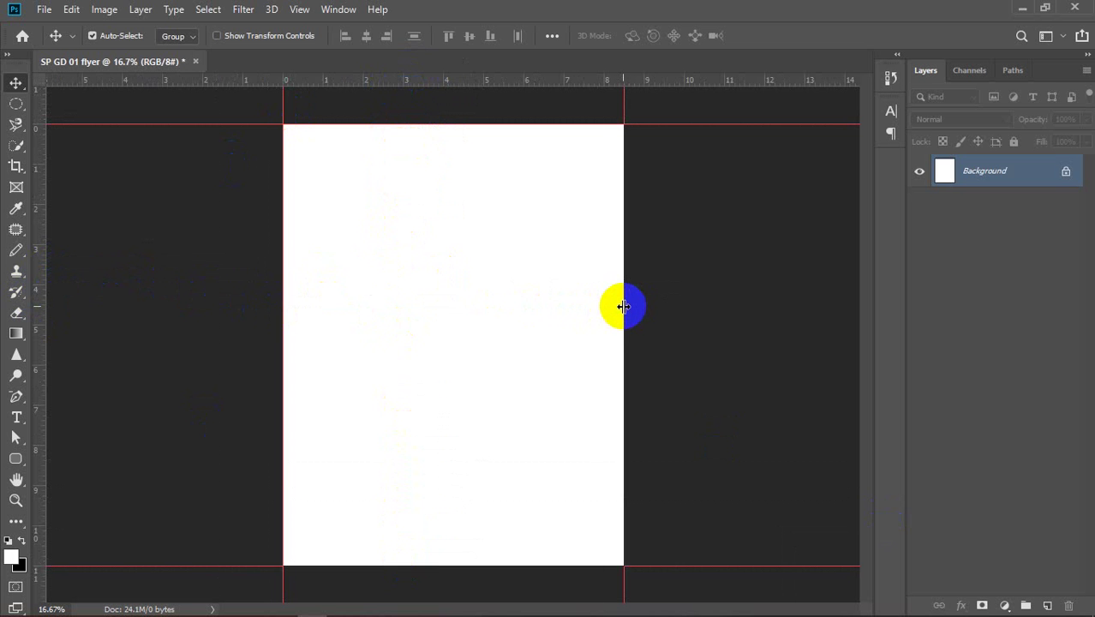
click(103, 10)
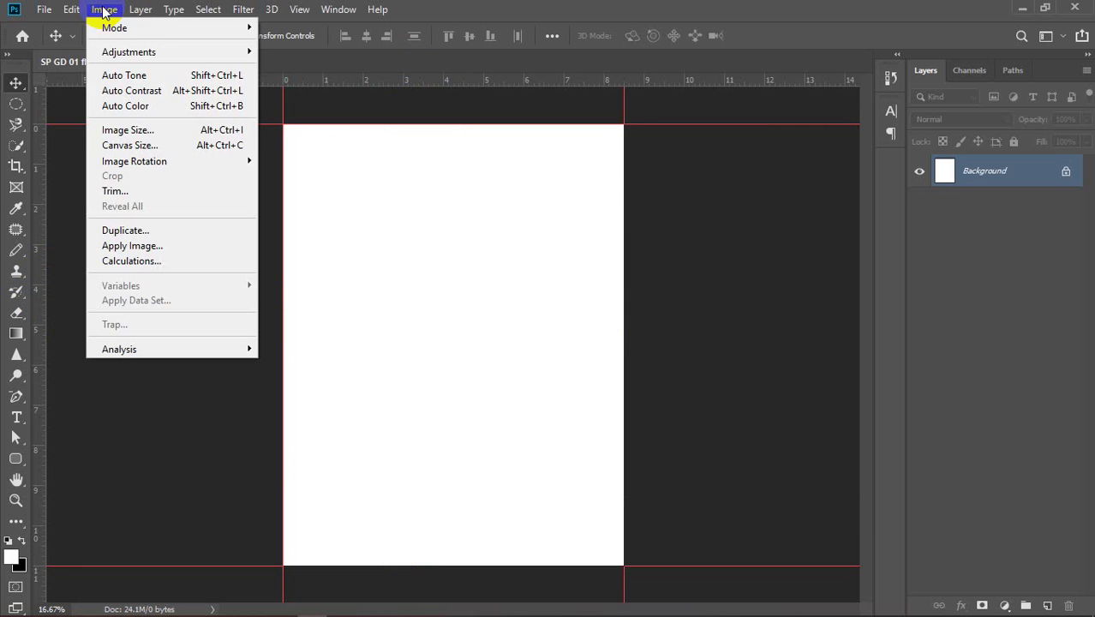
Enlarge the canvas by a relative 0.25 in width and 0.25 in height.
click(131, 147)
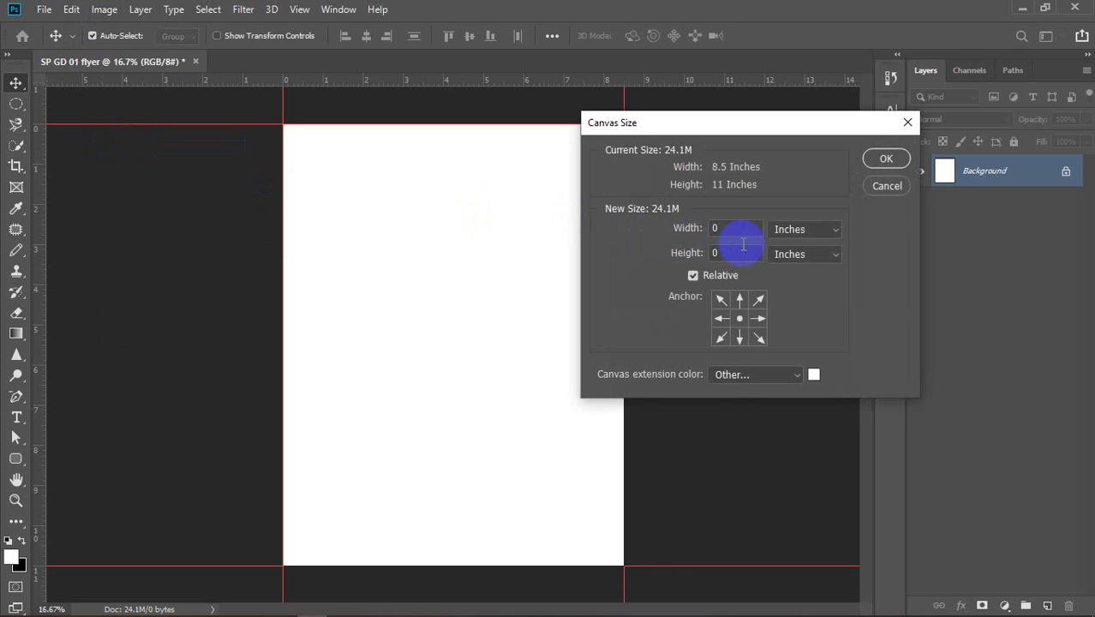
click(726, 226)
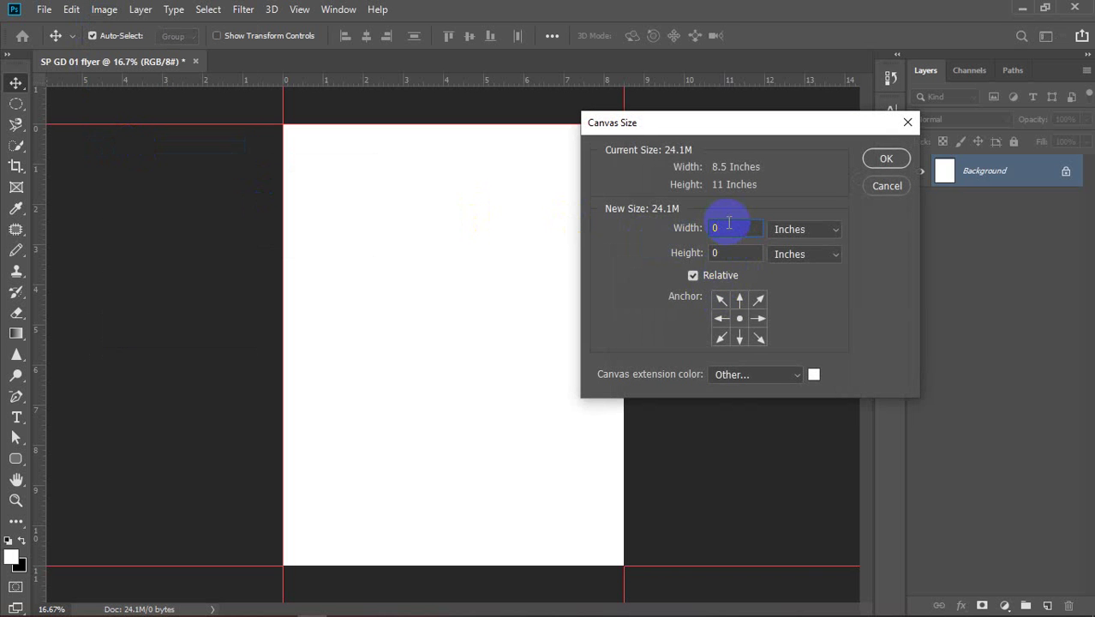
text(.25)
click(729, 250)
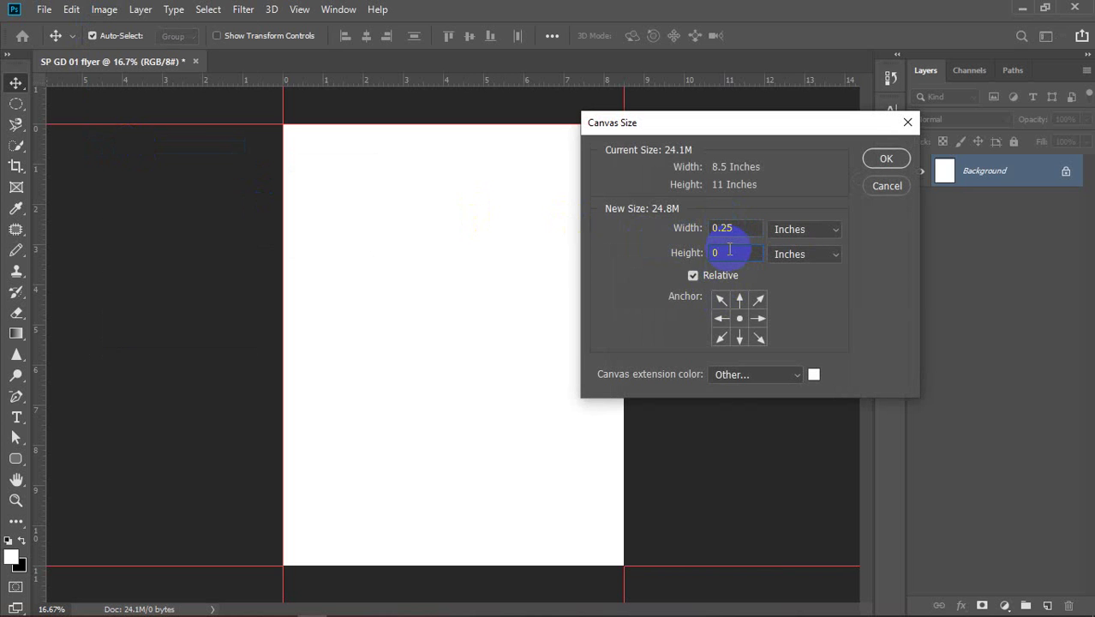
text(.25)
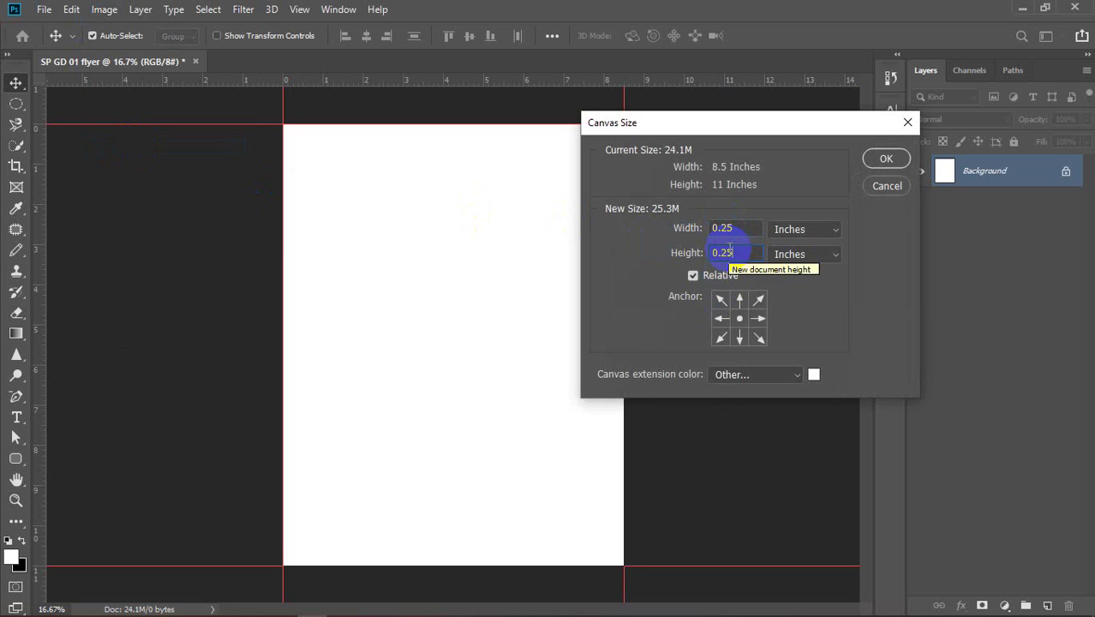
key(Return)
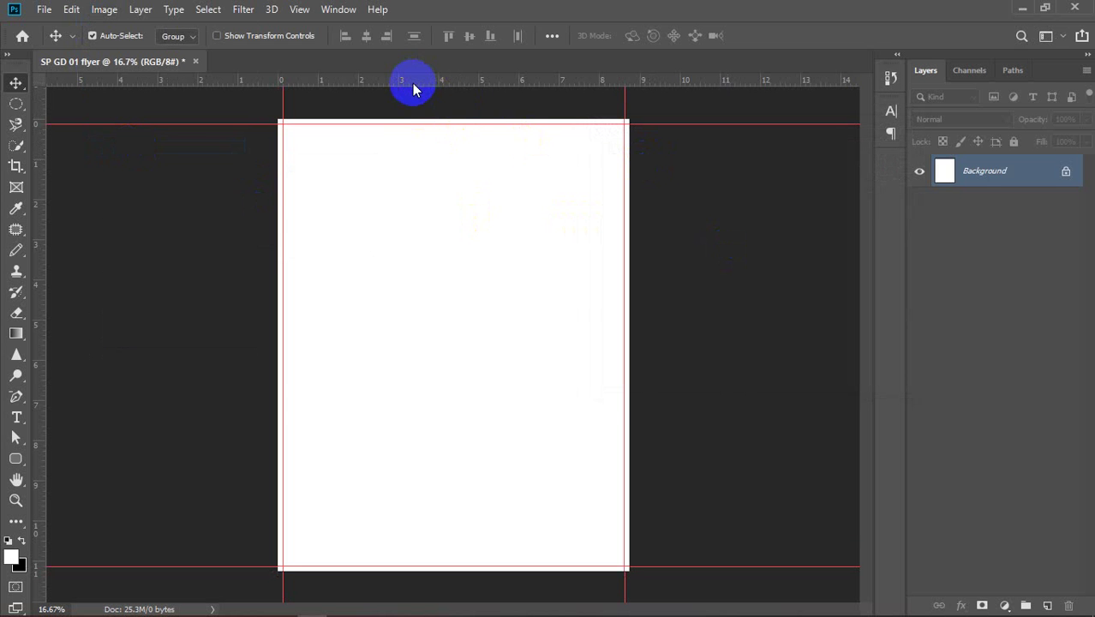
Drag bleed guides to the enlarged canvas's top, bottom and left edges.
drag(412, 88, 410, 571)
drag(43, 309, 281, 318)
drag(38, 293, 633, 321)
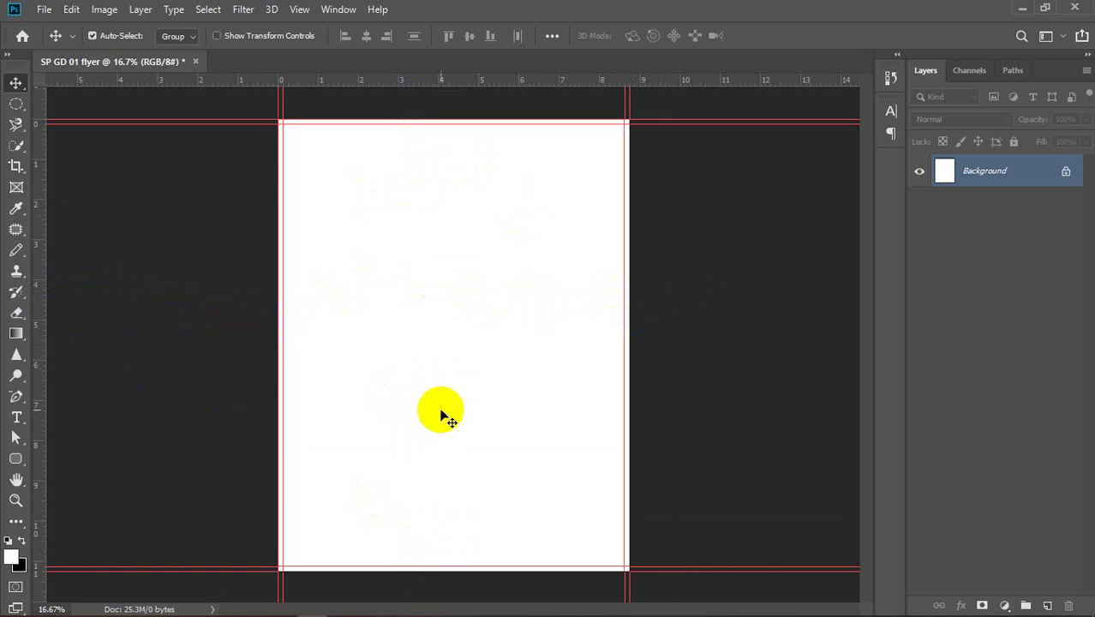
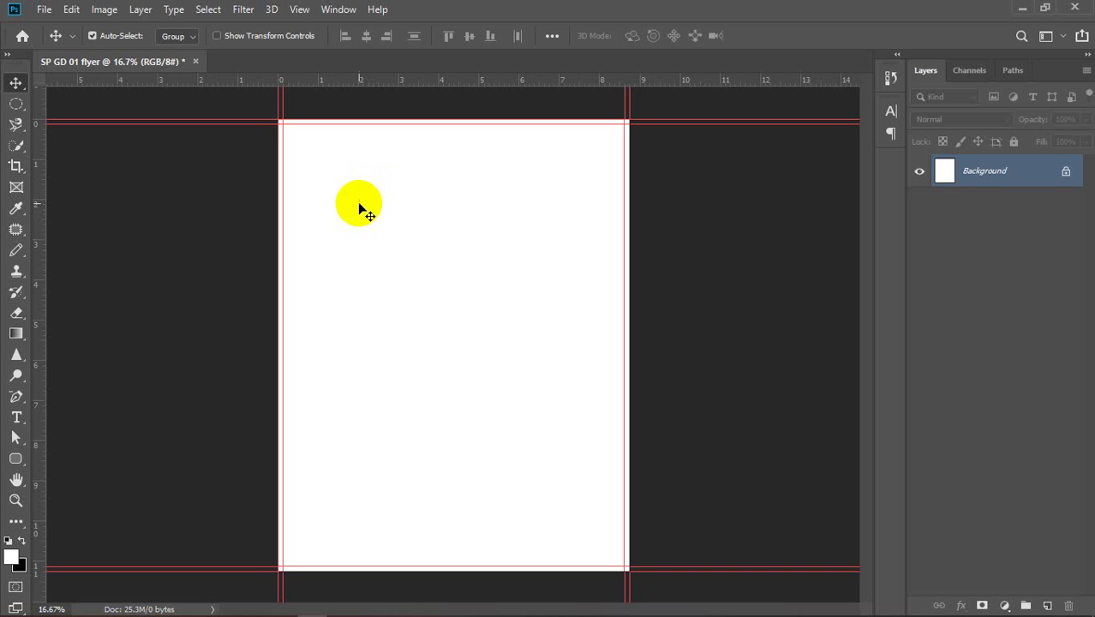
Create a 3.5 × 2 in rounded rectangle with 0.25 in corner radii.
click(417, 93)
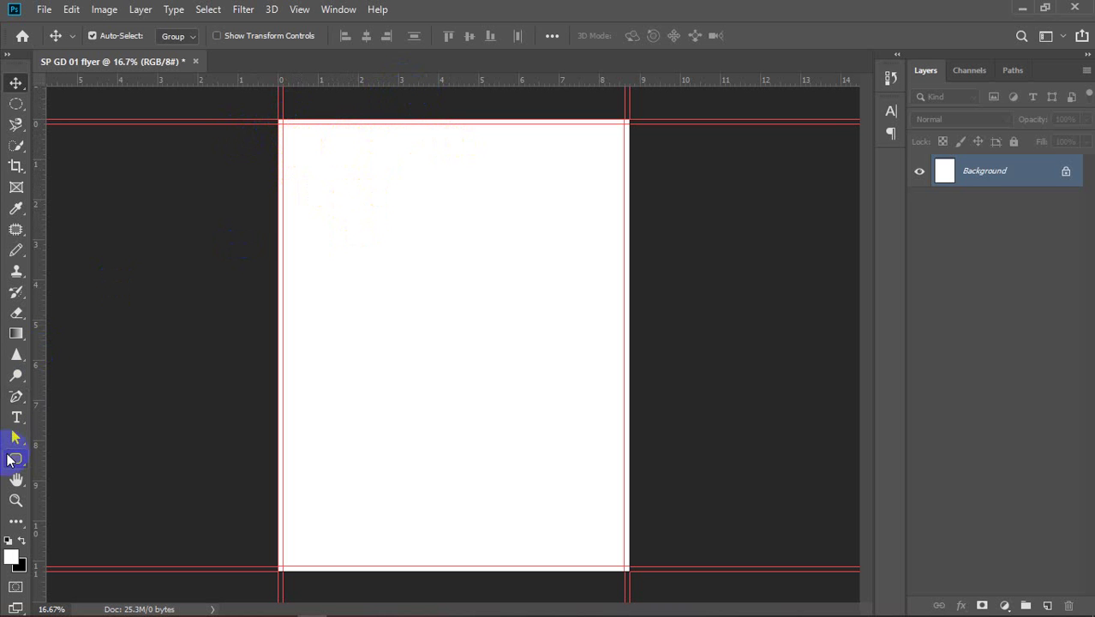
drag(15, 460, 91, 482)
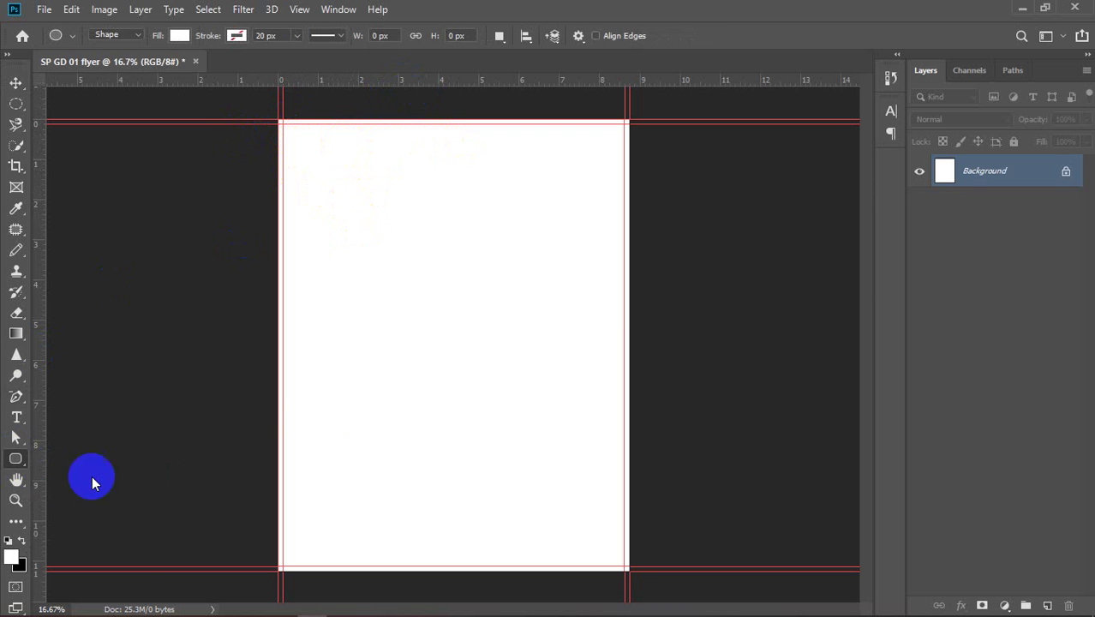
click(414, 366)
click(520, 119)
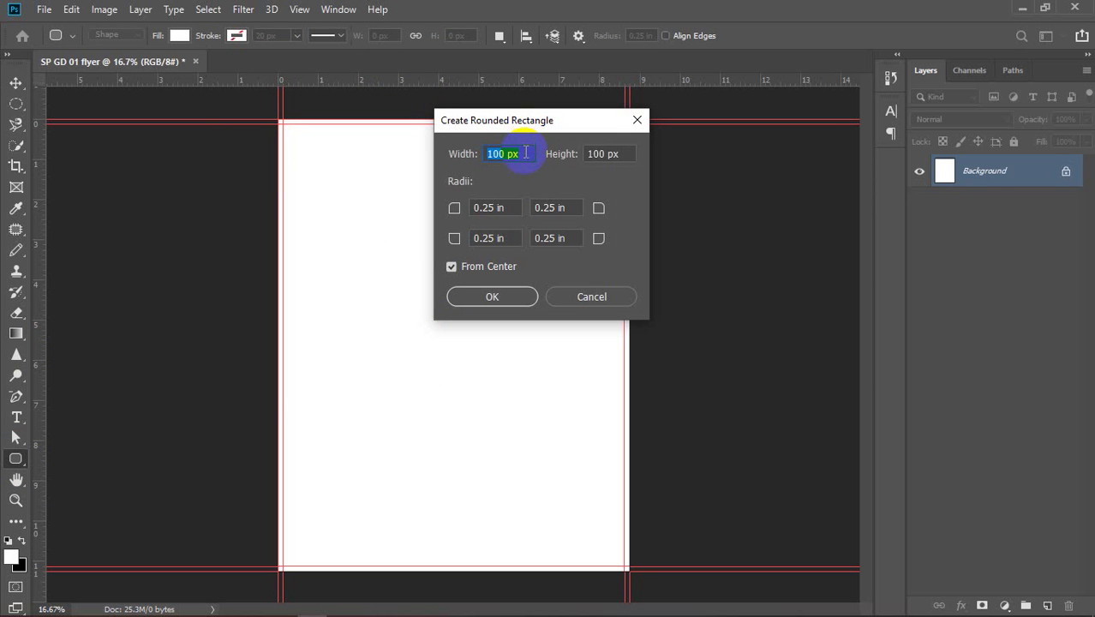
text(3.5)
key(Tab)
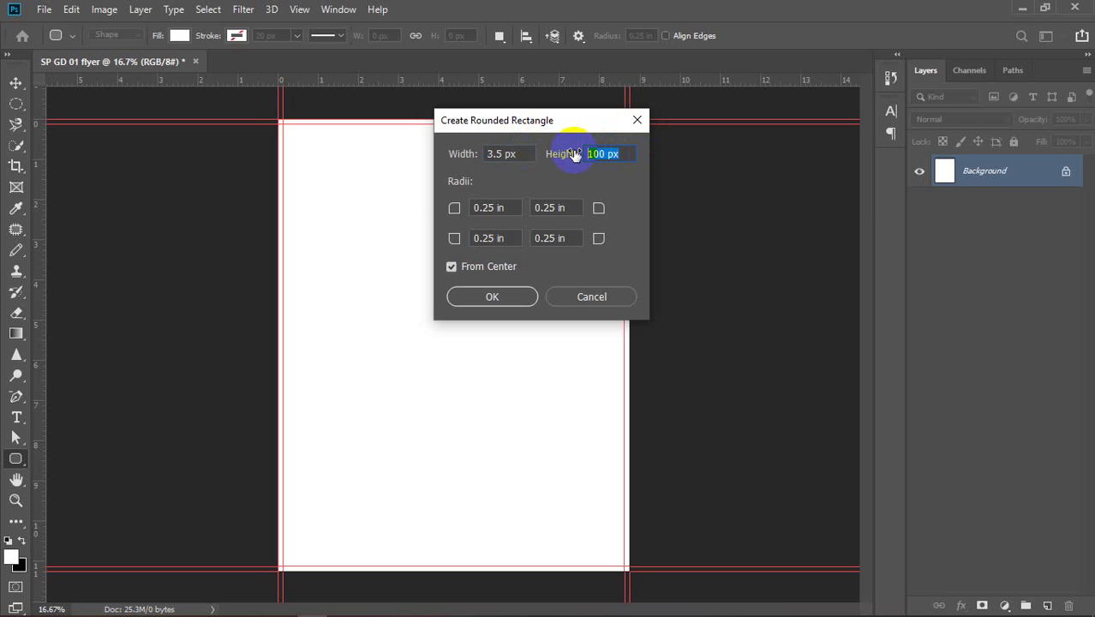
text(2in)
click(525, 154)
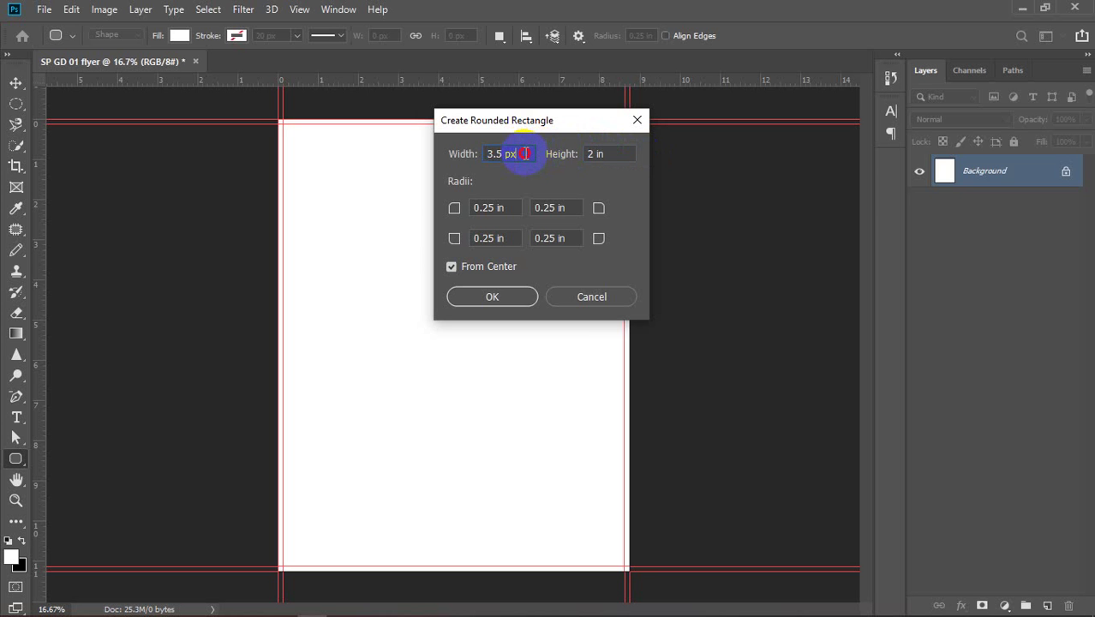
key(BackSpace)
key(BackSpace)
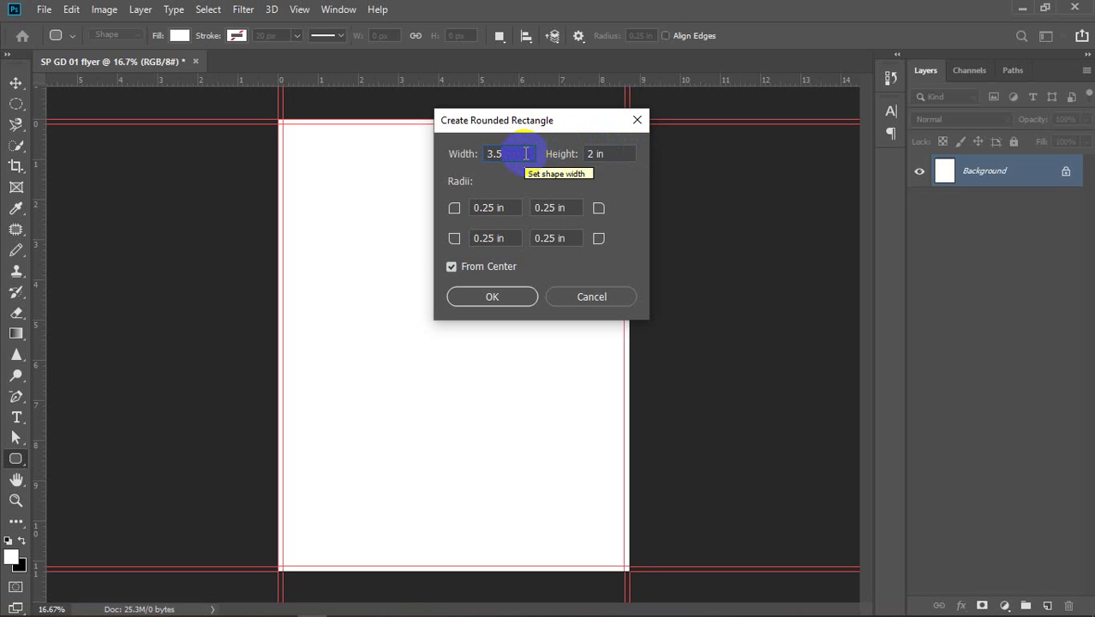
text(in)
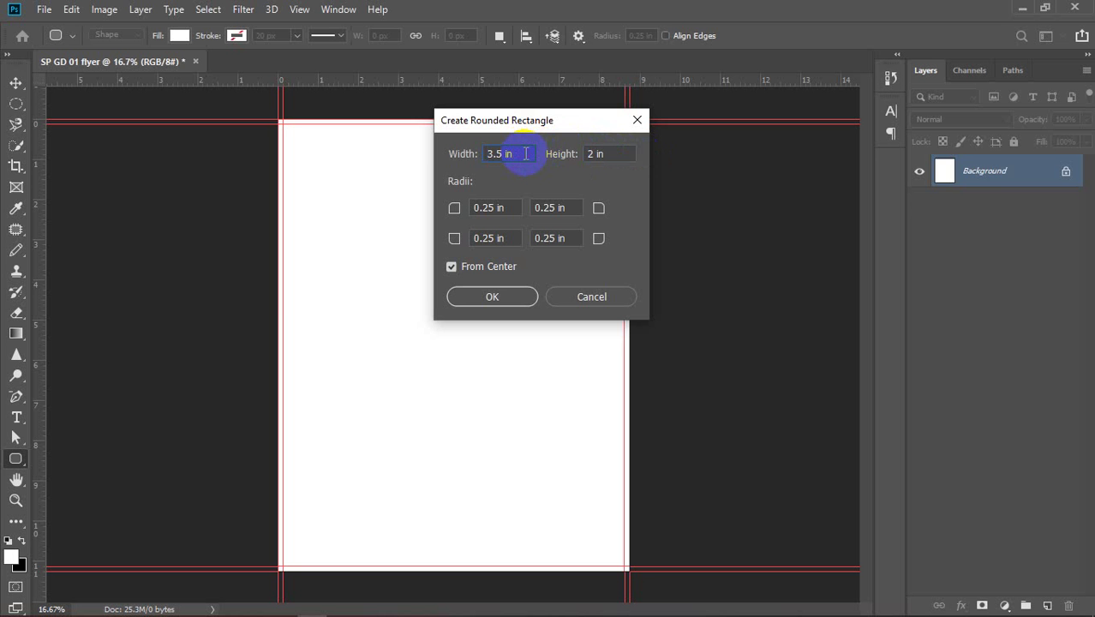
click(492, 296)
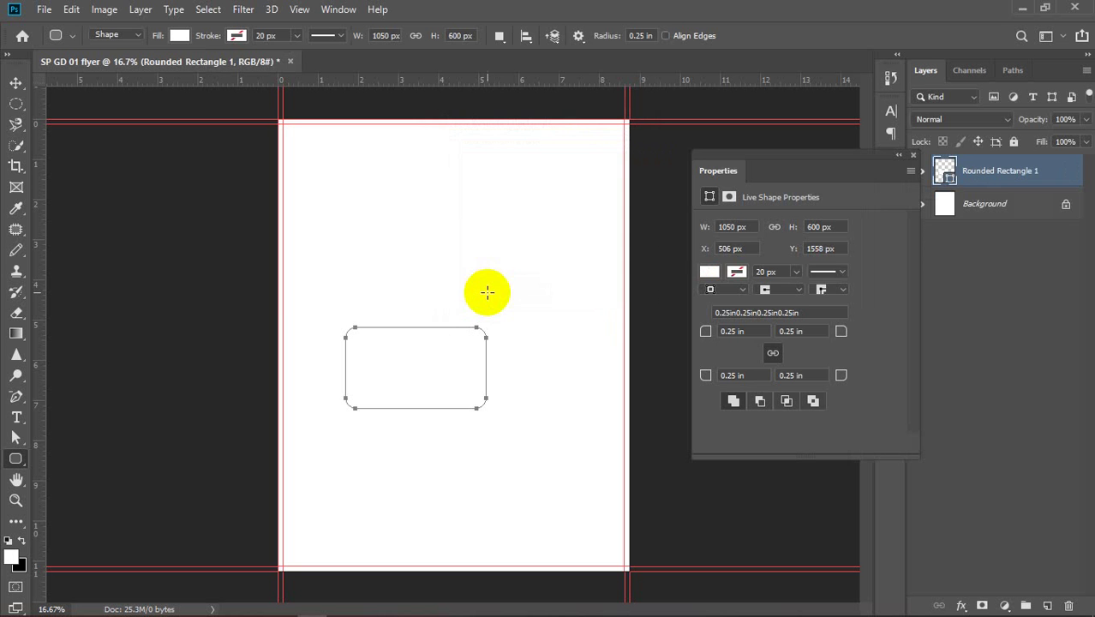
Fill the rounded rectangle with dark grey.
click(710, 272)
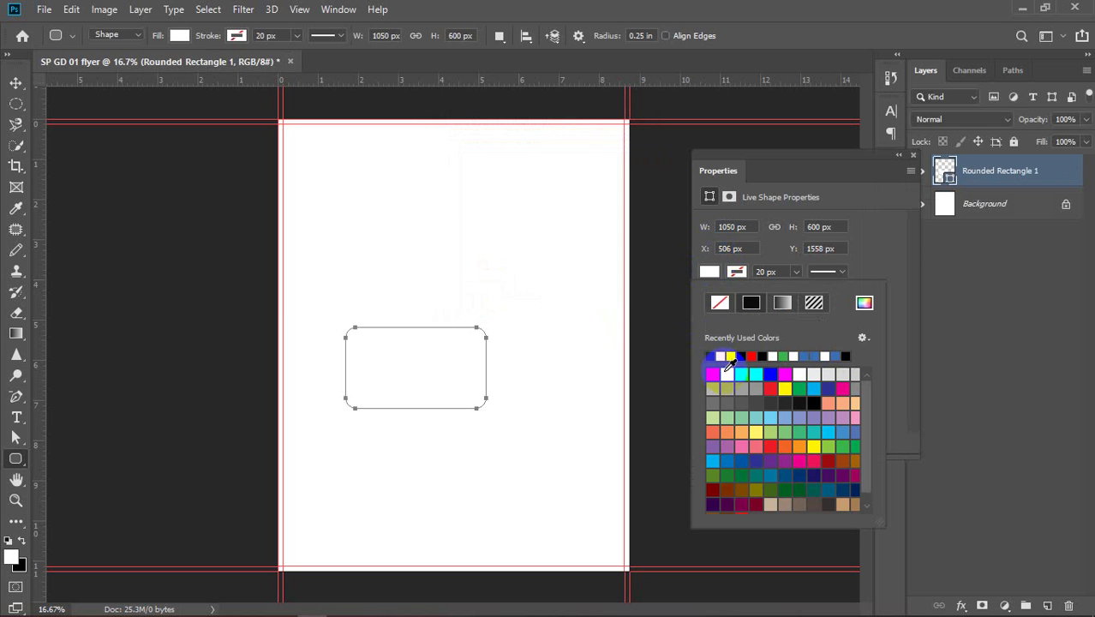
click(711, 356)
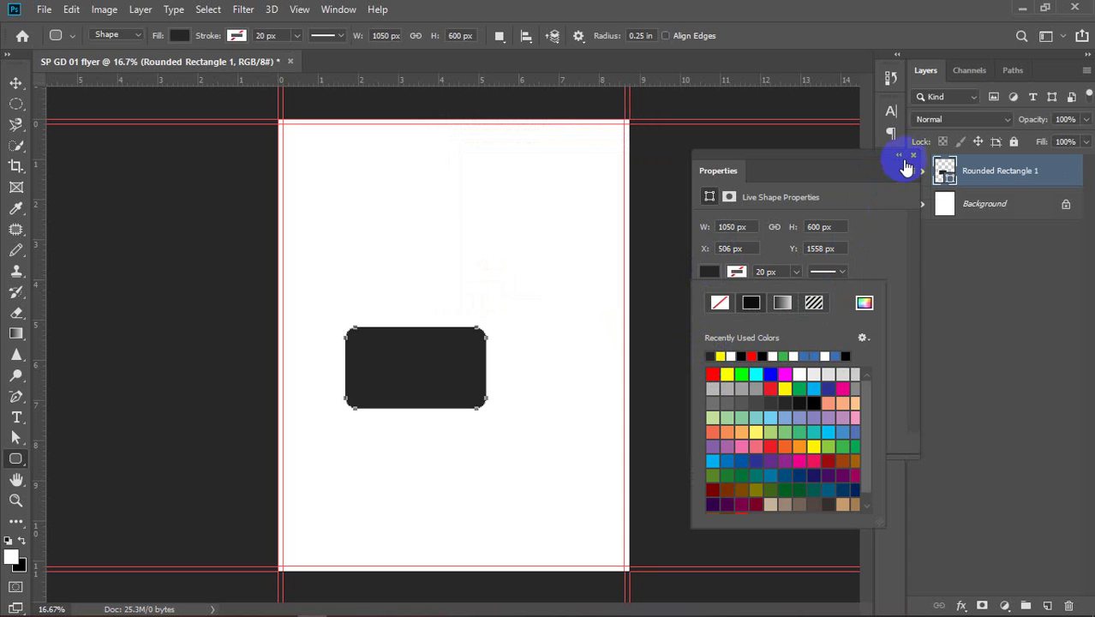
click(913, 157)
Move the rectangle to the page's top-left and copy it into rows of a 2 × 5 grid.
key(v)
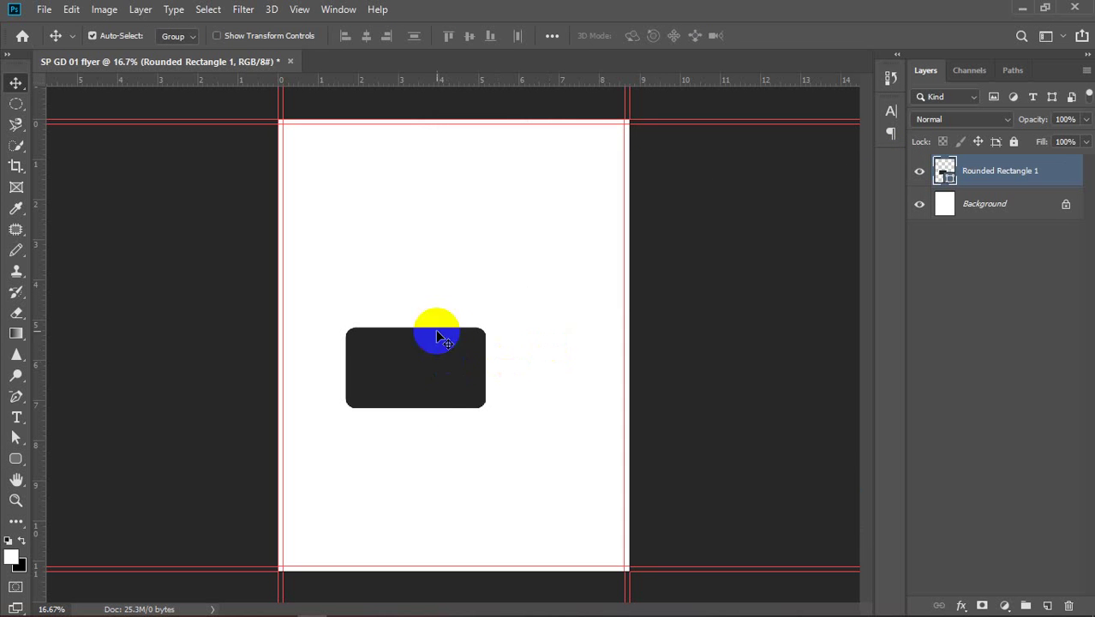
drag(442, 367, 509, 187)
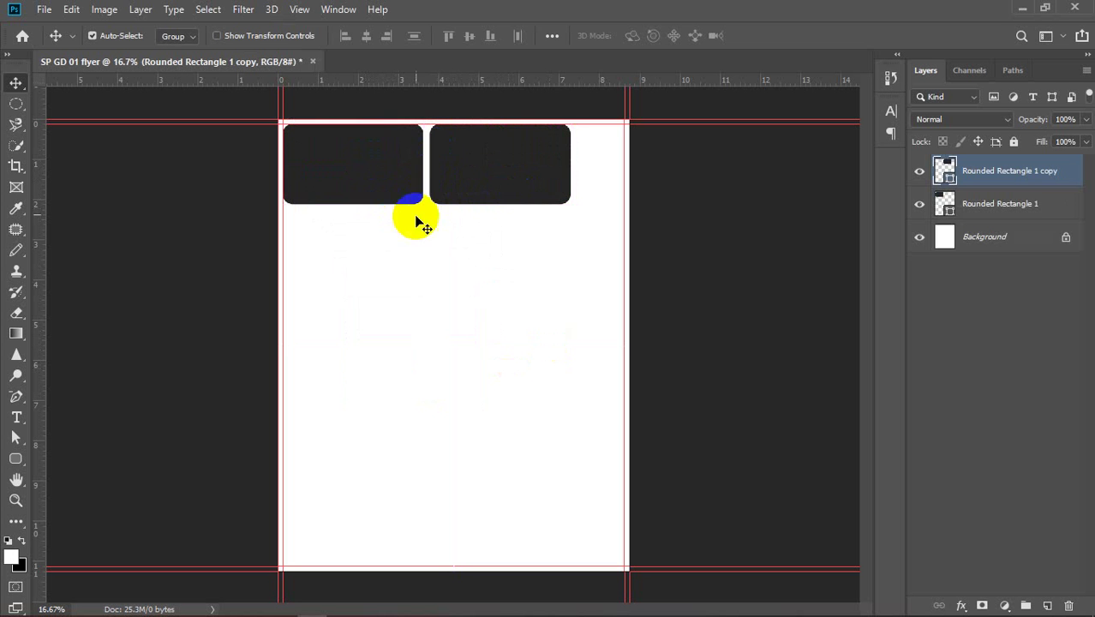
drag(399, 181, 391, 502)
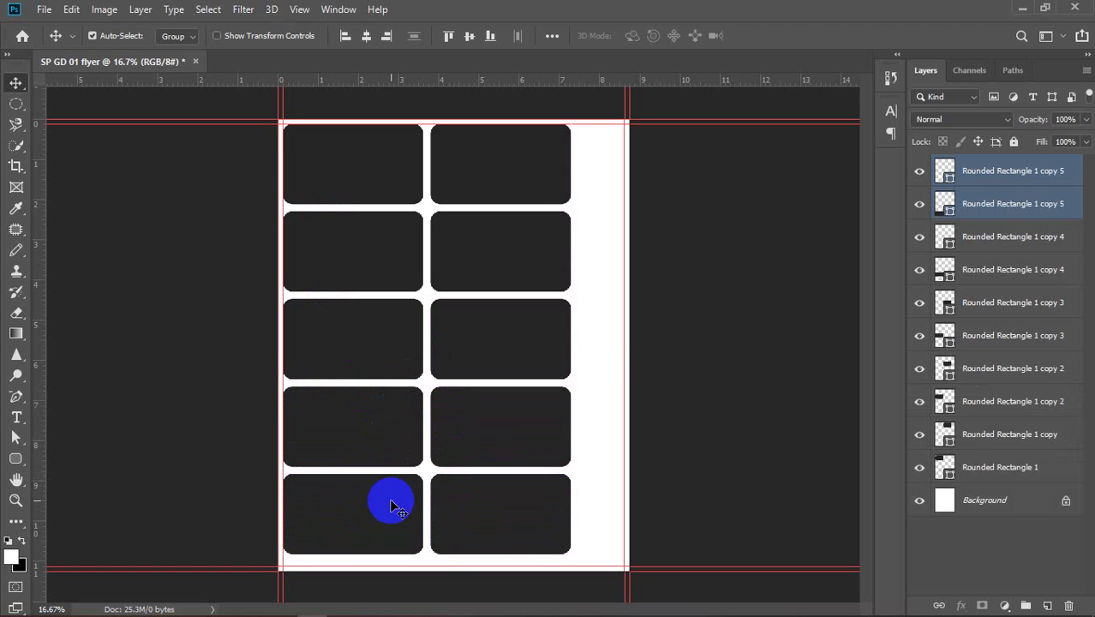
click(600, 178)
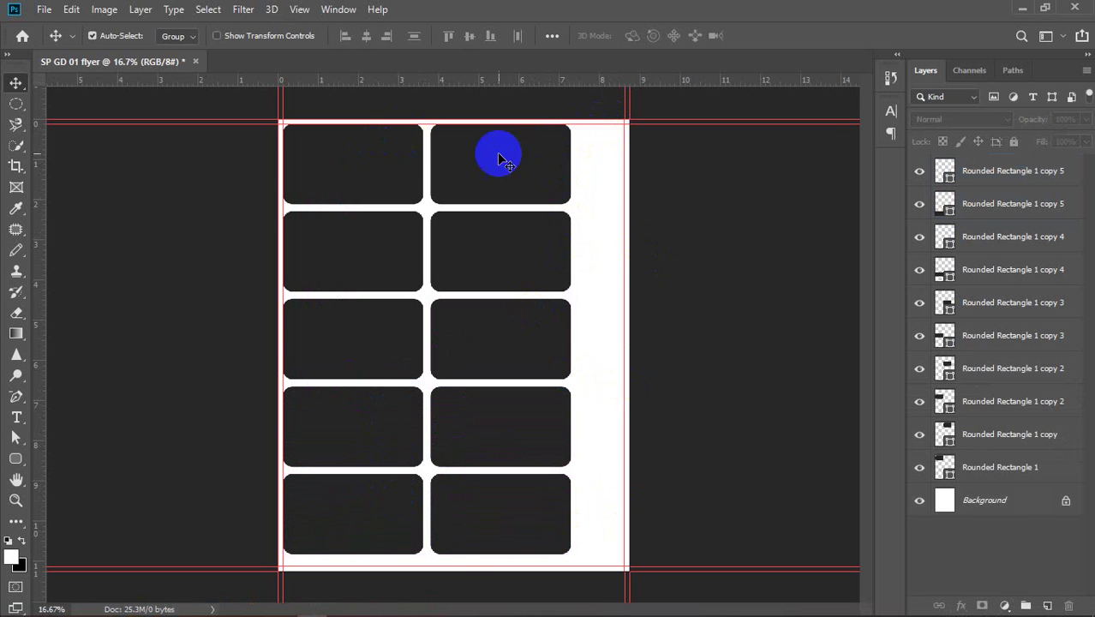
scroll(513, 195, up, 5)
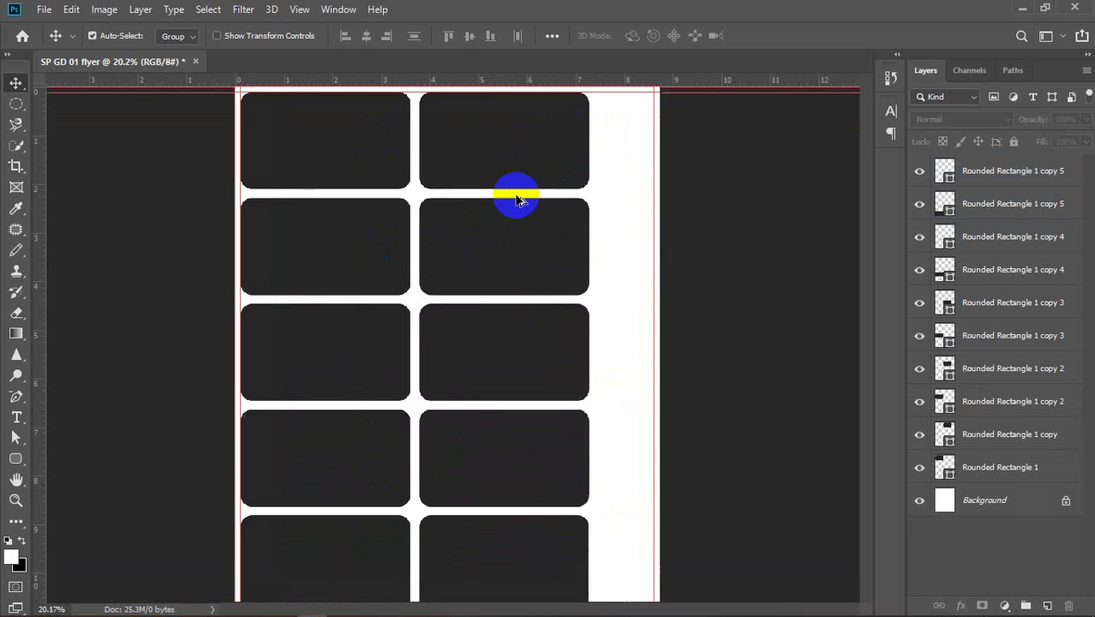
scroll(600, 249, up, 10)
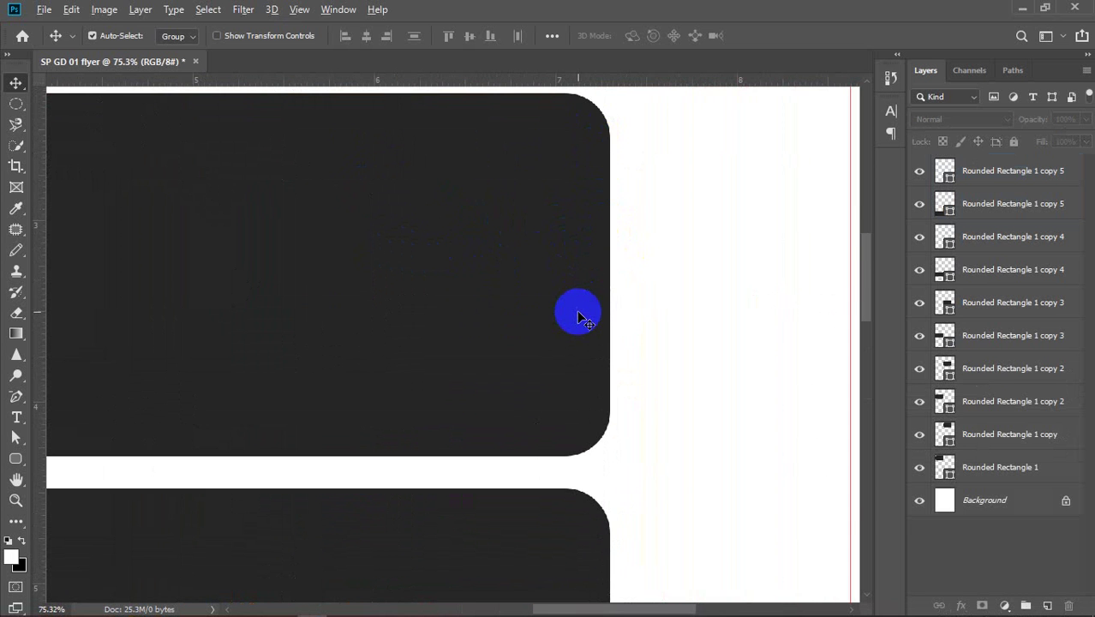
scroll(579, 313, down, 8)
scroll(578, 315, down, 4)
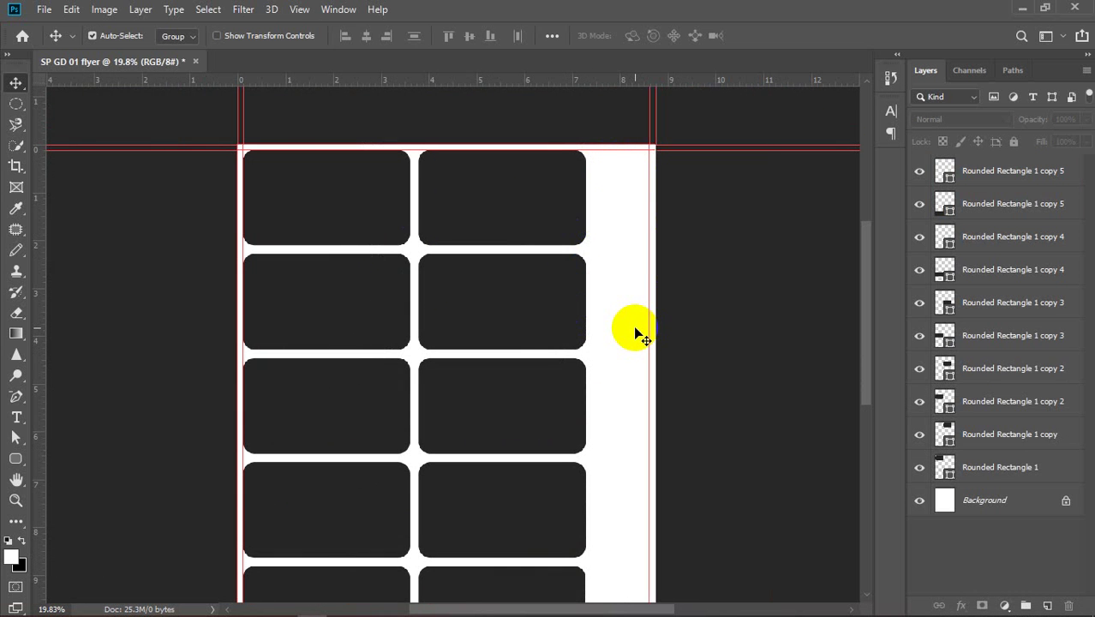
scroll(635, 332, down, 2)
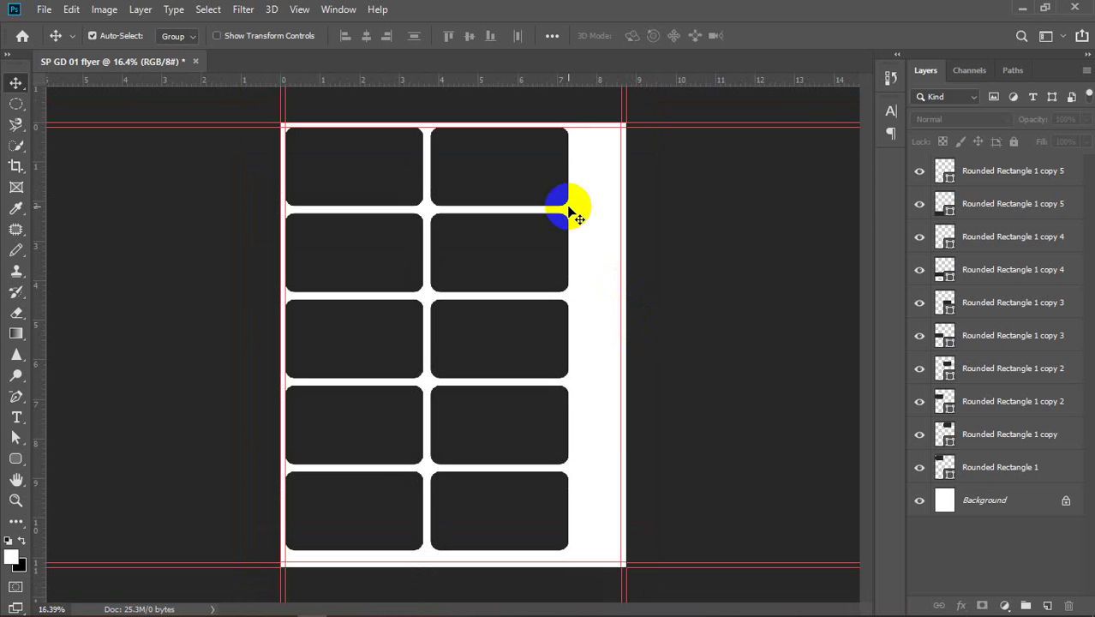
scroll(648, 206, up, 2)
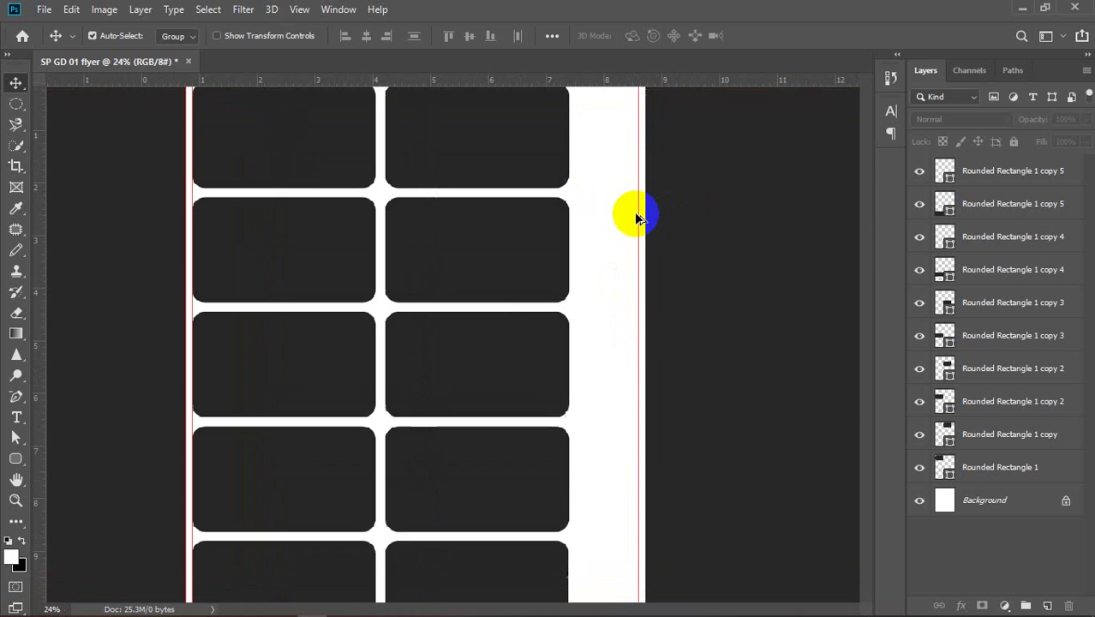
scroll(650, 210, up, 5)
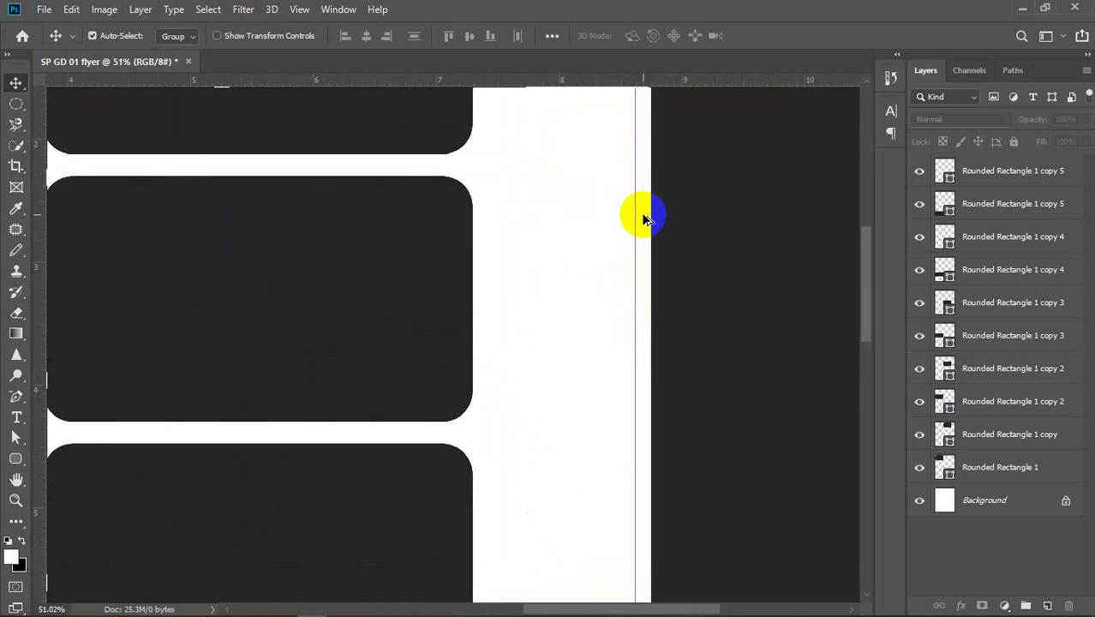
scroll(655, 195, down, 4)
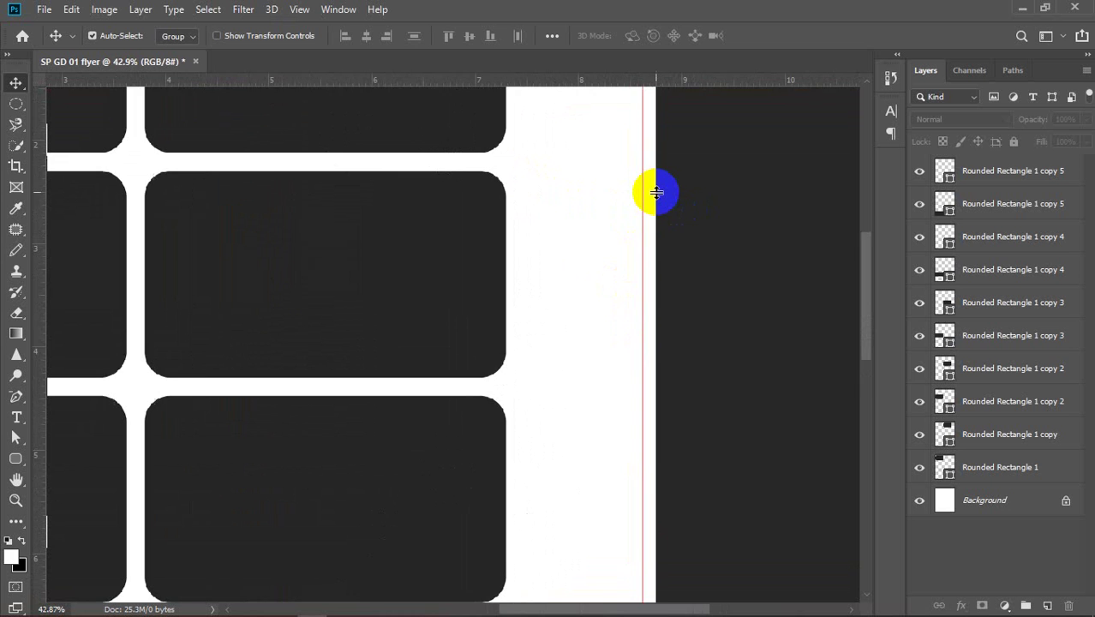
scroll(655, 193, down, 2)
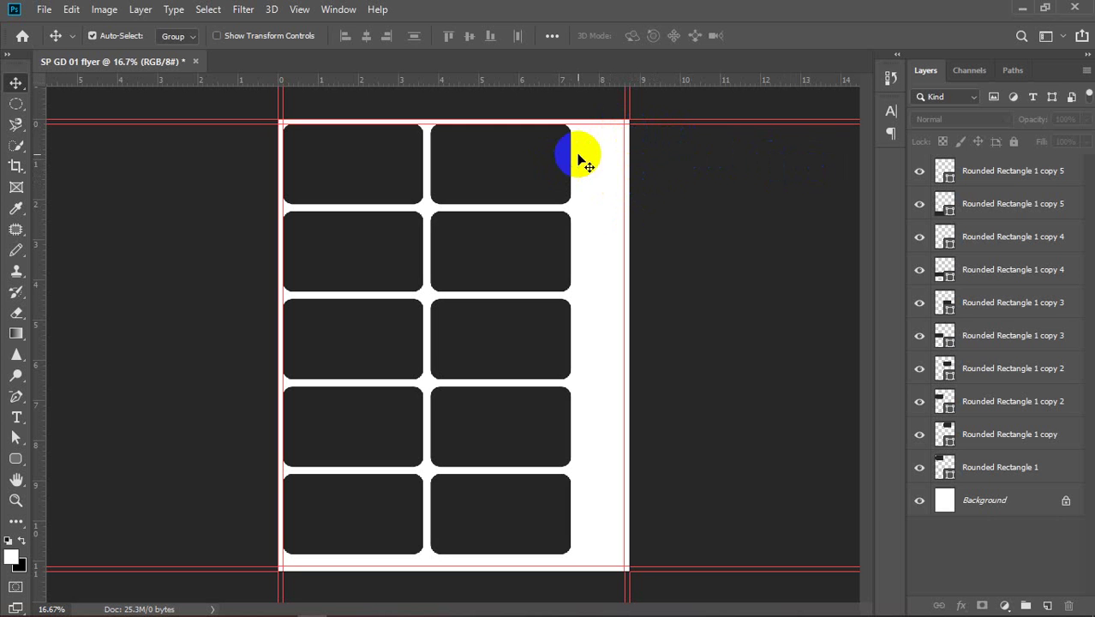
Marquee-select all ten rounded rectangle layers and delete them.
drag(597, 154, 358, 508)
key(Delete)
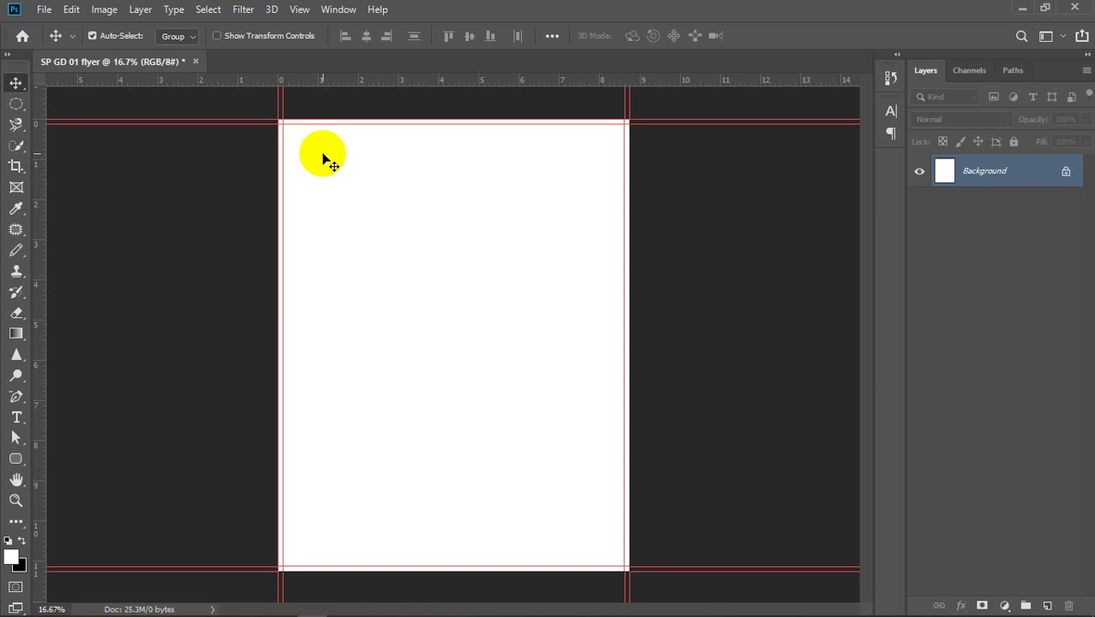
In the flyer design results, preview the red business, yellow guitar-lessons and teal creative agency flyers.
mouse_move(430, 605)
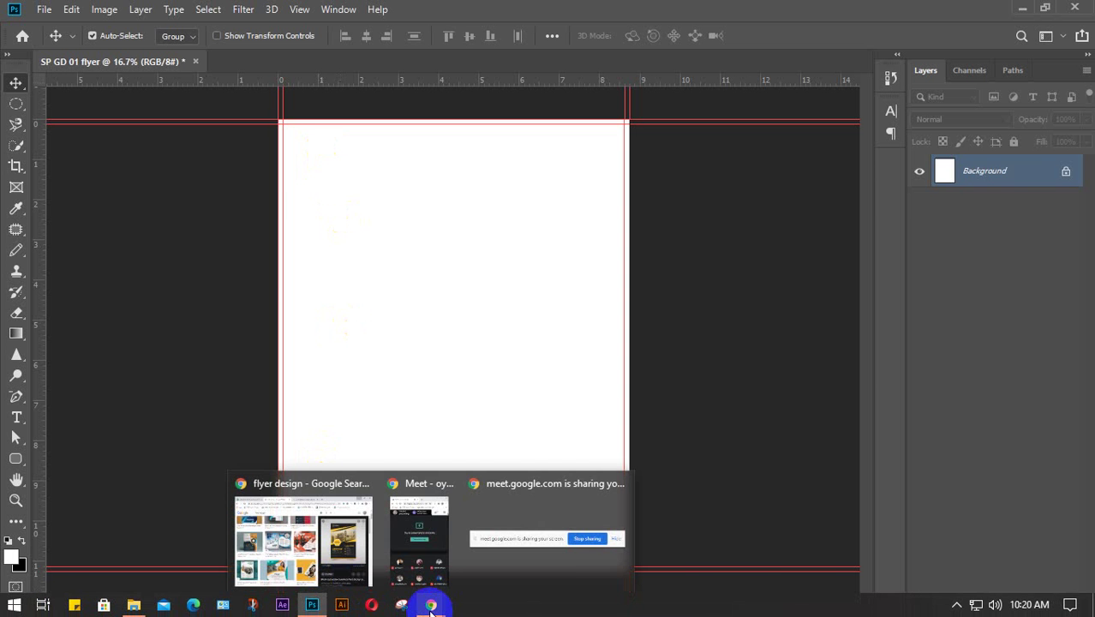
click(307, 533)
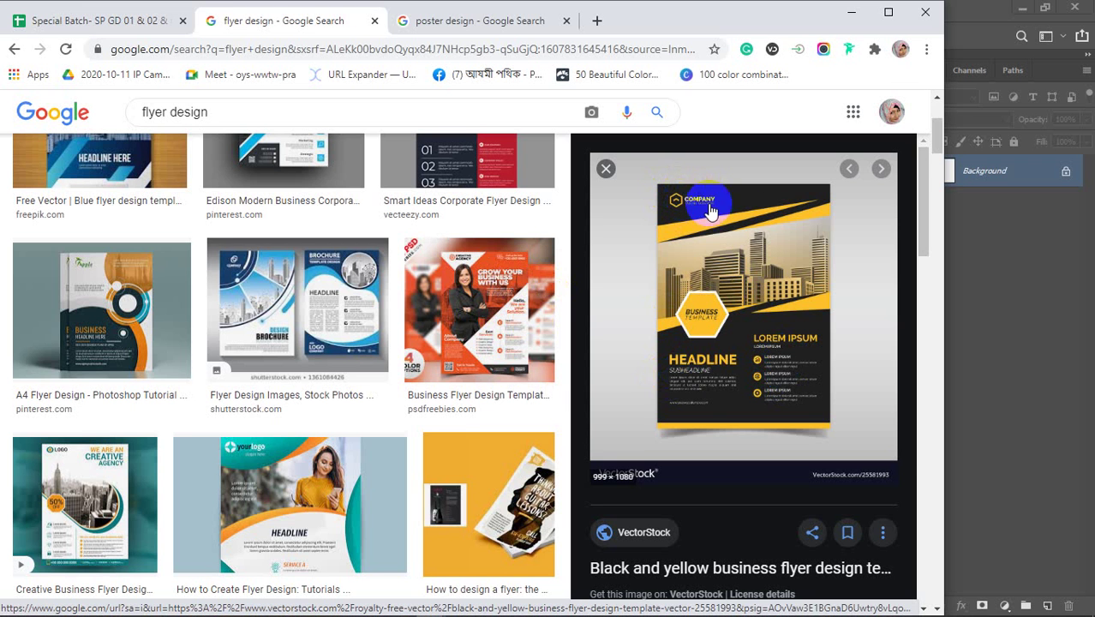
click(468, 332)
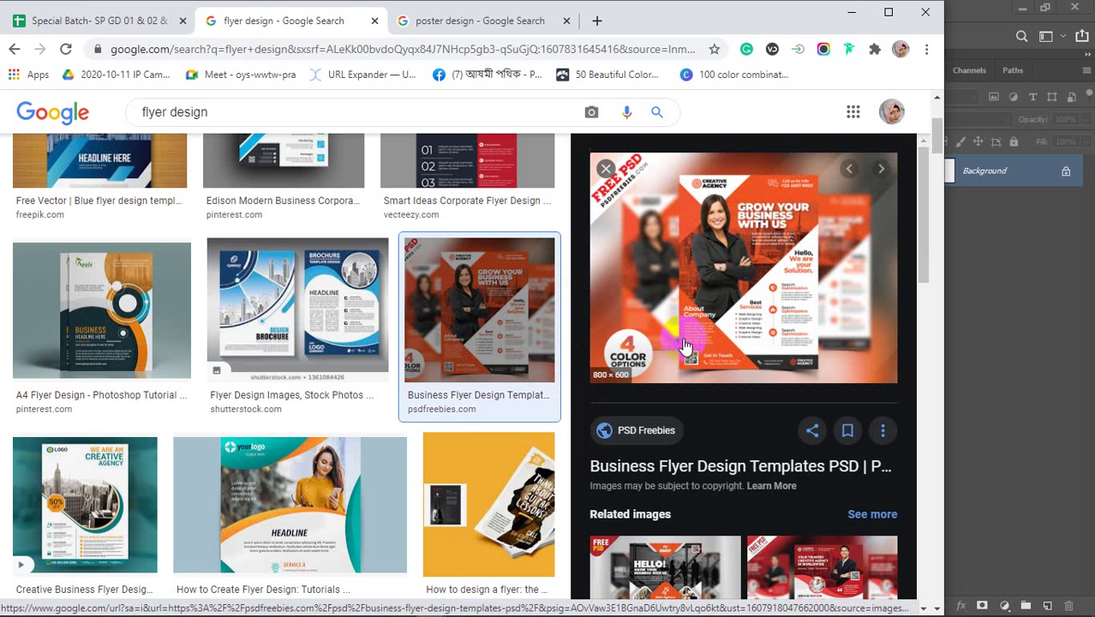
click(514, 518)
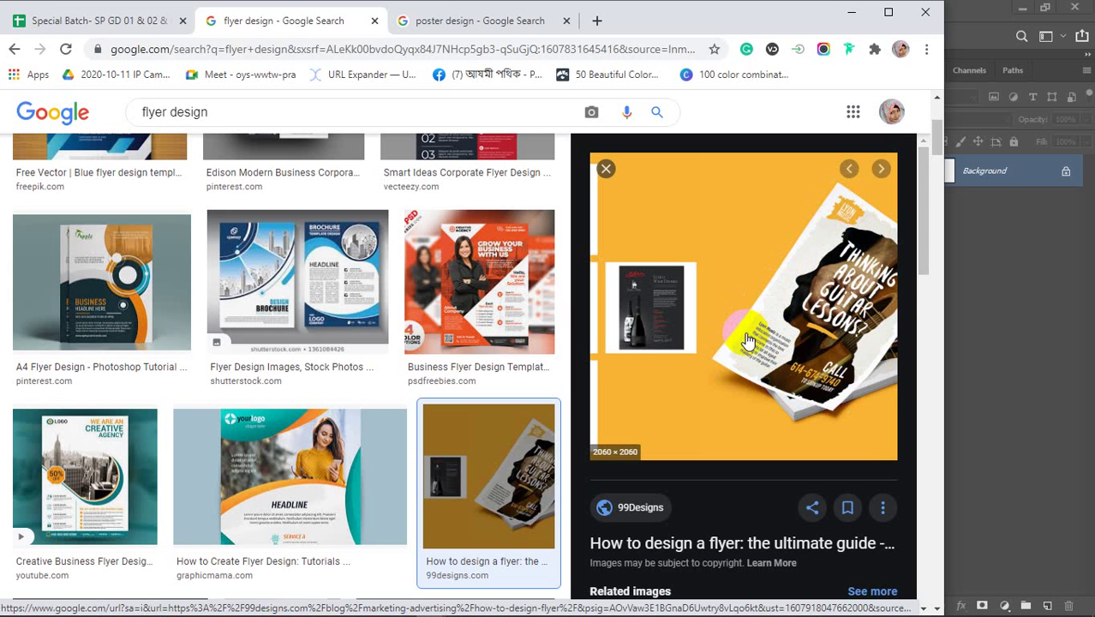
scroll(391, 440, down, 2)
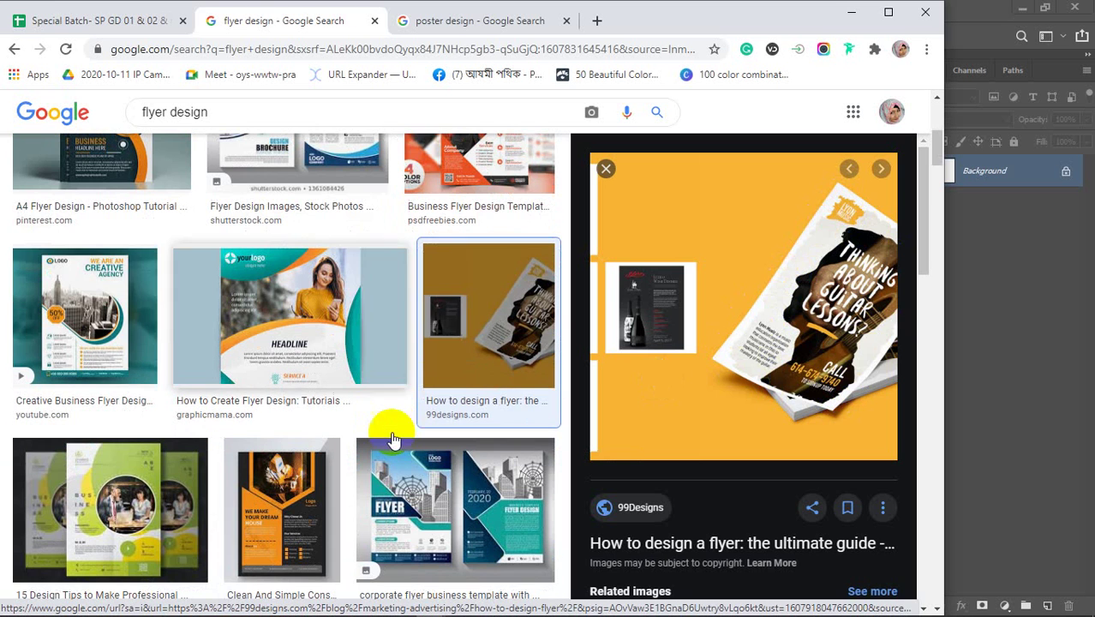
click(77, 341)
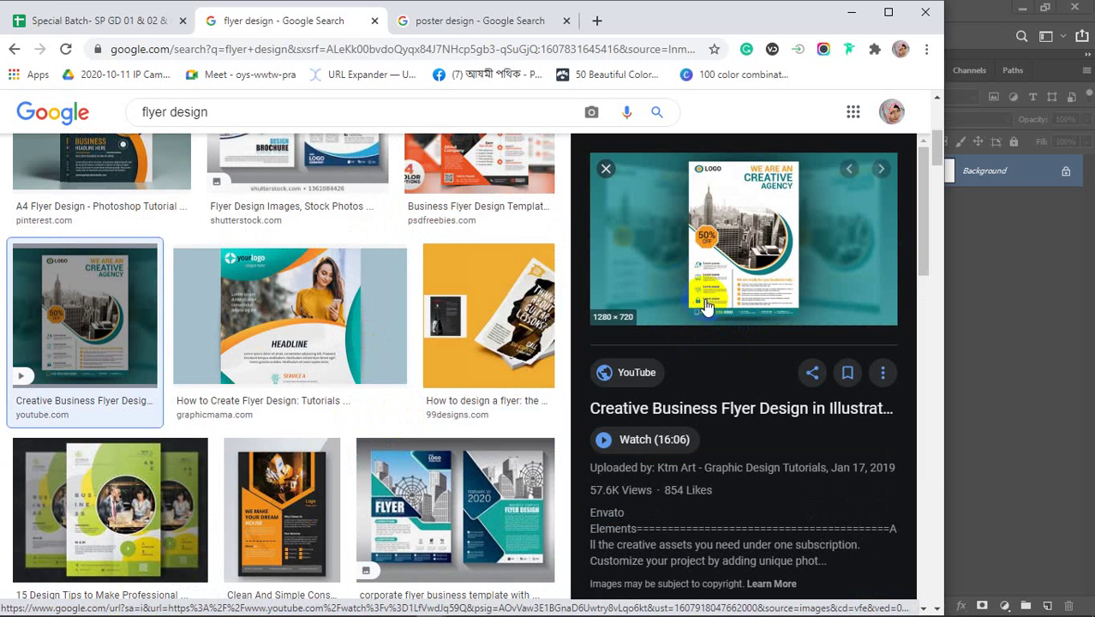
scroll(782, 323, down, 2)
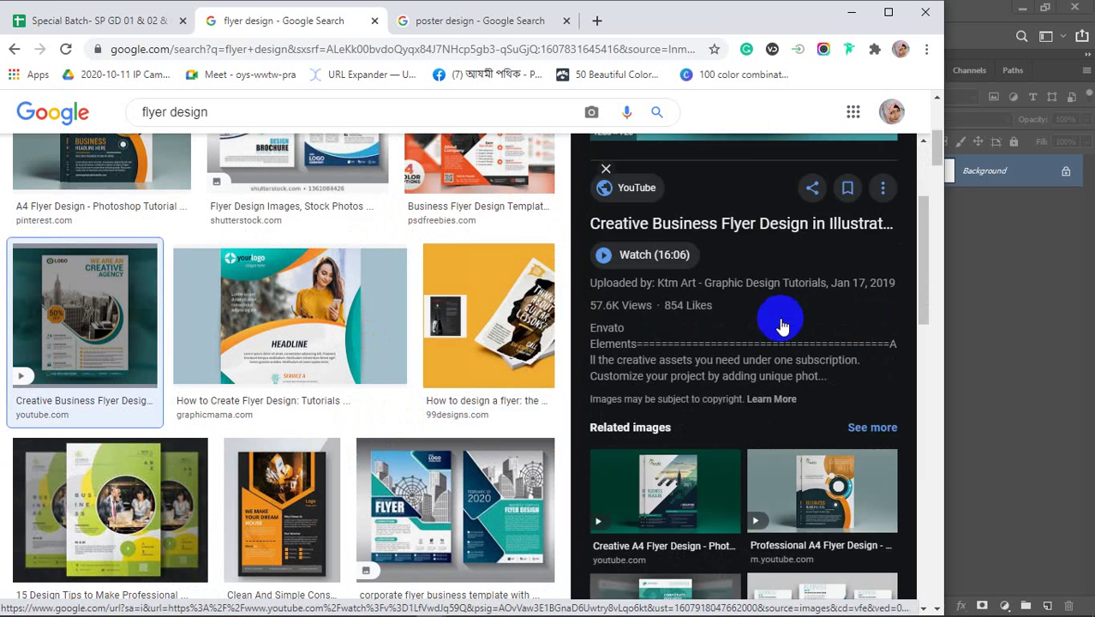
scroll(782, 324, down, 3)
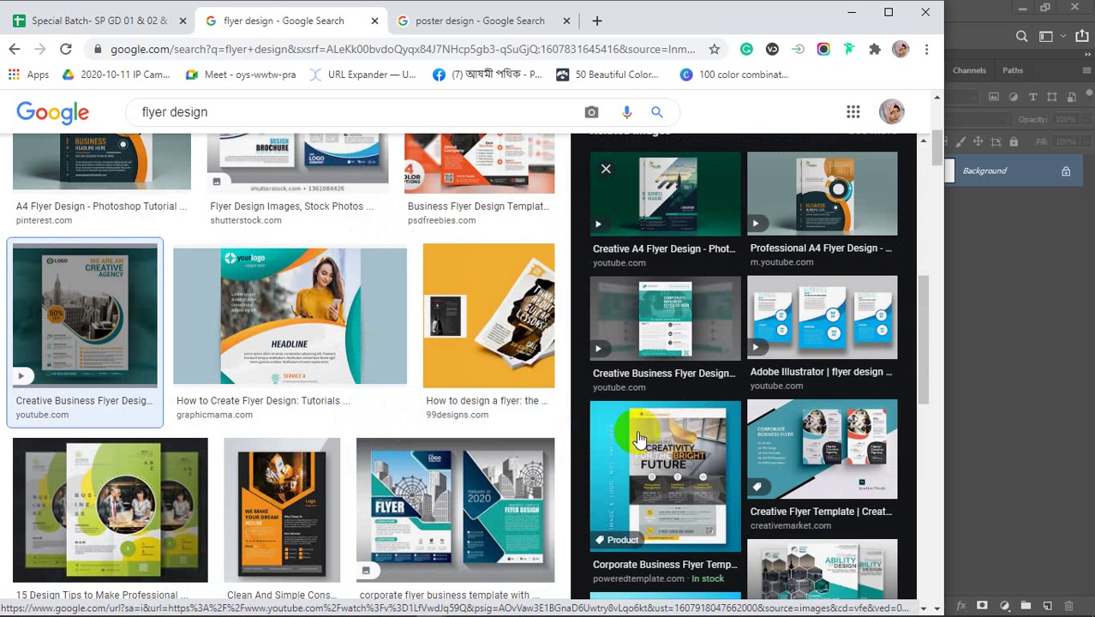
scroll(203, 518, down, 2)
Preview the 15 Design Tips and Freepik flyer examples, then switch to the poster design results.
click(109, 352)
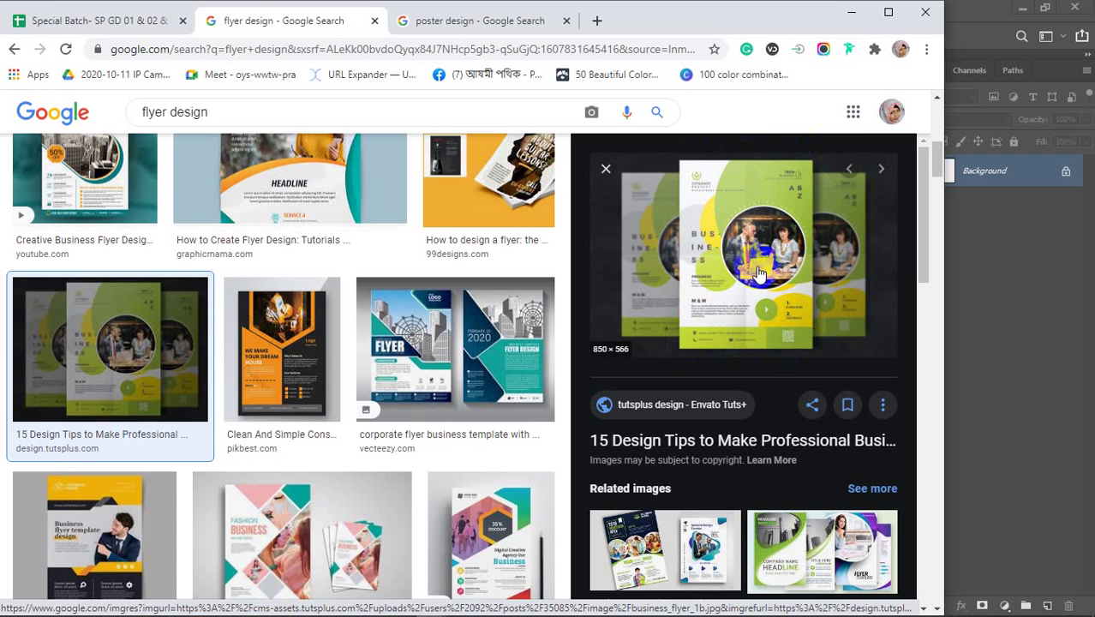
scroll(757, 273, down, 1)
scroll(454, 351, down, 3)
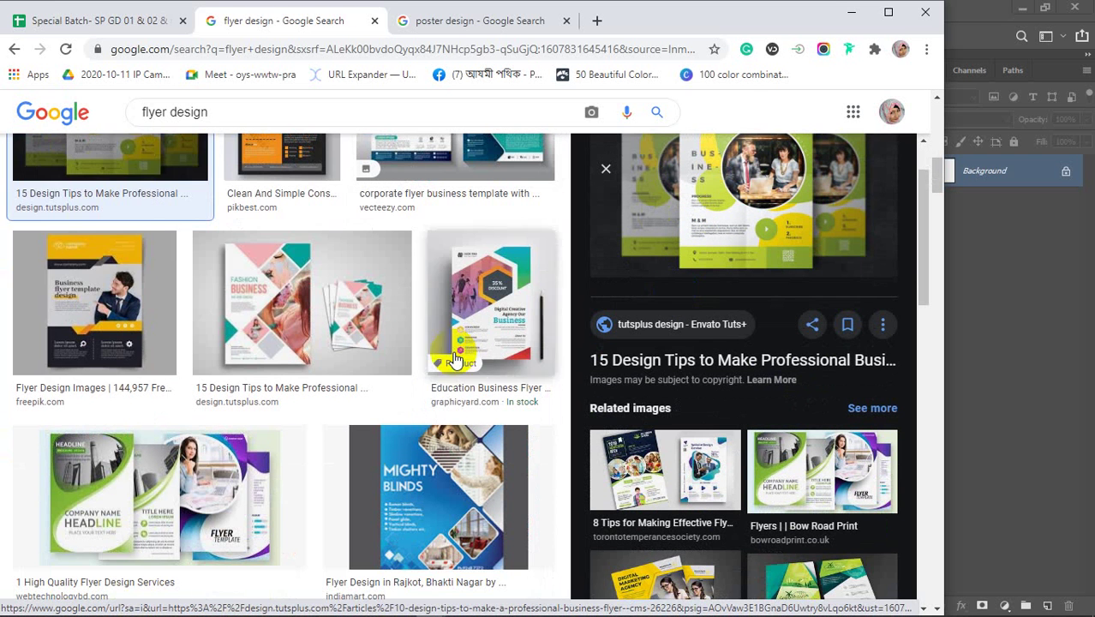
click(98, 293)
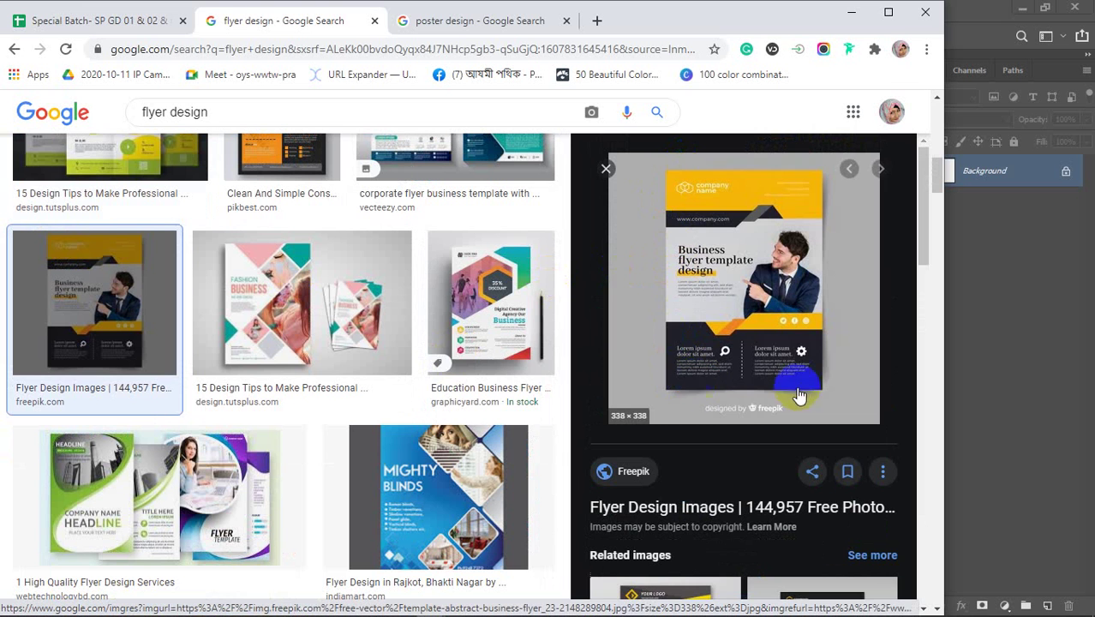
scroll(816, 329, down, 2)
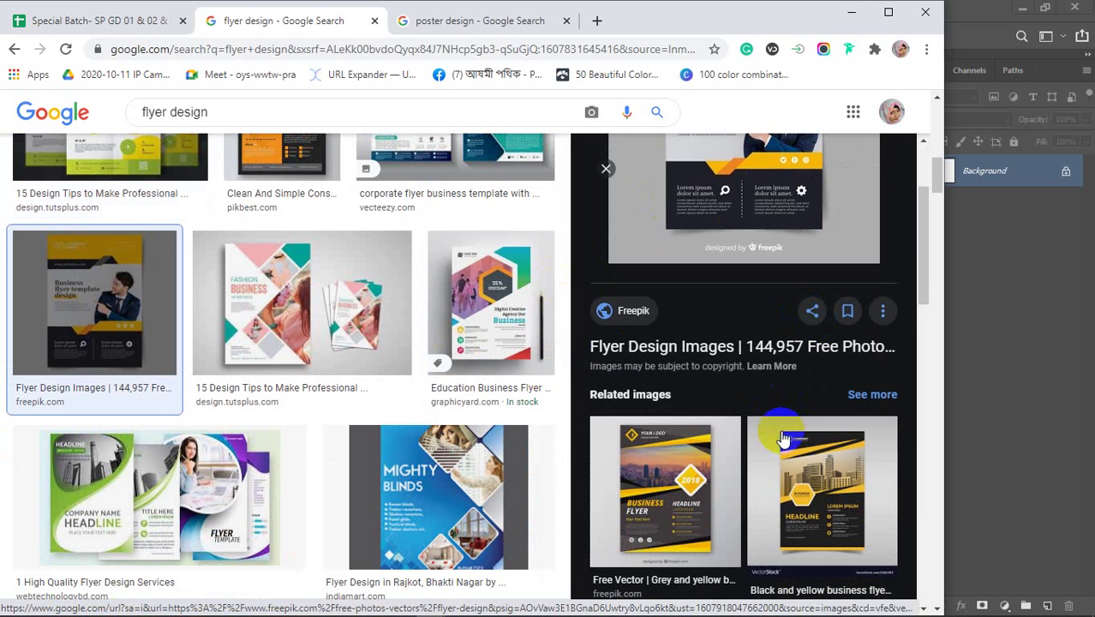
scroll(782, 439, down, 2)
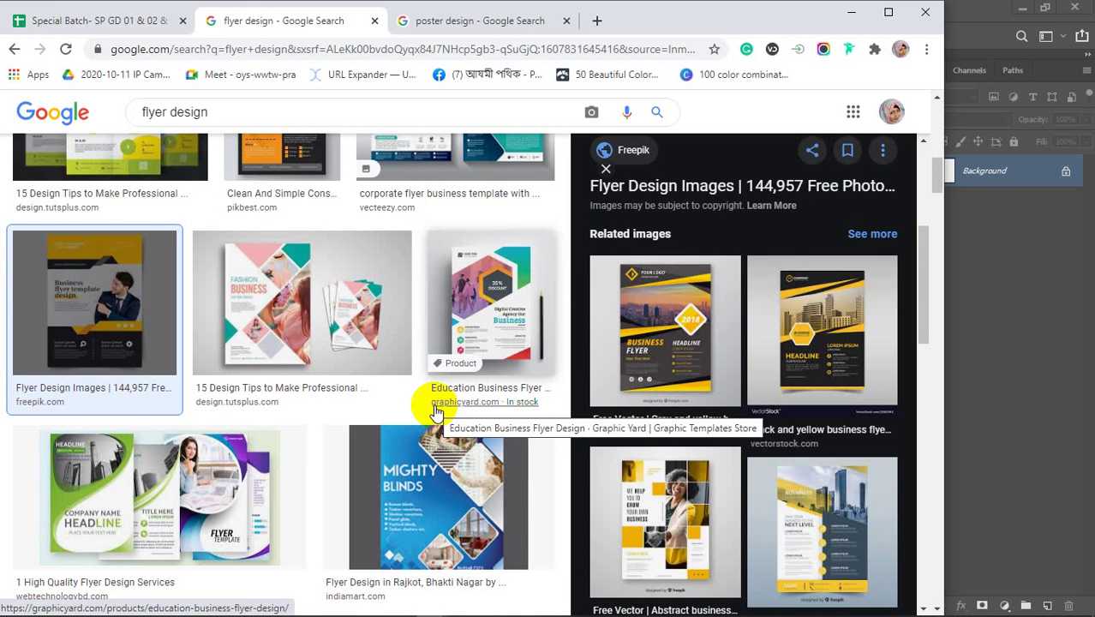
scroll(434, 410, up, 3)
click(456, 22)
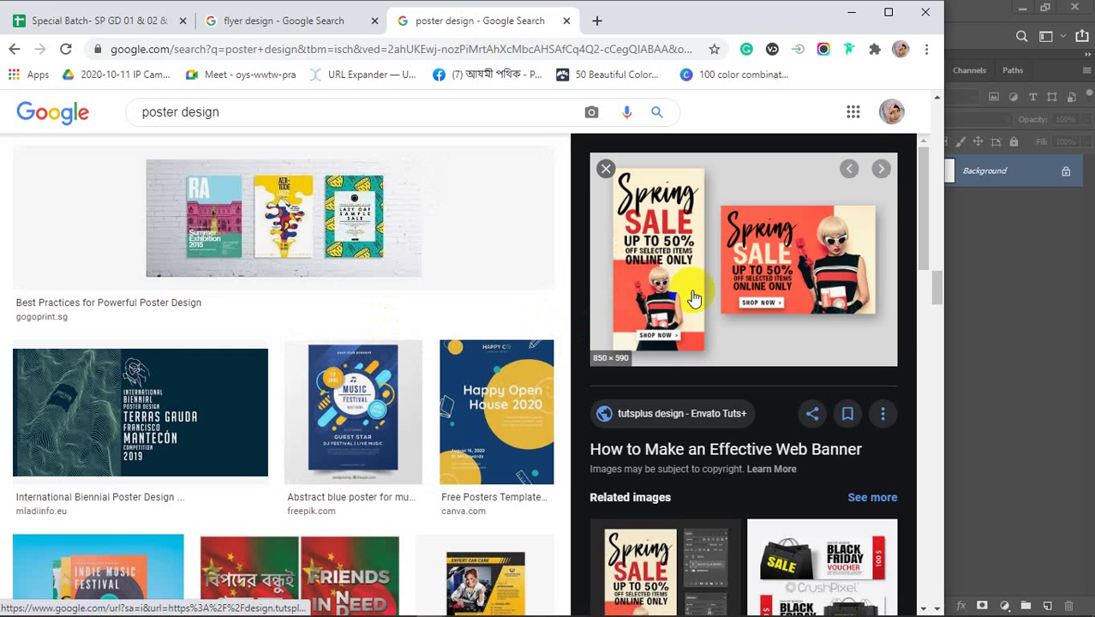
Scroll the poster results and preview the ACT Poster Design example.
scroll(396, 315, down, 1)
scroll(411, 360, up, 3)
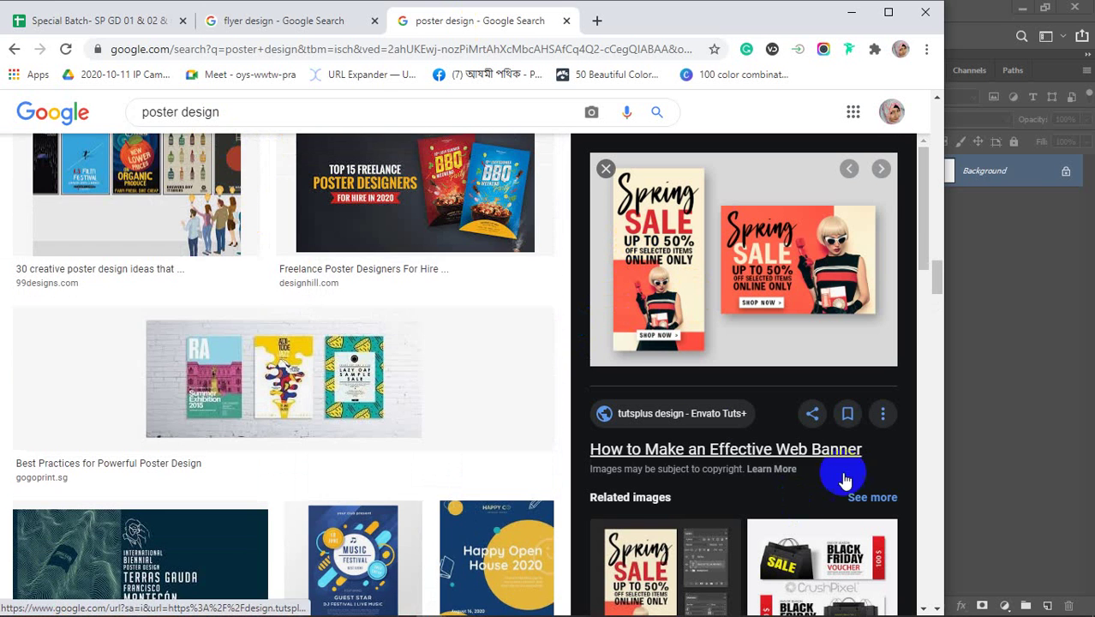
scroll(429, 401, down, 5)
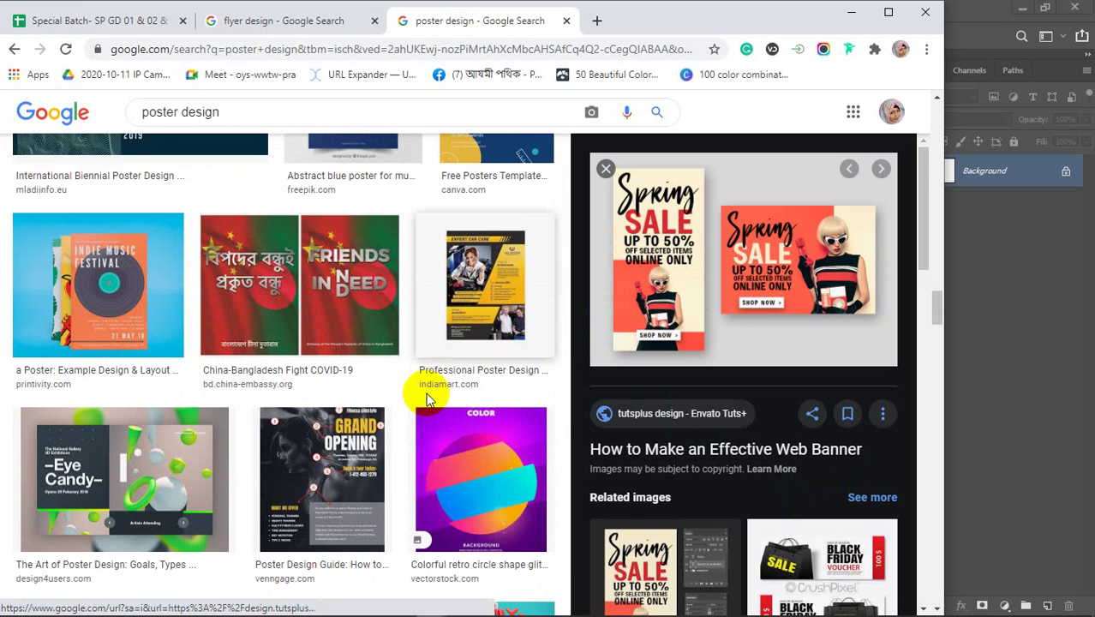
scroll(429, 399, down, 1)
scroll(425, 393, down, 2)
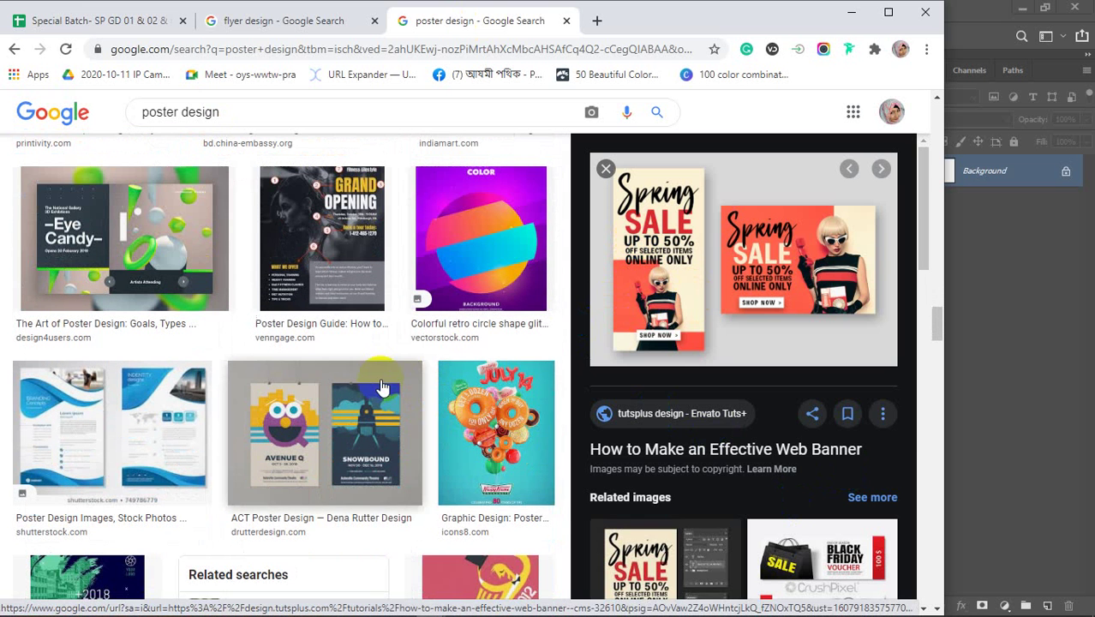
scroll(428, 404, down, 2)
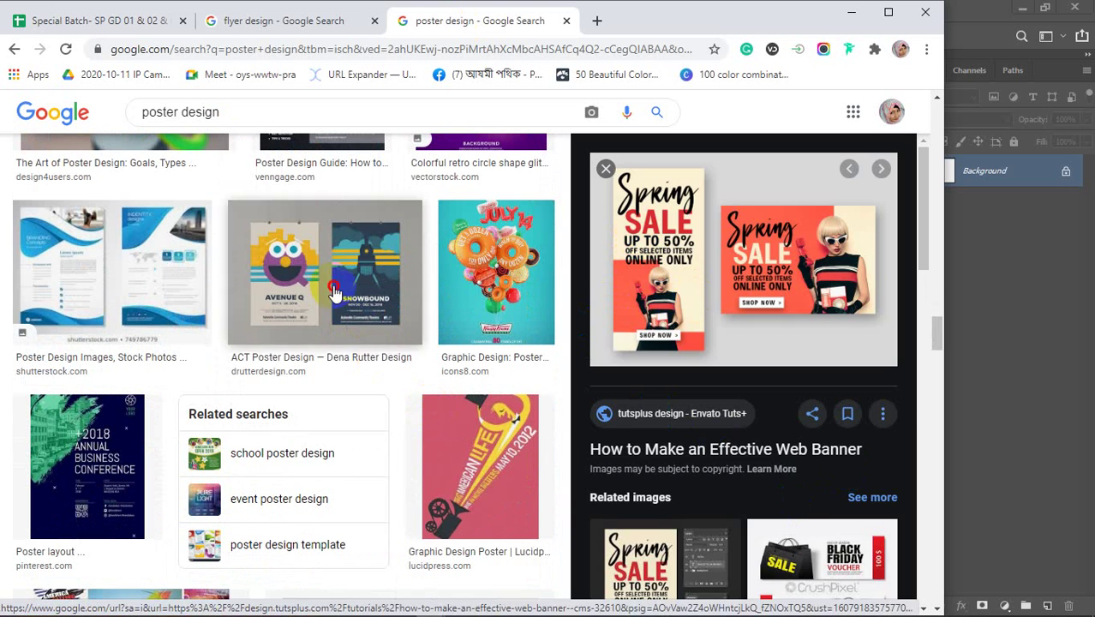
click(417, 285)
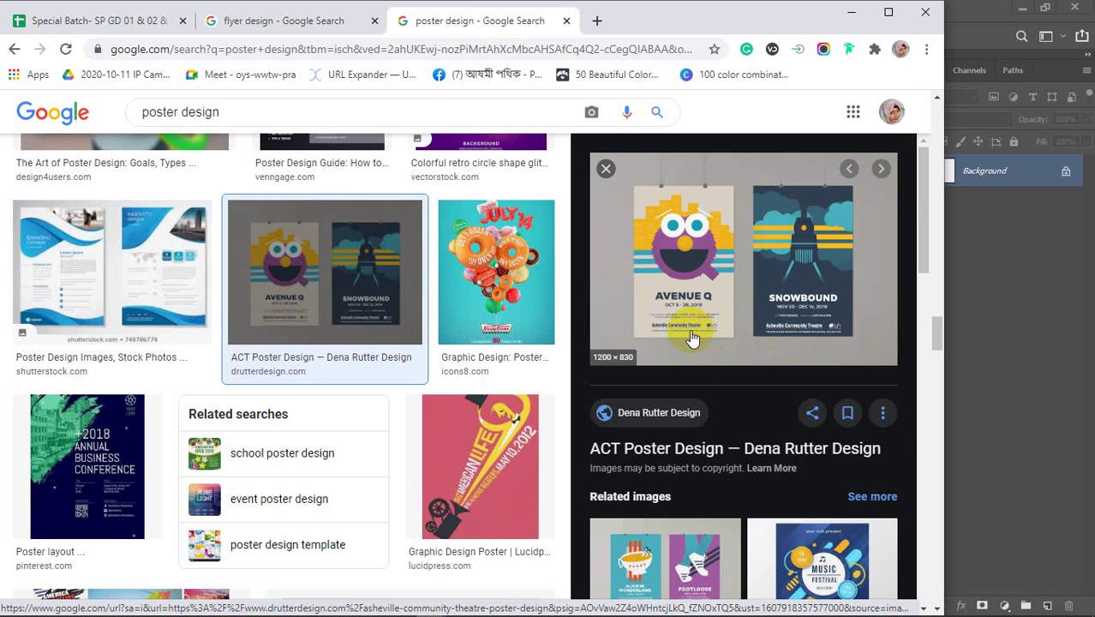
scroll(692, 336, down, 3)
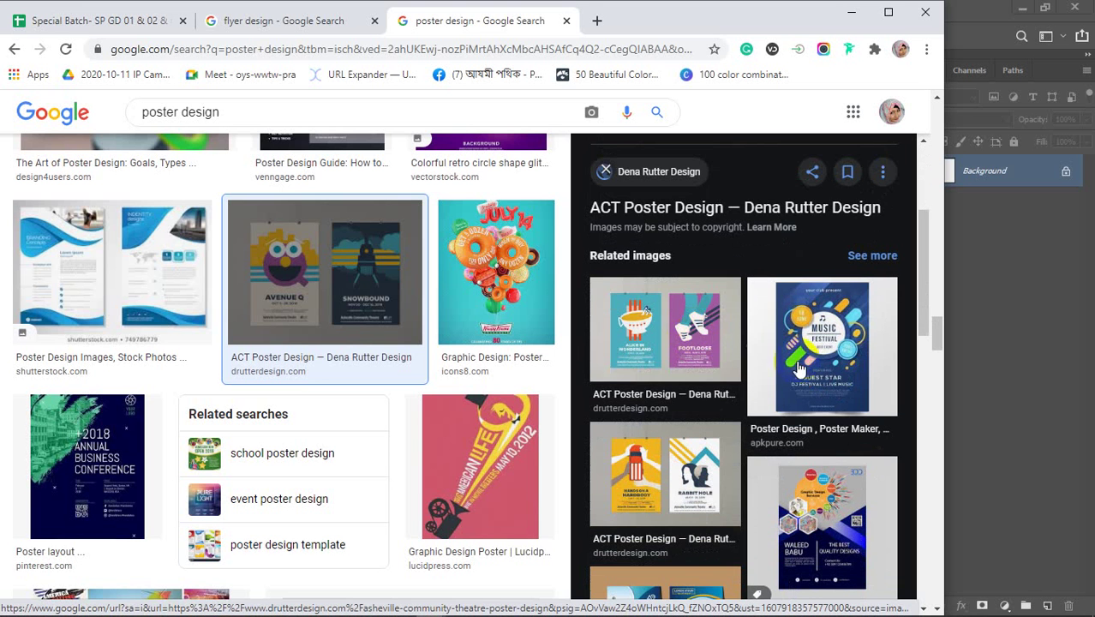
View the related Music Festival, brochures-and-posters and Abstract Party designs, then minimize Chrome.
click(797, 360)
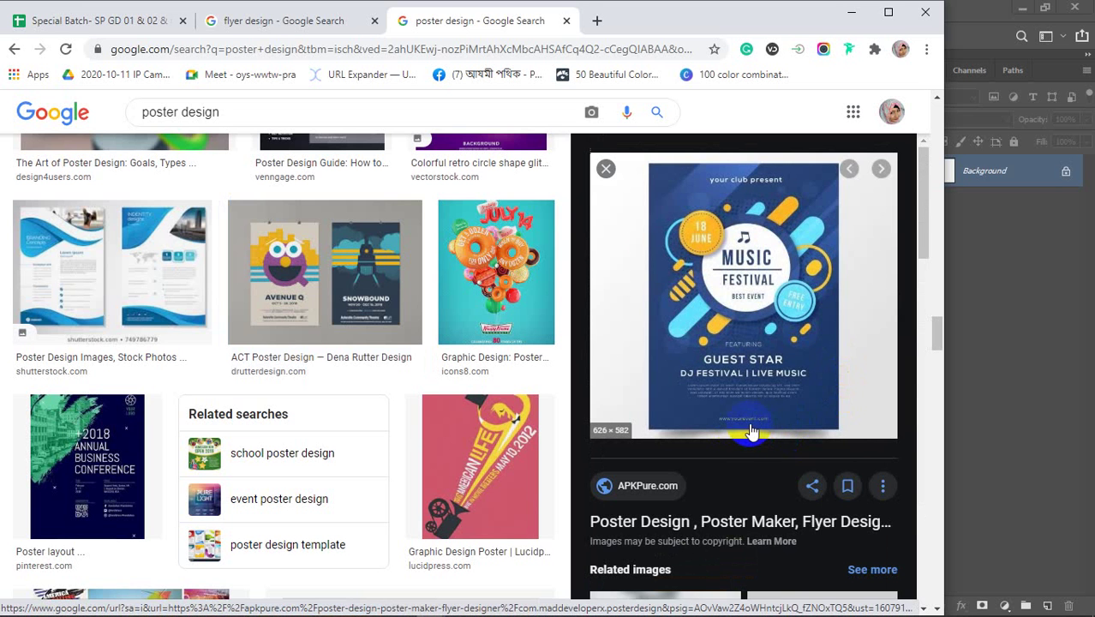
scroll(765, 415, down, 5)
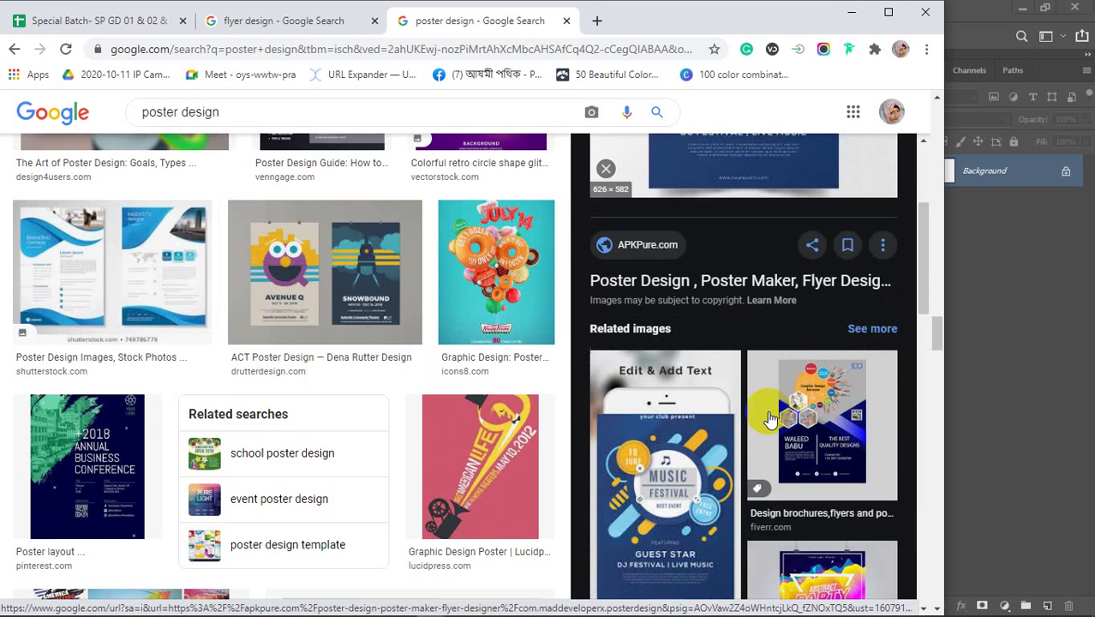
click(809, 290)
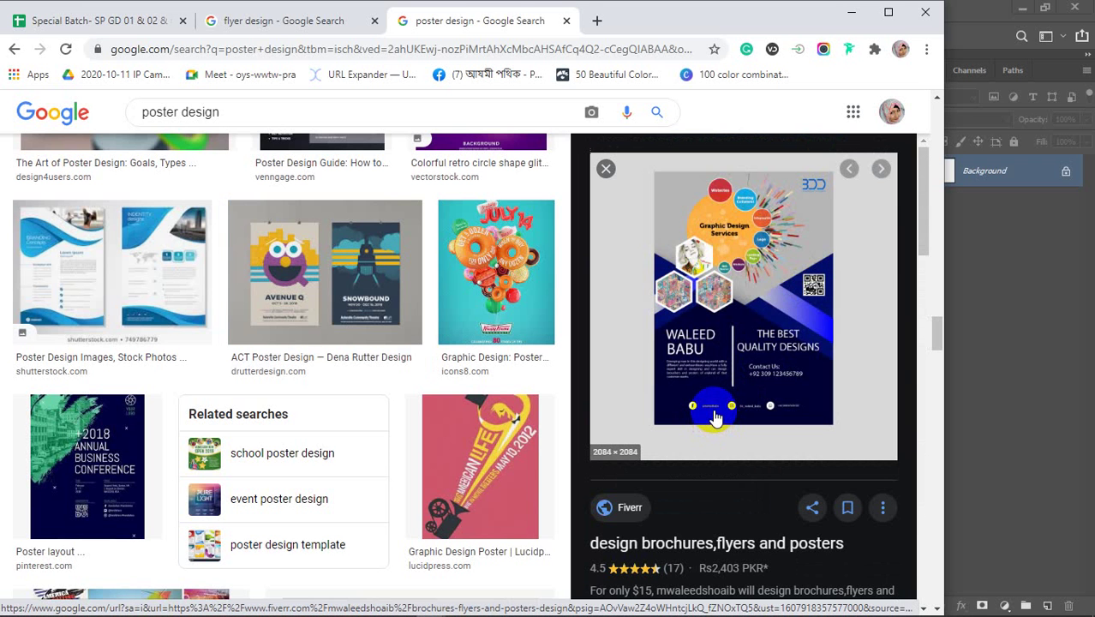
scroll(716, 417, down, 5)
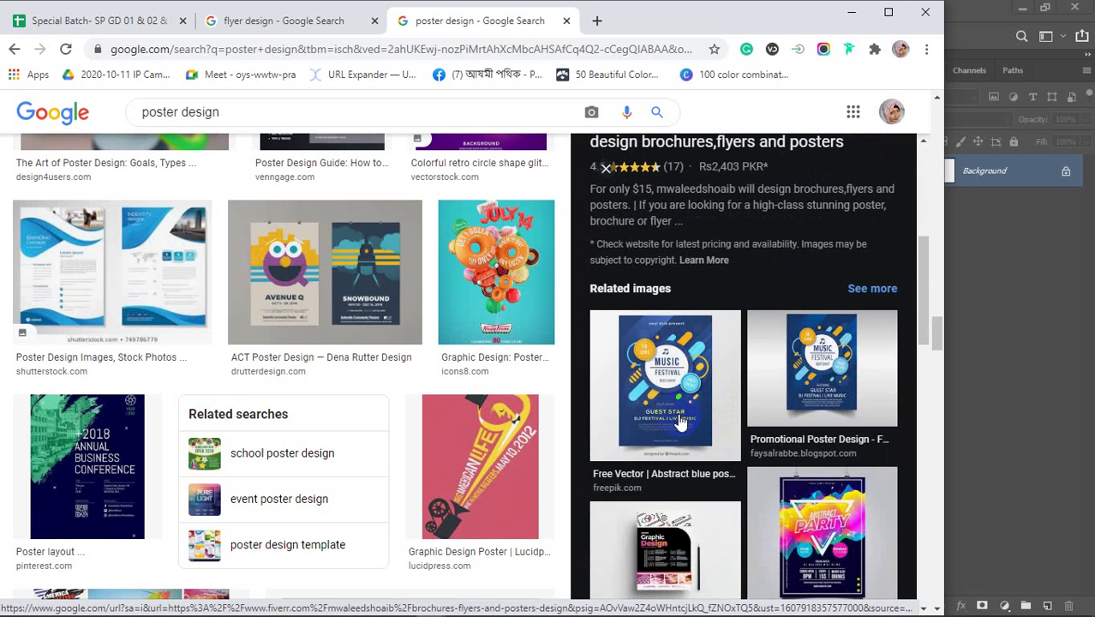
scroll(797, 446, down, 3)
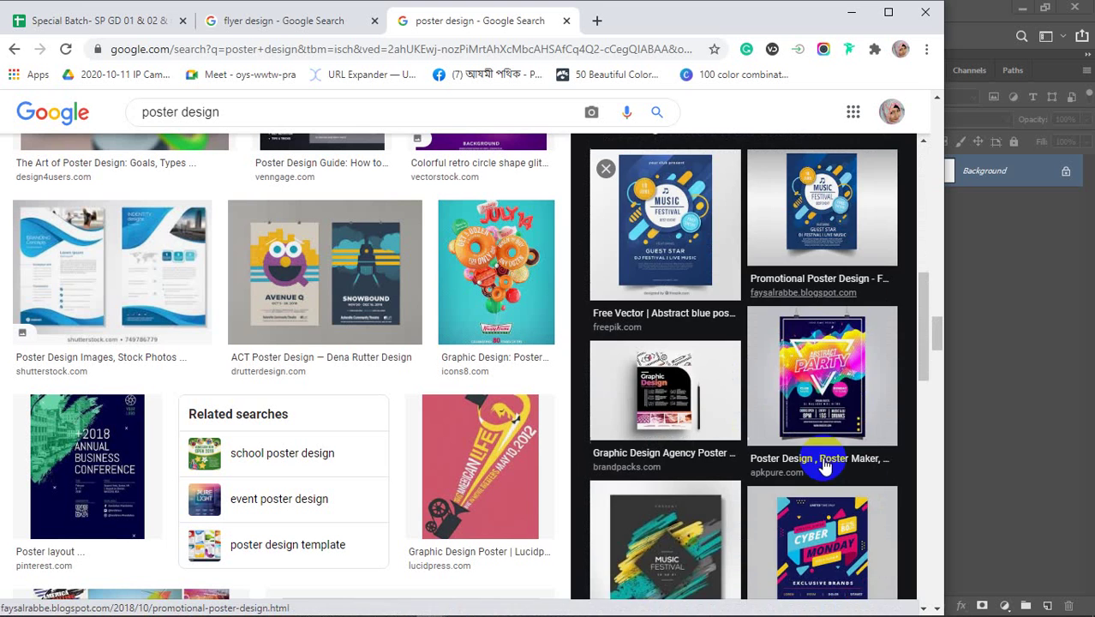
click(810, 369)
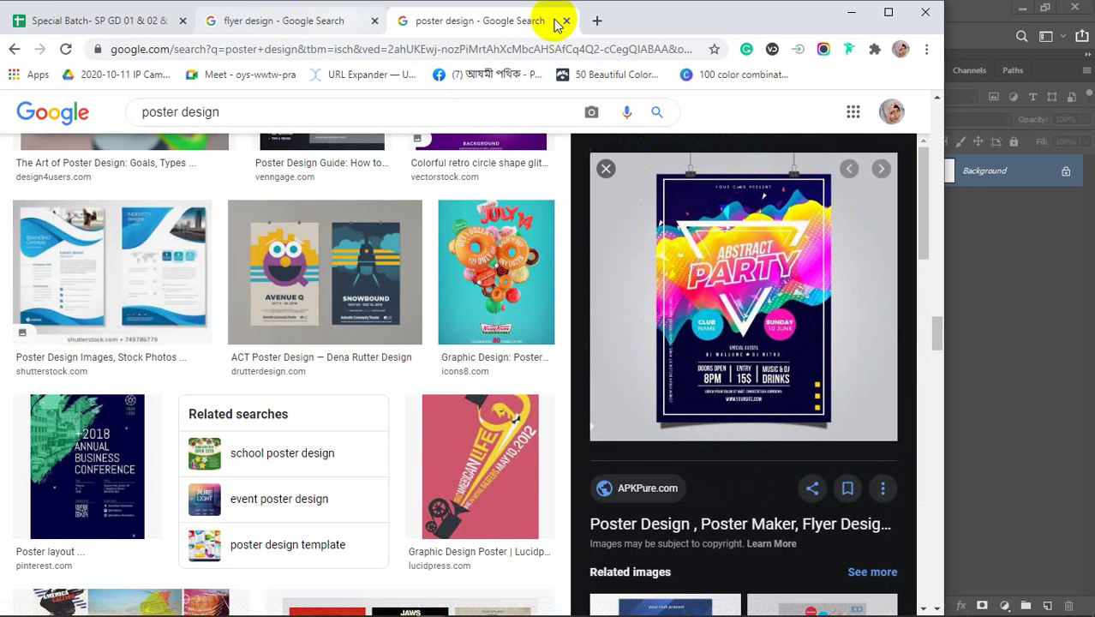
click(848, 12)
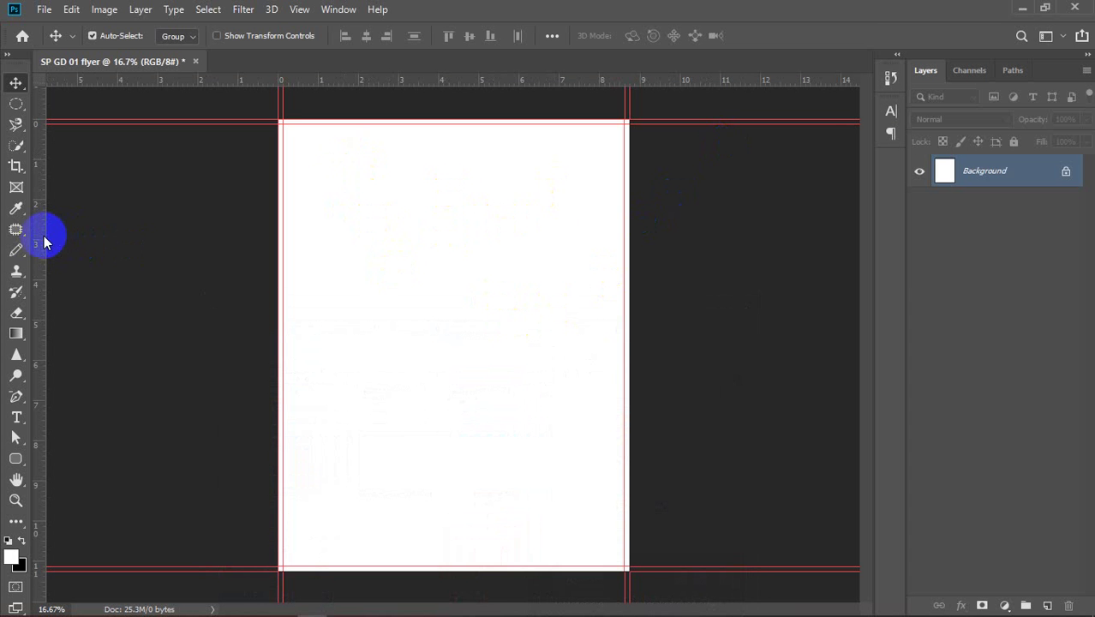
Try a left-edge vertical guide at about 0.219 in, remove it, and select the Rectangle Tool.
drag(41, 238, 290, 271)
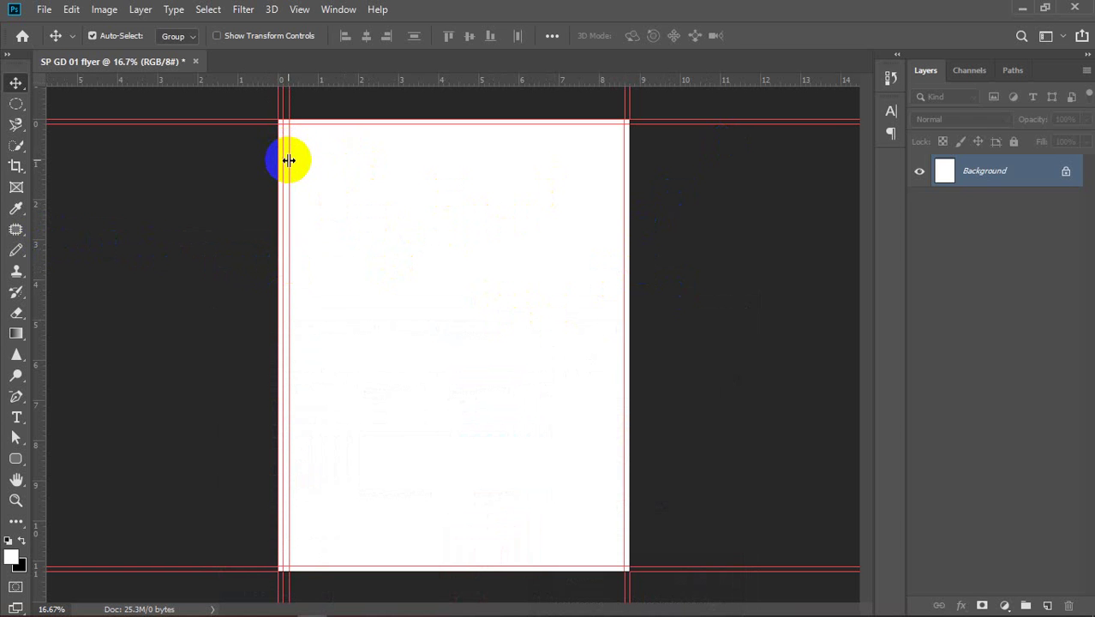
drag(288, 161, 287, 161)
scroll(287, 161, up, 5)
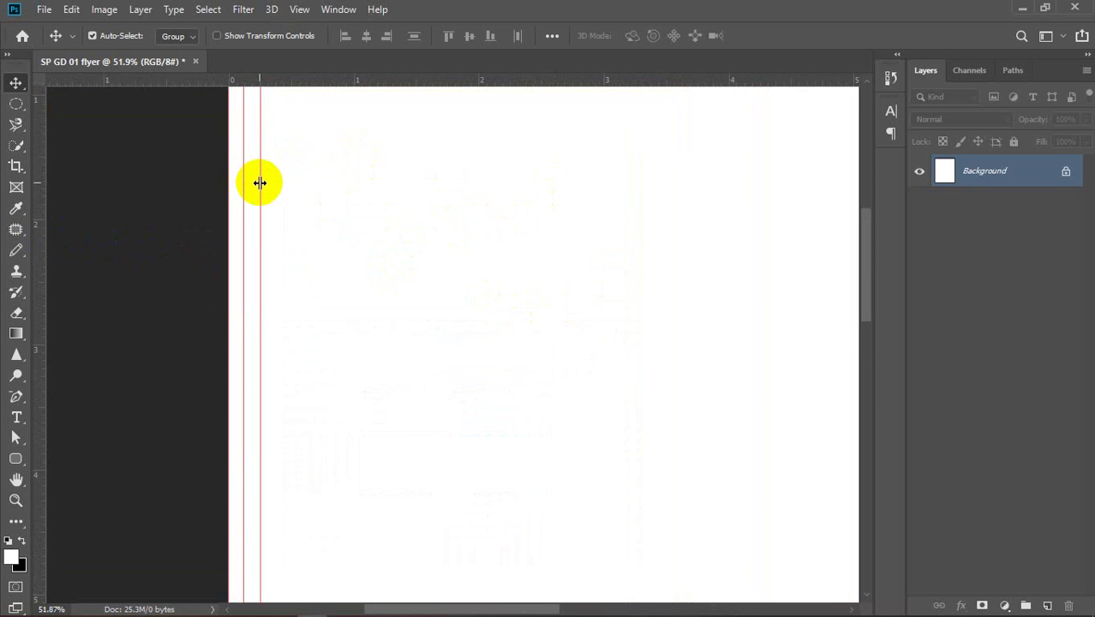
drag(259, 182, 261, 186)
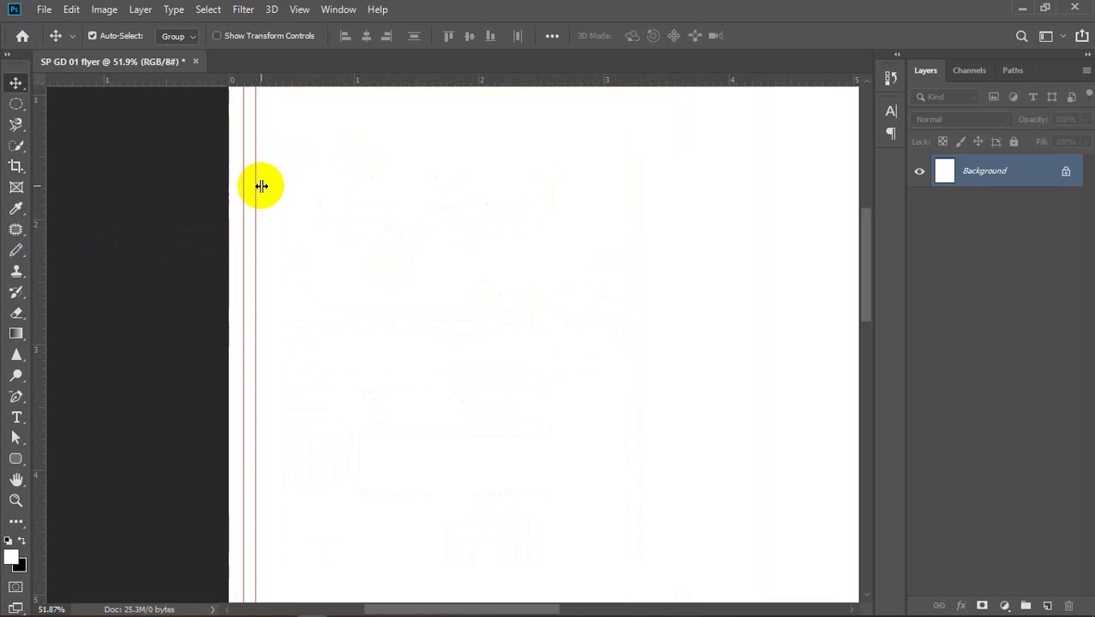
scroll(261, 186, down, 1)
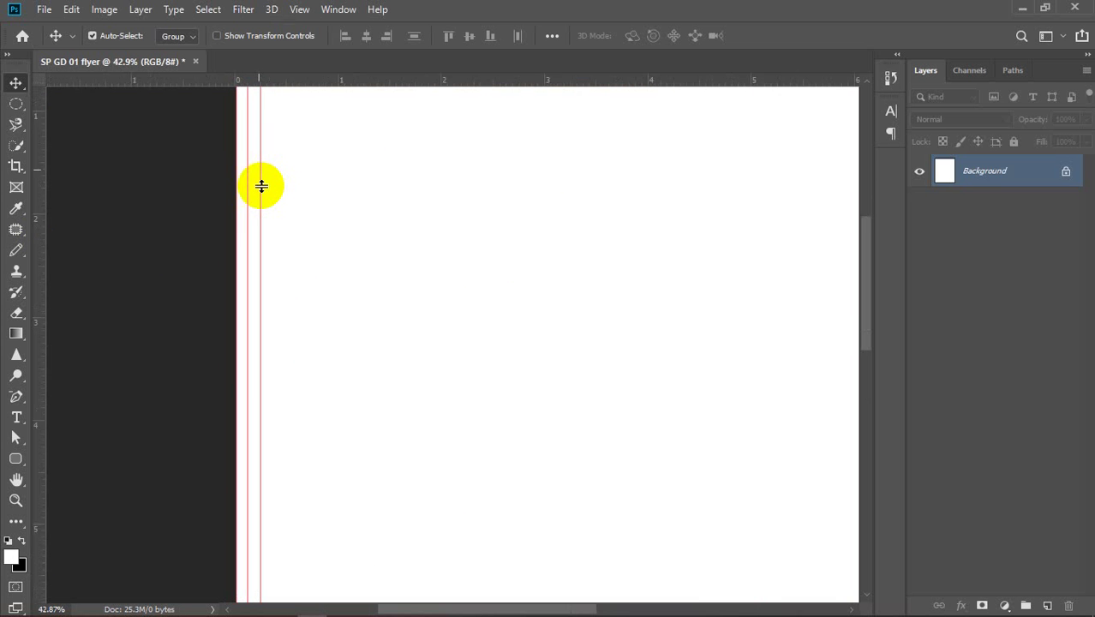
scroll(261, 186, up, 3)
scroll(260, 184, up, 1)
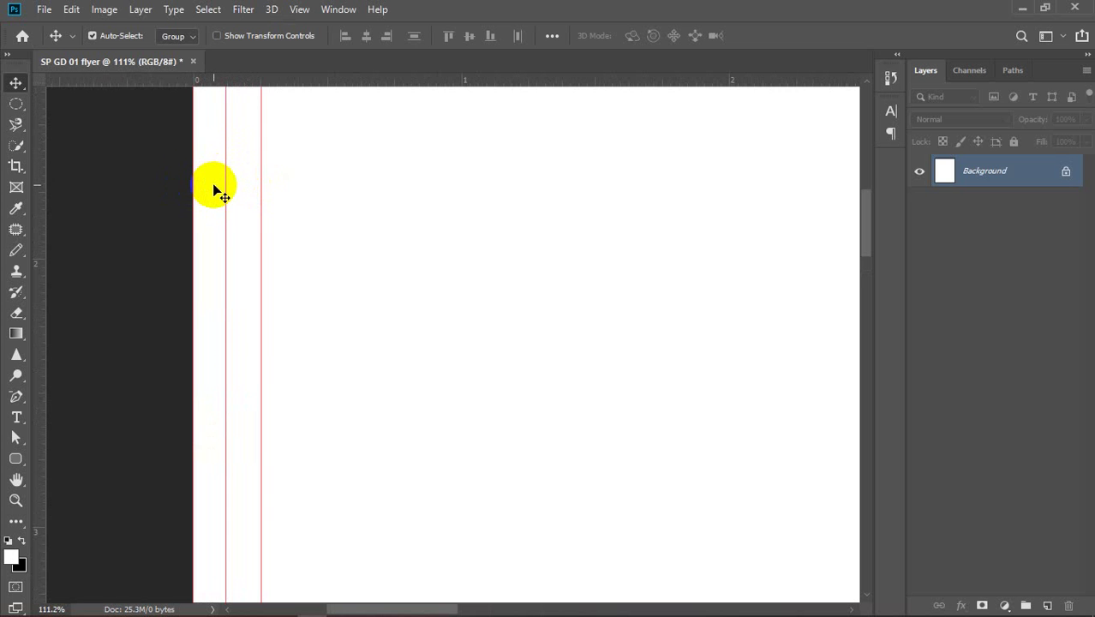
scroll(225, 191, down, 5)
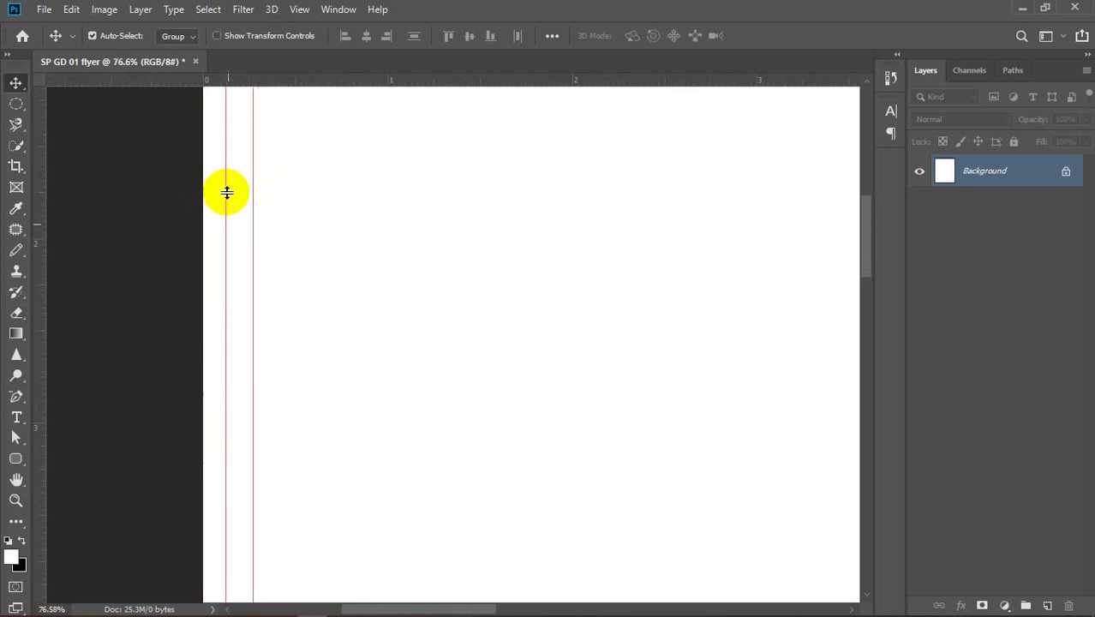
scroll(226, 192, down, 4)
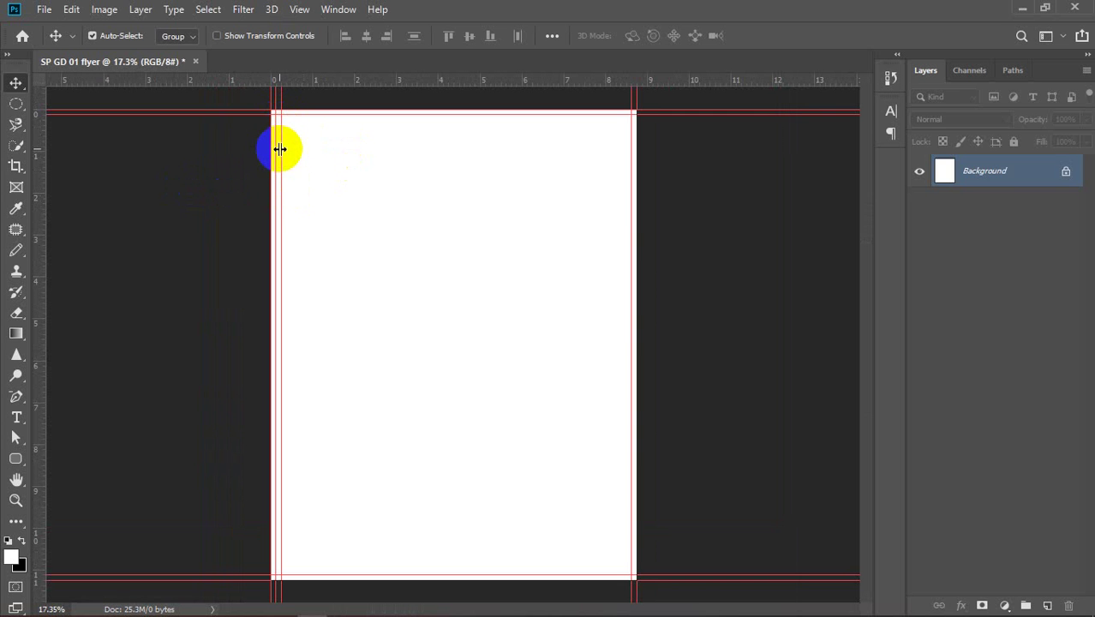
scroll(276, 178, up, 2)
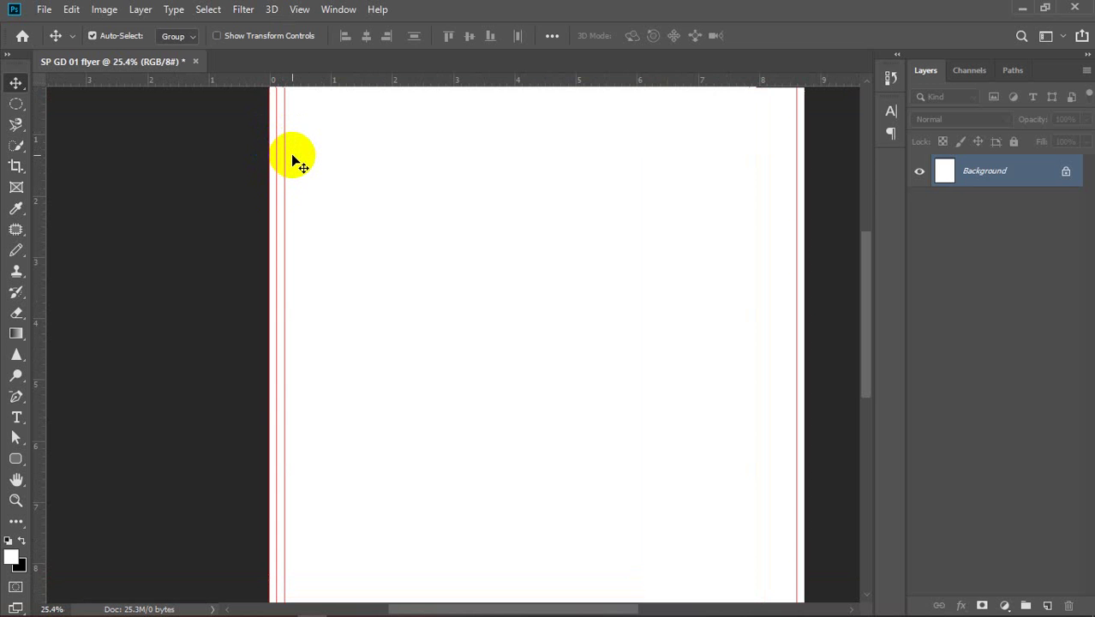
scroll(289, 171, down, 5)
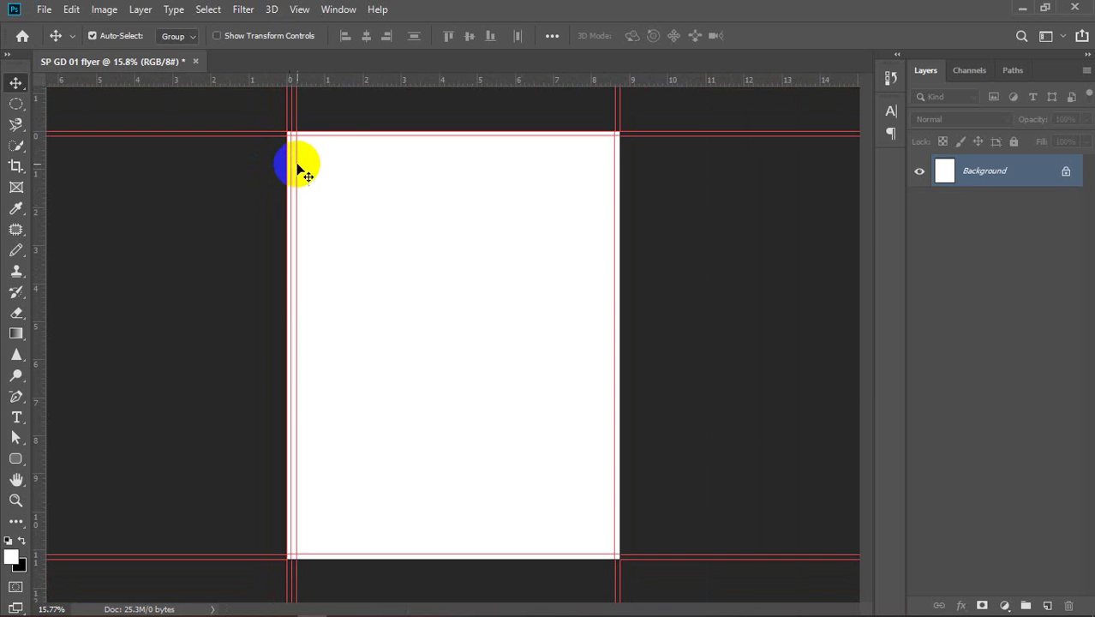
drag(297, 165, 42, 171)
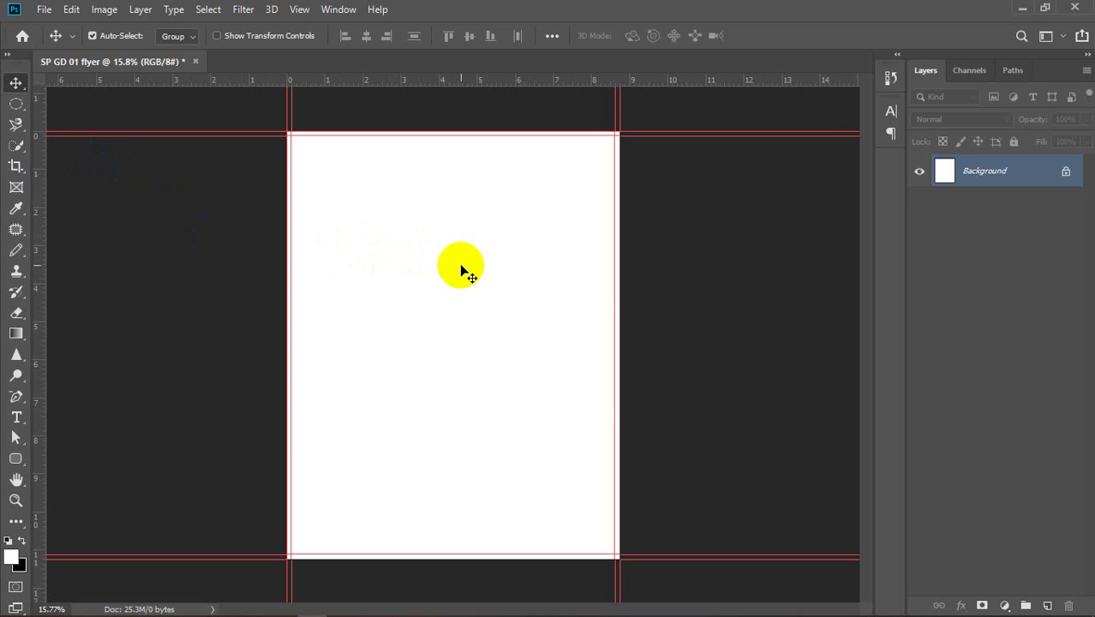
drag(16, 458, 108, 460)
click(413, 303)
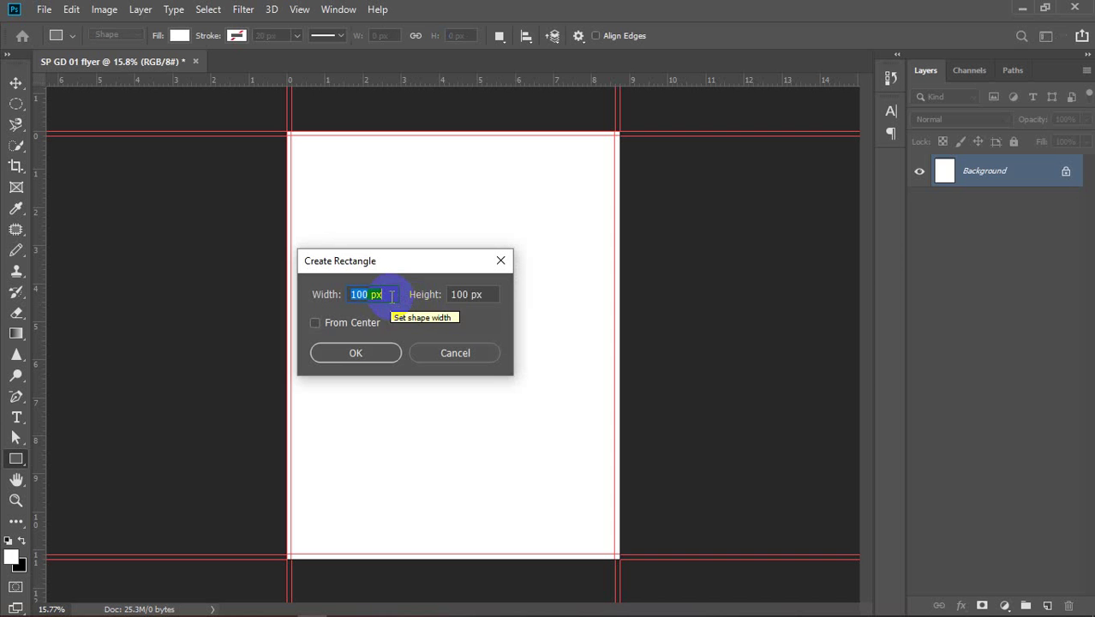
key(BackSpace)
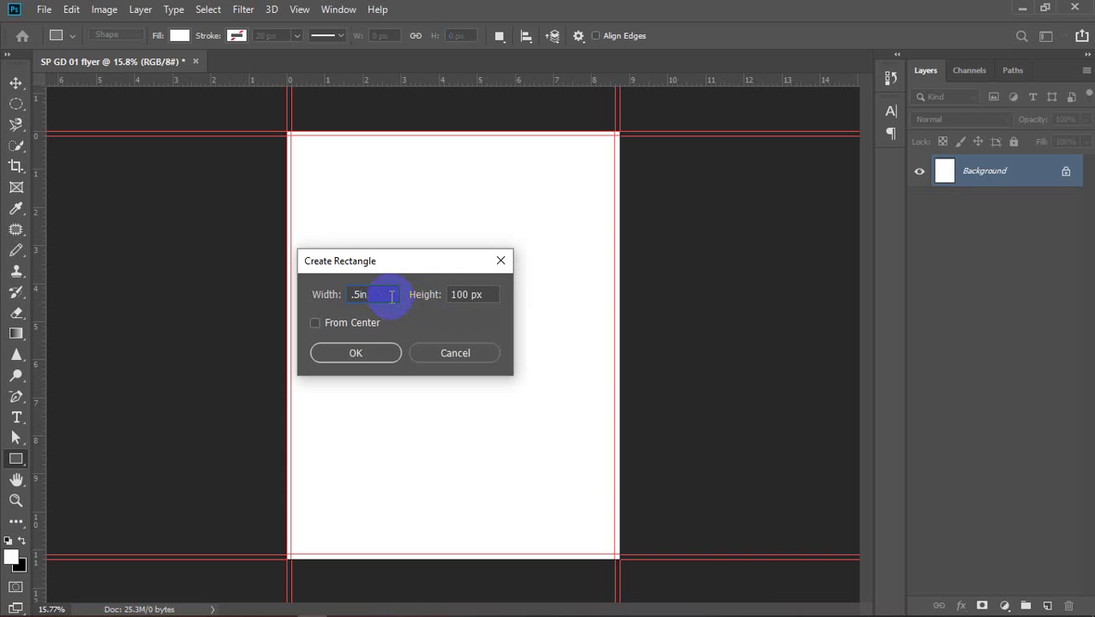
key(Tab)
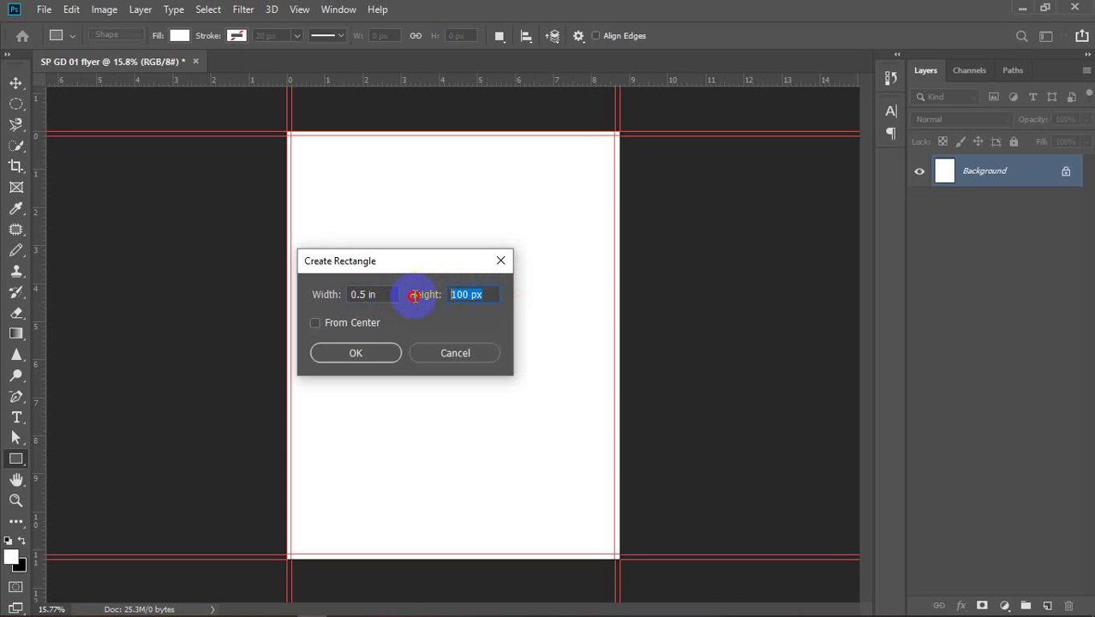
text(.5in)
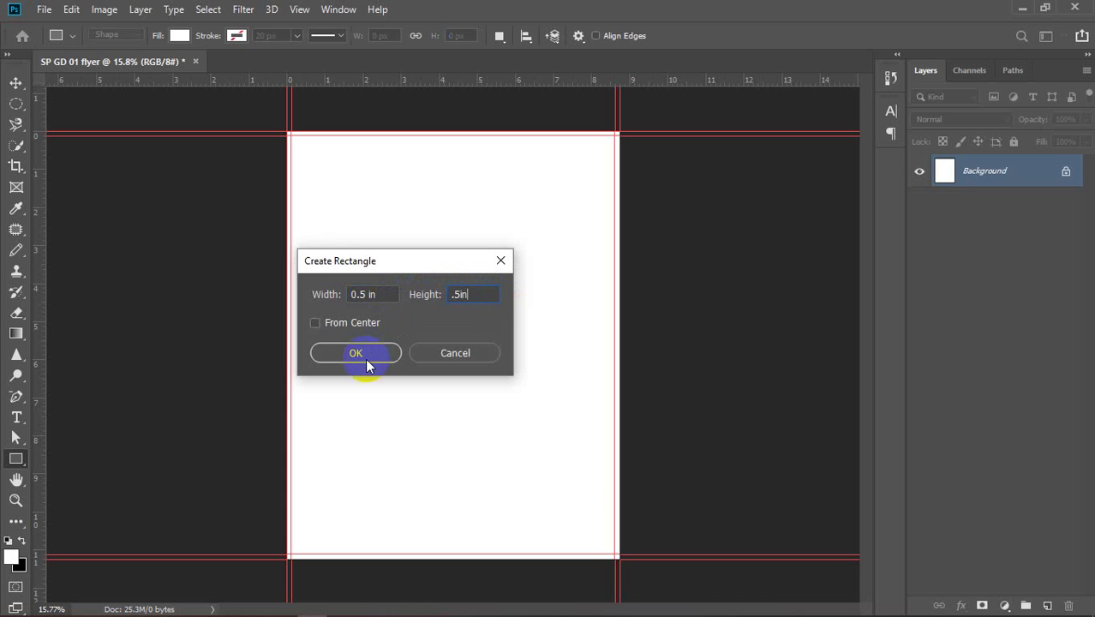
click(355, 353)
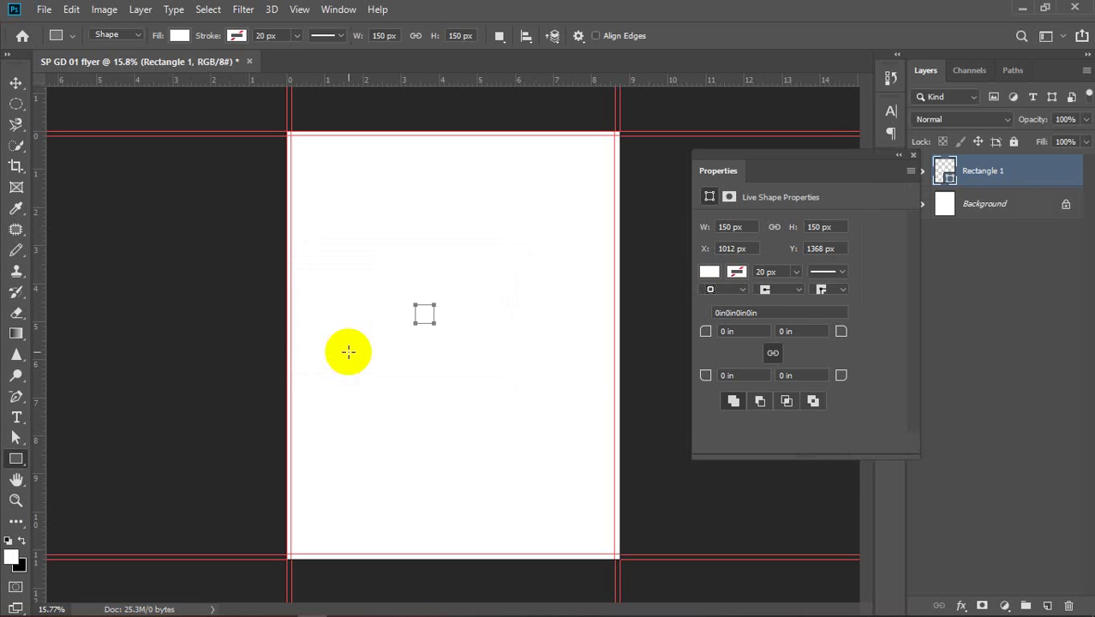
click(708, 272)
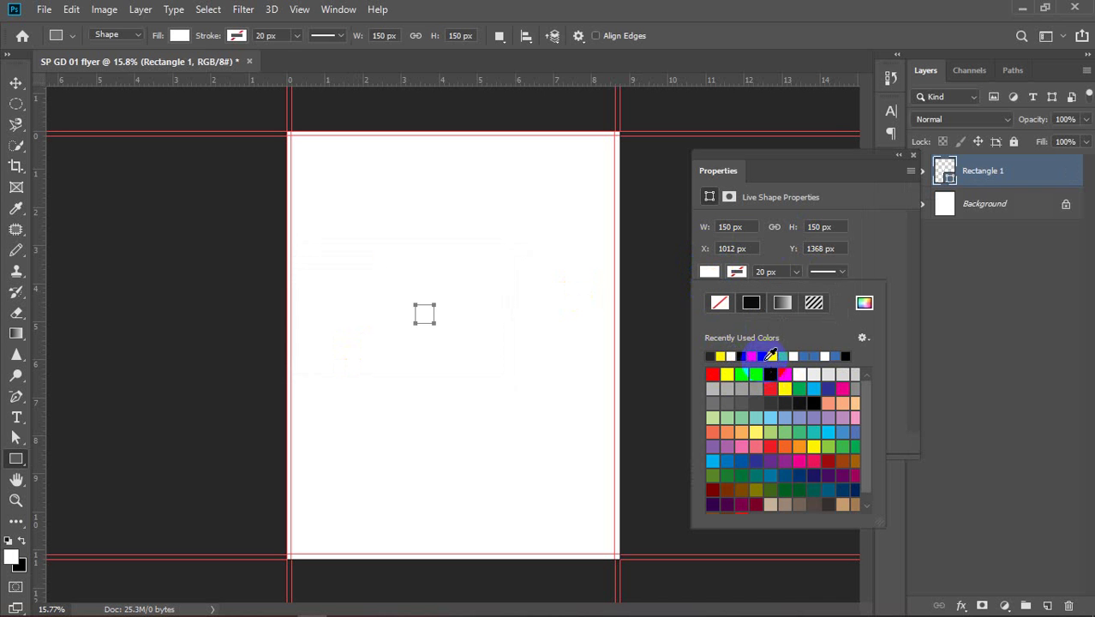
click(770, 373)
click(913, 156)
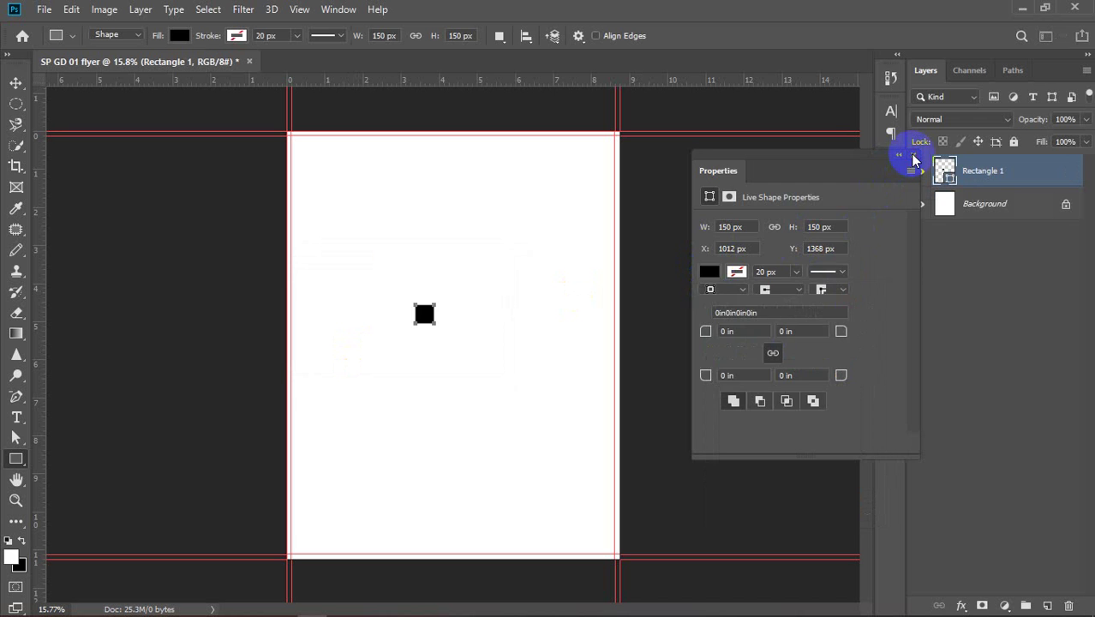
click(913, 156)
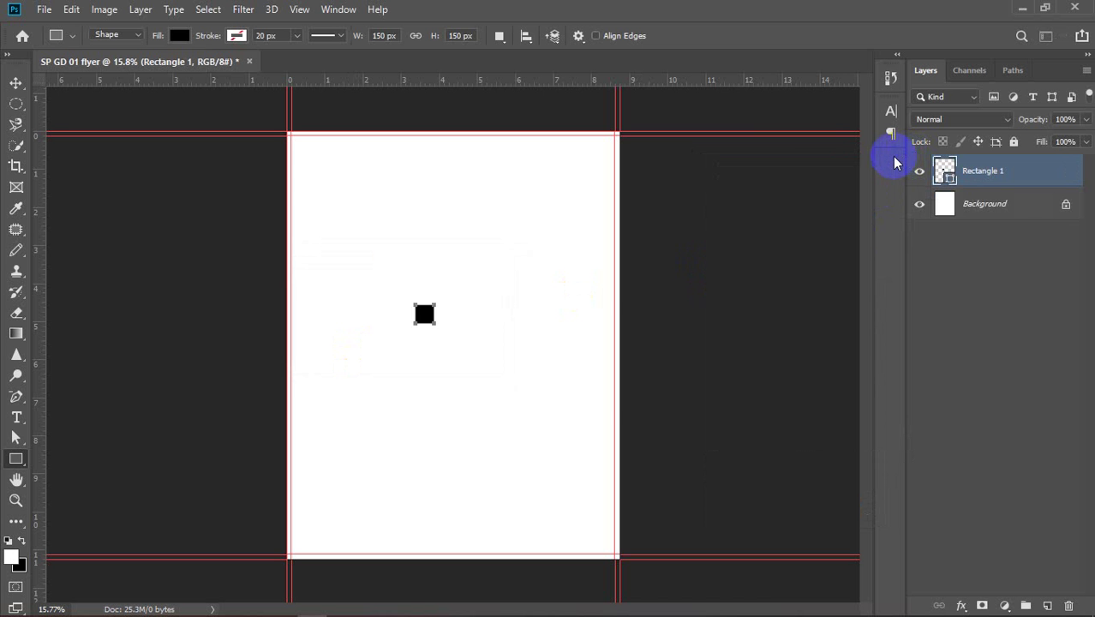
key(v)
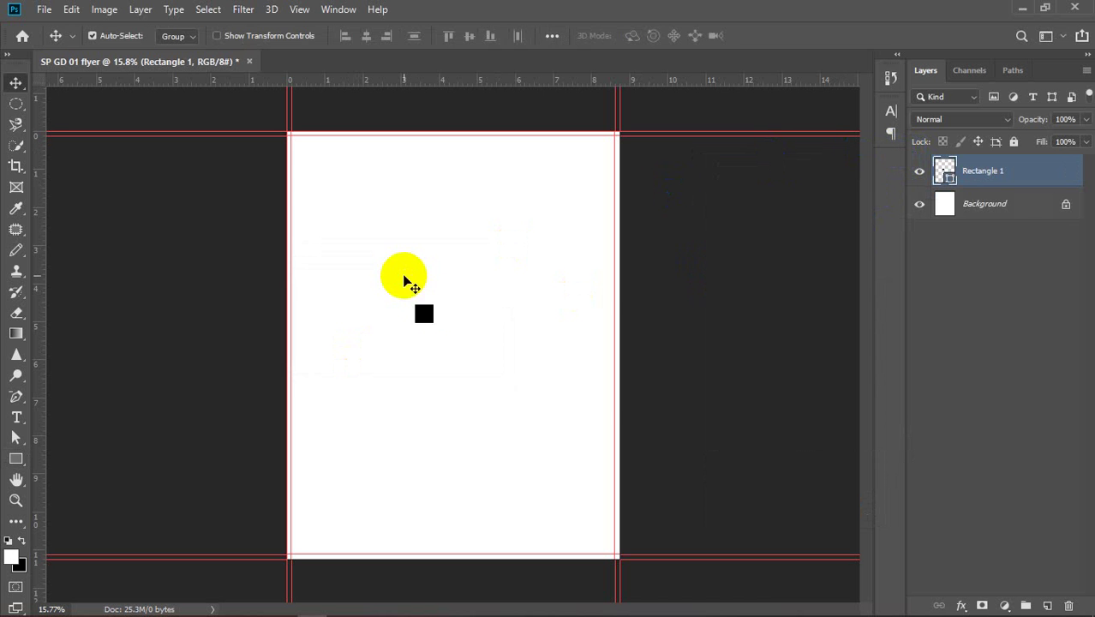
drag(427, 321, 300, 152)
scroll(300, 155, up, 5)
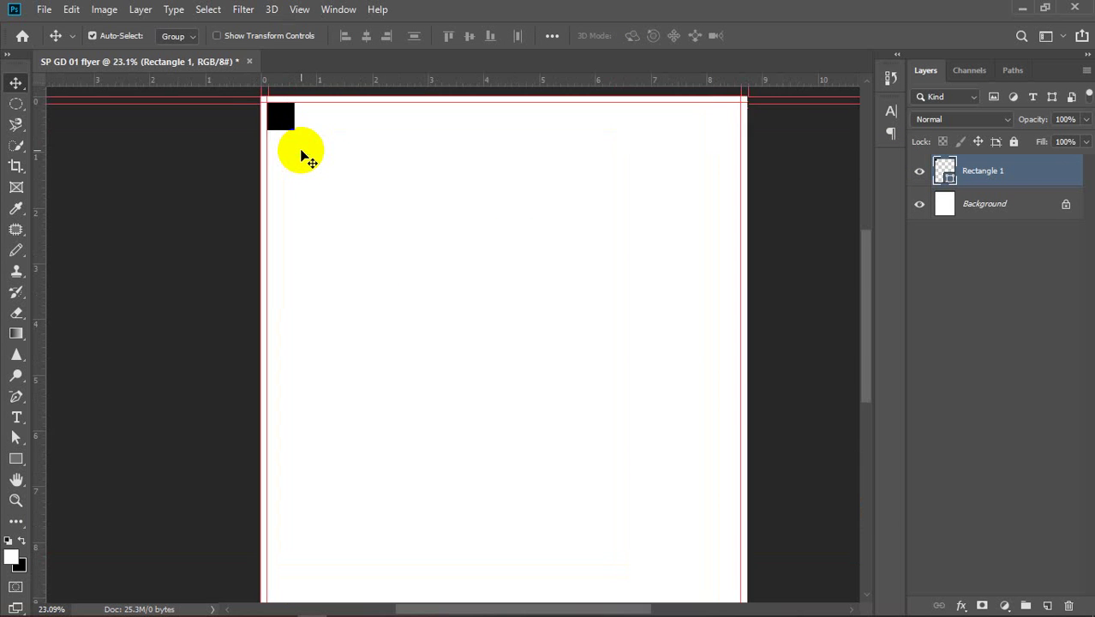
drag(327, 253, 318, 281)
key(ctrl+r)
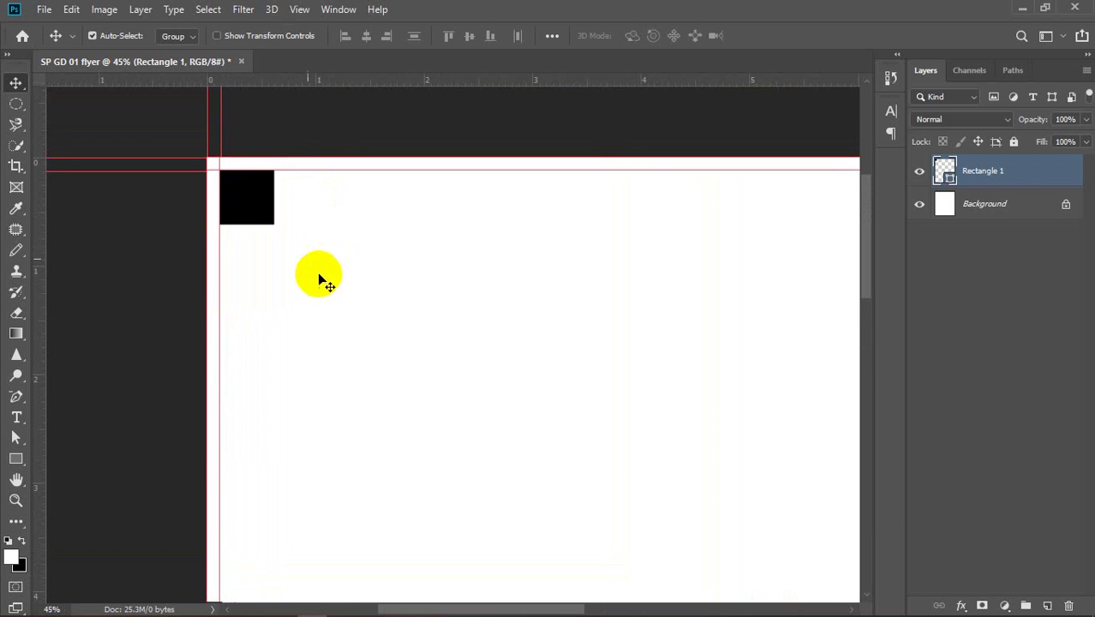
click(252, 179)
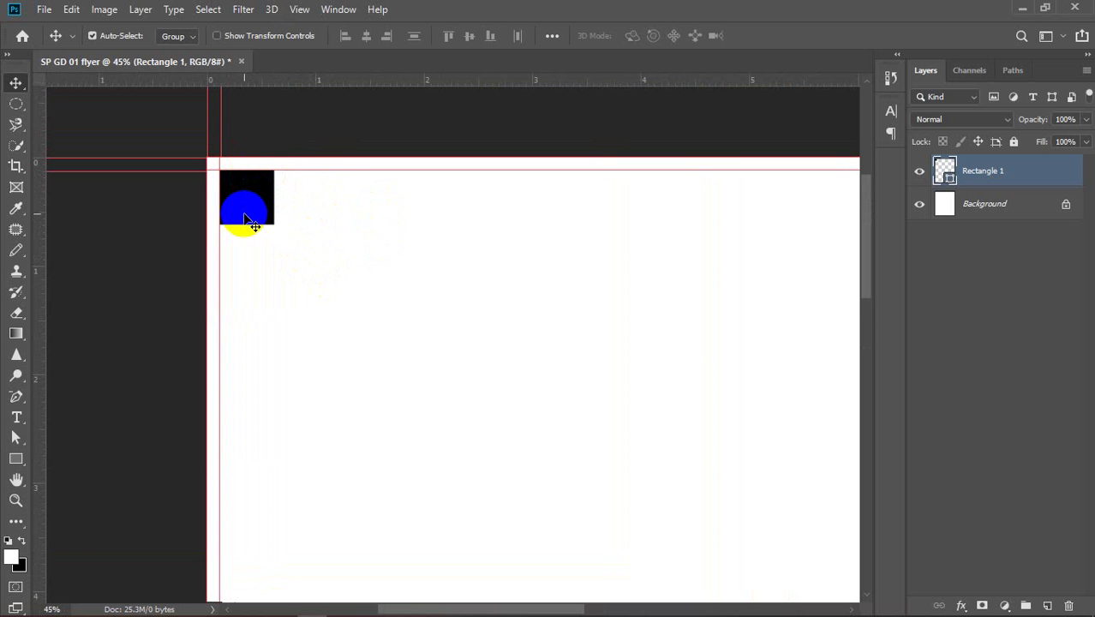
drag(263, 209, 325, 286)
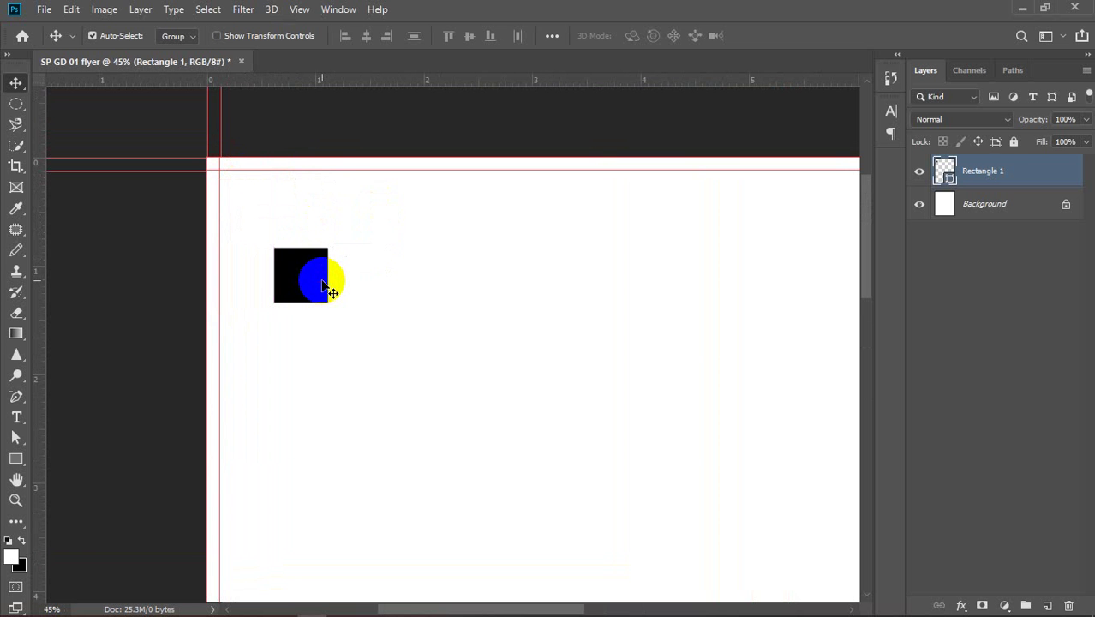
key(Delete)
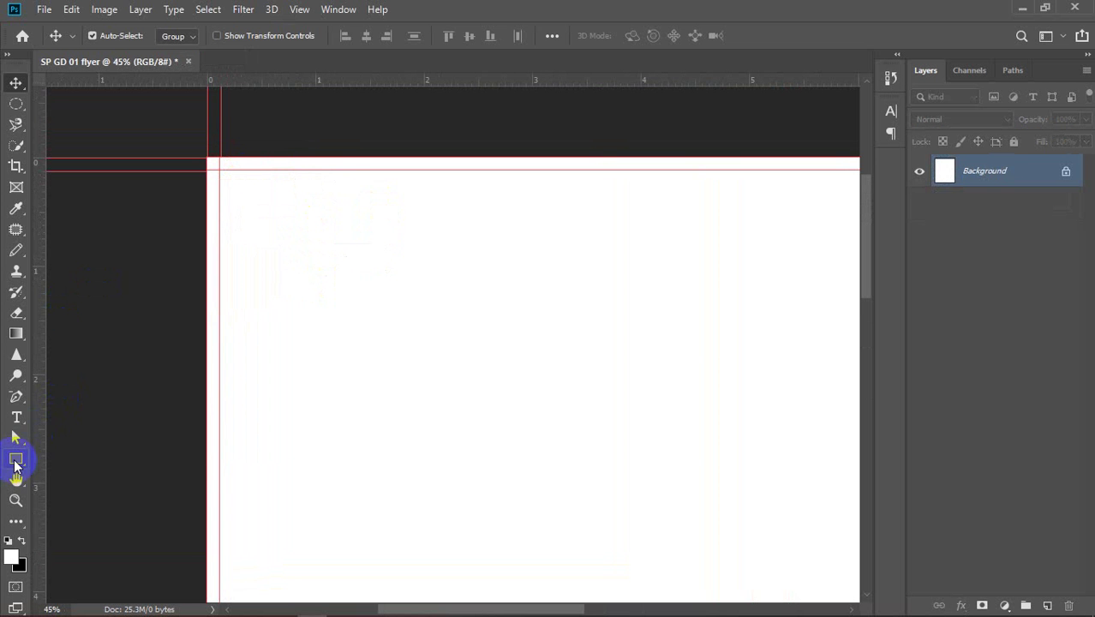
Create a 0.25 × 0.25 in square with the Rectangle Tool.
click(15, 458)
click(389, 327)
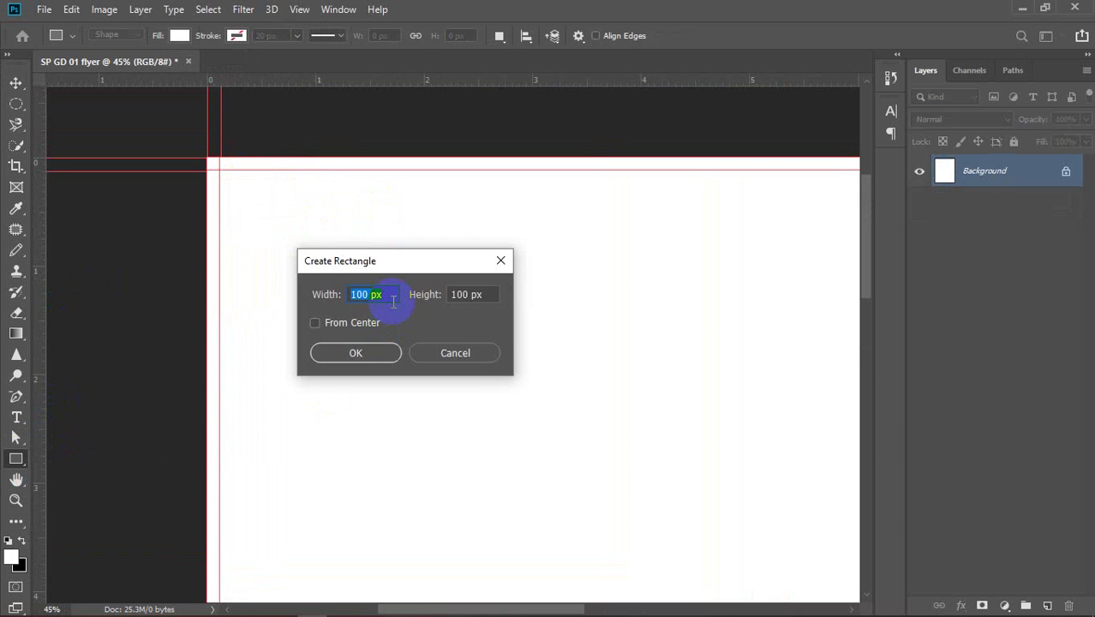
text(.25 in)
click(334, 300)
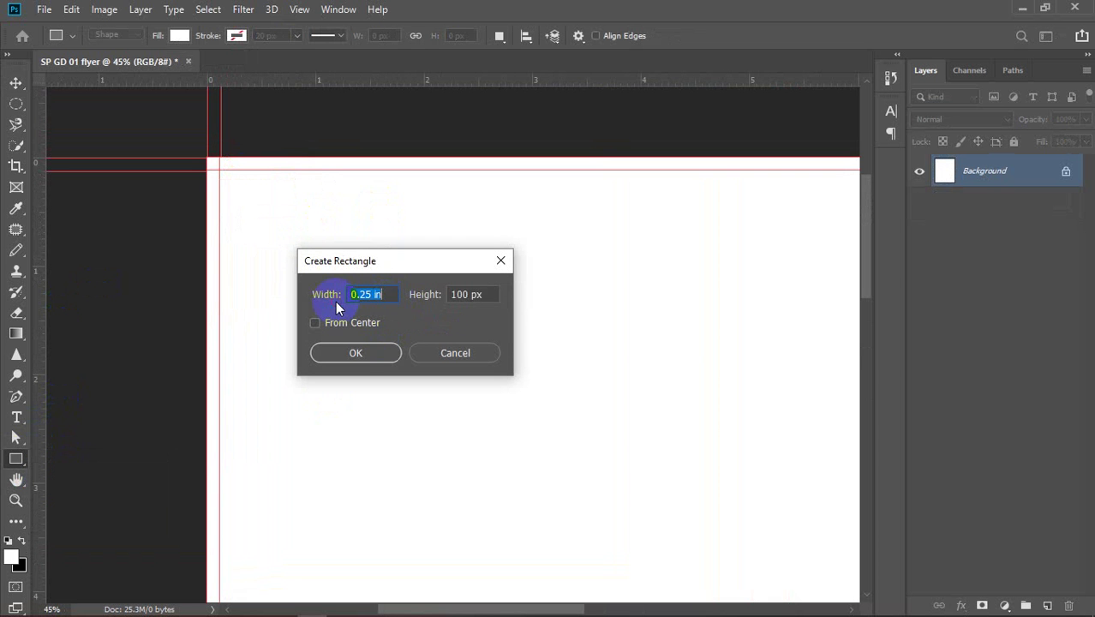
key(Tab)
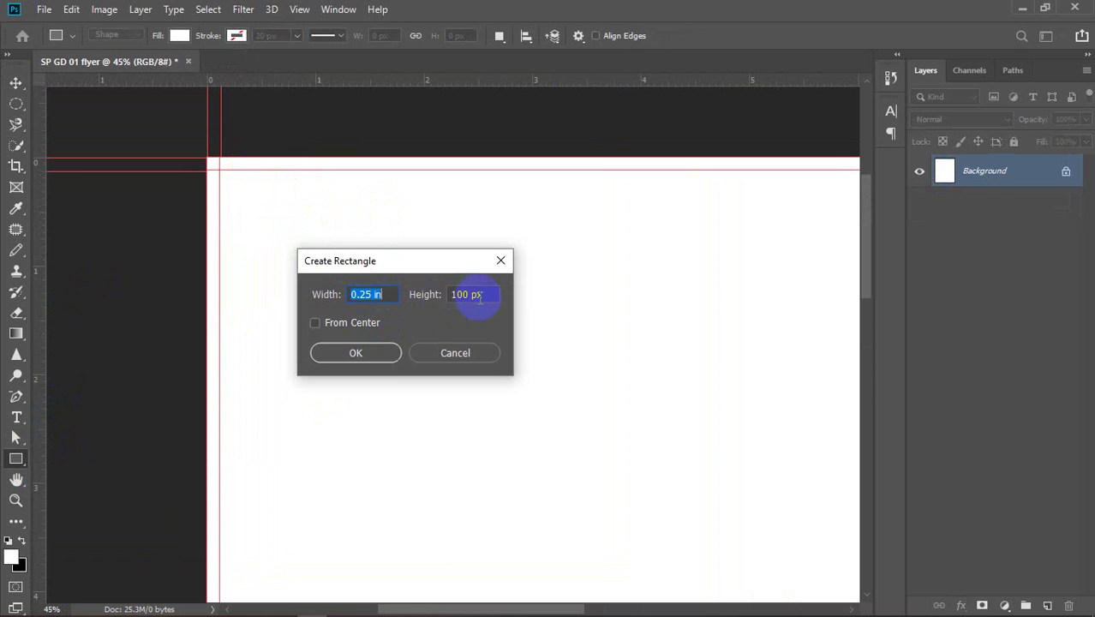
click(424, 288)
text(.25in)
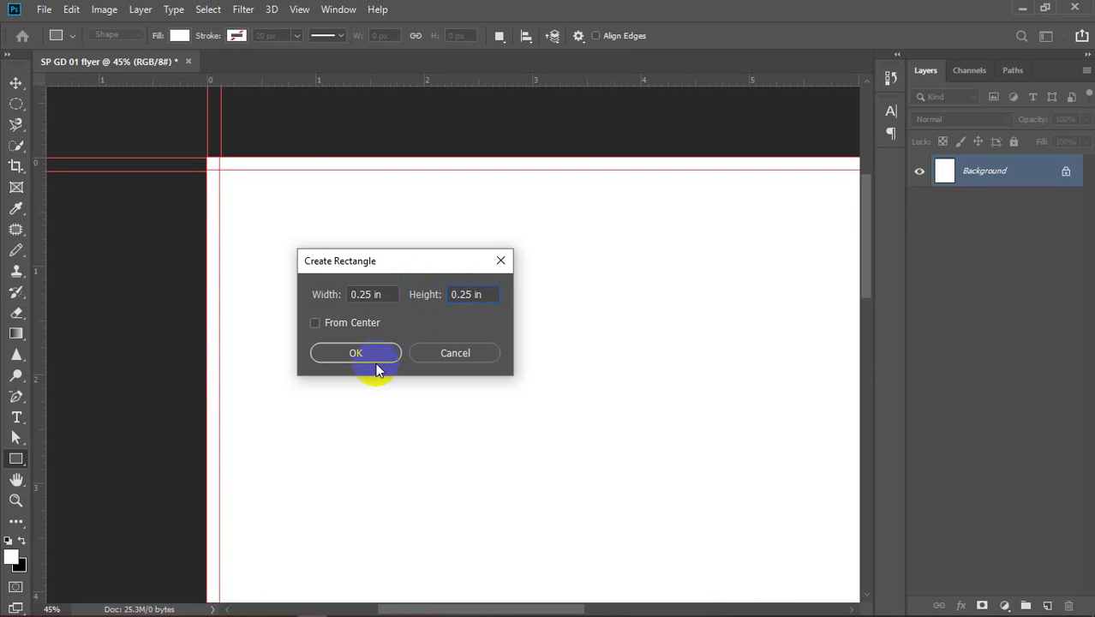
click(367, 354)
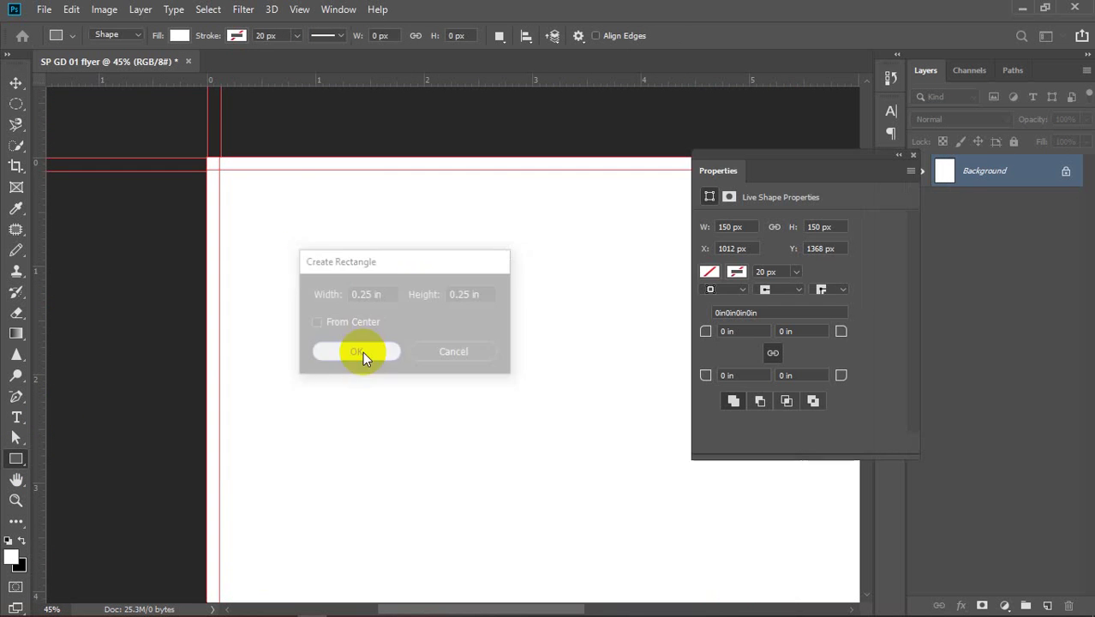
Fill the square black, place it top-left, and add guides along its right and bottom edges.
click(708, 272)
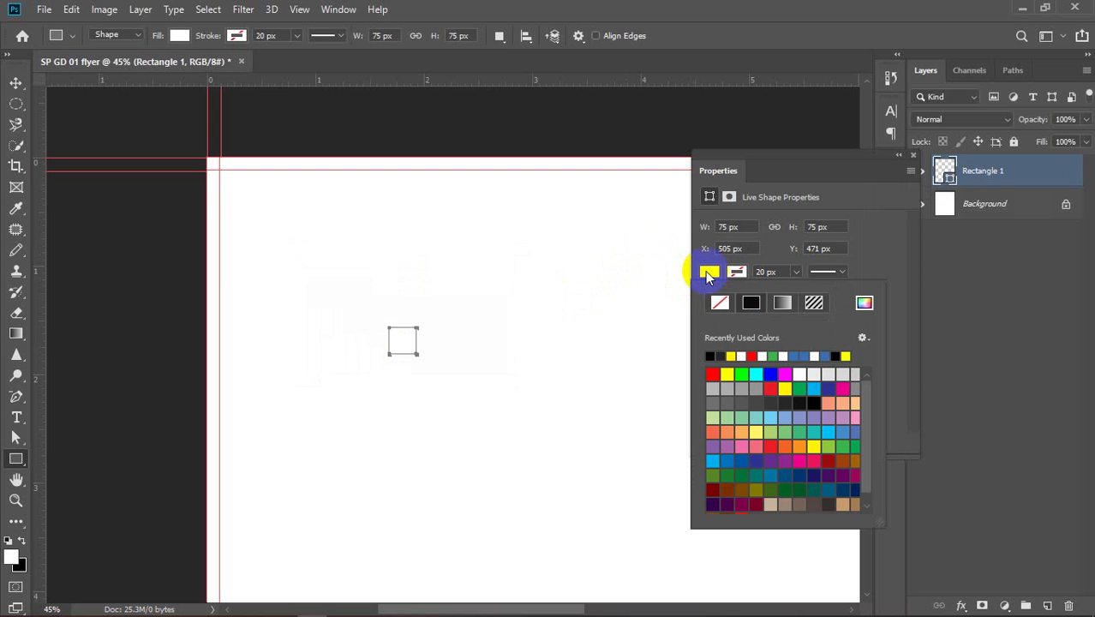
click(709, 356)
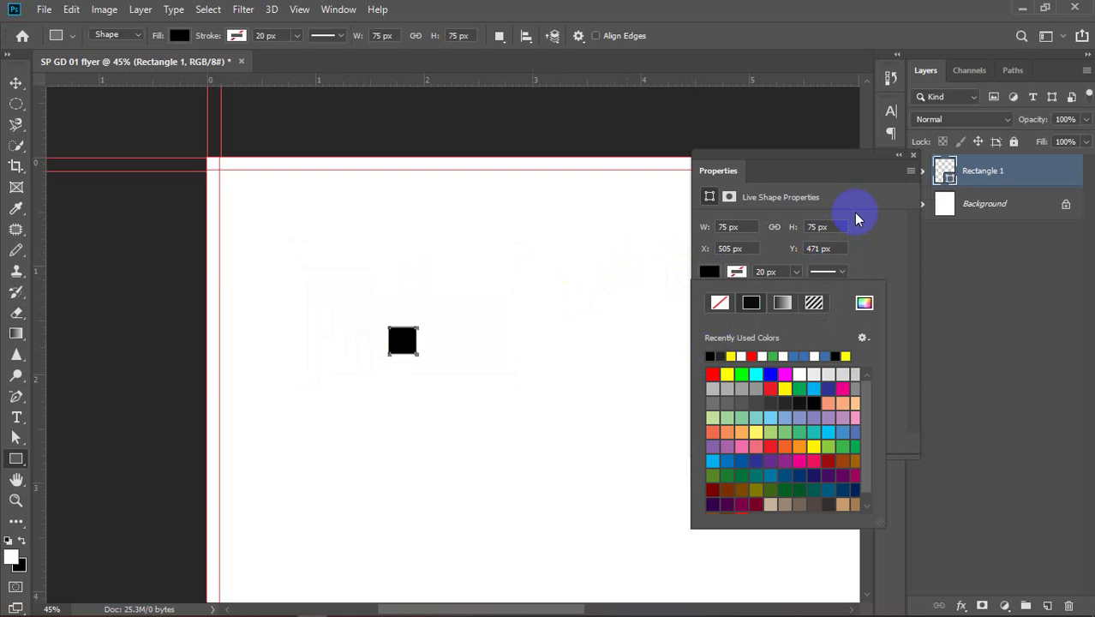
click(912, 156)
key(v)
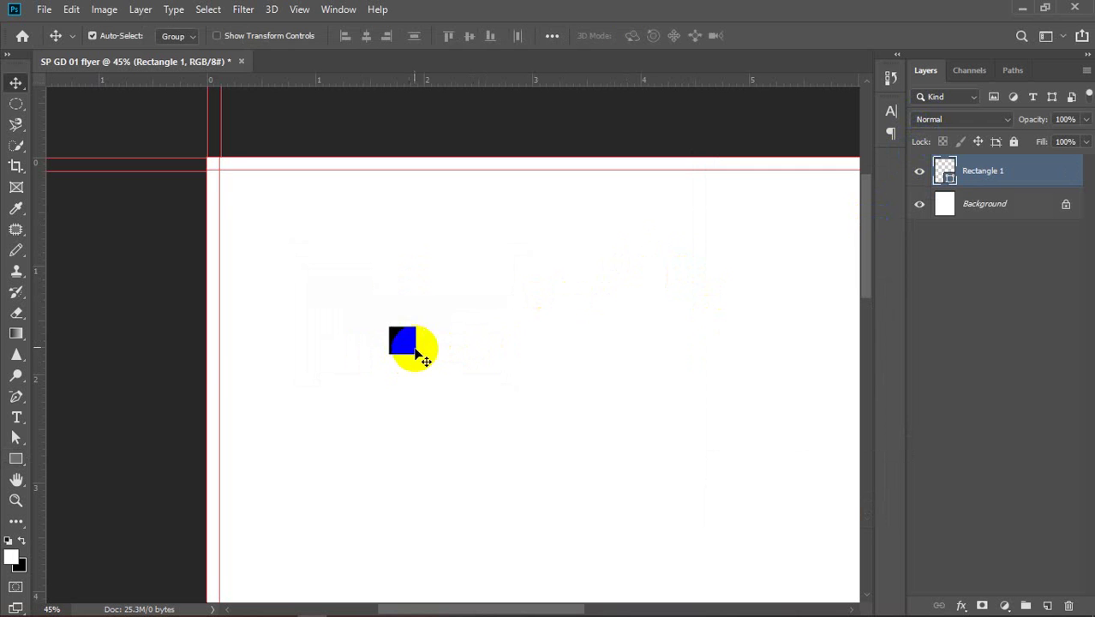
drag(420, 354, 240, 194)
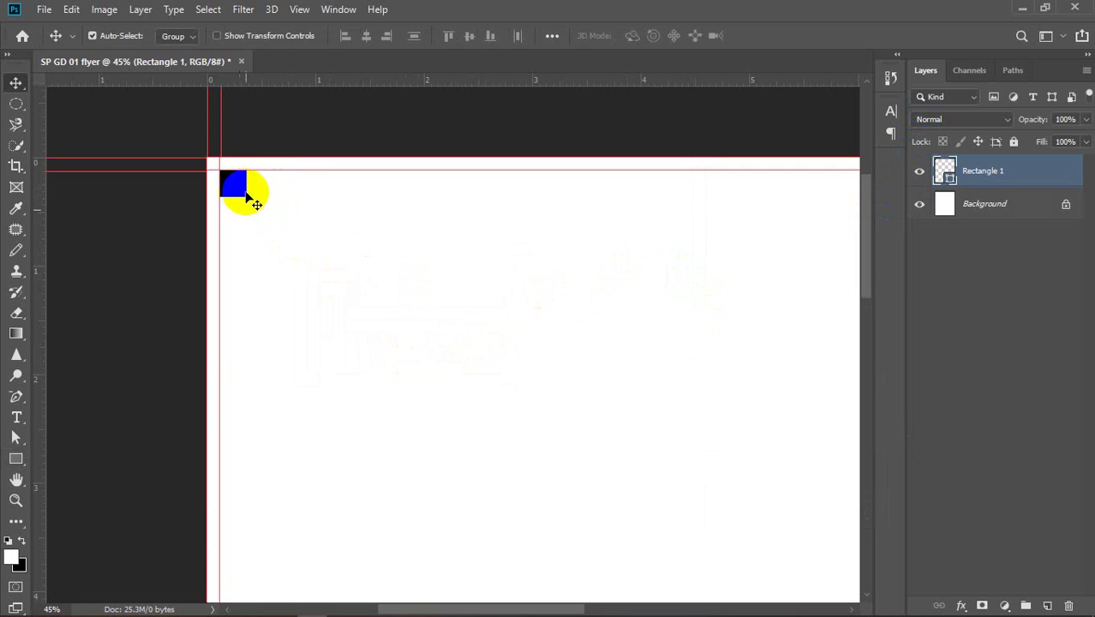
drag(45, 235, 244, 258)
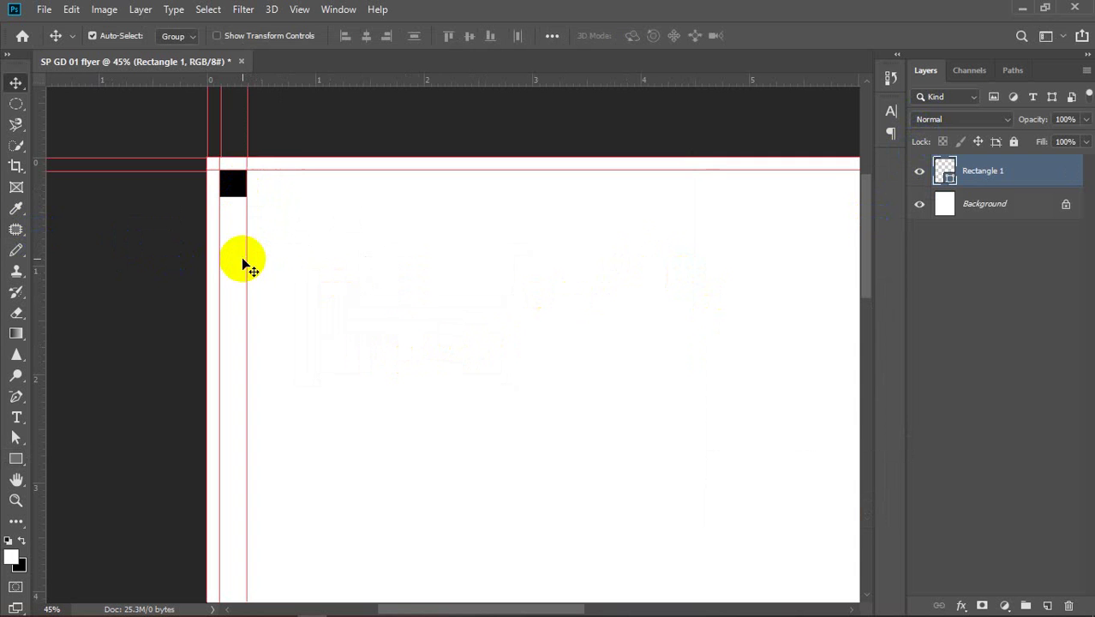
drag(281, 85, 264, 197)
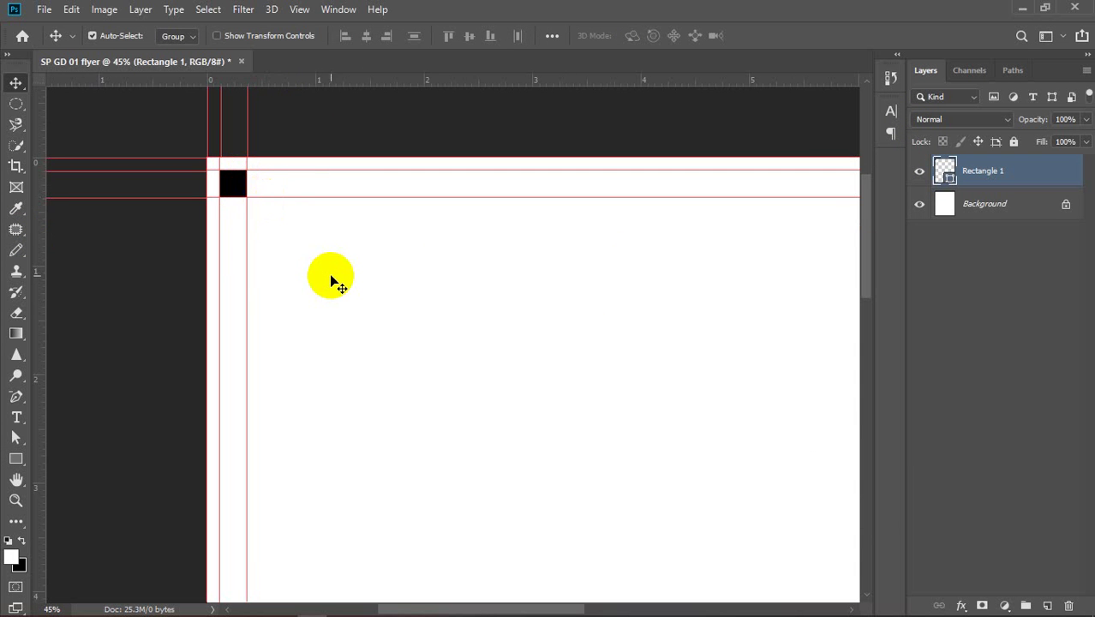
Snap the square into the bottom-right corner, guide its top and left edges, then delete it.
scroll(329, 274, down, 4)
drag(460, 431, 421, 352)
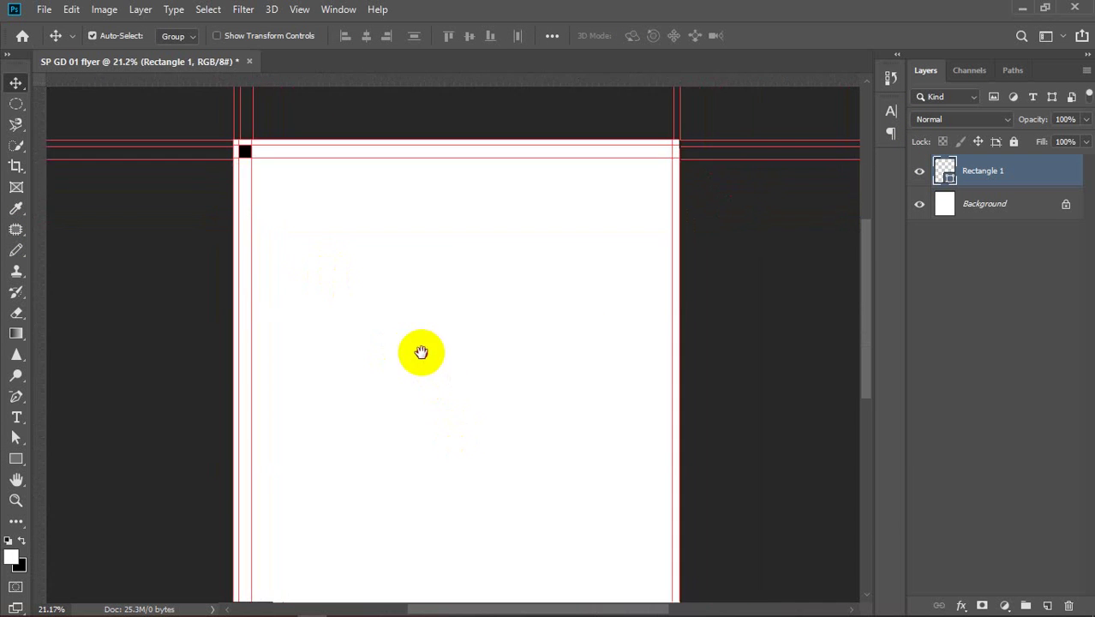
drag(245, 150, 592, 494)
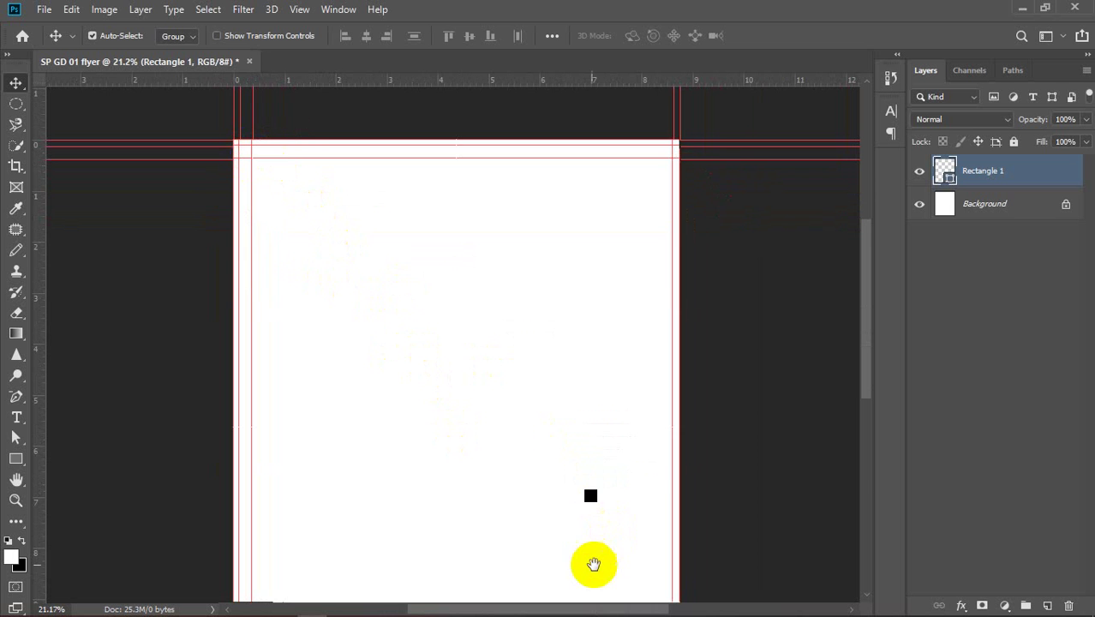
drag(591, 566, 478, 335)
drag(521, 390, 553, 470)
scroll(553, 474, up, 1)
scroll(552, 473, up, 3)
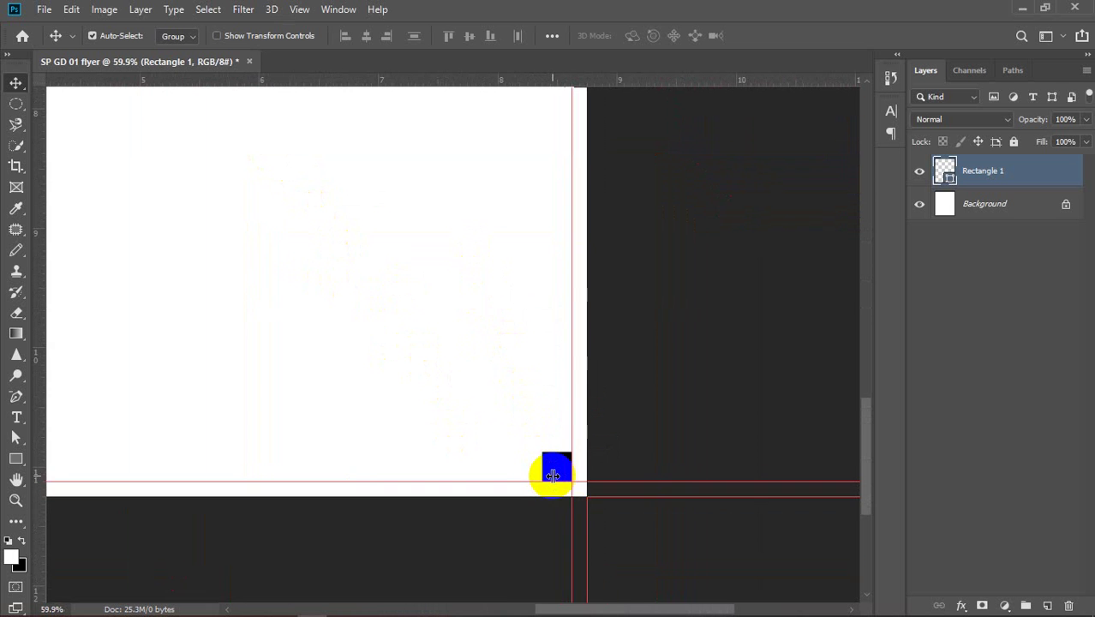
drag(522, 81, 511, 435)
drag(42, 341, 535, 386)
key(Delete)
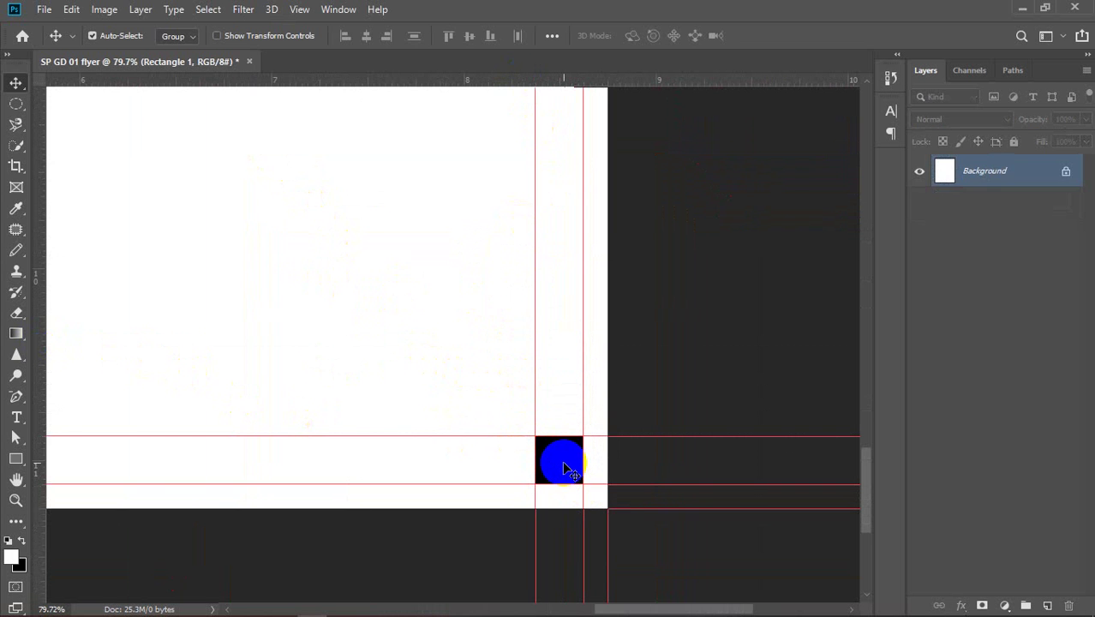
scroll(566, 467, down, 6)
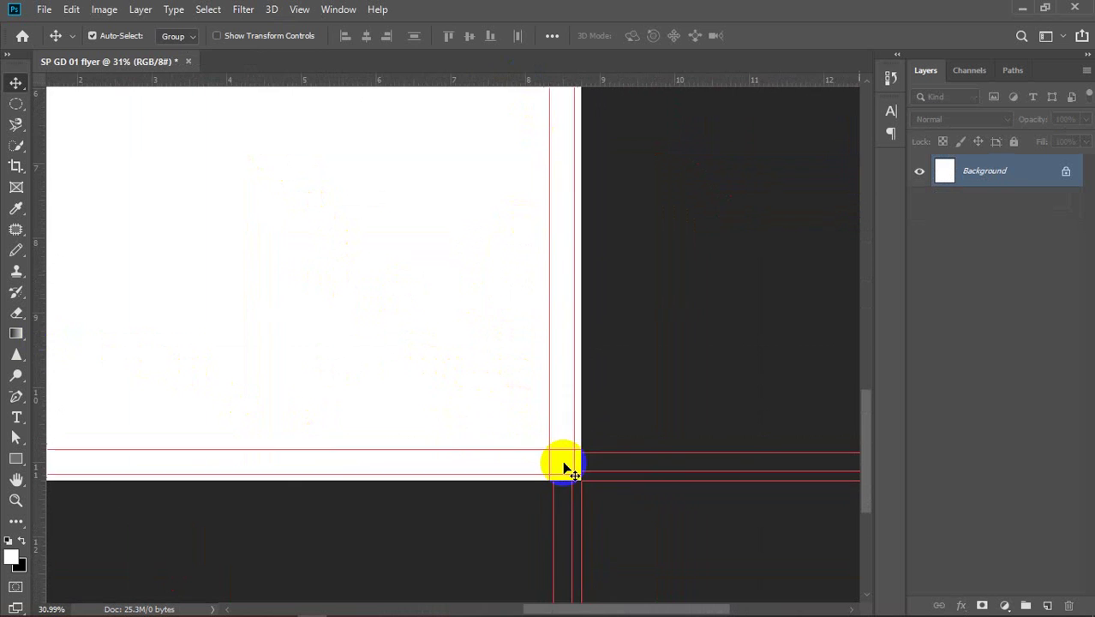
key(ctrl+0)
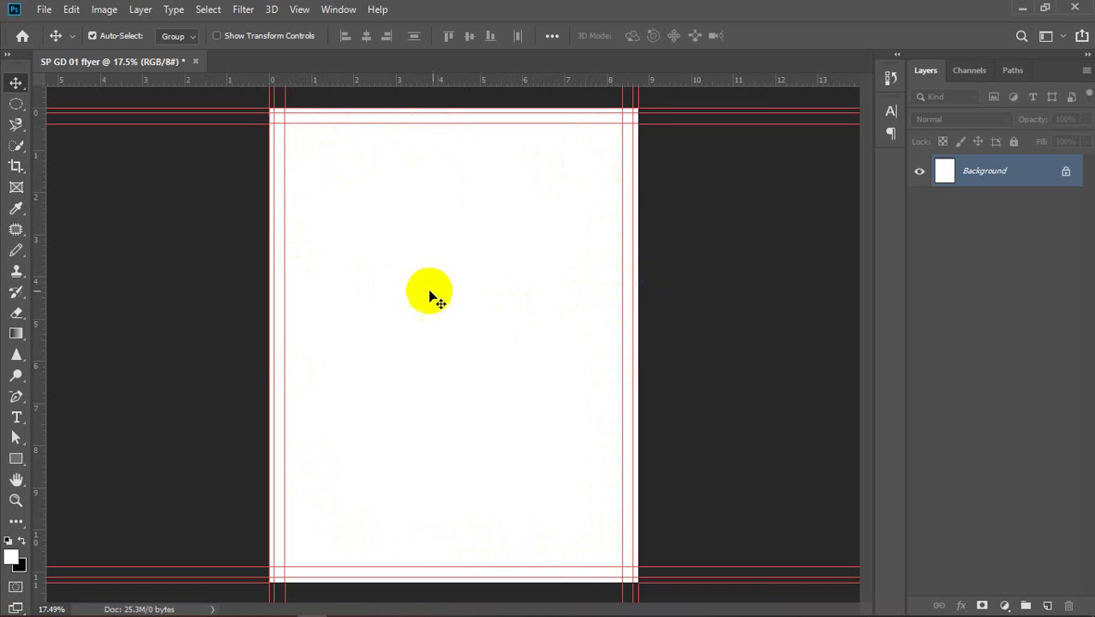
Draw a rectangle covering the whole bleed area and fill it brown.
drag(15, 458, 87, 456)
mouse_move(269, 109)
mouse_down()
mouse_move(533, 433)
mouse_move(611, 561)
mouse_move(636, 581)
mouse_up()
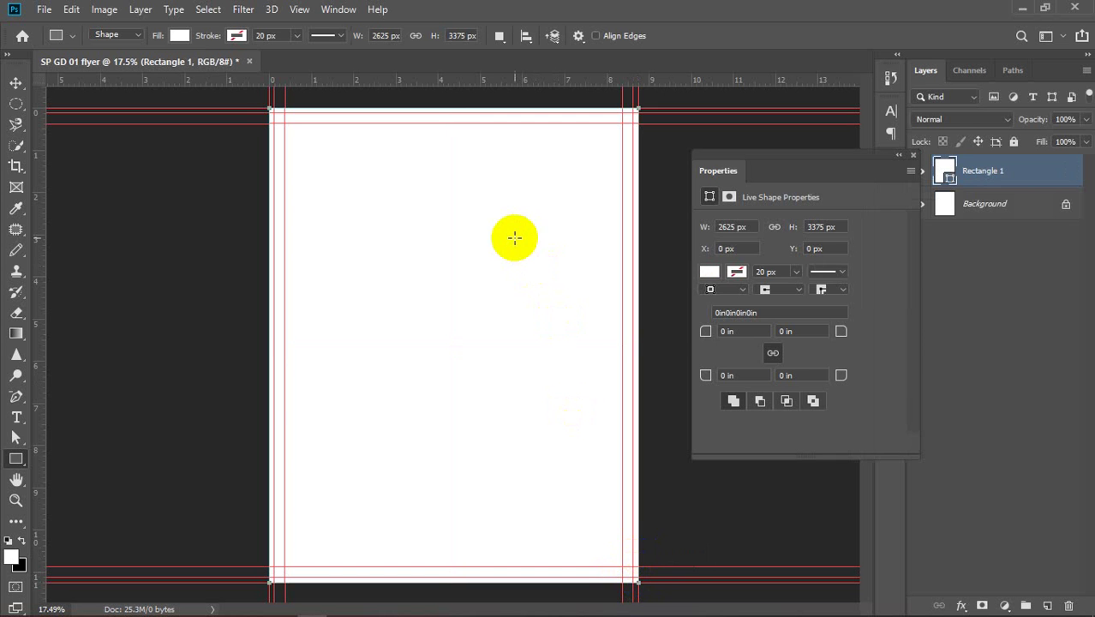
click(710, 271)
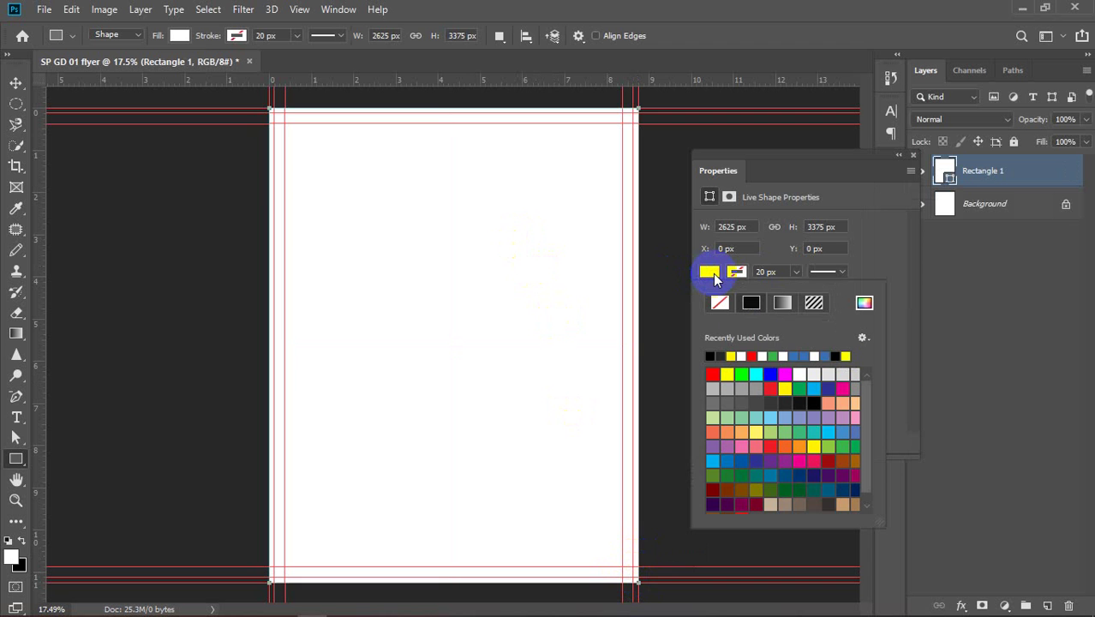
scroll(842, 465, down, 1)
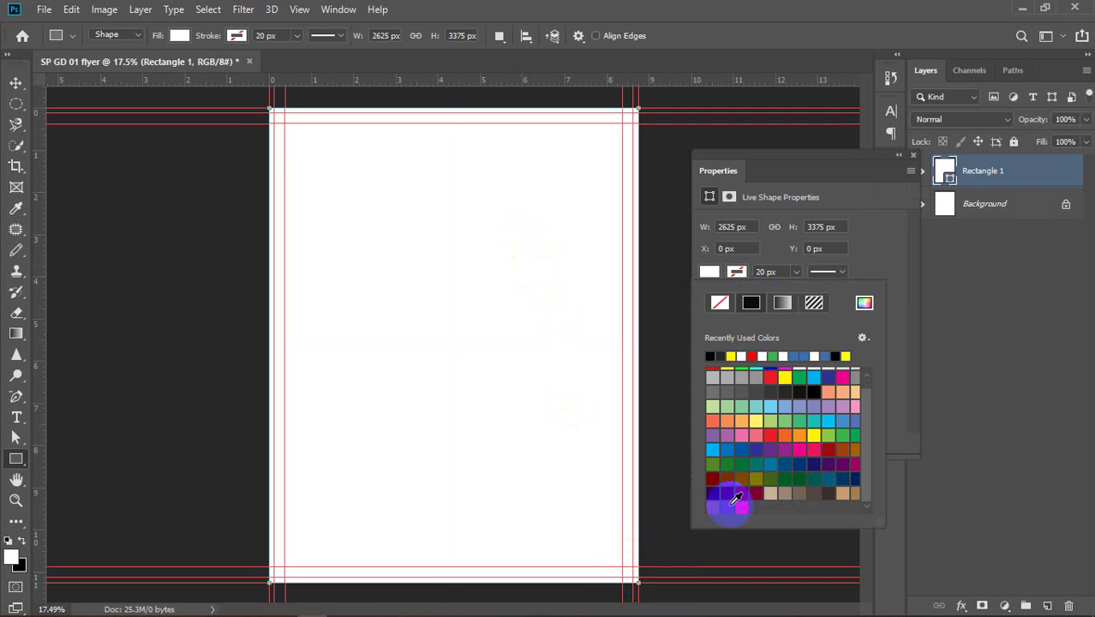
click(725, 505)
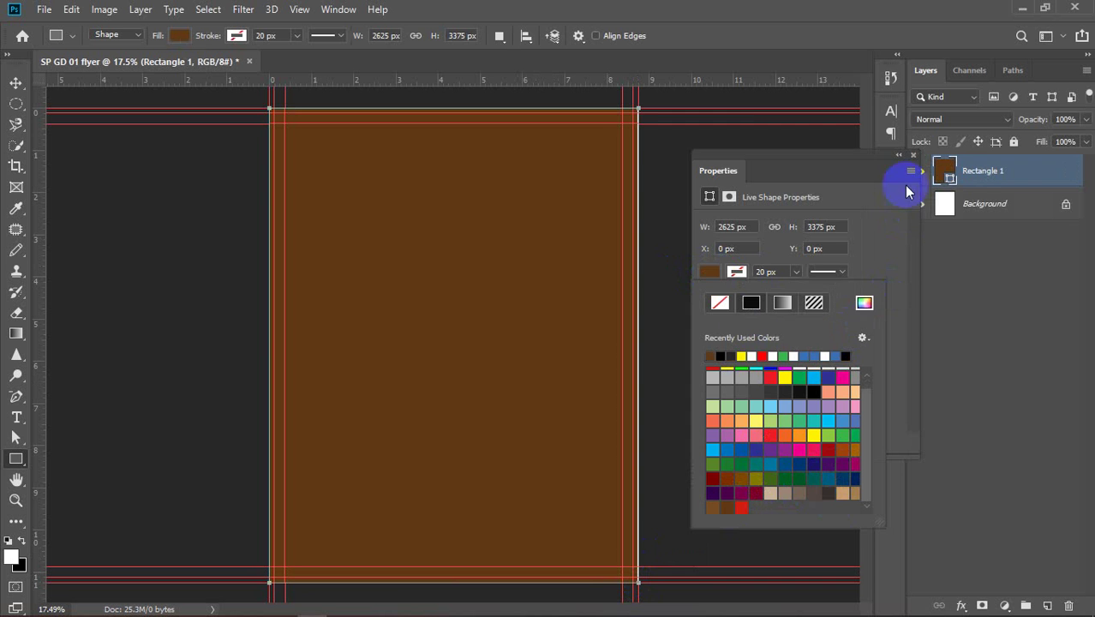
Rename the rectangle layer to Bleed and draw a second rectangle over the trim area.
click(971, 169)
double_click(984, 171)
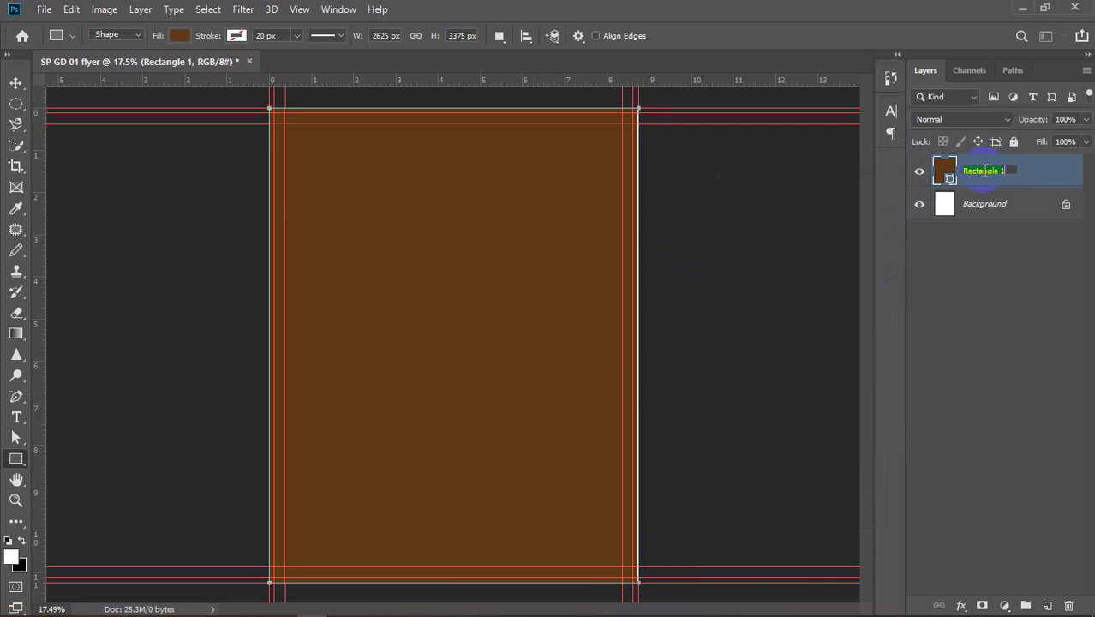
text(Bleed)
key(Return)
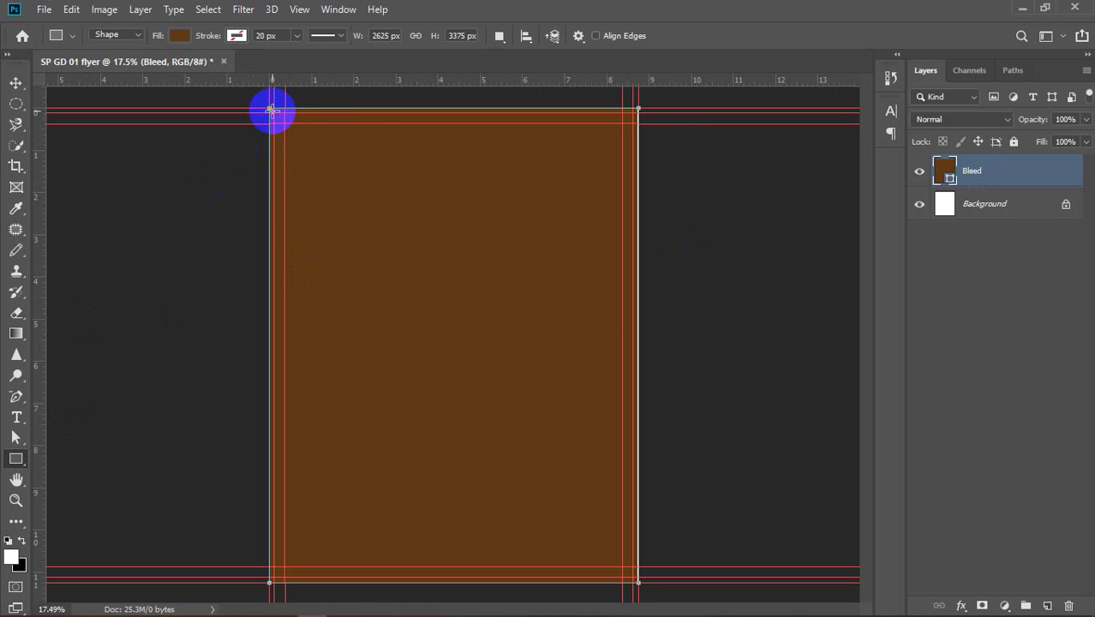
drag(272, 110, 628, 570)
Fill the trim rectangle white, rename its layer flyer BG, and toggle its visibility to check.
click(710, 271)
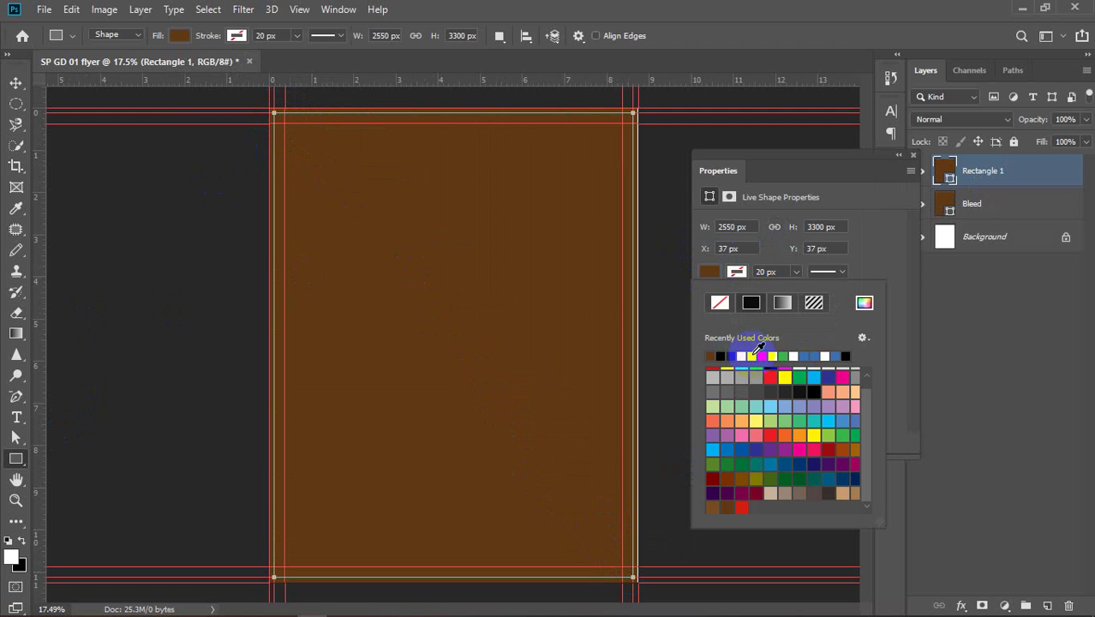
click(752, 354)
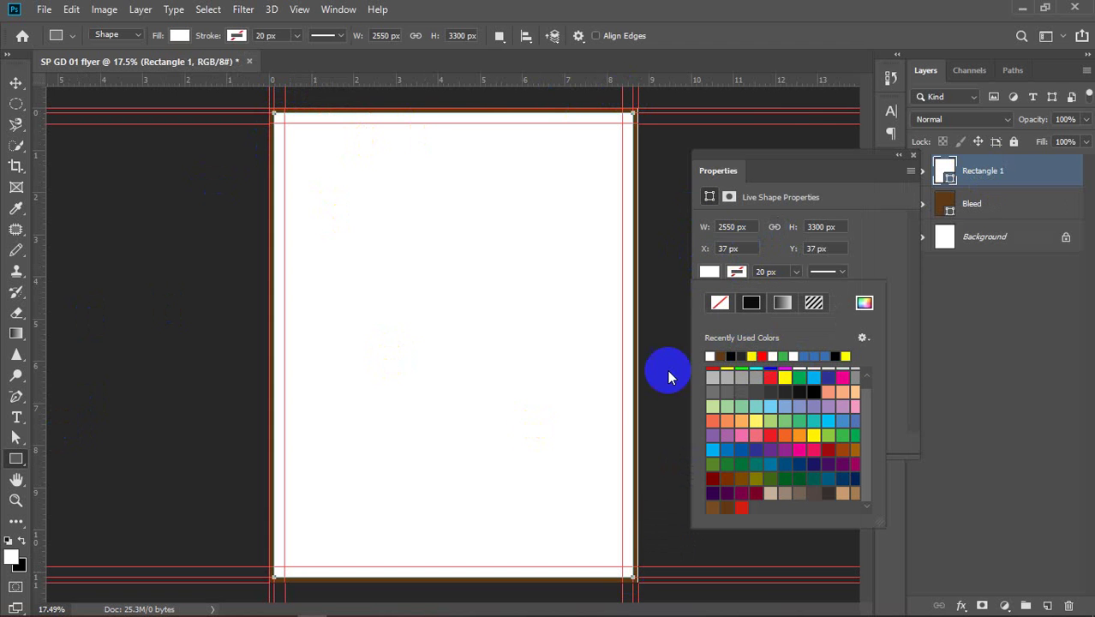
double_click(989, 173)
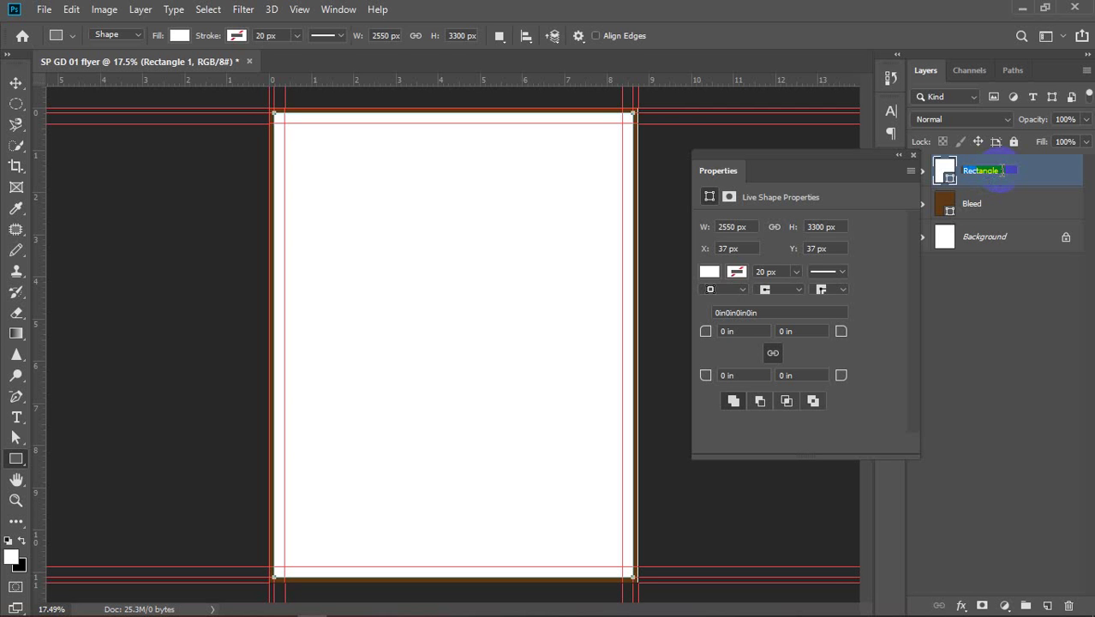
key(BackSpace)
key(Return)
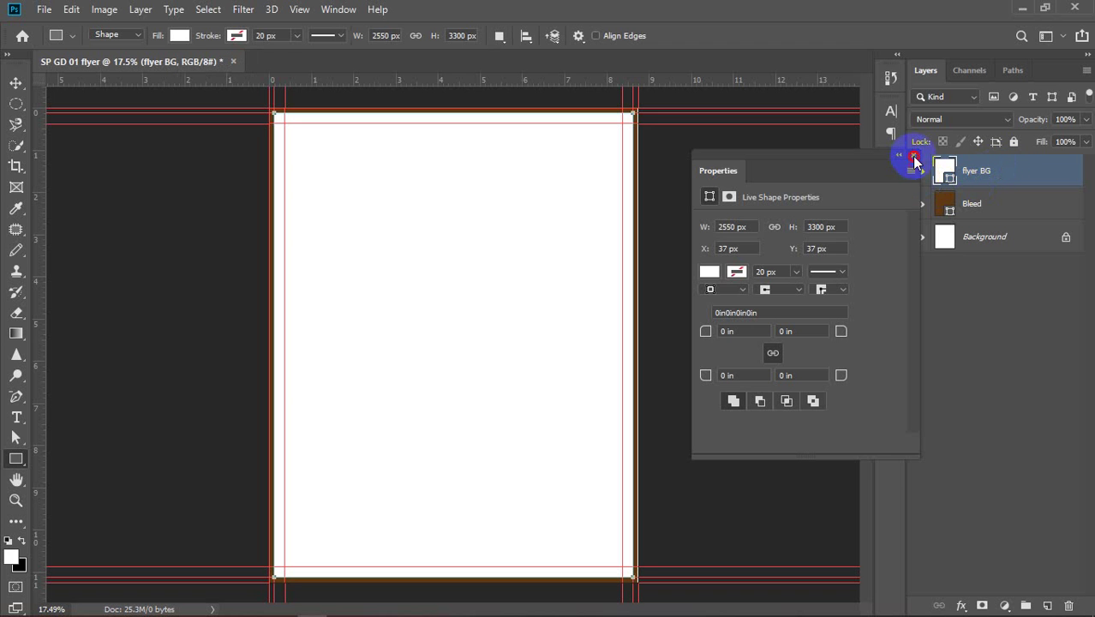
click(913, 155)
click(918, 171)
click(918, 171)
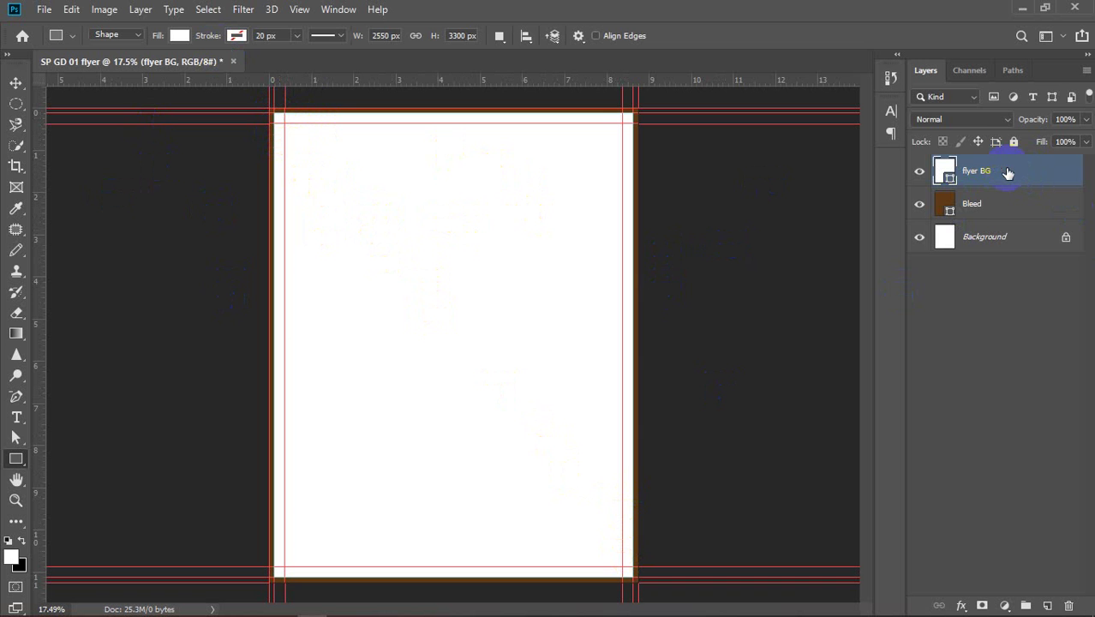
key(ctrl+j)
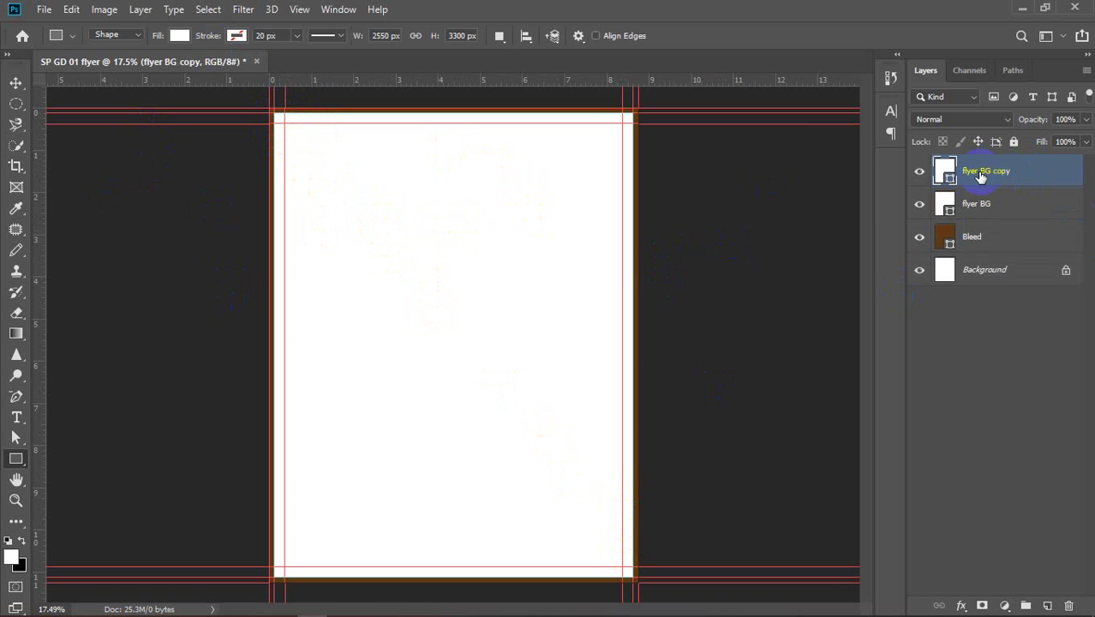
click(180, 37)
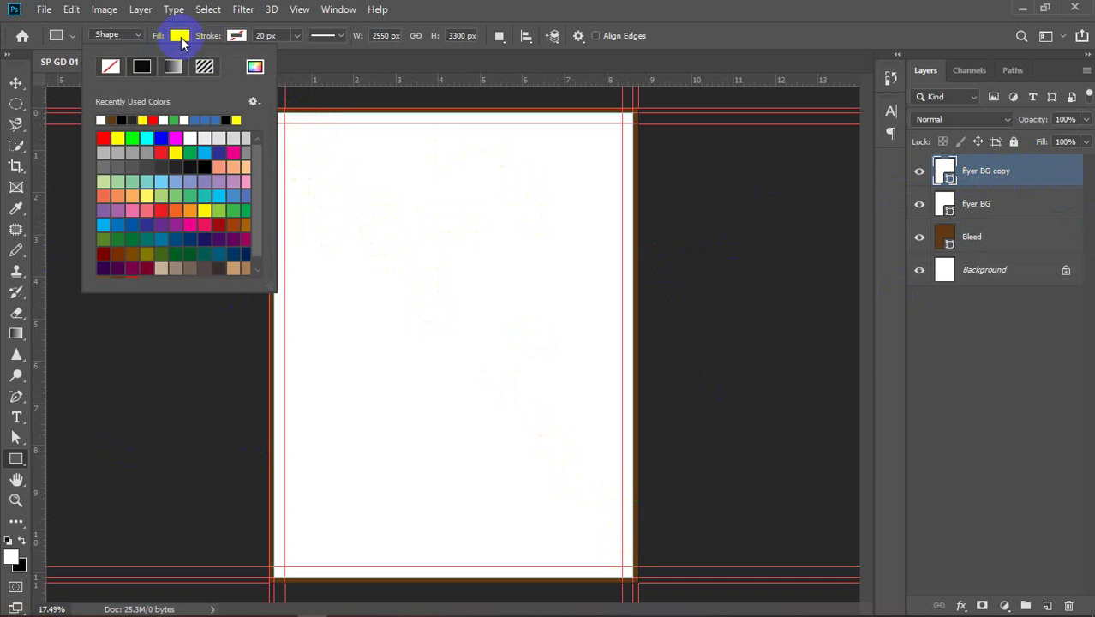
click(109, 64)
click(236, 36)
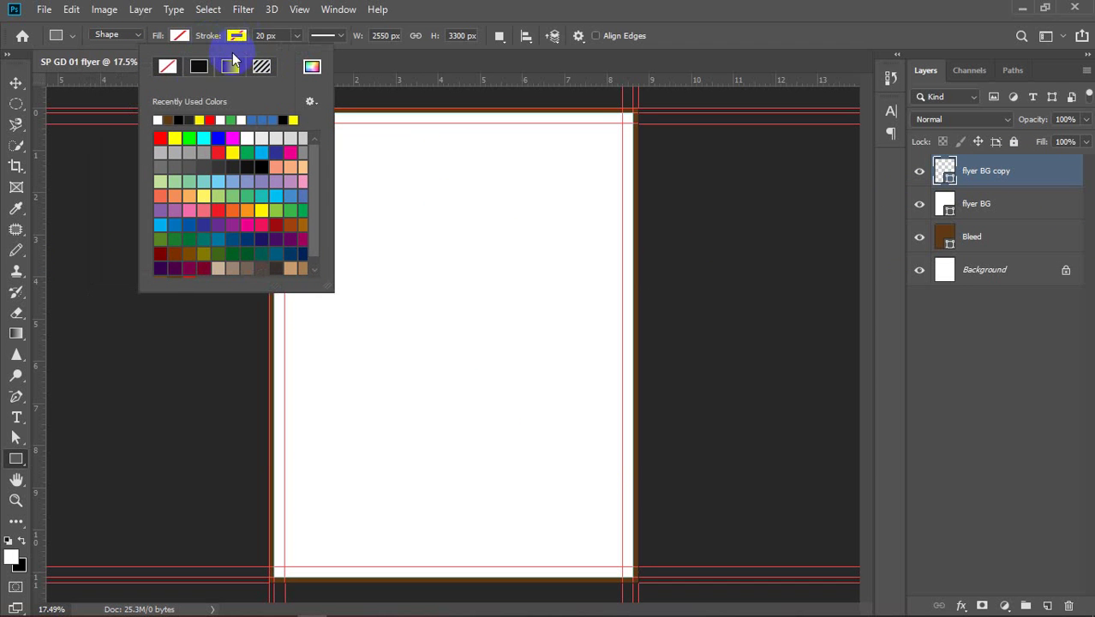
click(179, 119)
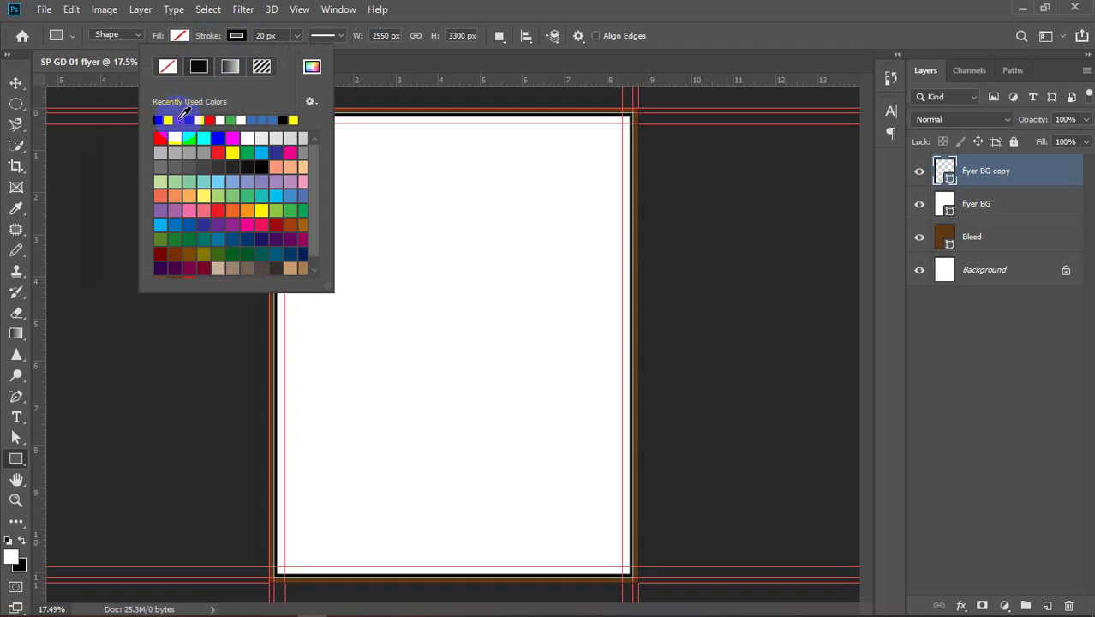
click(182, 119)
click(274, 35)
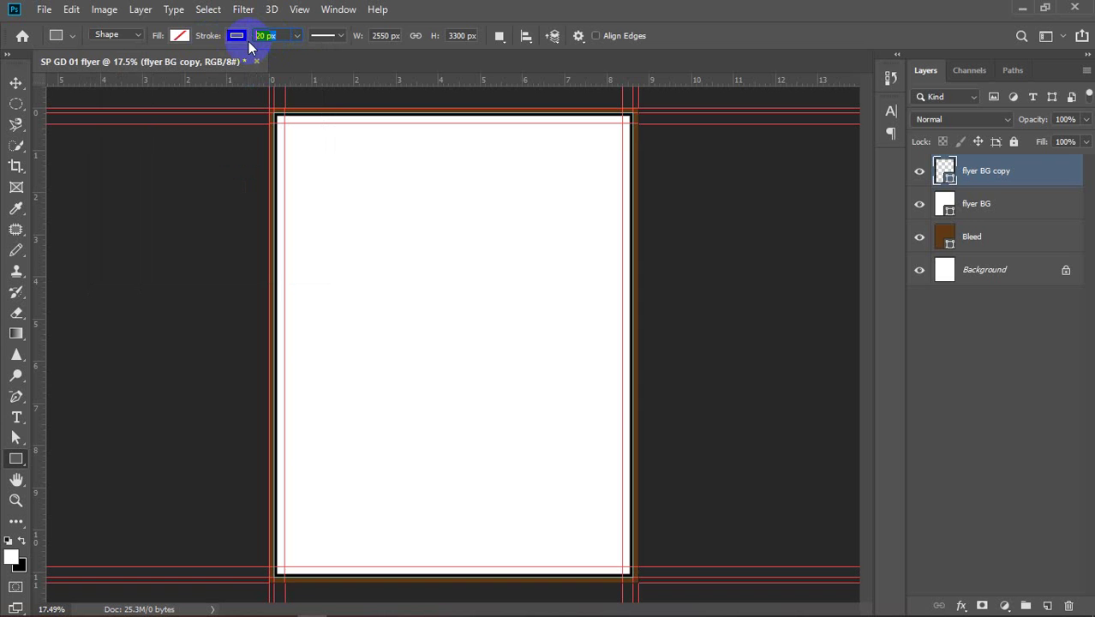
key(Return)
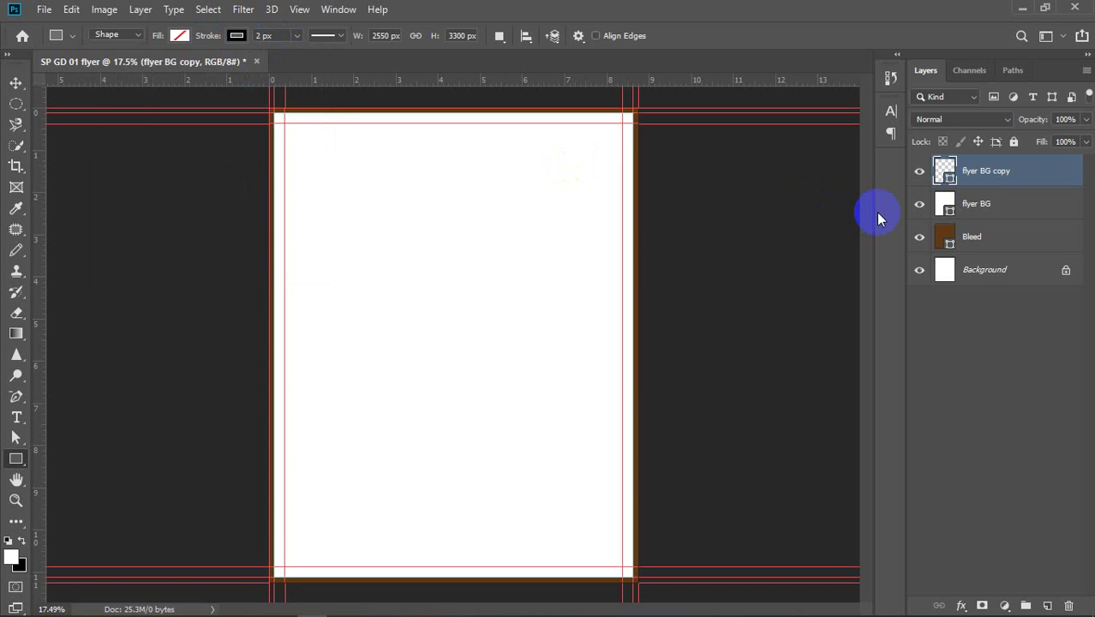
key(v)
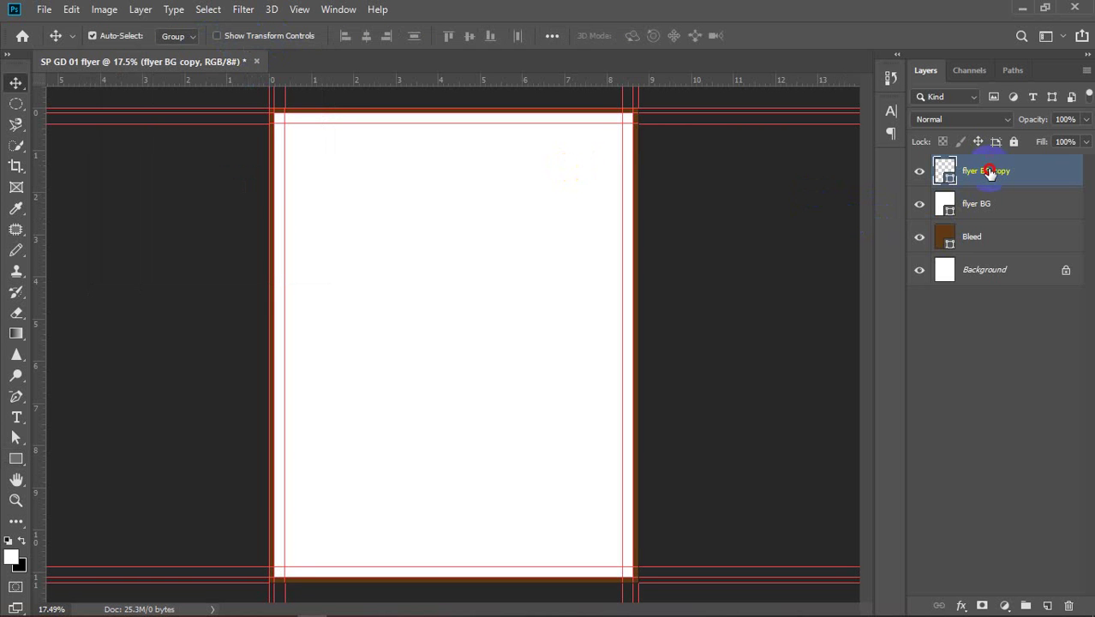
double_click(985, 170)
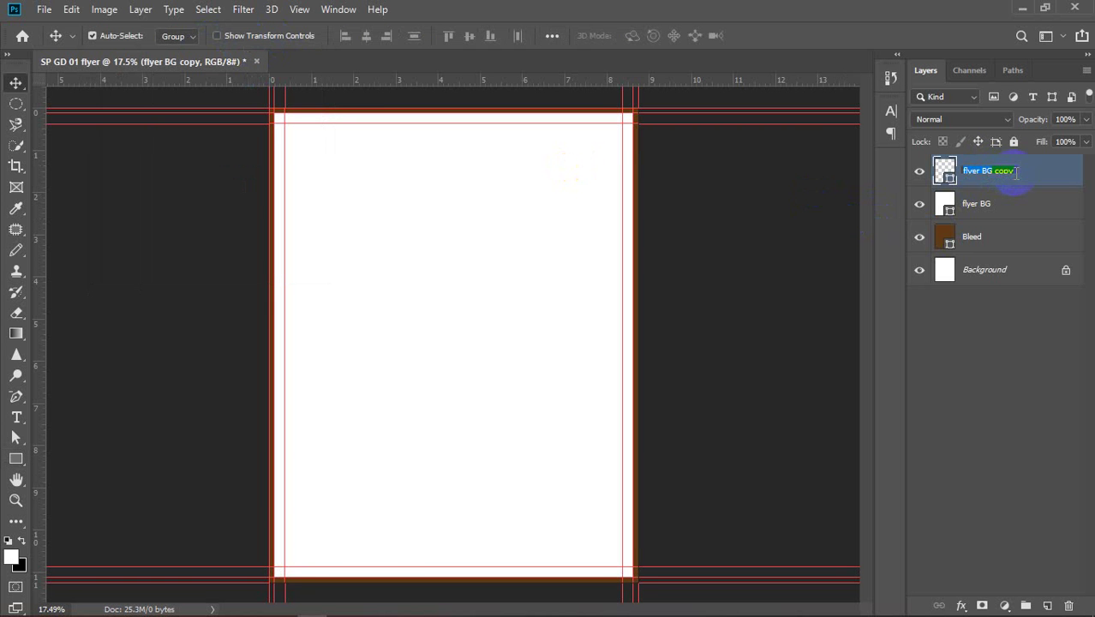
text(diy cut)
key(Return)
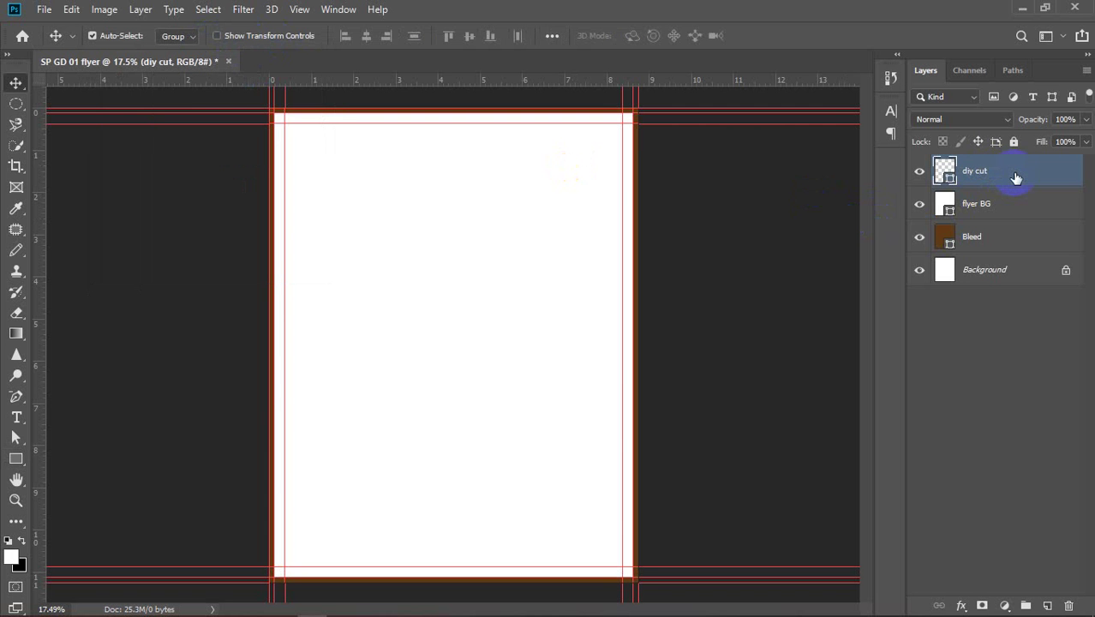
key(Delete)
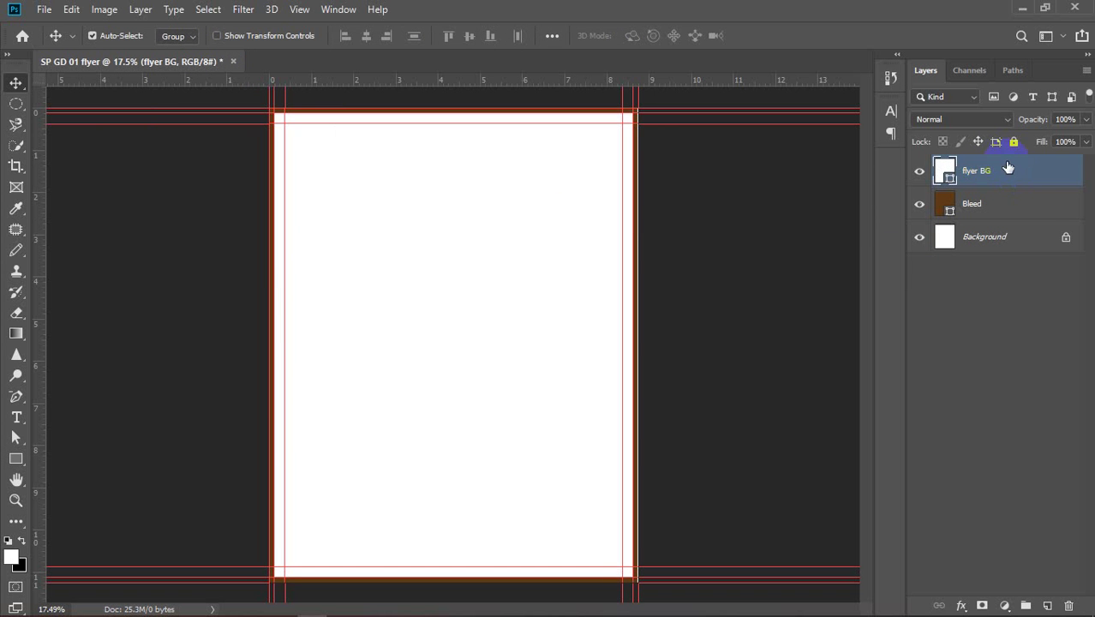
Toggle the flyer BG layer's visibility to check the bleed, then duplicate it.
click(917, 173)
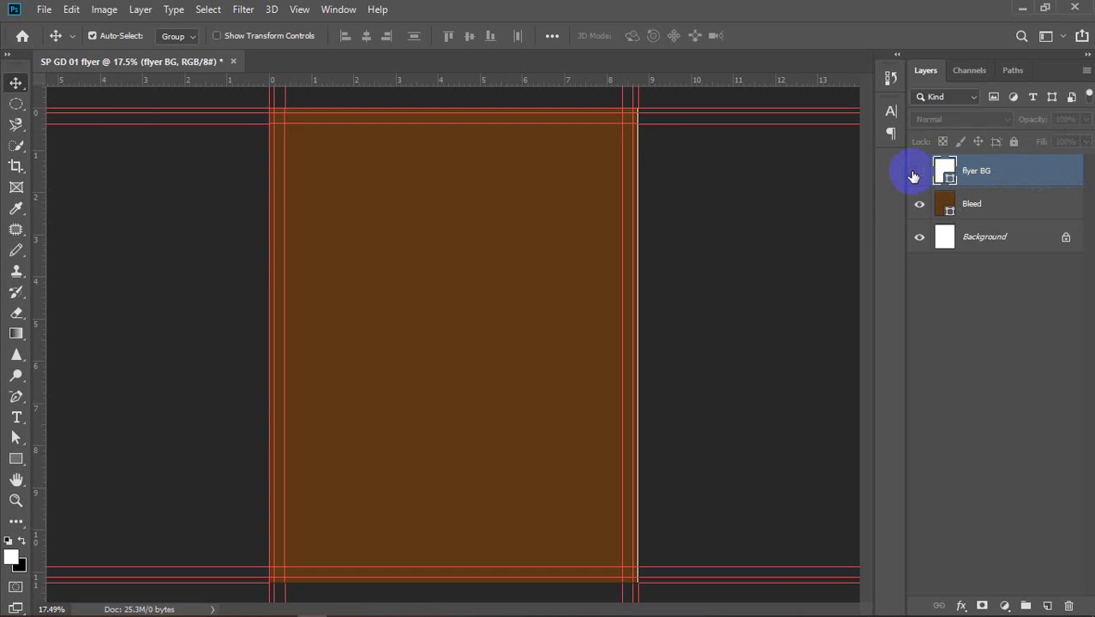
click(918, 173)
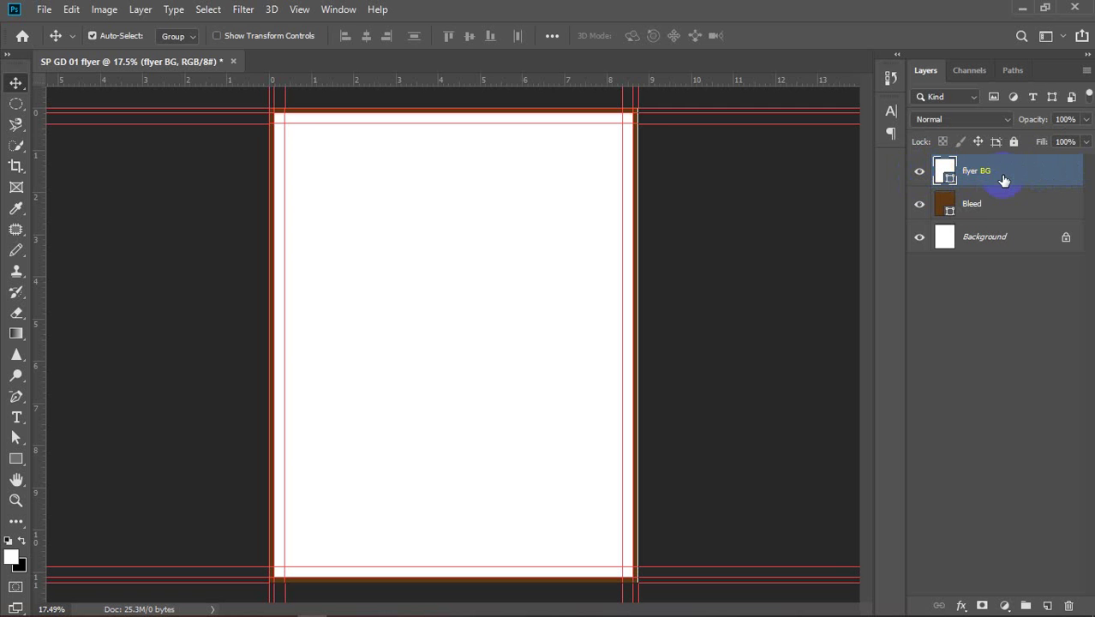
key(ctrl+j)
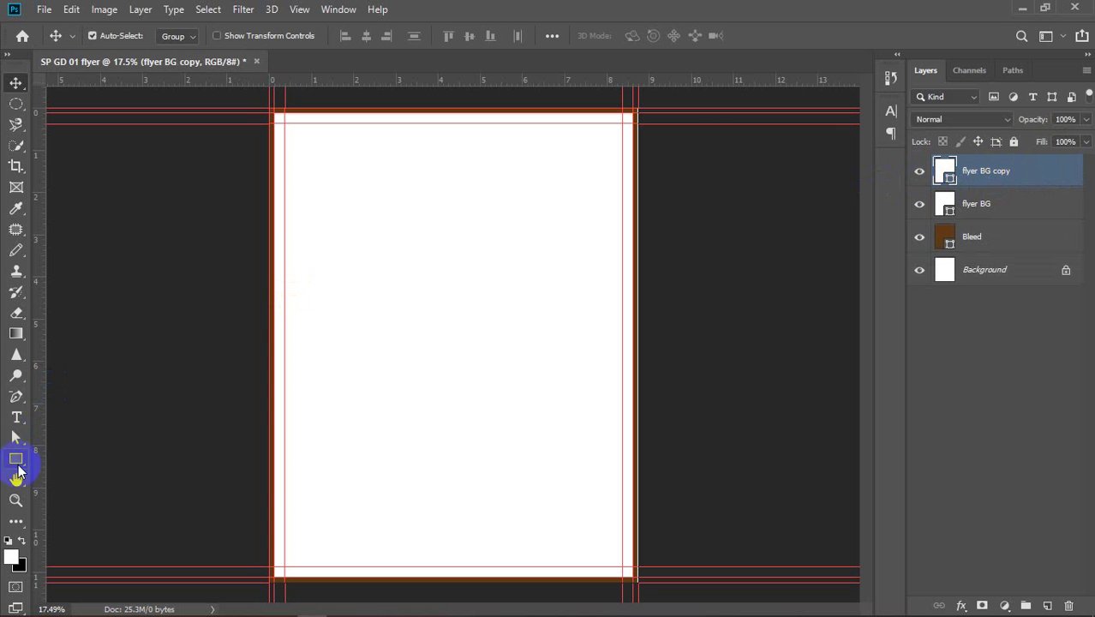
Give the copied shape no fill and a black 2 px outline.
click(20, 465)
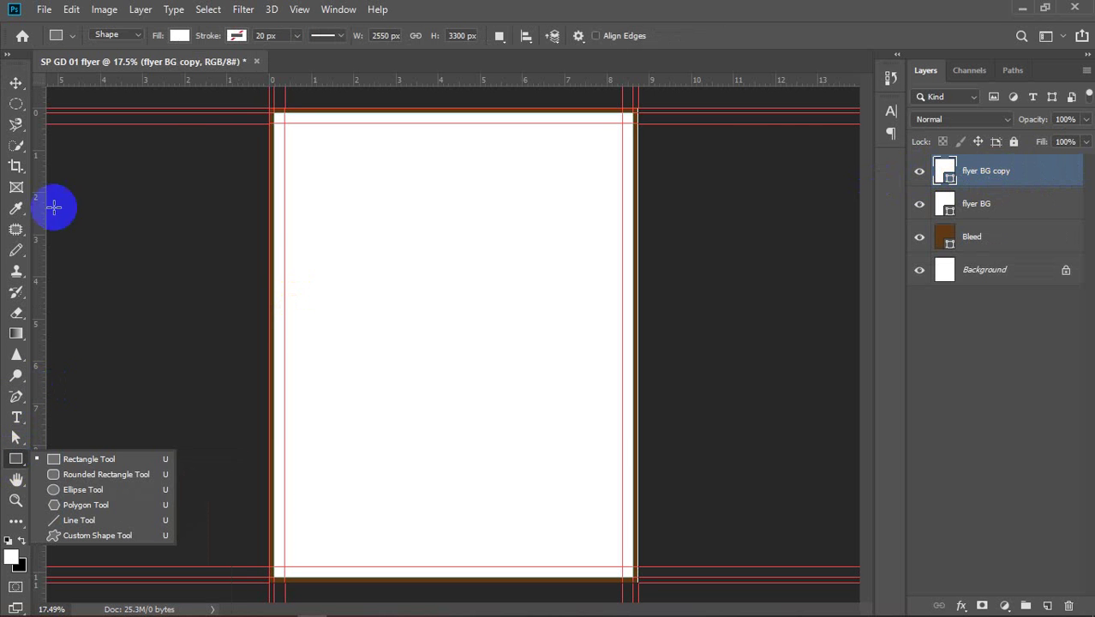
click(180, 36)
click(110, 65)
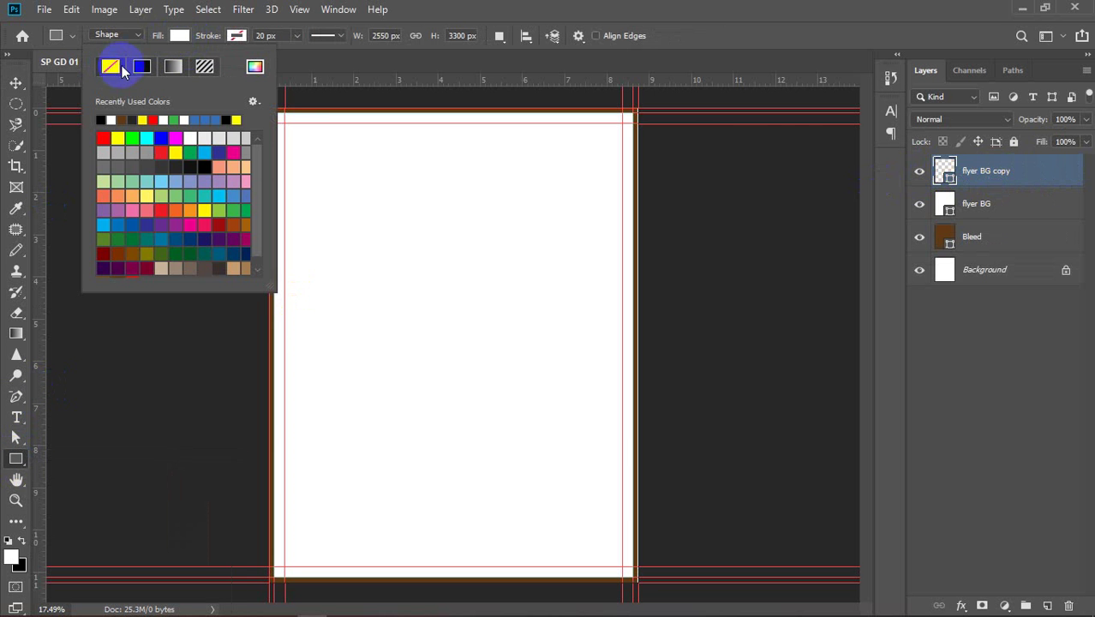
click(233, 38)
click(198, 66)
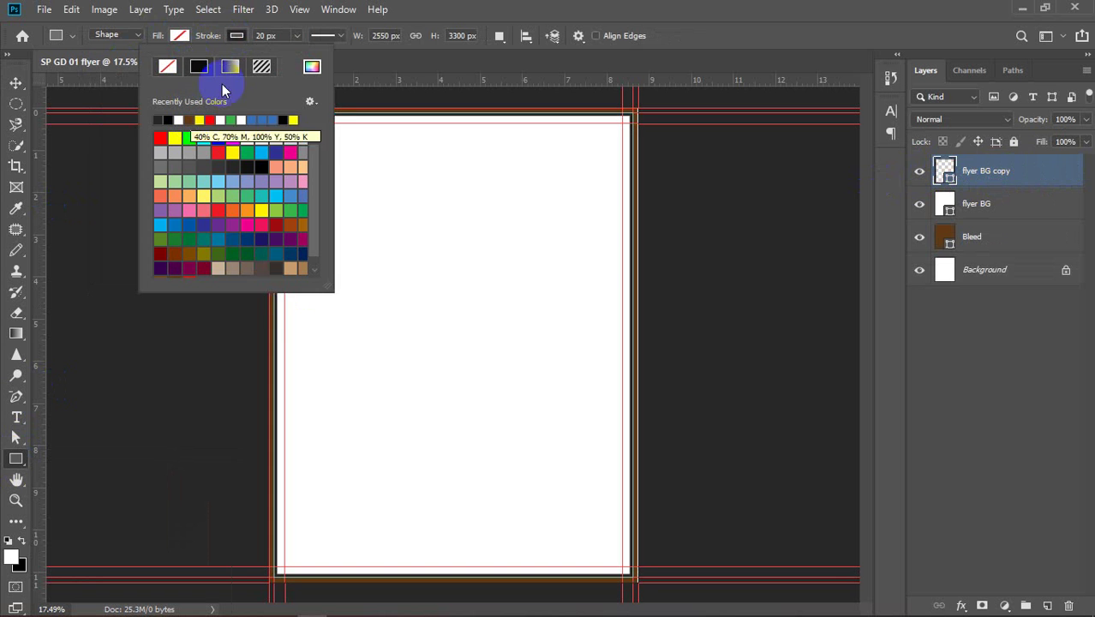
click(268, 35)
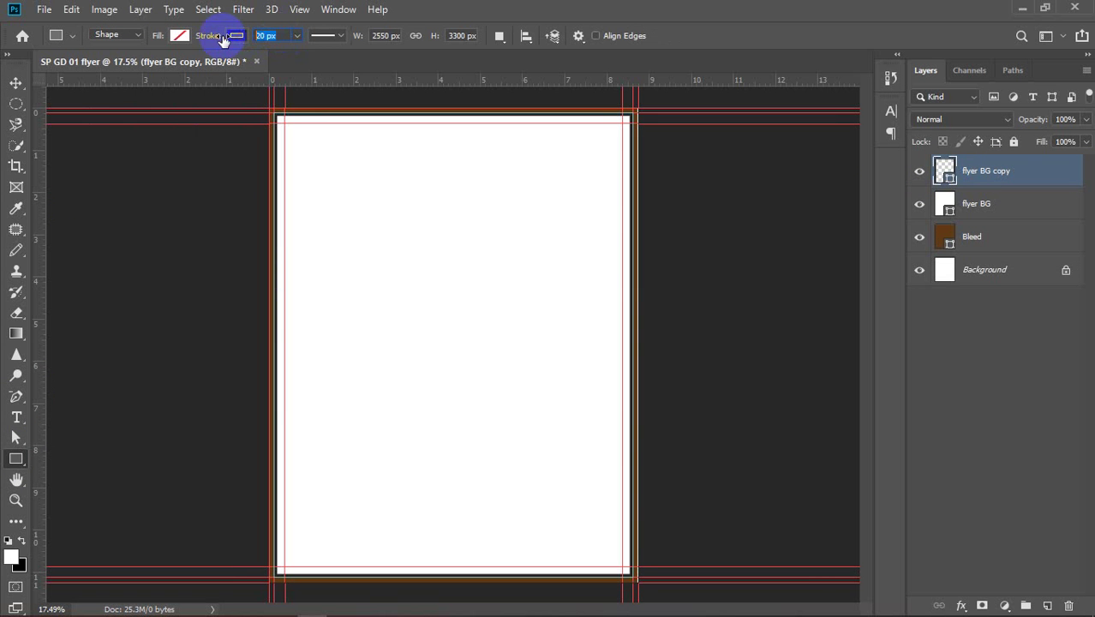
text(2)
key(Return)
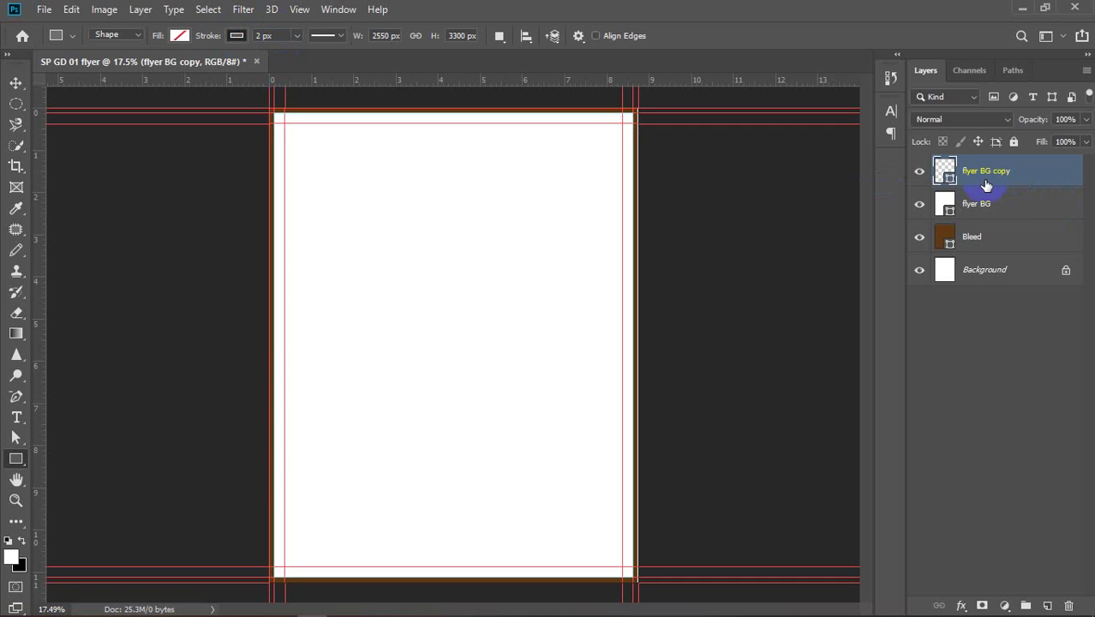
Rename the copy to 'diy cut' and switch to the Move tool.
text(div)
key(Return)
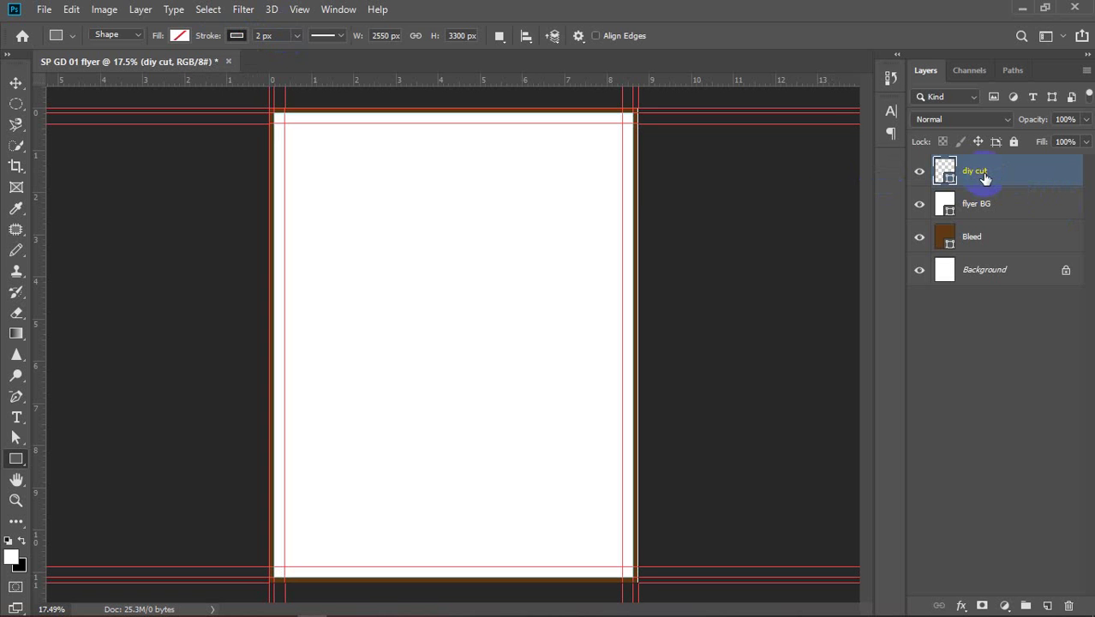
key(v)
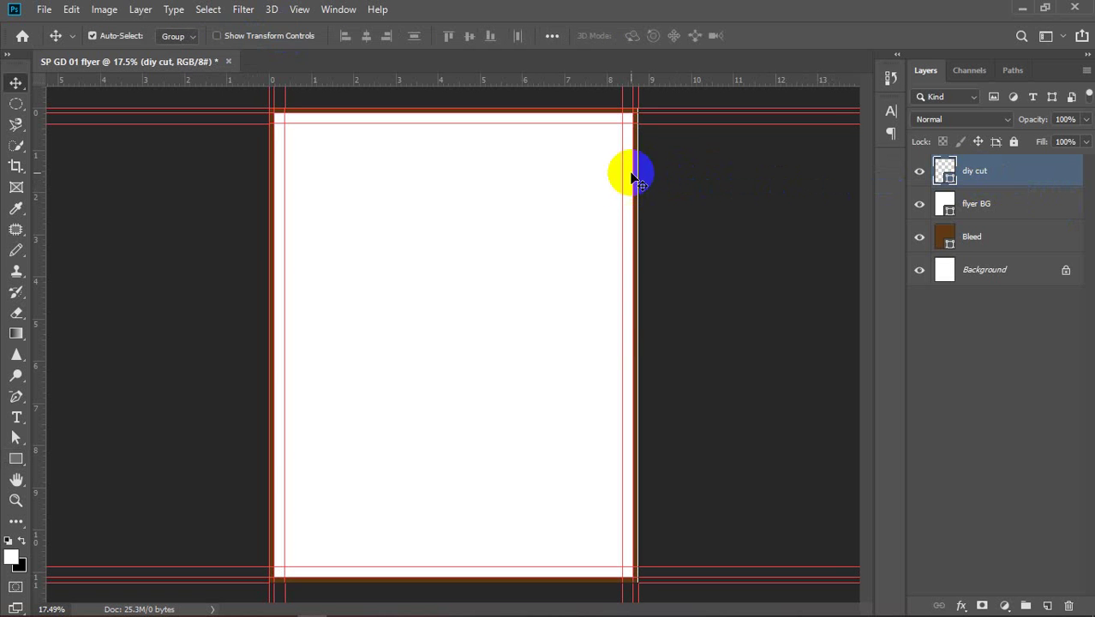
scroll(635, 187, up, 6)
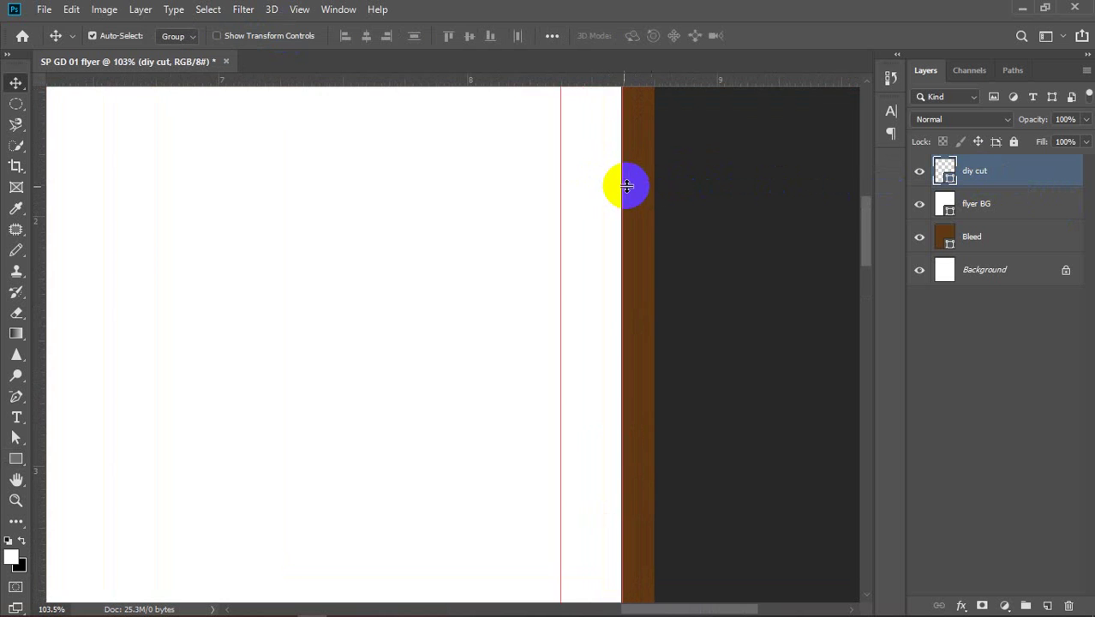
scroll(623, 185, up, 5)
scroll(624, 185, up, 5)
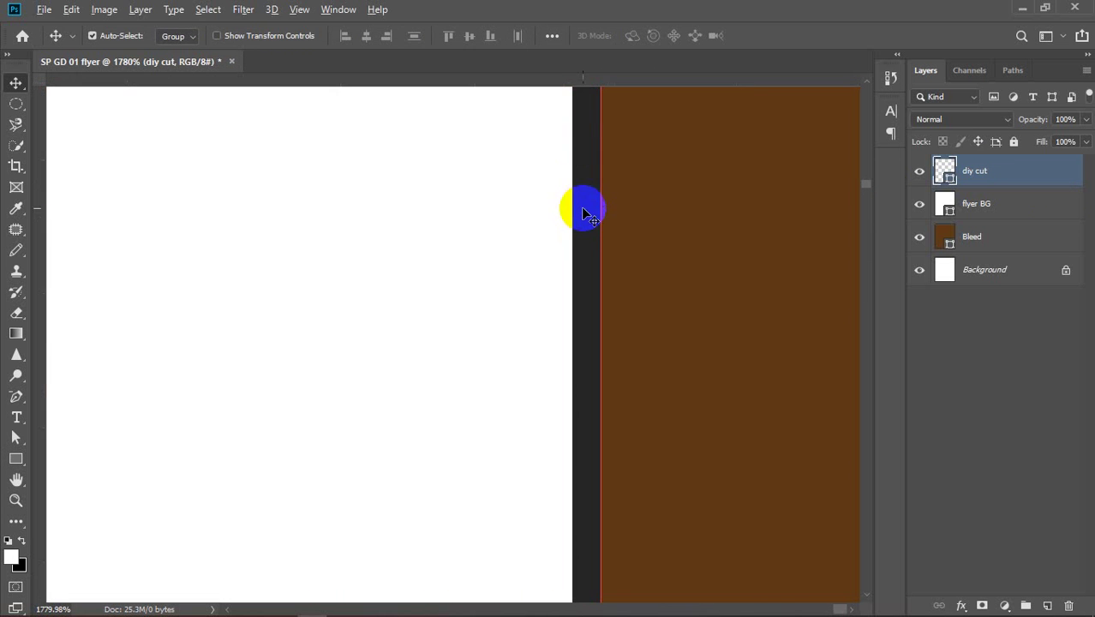
scroll(583, 206, down, 5)
scroll(584, 208, down, 6)
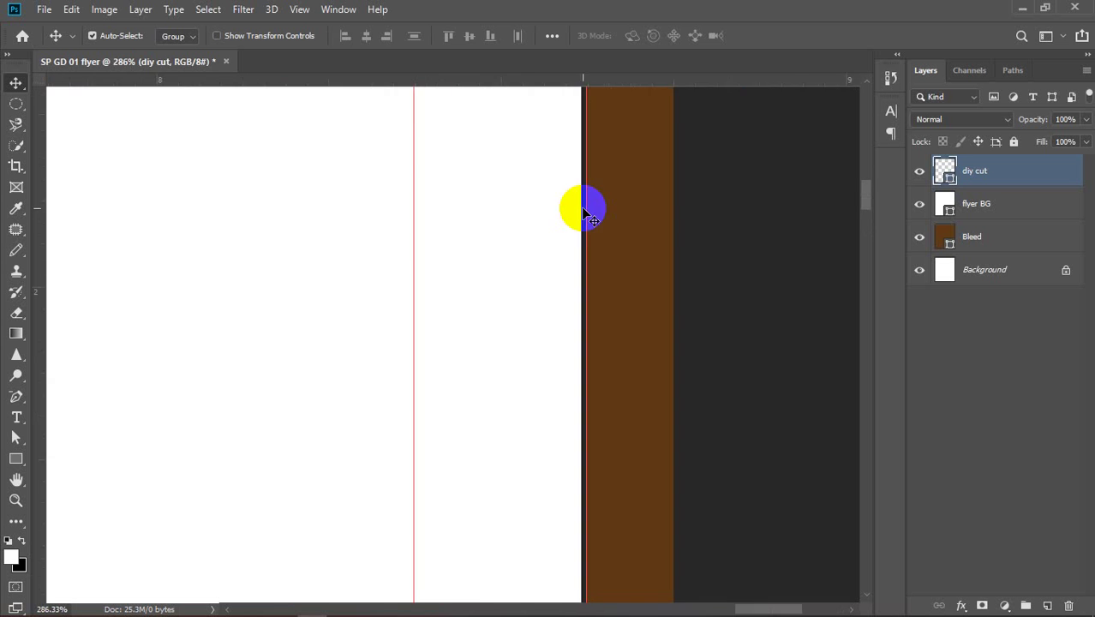
scroll(583, 210, down, 1)
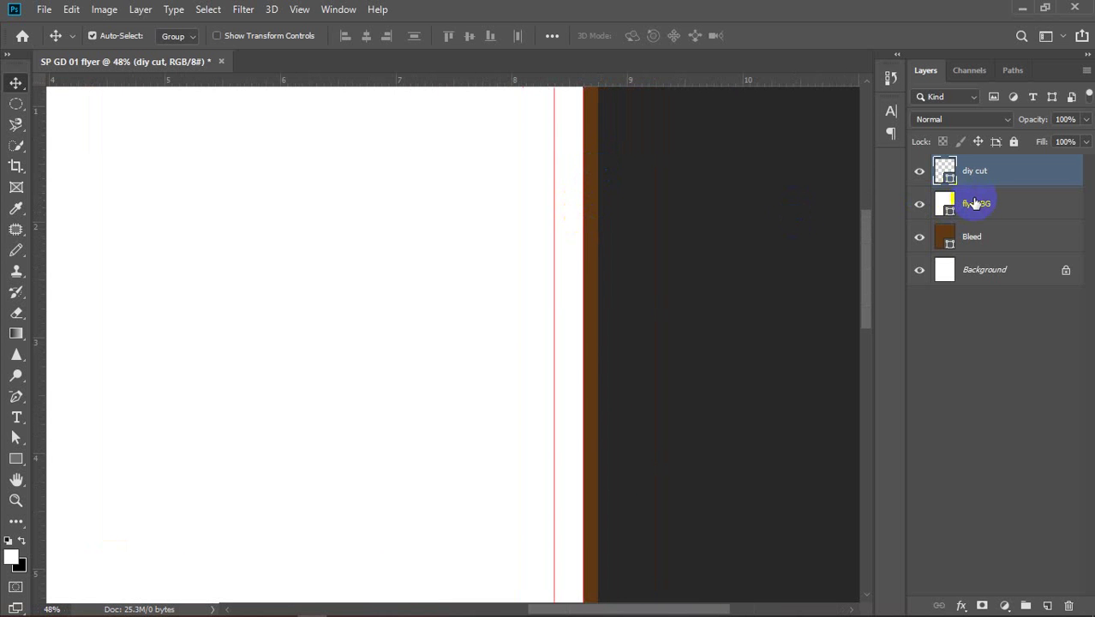
scroll(600, 273, down, 4)
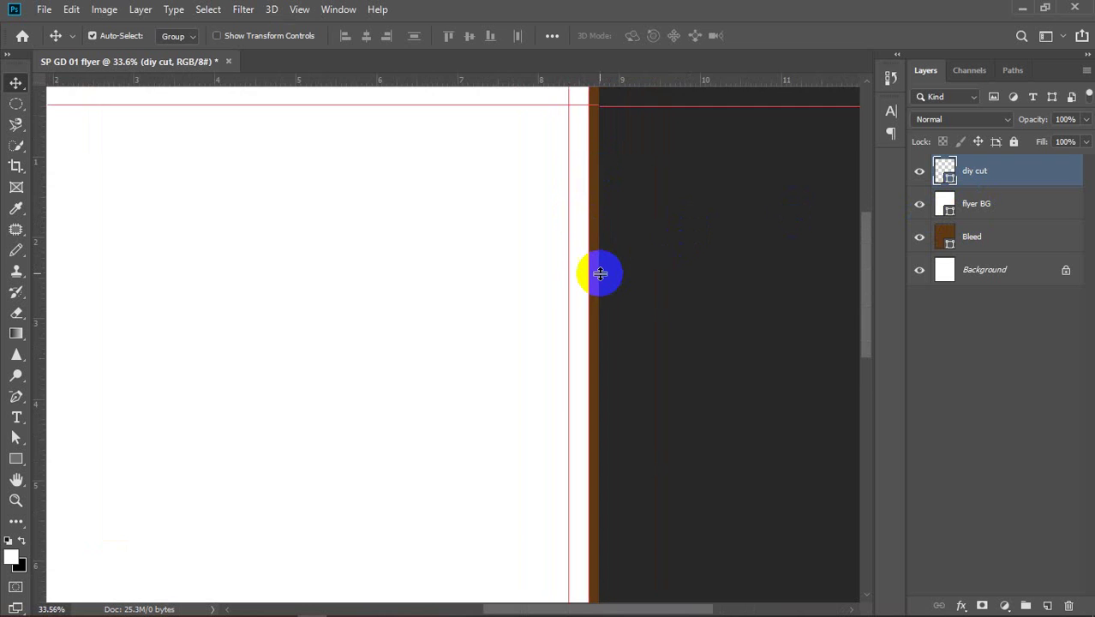
click(738, 292)
drag(672, 321, 740, 254)
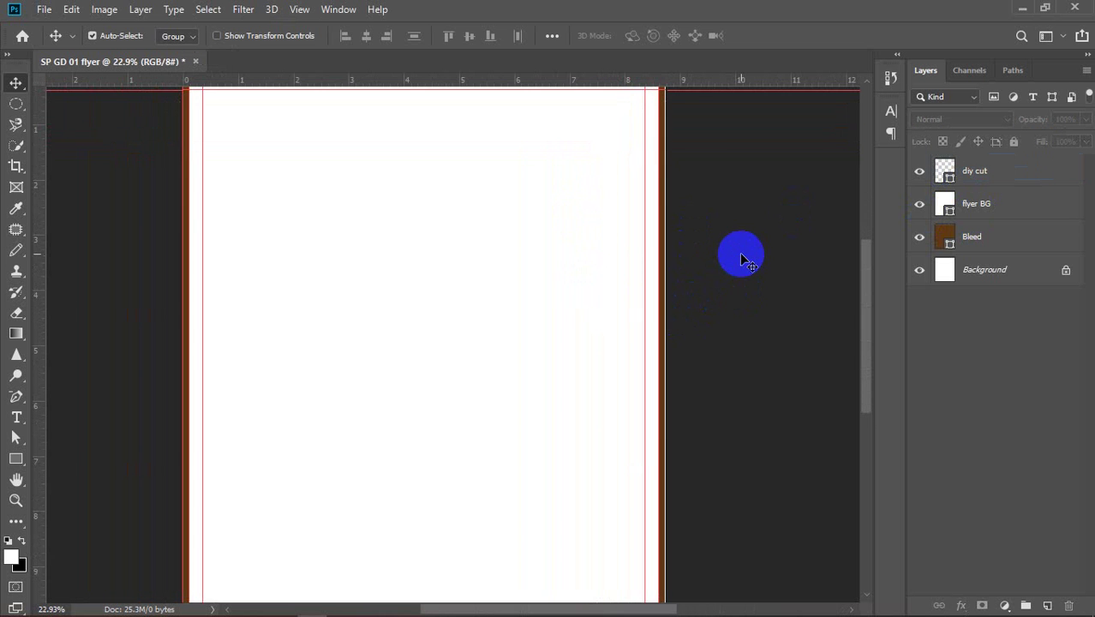
key(ctrl+r)
key(ctrl+0)
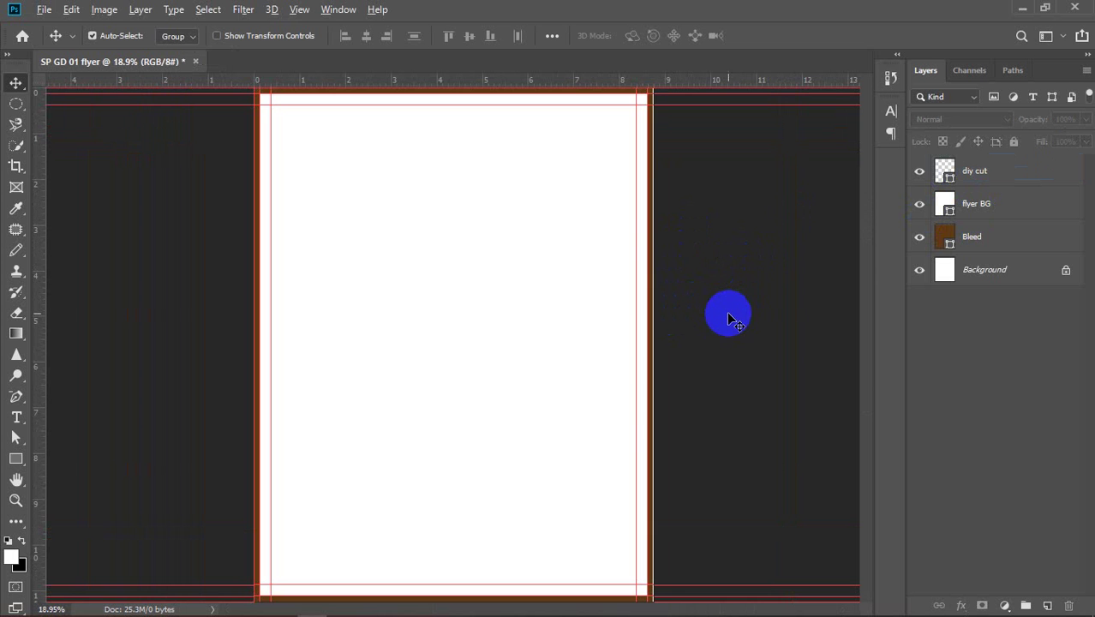
scroll(724, 321, up, 4)
scroll(612, 355, up, 10)
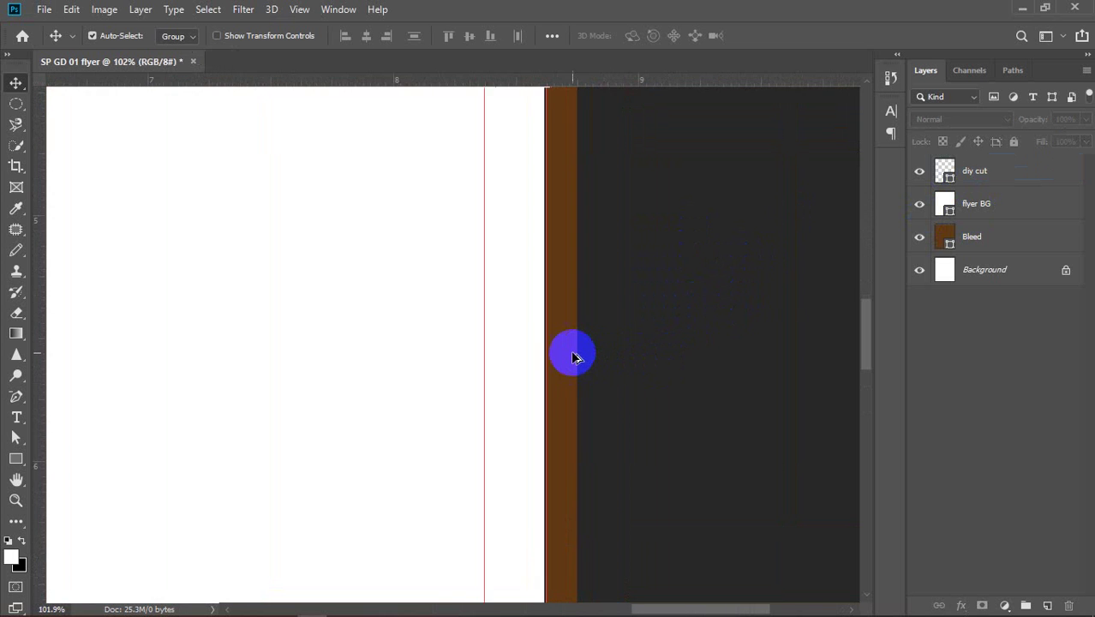
scroll(574, 358, down, 12)
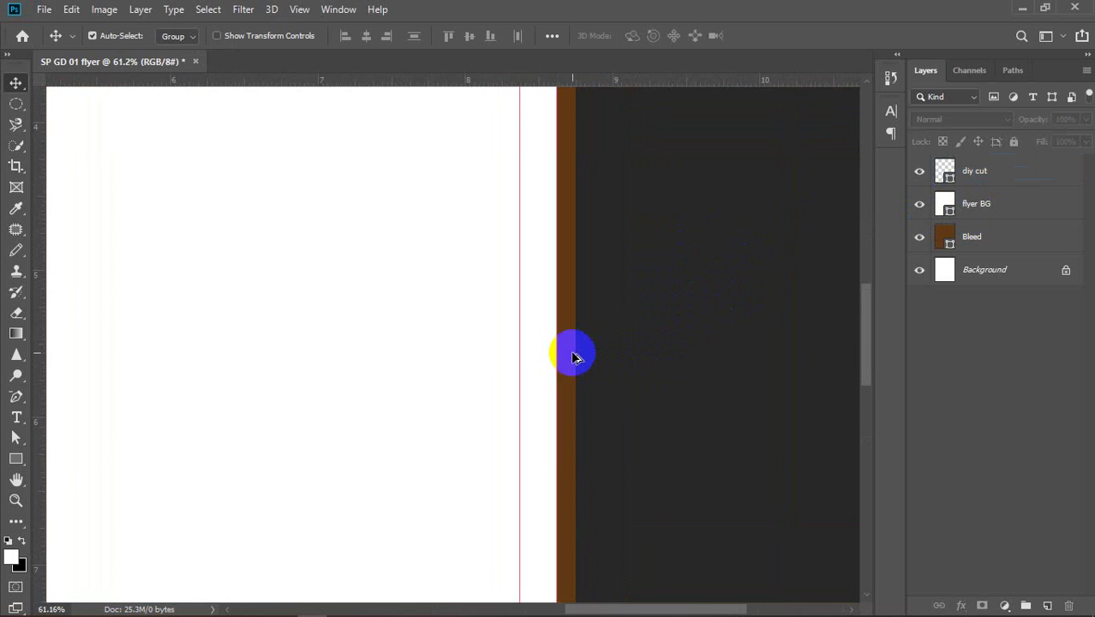
scroll(574, 358, down, 2)
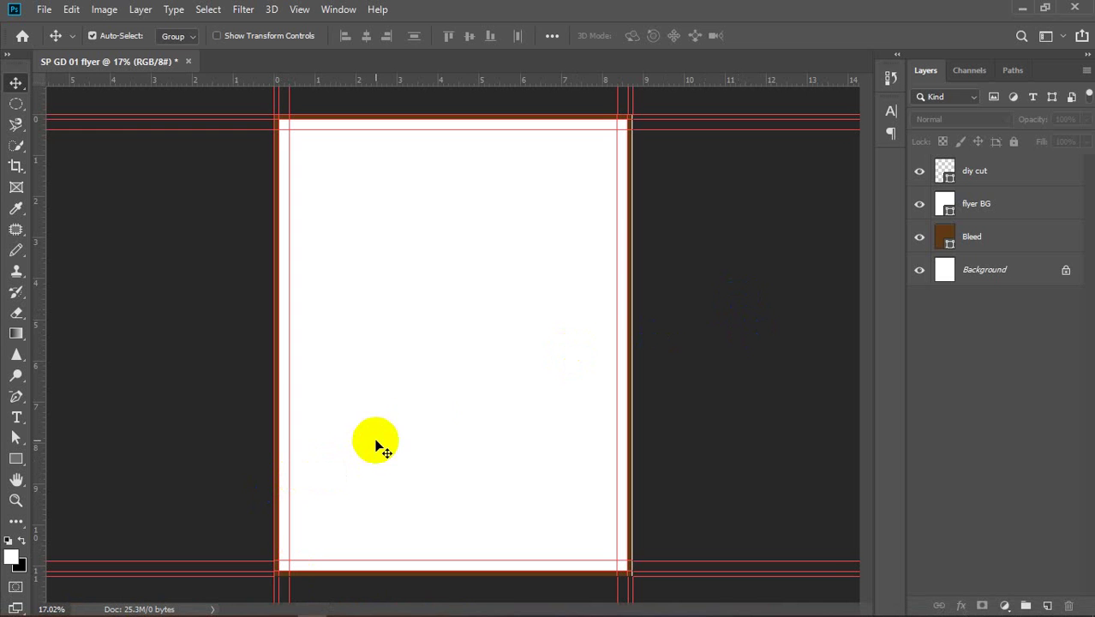
Apply Lock All to the Bleed, flyer BG and diy cut layers one by one.
click(1017, 233)
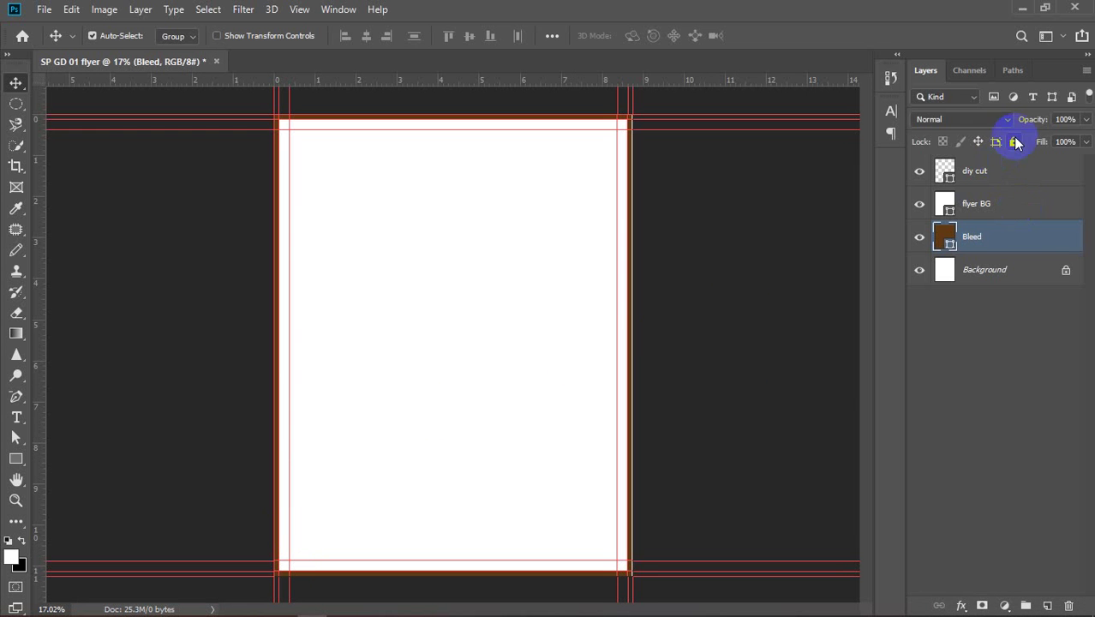
click(1015, 144)
click(1019, 203)
click(1013, 141)
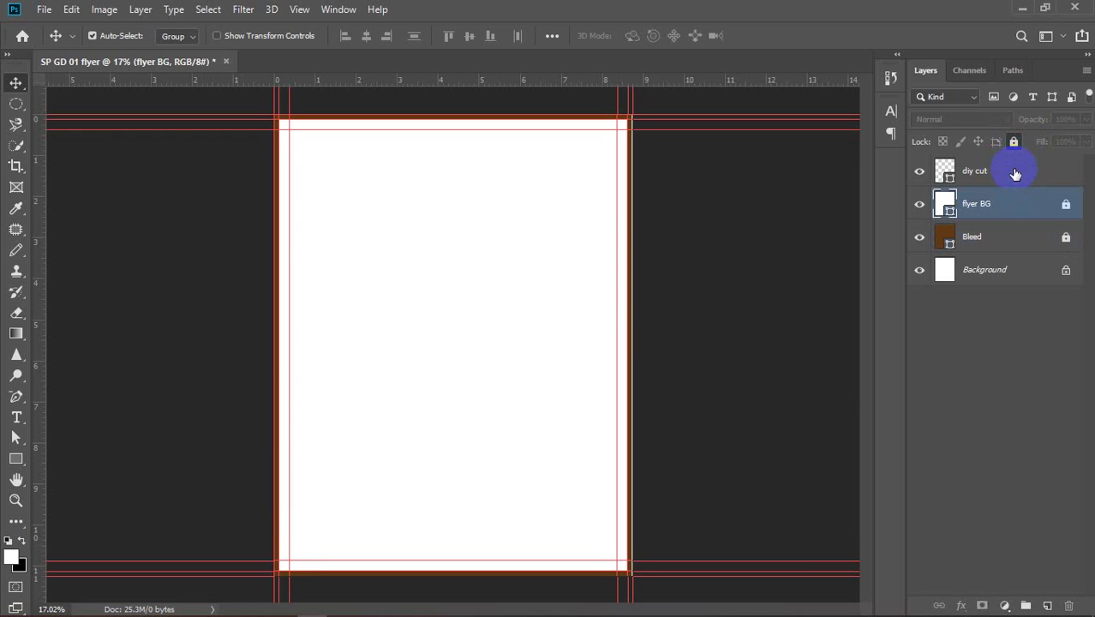
click(1015, 174)
click(1013, 141)
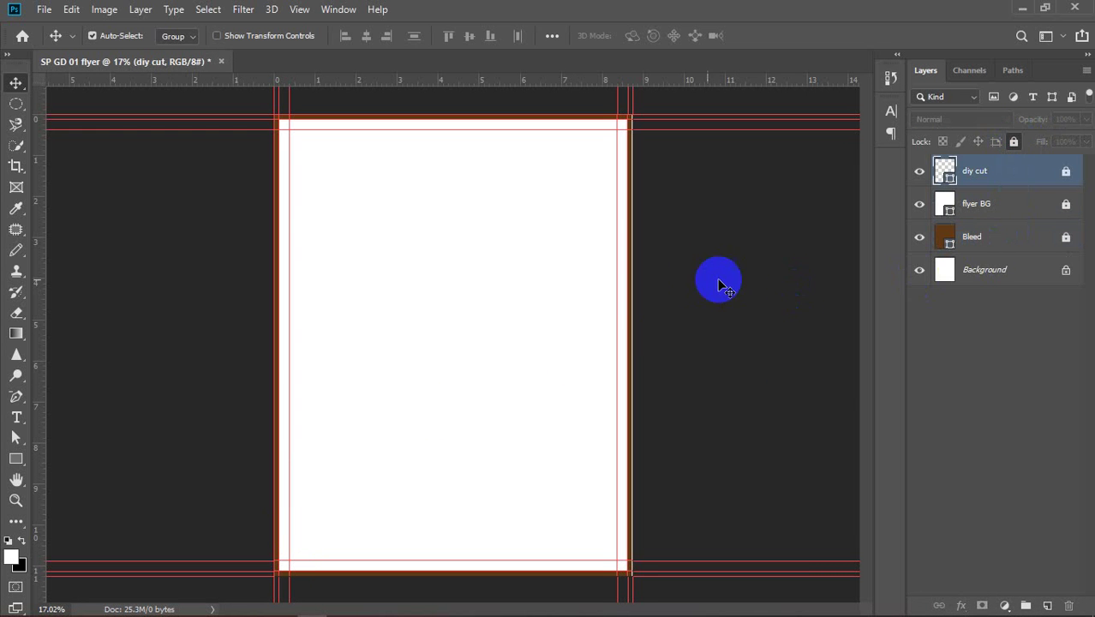
Deselect the layers and switch to the browser from the taskbar.
click(719, 284)
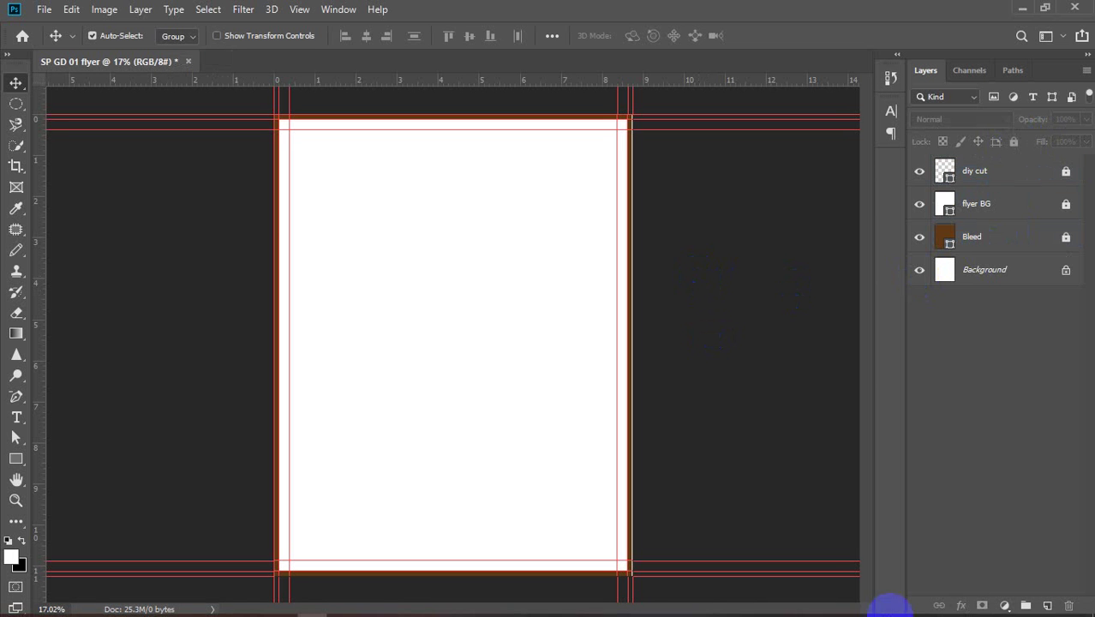
mouse_move(923, 591)
click(956, 604)
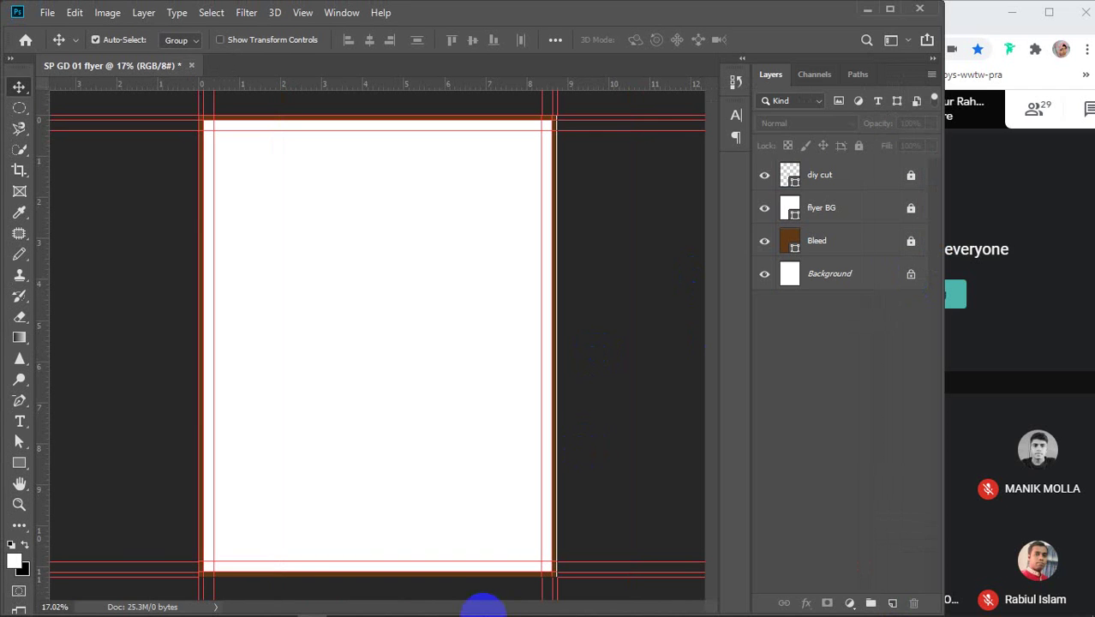
Close the poster design results and return to the flyer design image search.
mouse_move(420, 602)
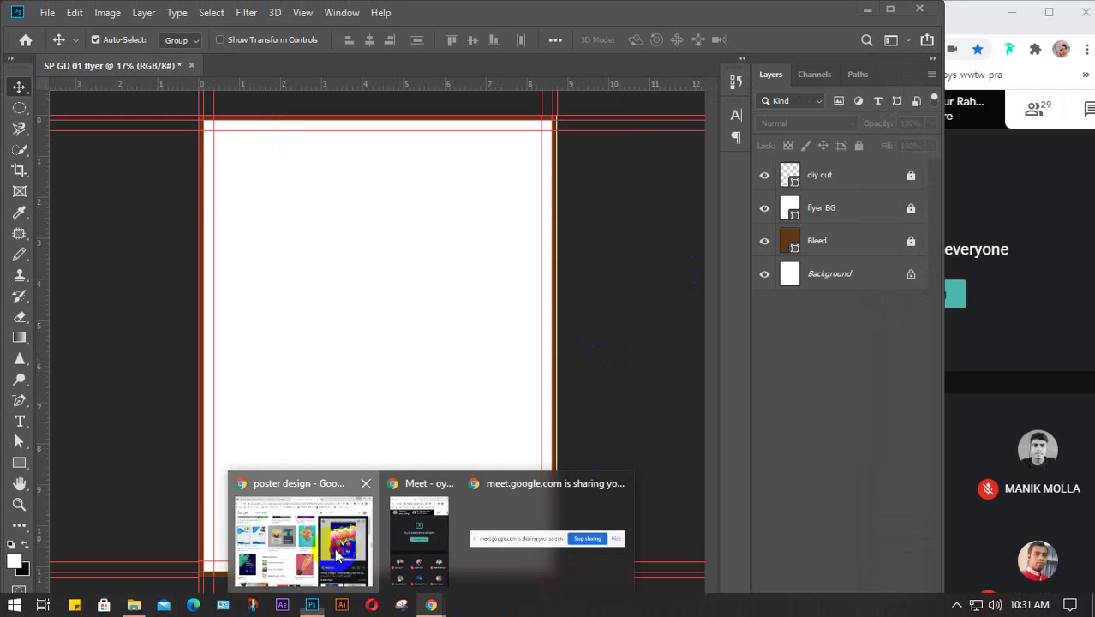
click(343, 557)
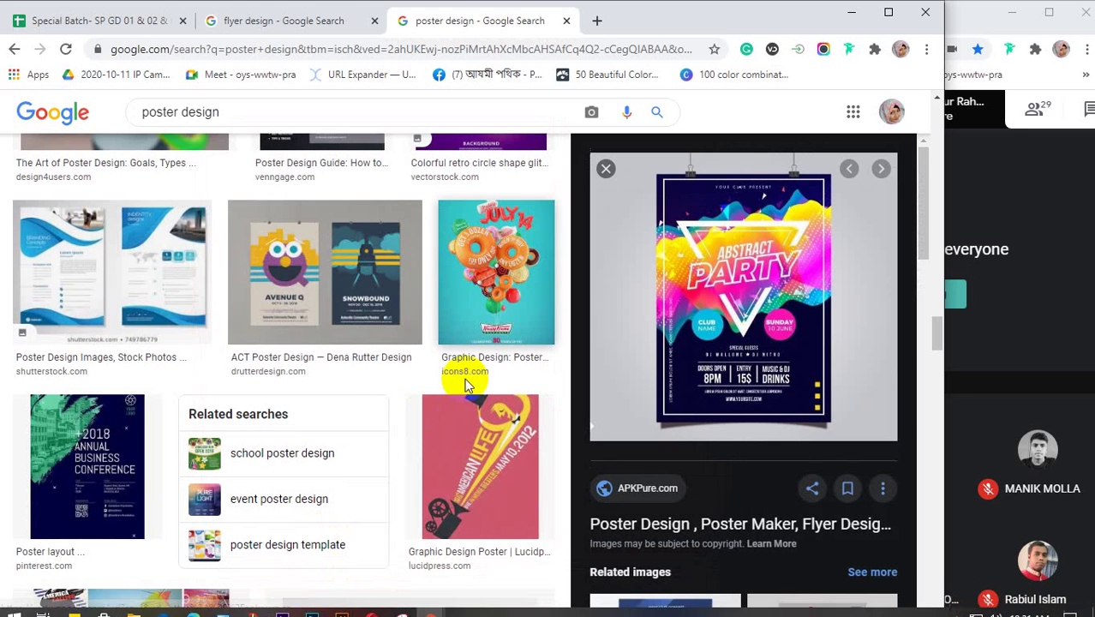
click(566, 21)
scroll(418, 352, up, 5)
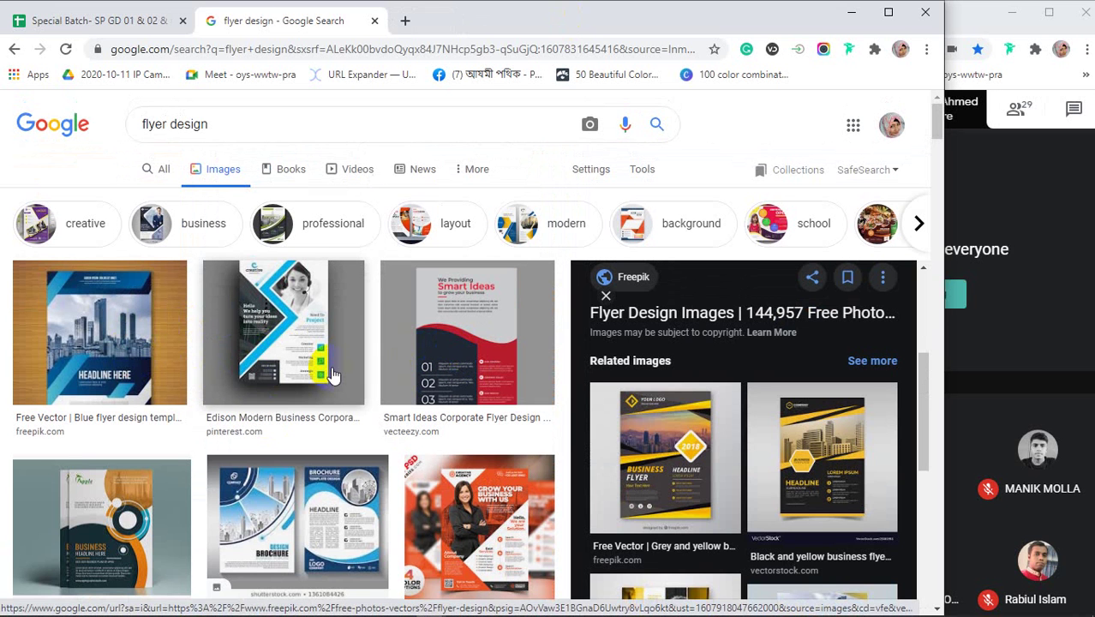
Try an image search for 'meye', then go back to the flyer design results.
drag(244, 122, 137, 132)
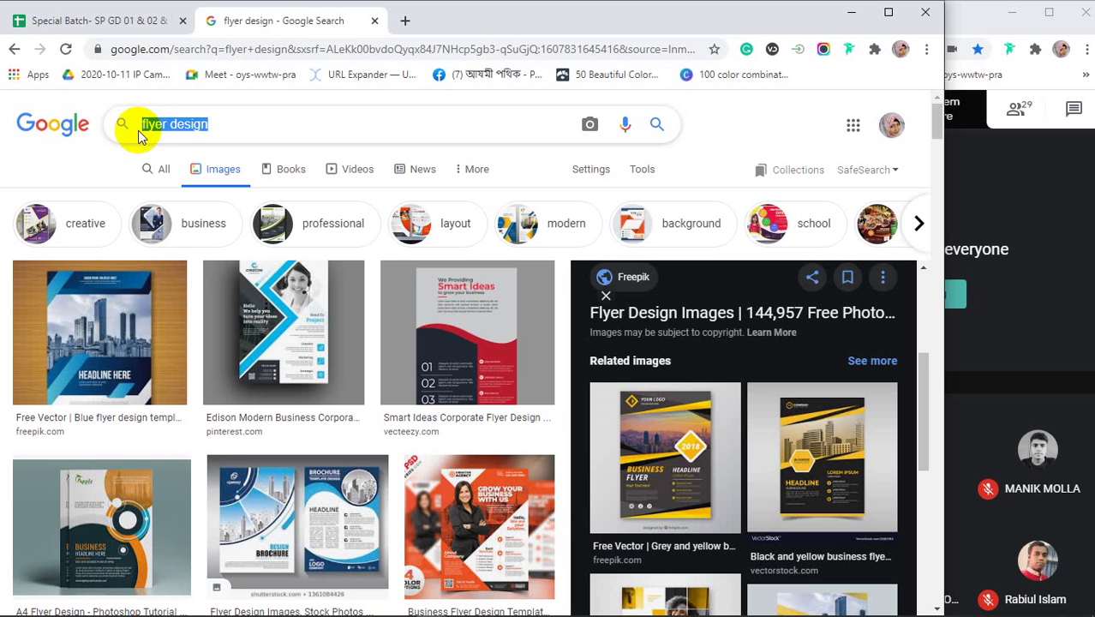
text(meye)
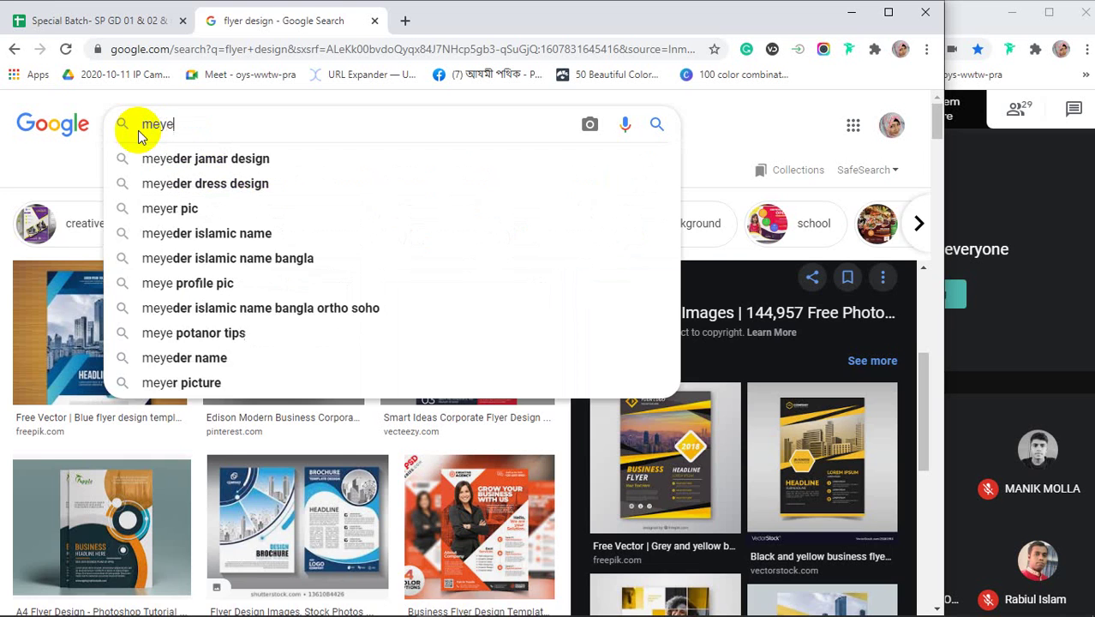
key(Return)
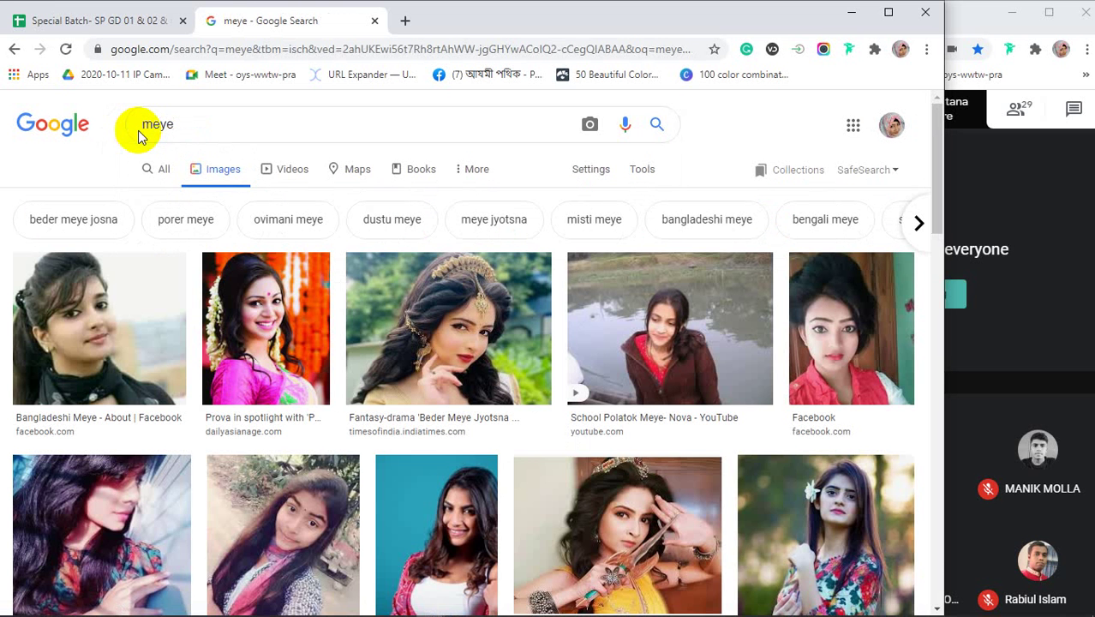
click(12, 52)
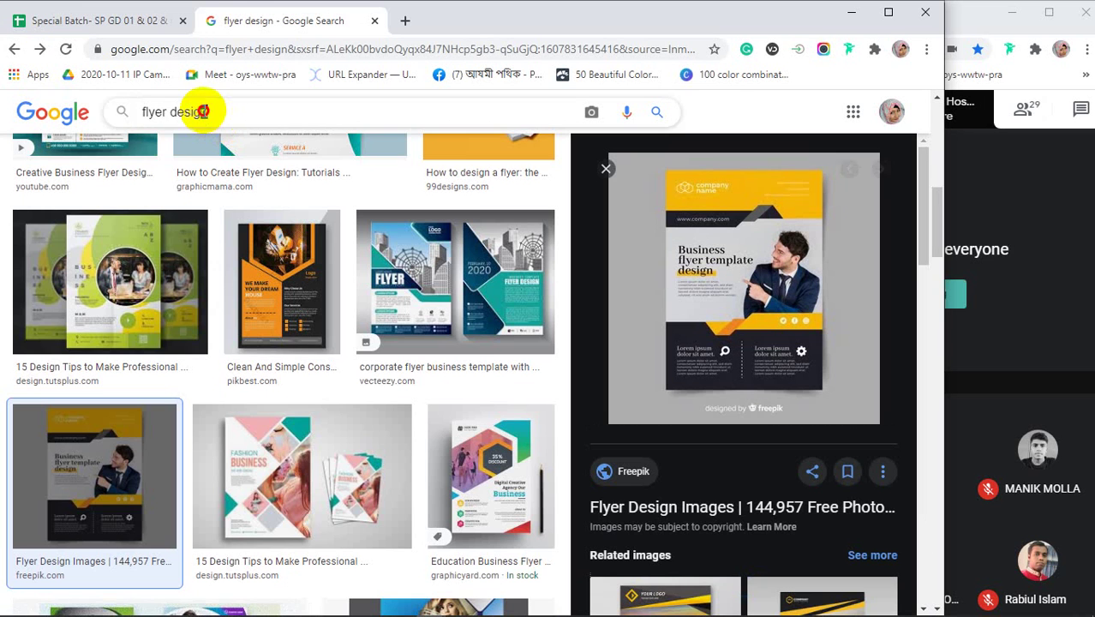
Type 'hollywood' and then 'natural model' into the search box without running them.
drag(188, 112, 127, 113)
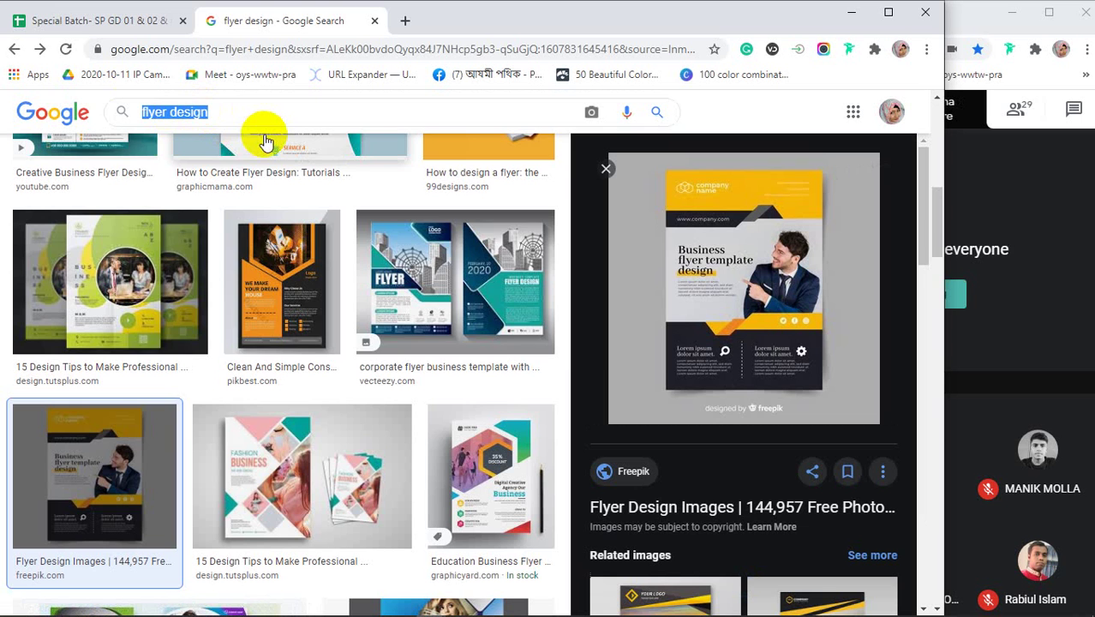
text(hol)
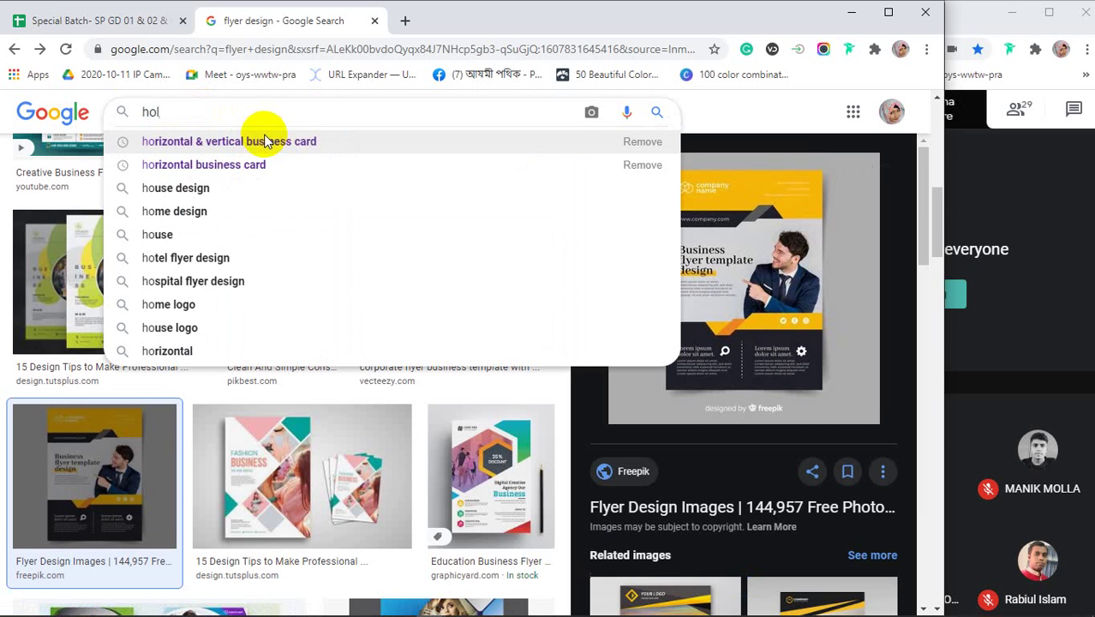
text(ly)
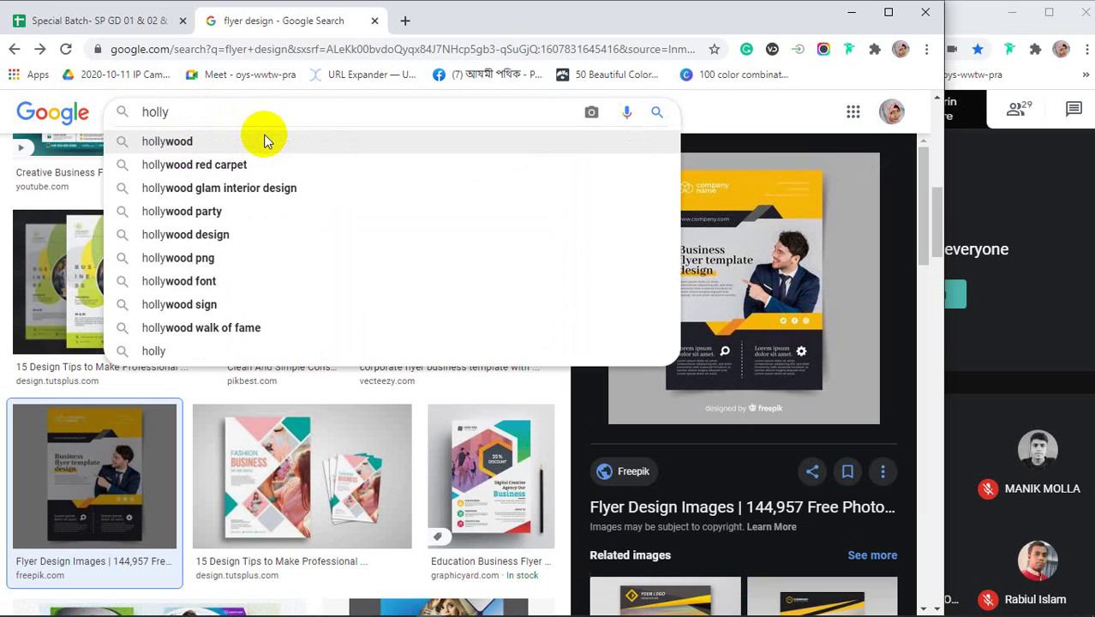
text(wood)
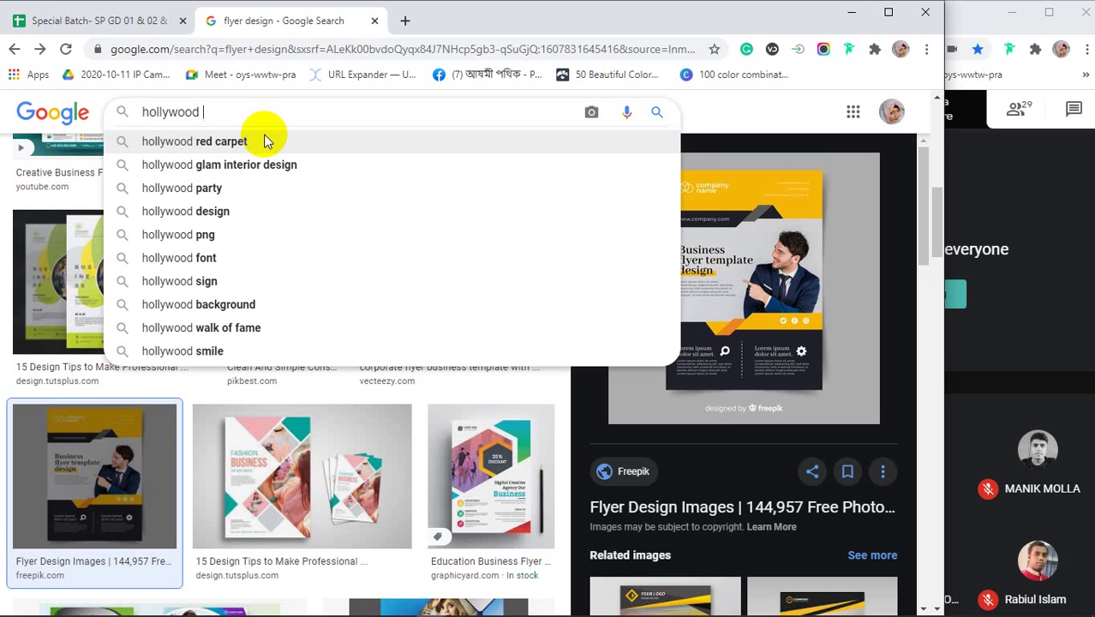
text(natura)
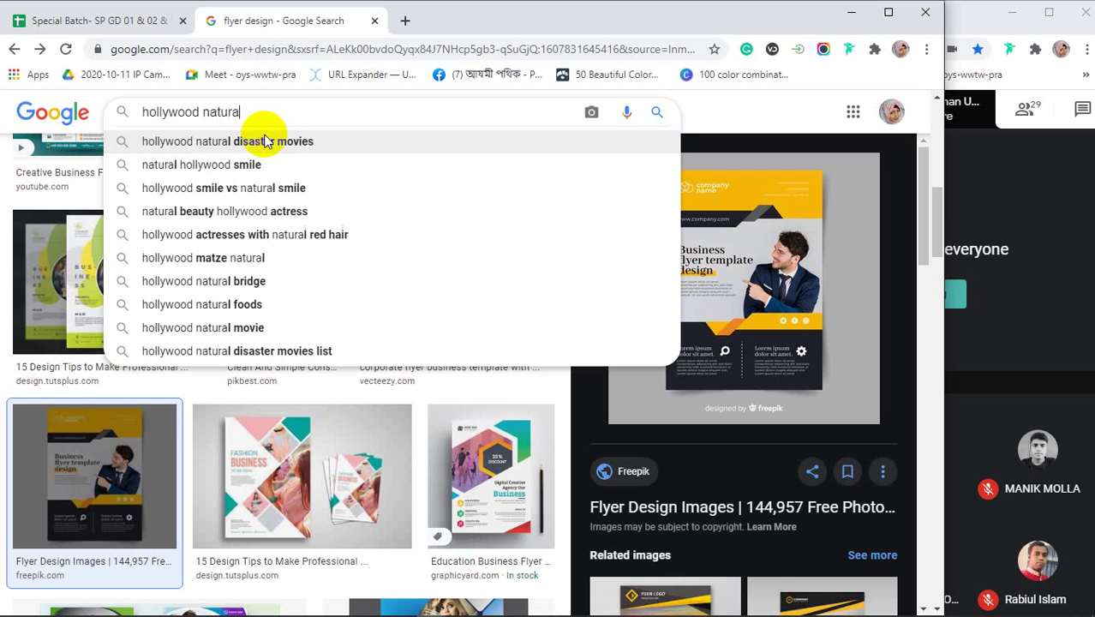
text(l model)
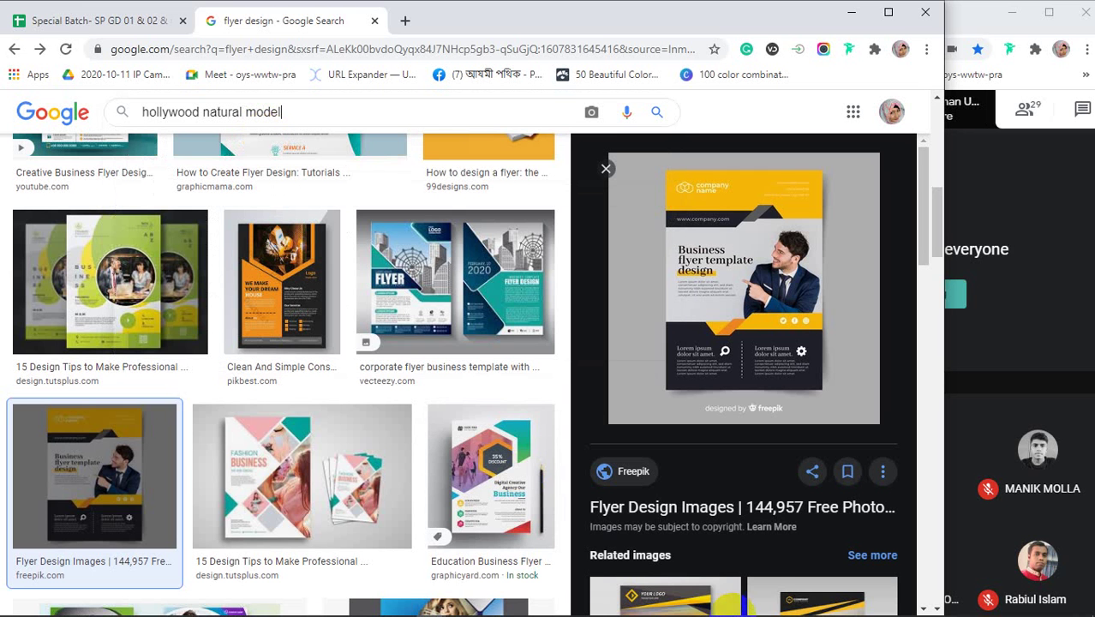
mouse_move(733, 608)
click(956, 605)
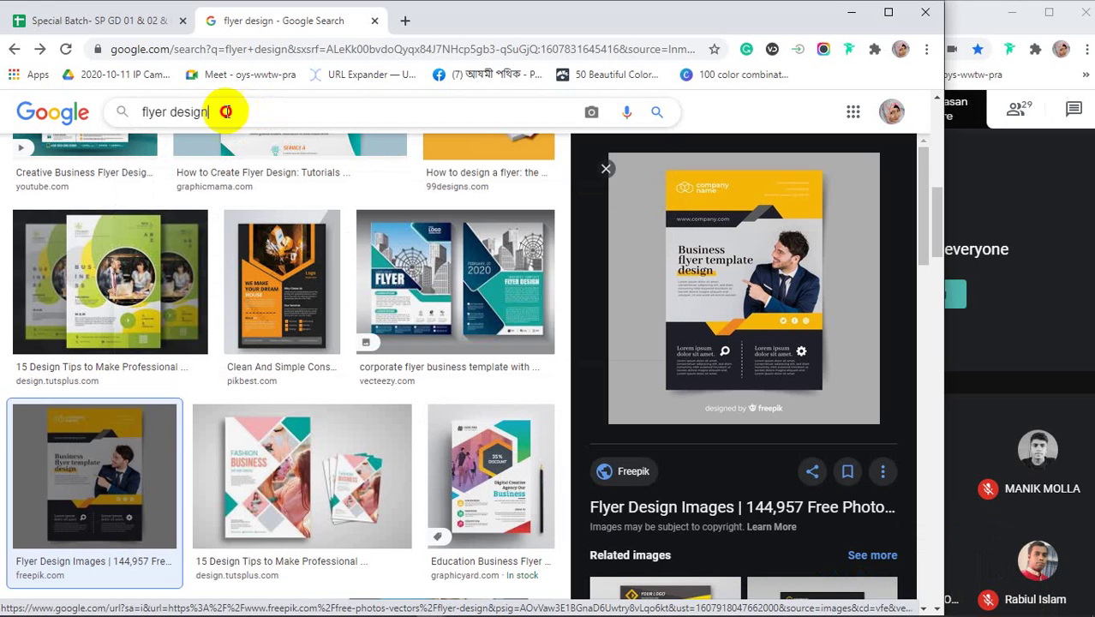
Replace the query with 'girl image' and run the image search.
drag(227, 110, 139, 110)
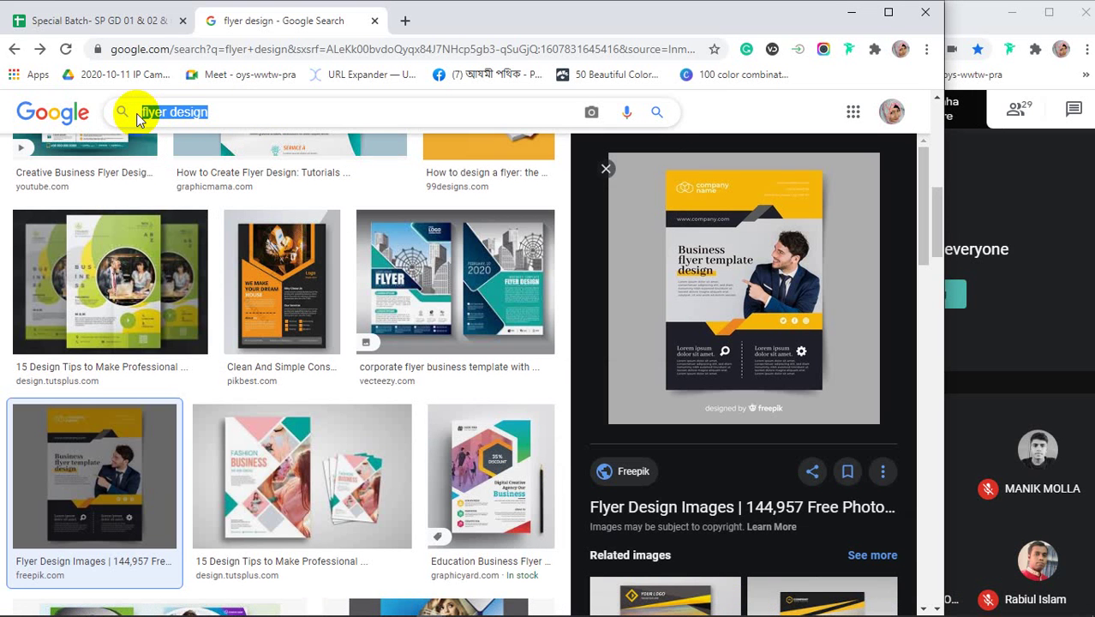
text(girl)
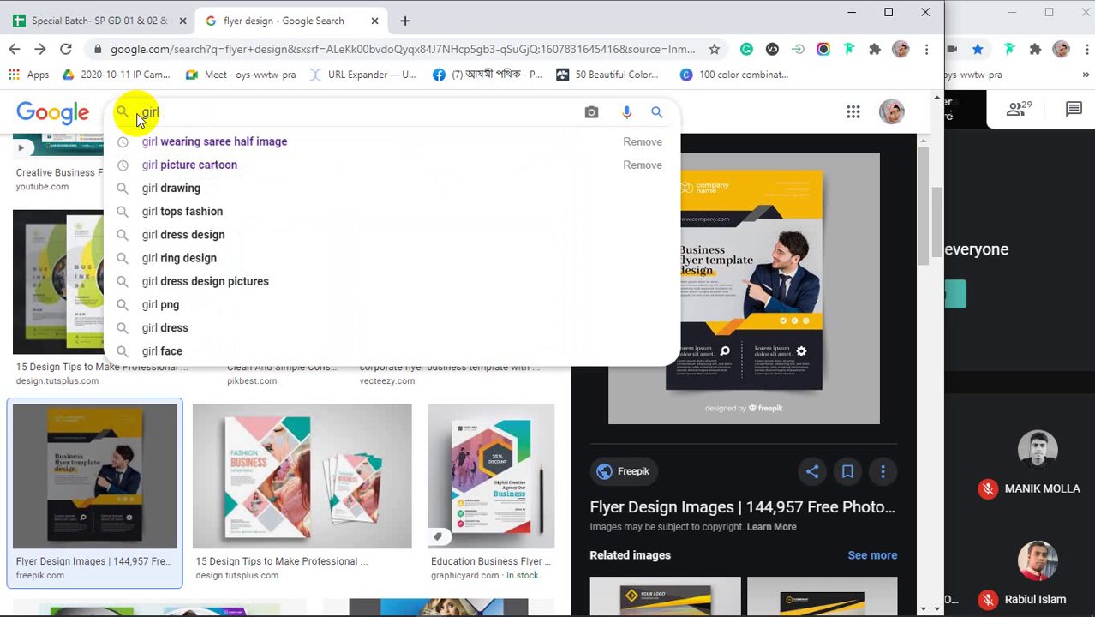
text( image)
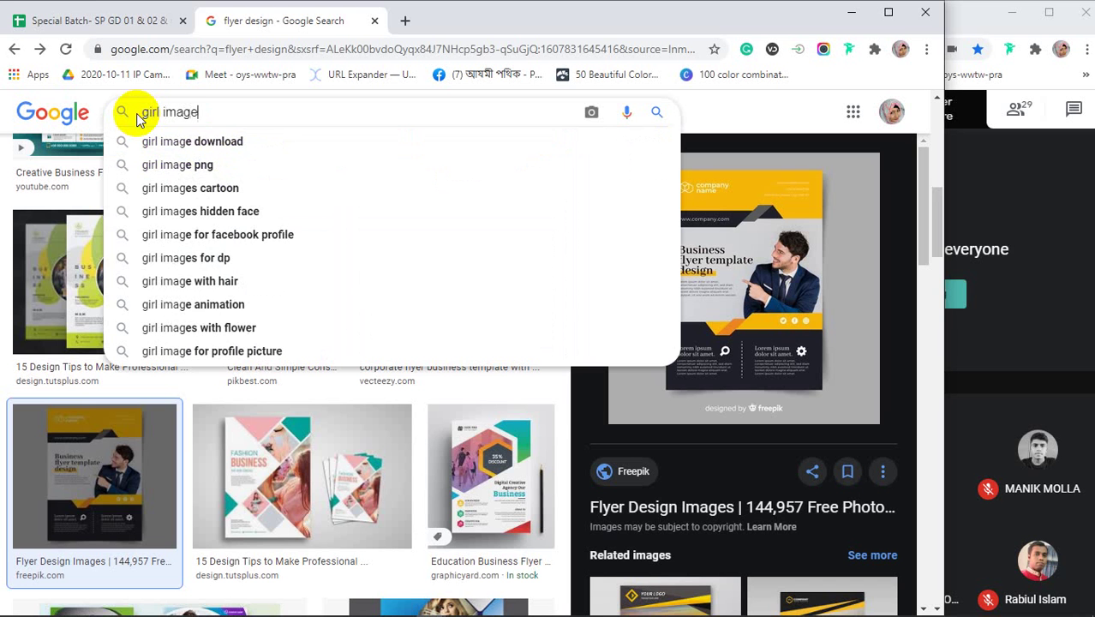
key(Return)
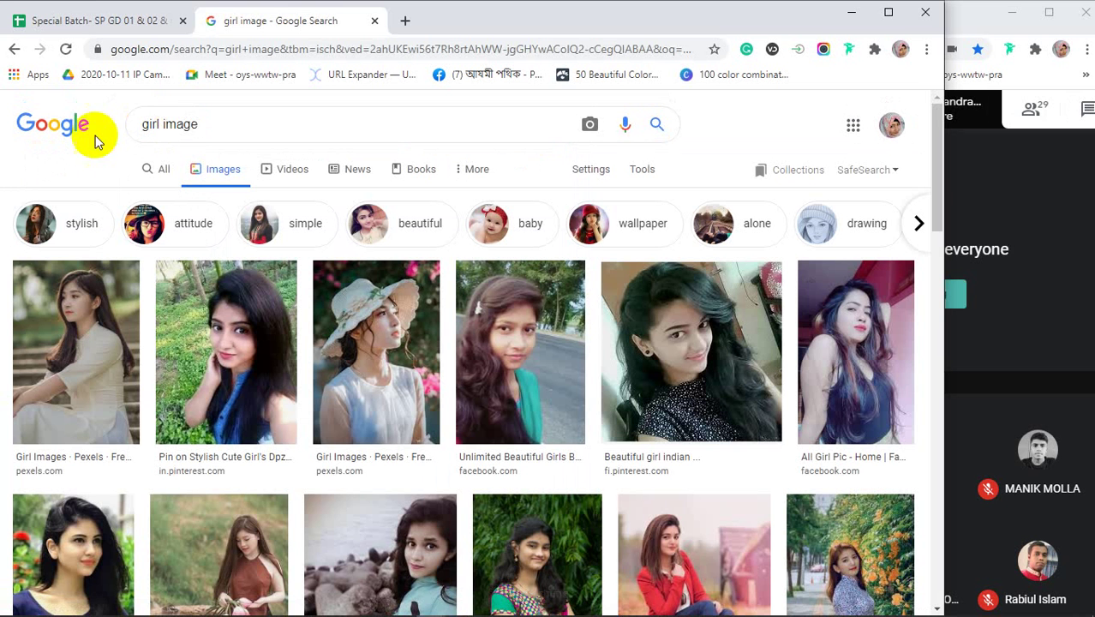
Preview the first girl image result and browse its related portraits.
click(90, 341)
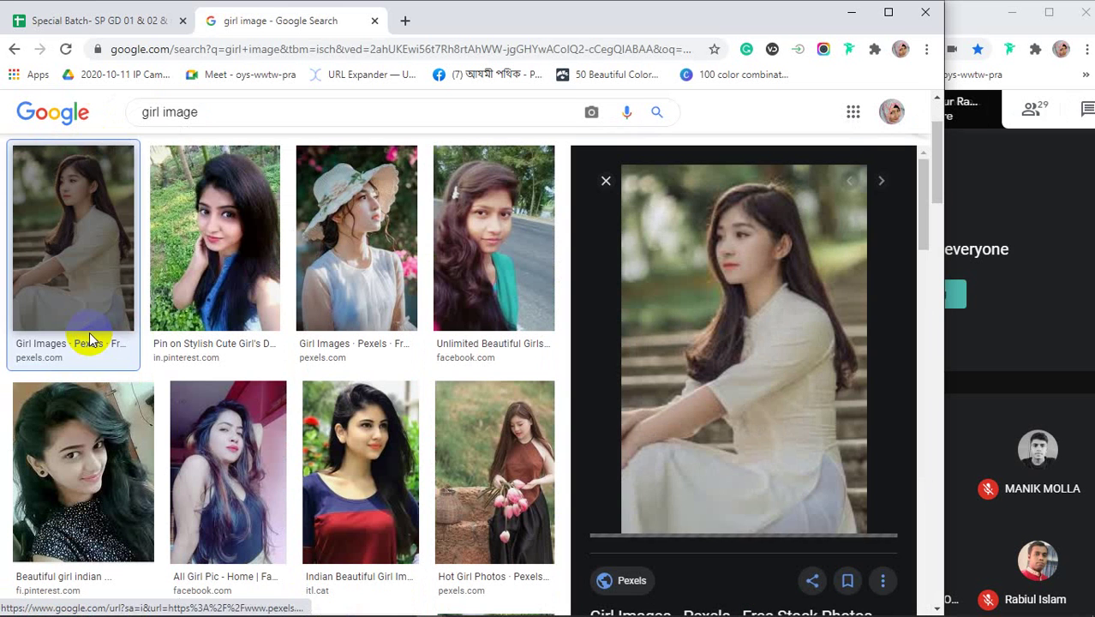
scroll(767, 401, down, 10)
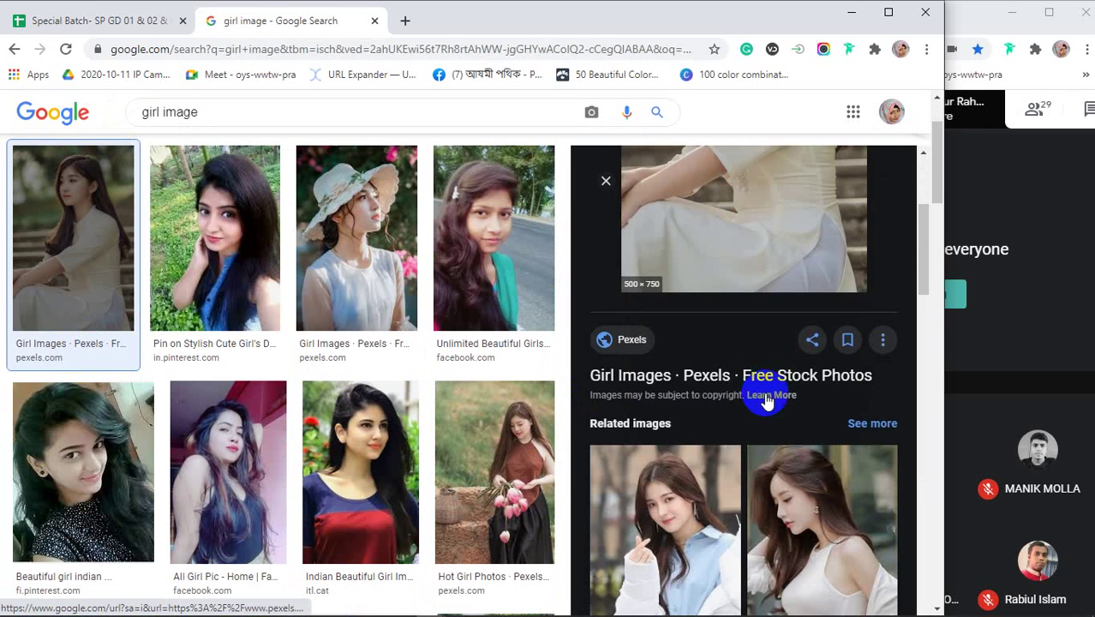
scroll(767, 401, down, 1)
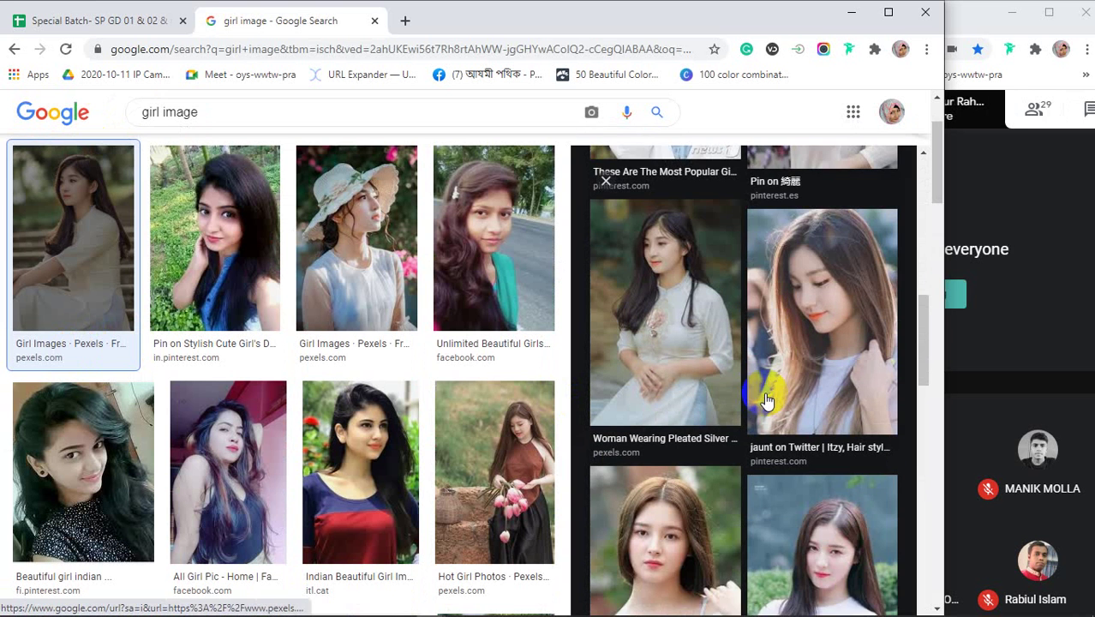
scroll(820, 325, down, 3)
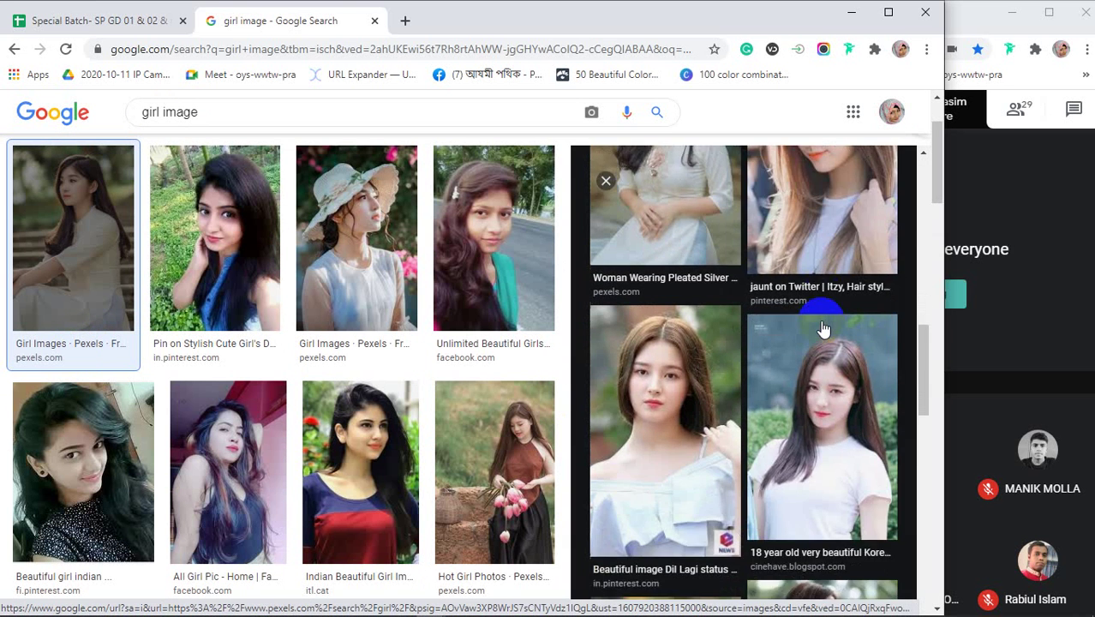
scroll(823, 328, up, 2)
click(801, 248)
Mute the Meet microphone and bring the Photoshop flyer back to the front.
click(1026, 338)
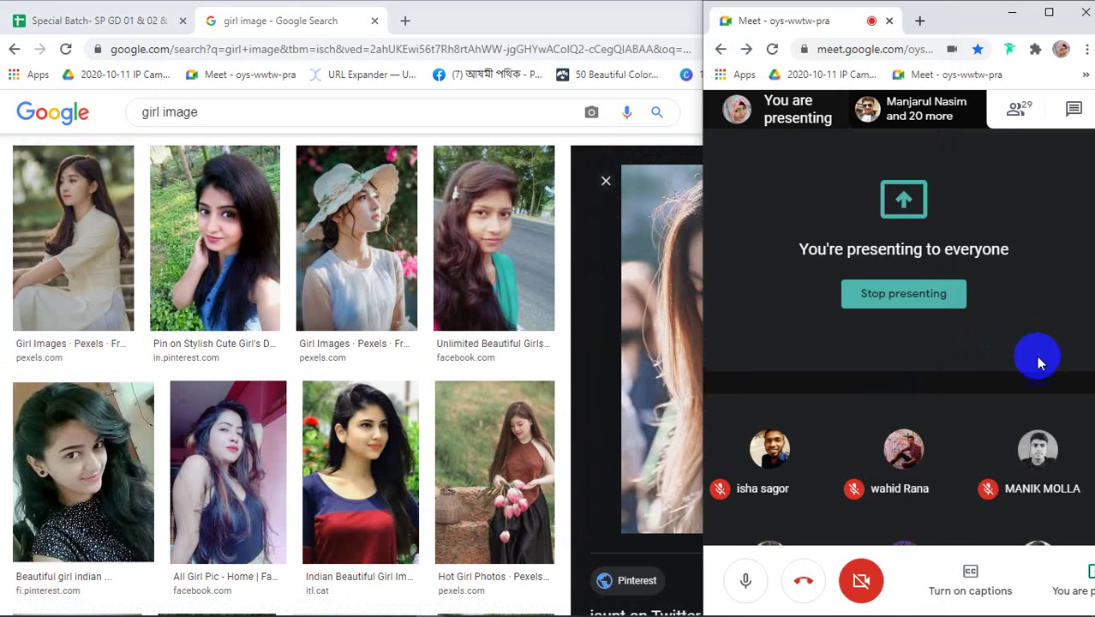
click(747, 593)
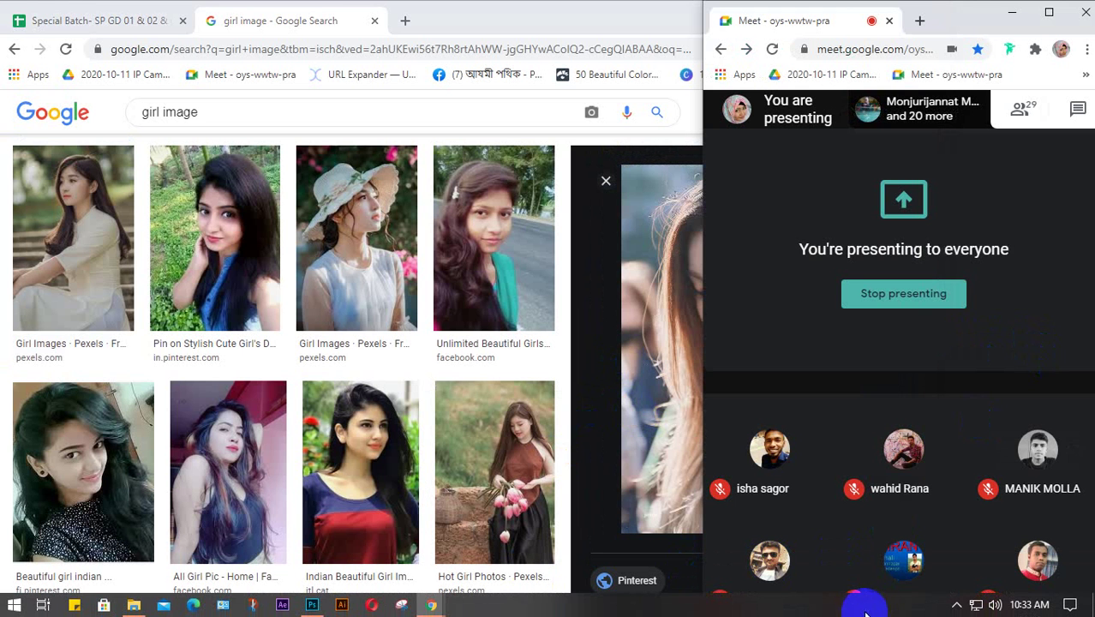
click(958, 605)
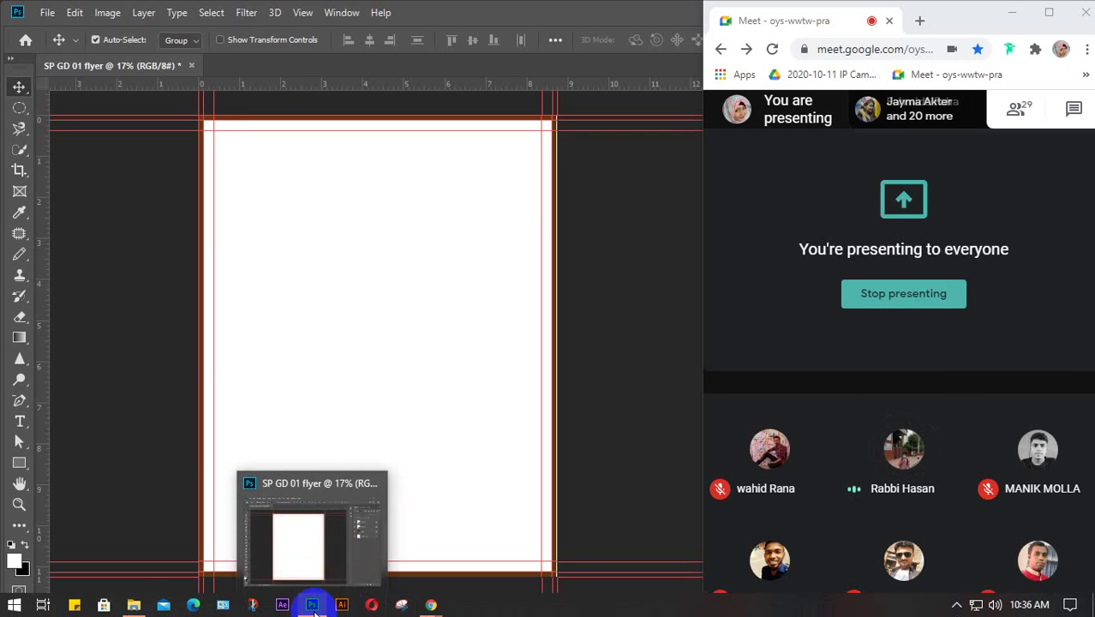
Drag the 'download' portrait from Downloads into the flyer, then minimise Photoshop and Explorer.
click(135, 607)
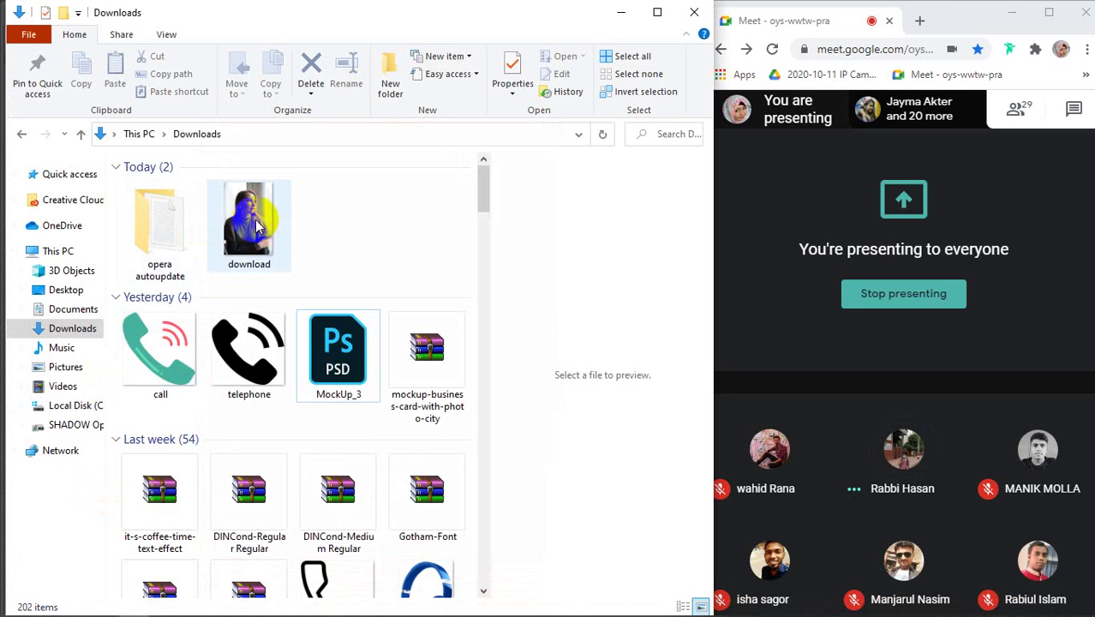
drag(254, 225, 361, 438)
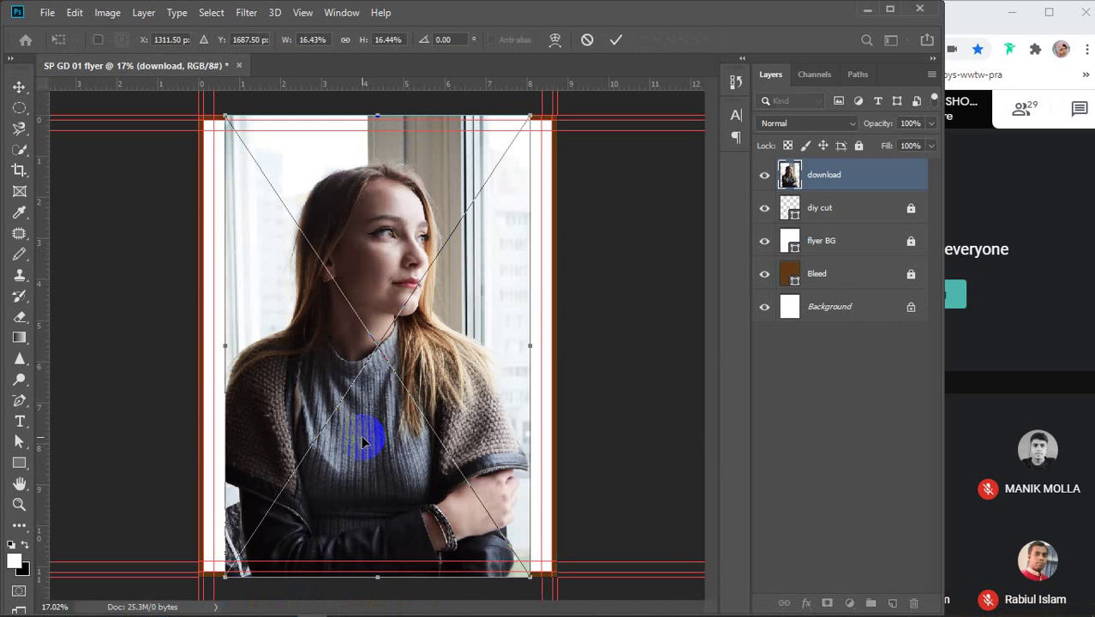
click(867, 11)
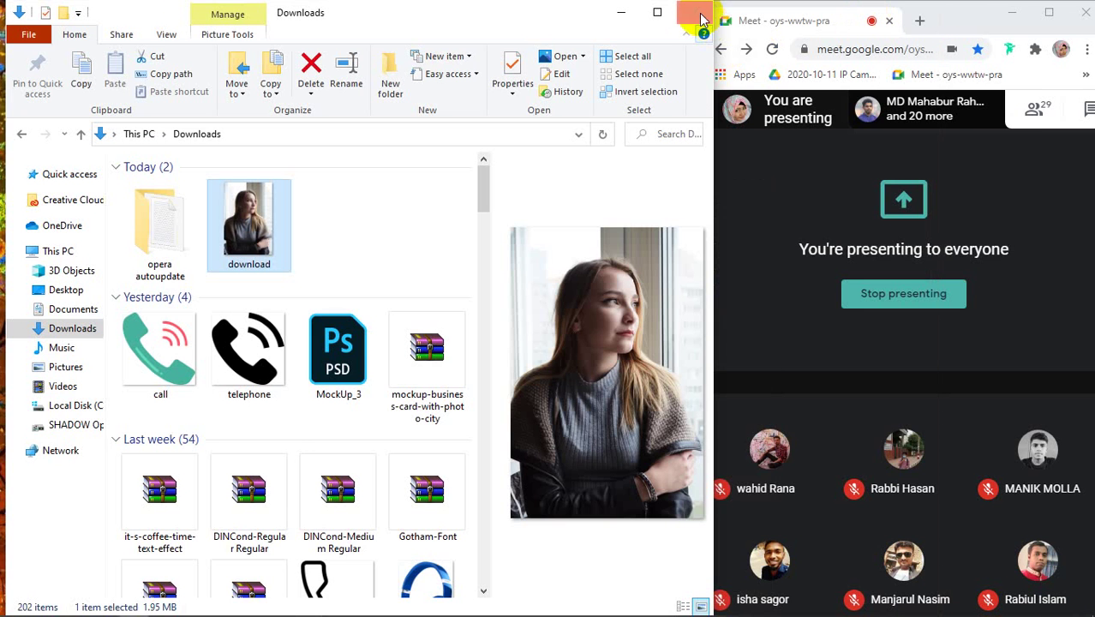
click(623, 12)
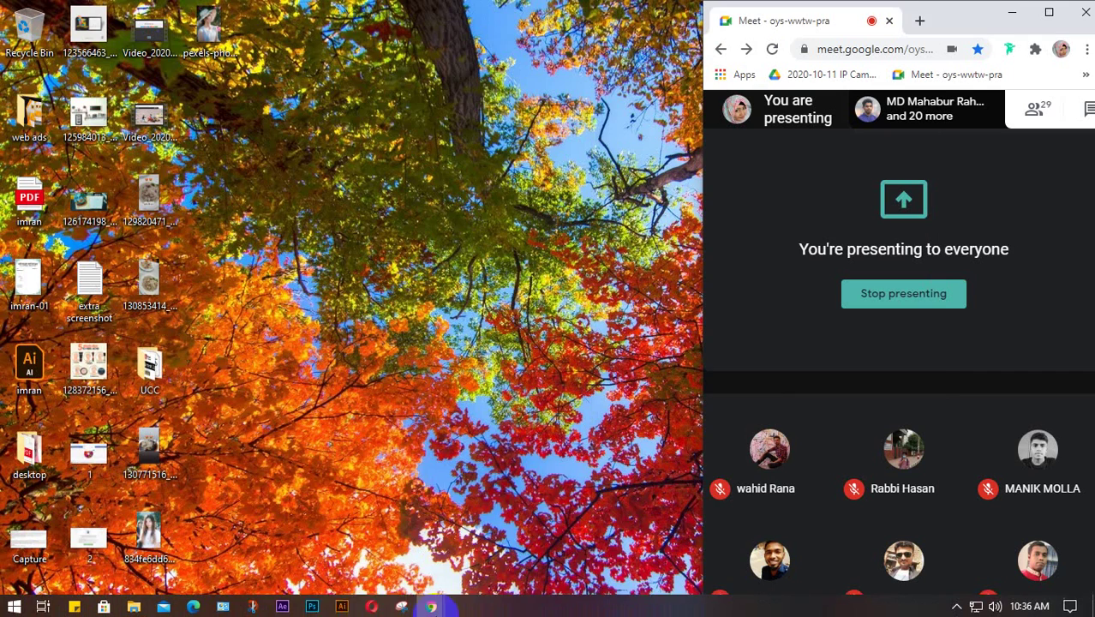
Scale the placed 'download' portrait to 18.74% so it reaches the bleed, then commit it.
click(312, 605)
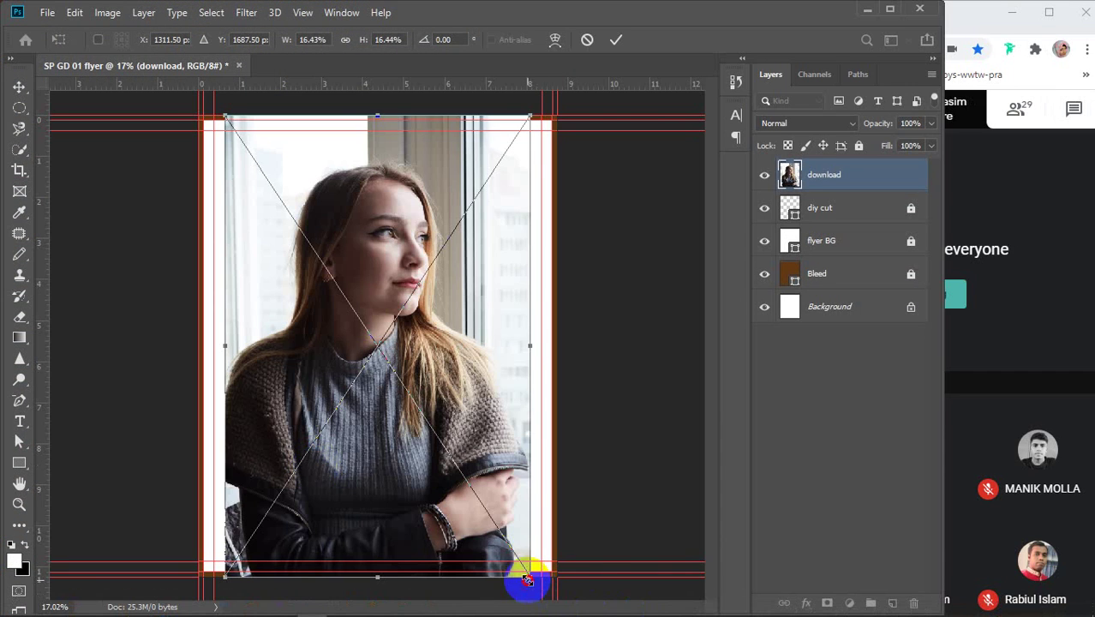
drag(528, 581, 559, 606)
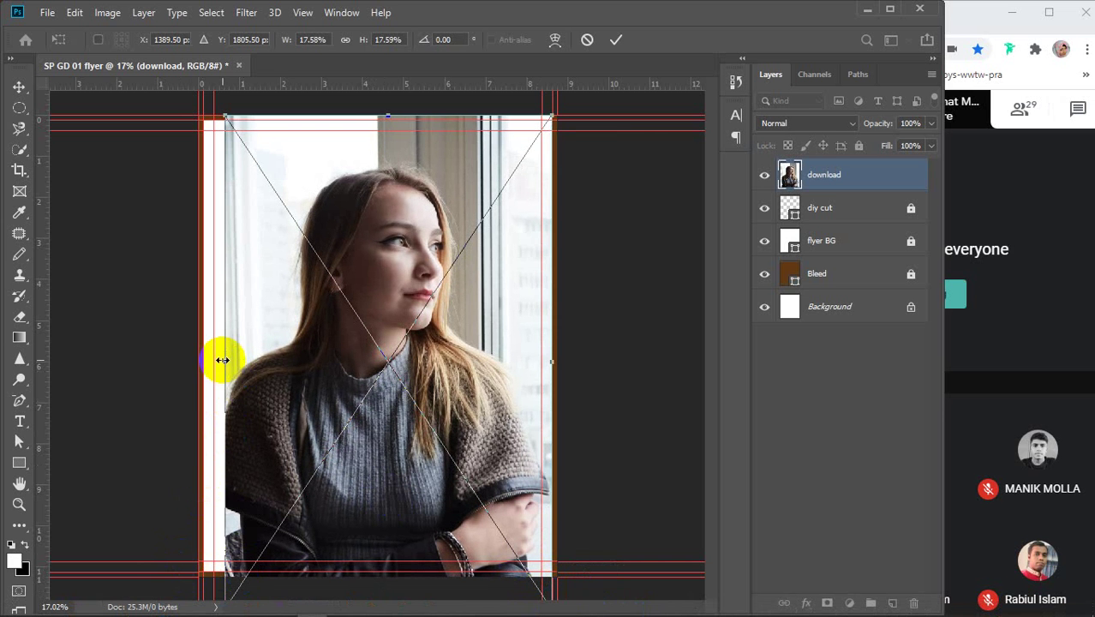
drag(221, 360, 202, 370)
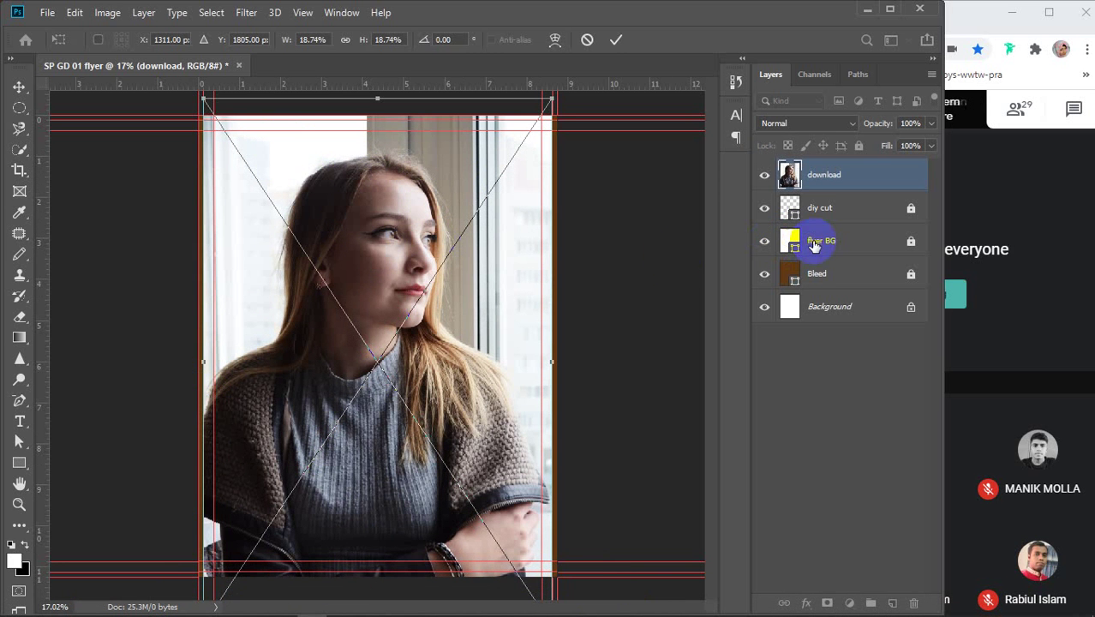
scroll(555, 293, up, 5)
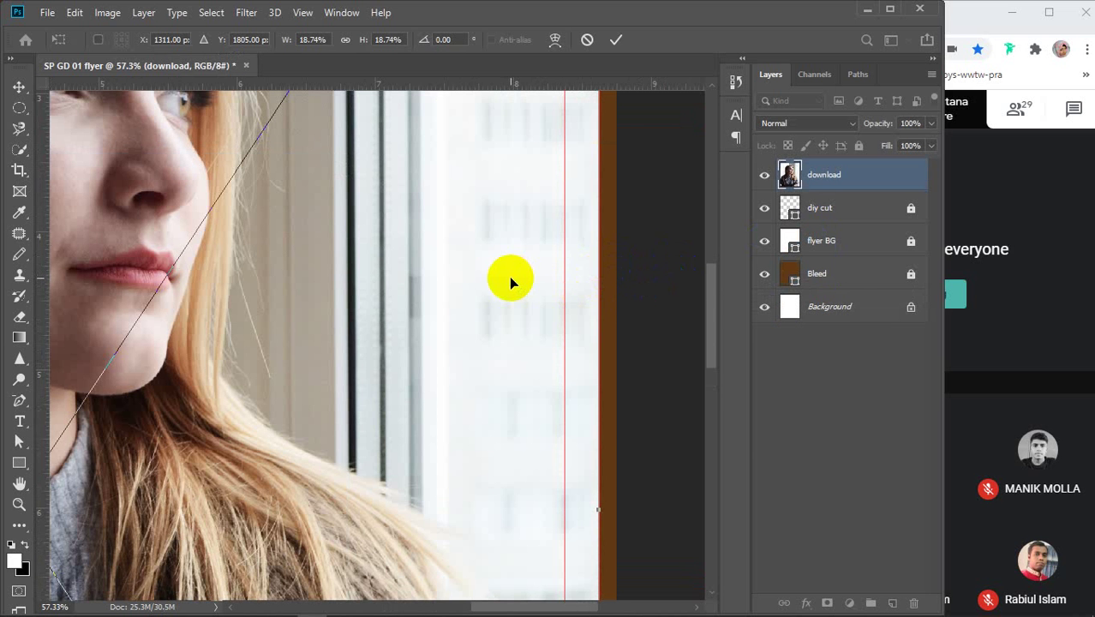
mouse_move(607, 298)
mouse_down()
mouse_move(653, 296)
mouse_move(660, 313)
mouse_up()
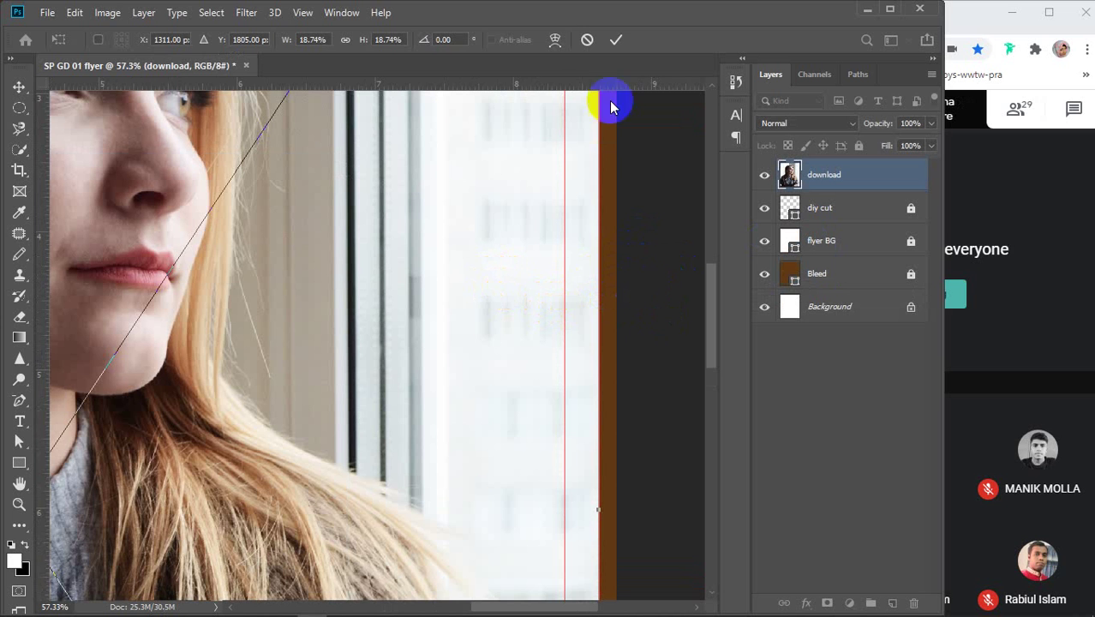
click(619, 39)
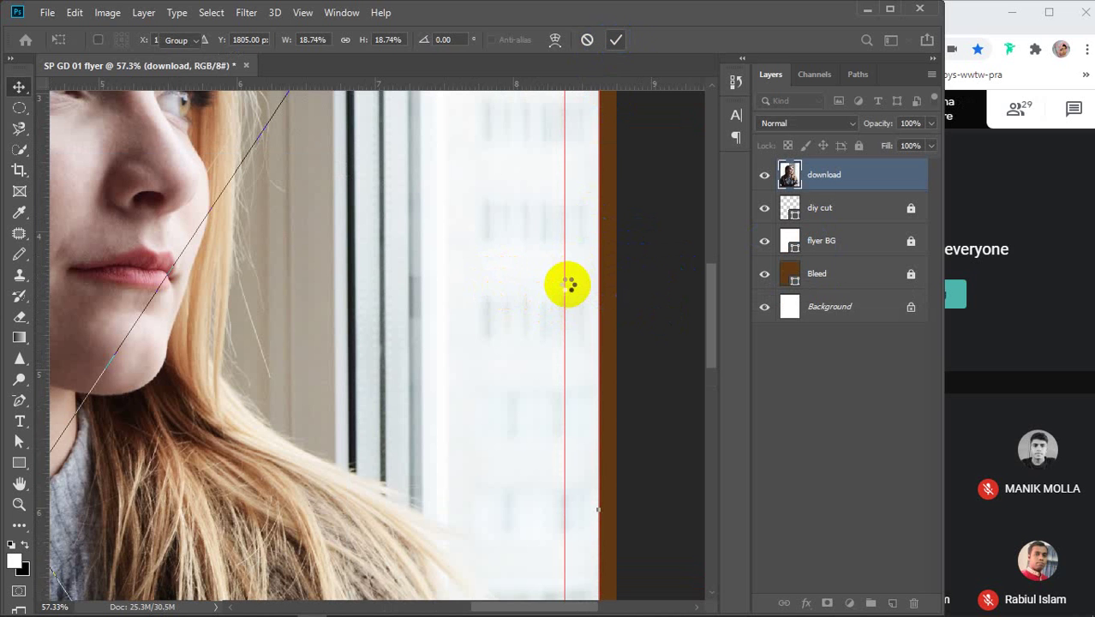
key(Return)
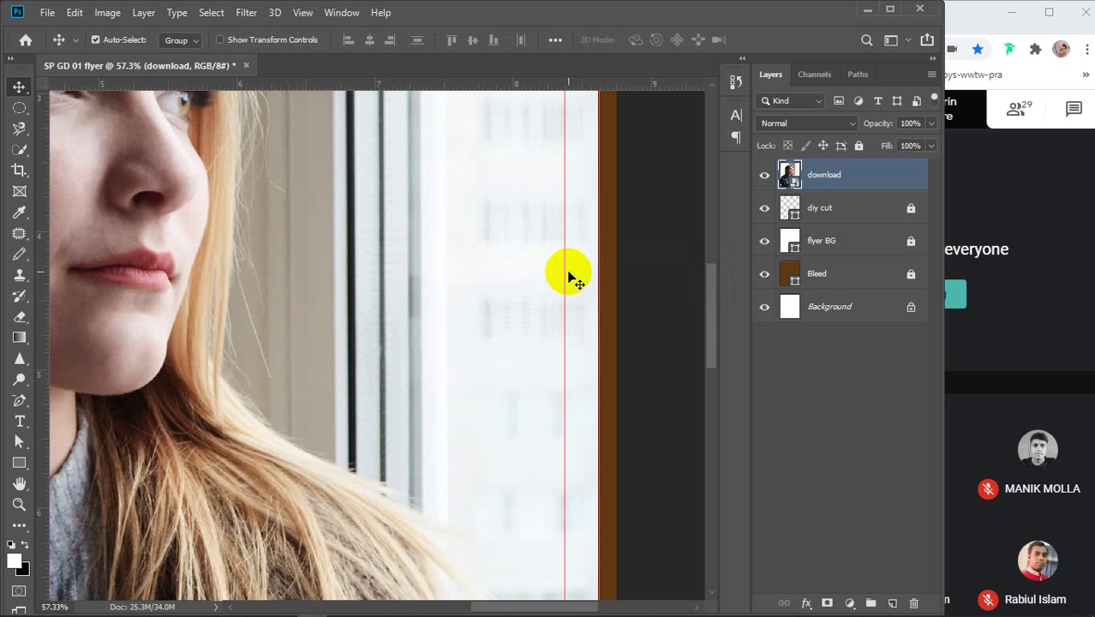
Nudge the portrait slightly up into alignment on the page.
scroll(568, 273, down, 5)
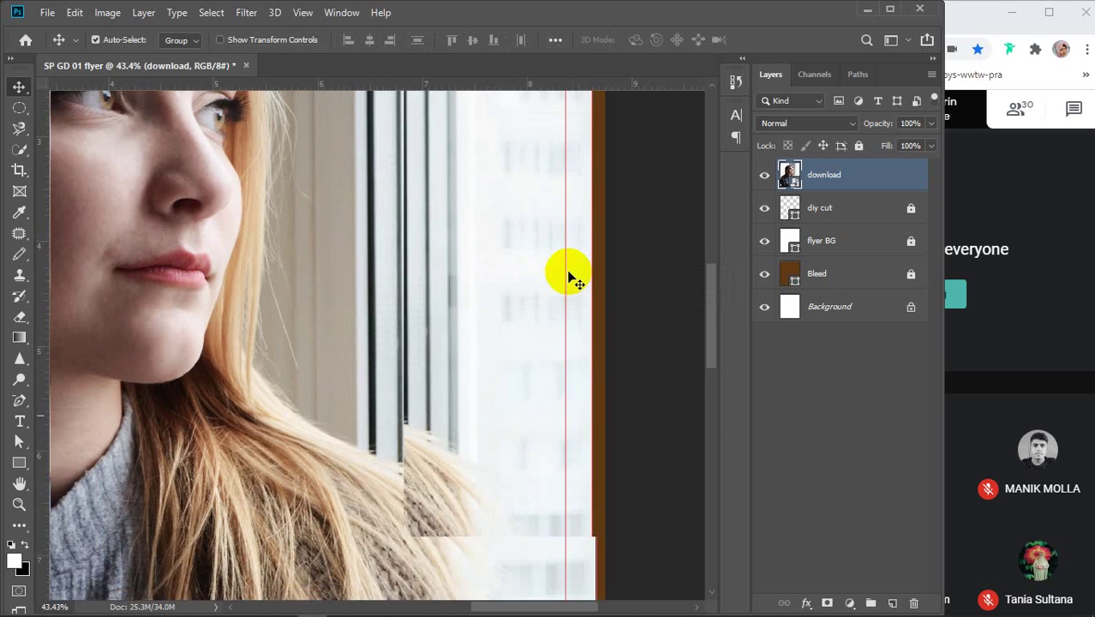
scroll(570, 274, down, 3)
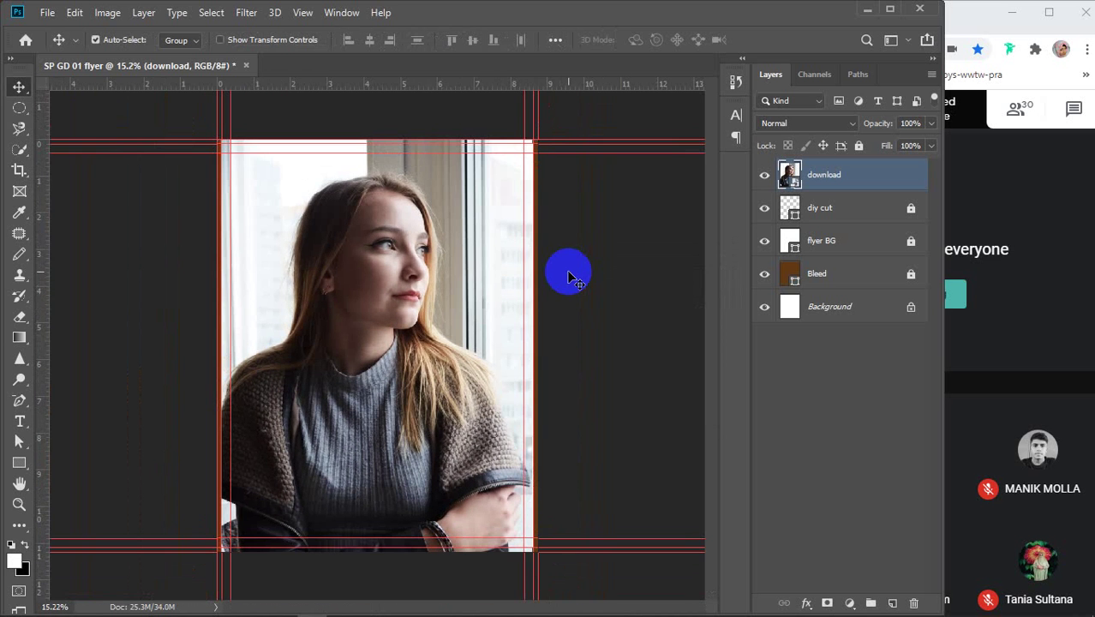
drag(460, 277, 461, 273)
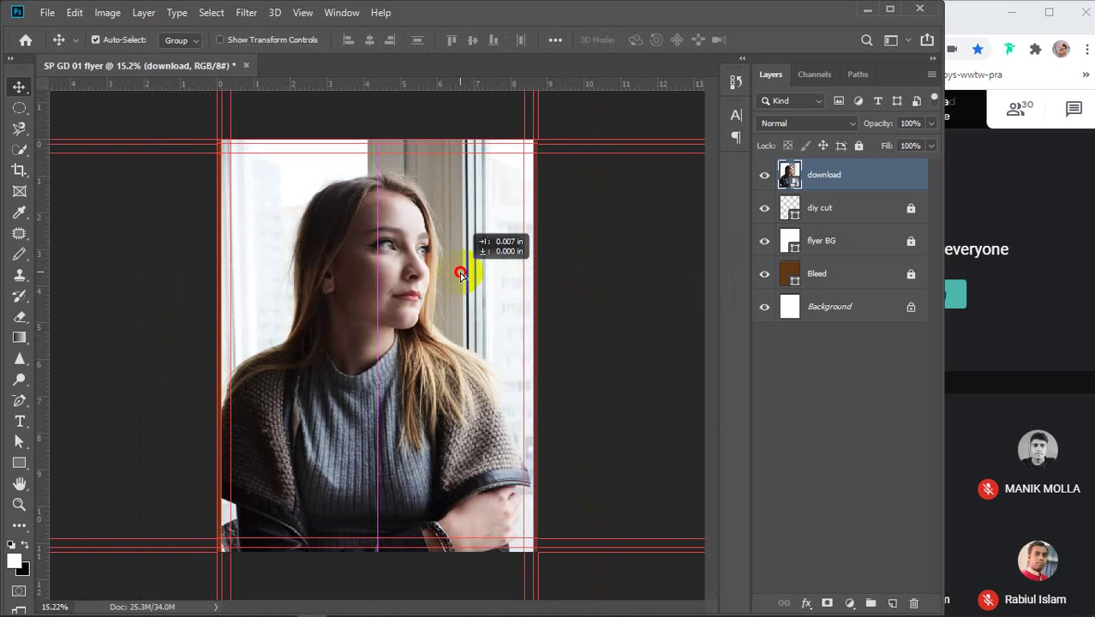
drag(461, 275, 461, 272)
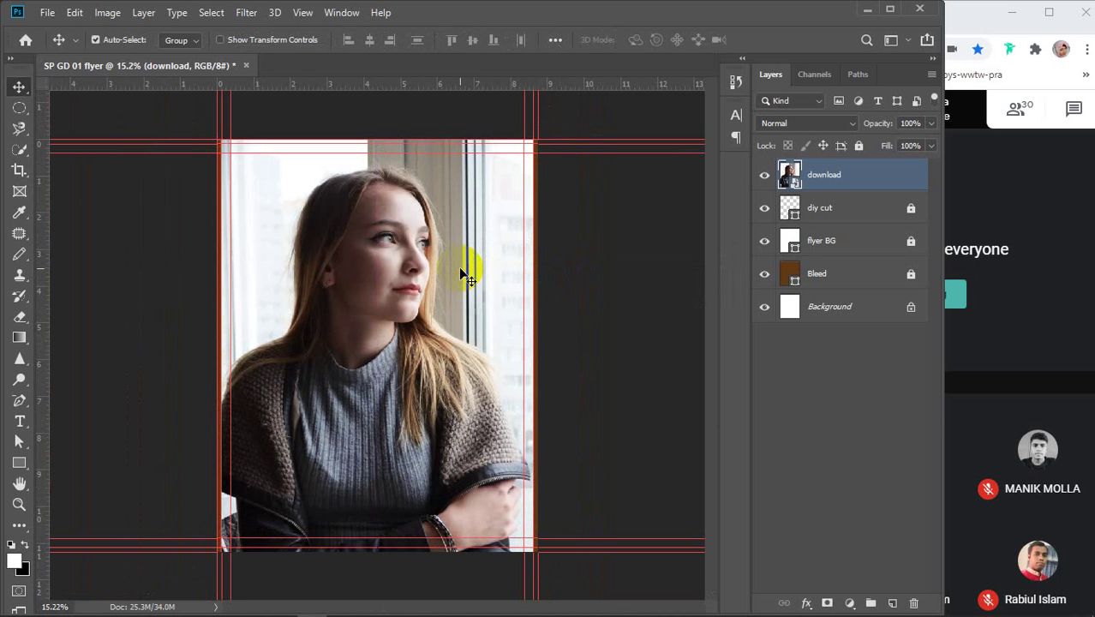
Duplicate the portrait layer, hide the original download layer, and name the copy 'model image'.
key(ctrl)
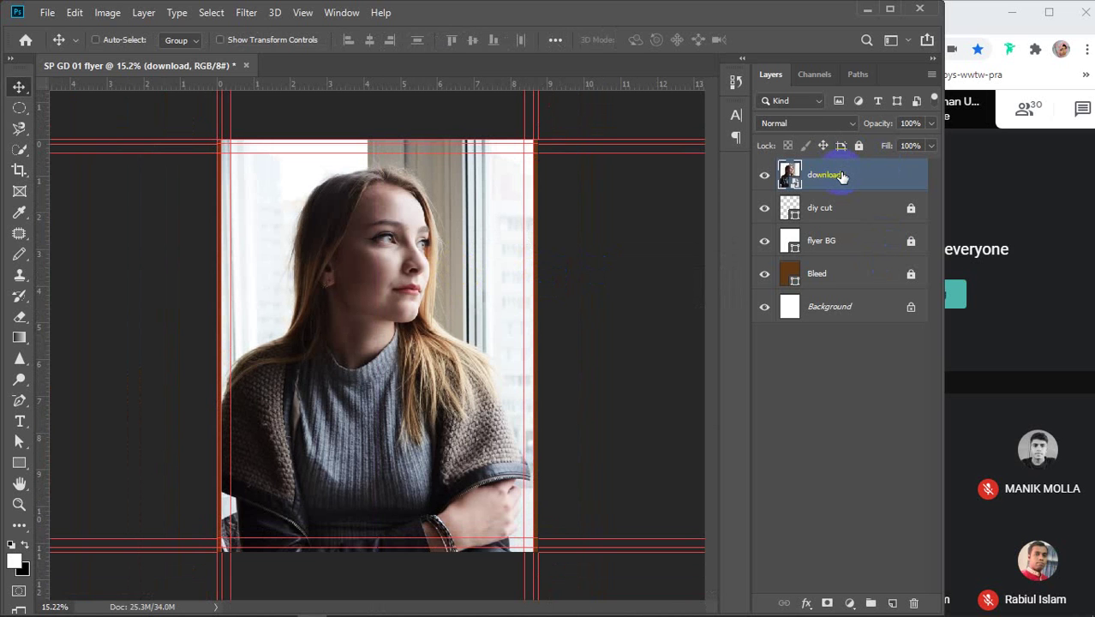
key(ctrl+j)
click(764, 207)
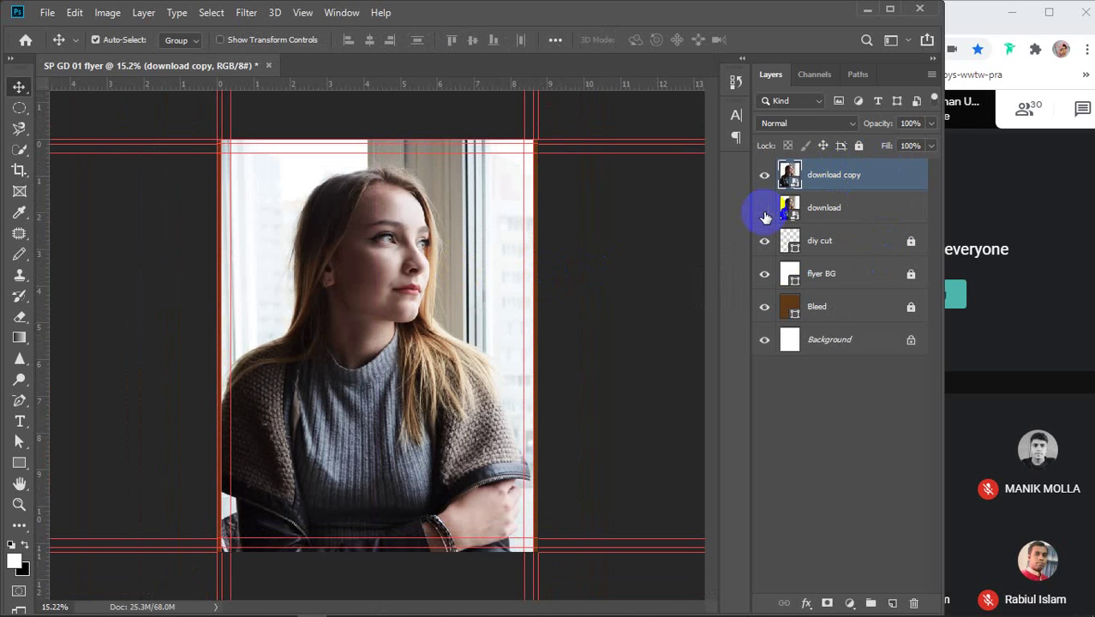
double_click(844, 176)
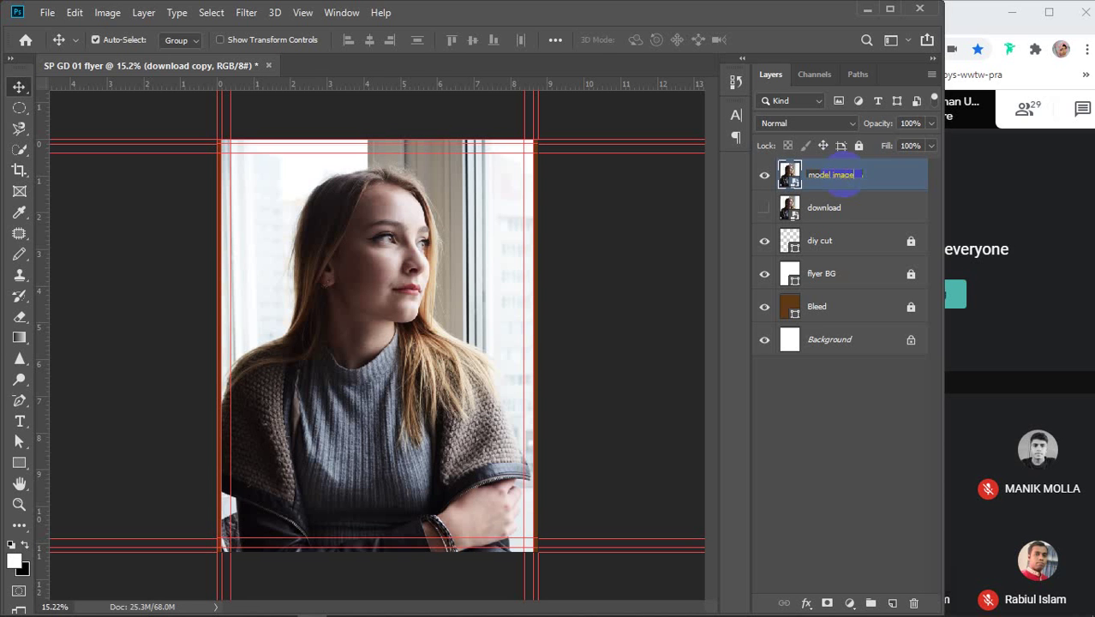
text(model image)
key(Return)
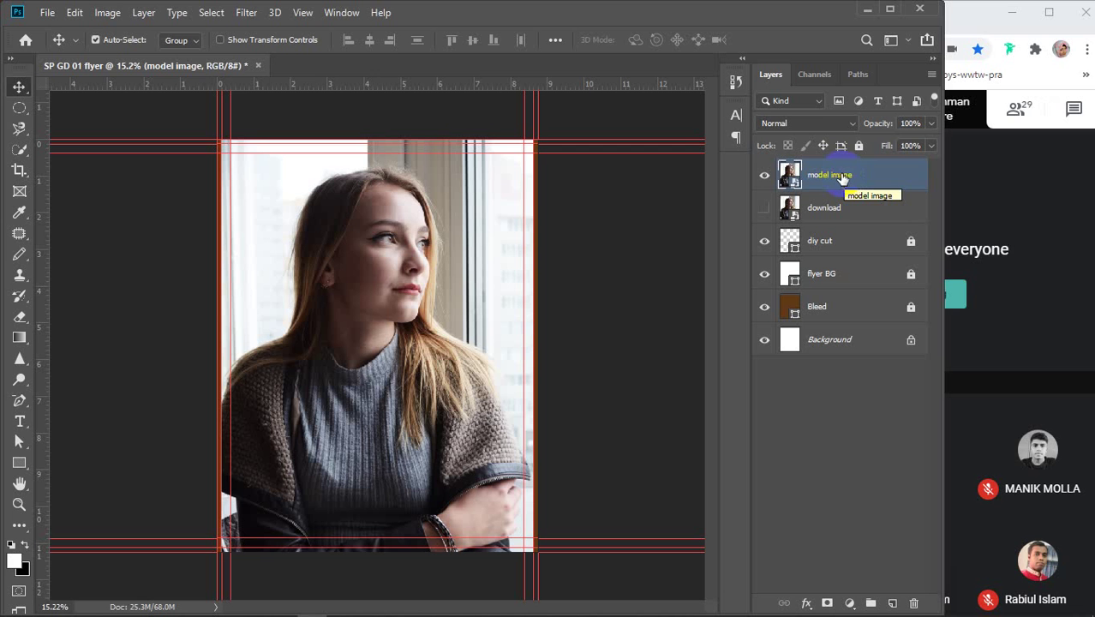
Rasterize the model image layer, then try a Hue/Saturation boost and cancel it.
right_click(861, 175)
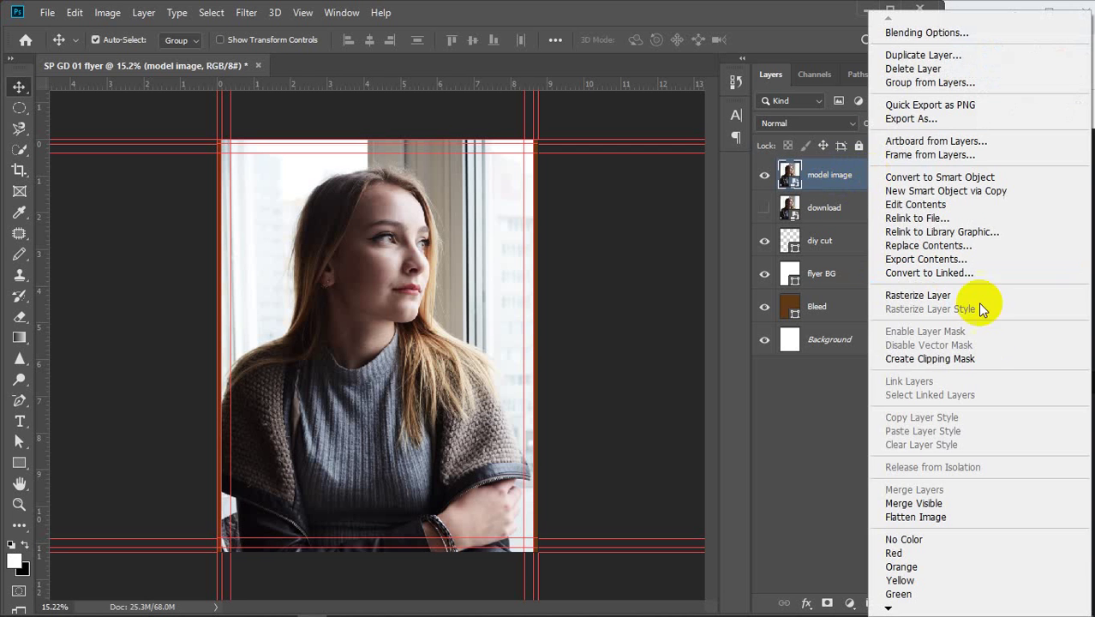
click(906, 295)
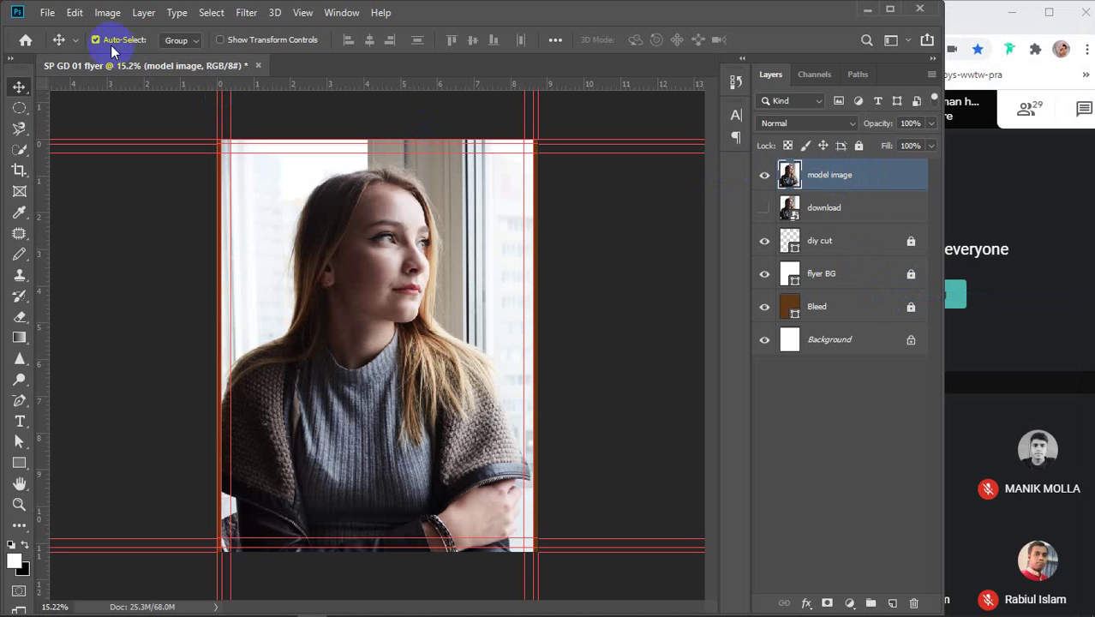
click(103, 13)
mouse_move(151, 53)
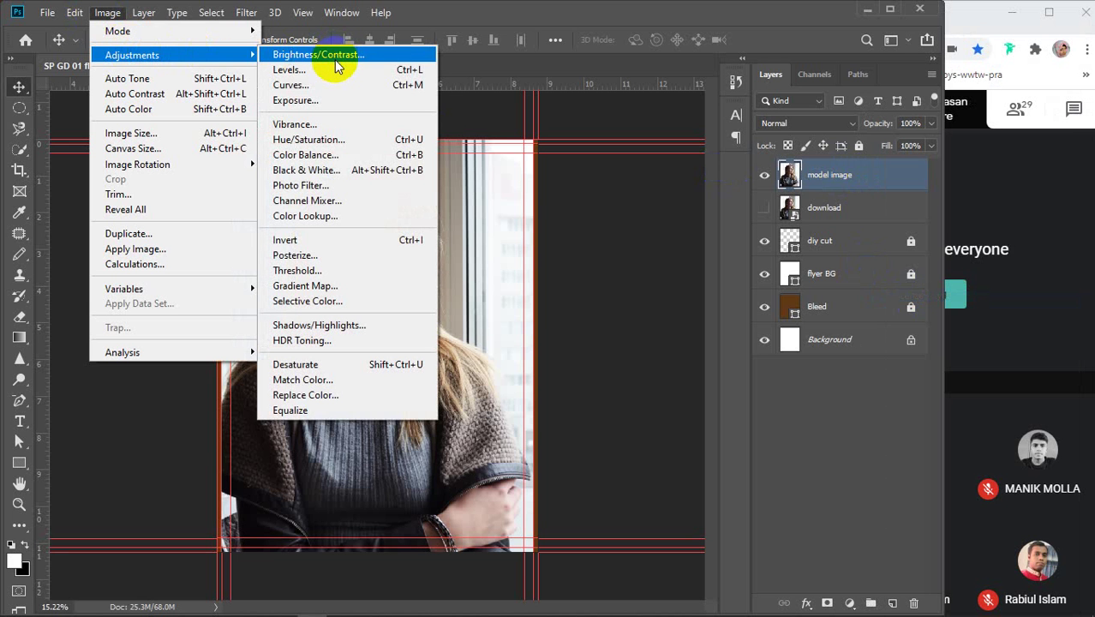
click(339, 137)
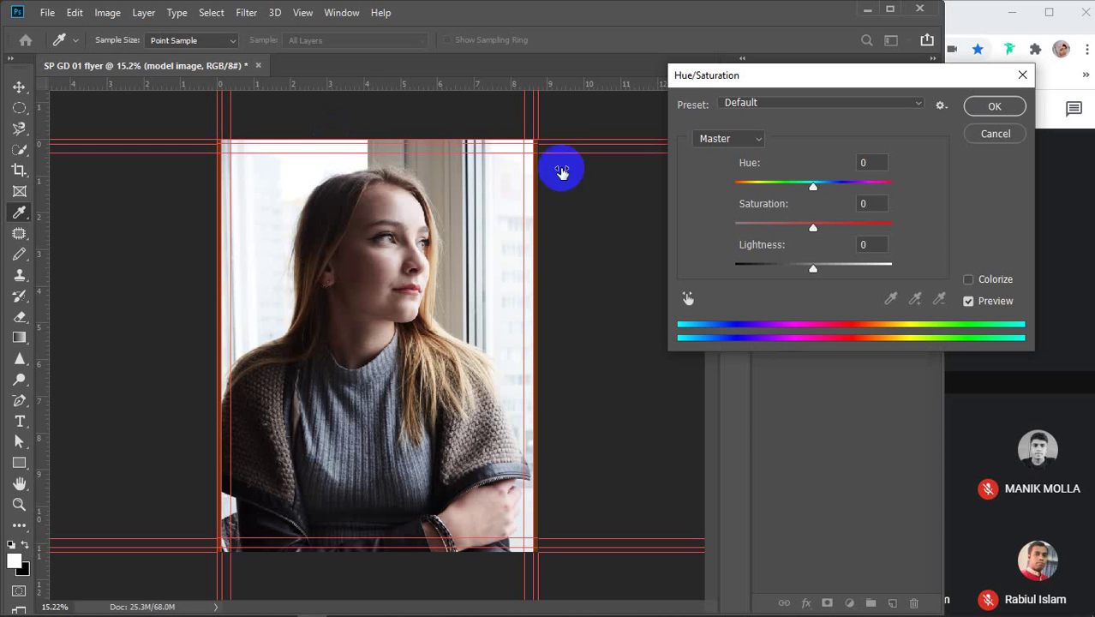
drag(813, 227, 829, 229)
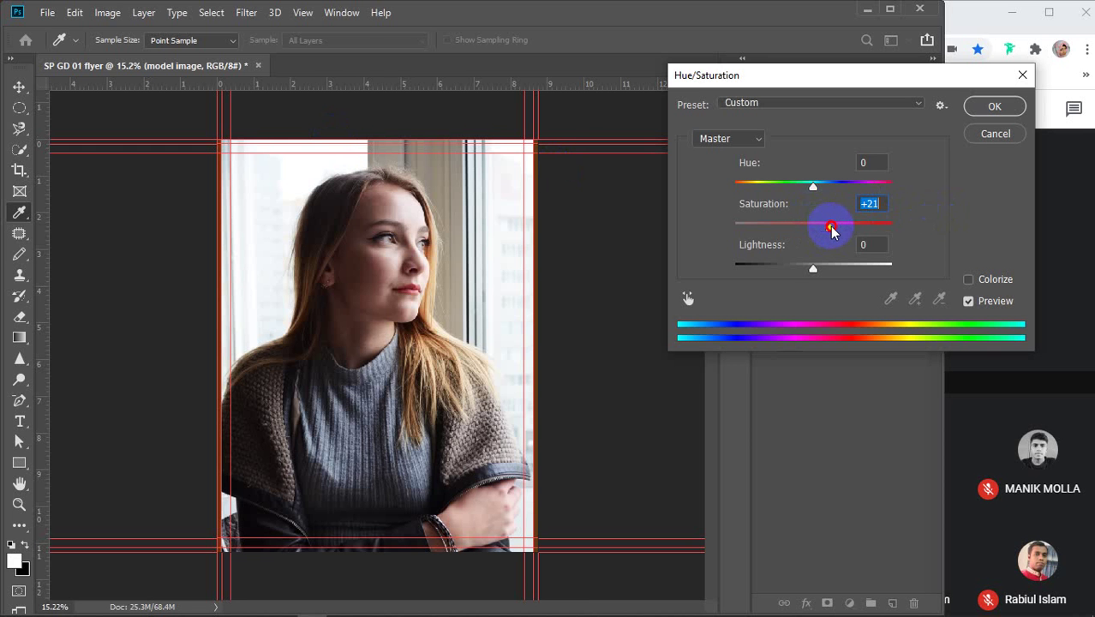
click(996, 135)
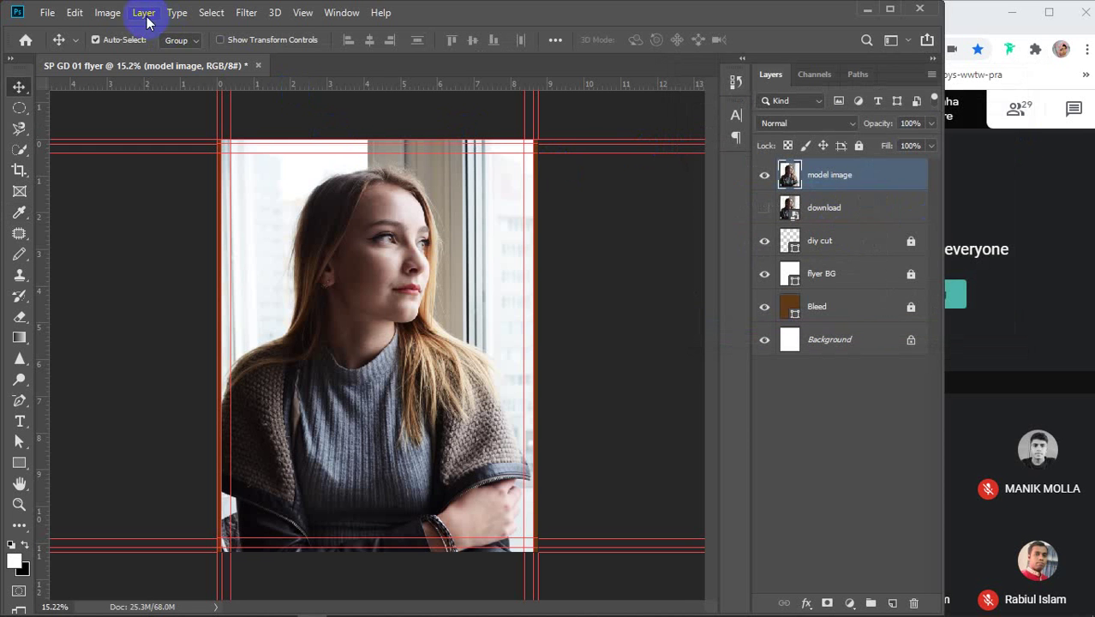
Bring up Image > Adjustments > Photo Filter, showing Warming Filter (85) at 25% density.
click(108, 12)
mouse_move(112, 54)
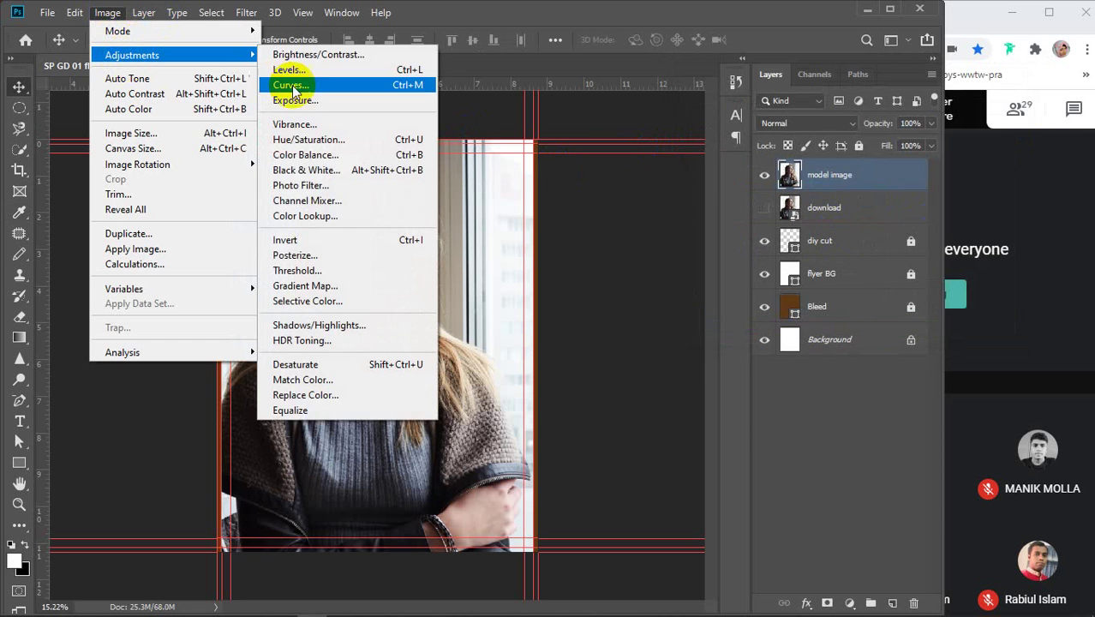
click(300, 185)
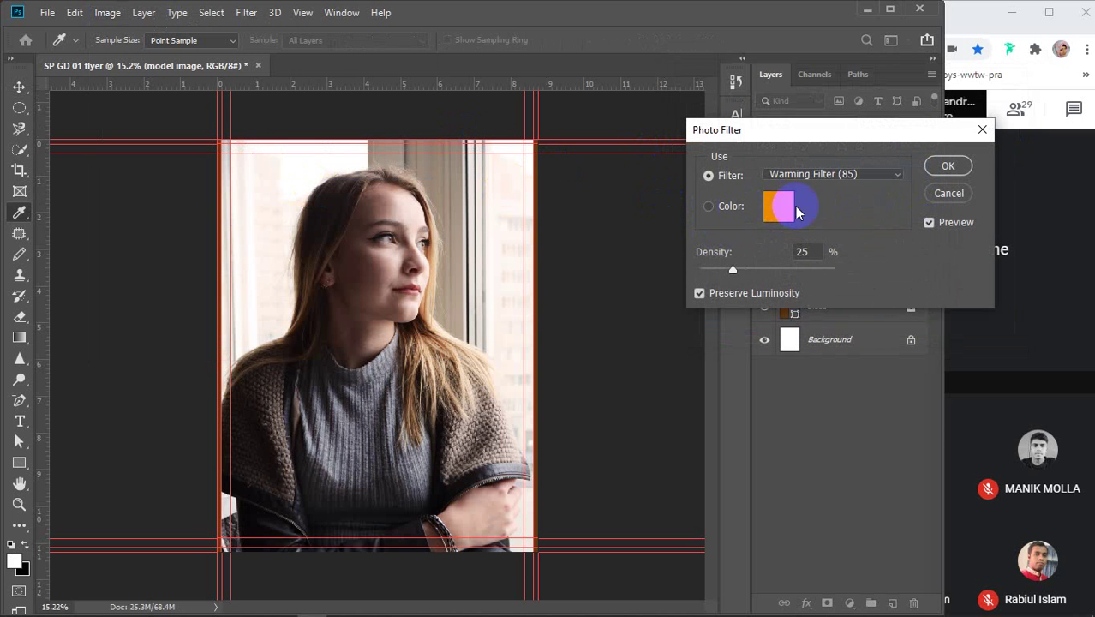
Try the Sepia photo filter at 100% density.
click(844, 176)
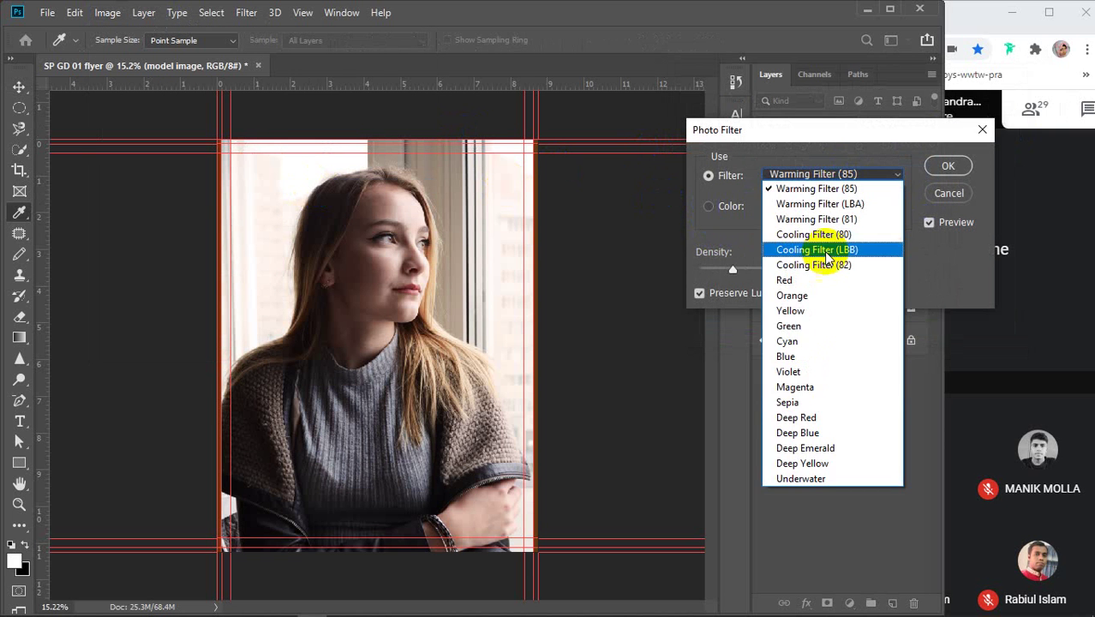
click(810, 401)
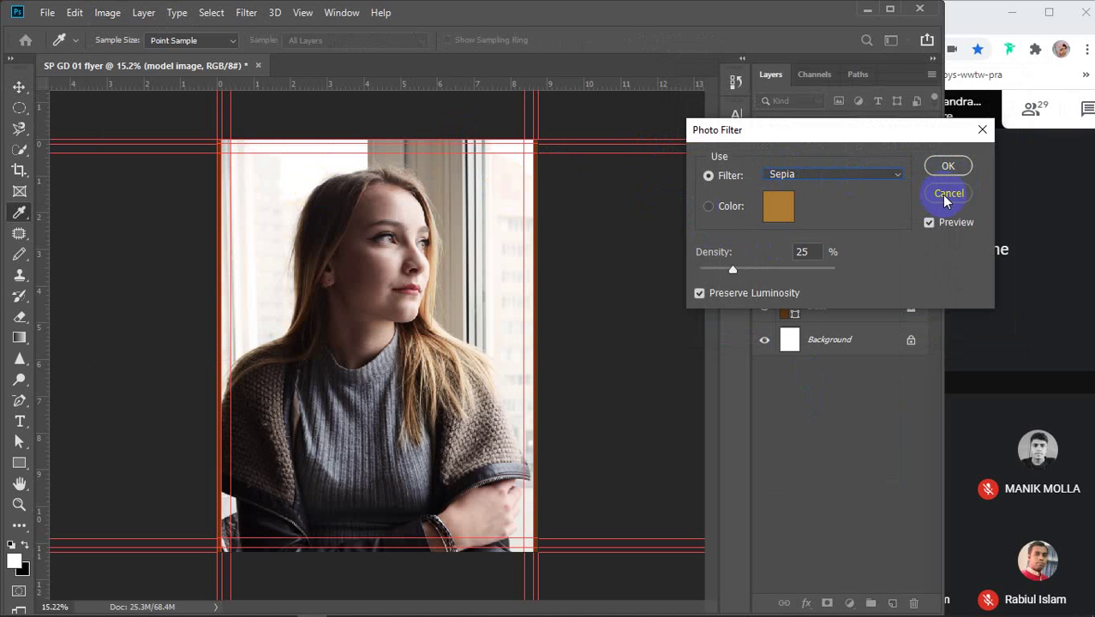
drag(765, 271, 838, 273)
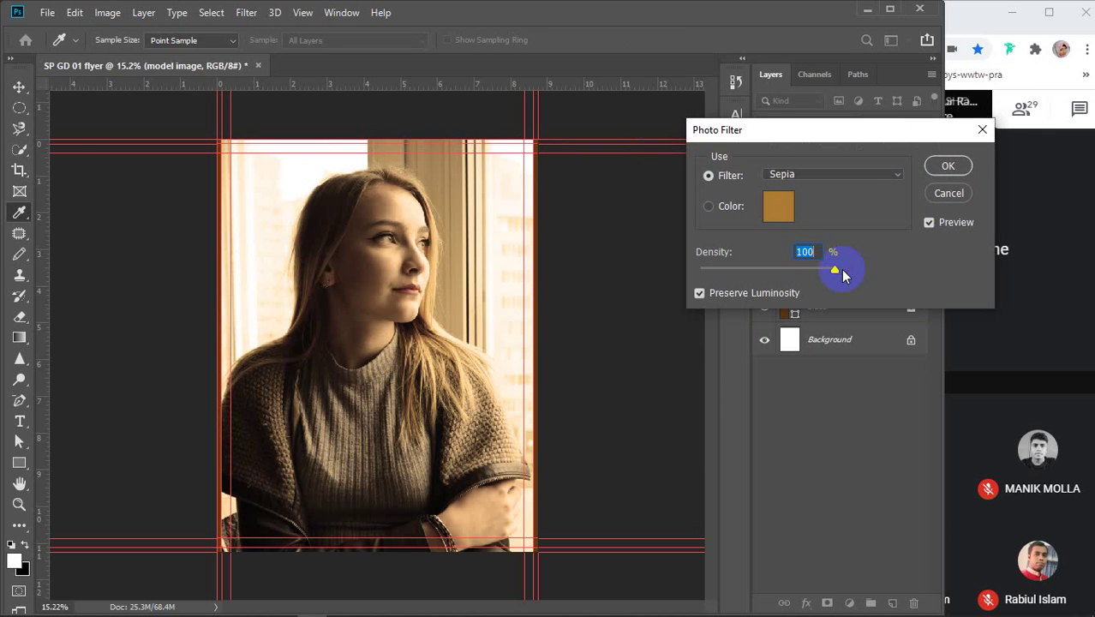
Try a cyan filter colour, then cancel both the Color Picker and Photo Filter.
click(778, 206)
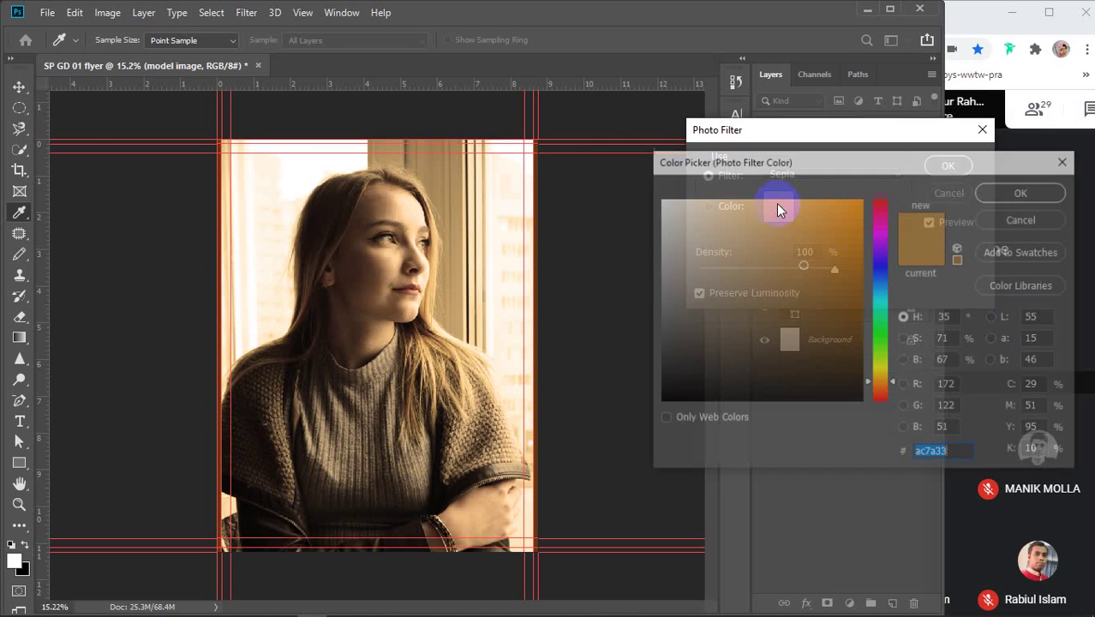
drag(868, 303, 876, 297)
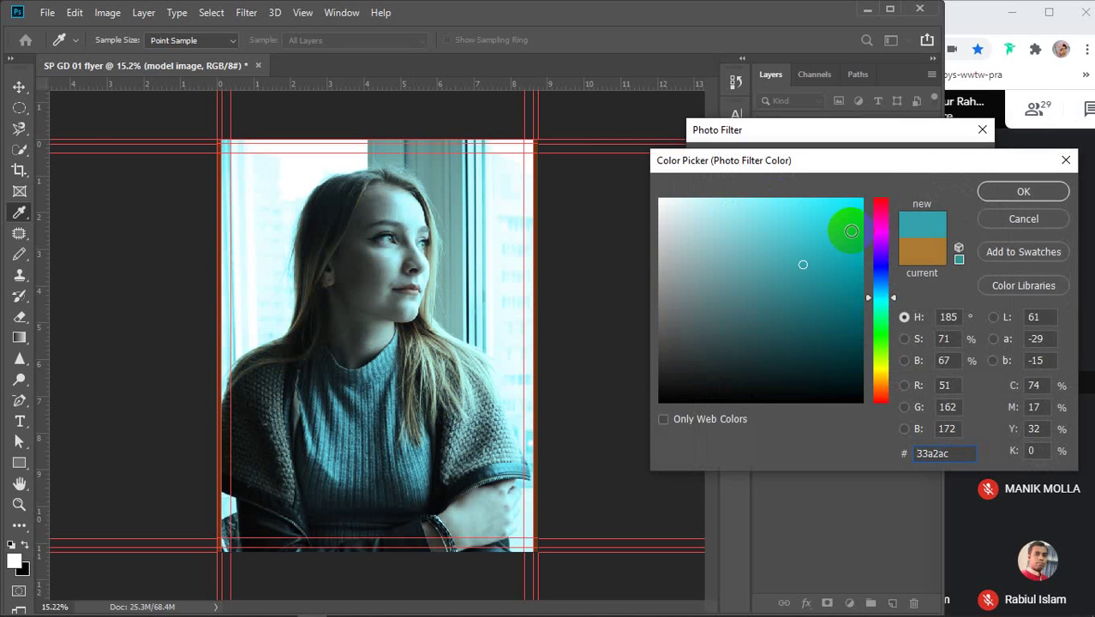
drag(840, 227, 861, 199)
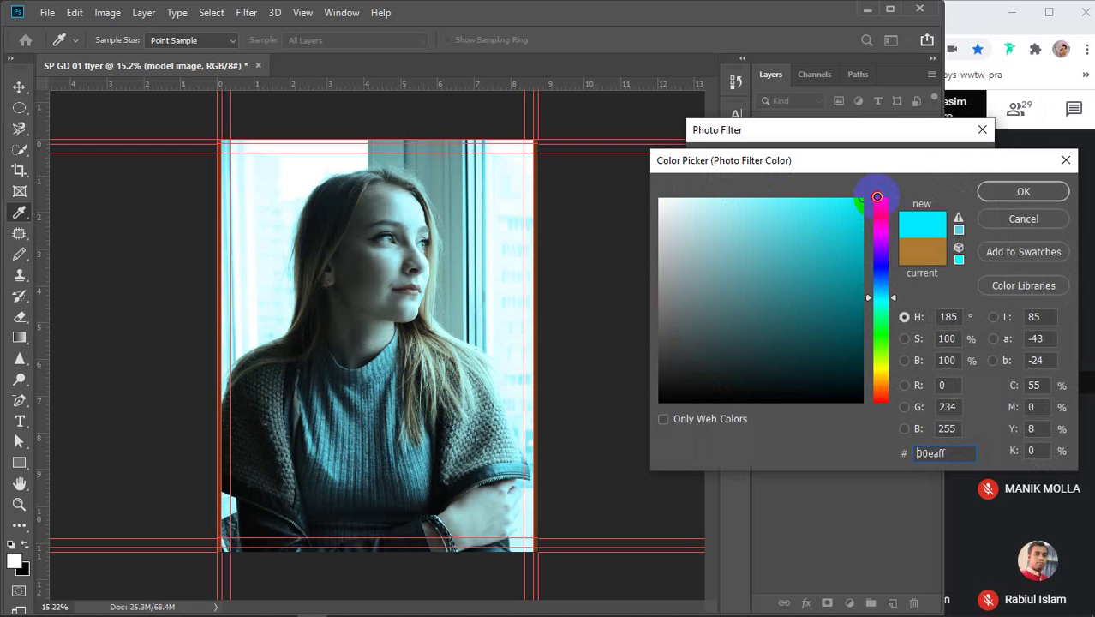
click(868, 215)
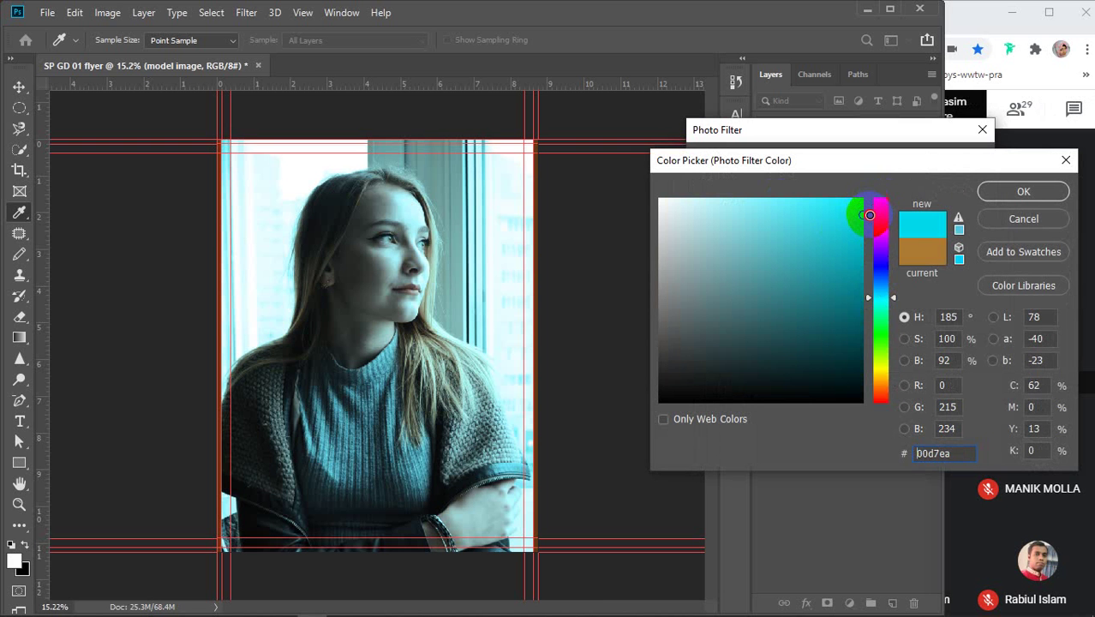
click(1015, 219)
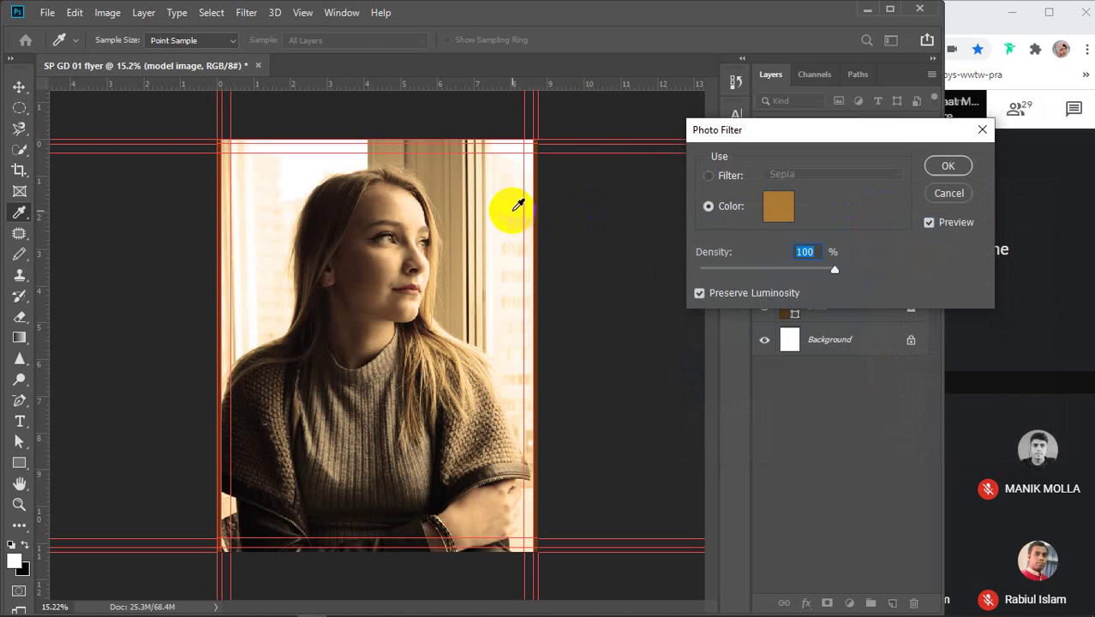
click(944, 193)
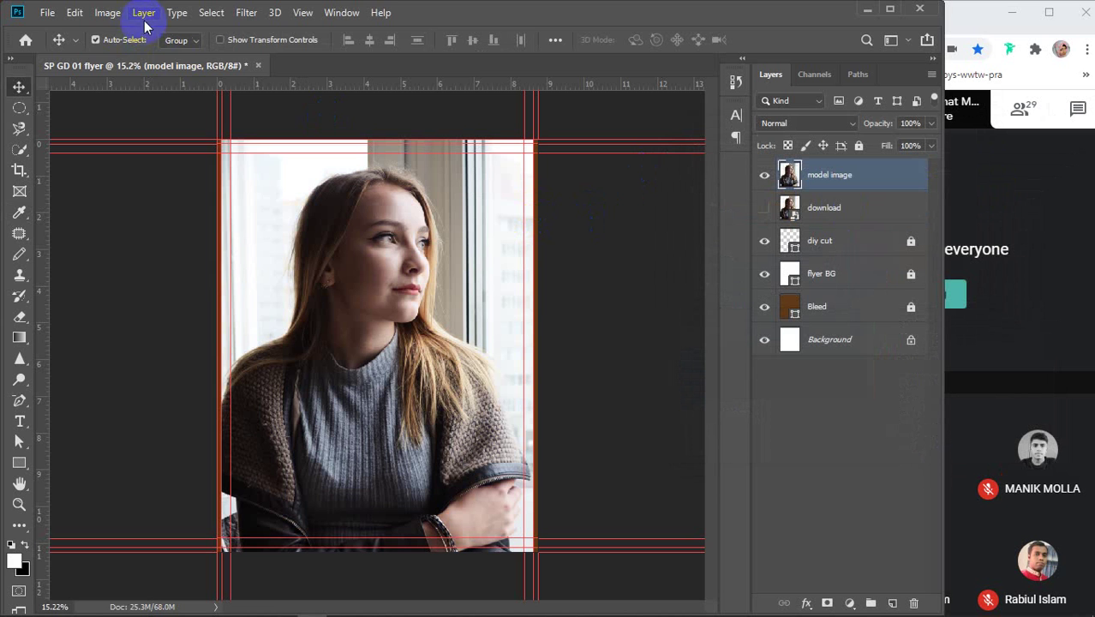
click(108, 12)
mouse_move(132, 55)
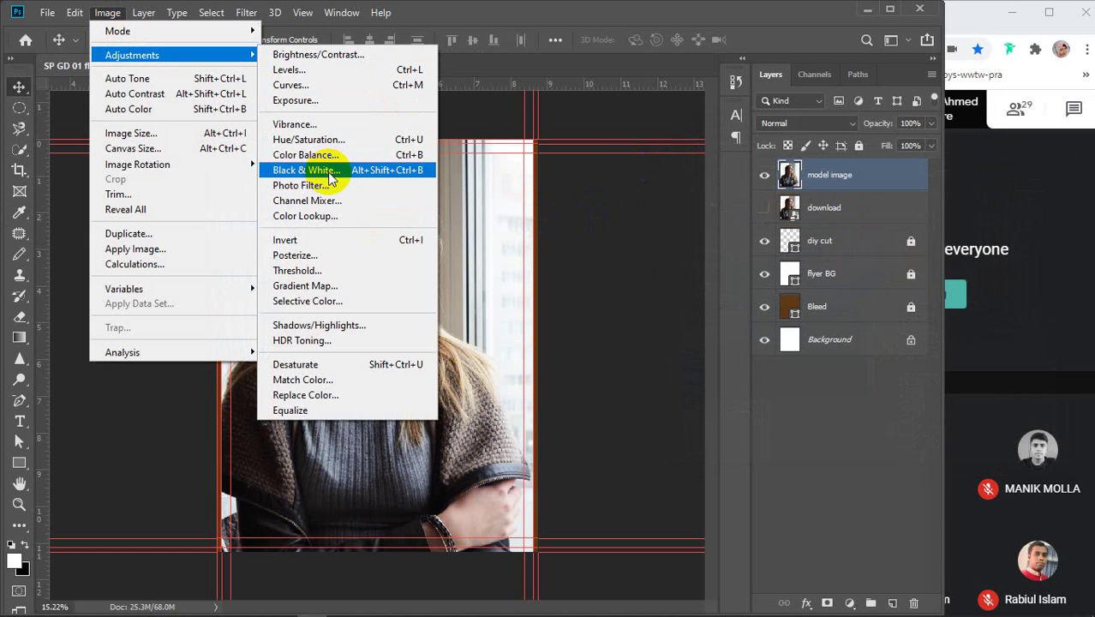
click(310, 87)
drag(527, 68, 817, 61)
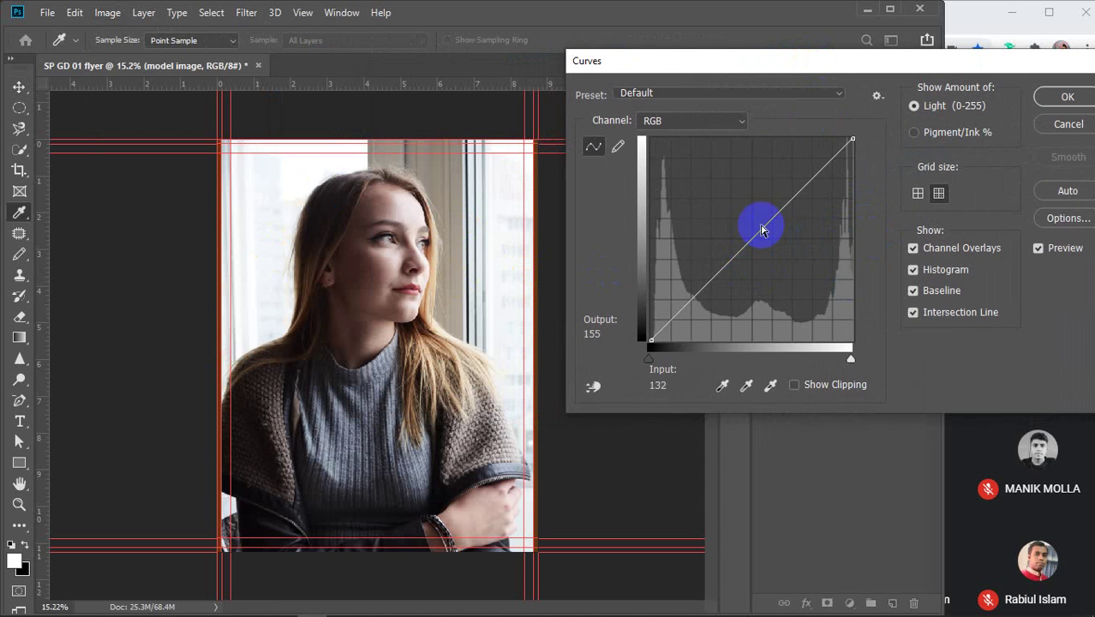
click(707, 121)
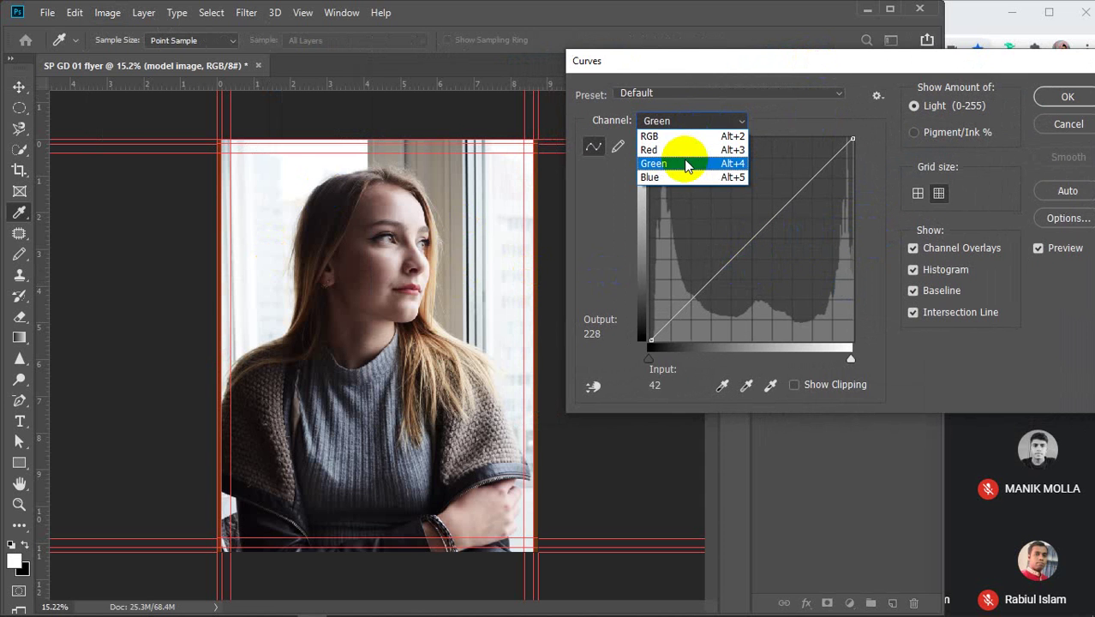
click(682, 124)
click(682, 124)
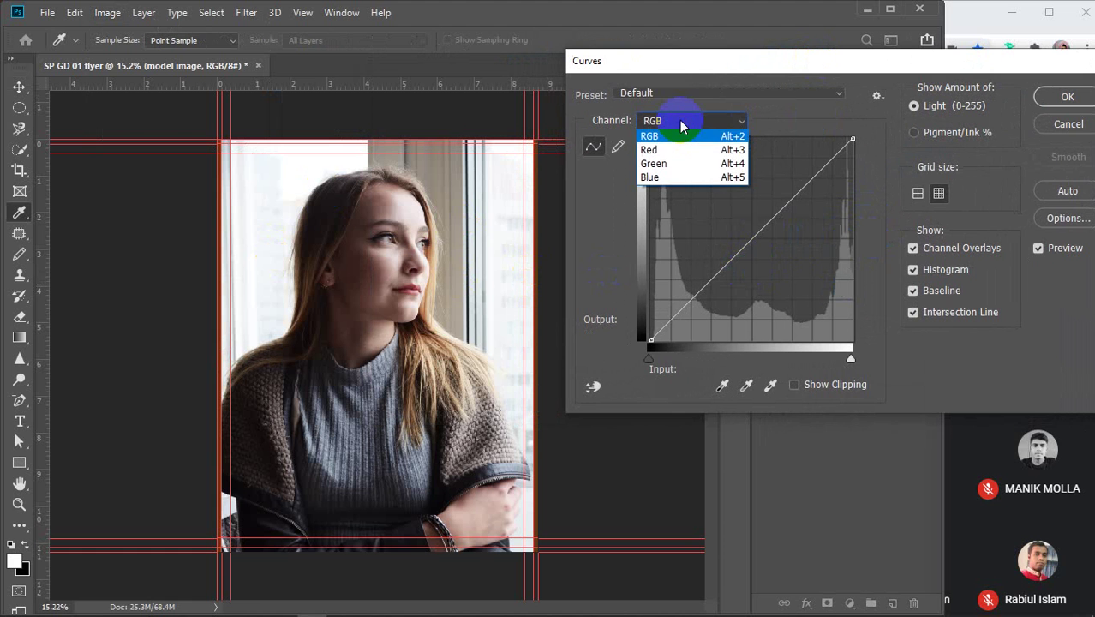
click(682, 124)
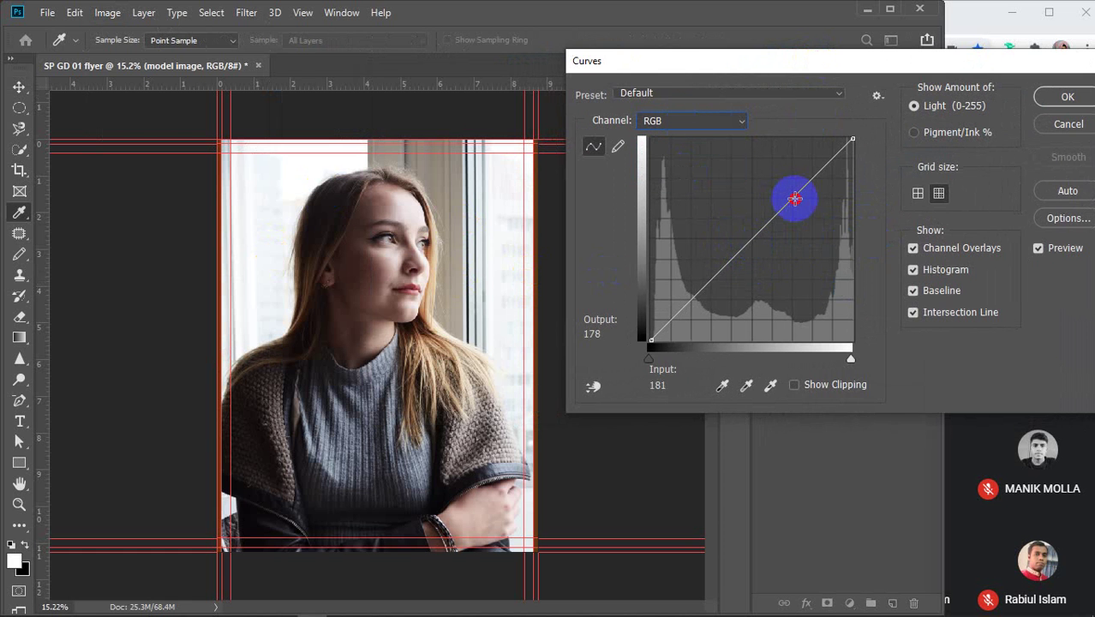
mouse_move(797, 193)
mouse_down()
mouse_move(805, 209)
mouse_move(784, 195)
mouse_up()
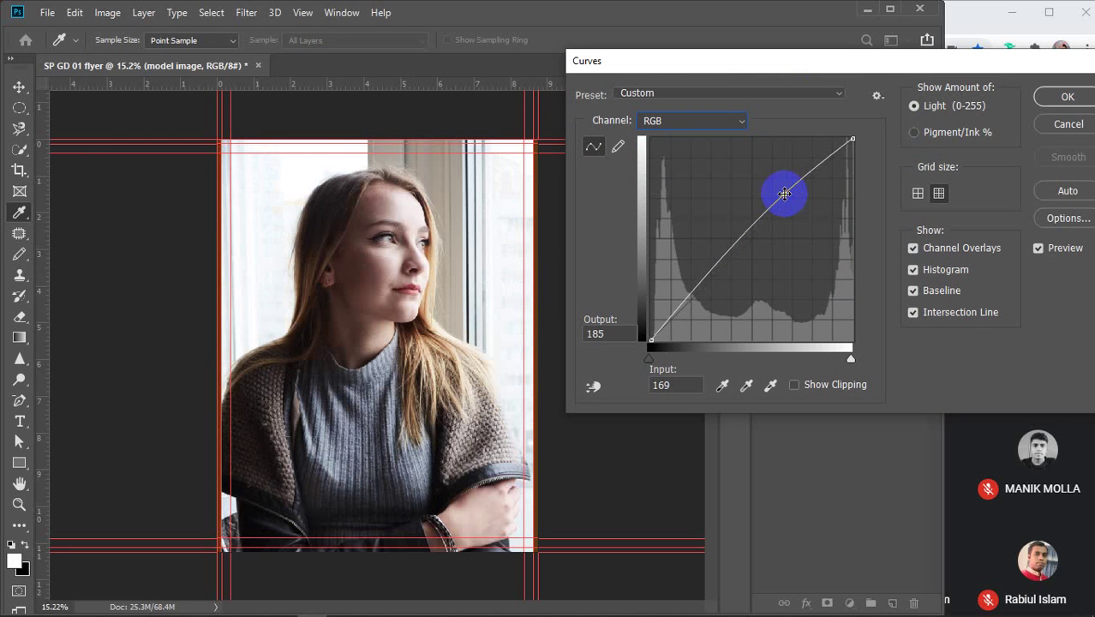
click(1060, 124)
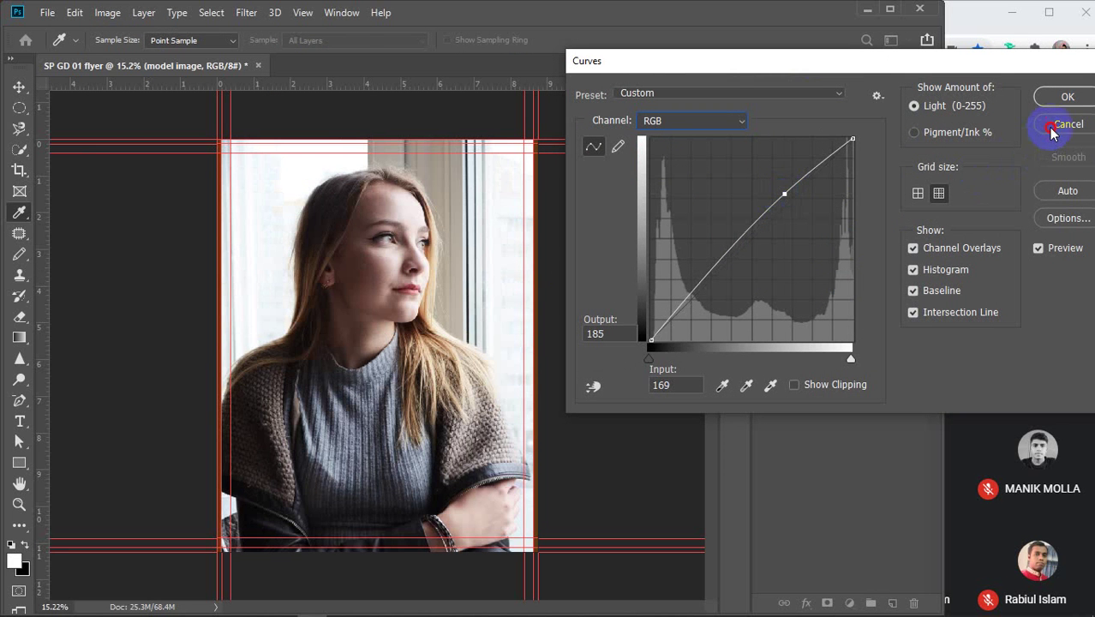
key(v)
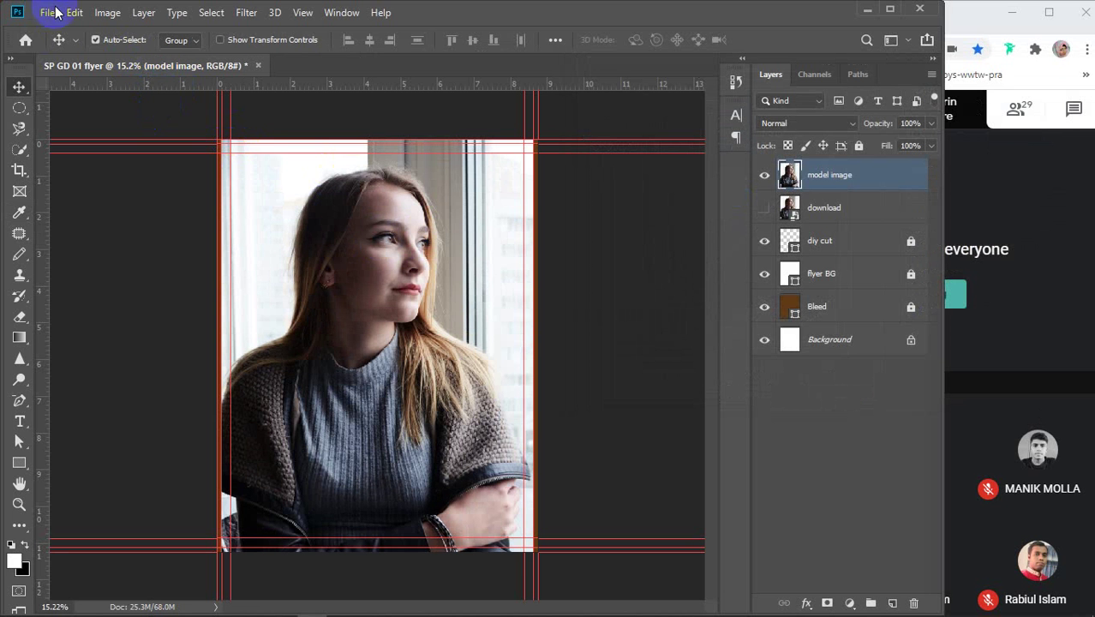
Apply Image > Adjustments > Black & White at default values to the model image layer.
click(107, 12)
mouse_move(171, 55)
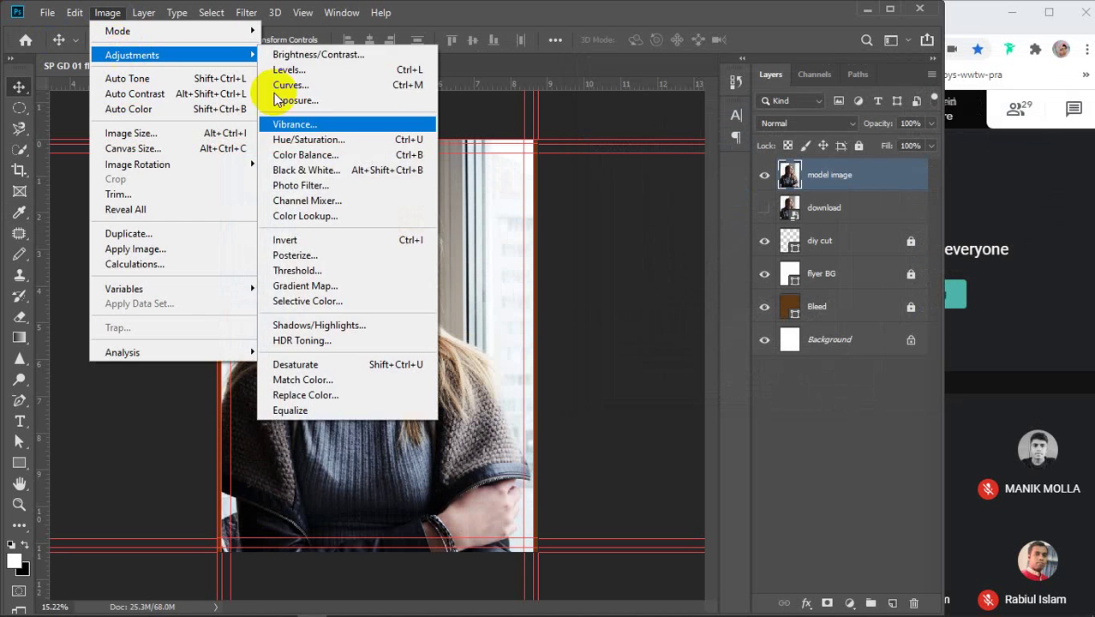
click(330, 167)
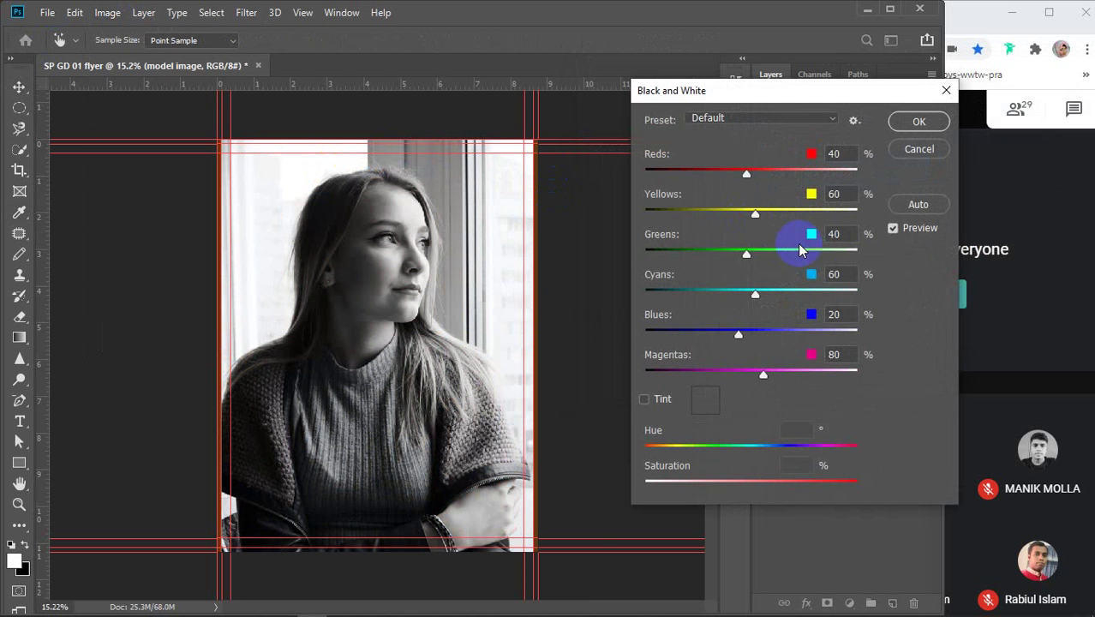
click(919, 121)
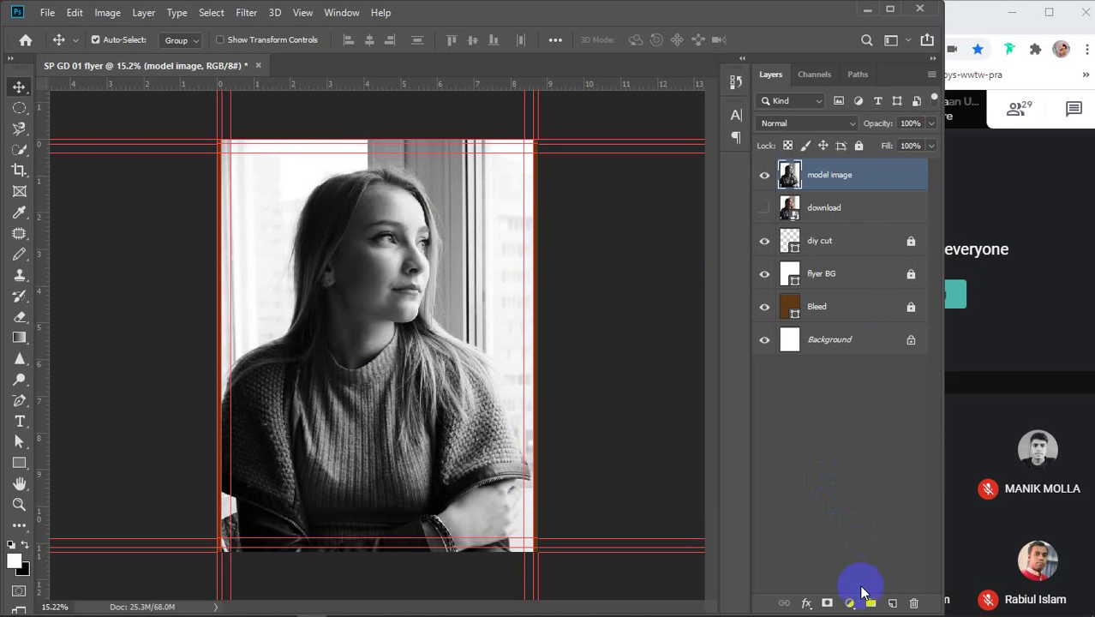
Draw a white circle with the Ellipse Tool over the model's face and shoulder.
click(19, 464)
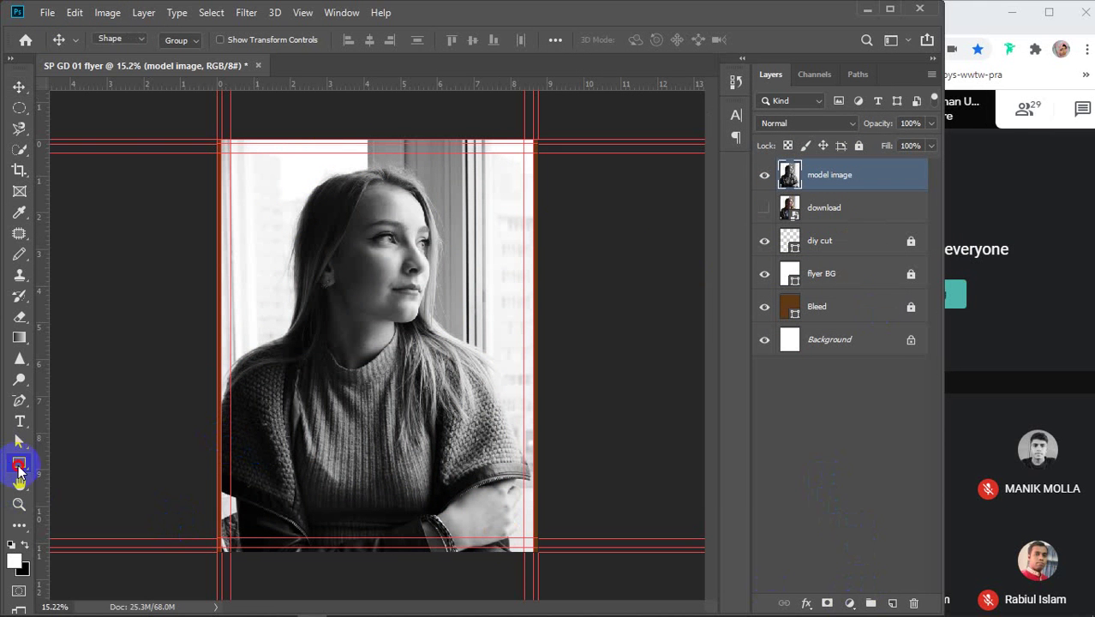
drag(19, 467, 89, 491)
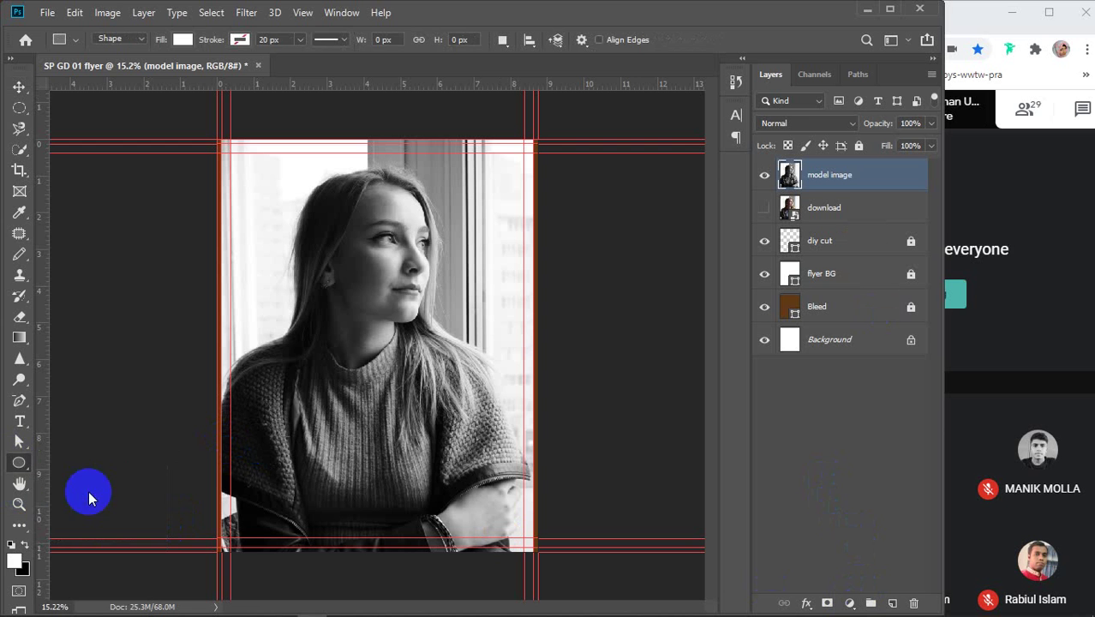
drag(294, 259, 477, 477)
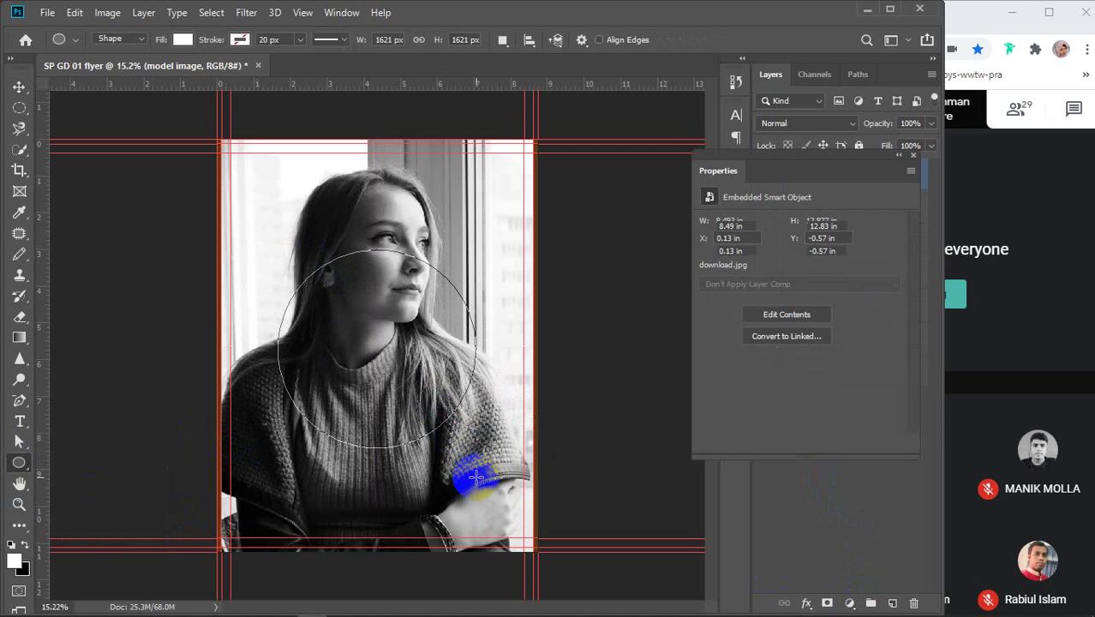
click(914, 161)
Vertically centre the circle on the model image, then select only the Ellipse 1 layer.
key(v)
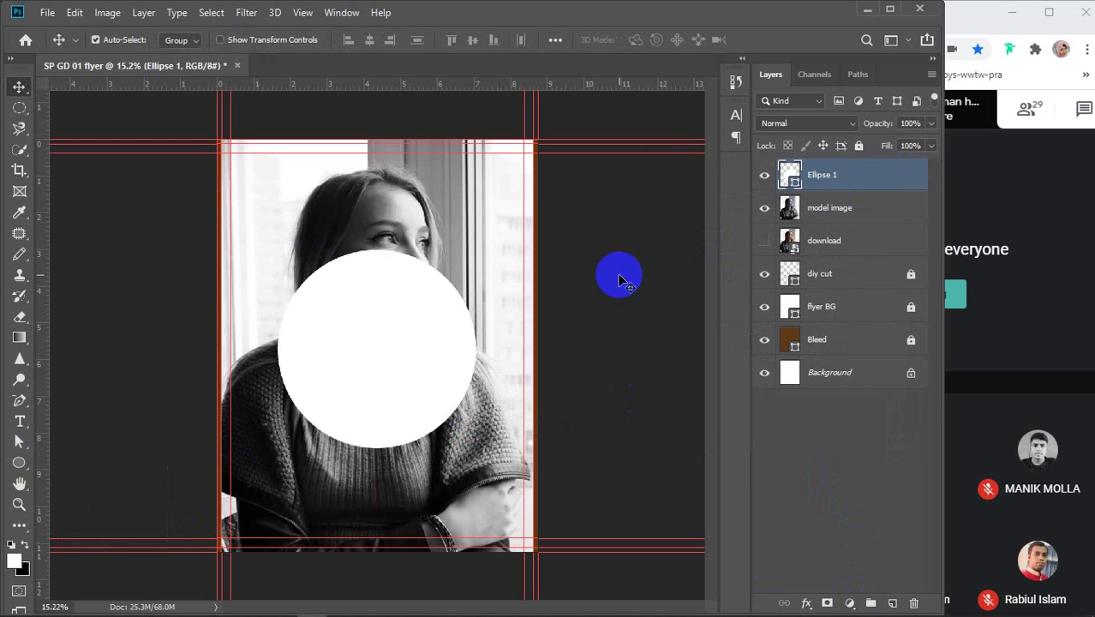
shift+click(841, 208)
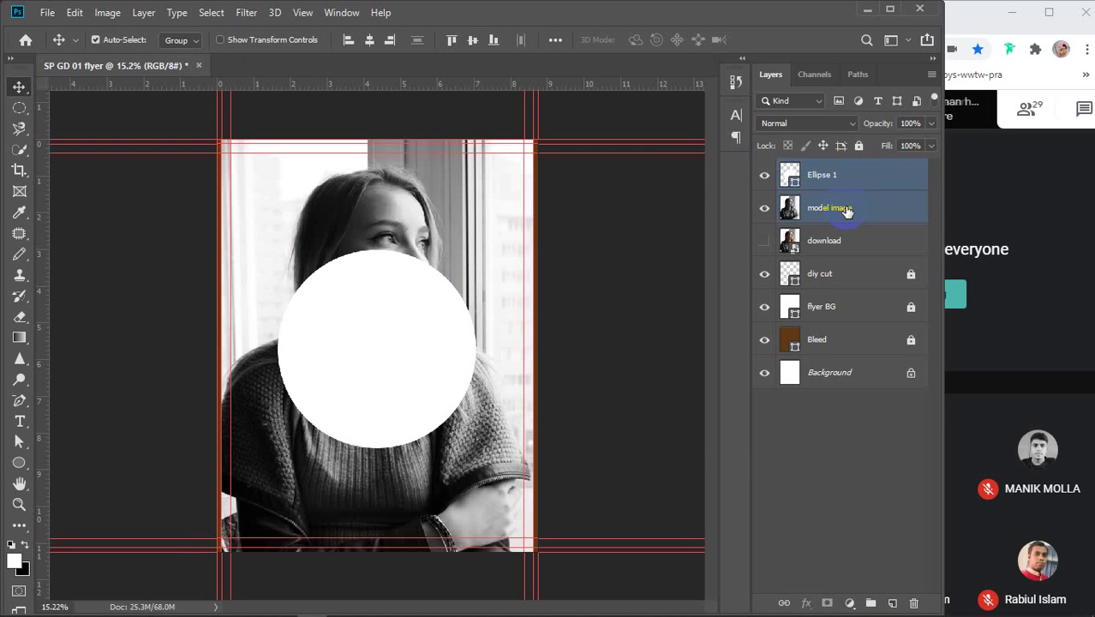
click(473, 41)
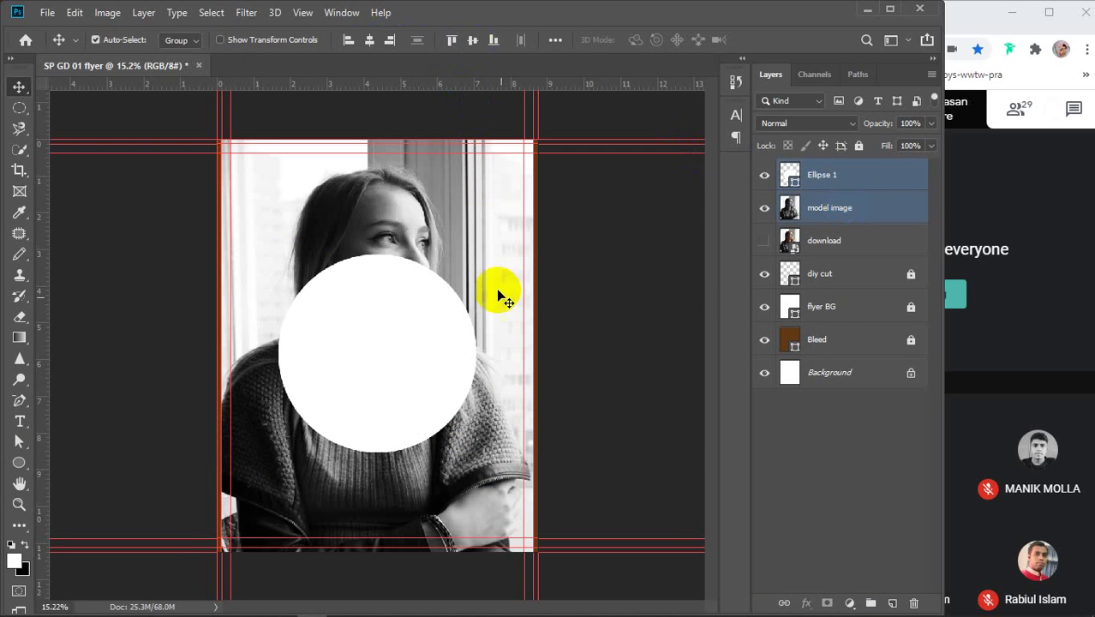
click(857, 176)
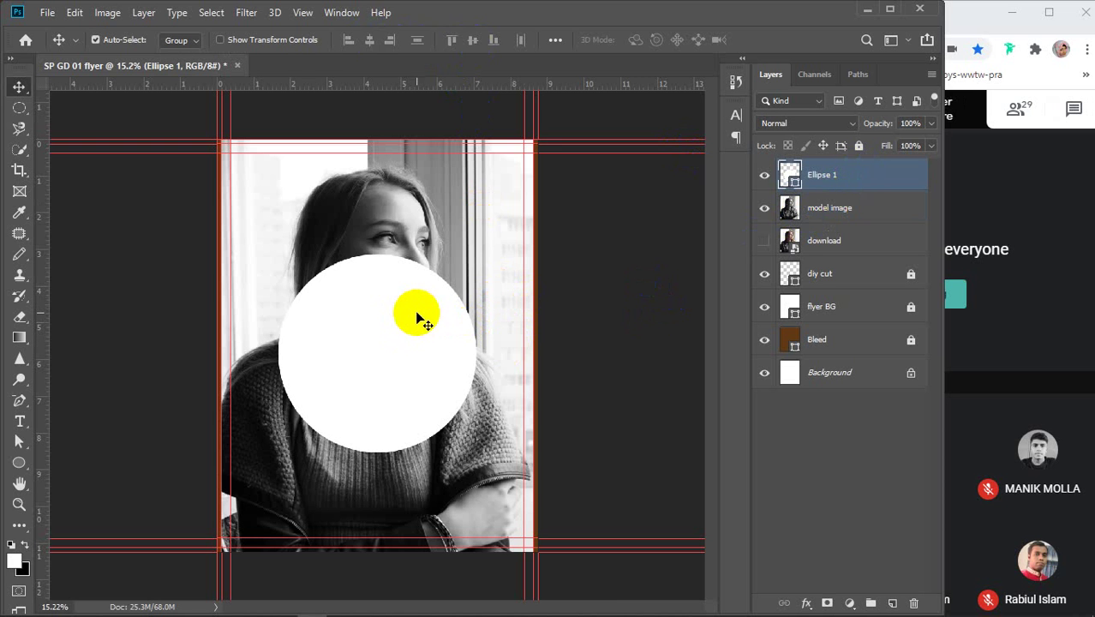
Change the circle's fill to a gradient and set its left colour stop to cyan 00ffea.
click(16, 463)
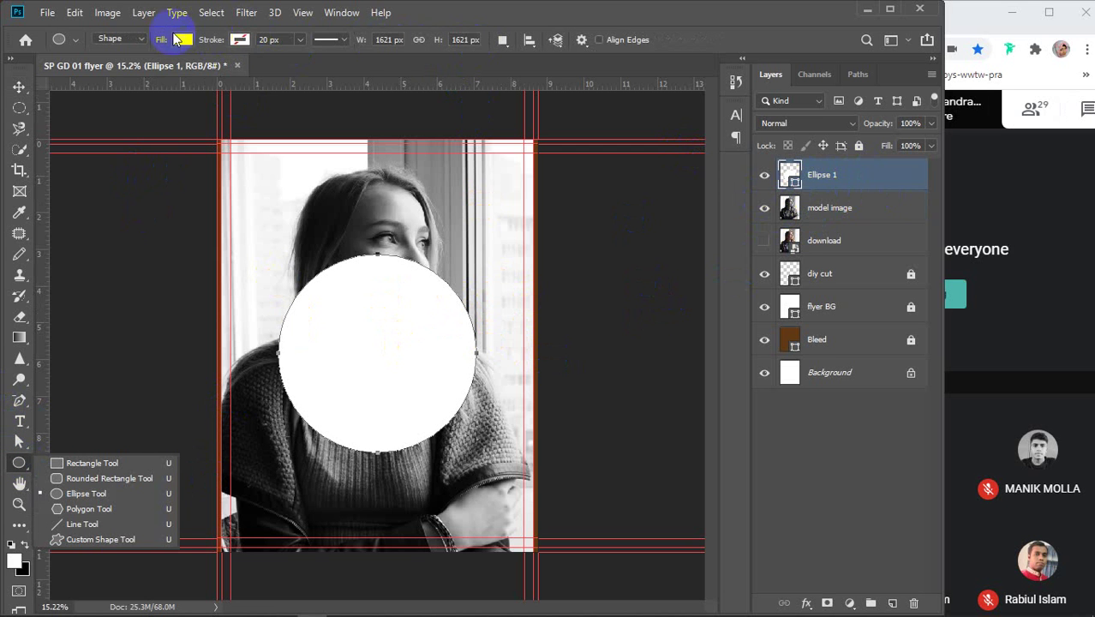
click(177, 39)
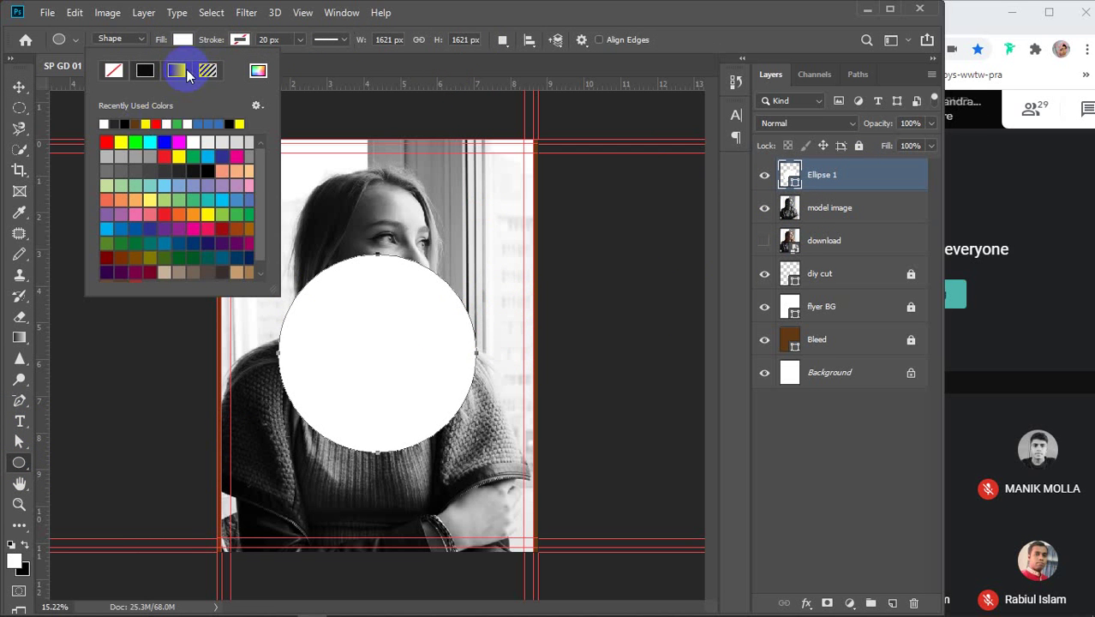
click(175, 70)
click(161, 217)
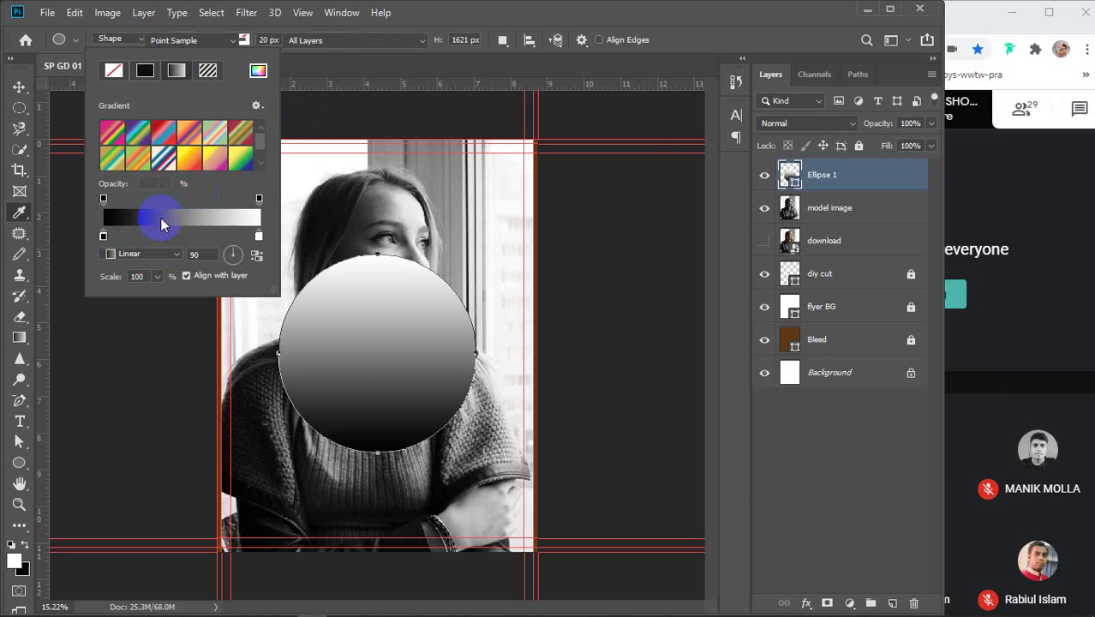
click(700, 379)
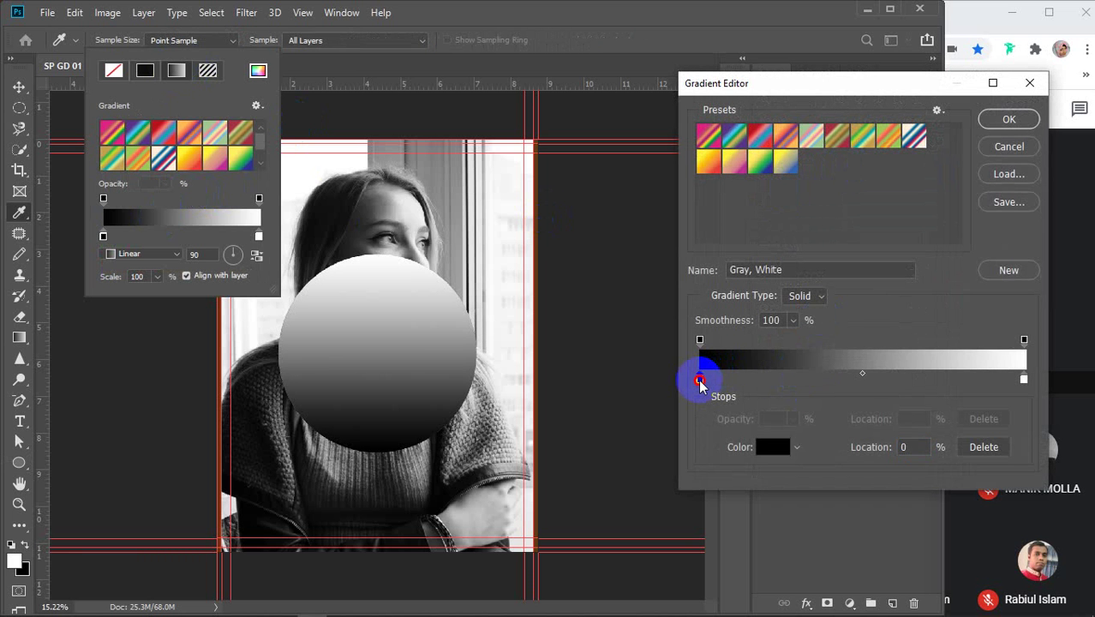
click(771, 446)
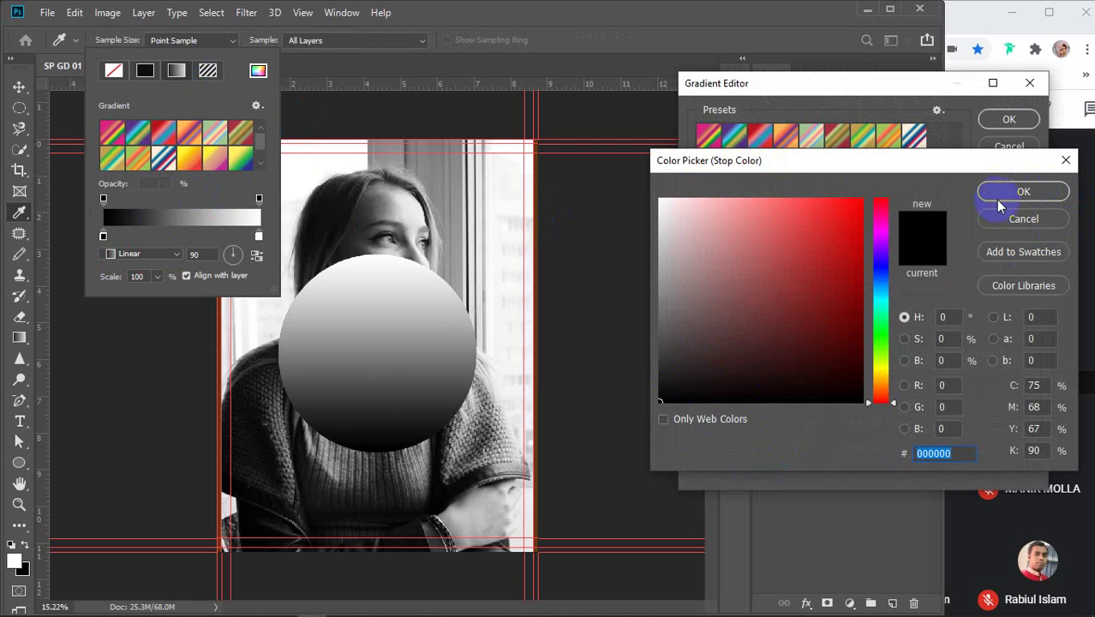
click(878, 299)
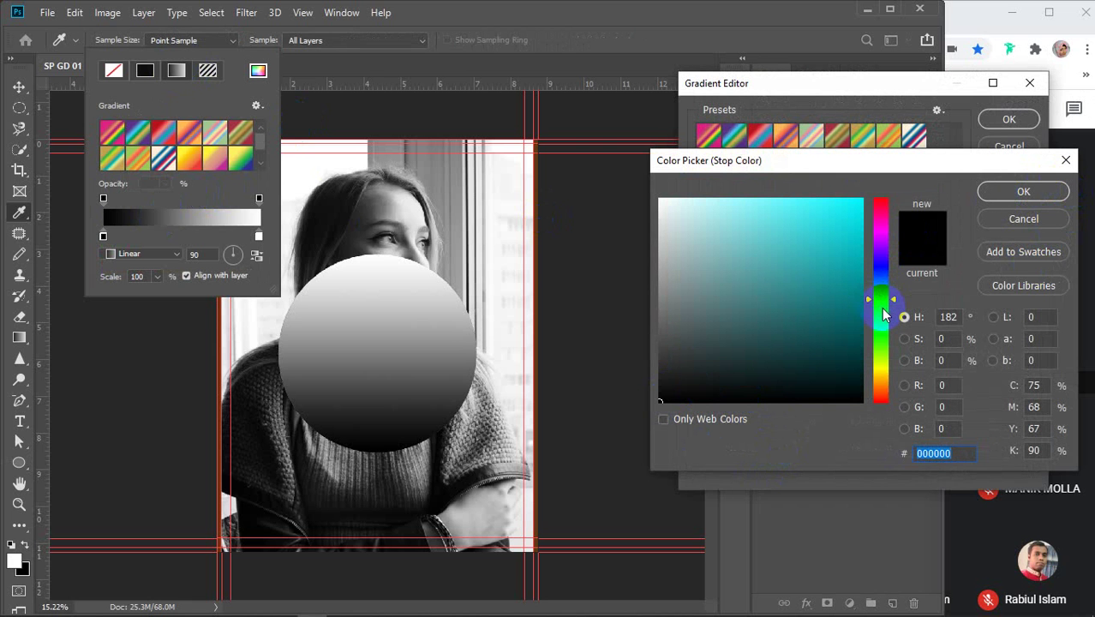
drag(856, 215, 876, 184)
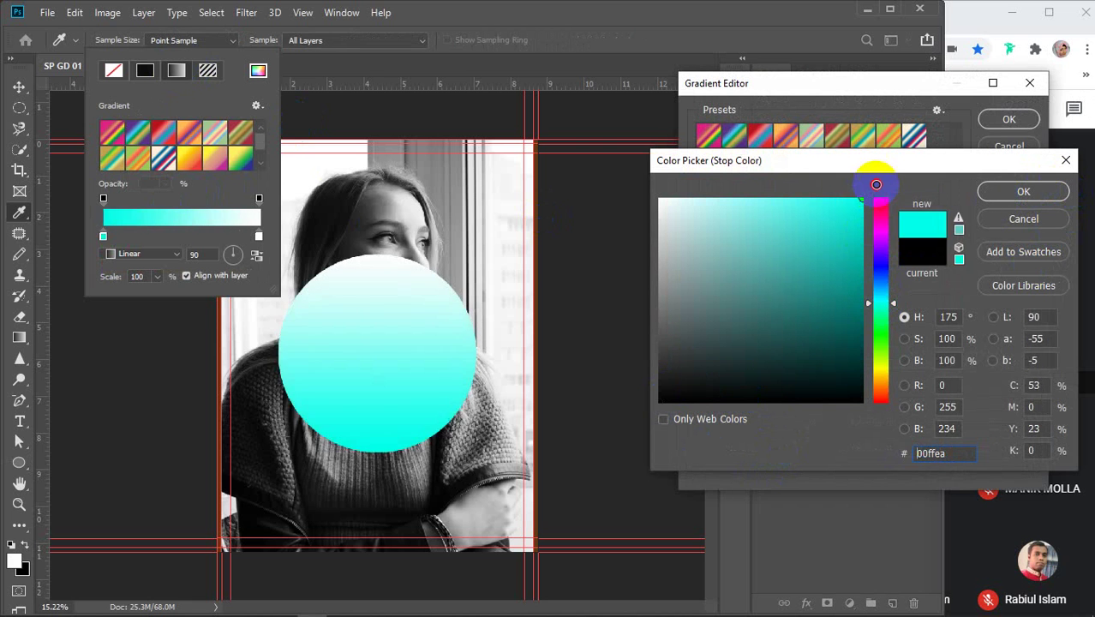
click(1031, 189)
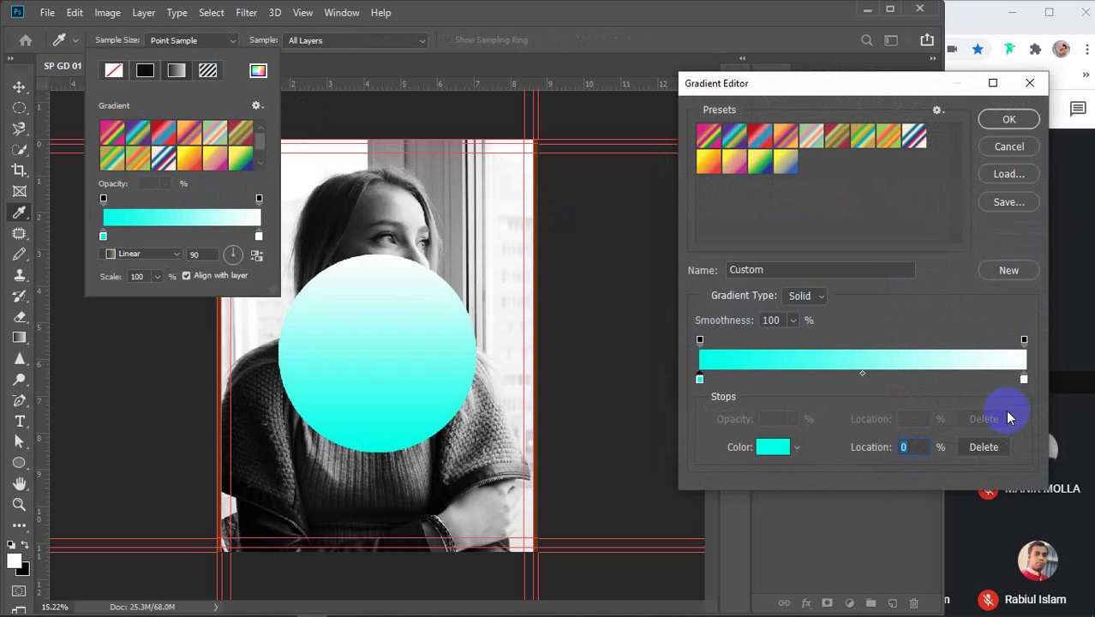
Set the gradient's right colour stop to black and select the left opacity stop.
click(1023, 380)
click(775, 447)
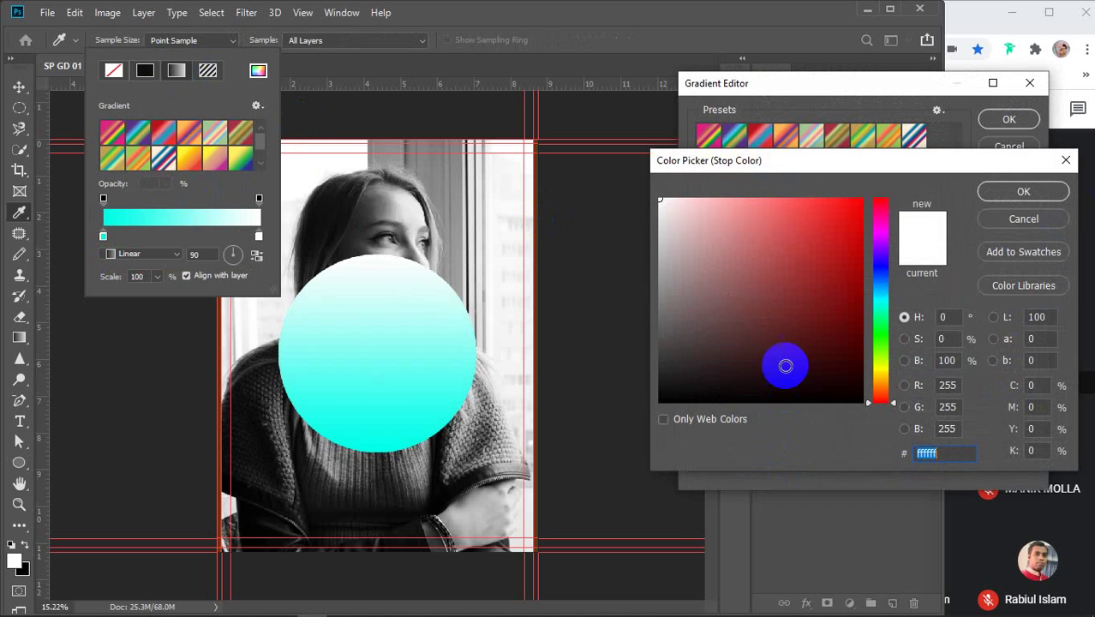
click(641, 411)
click(1012, 189)
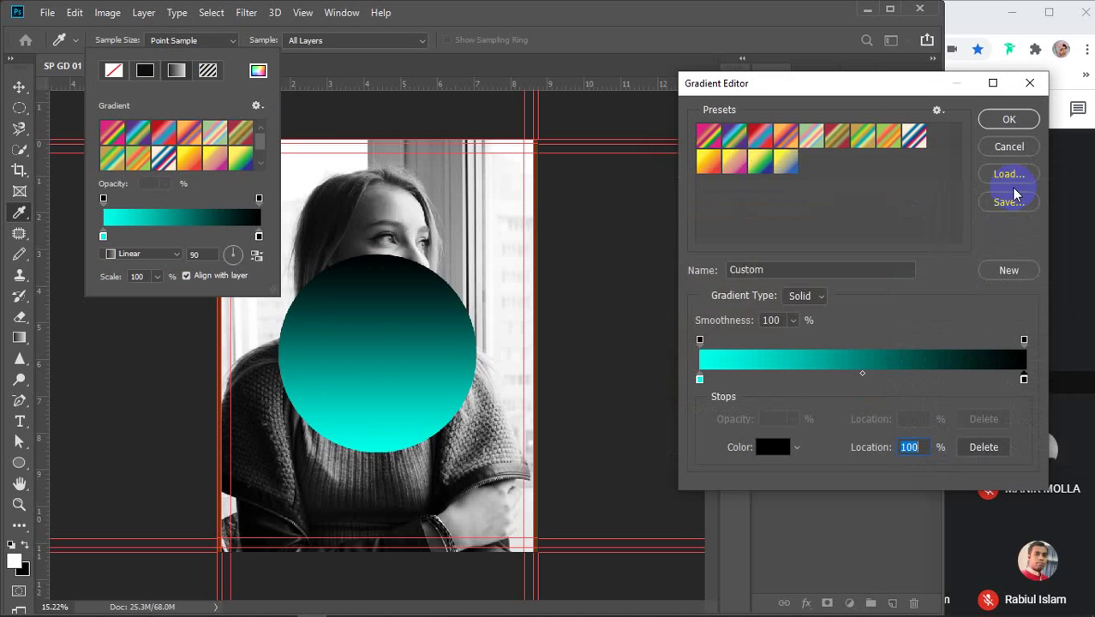
click(700, 340)
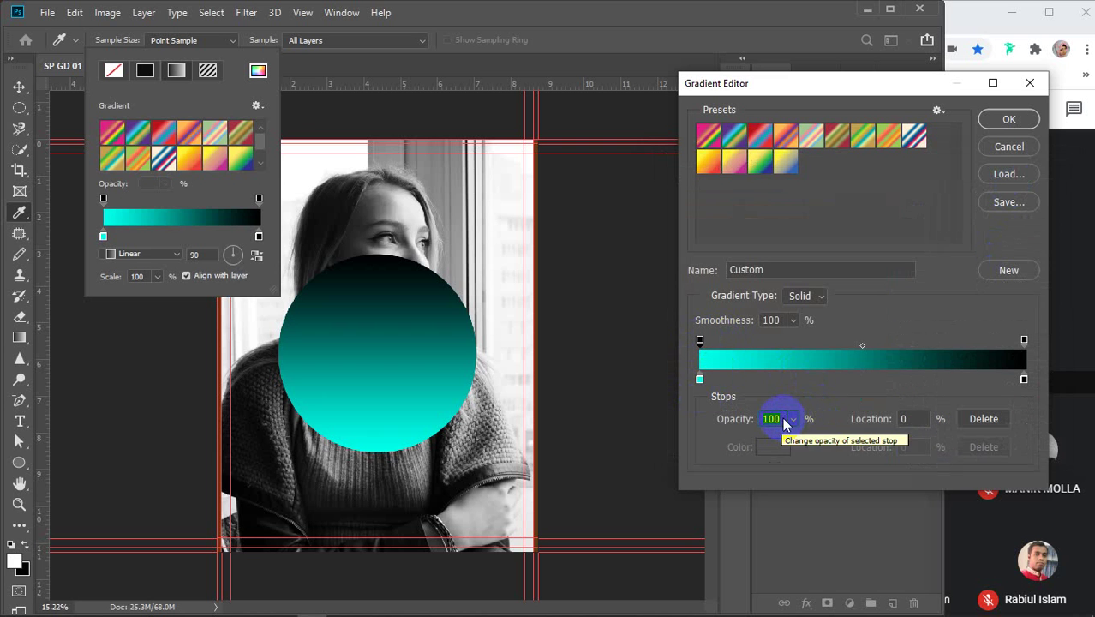
Lower the left (cyan) opacity stop to 50%.
click(792, 418)
click(774, 443)
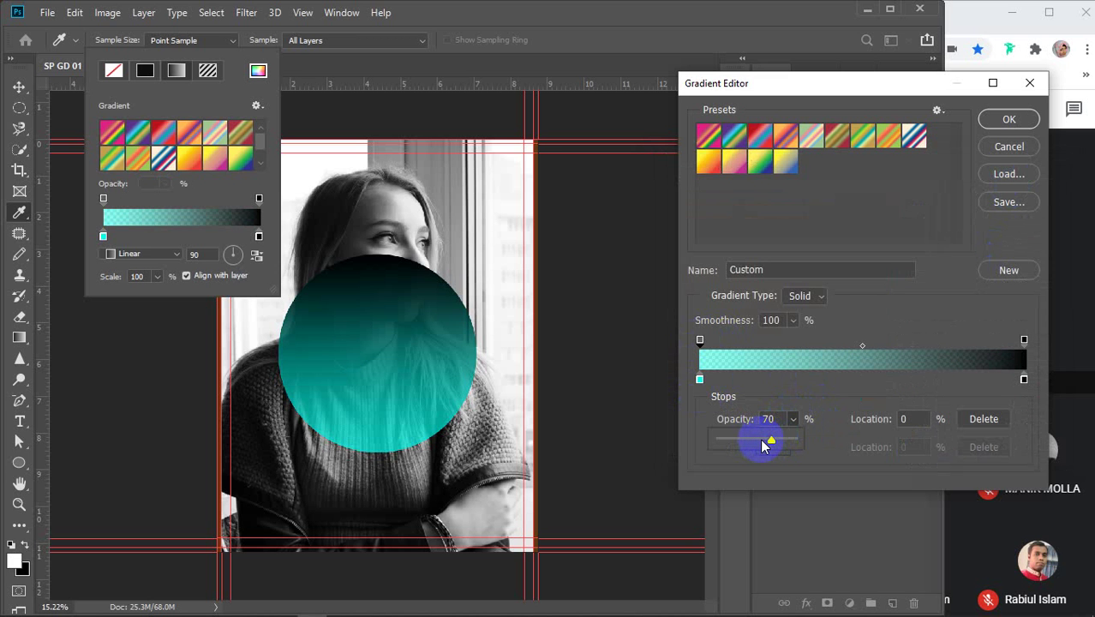
click(774, 420)
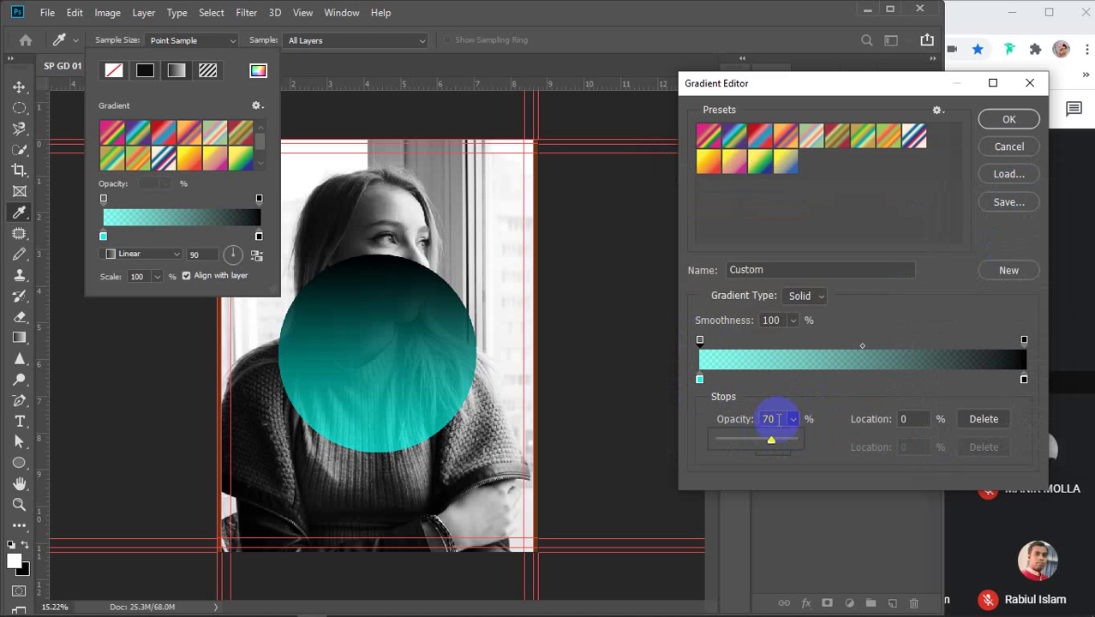
key(Down)
key(Down)
key(Down)
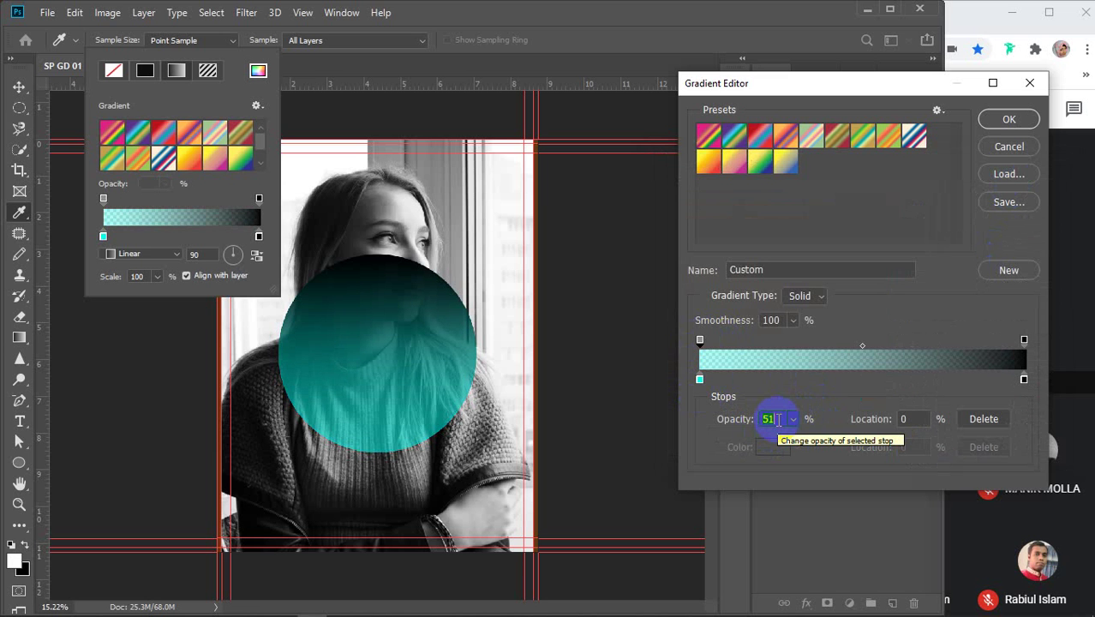
key(Down)
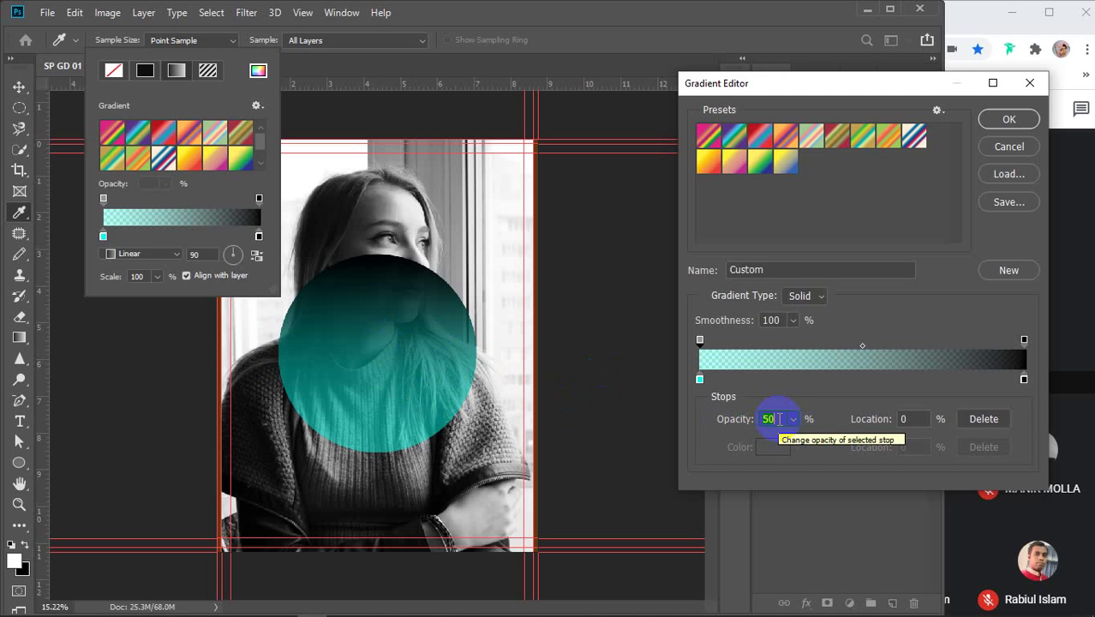
Lower the right (dark) opacity stop's opacity to around 76%.
click(1023, 341)
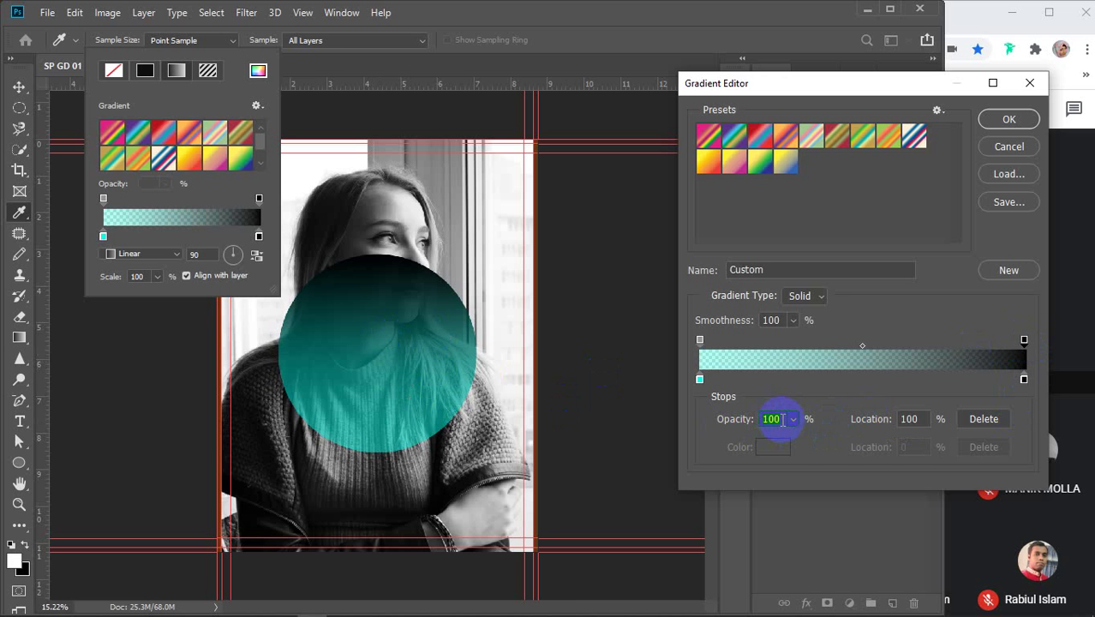
text(50)
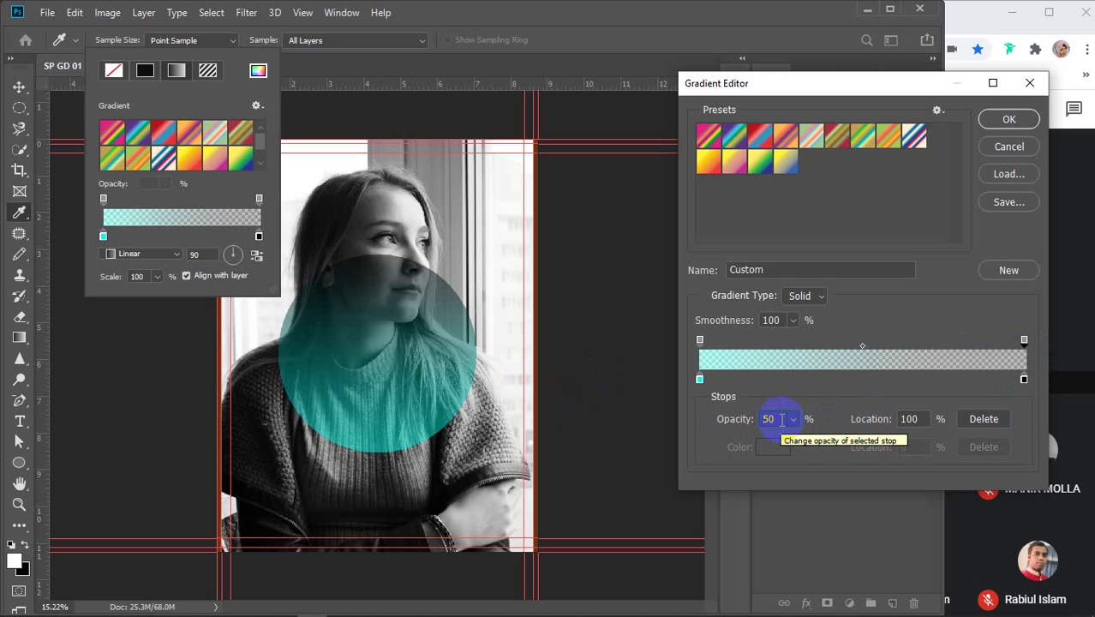
scroll(779, 418, up, 8)
scroll(780, 418, up, 8)
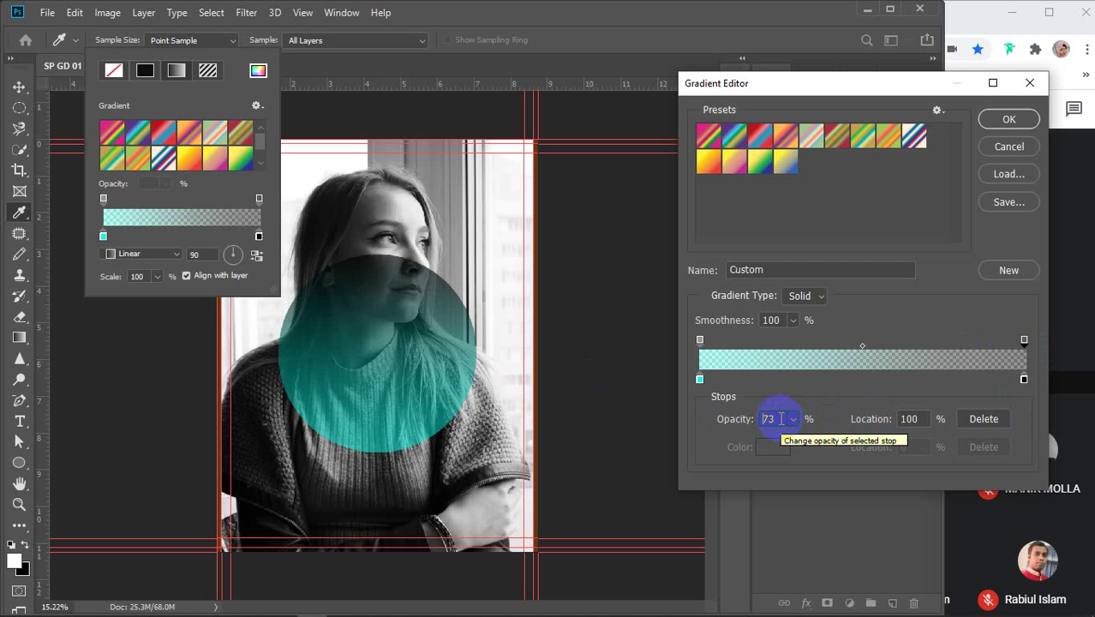
double_click(779, 419)
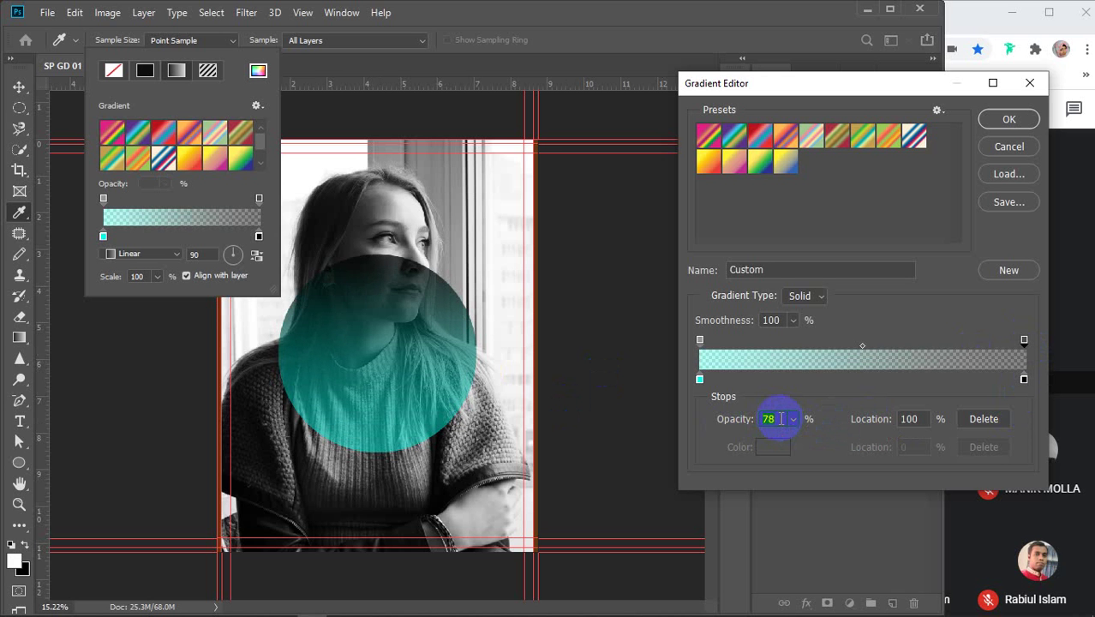
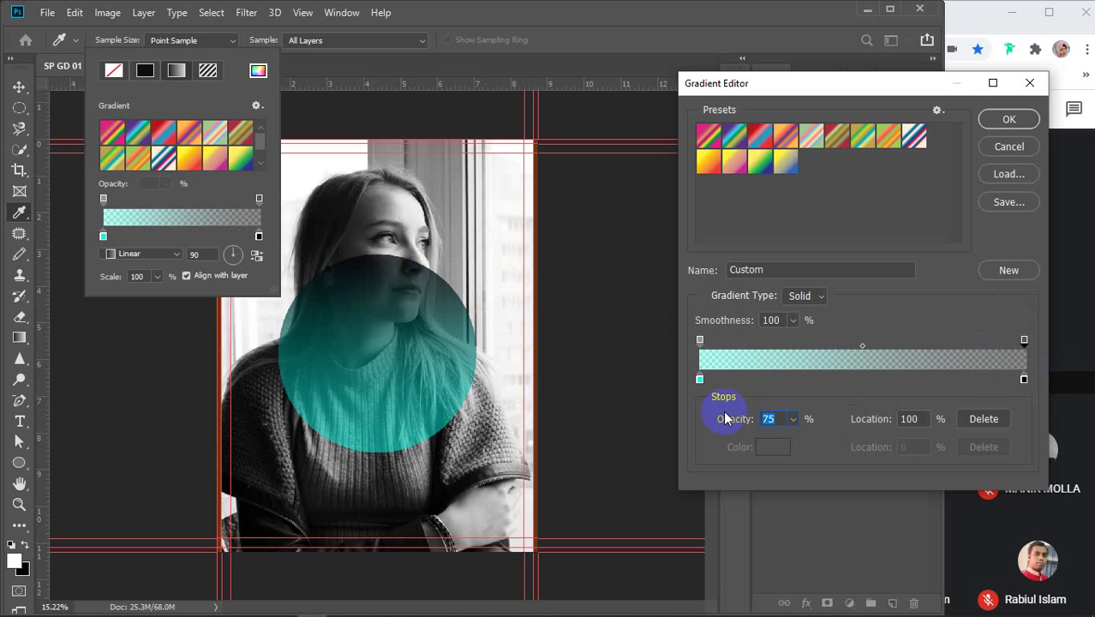
Accept the custom teal-to-transparent gradient as Ellipse 1's 90° fill.
click(1006, 120)
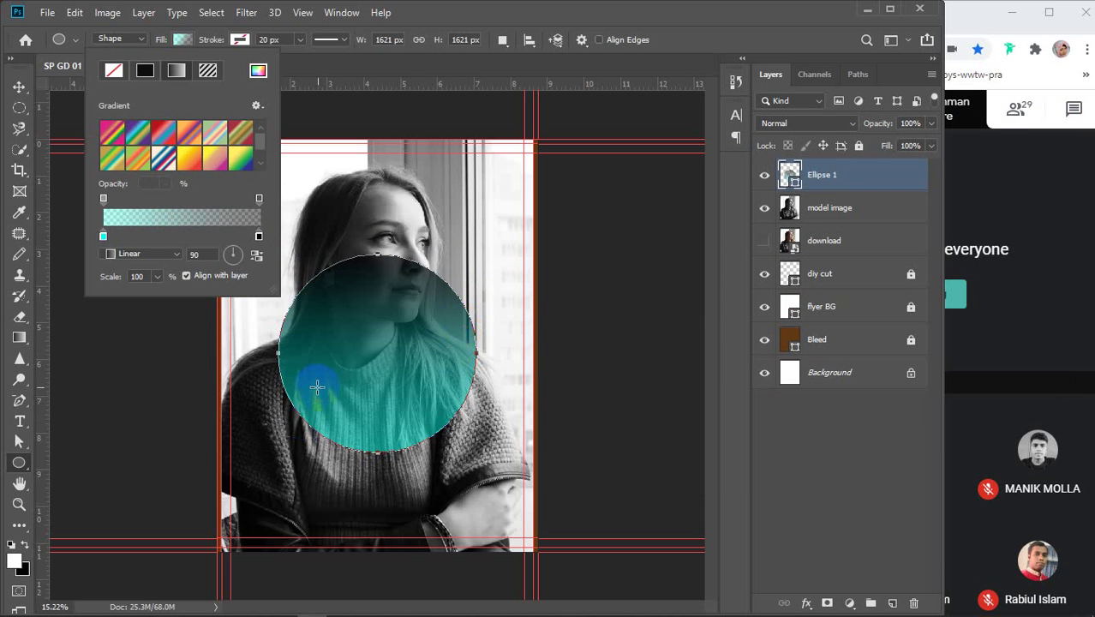
Set the circle's gradient angle to 57° and scale to 70%, then open its Gradient Editor.
click(236, 247)
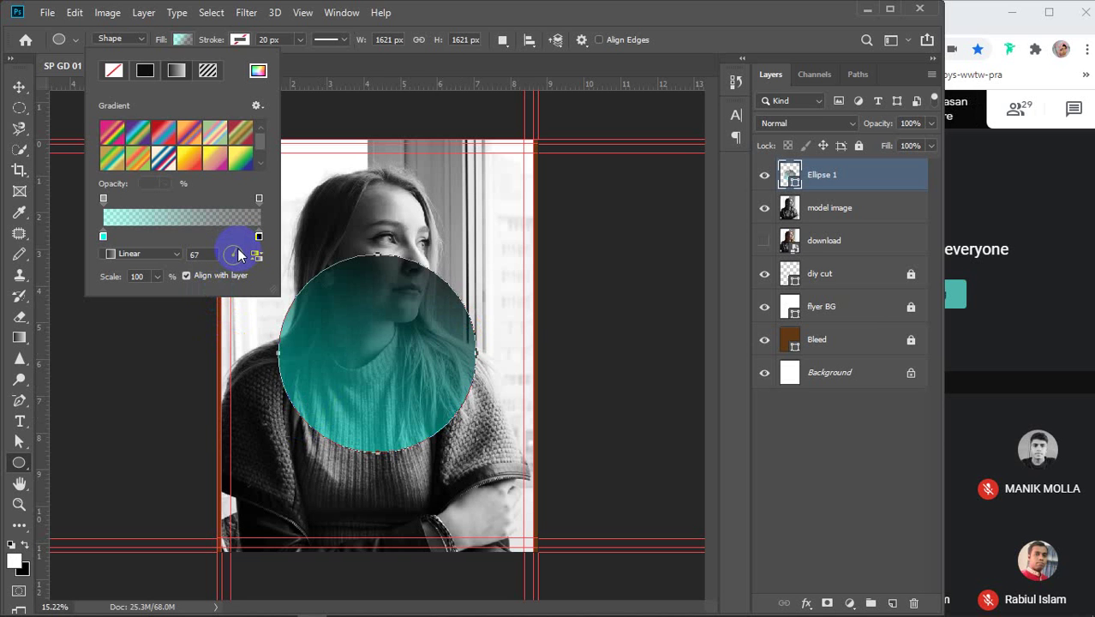
click(237, 247)
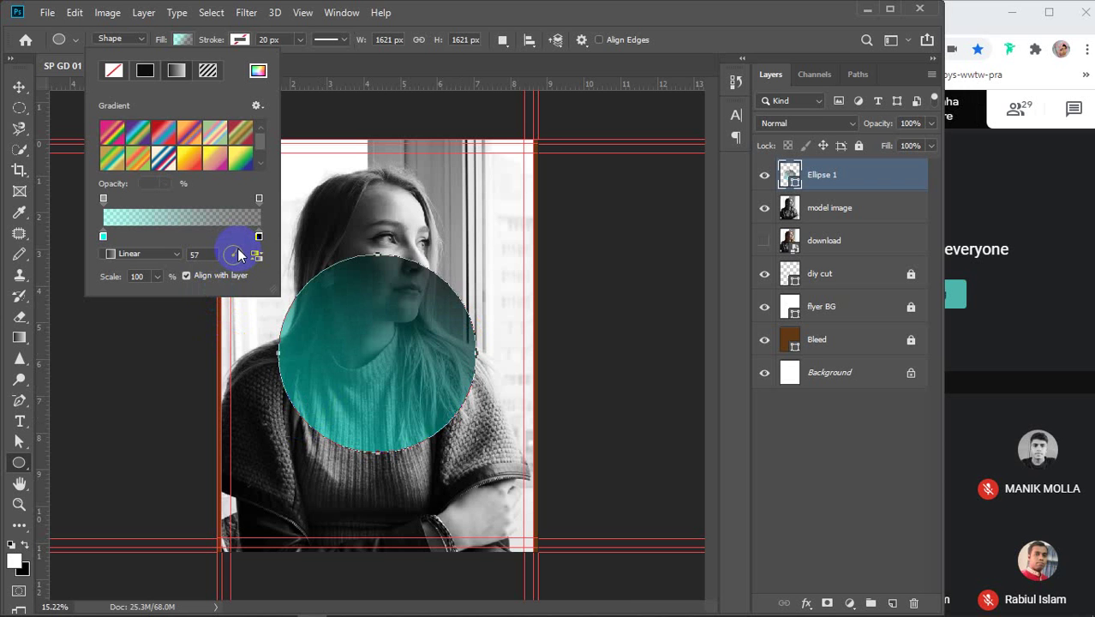
click(157, 277)
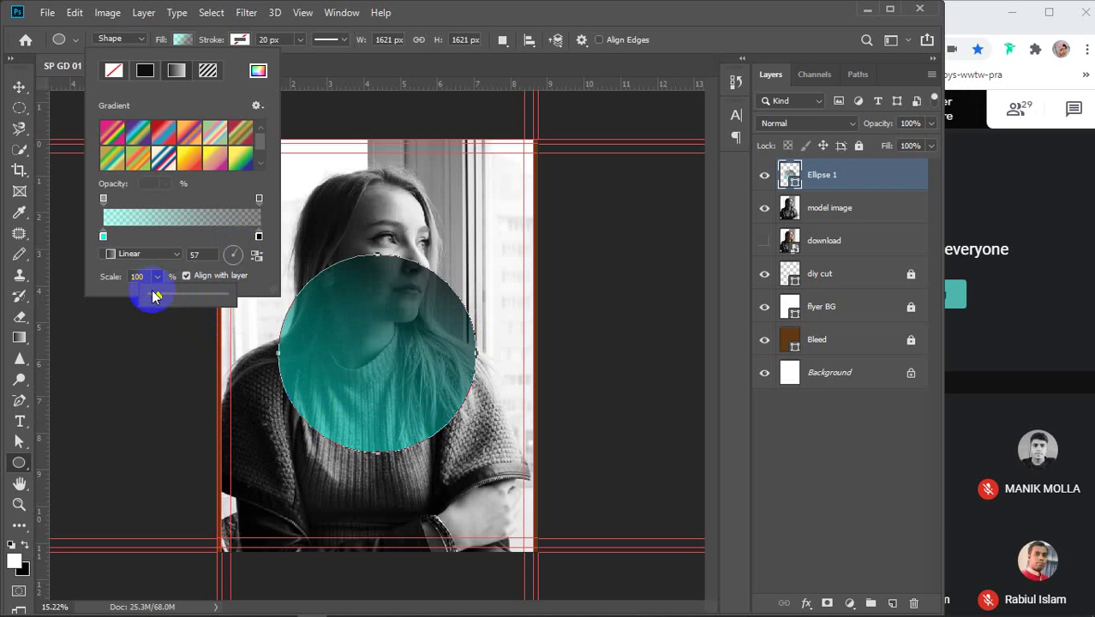
drag(155, 298, 153, 297)
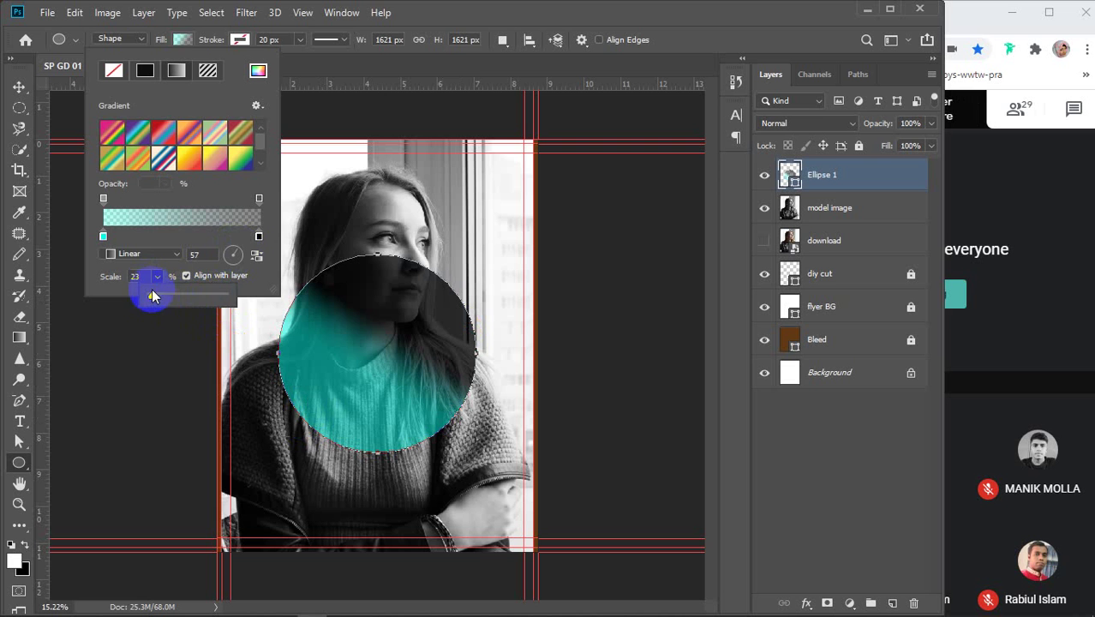
click(143, 277)
scroll(143, 277, up, 20)
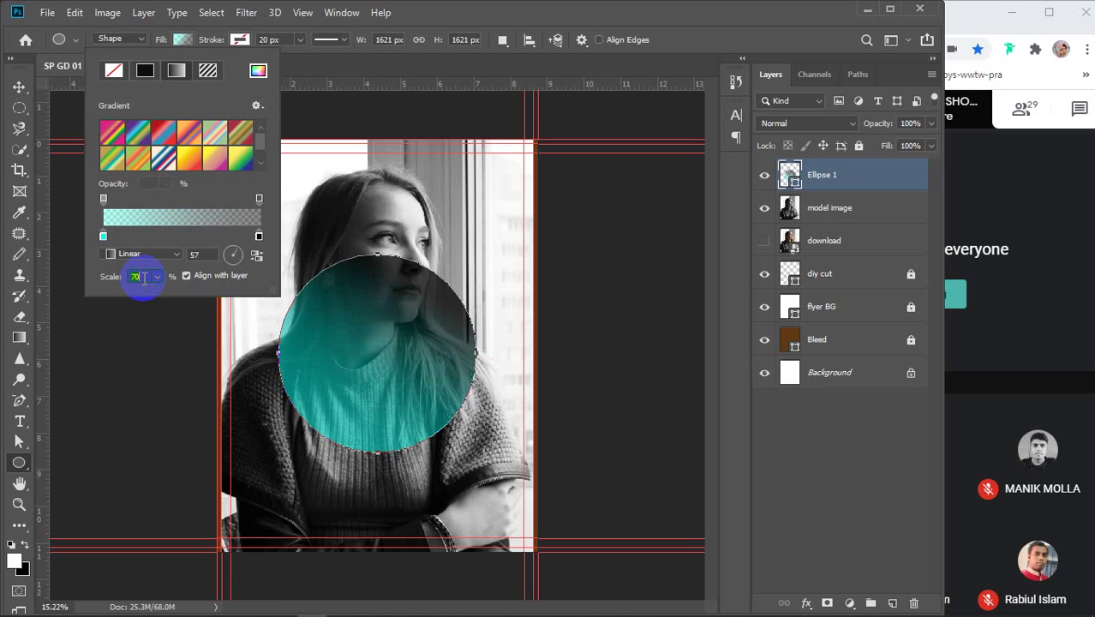
click(162, 219)
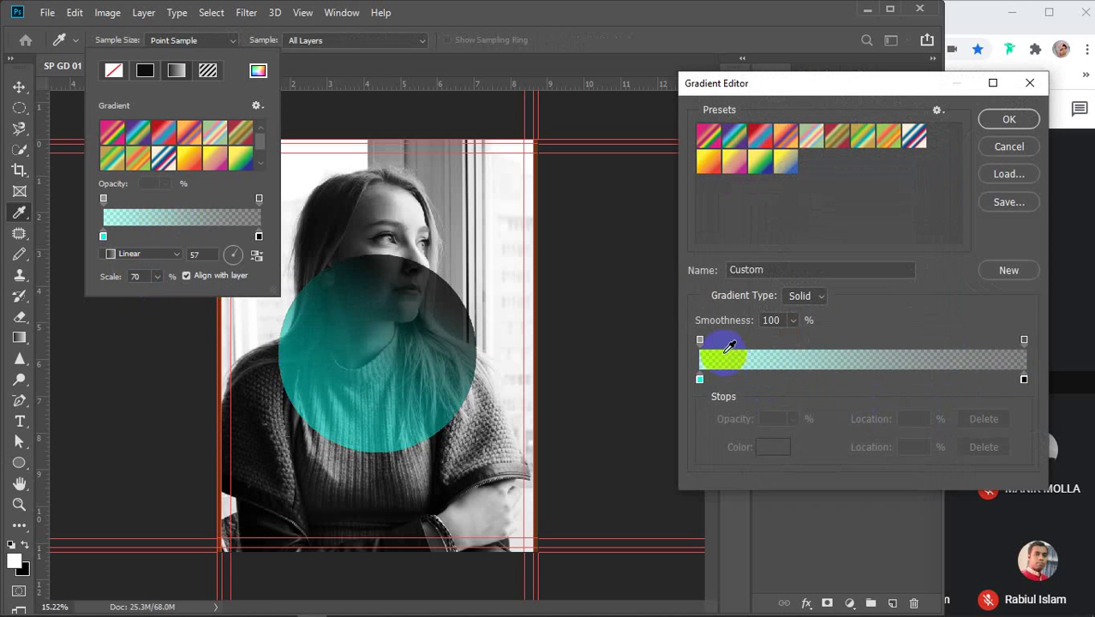
Raise the right opacity stop to 75% and move the black colour stop to 90%.
click(1024, 340)
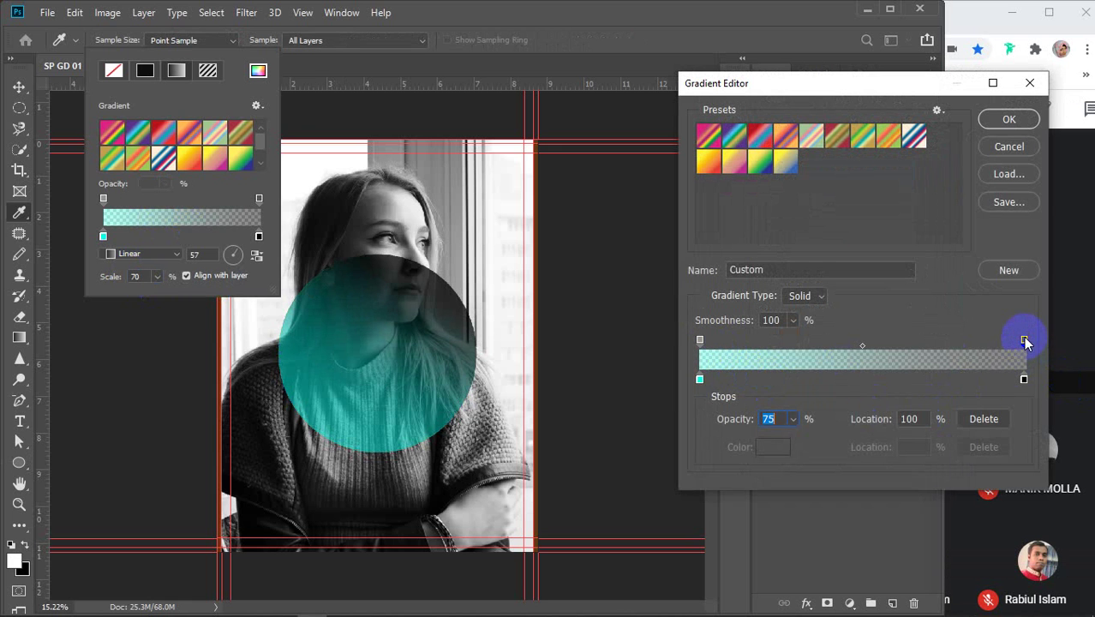
double_click(780, 419)
drag(789, 419, 801, 442)
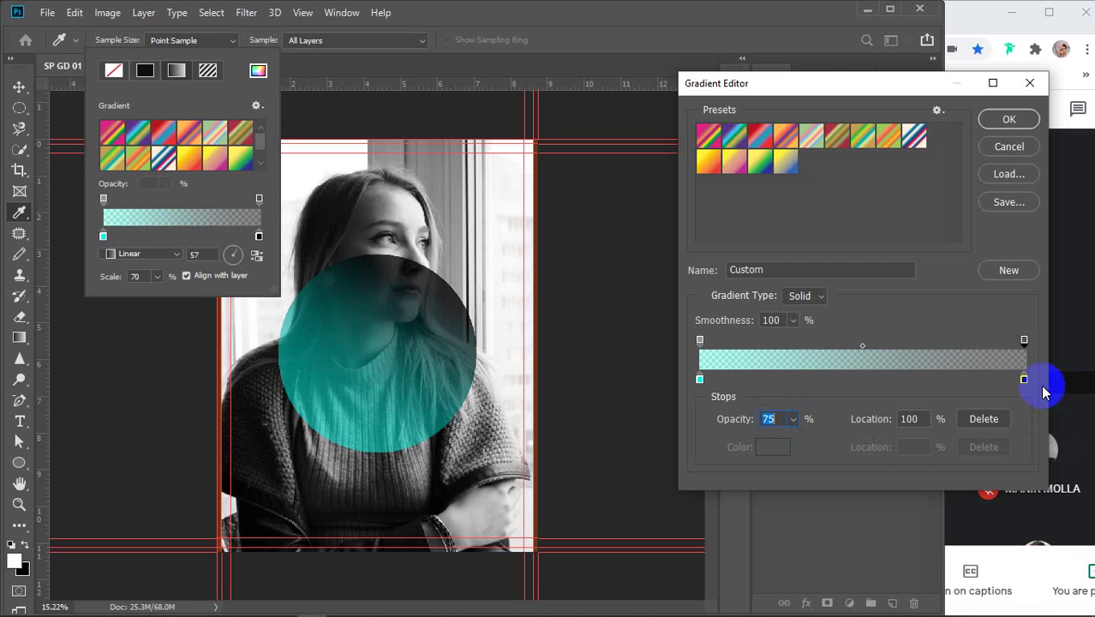
drag(1024, 379, 992, 387)
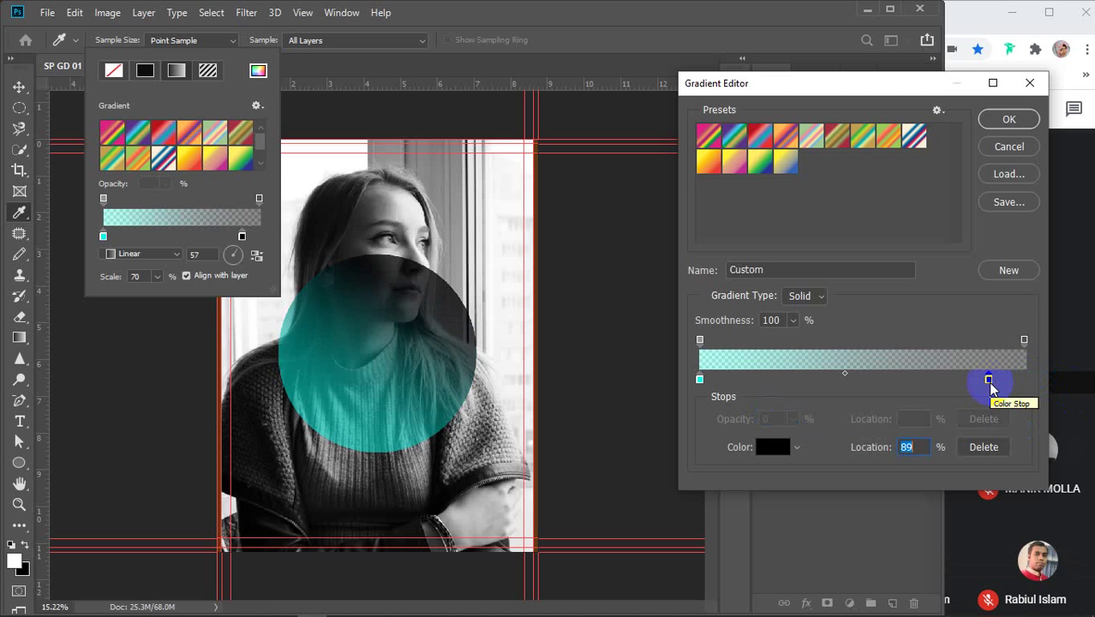
key(Up)
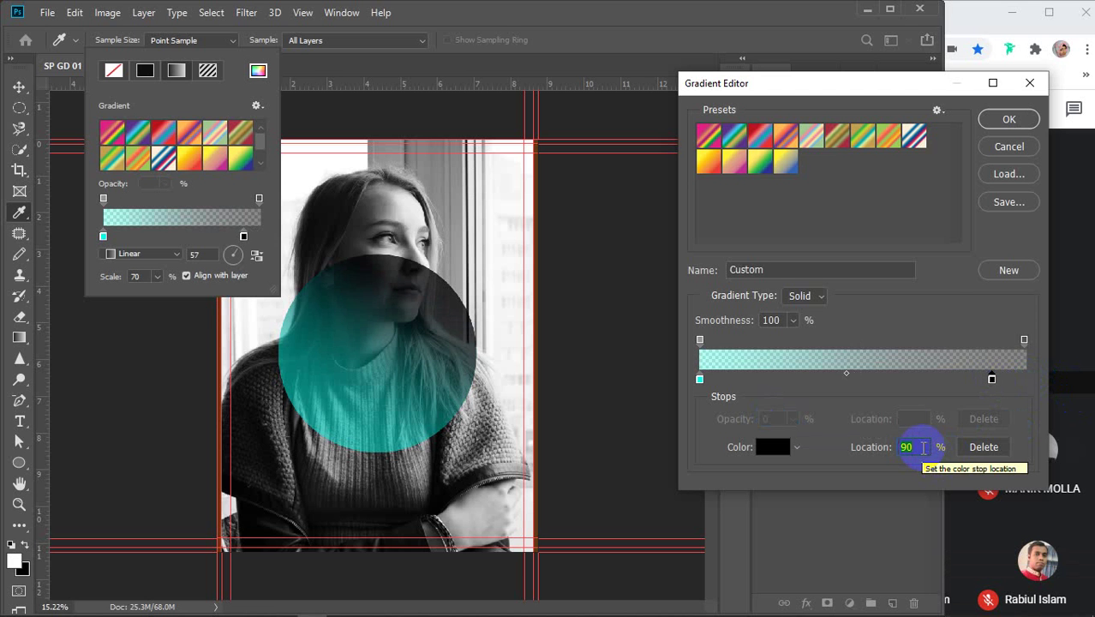
click(1000, 121)
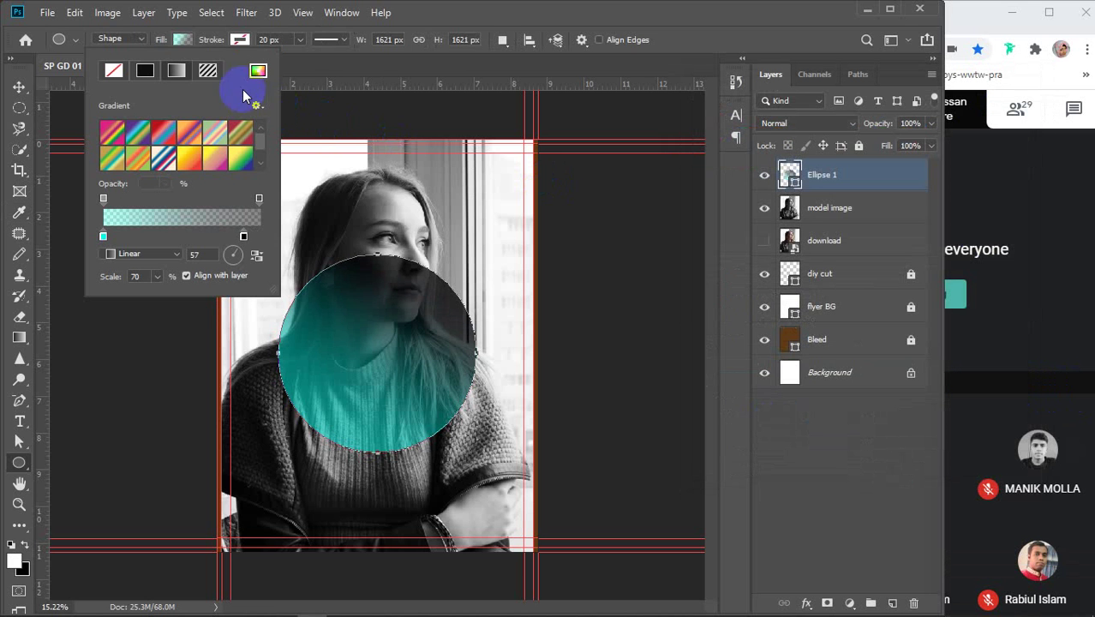
Deselect the circle layer and switch the Pen Tool to Shape mode.
click(180, 41)
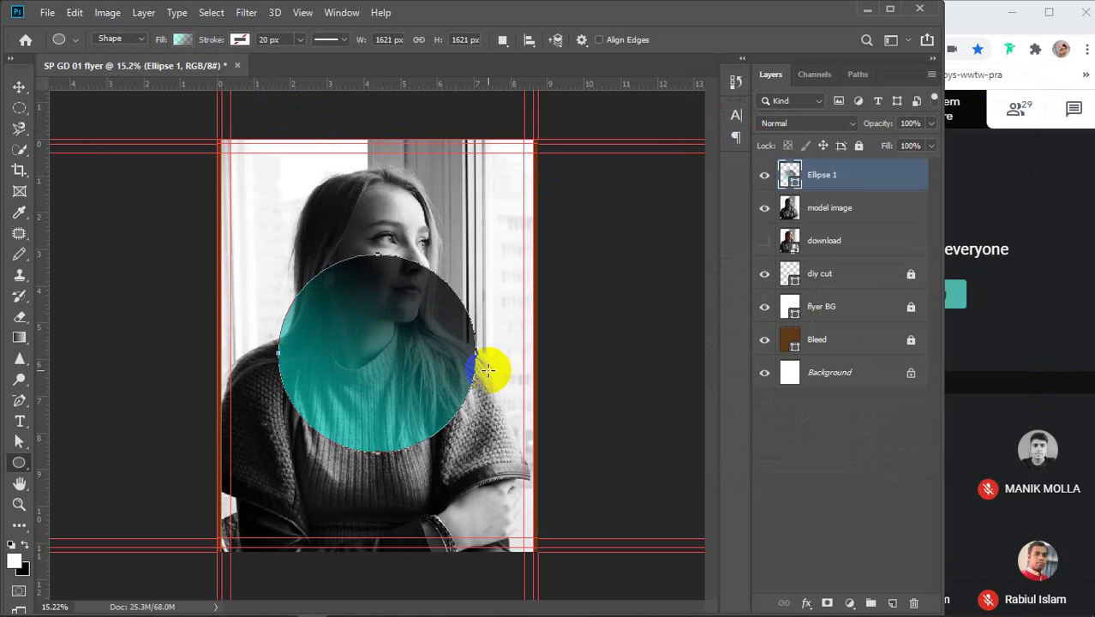
click(848, 178)
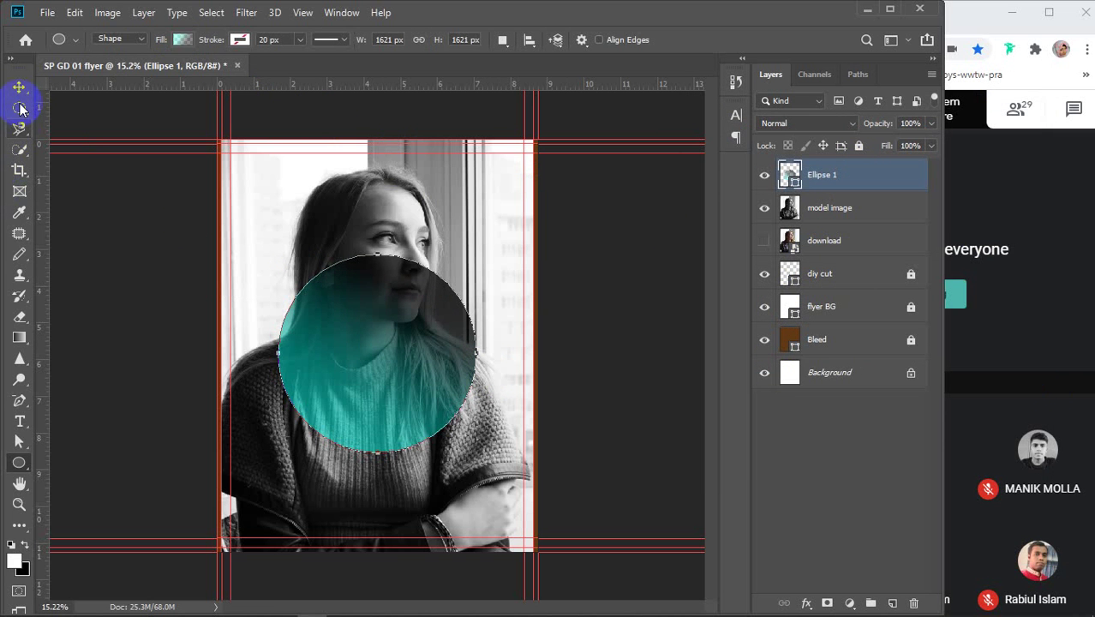
click(843, 531)
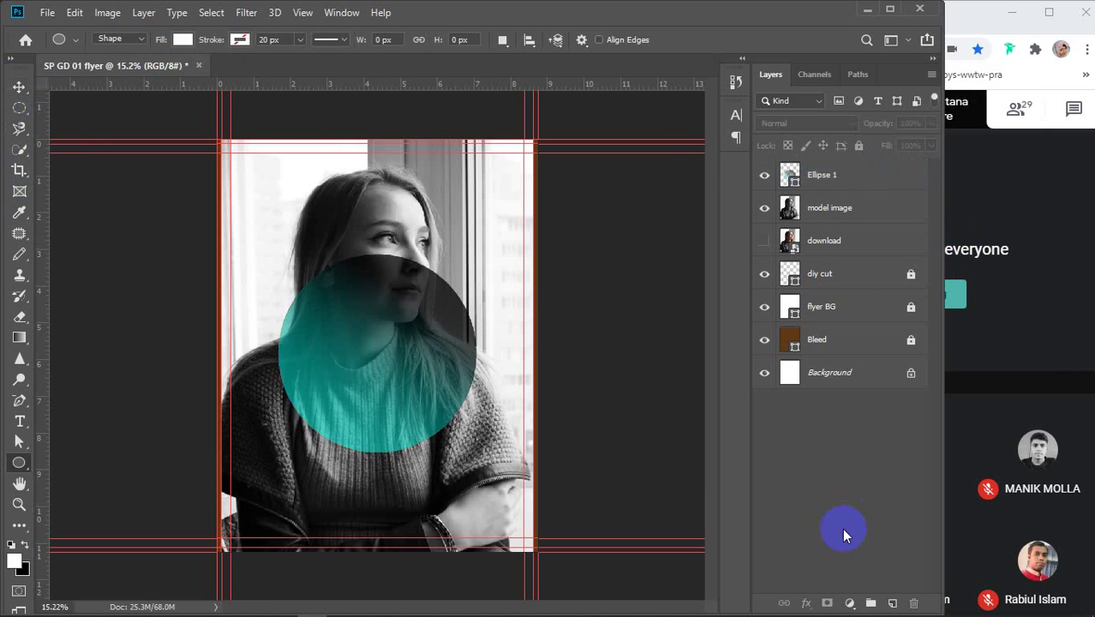
click(19, 400)
click(103, 400)
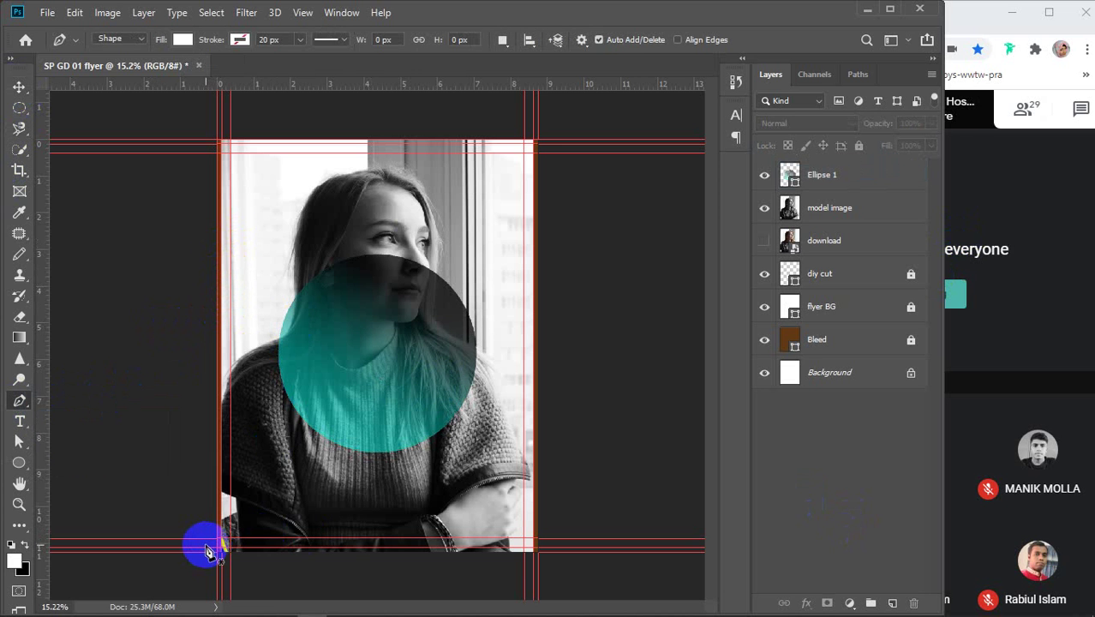
scroll(225, 552, up, 2)
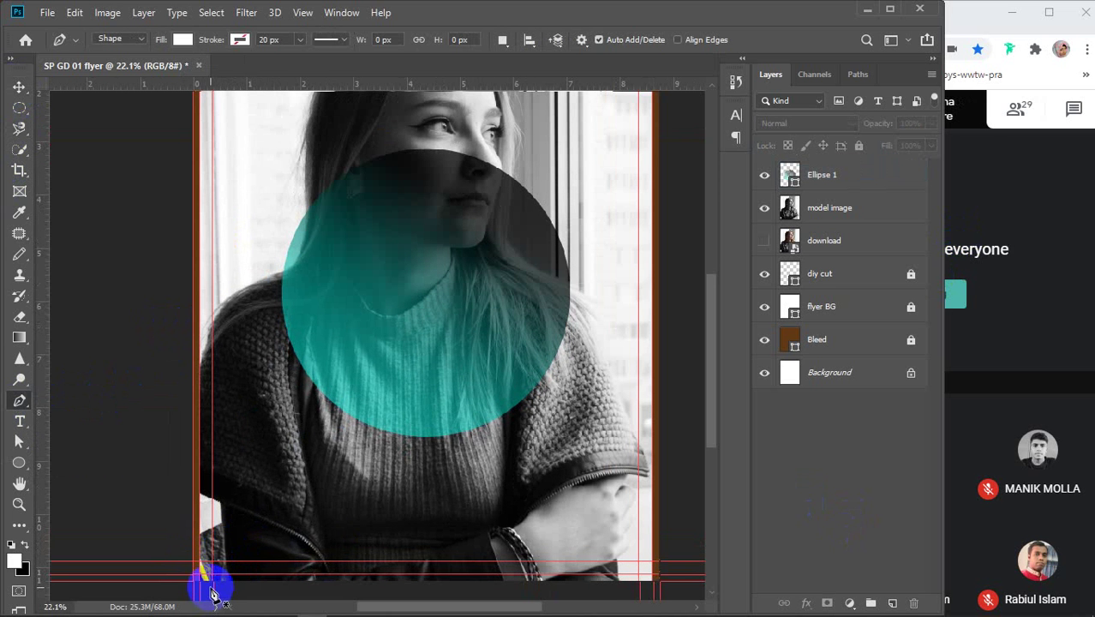
Start the arch at the bottom-left corner, with a left-edge anchor and a curved anchor above the head.
click(203, 581)
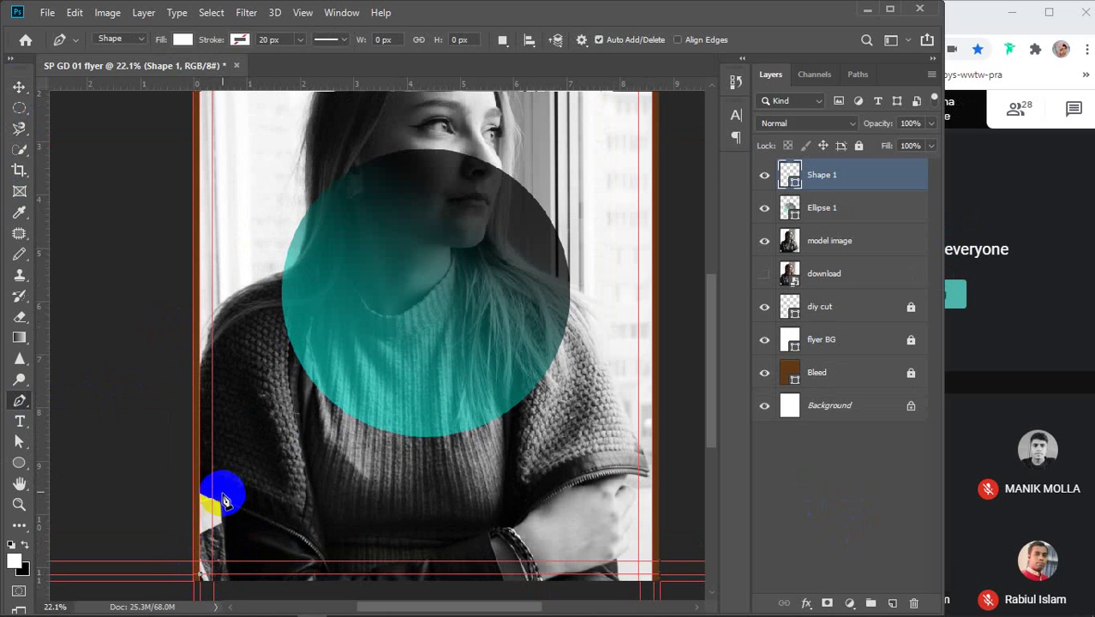
scroll(252, 284, down, 2)
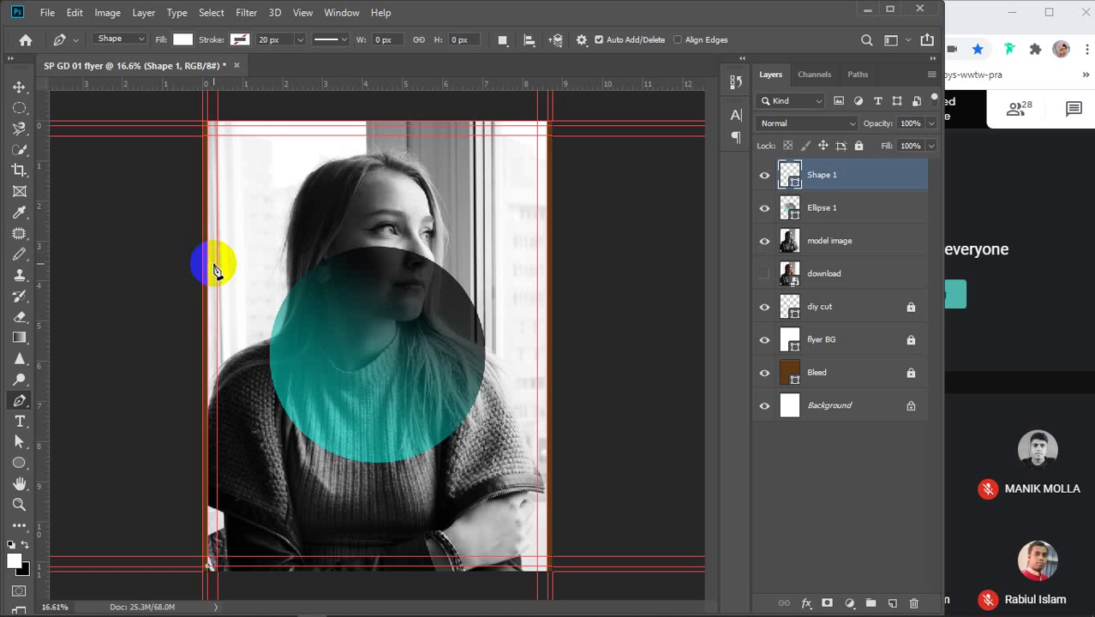
click(210, 268)
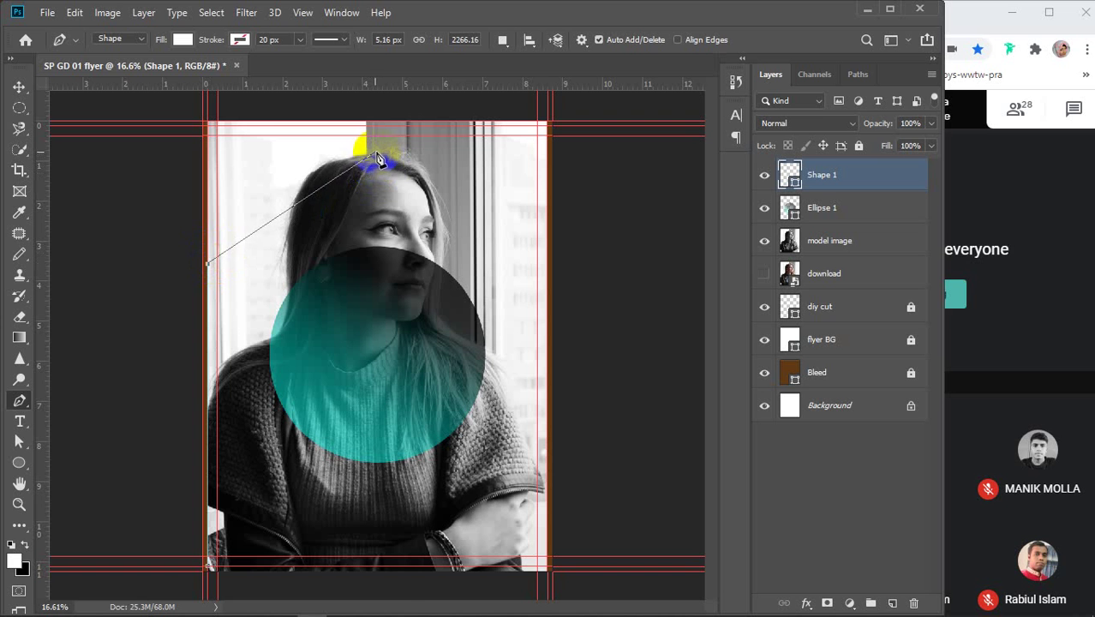
drag(374, 156, 506, 138)
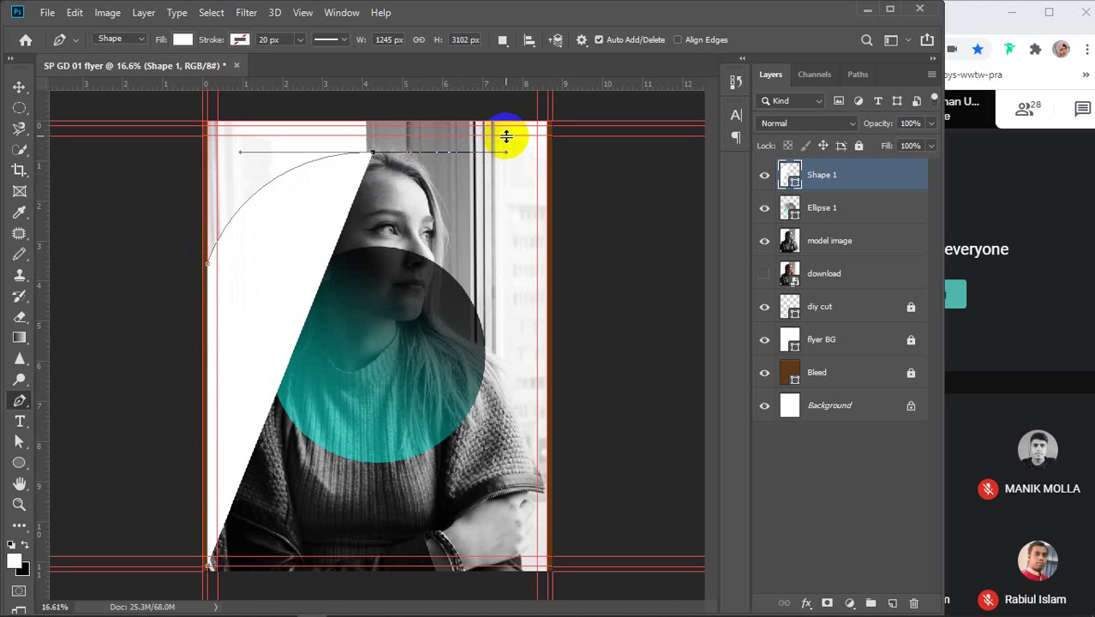
key(ctrl+z)
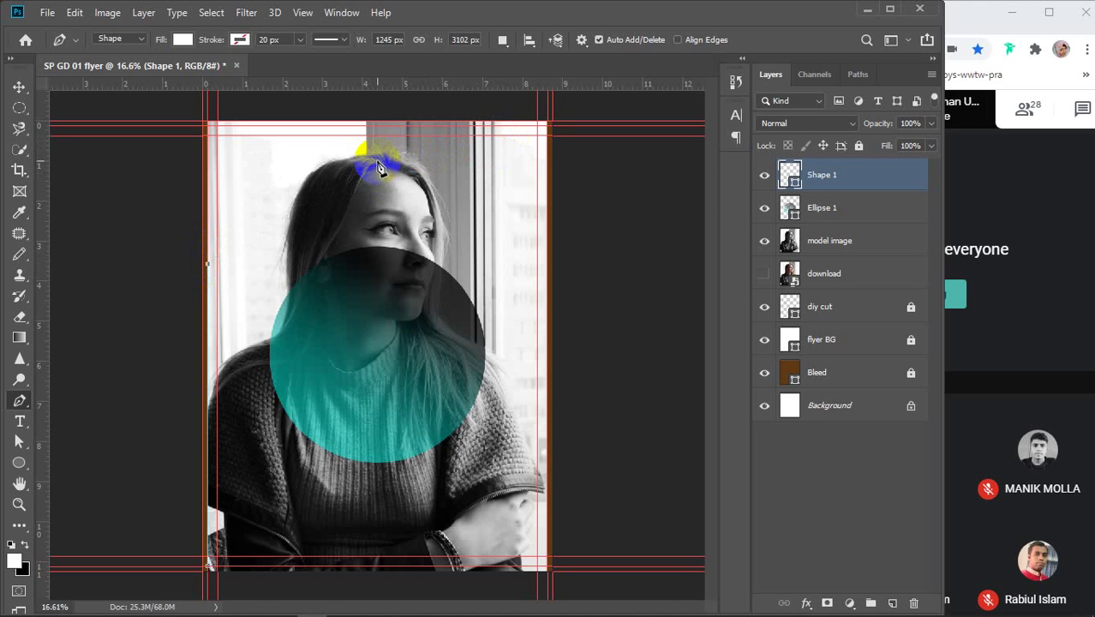
drag(378, 163, 496, 161)
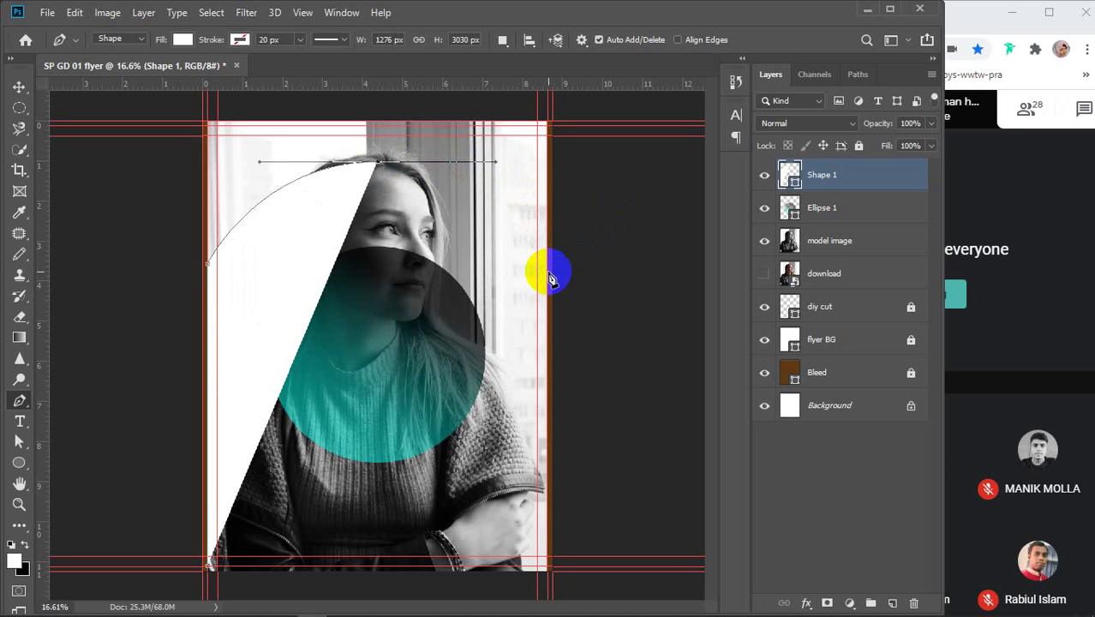
Add a guide level with the left anchor, place the matching right anchor, and close the arch at the bottom corners.
drag(342, 84, 335, 262)
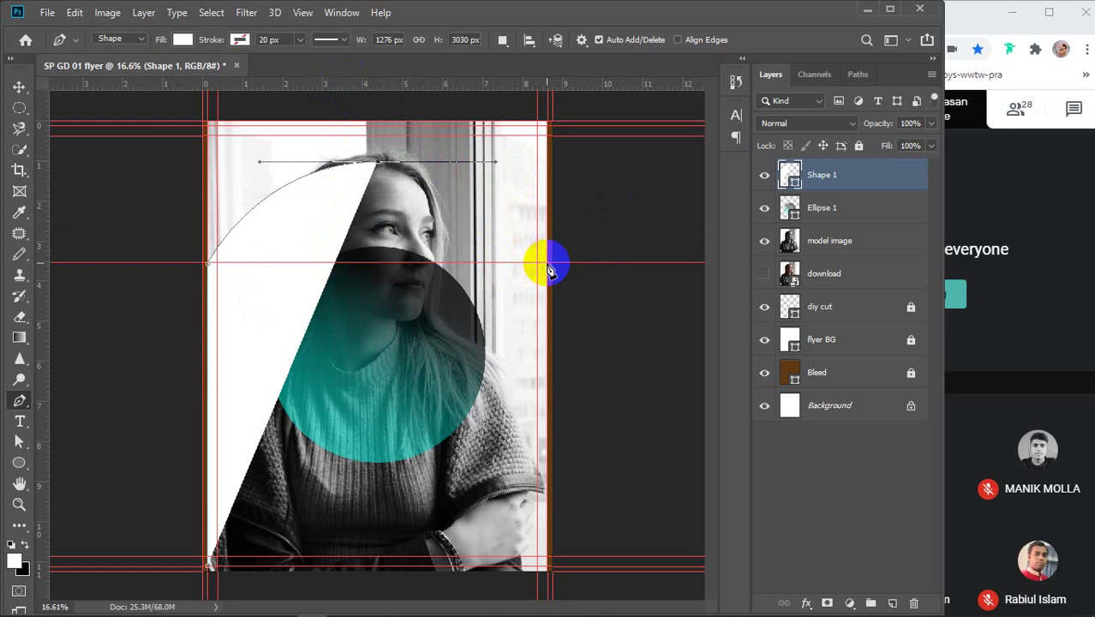
click(547, 264)
click(548, 264)
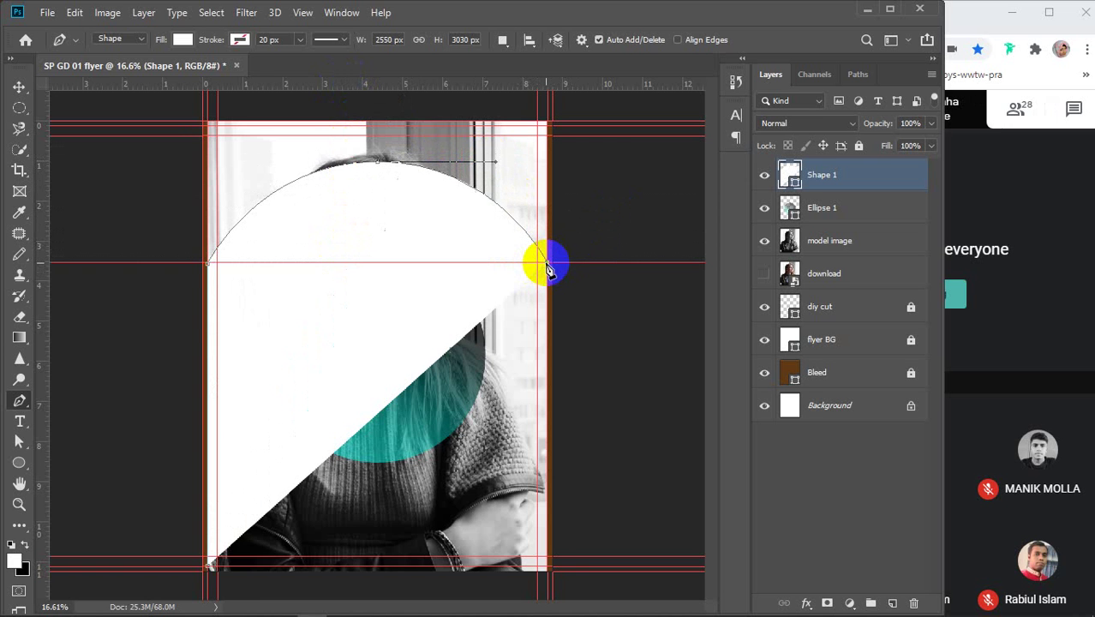
click(547, 566)
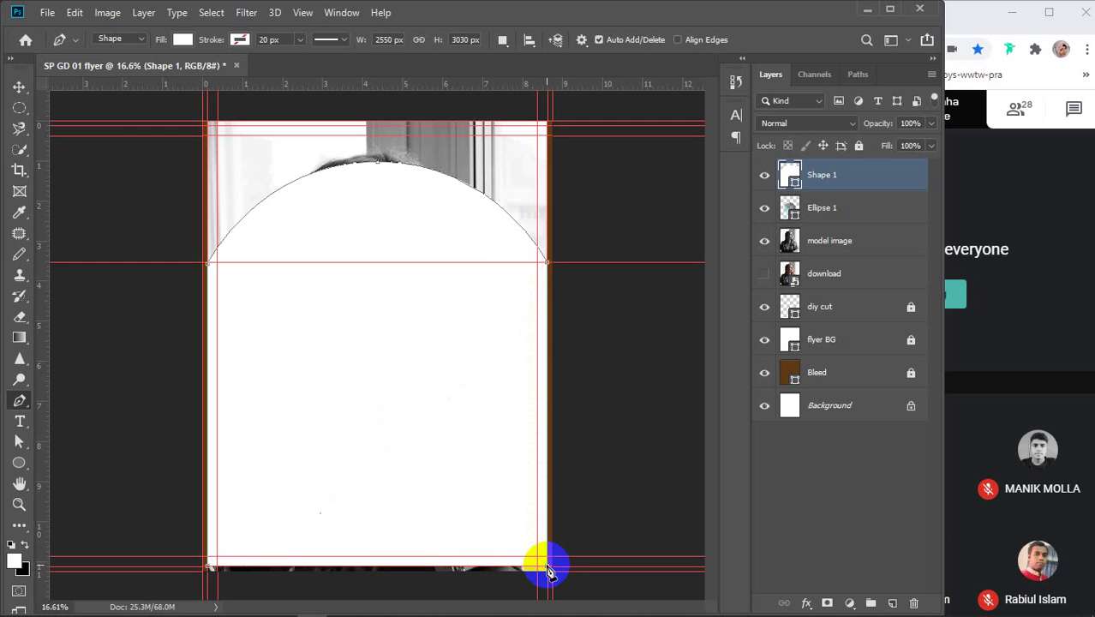
click(209, 567)
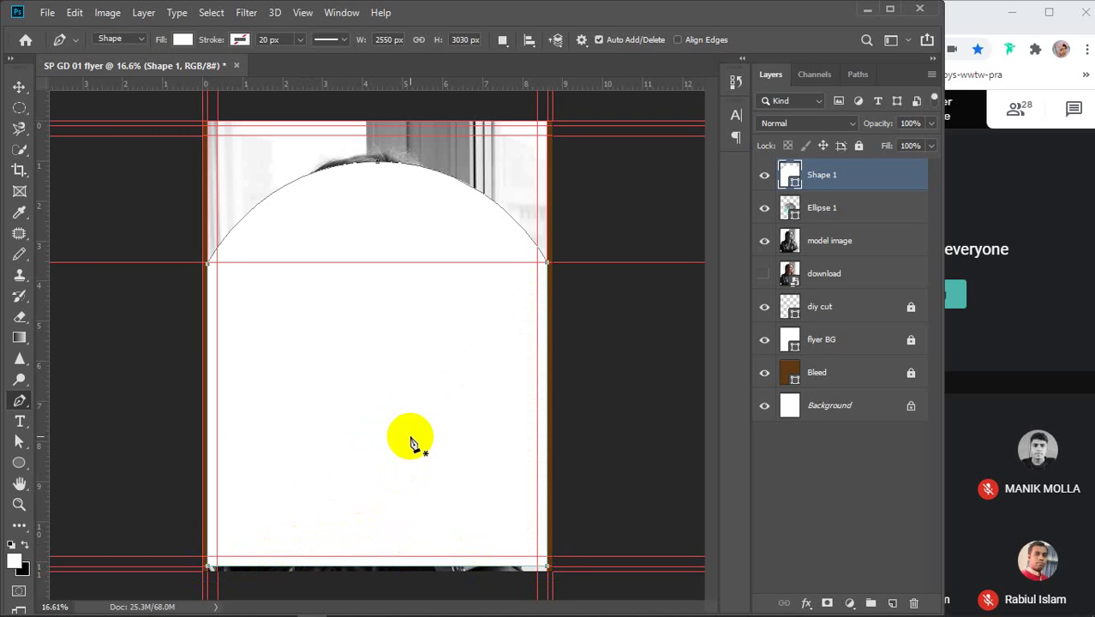
key(v)
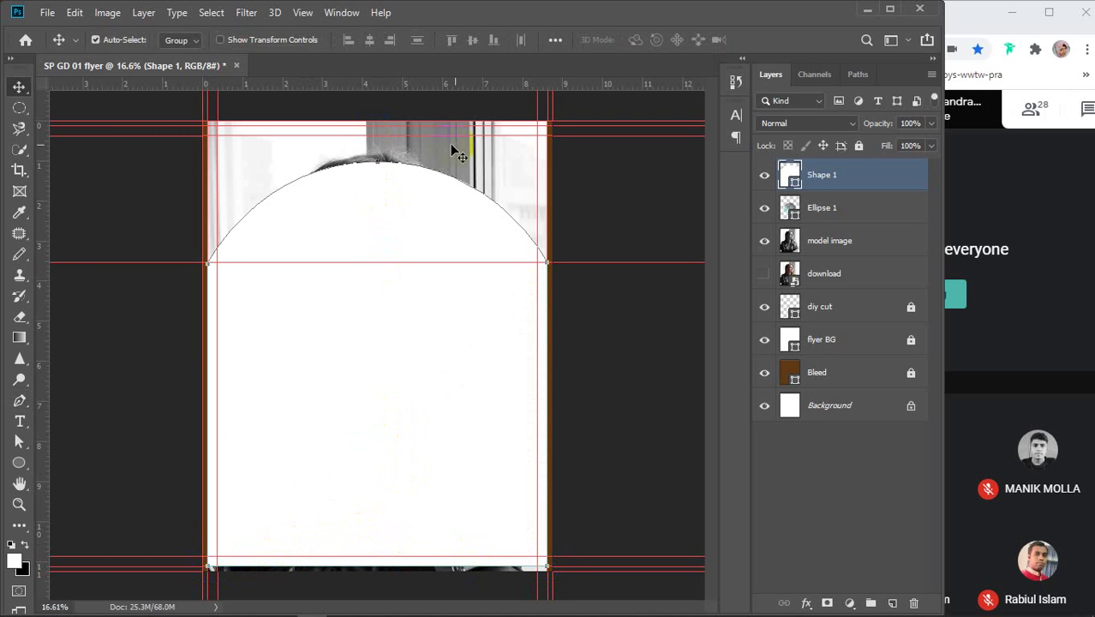
scroll(455, 143, up, 6)
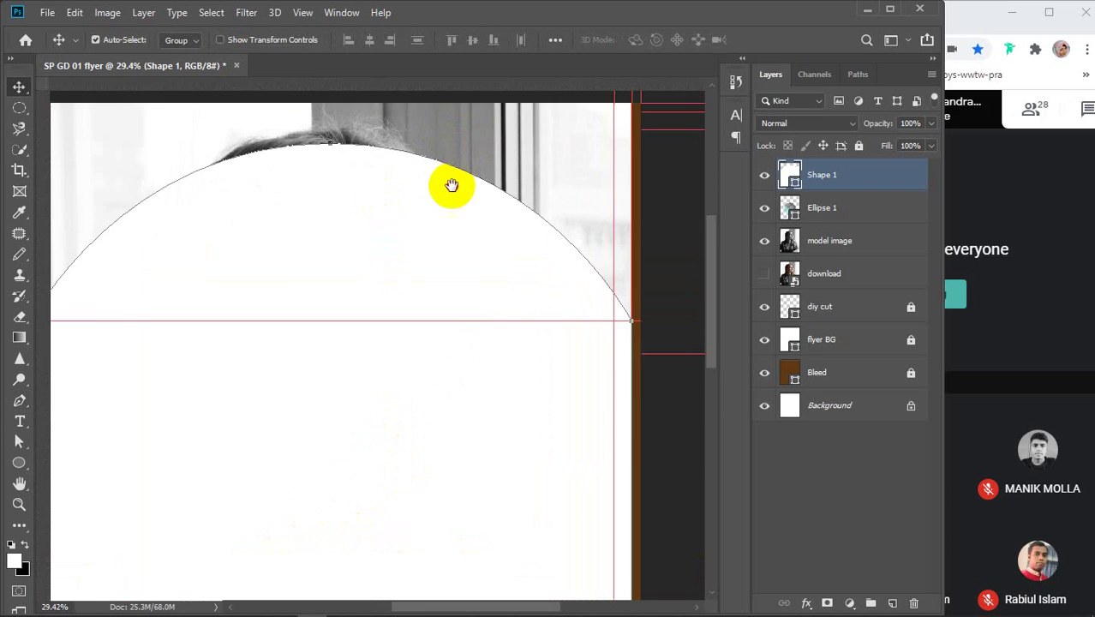
scroll(655, 300, up, 2)
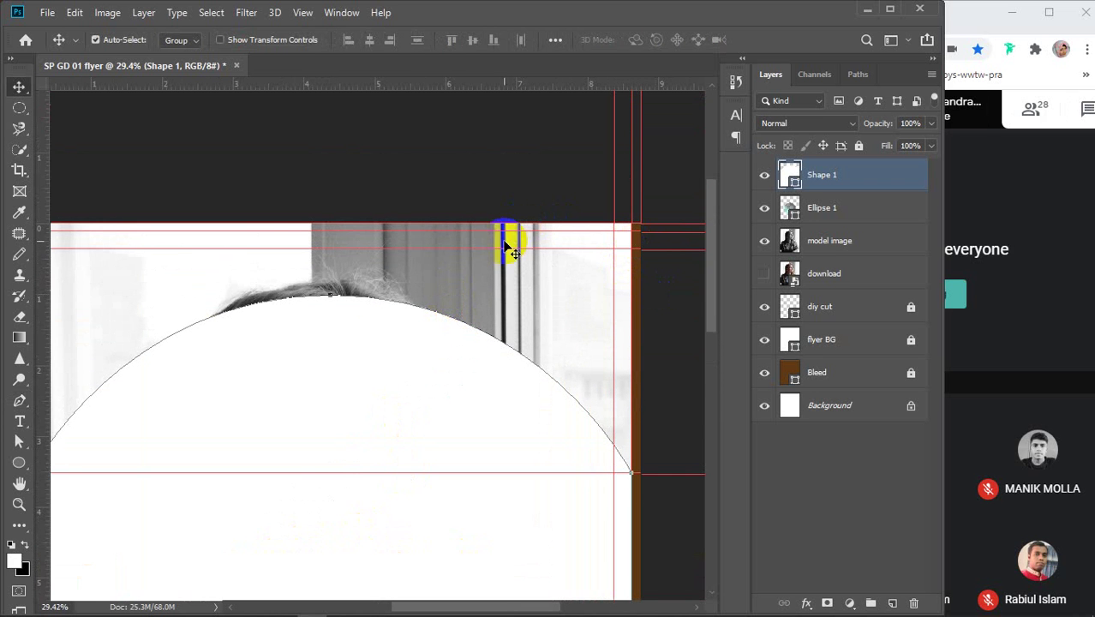
scroll(482, 232, down, 5)
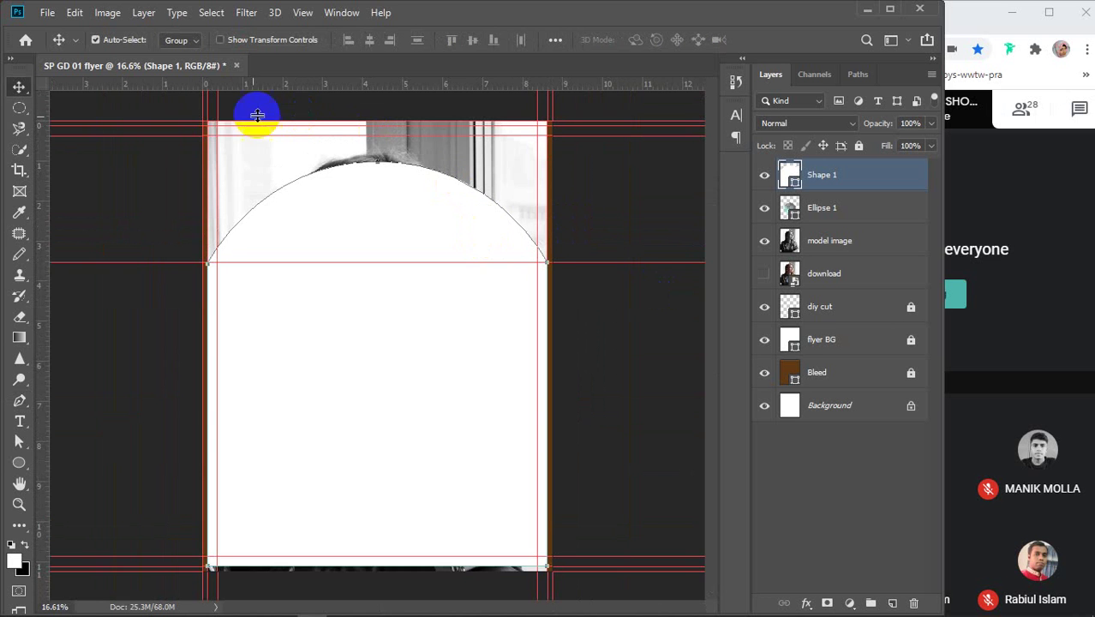
scroll(377, 122, up, 1)
scroll(376, 123, up, 6)
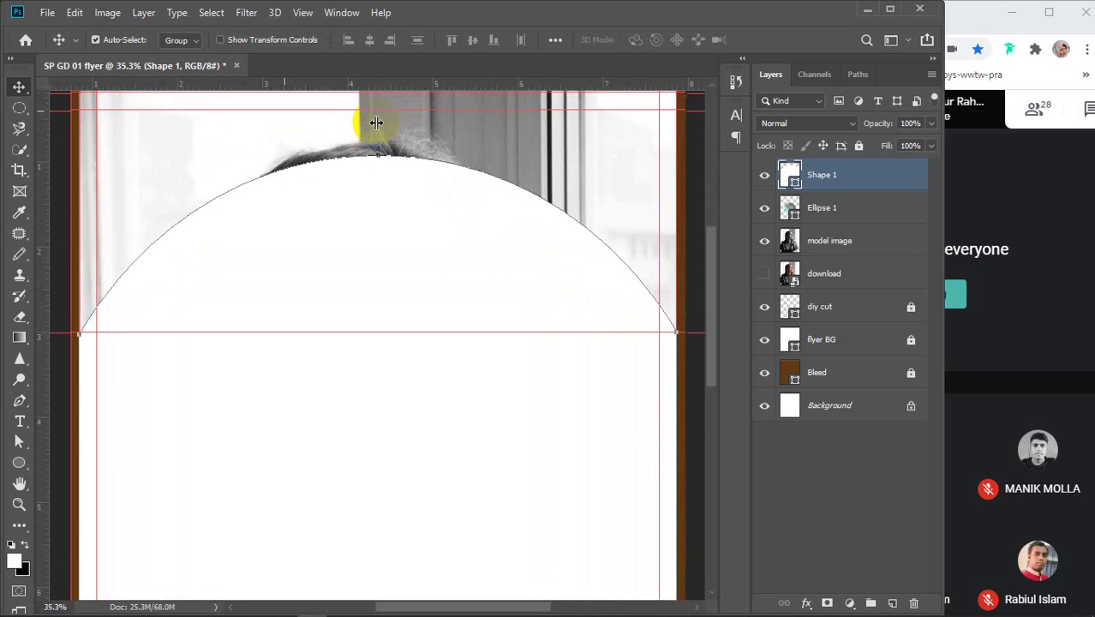
scroll(373, 224, up, 2)
scroll(376, 188, up, 6)
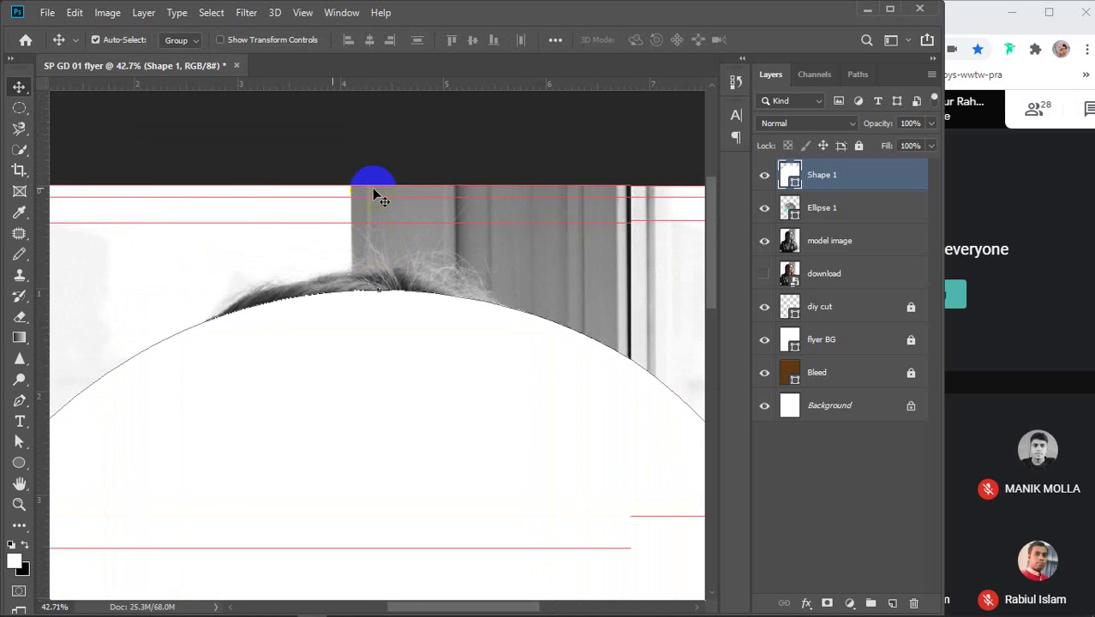
scroll(376, 190, down, 10)
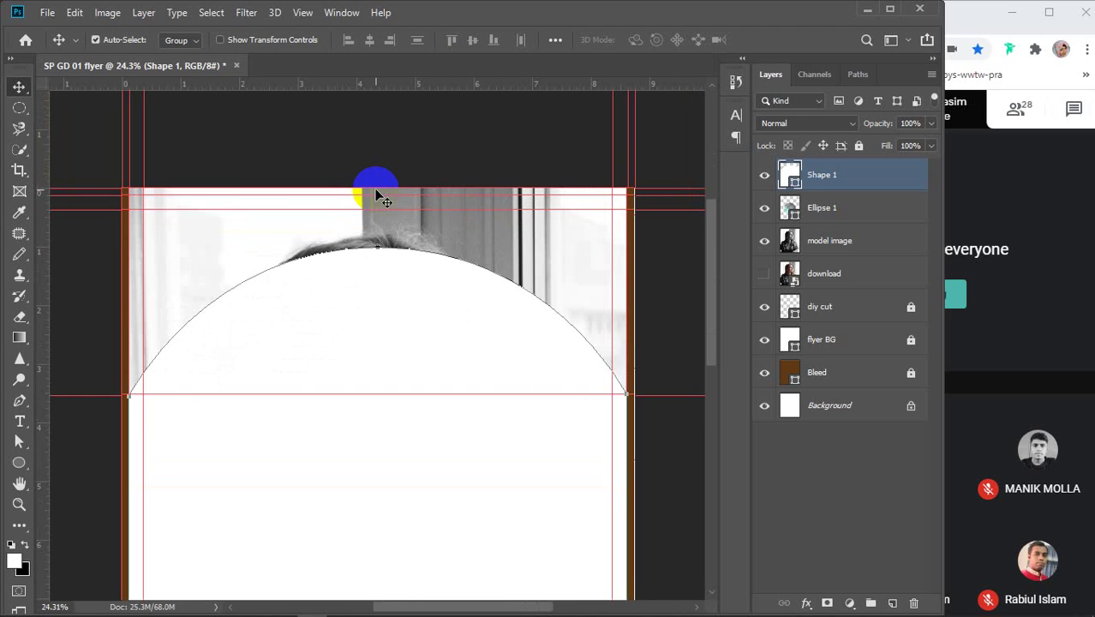
scroll(376, 195, down, 2)
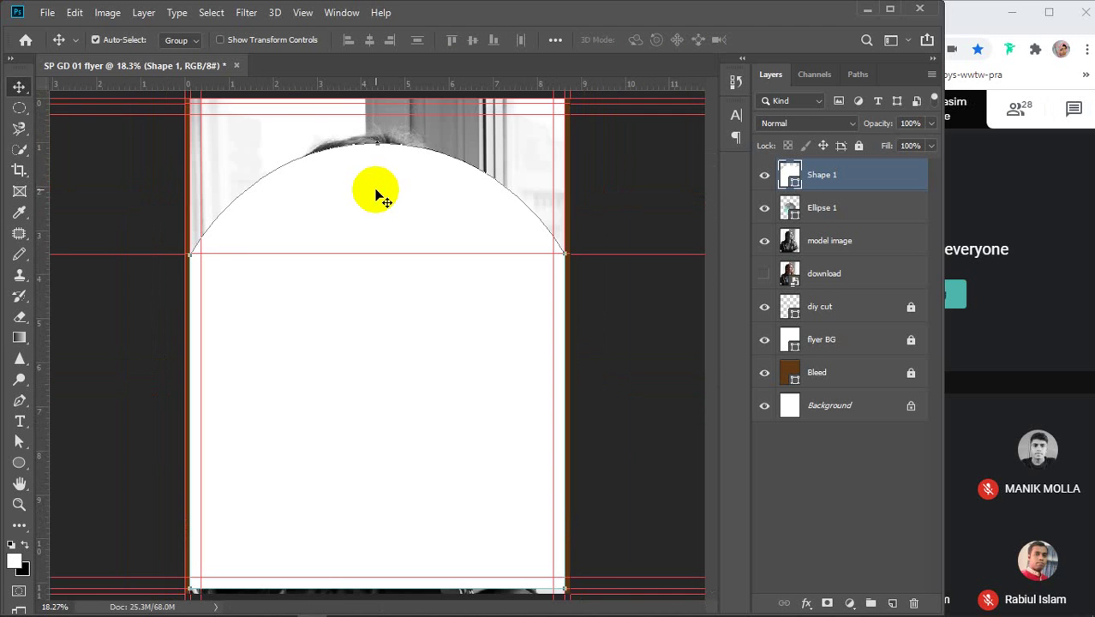
scroll(377, 195, down, 1)
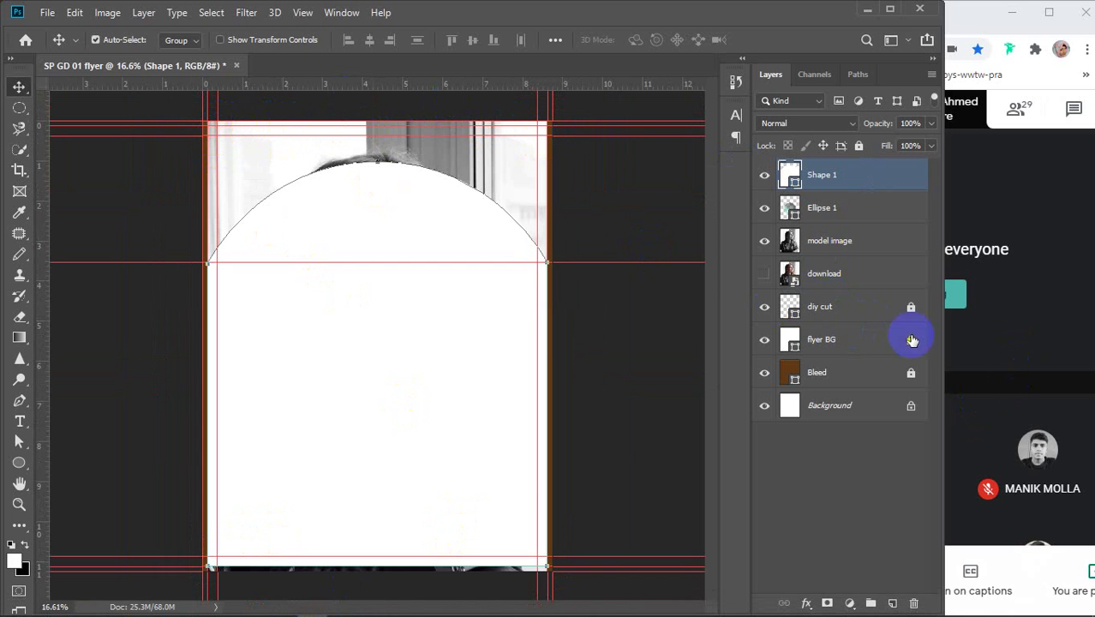
click(832, 308)
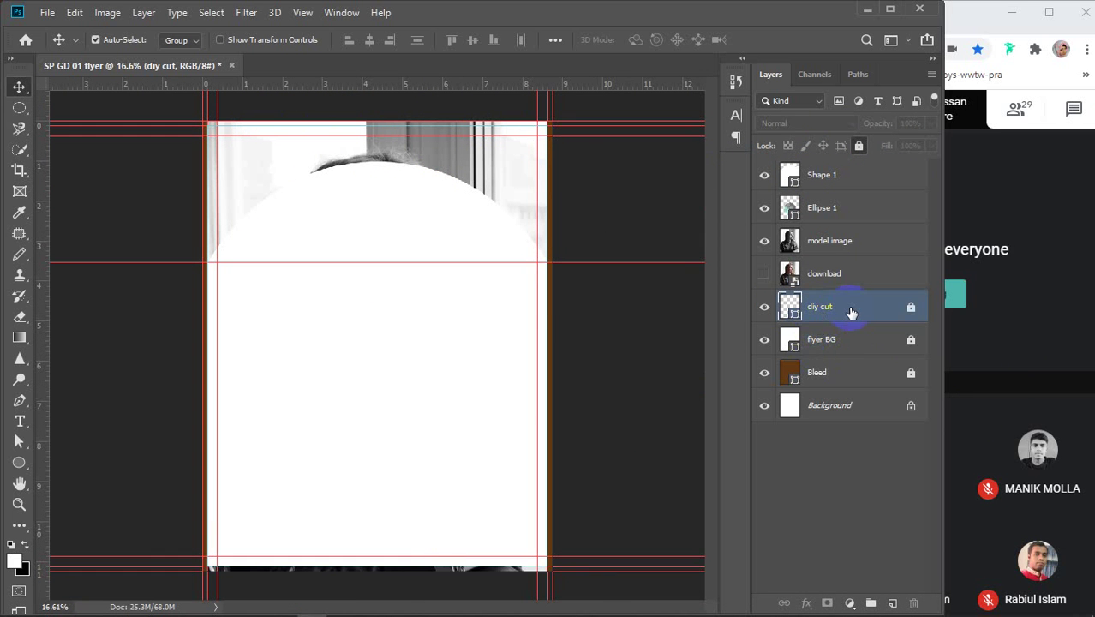
click(842, 180)
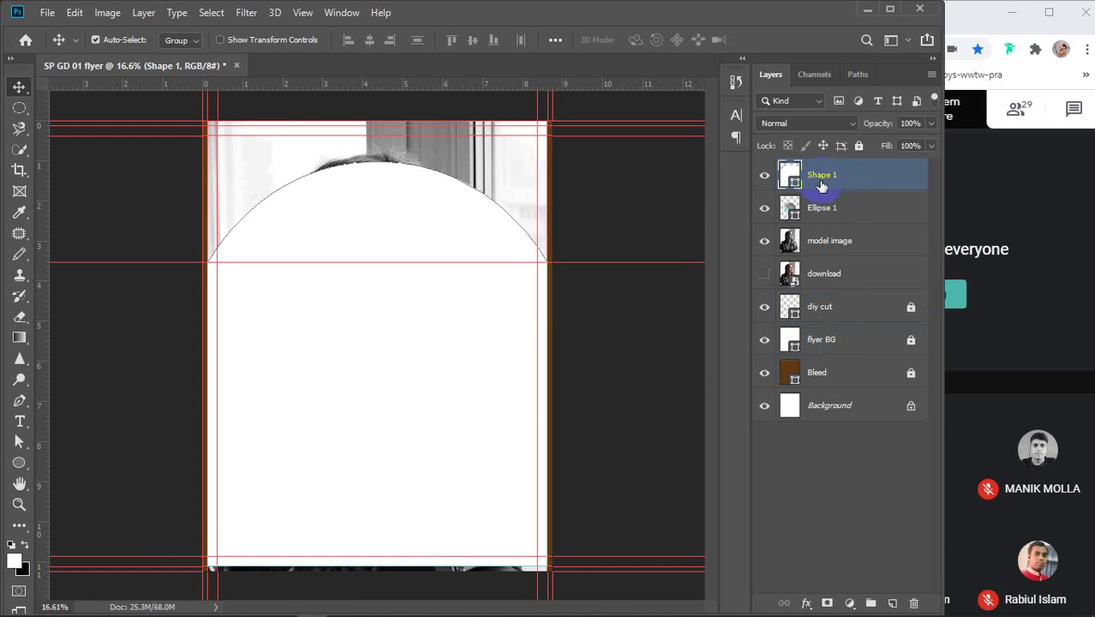
Change Shape 1's fill to Gradient and open the Gradient Editor.
click(18, 463)
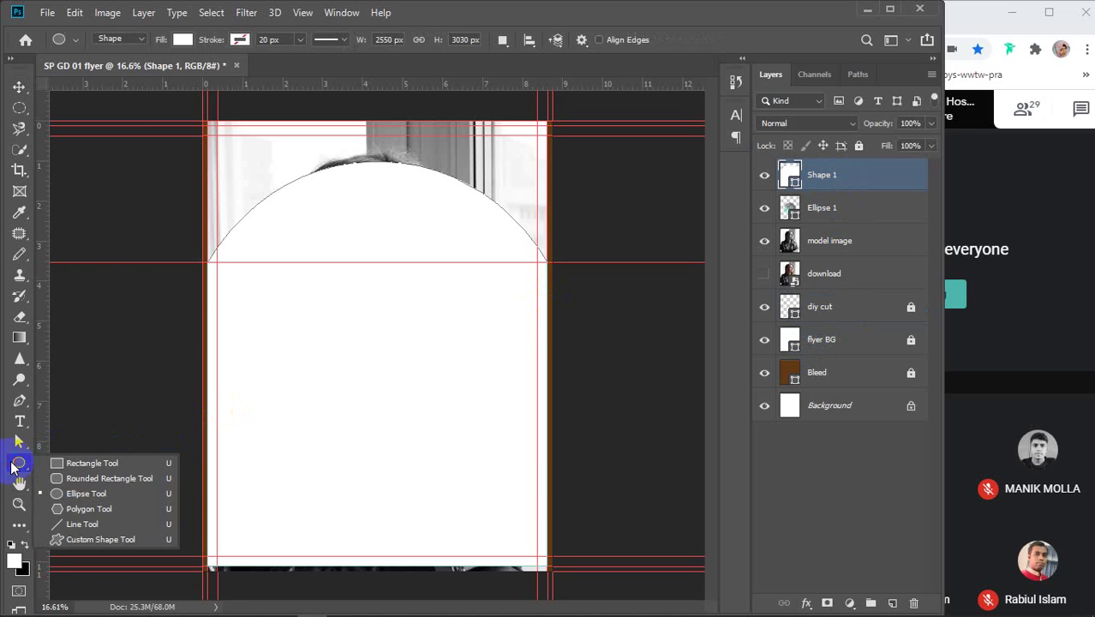
click(183, 41)
click(176, 70)
click(177, 71)
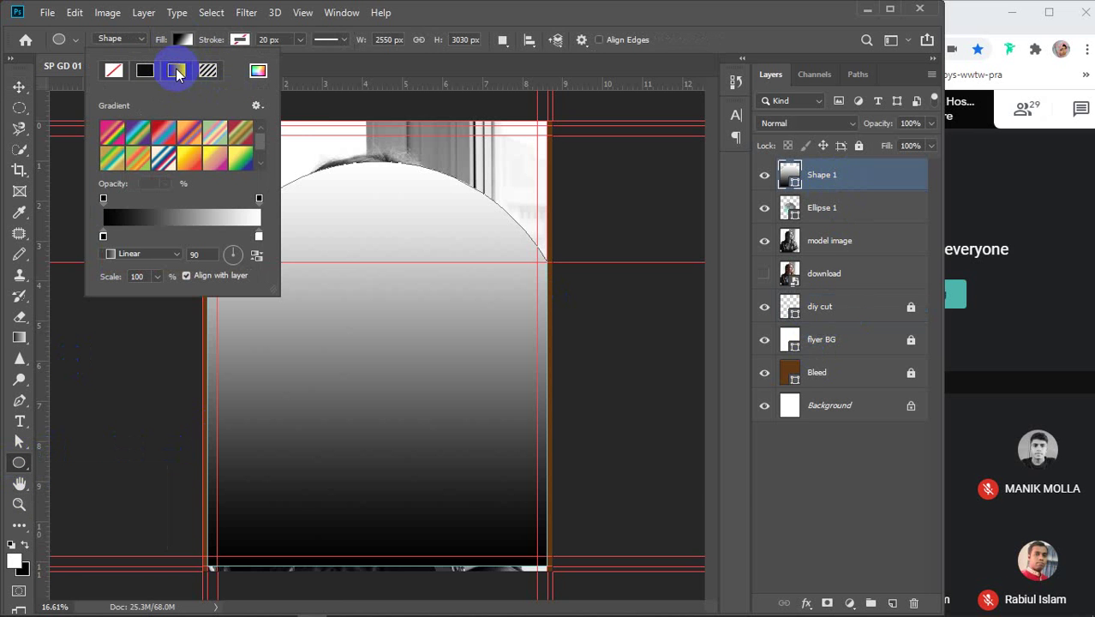
click(169, 225)
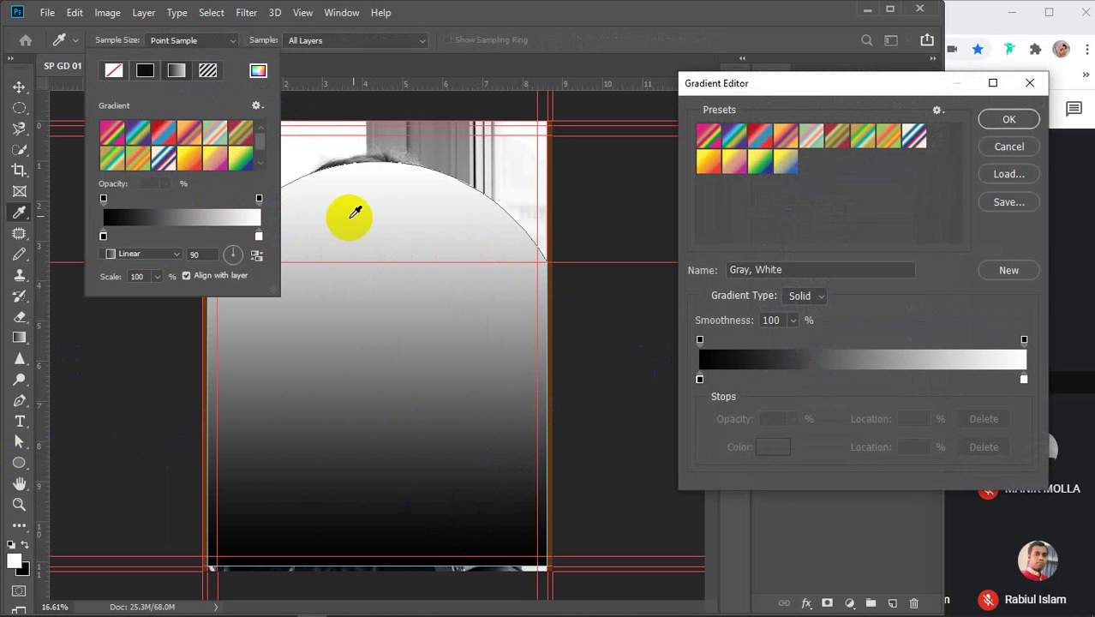
Make the gradient's left colour stop bright cyan and its right colour stop black.
click(699, 379)
click(771, 446)
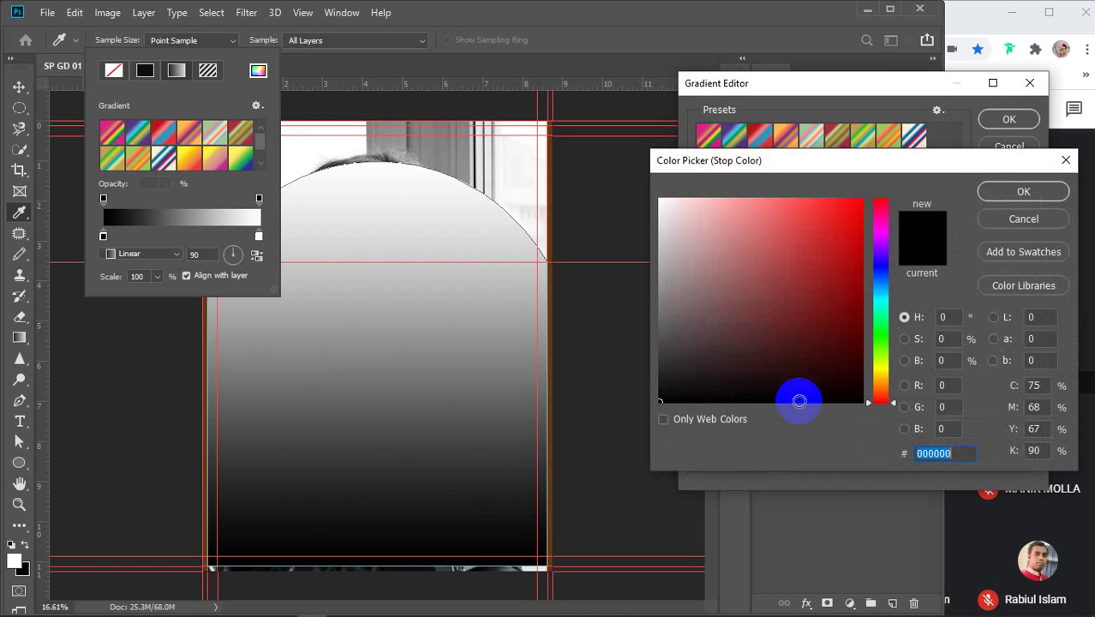
drag(880, 306, 881, 309)
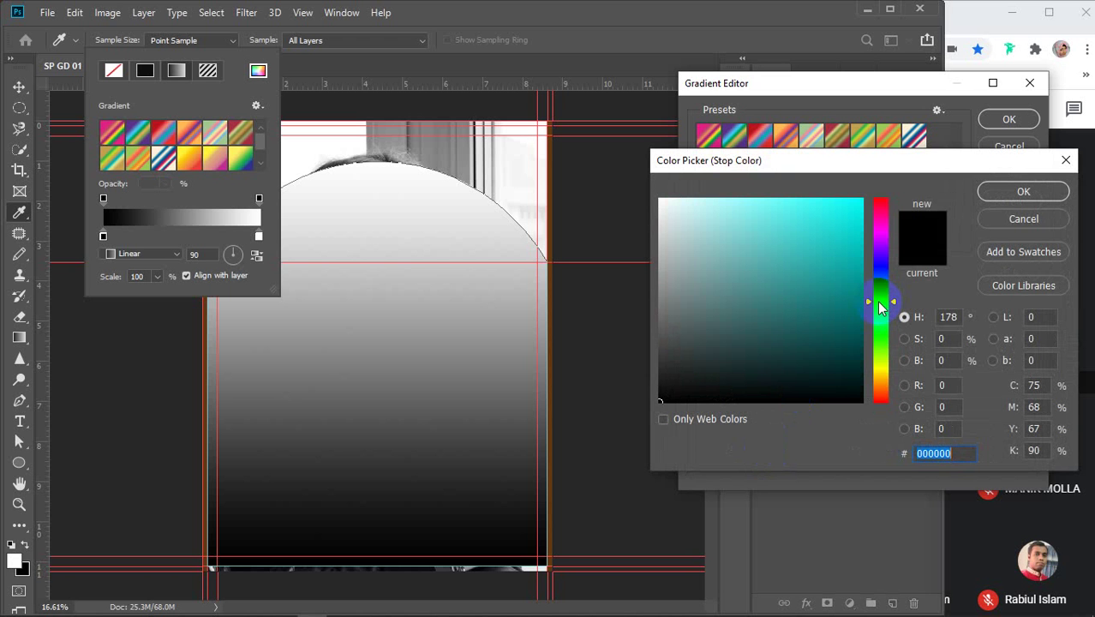
drag(820, 224, 861, 199)
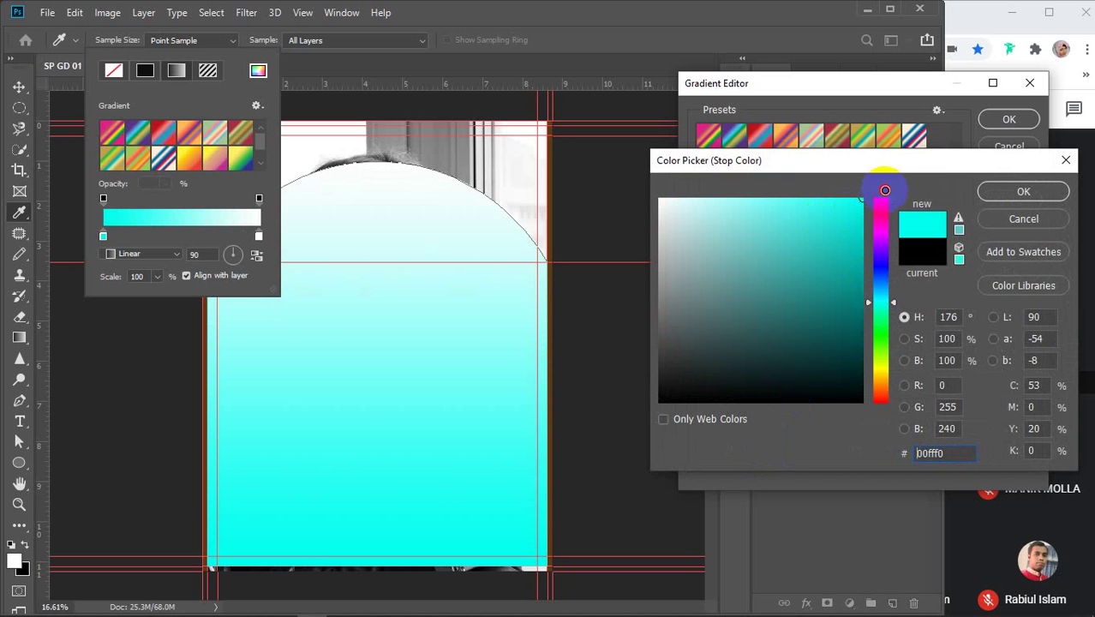
click(1021, 194)
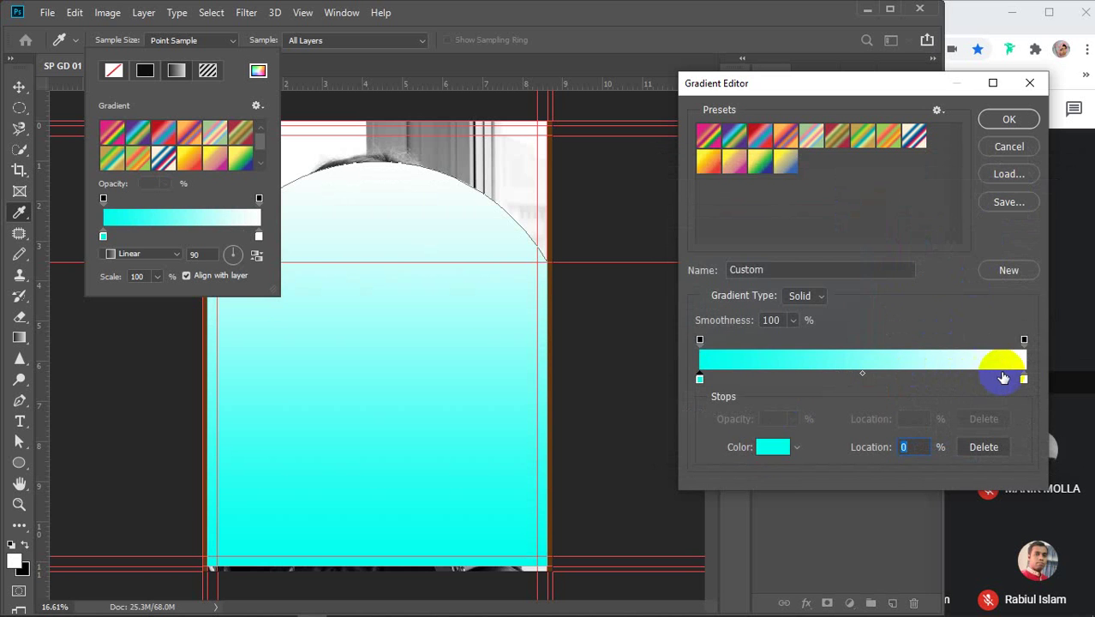
click(1024, 379)
click(775, 447)
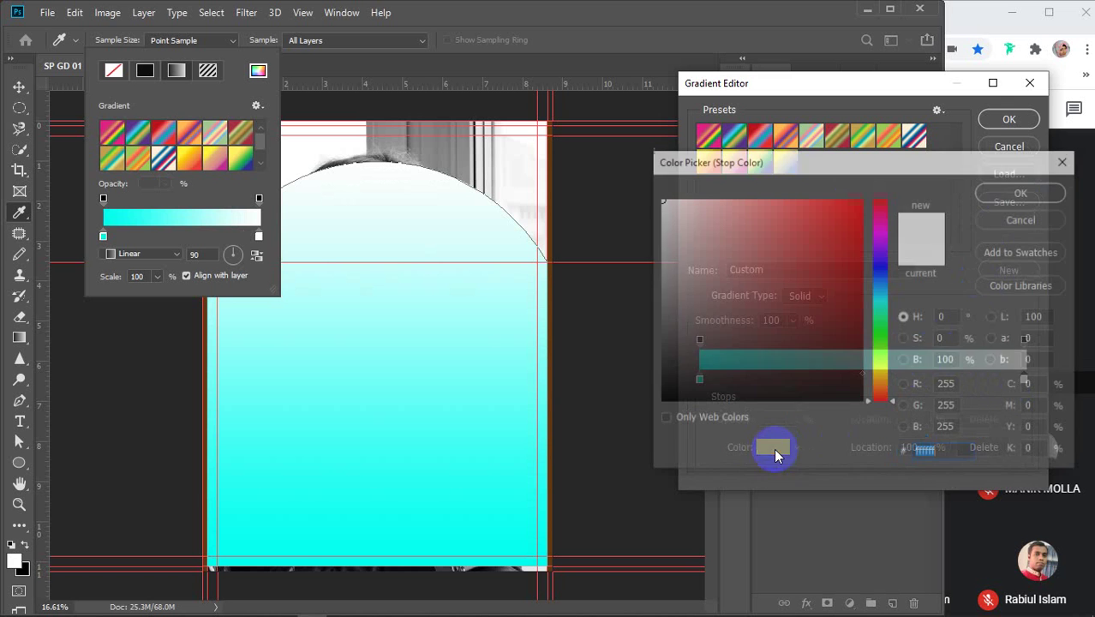
drag(814, 322, 863, 440)
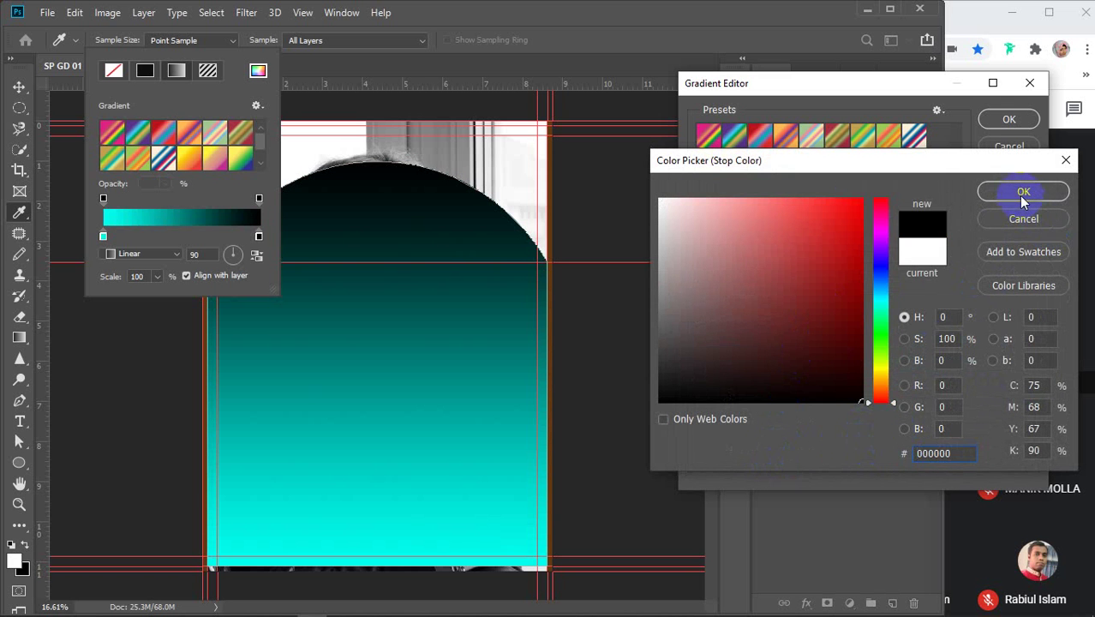
click(1023, 192)
Set the opacity stops to 50% and 75%, move the black stop to 90%, and apply.
click(699, 341)
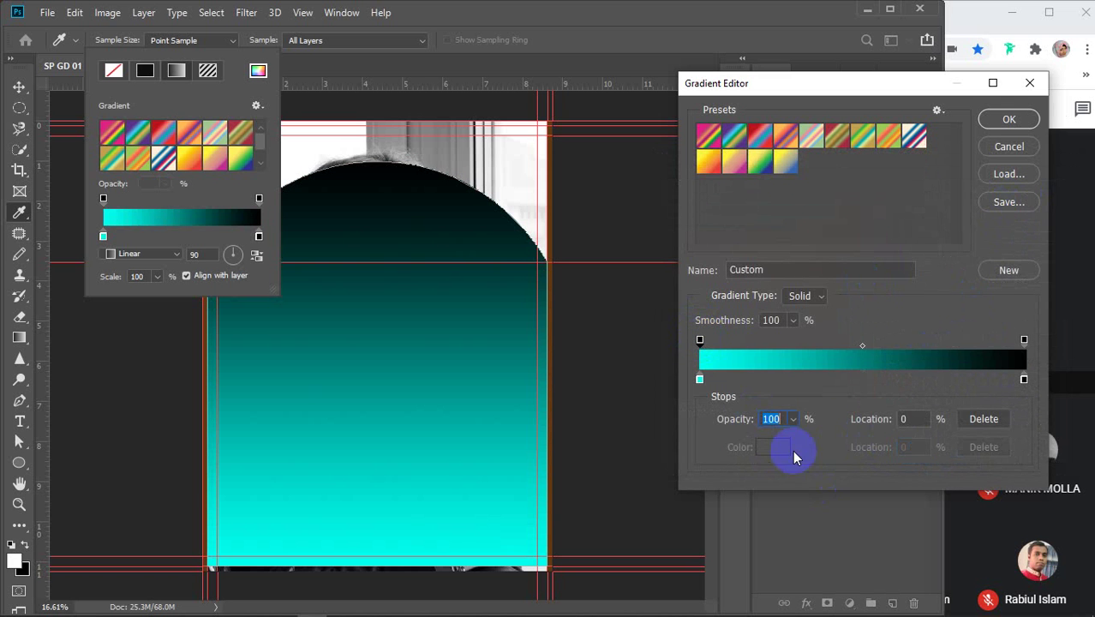
text(50)
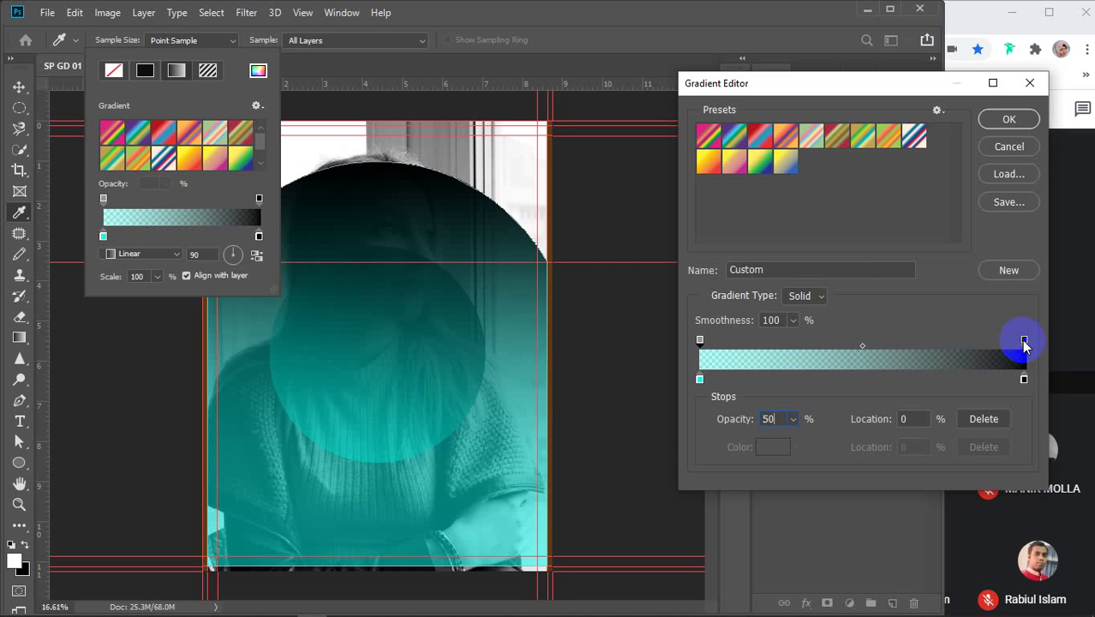
click(1023, 343)
text(8)
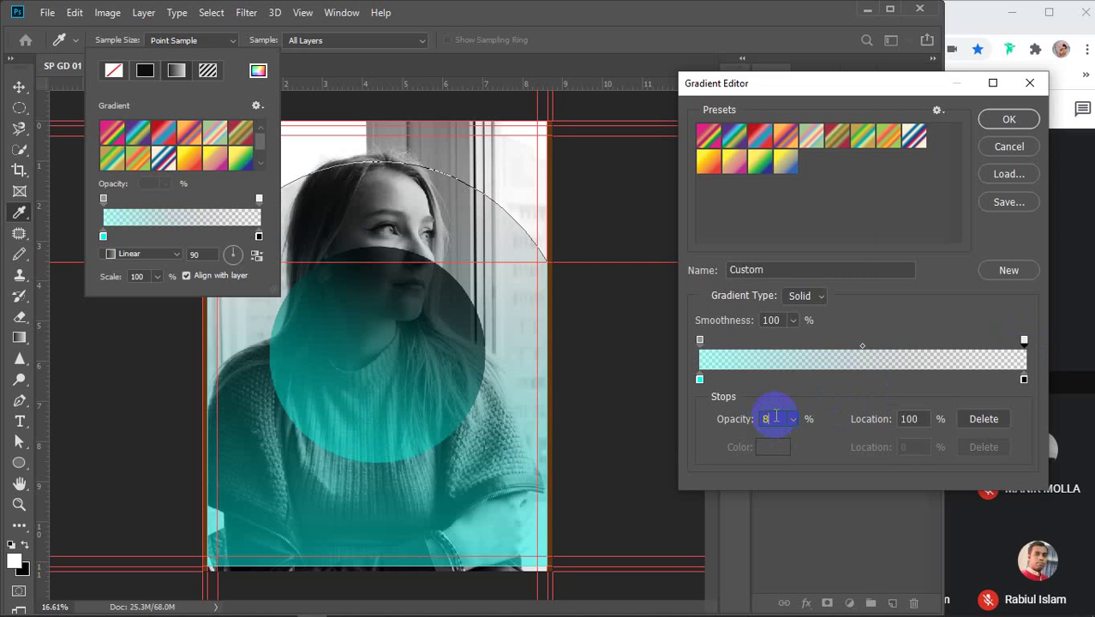
key(BackSpace)
text(75)
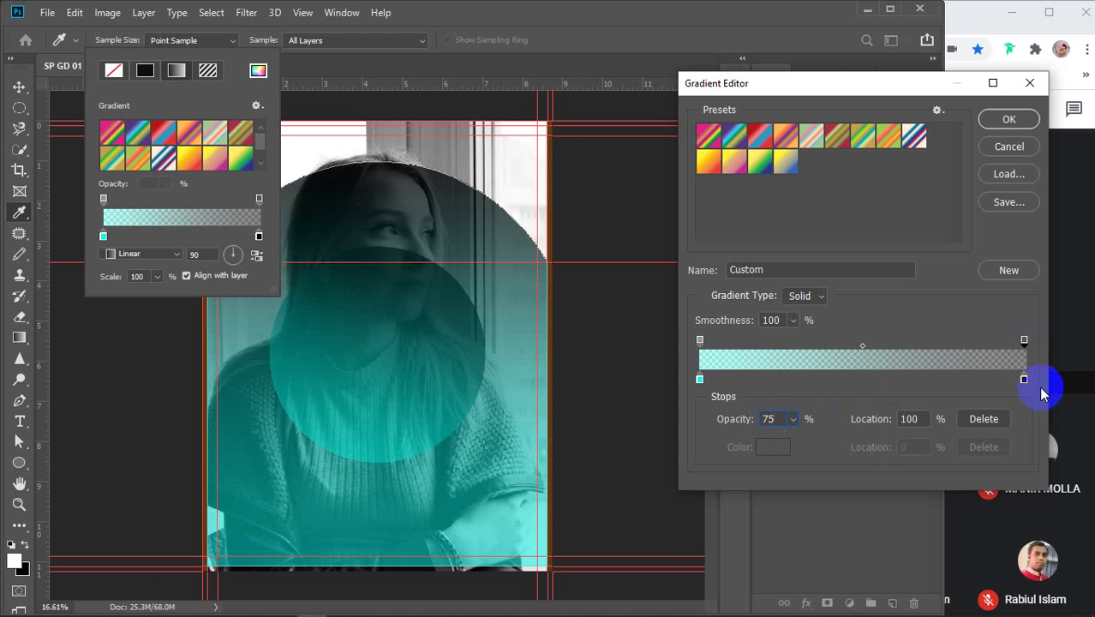
click(1025, 379)
click(922, 446)
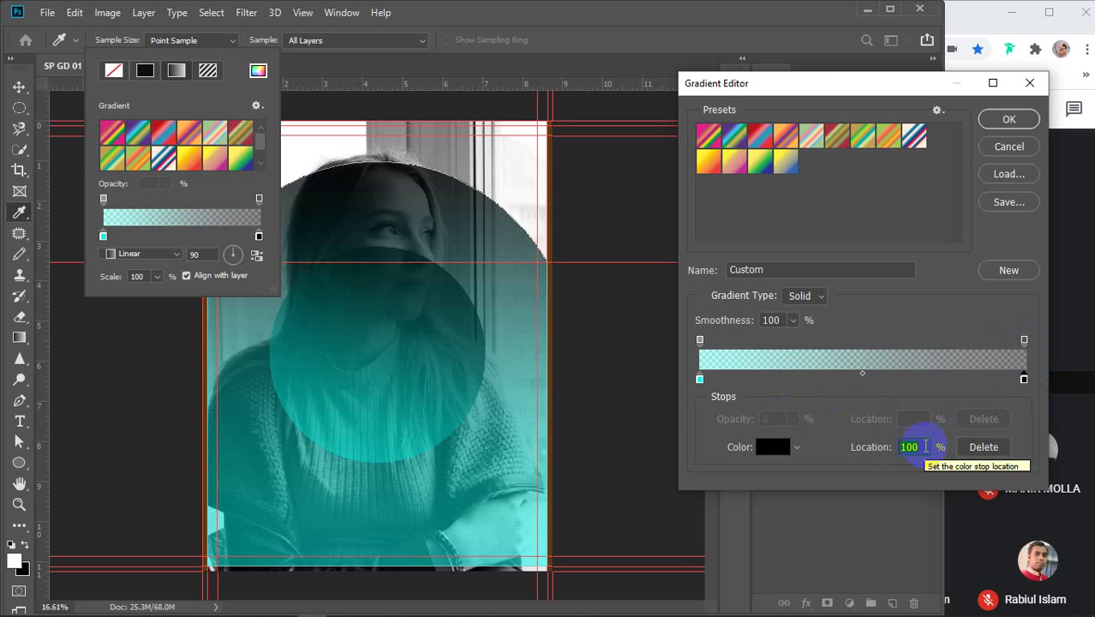
text(90)
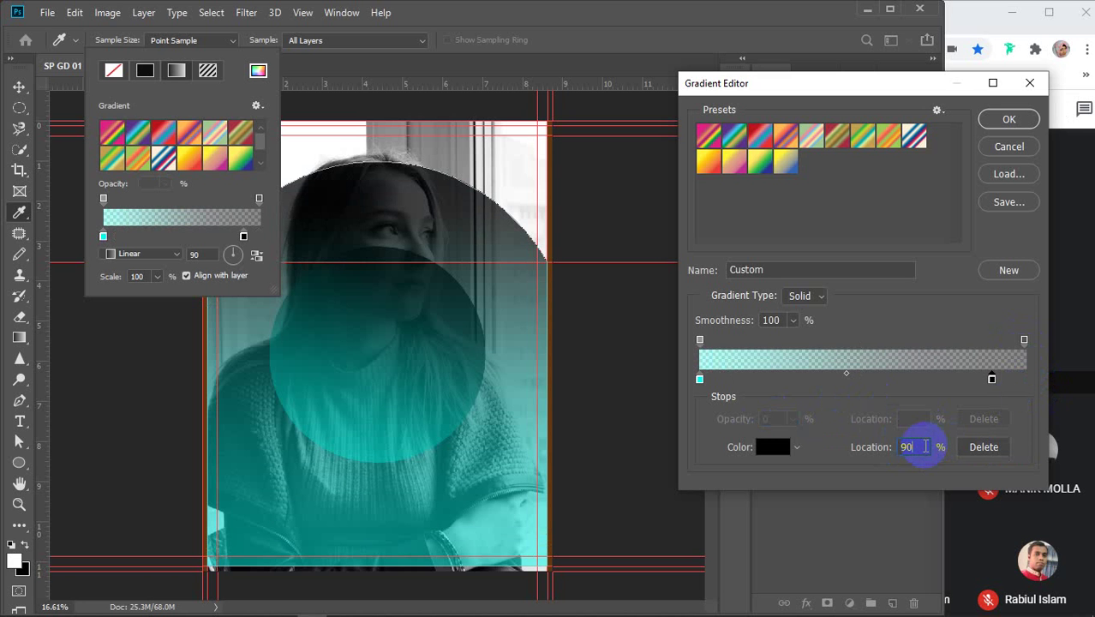
click(1008, 119)
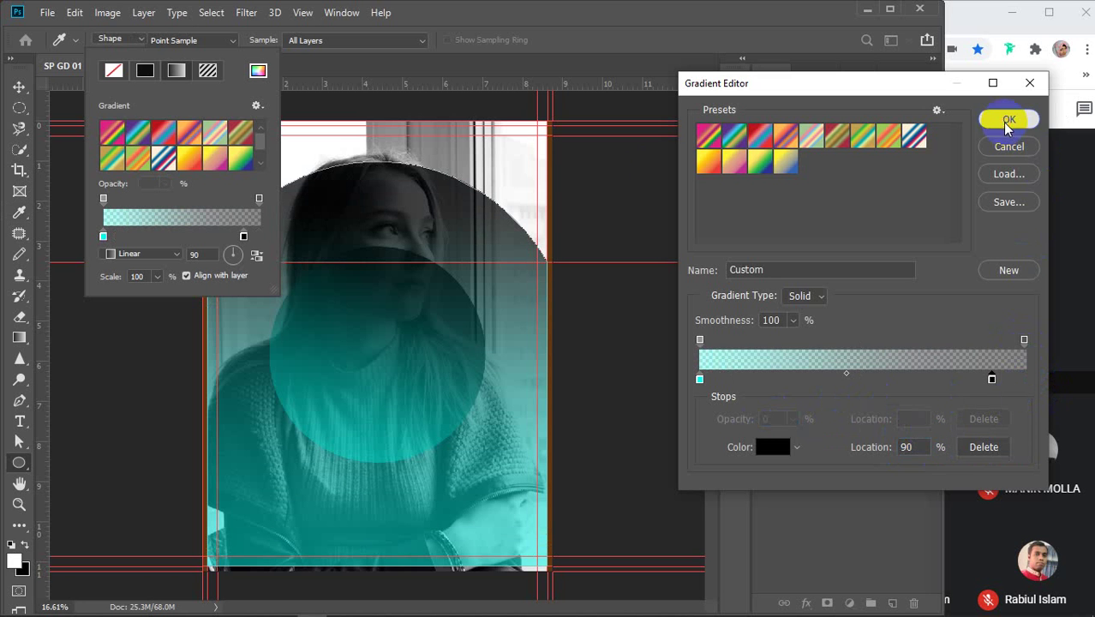
click(240, 240)
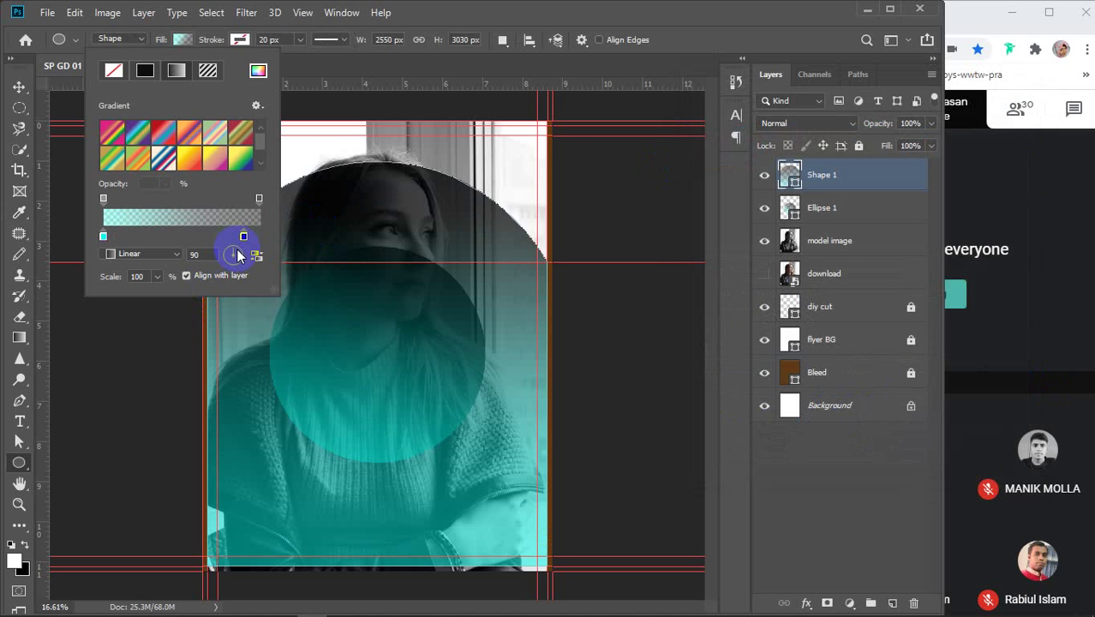
Turn Shape 1's gradient angle to -40° and reduce its scale to 90%.
click(230, 254)
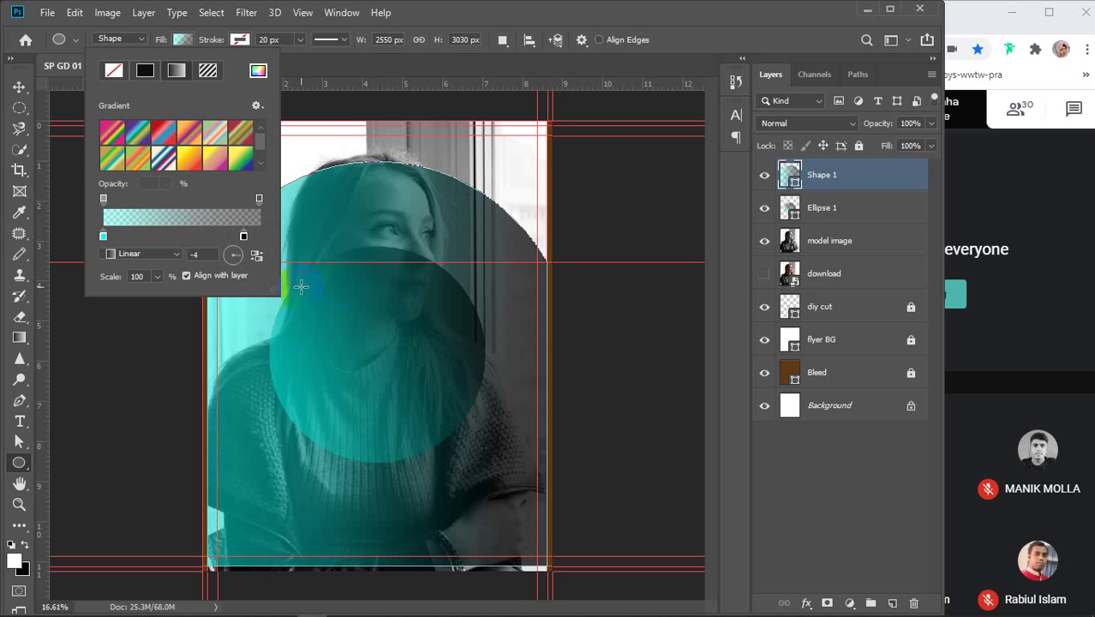
click(240, 259)
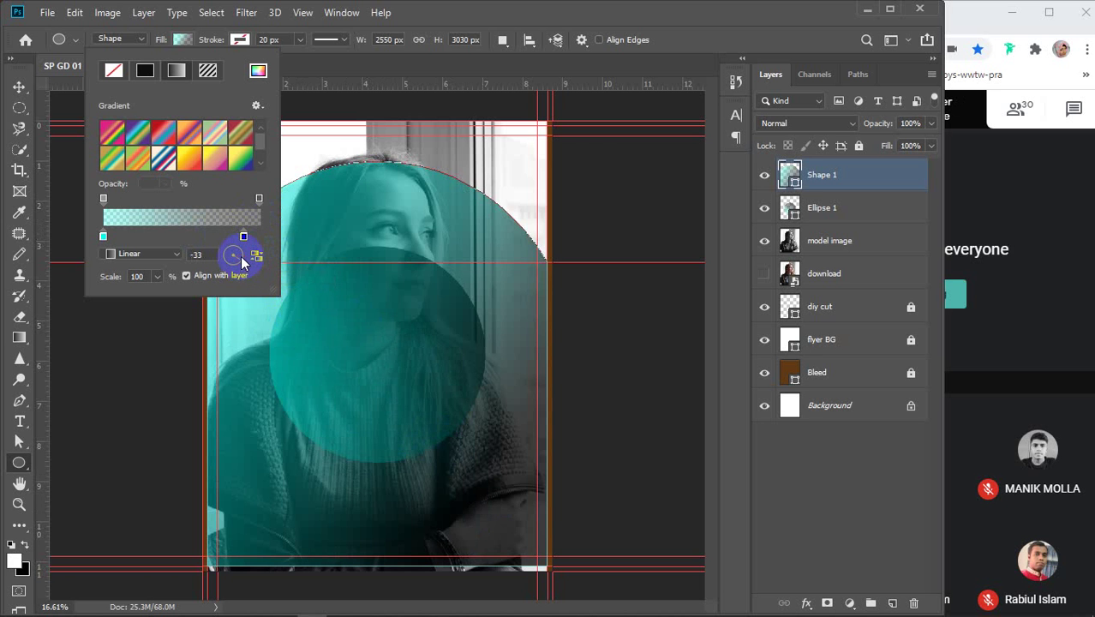
click(241, 256)
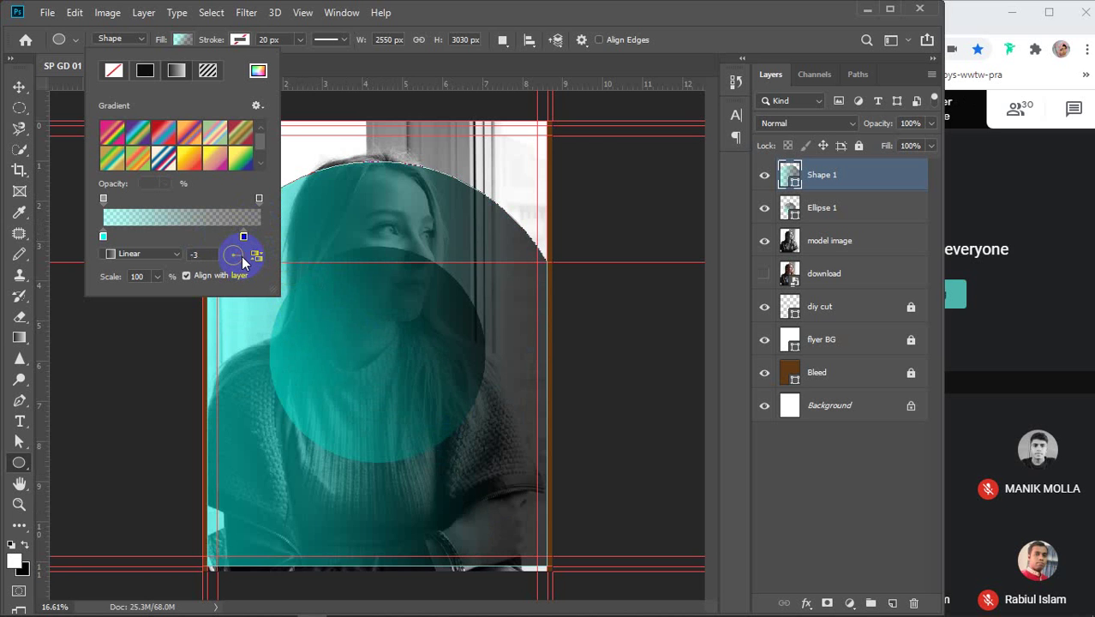
click(241, 259)
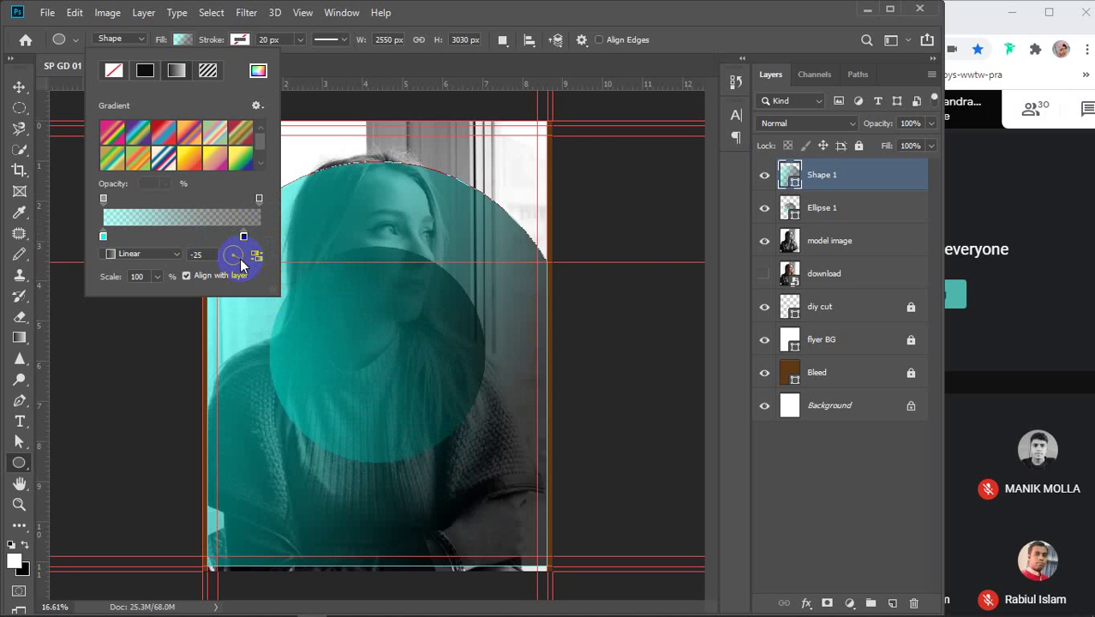
click(239, 259)
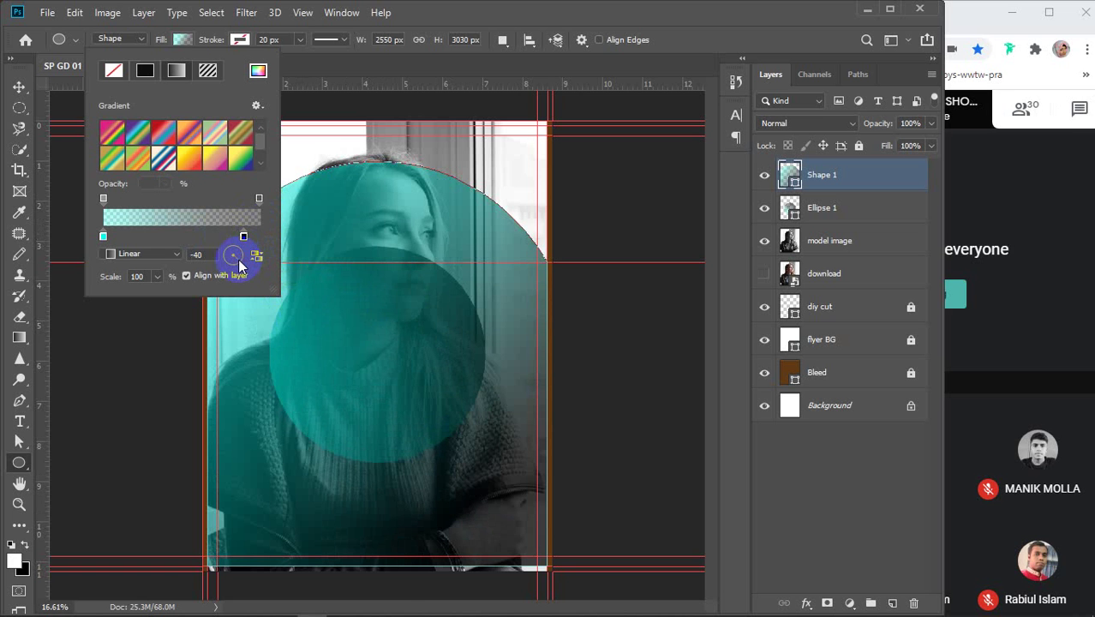
click(156, 275)
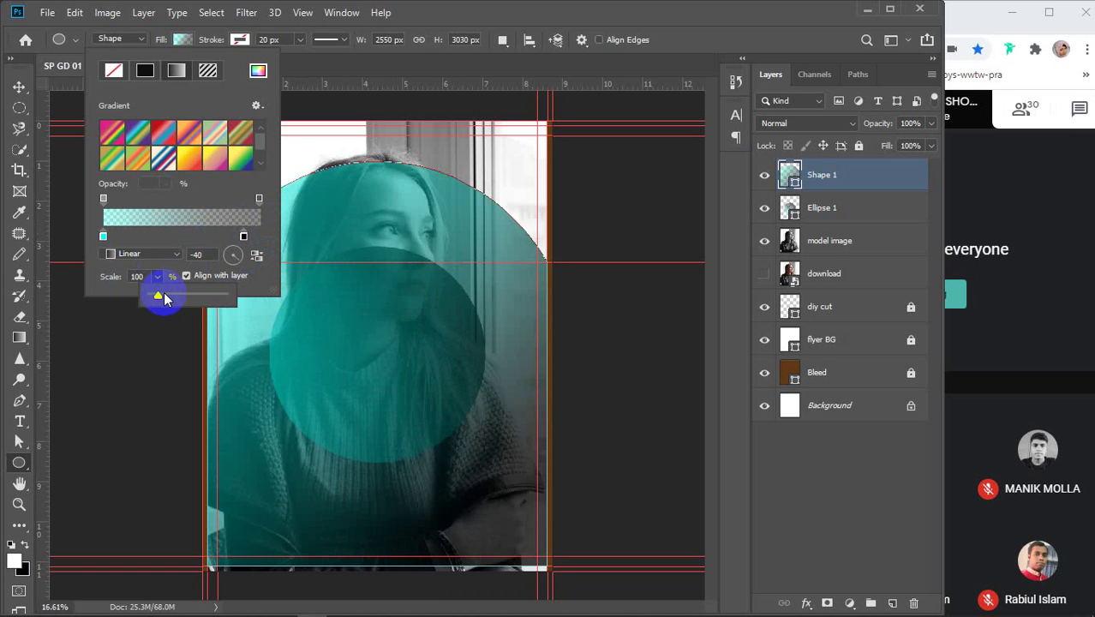
click(143, 275)
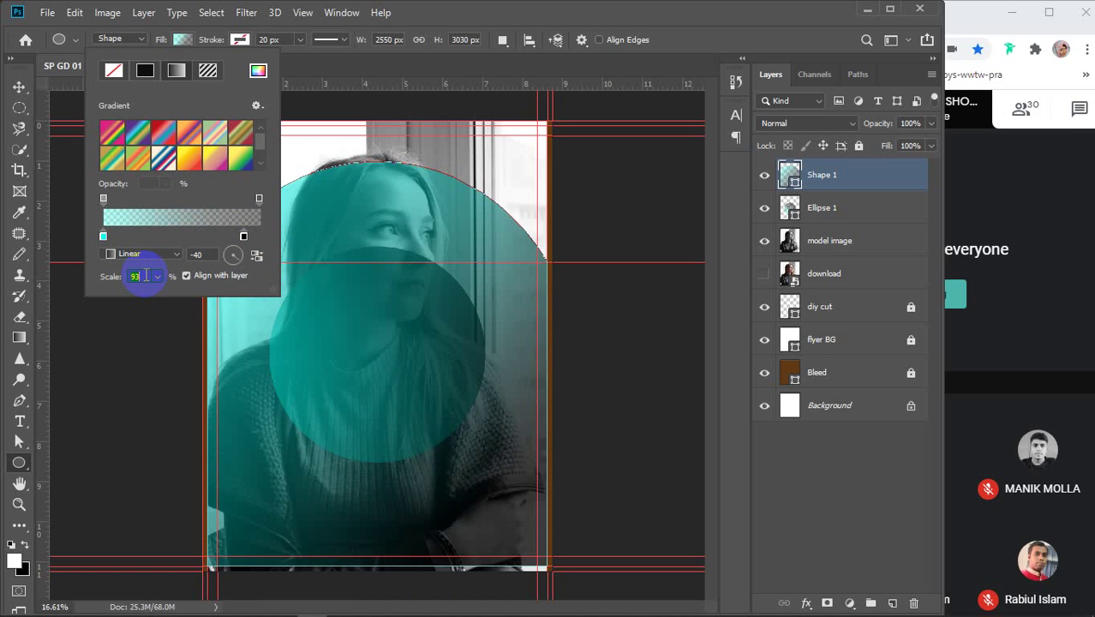
scroll(145, 275, down, 4)
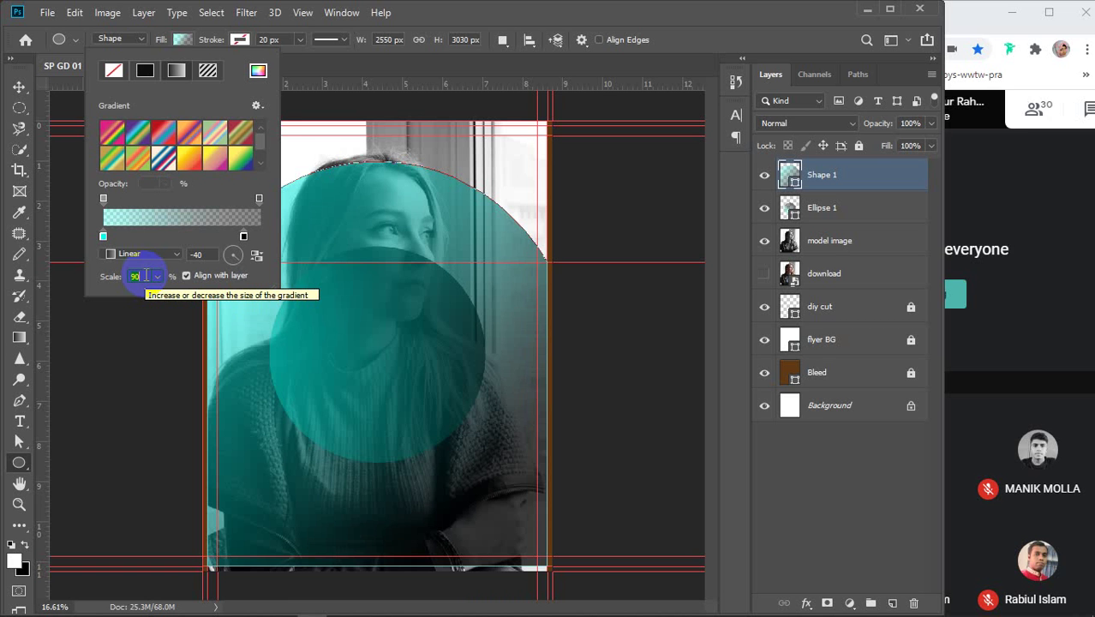
click(171, 39)
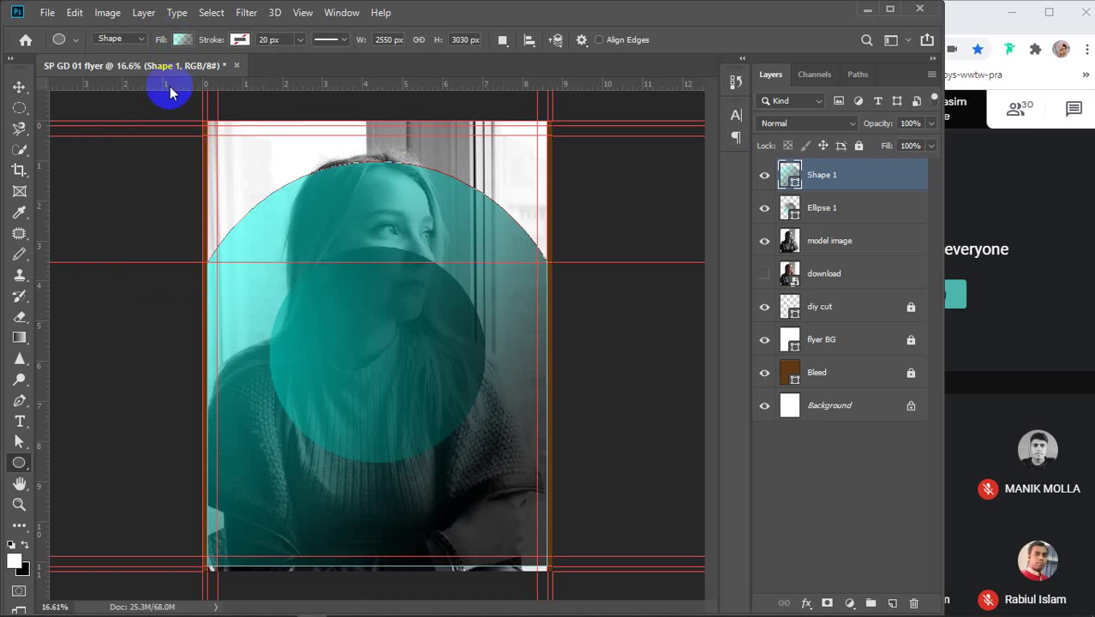
Rename Ellipse 1 to 'effect 1' and Shape 1 to 'effect 2', then move effect 1 to the top.
click(18, 86)
click(644, 305)
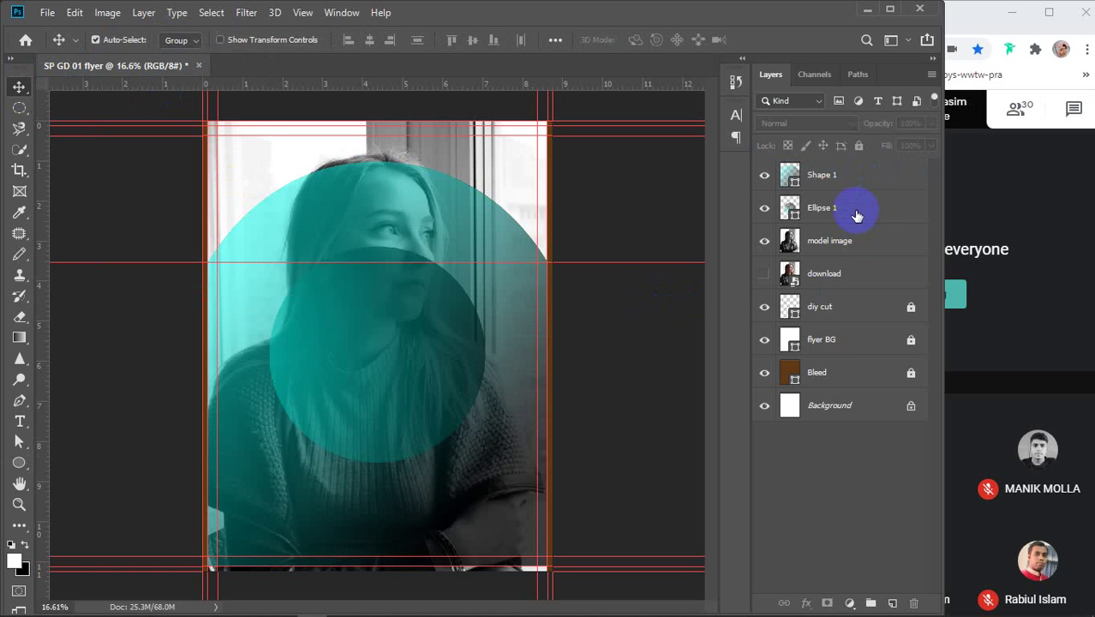
double_click(821, 207)
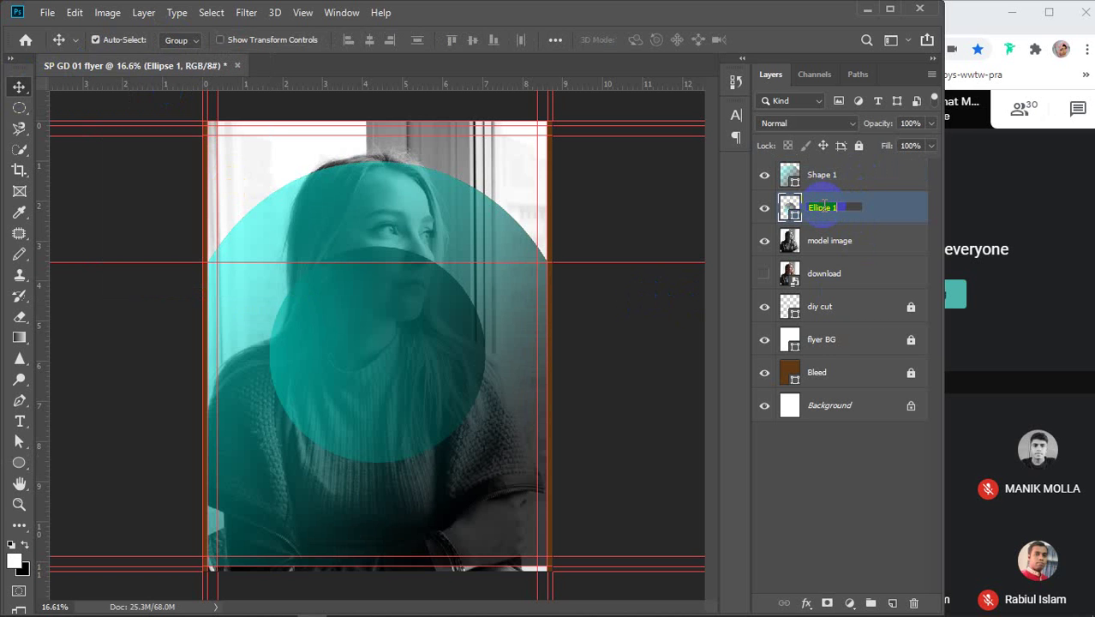
text(effect)
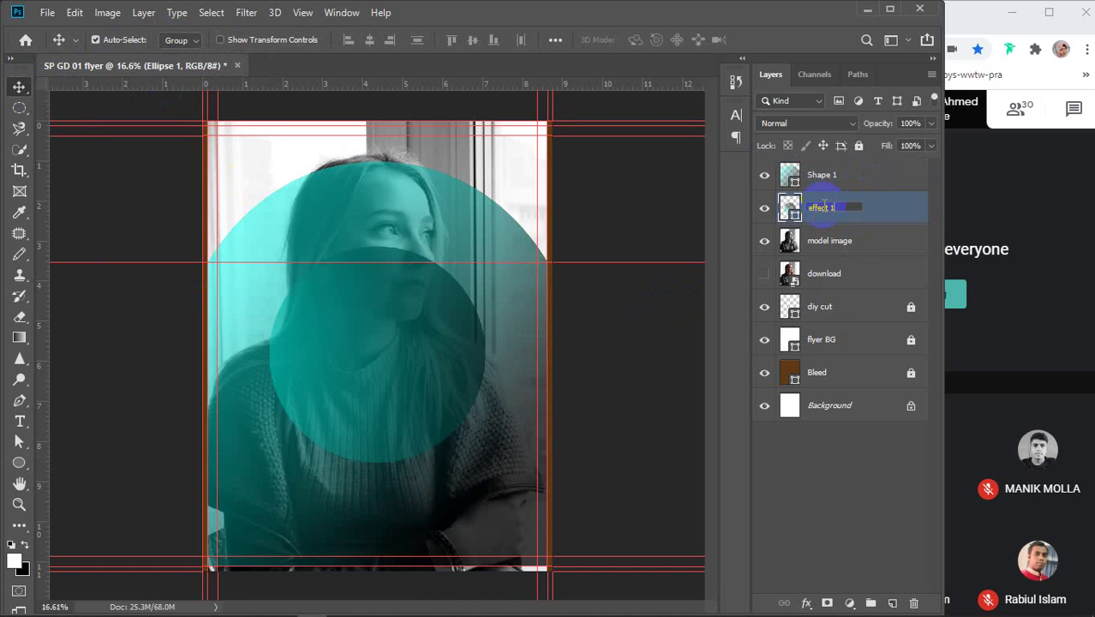
key(Return)
double_click(824, 175)
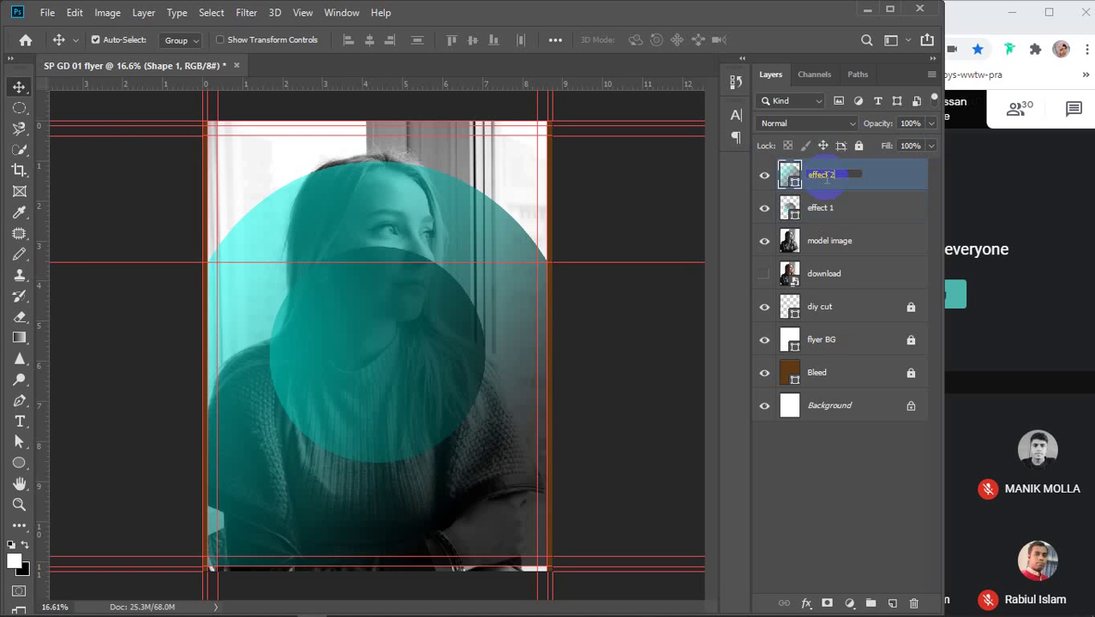
key(Return)
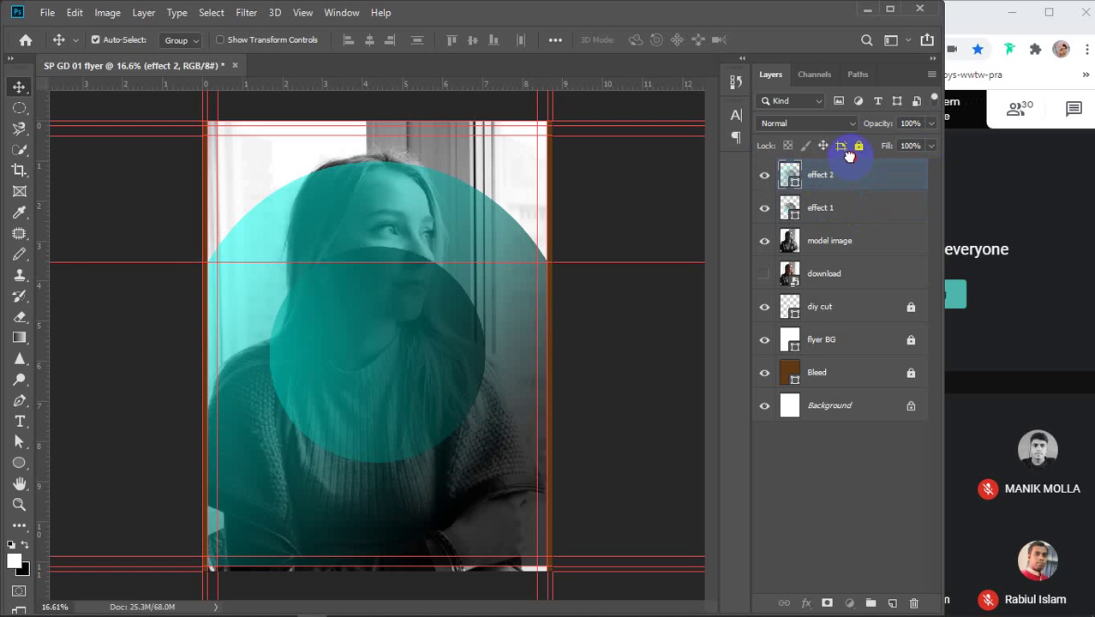
drag(848, 160, 850, 166)
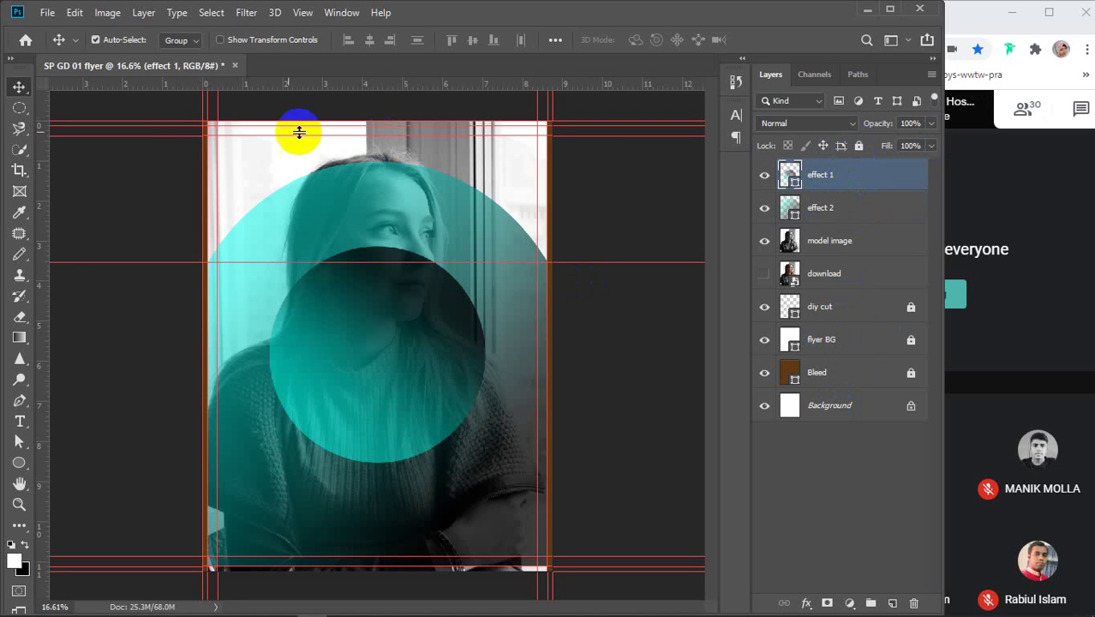
Unlock flyer BG, duplicate it with Ctrl+J, and drag the copy above model image.
click(847, 340)
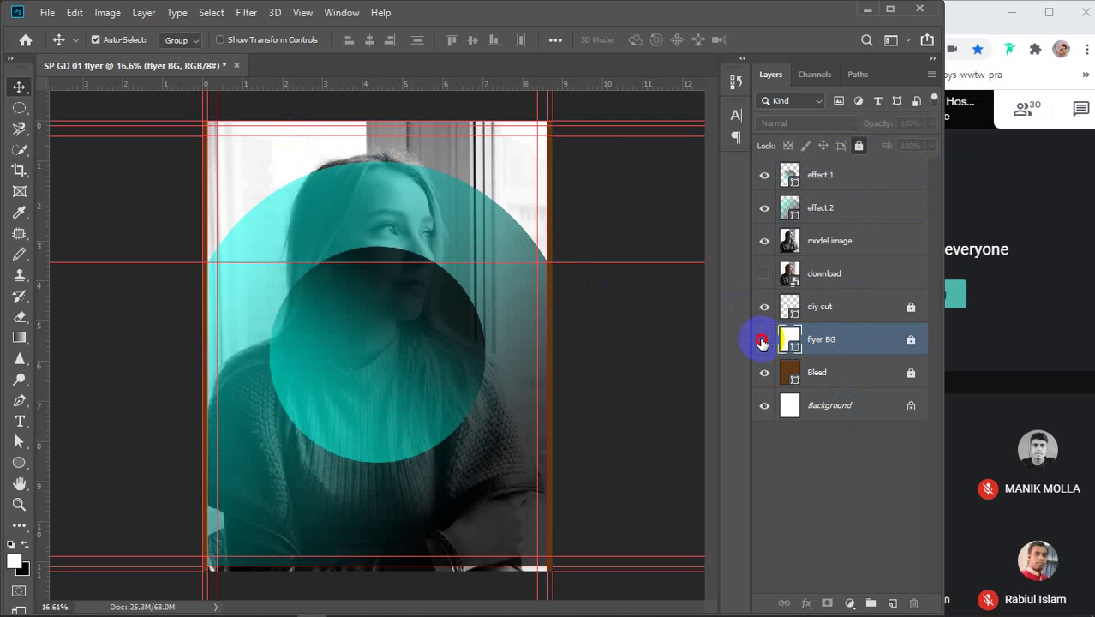
click(909, 341)
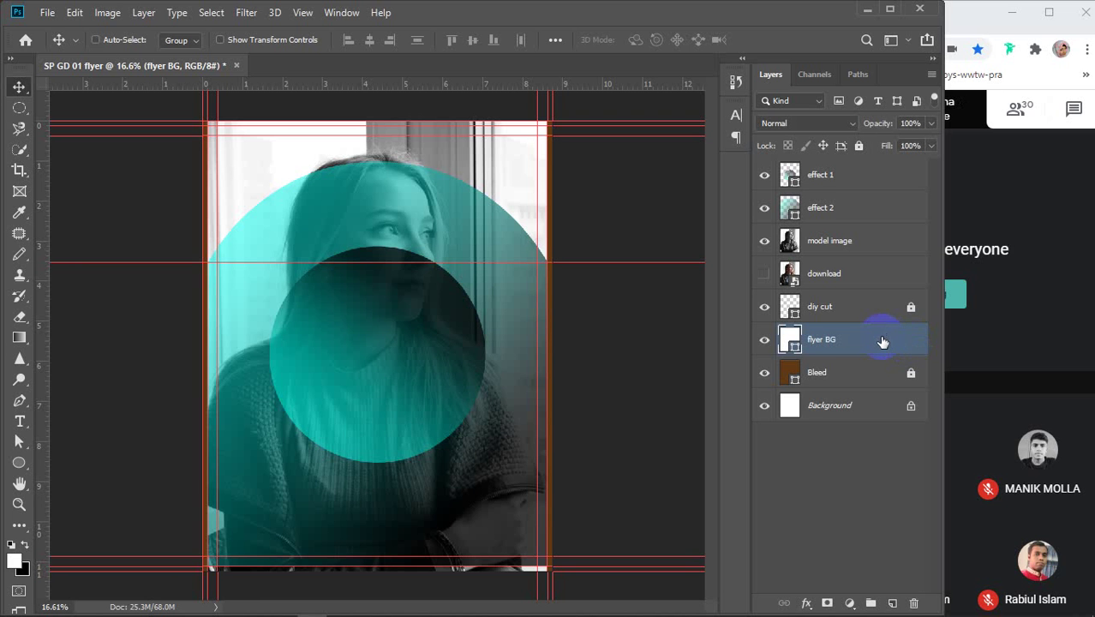
key(ctrl+j)
drag(881, 343, 867, 225)
Rename the flyer BG copy to 'effect 3', keeping its blend mode Normal.
double_click(832, 242)
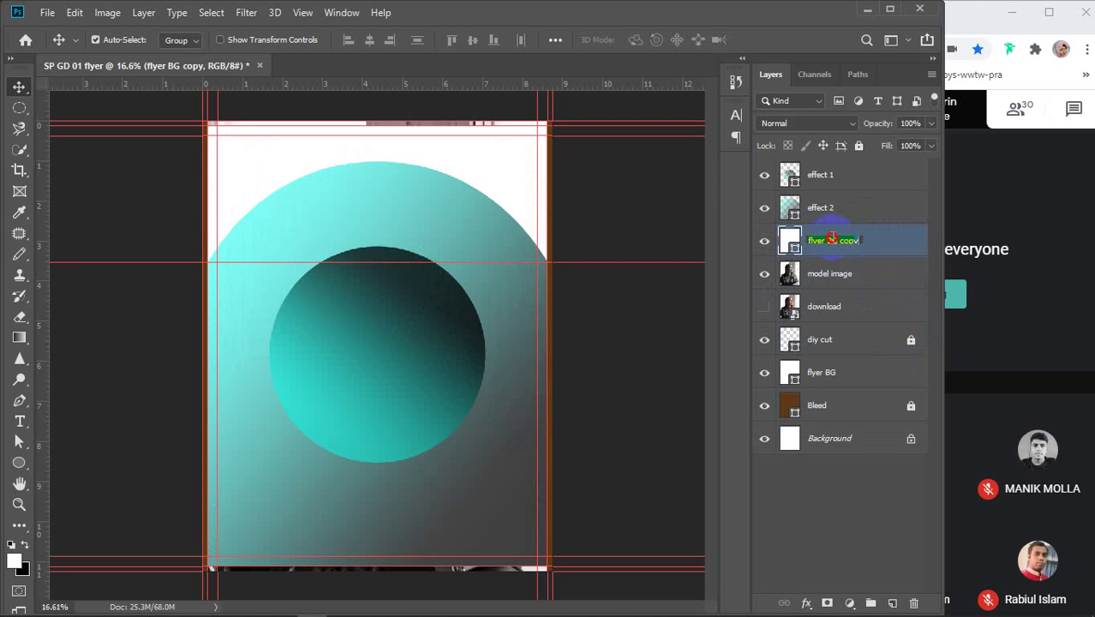
text(effect 3)
key(Return)
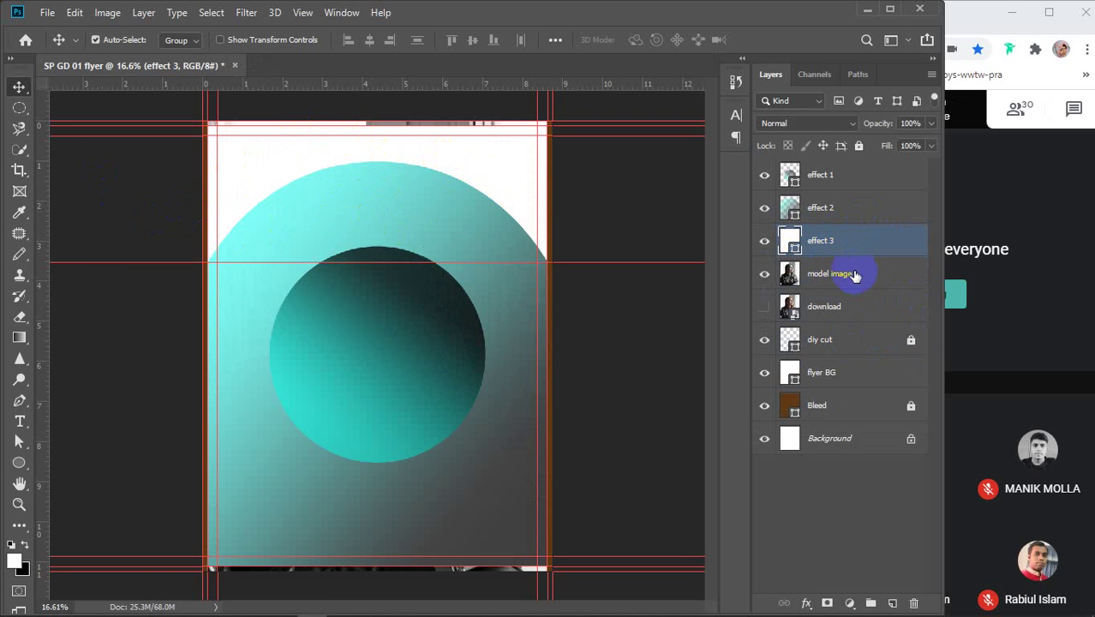
click(818, 242)
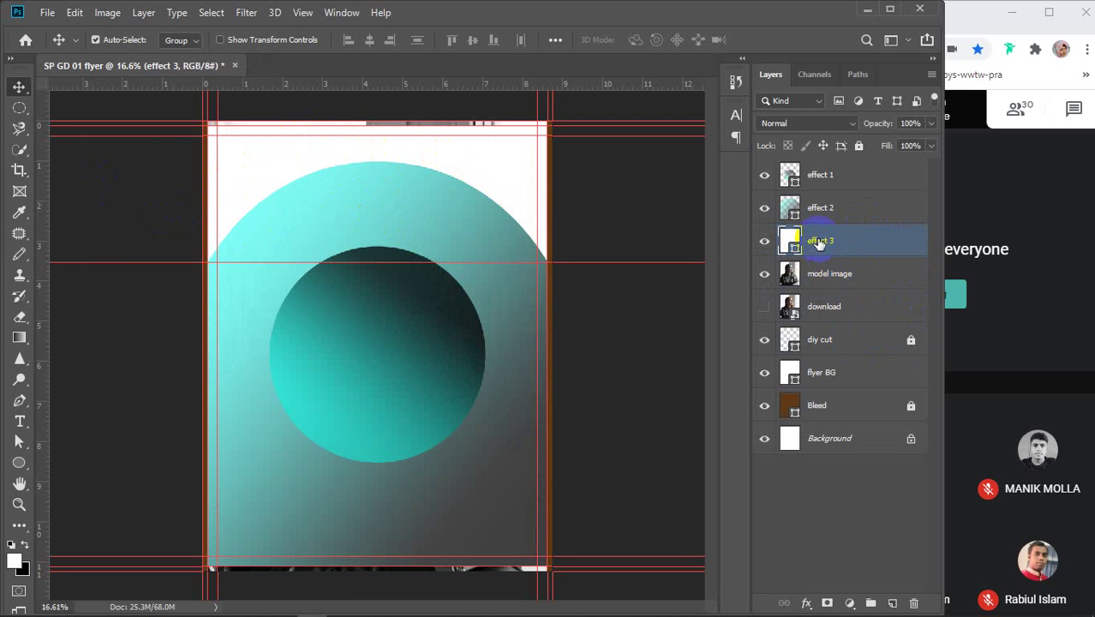
click(810, 123)
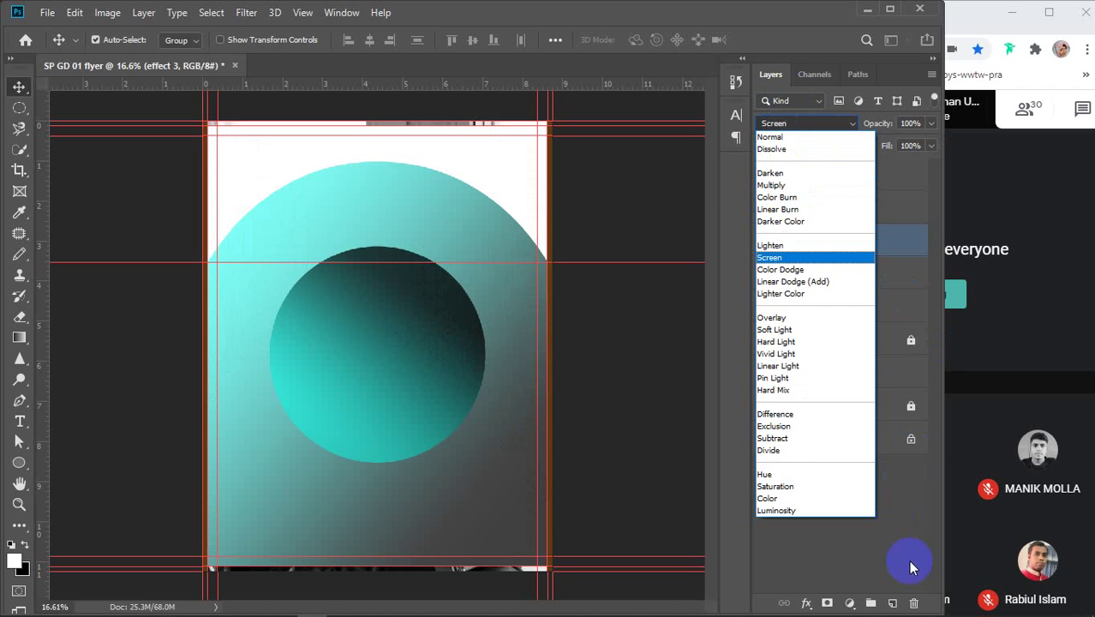
click(910, 566)
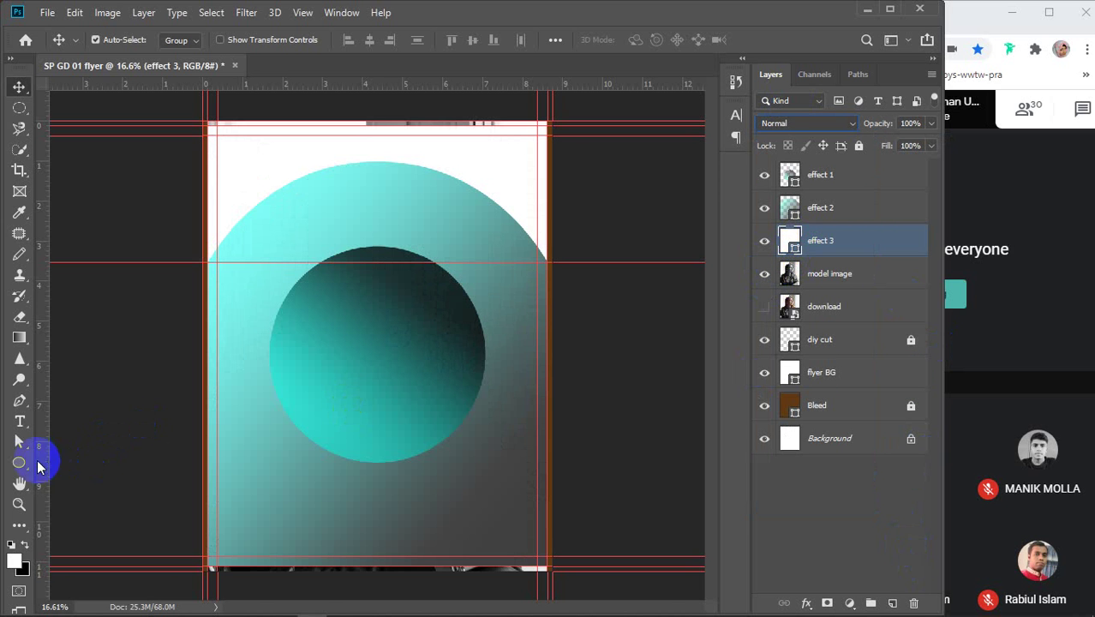
Give effect 3 a dark fill through the Ellipse tool's Fill option, leaving blend mode Normal.
click(19, 463)
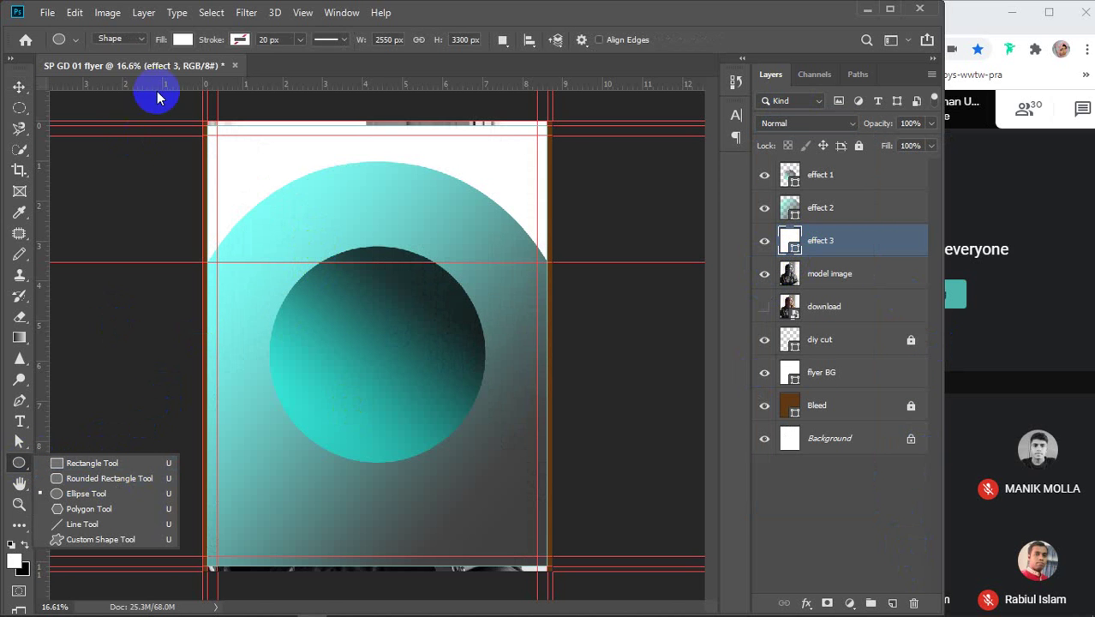
click(180, 39)
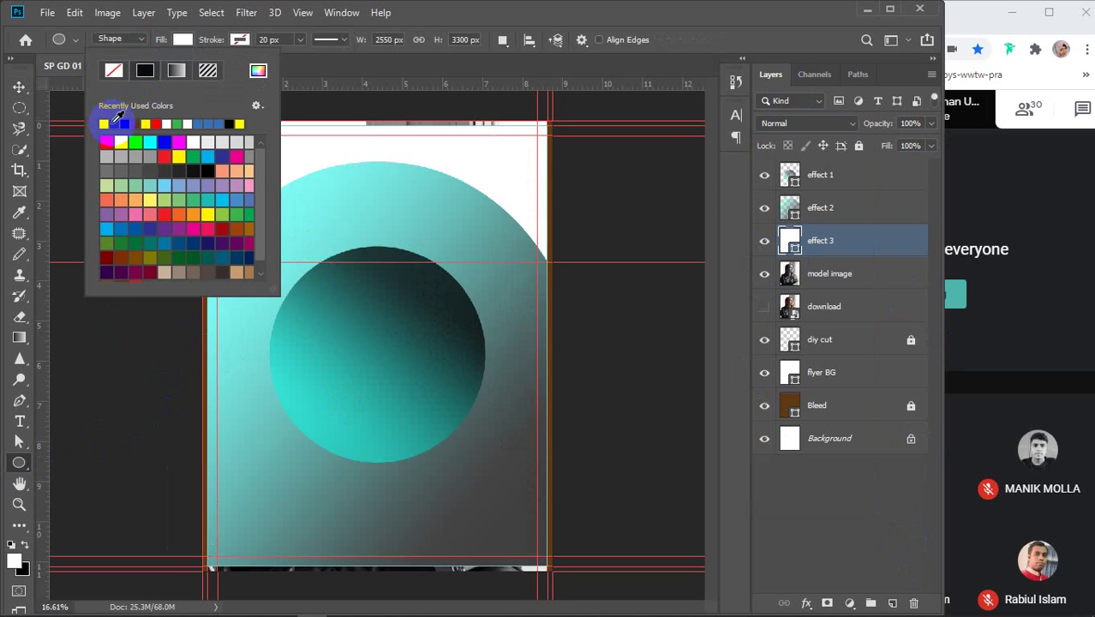
click(115, 122)
click(180, 39)
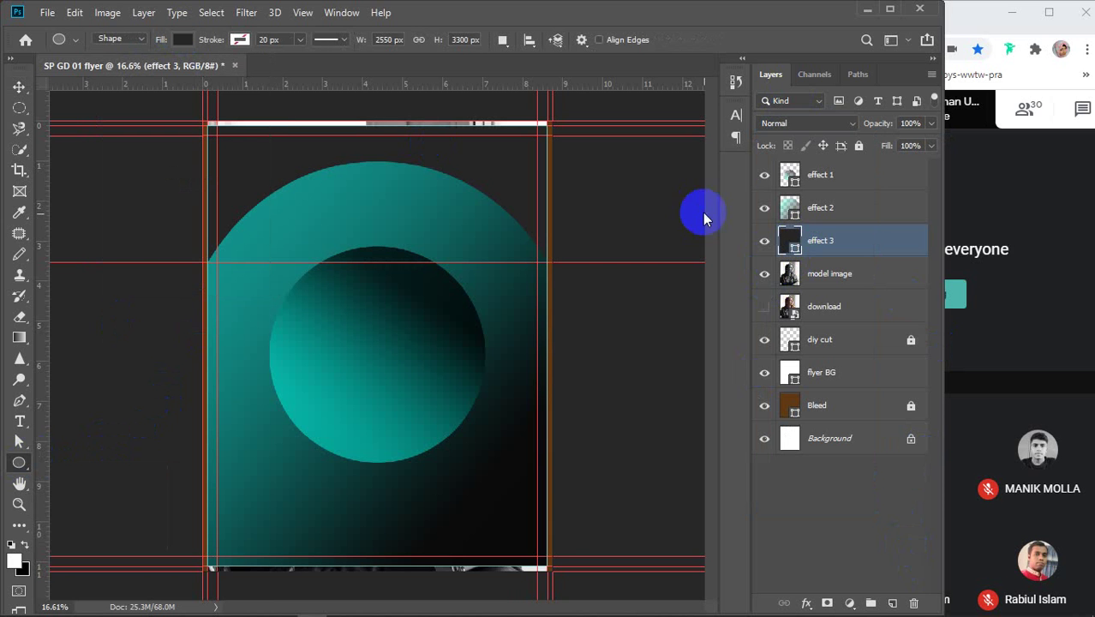
click(822, 123)
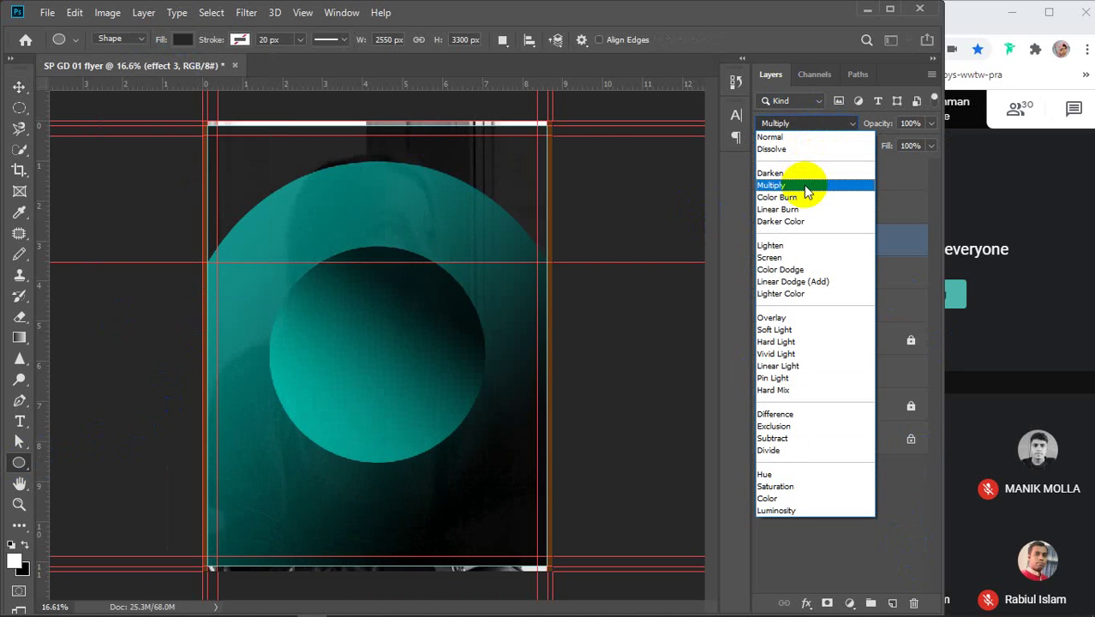
click(820, 133)
click(861, 247)
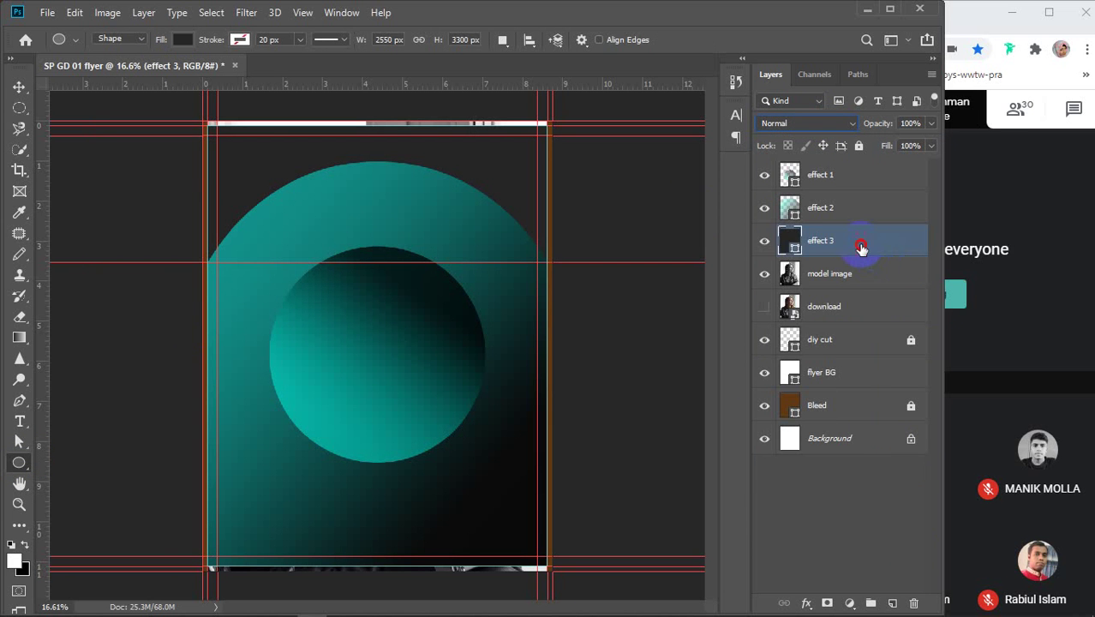
click(811, 124)
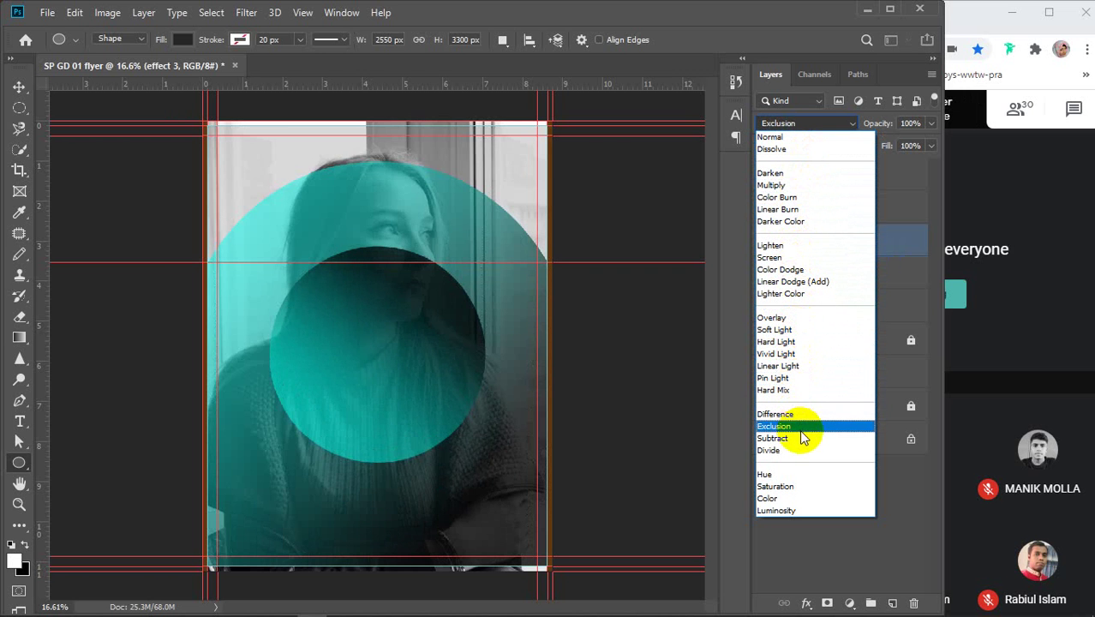
click(846, 607)
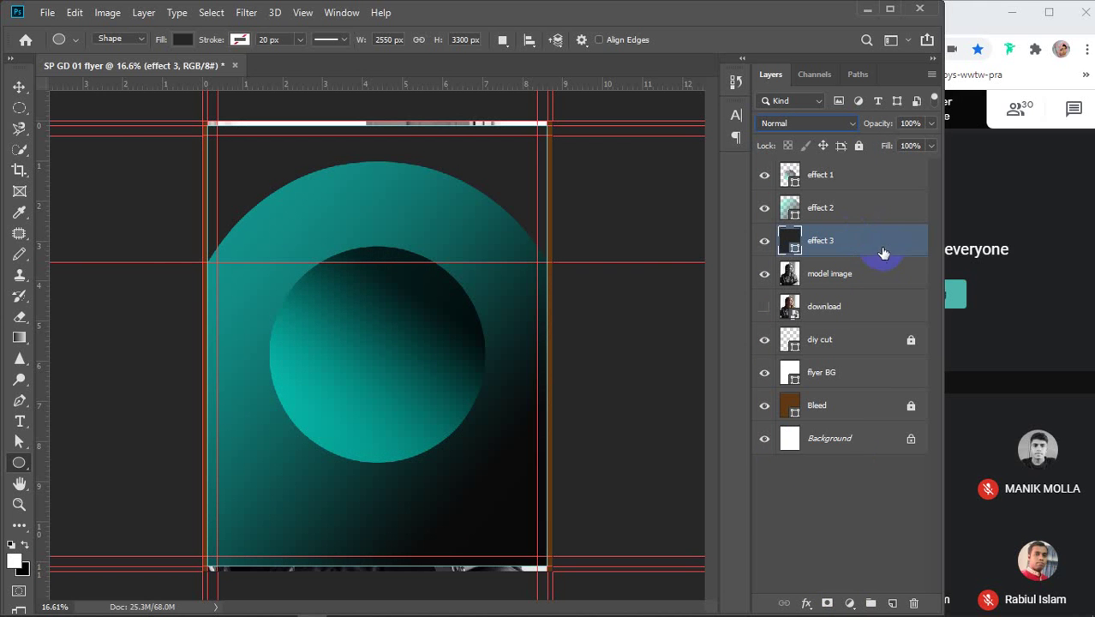
click(182, 41)
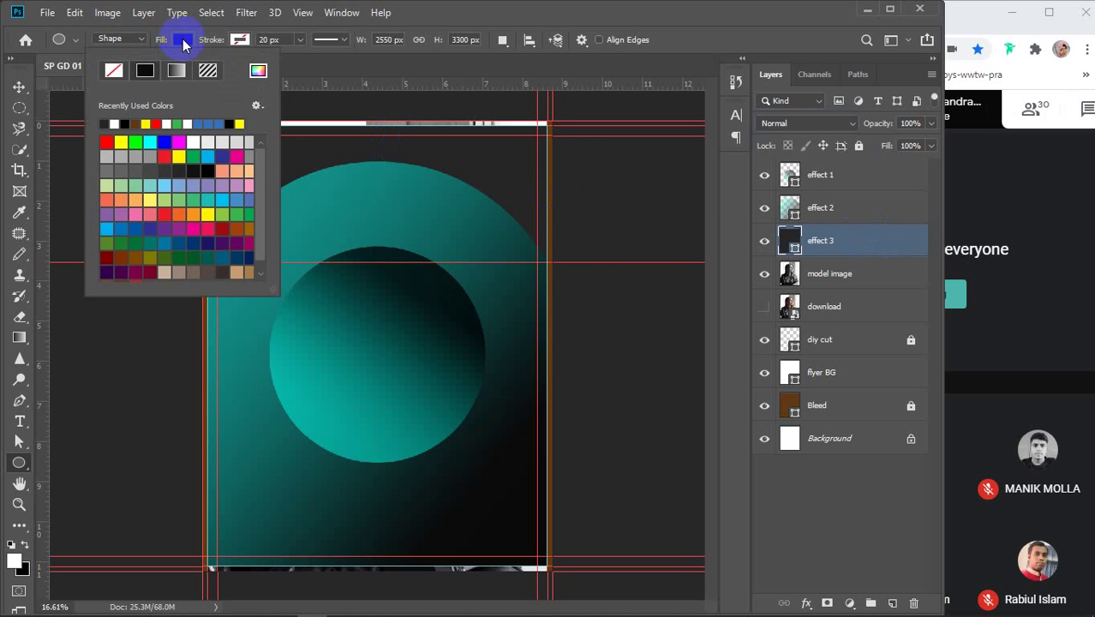
click(182, 41)
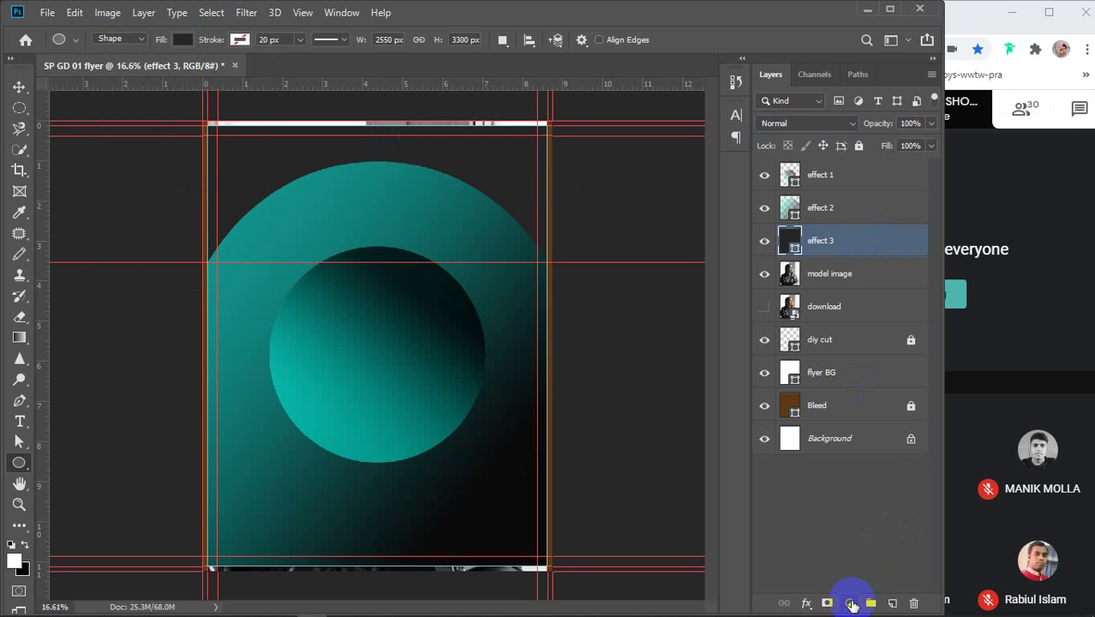
Add a Gradient Map adjustment layer and open its Gradient Editor.
click(851, 604)
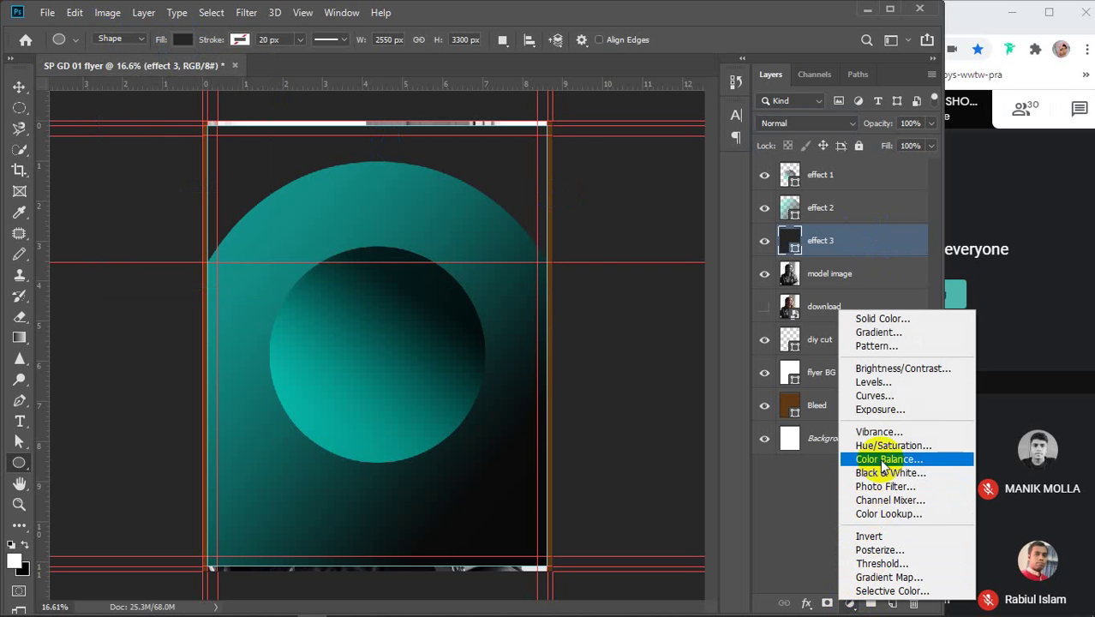
click(888, 576)
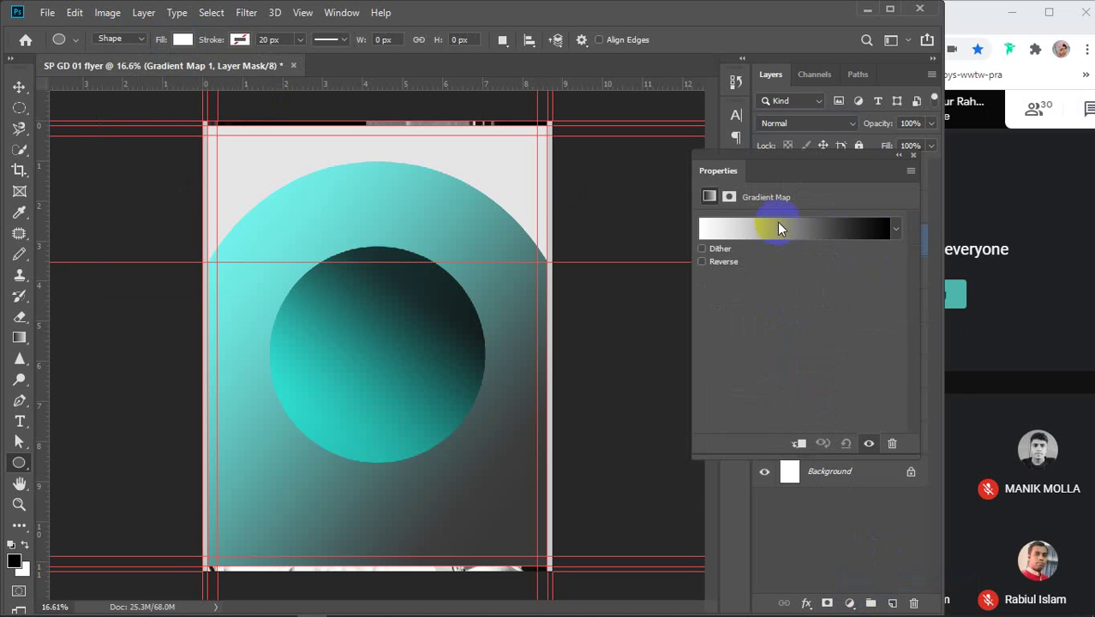
click(777, 227)
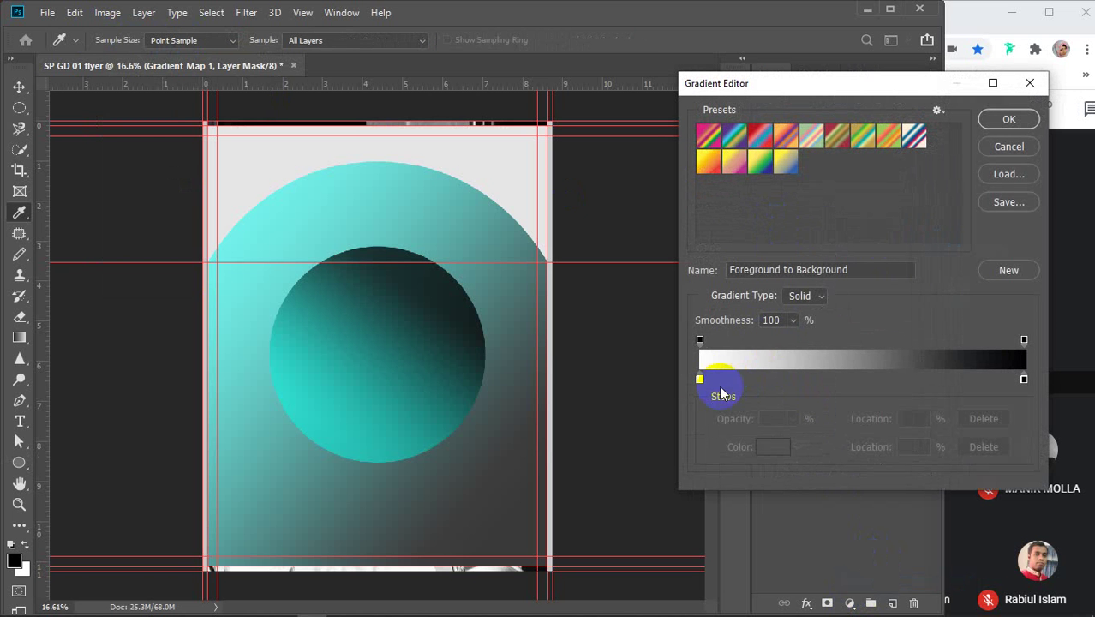
Make the gradient map run from black on the left to cyan on the right.
click(700, 379)
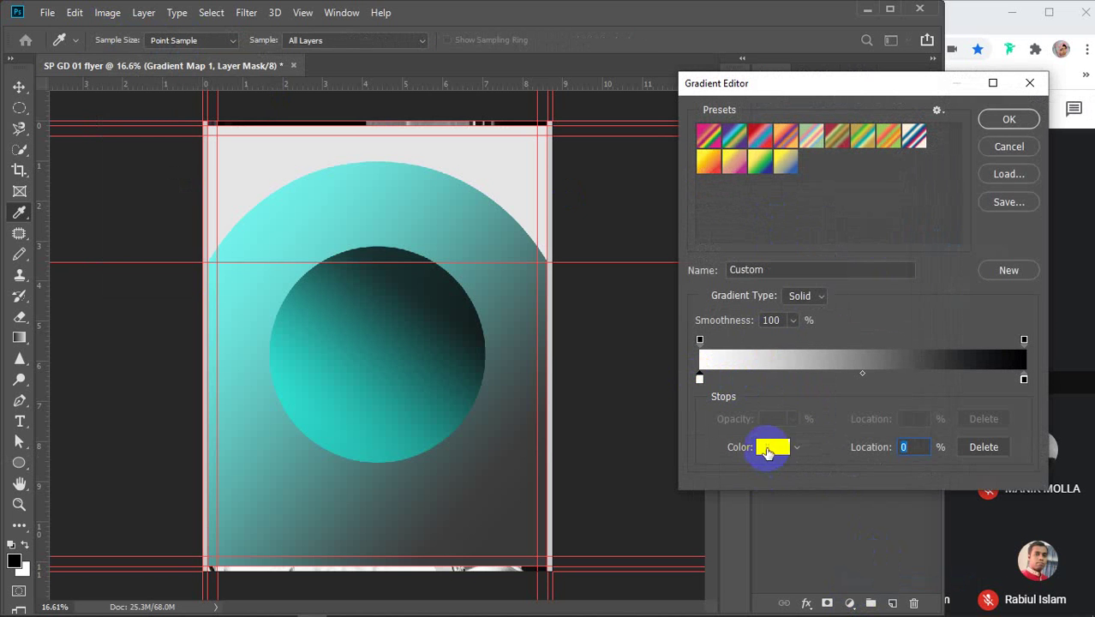
click(767, 449)
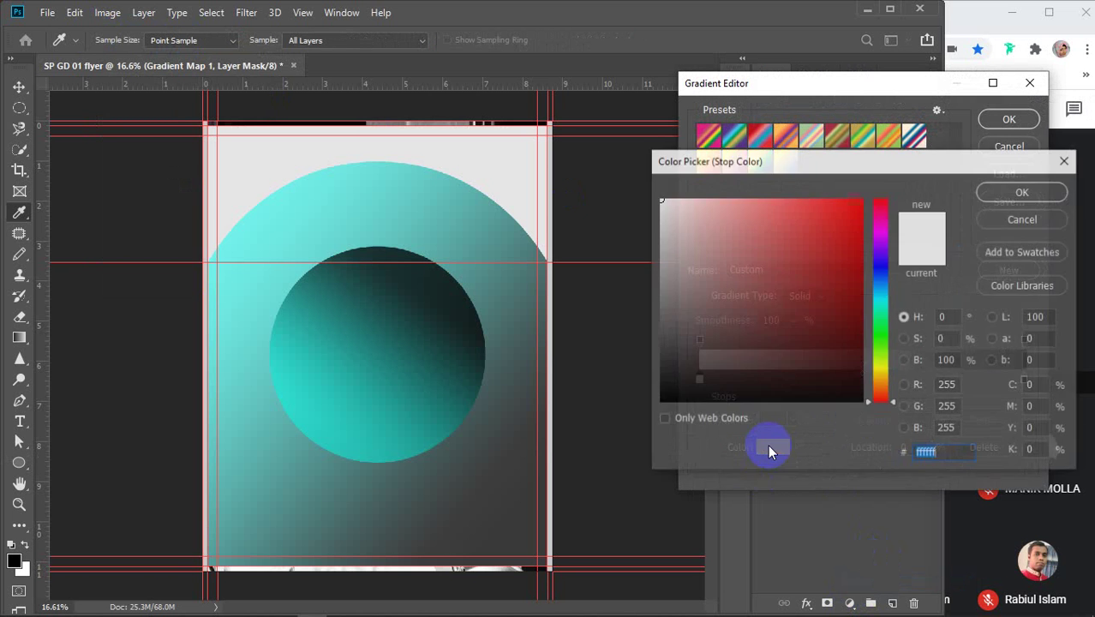
click(879, 296)
drag(841, 225, 865, 186)
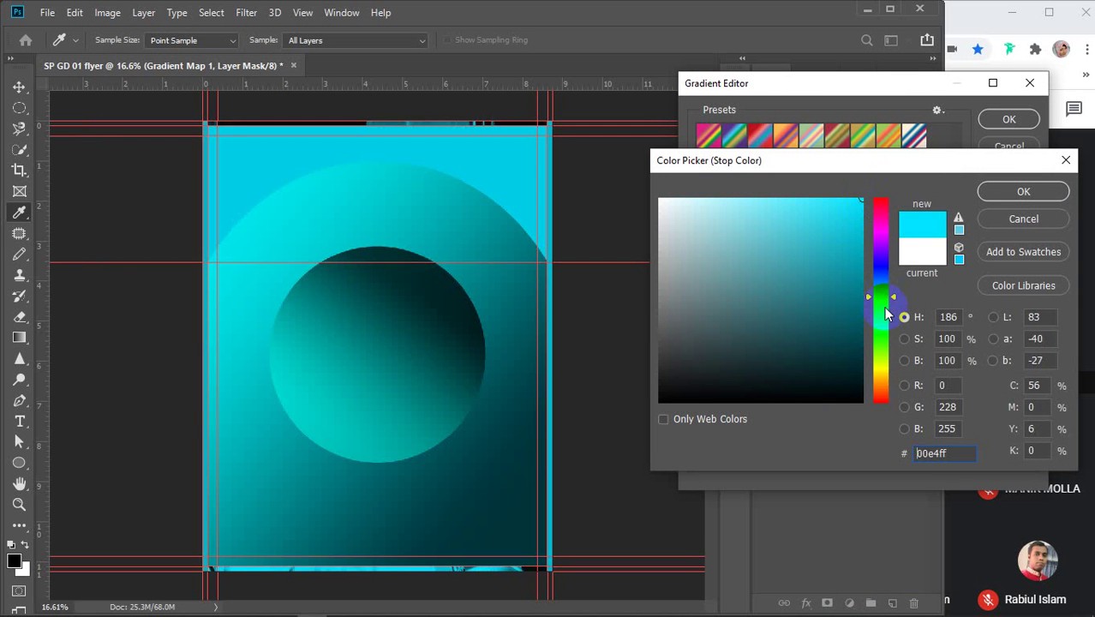
click(882, 303)
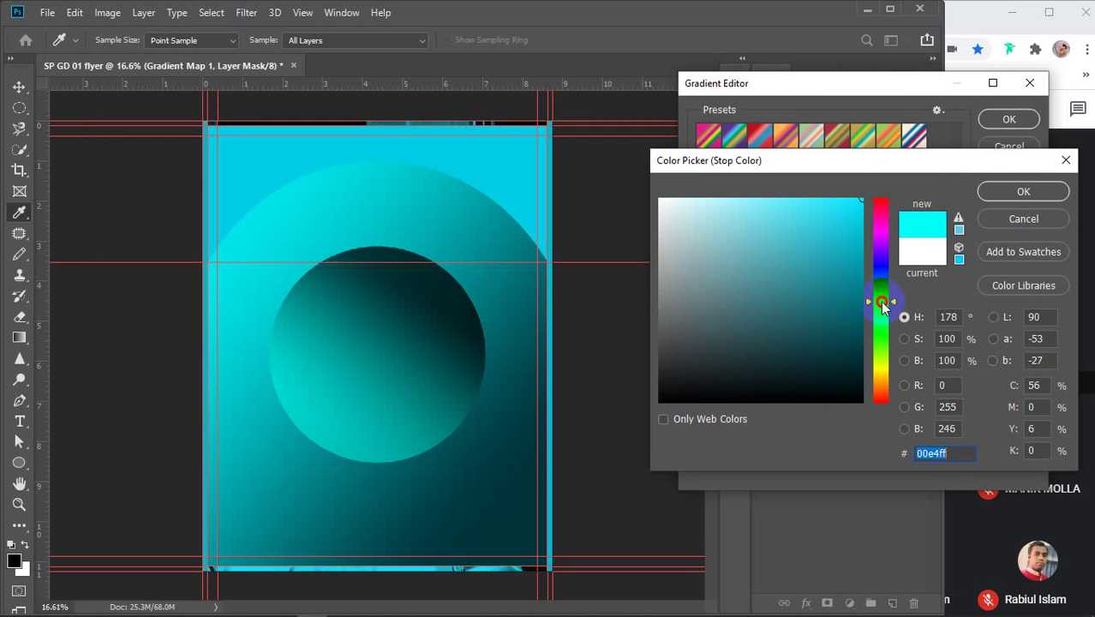
click(1030, 190)
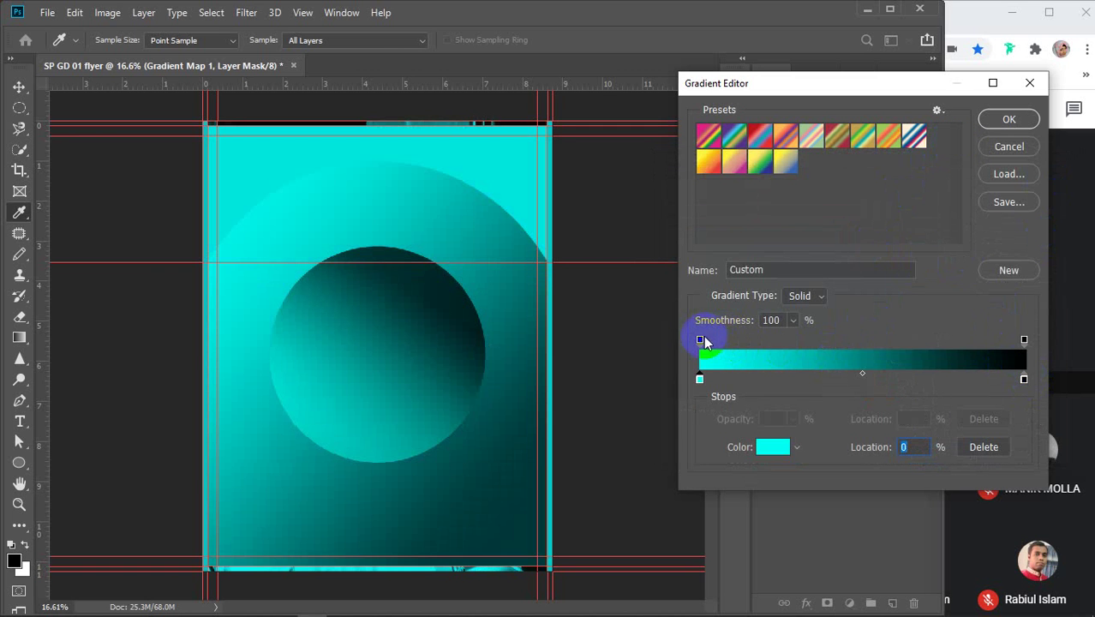
drag(1024, 378, 838, 379)
drag(700, 379, 1026, 380)
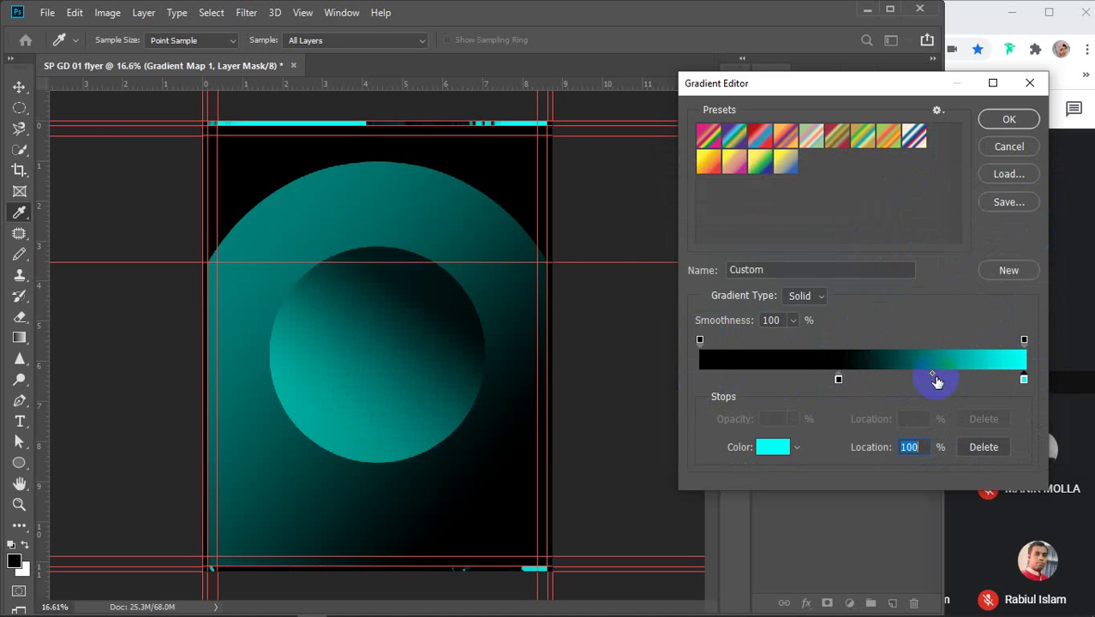
drag(839, 379, 699, 379)
Set both opacity stops to 50% and apply the gradient.
click(699, 342)
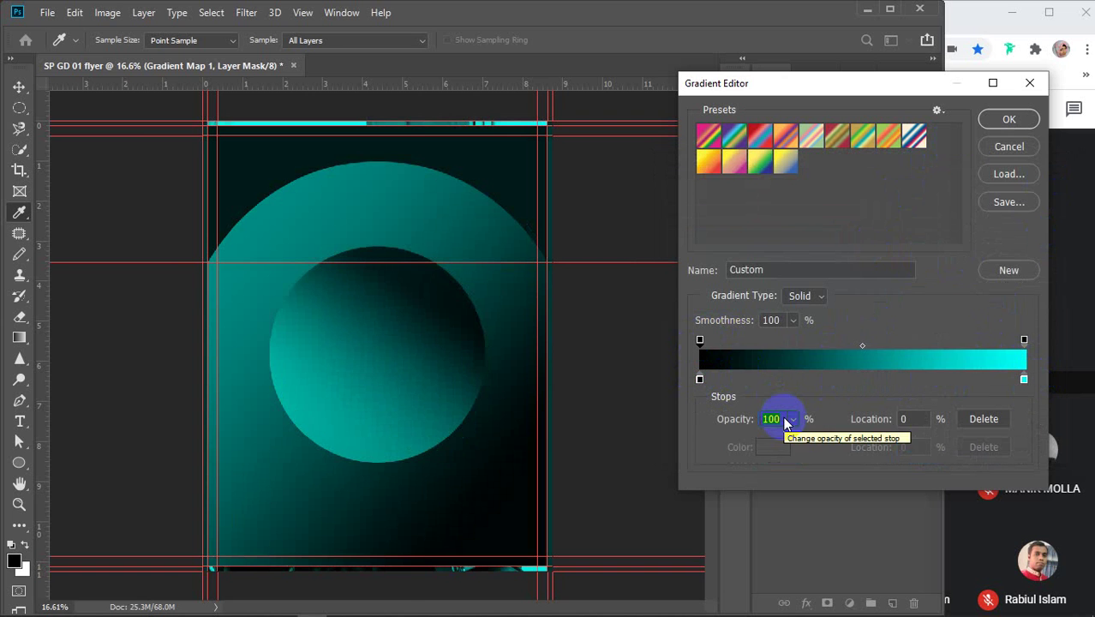
text(50)
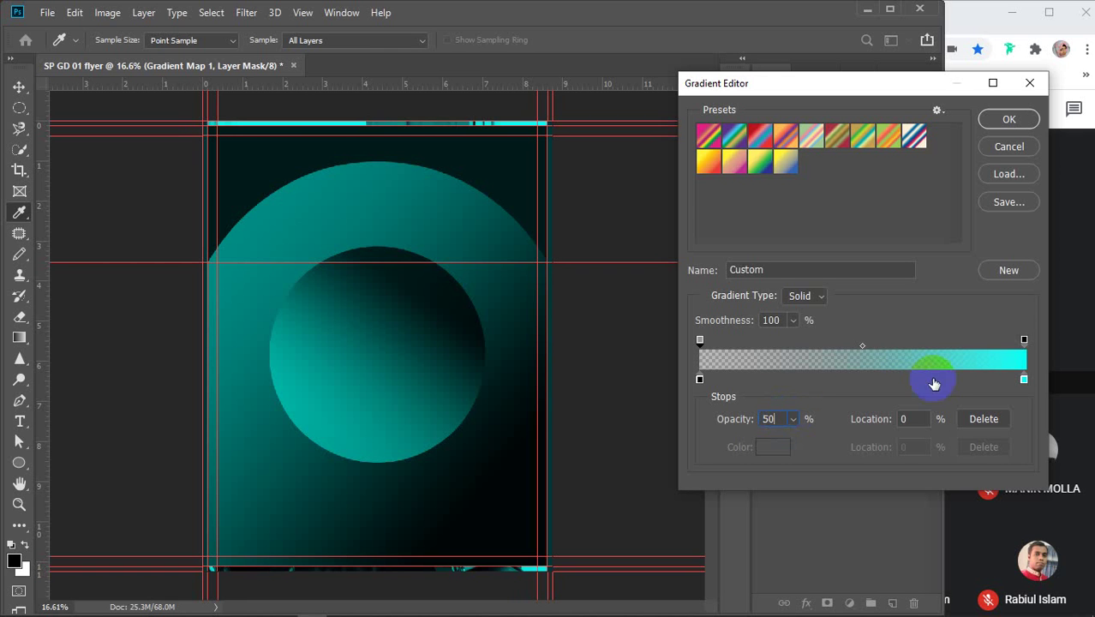
click(1024, 340)
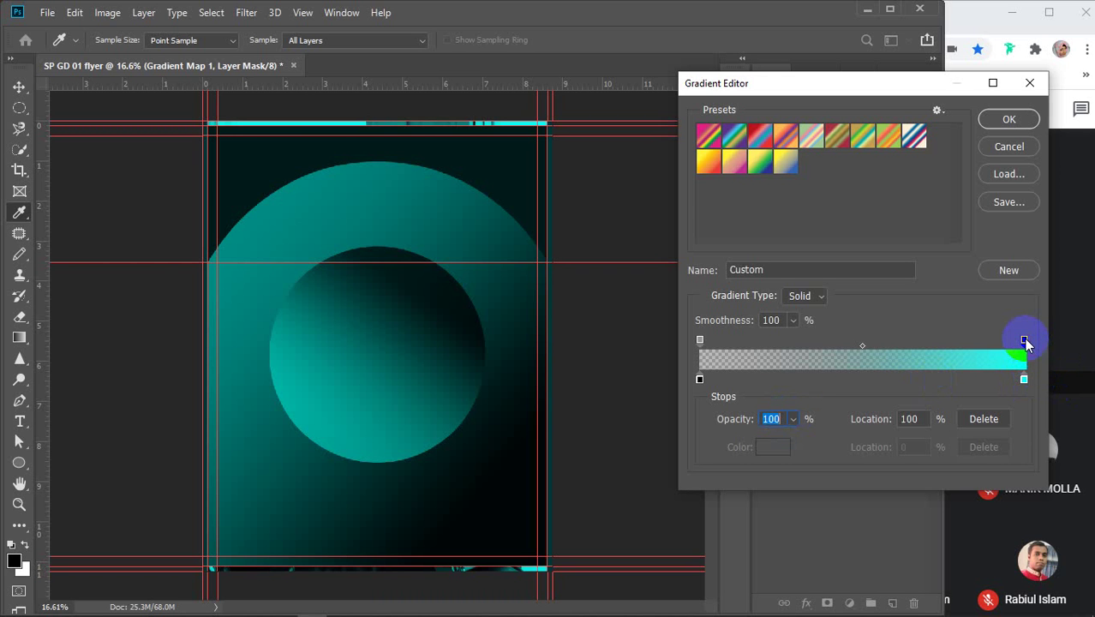
text(50)
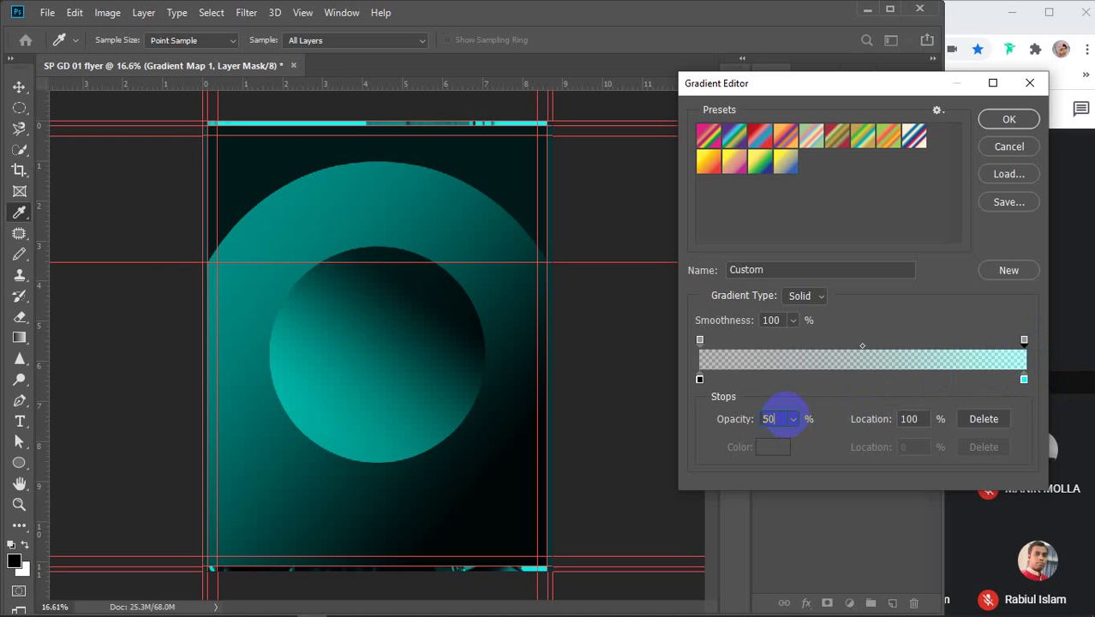
click(1004, 120)
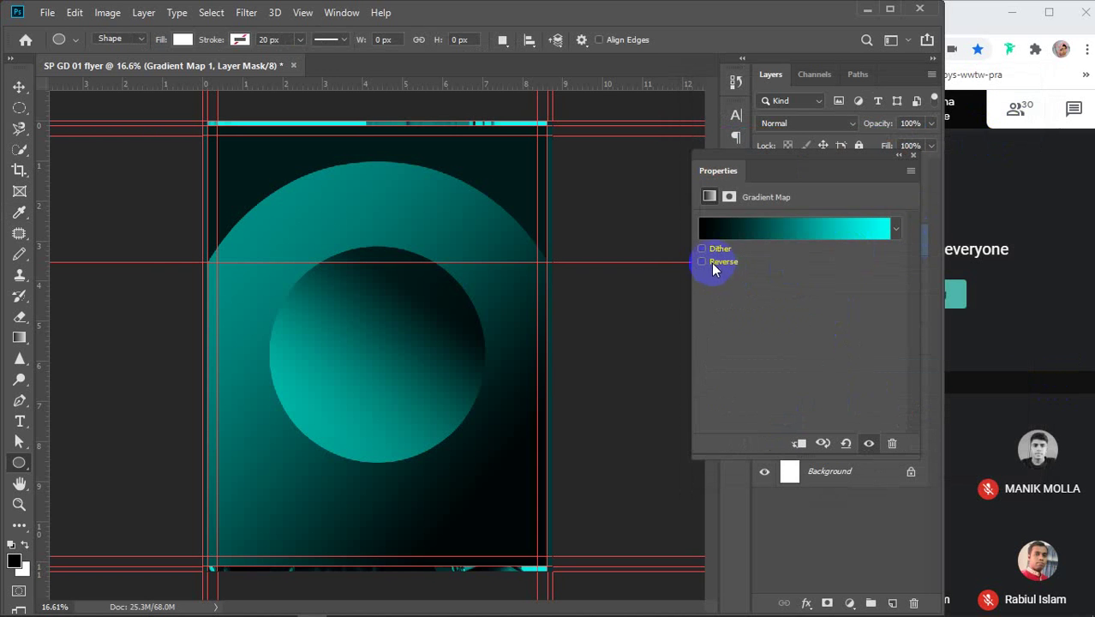
Check Gradient Map 1's mask and blend modes, then delete the adjustment layer.
click(729, 197)
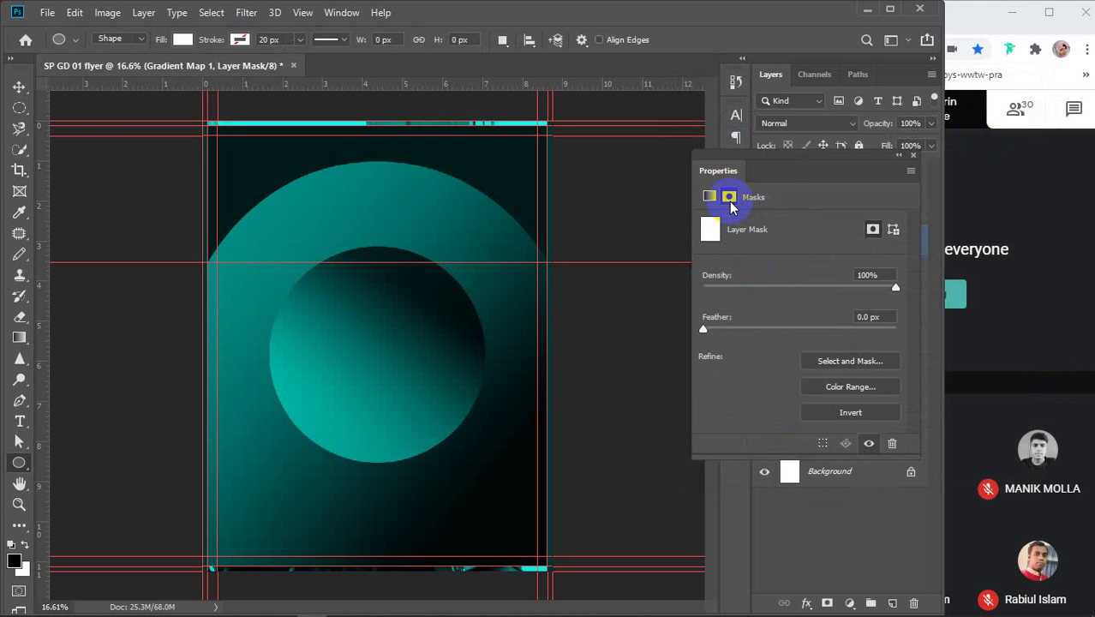
click(912, 157)
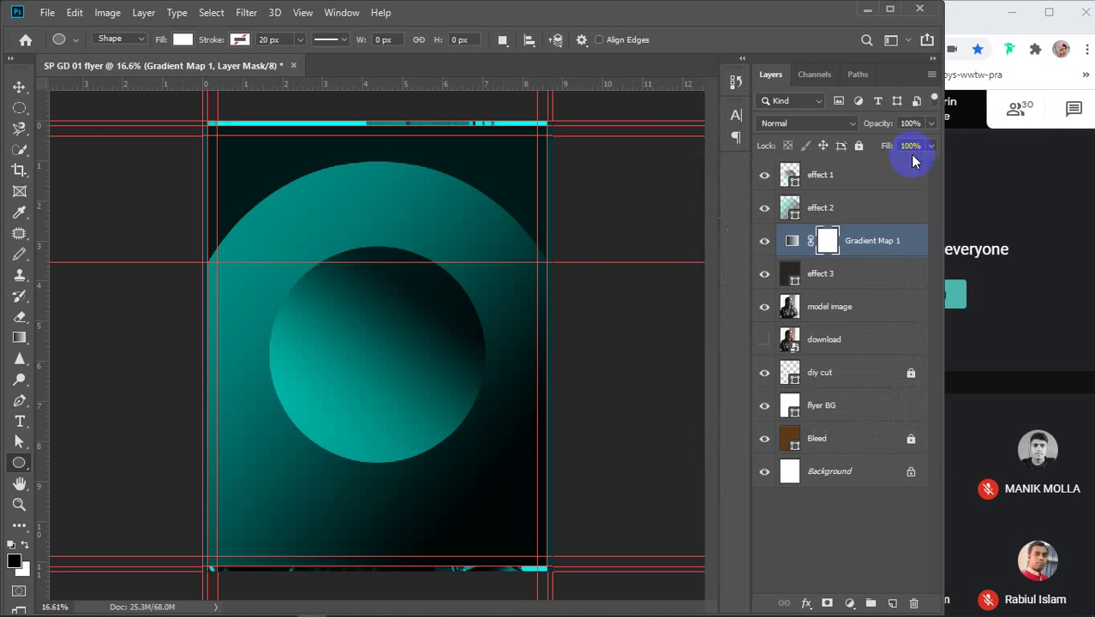
click(811, 124)
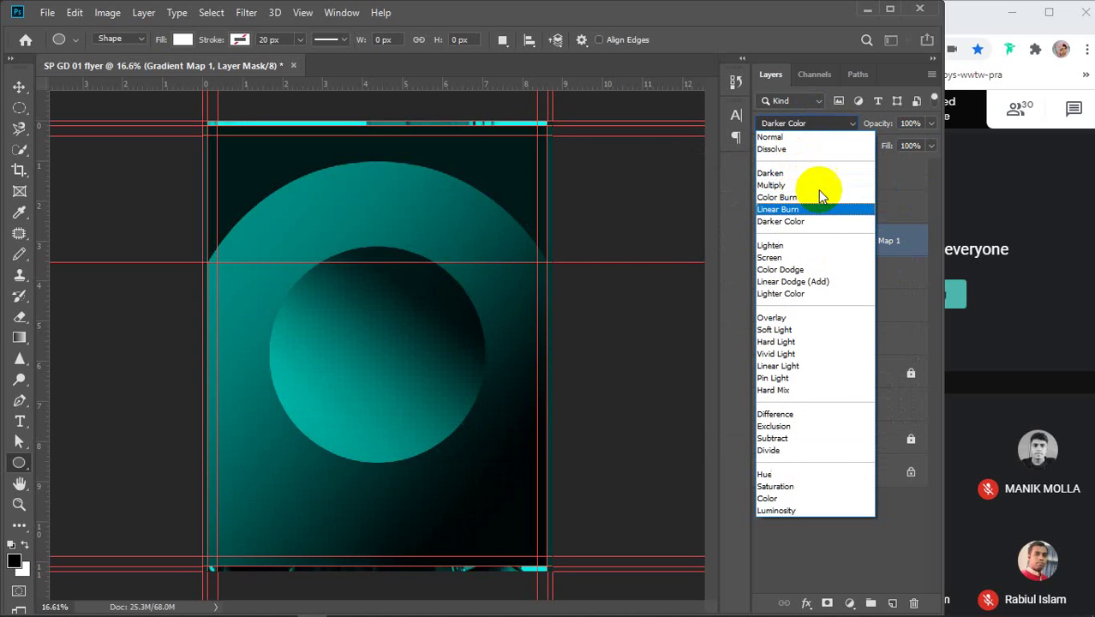
click(896, 380)
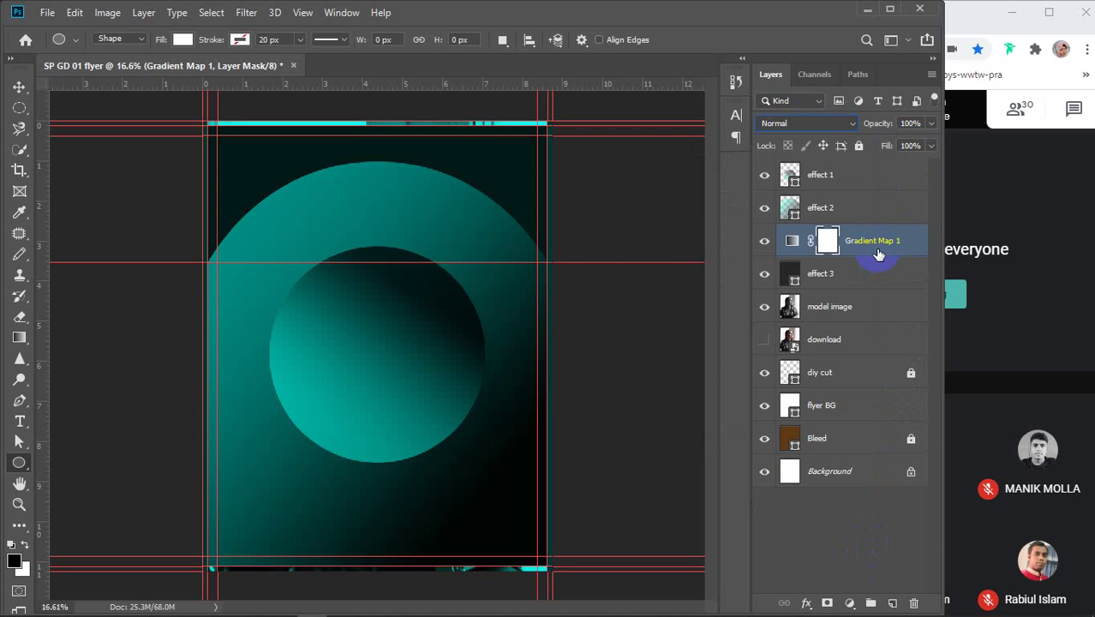
key(ctrl+z)
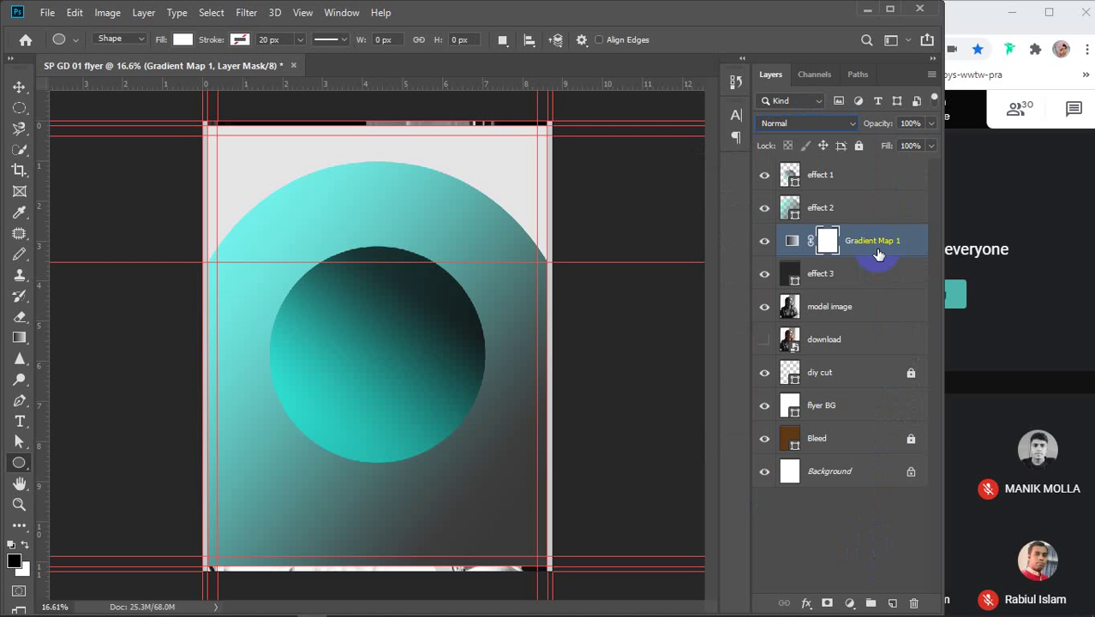
click(850, 549)
key(ctrl+z)
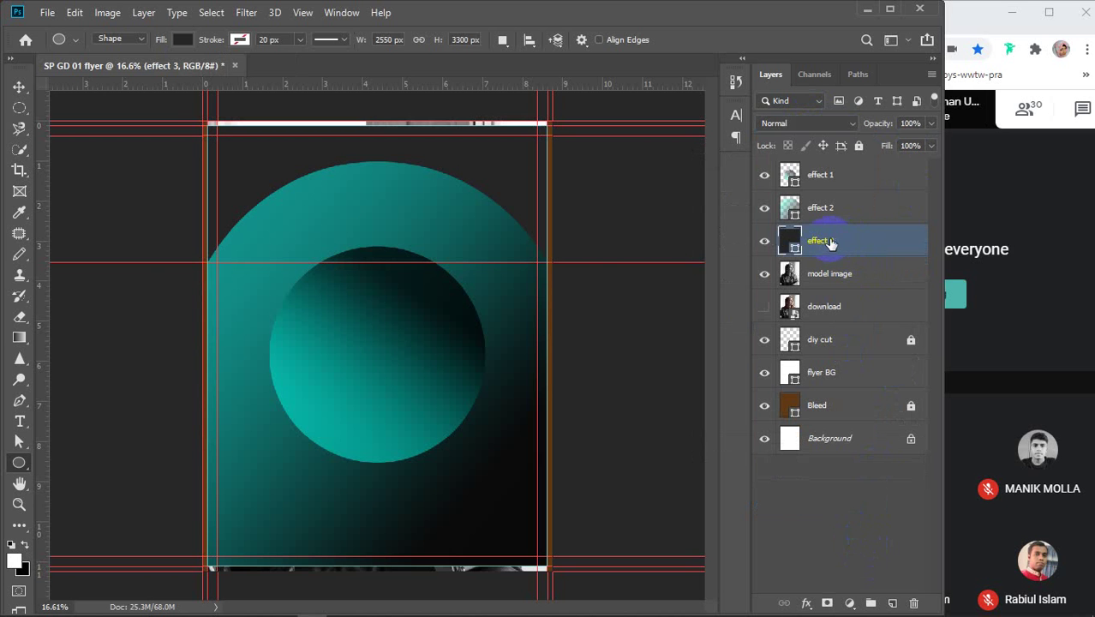
Bring the effect 3 layer's opacity down to 35%, reselecting the layer to fine-tune it.
drag(894, 123, 847, 130)
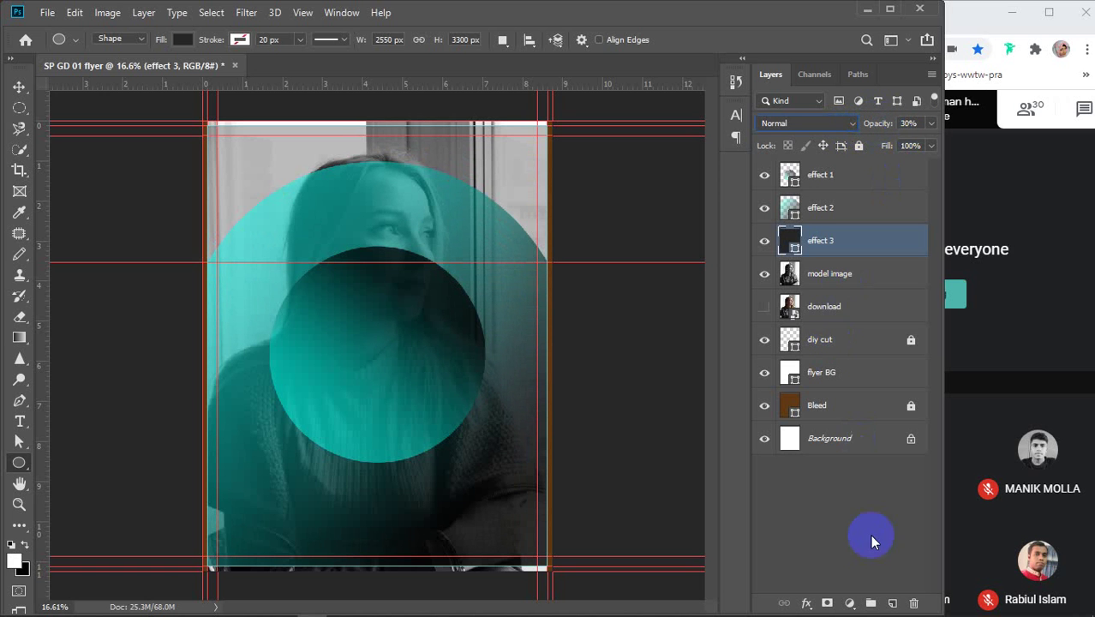
click(849, 531)
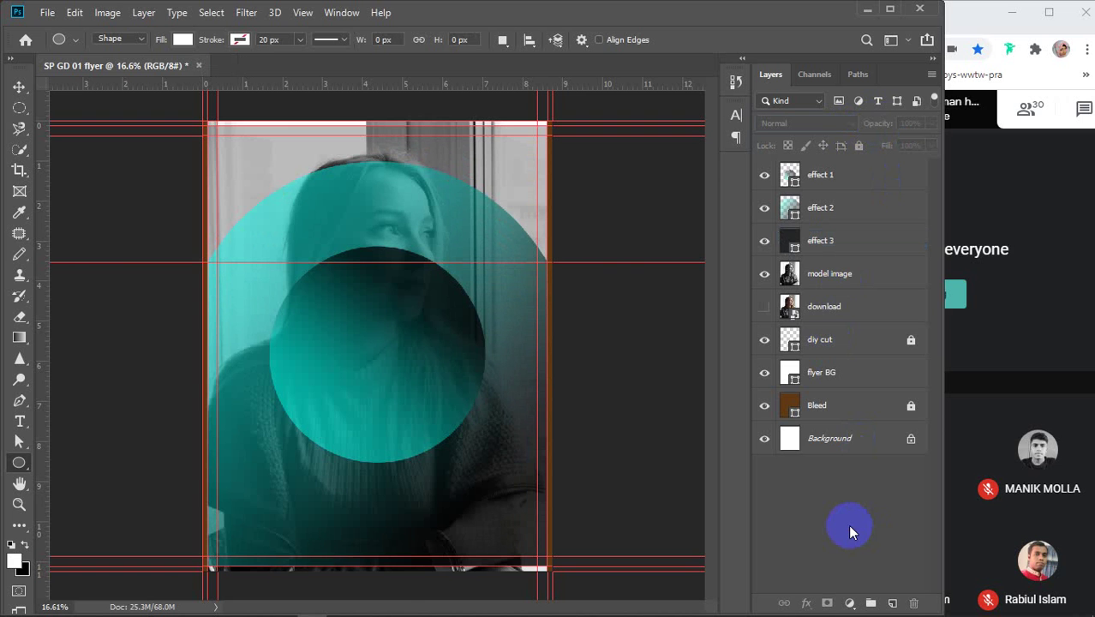
click(830, 246)
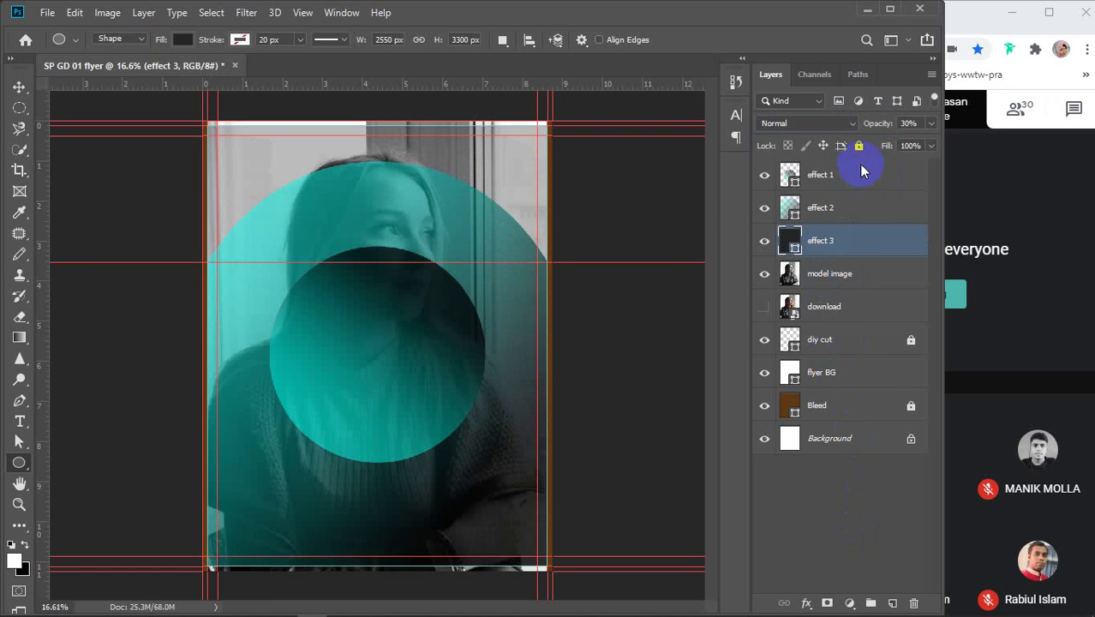
drag(876, 125, 880, 125)
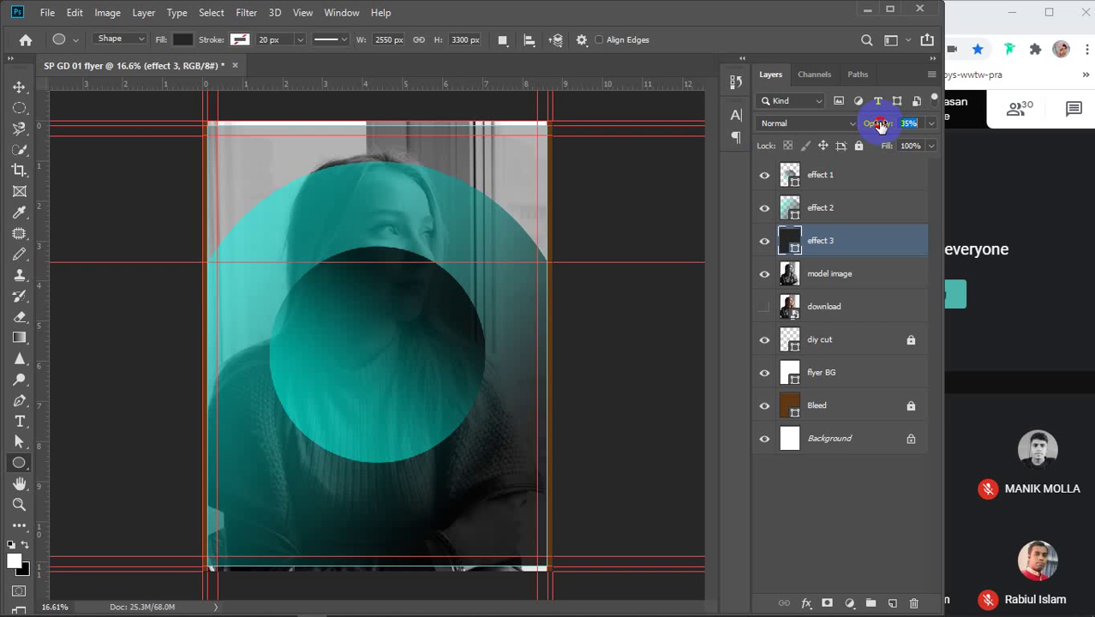
click(183, 39)
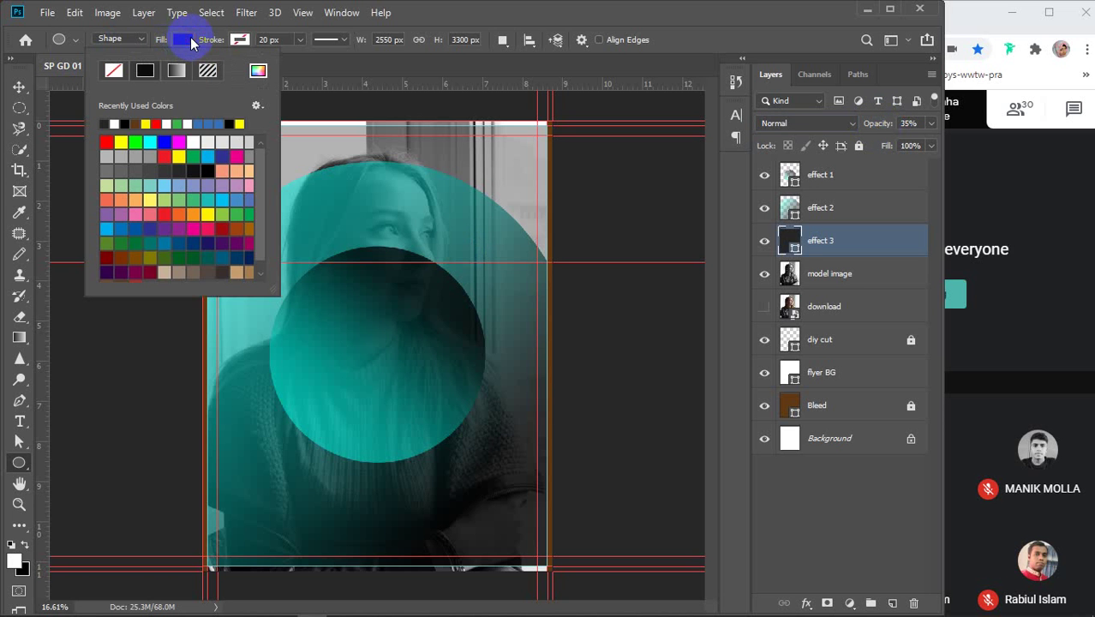
Switch effect 3's fill to a gradient and sample teal from the canvas for the left stop.
click(176, 70)
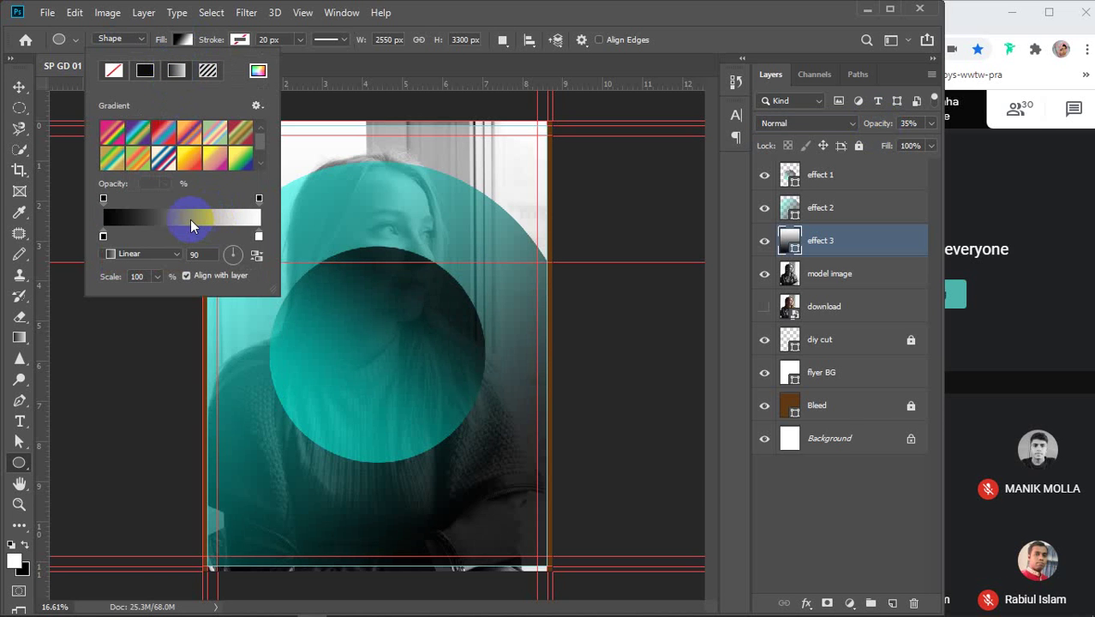
click(190, 219)
click(699, 379)
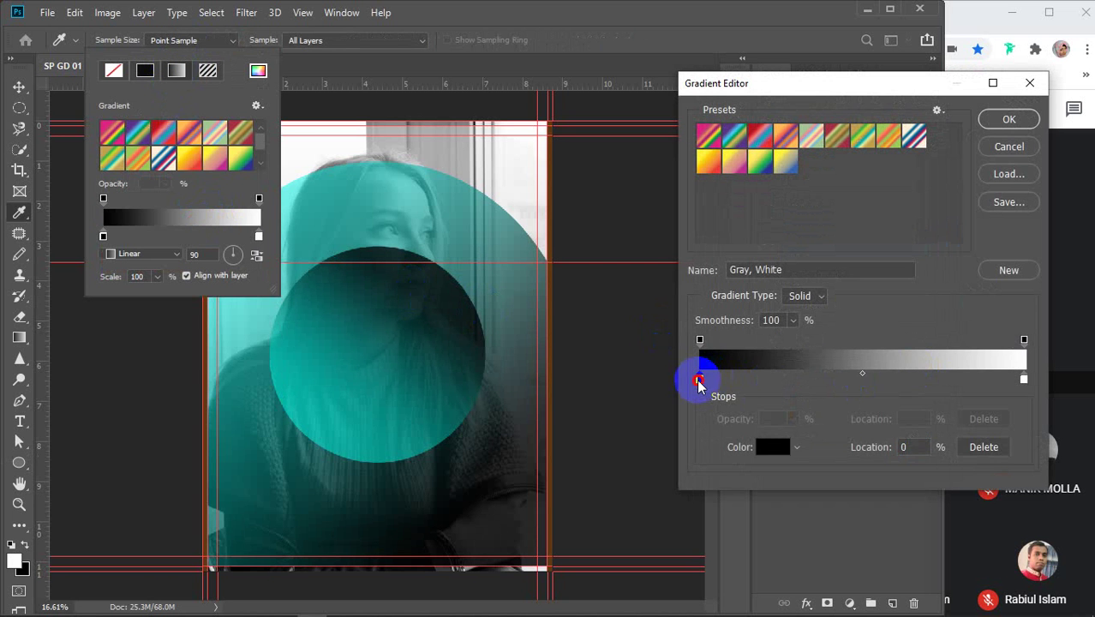
click(338, 427)
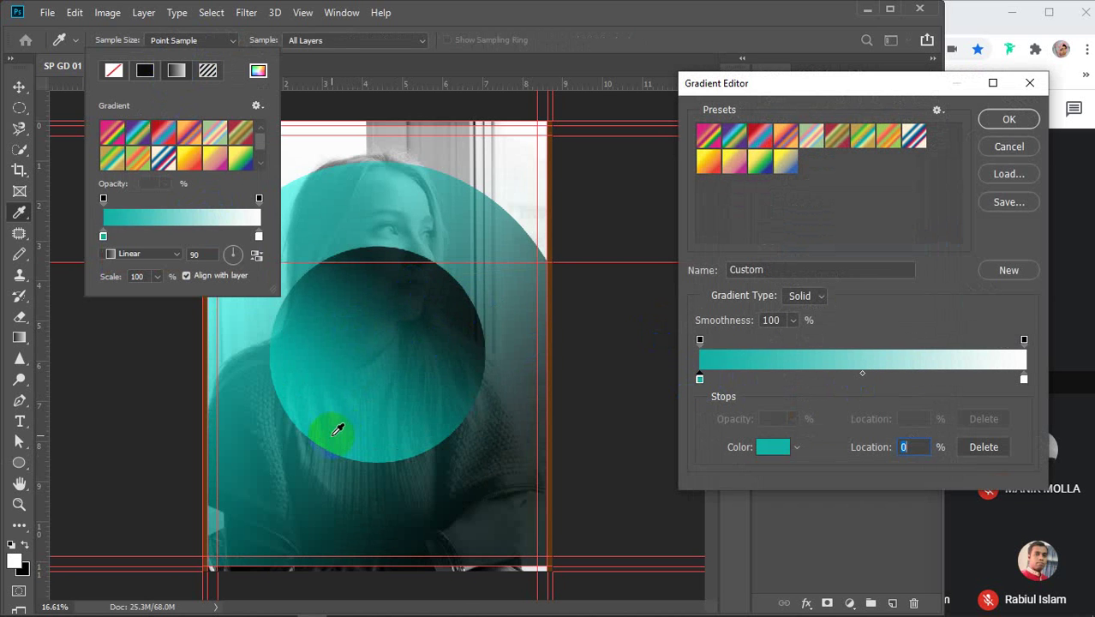
Make the right gradient stop near-black and confirm the teal-to-black gradient.
click(1024, 379)
click(419, 267)
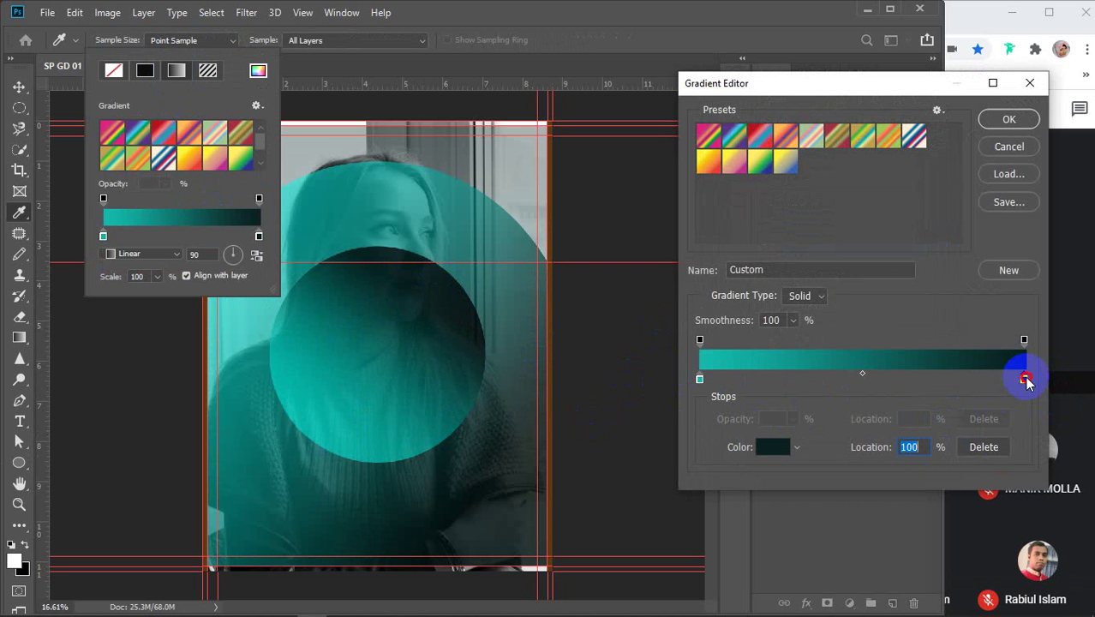
click(769, 444)
click(772, 398)
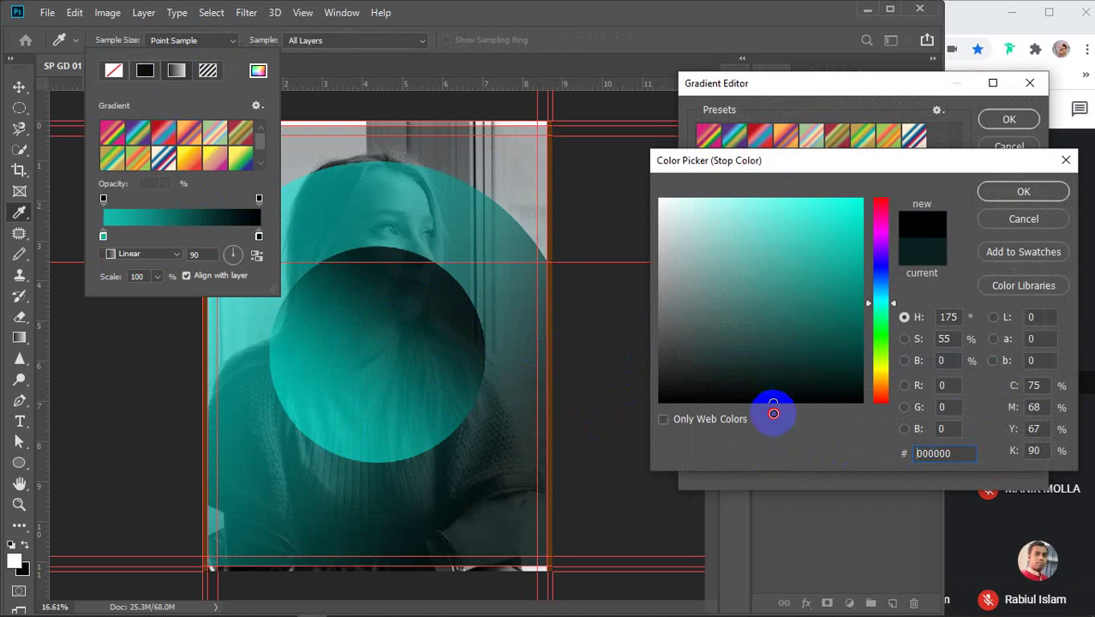
click(993, 191)
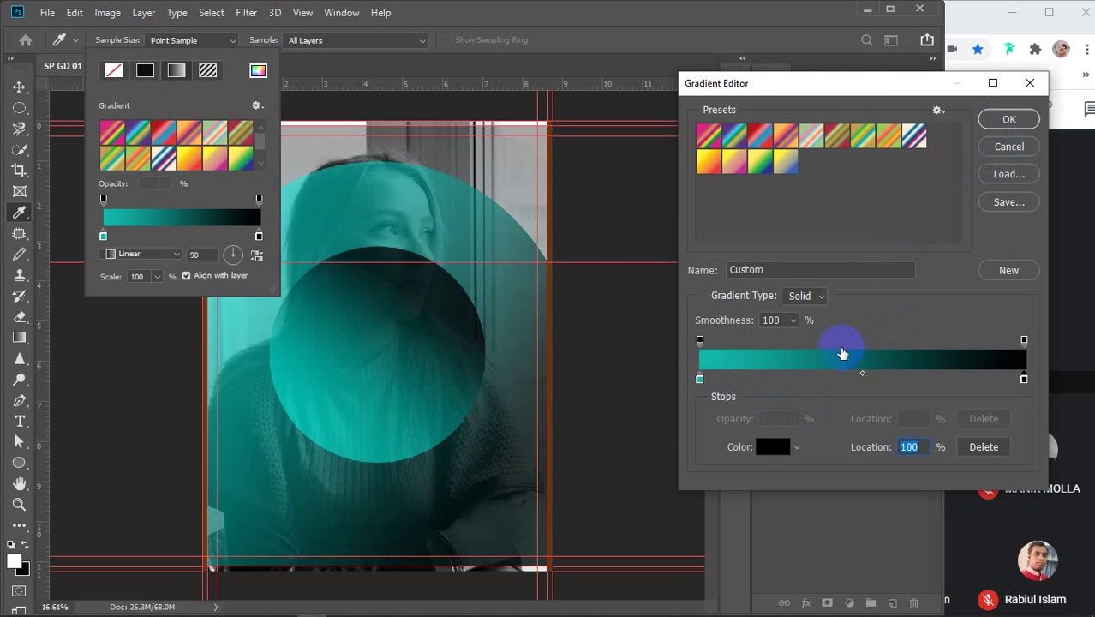
click(700, 341)
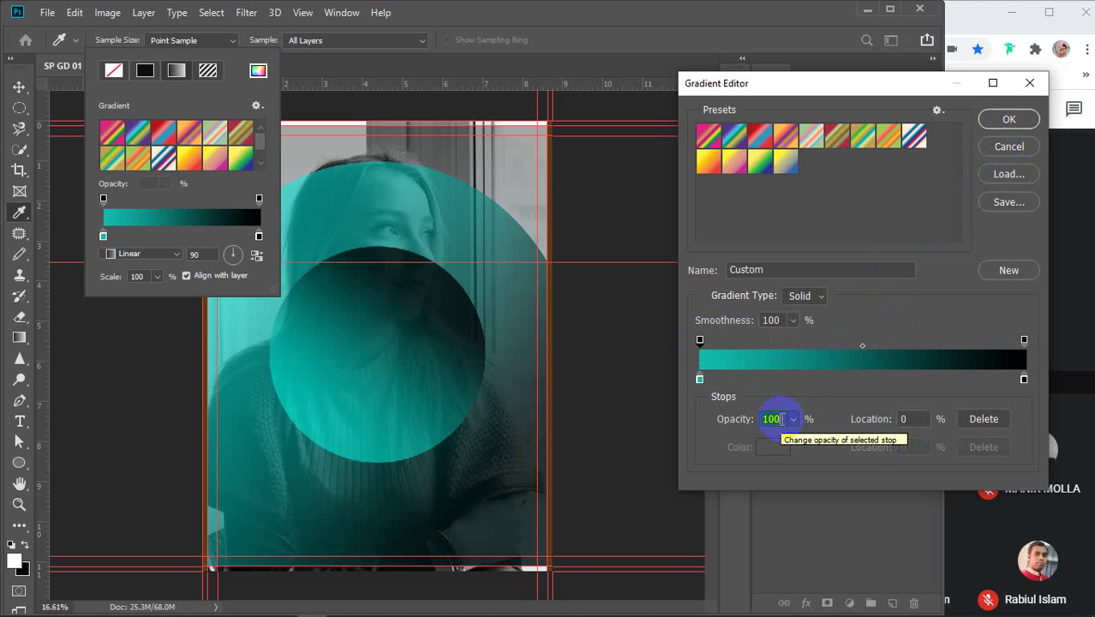
click(1001, 119)
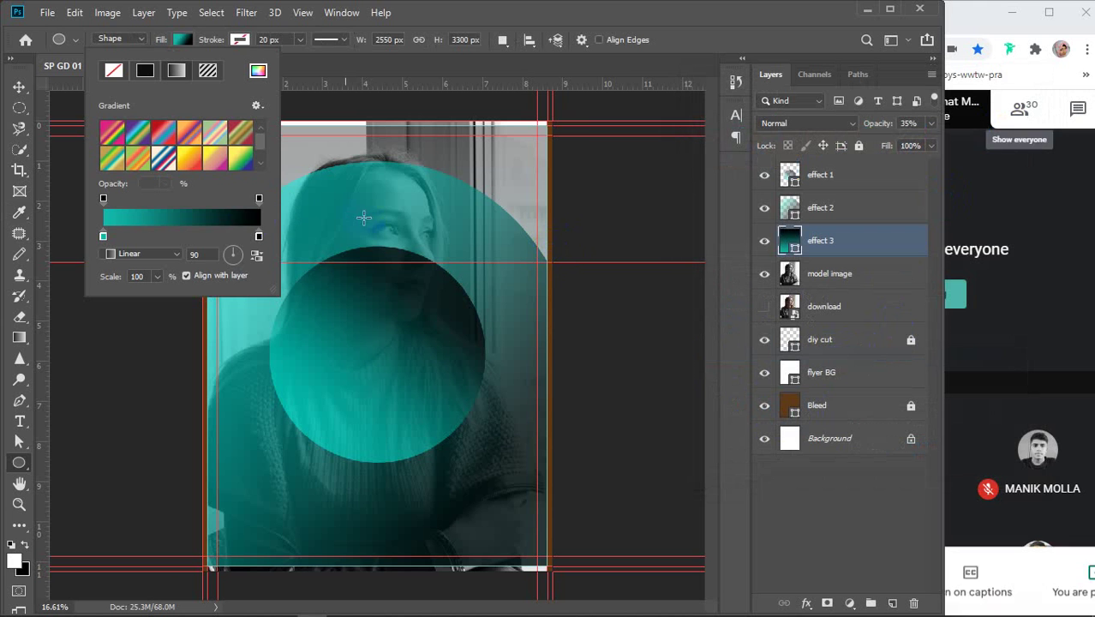
Rotate the effect 3 gradient fill to a 90° angle.
click(237, 249)
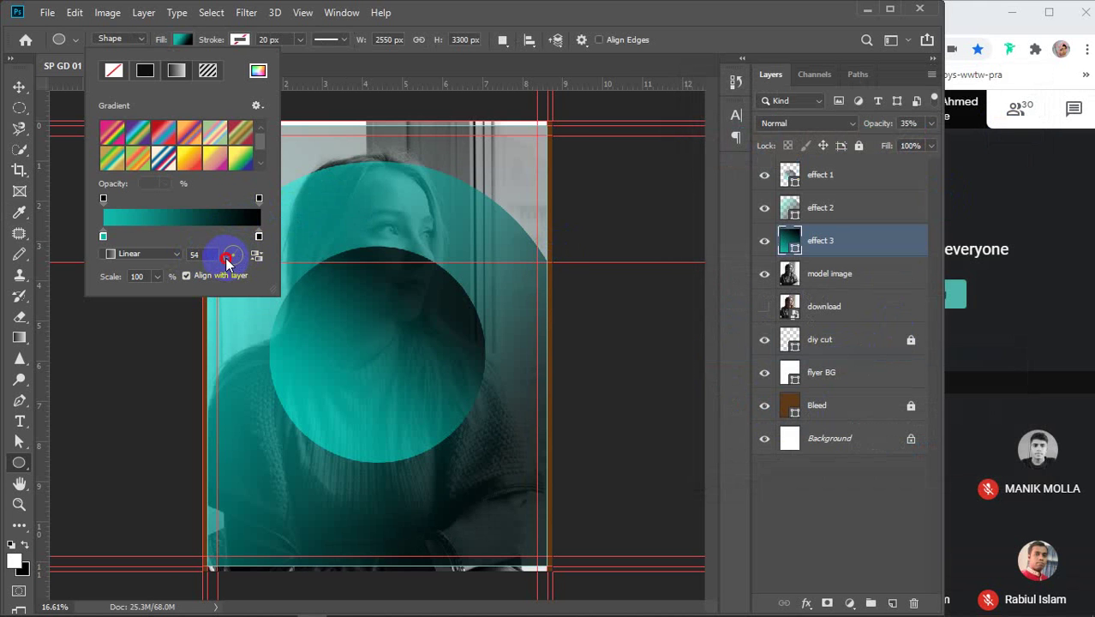
click(224, 257)
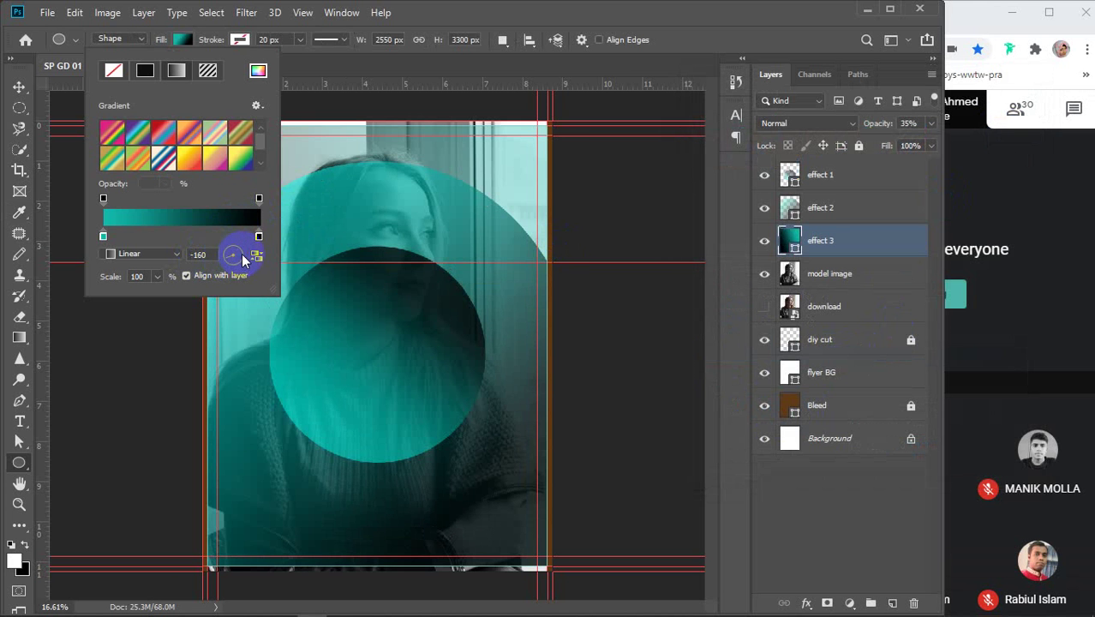
click(242, 255)
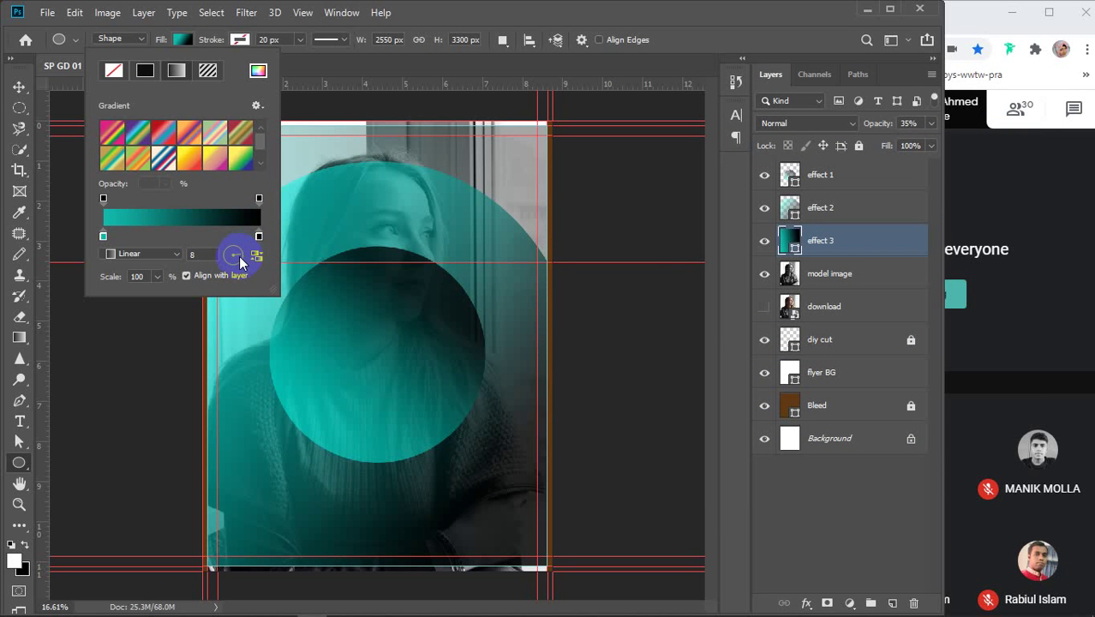
click(237, 260)
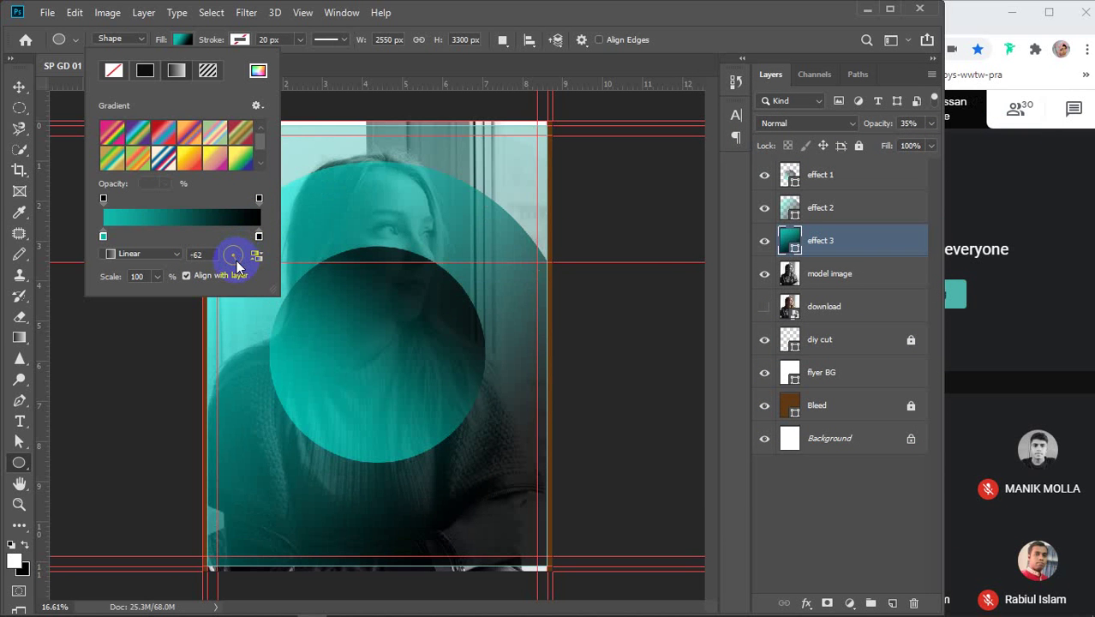
click(233, 254)
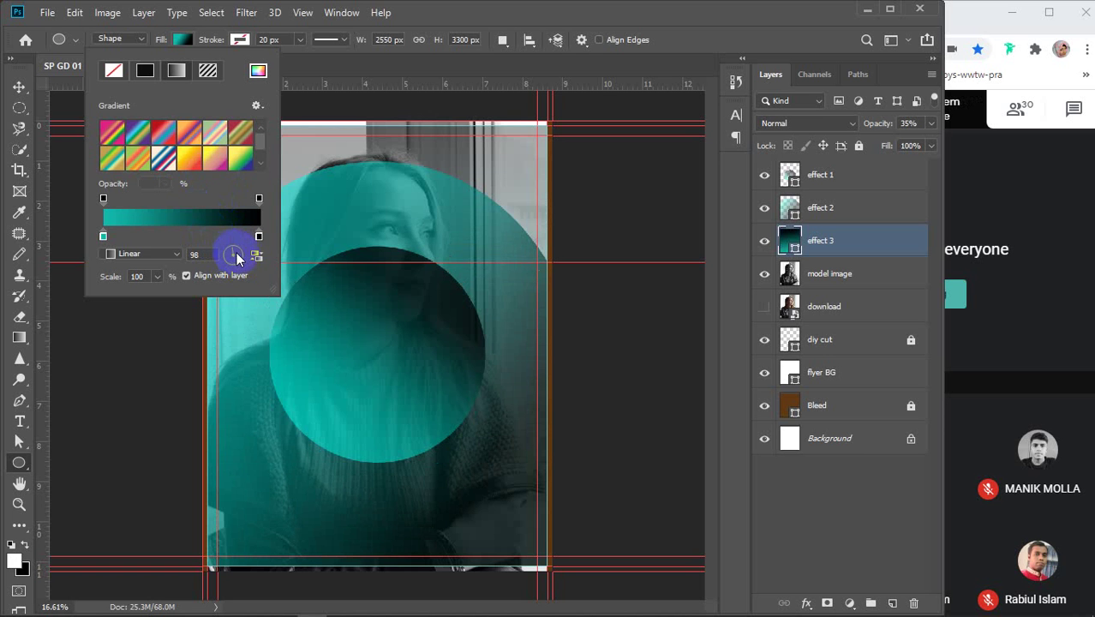
click(204, 254)
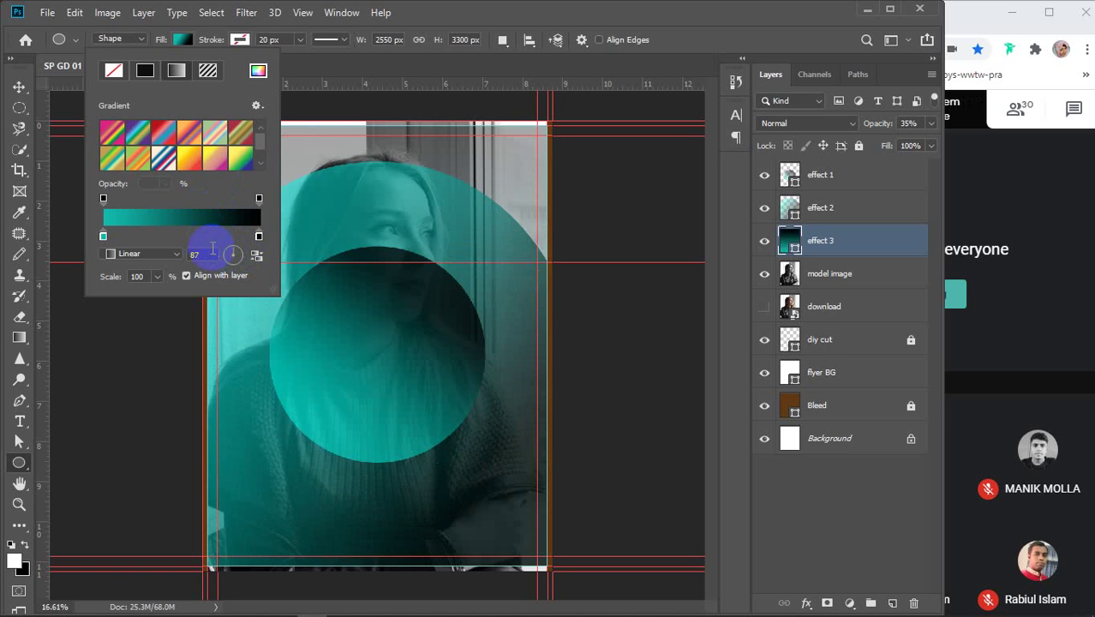
key(Up)
key(Up)
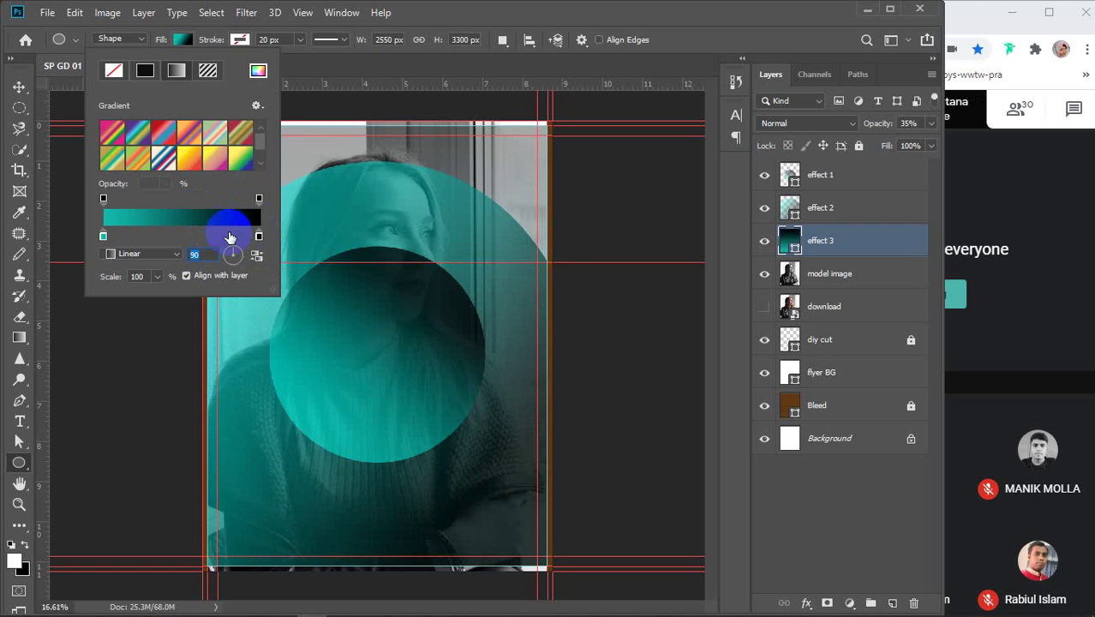
Set the gradient's scale to 150% and close the fill options.
mouse_move(157, 279)
mouse_down()
mouse_move(154, 299)
mouse_move(167, 299)
mouse_move(157, 291)
mouse_up()
click(147, 275)
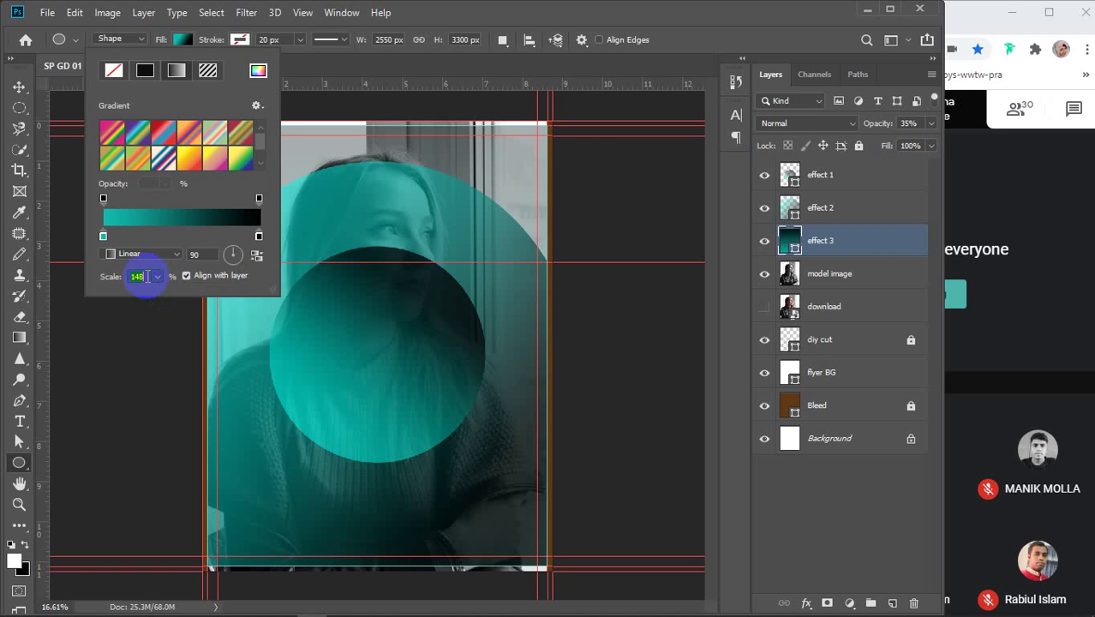
key(Up)
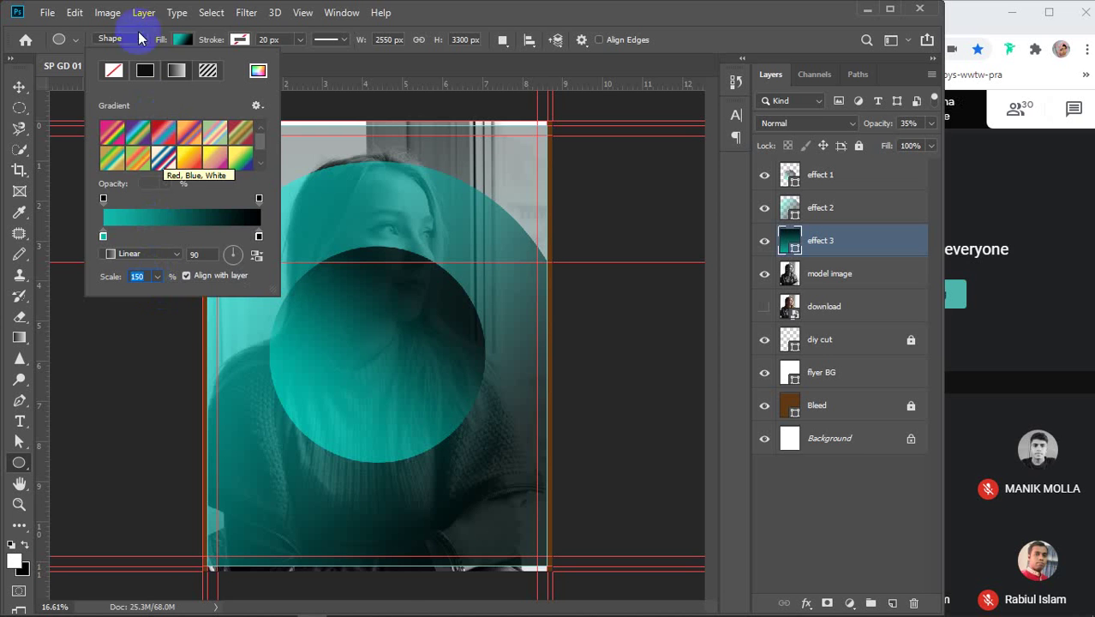
click(182, 40)
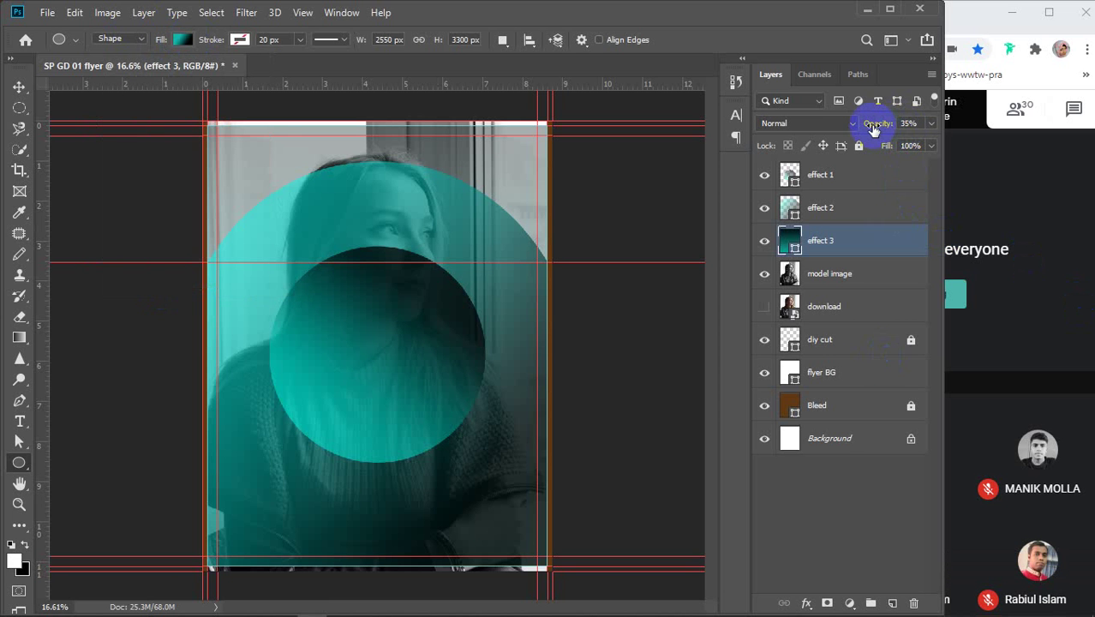
Set the effect 3 layer's opacity to exactly 50% and deselect the layers.
drag(873, 129, 878, 127)
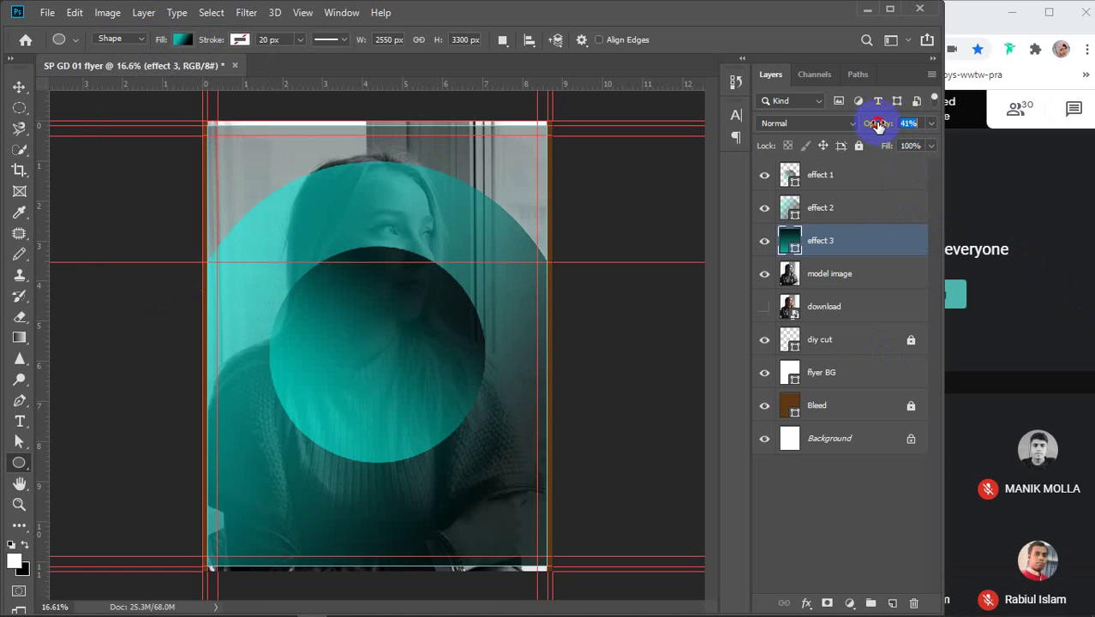
drag(878, 125, 887, 137)
click(920, 123)
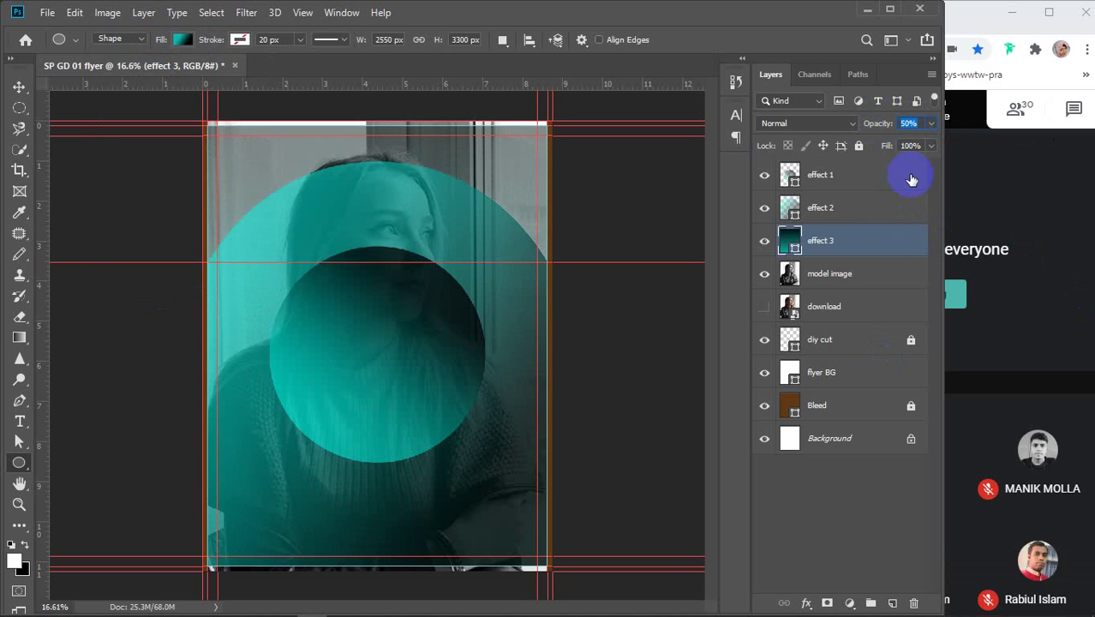
click(851, 485)
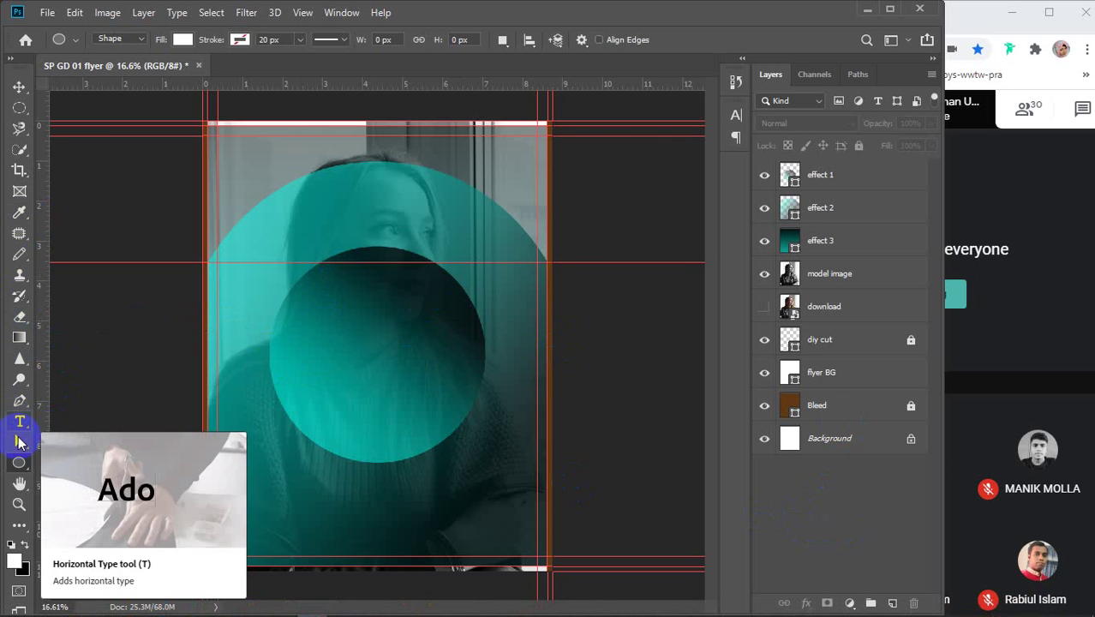
right_click(19, 462)
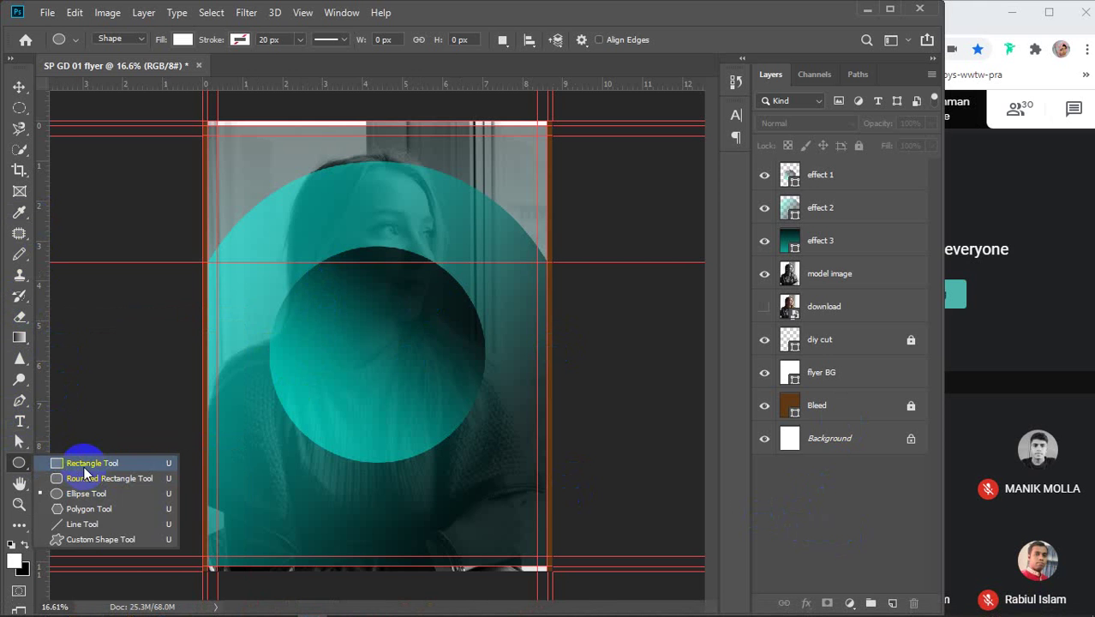
Draw a 15 px horizontal line inside the dark circle with the Line Tool and fill it white.
click(74, 524)
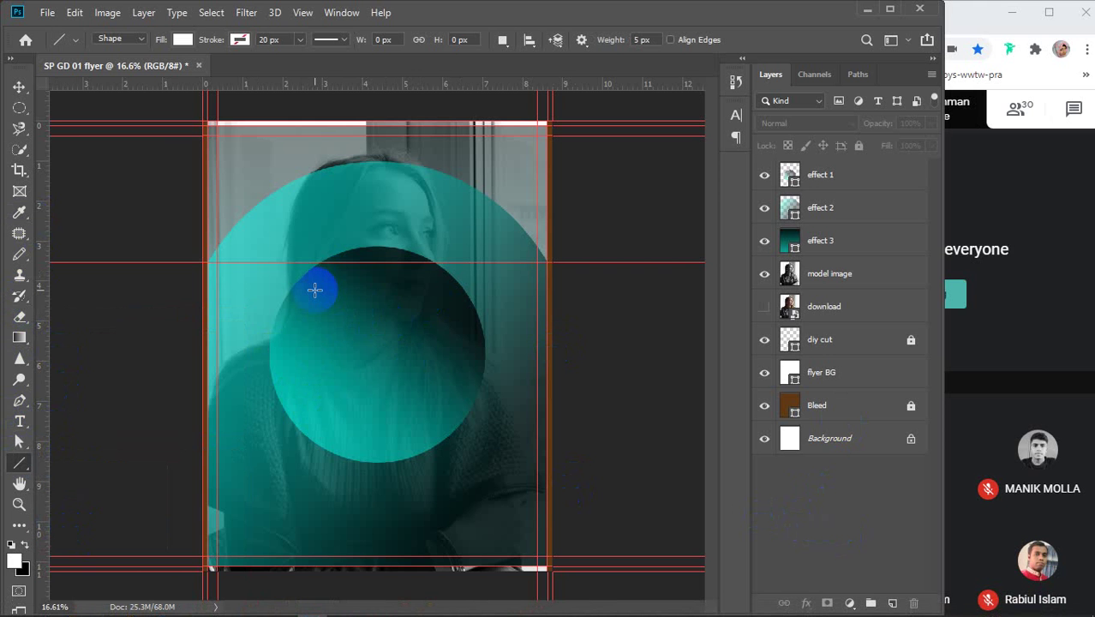
drag(309, 291, 348, 293)
key(ctrl+z)
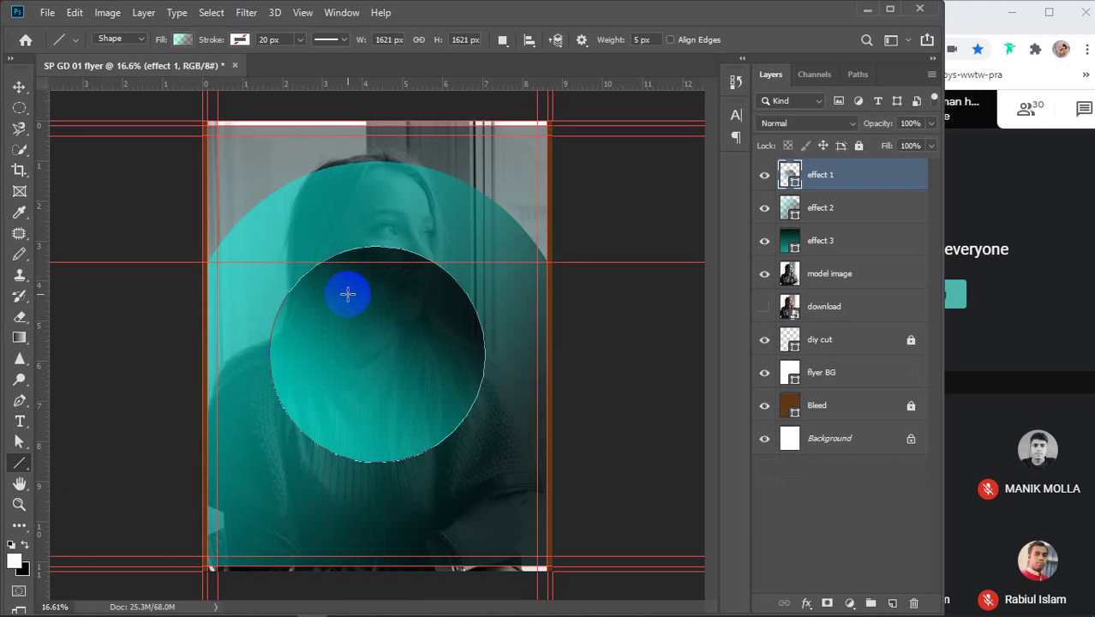
click(633, 41)
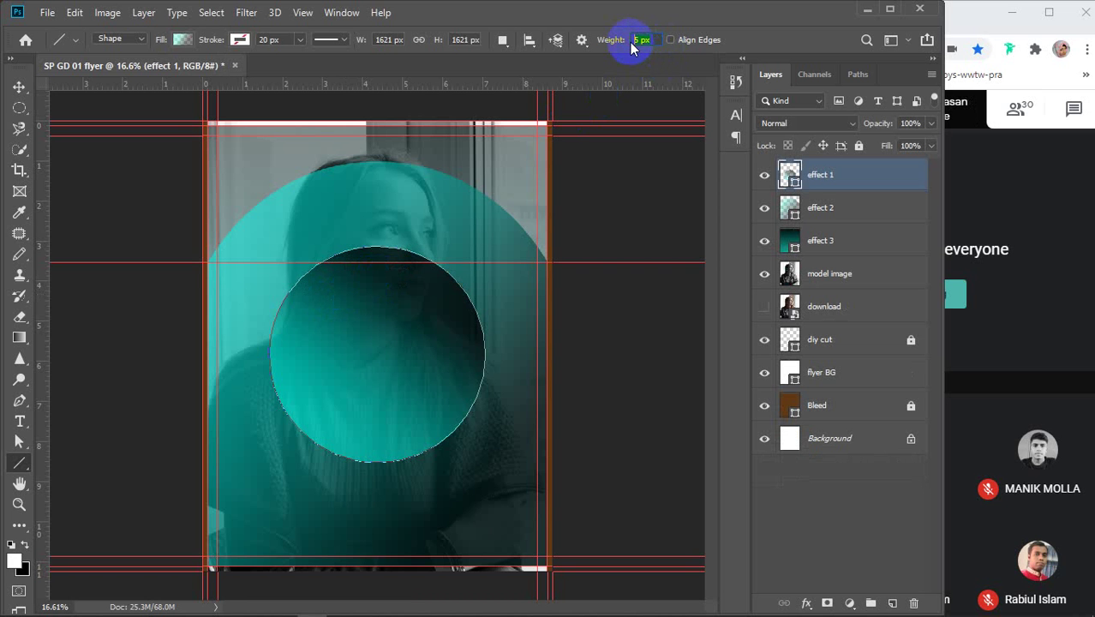
text(15)
drag(300, 303, 351, 306)
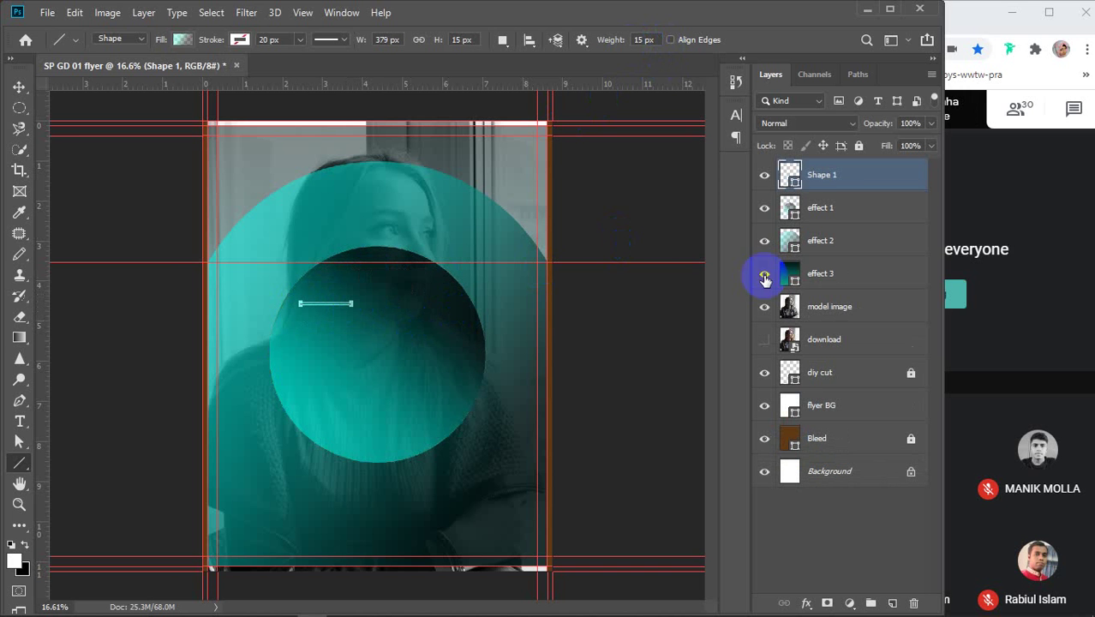
click(182, 40)
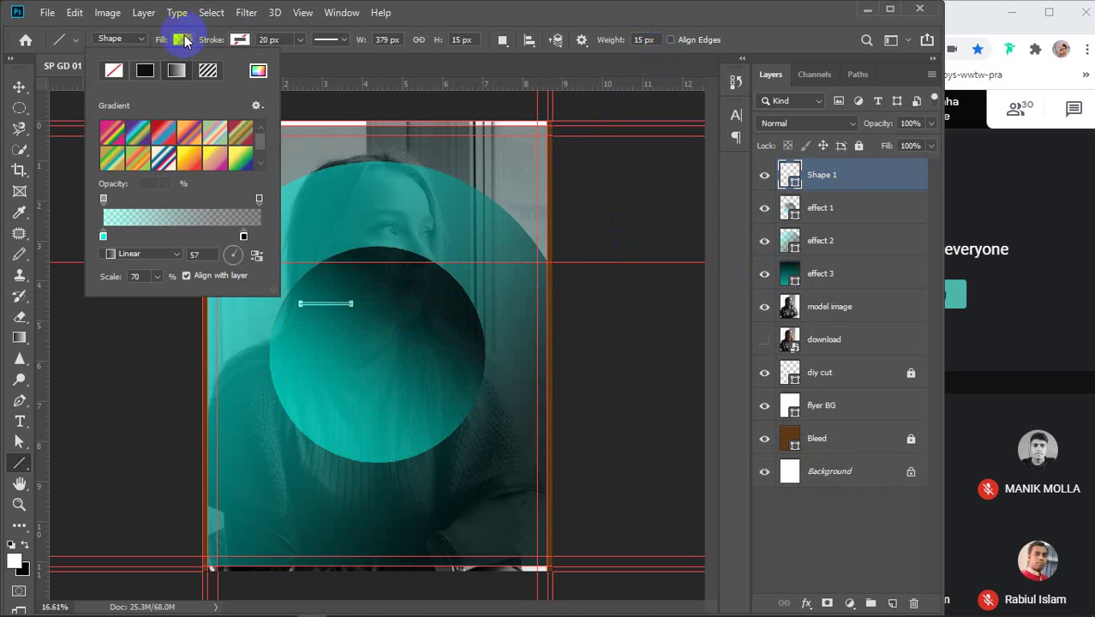
click(145, 70)
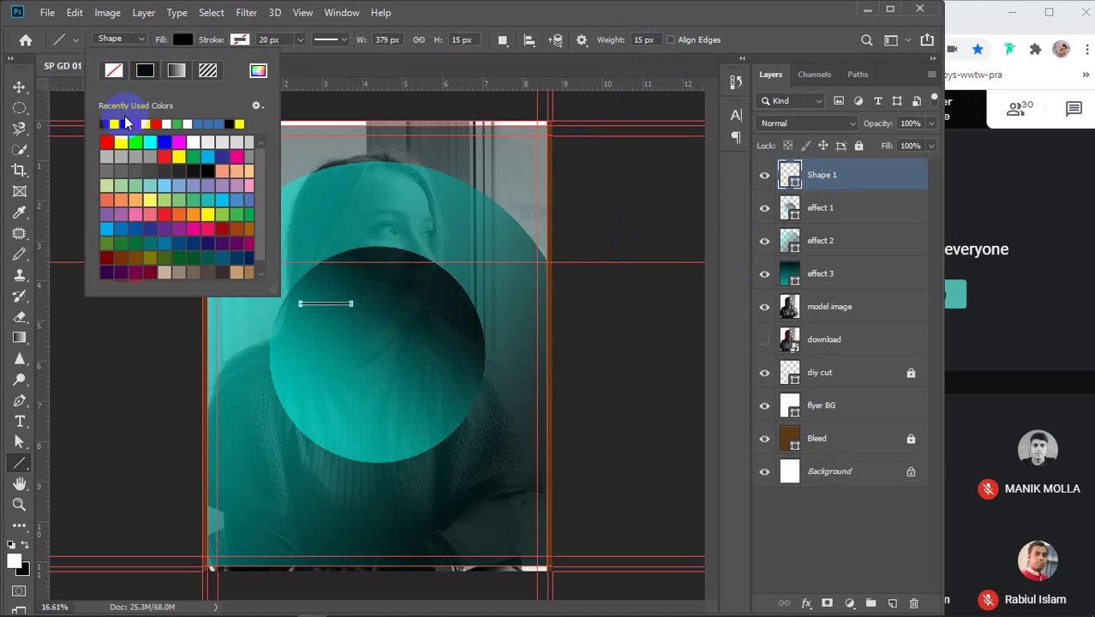
click(181, 40)
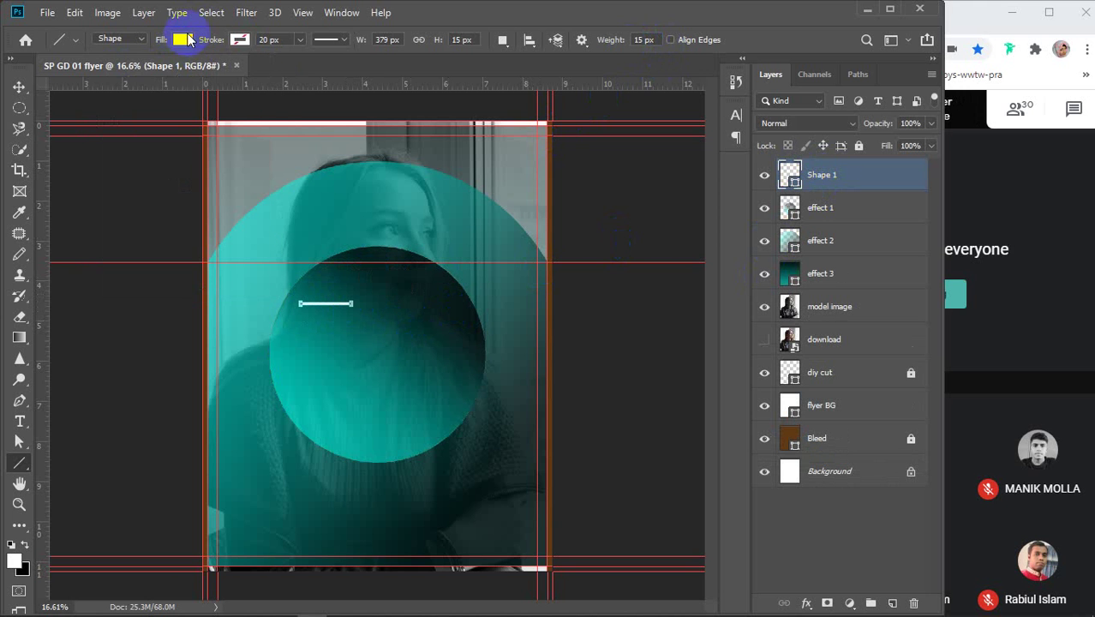
click(20, 420)
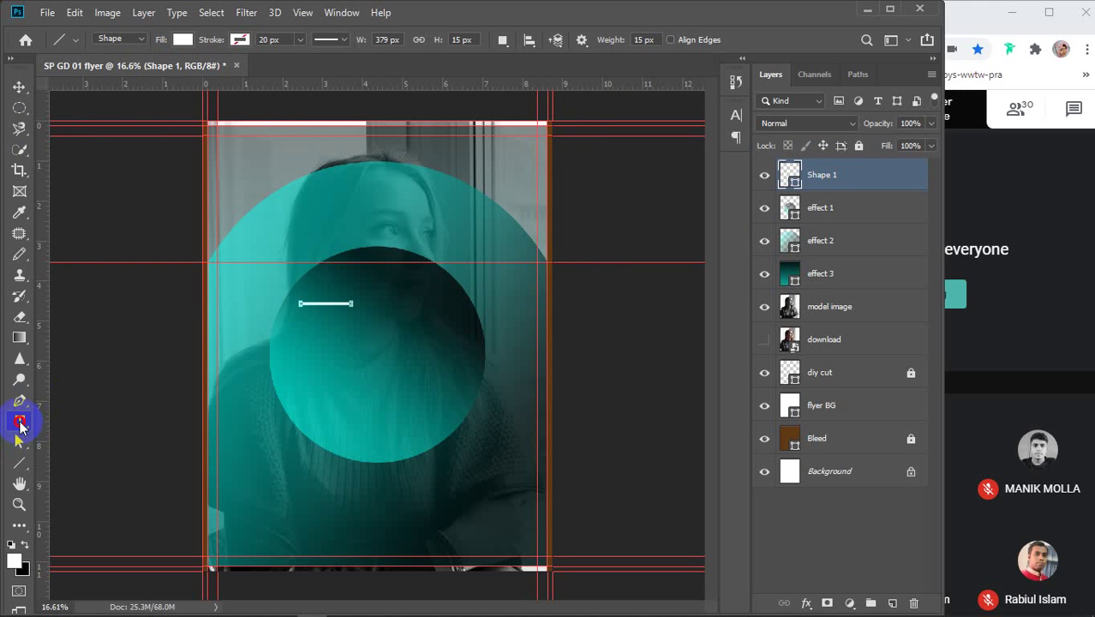
Create a placeholder text layer inside the dark circle and switch its font to Montserrat.
click(367, 358)
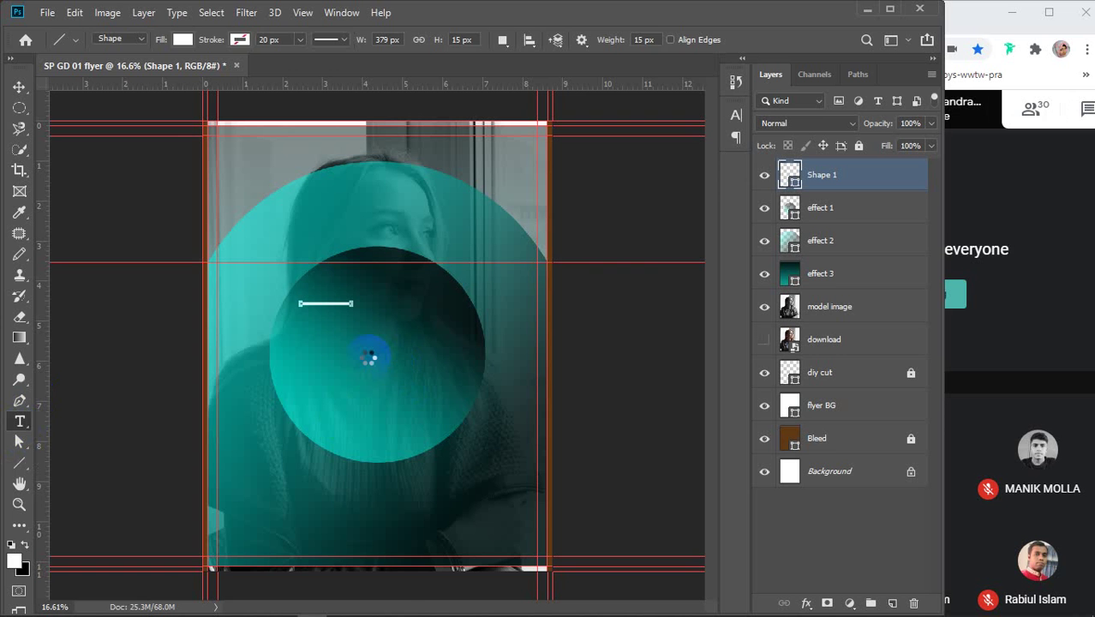
click(351, 348)
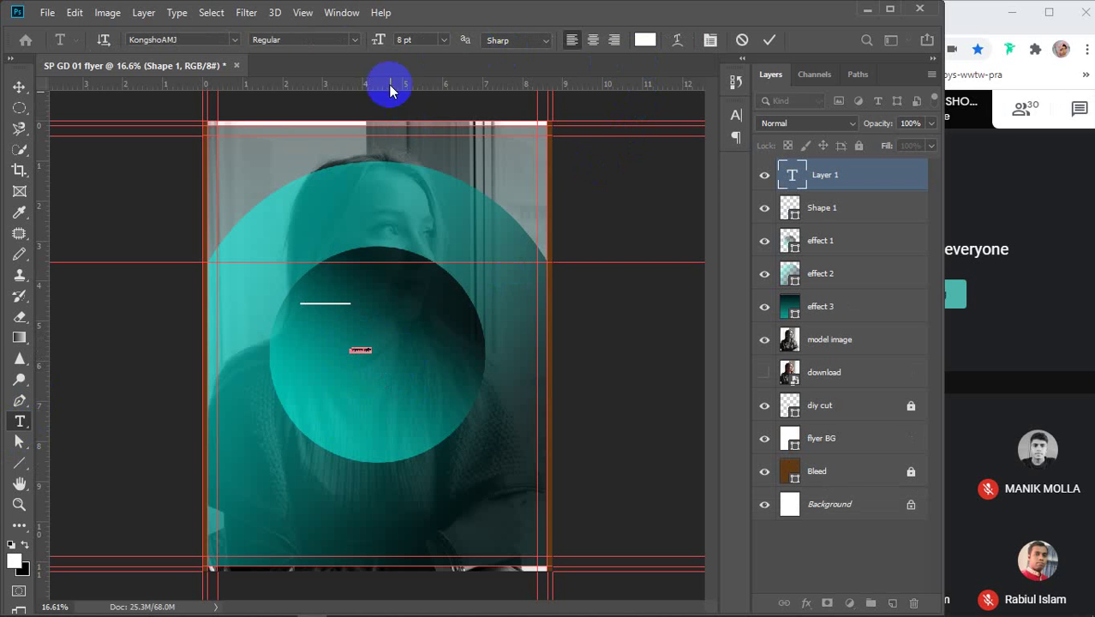
click(234, 39)
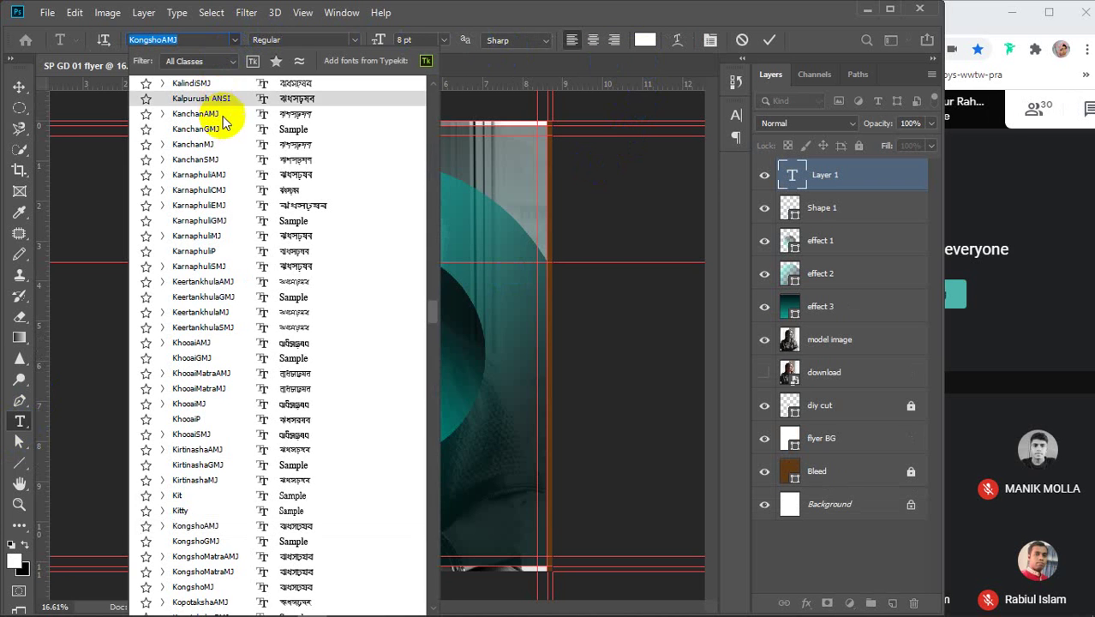
scroll(291, 288, down, 10)
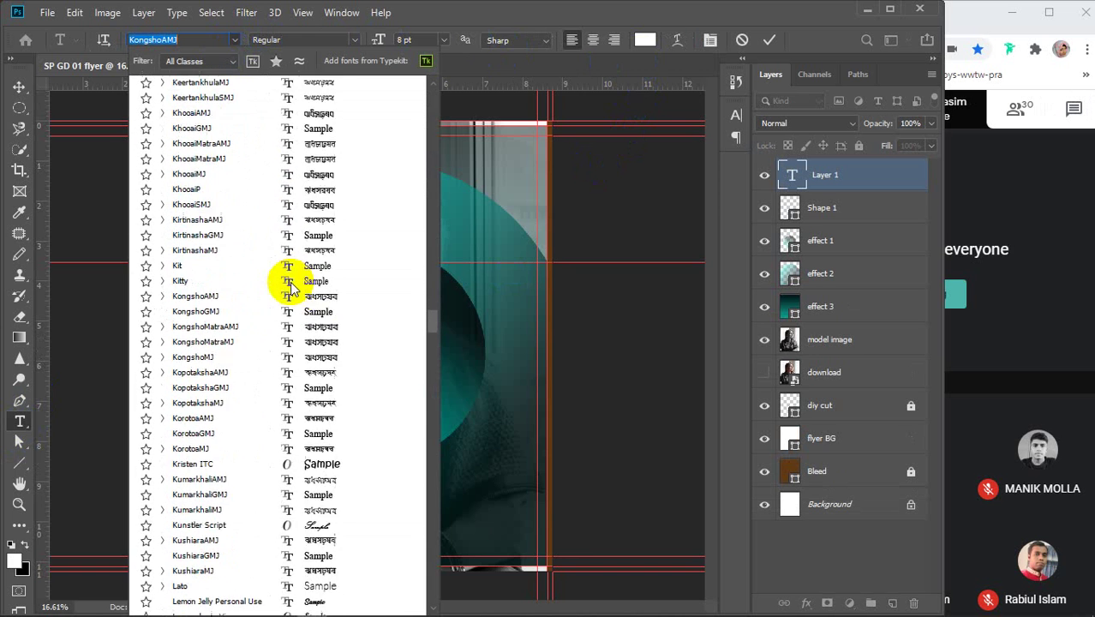
scroll(291, 287, down, 11)
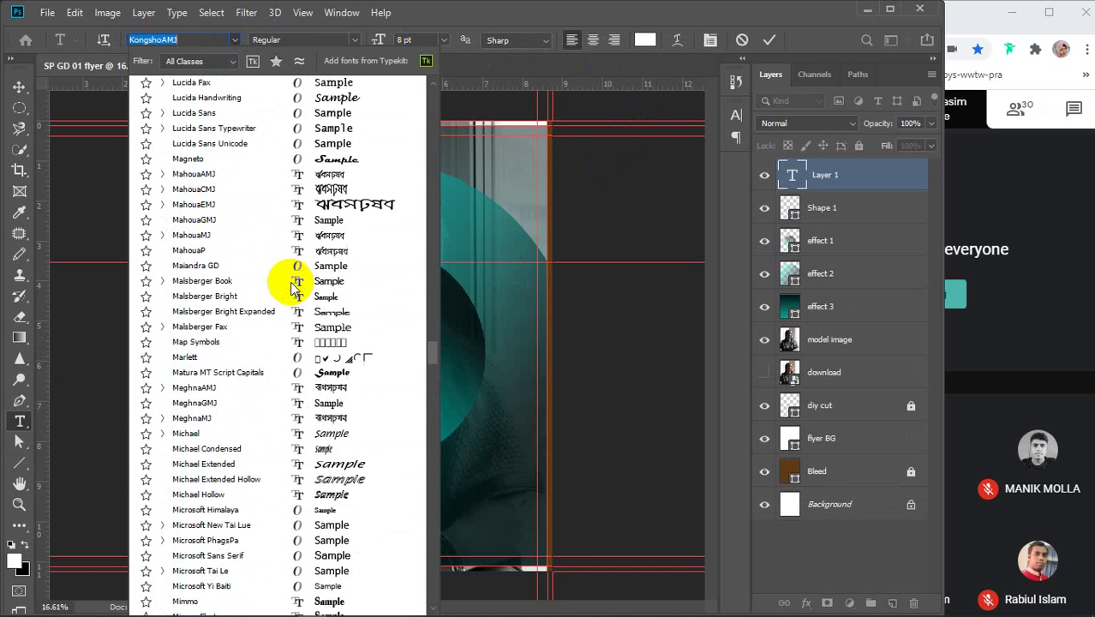
scroll(291, 287, down, 5)
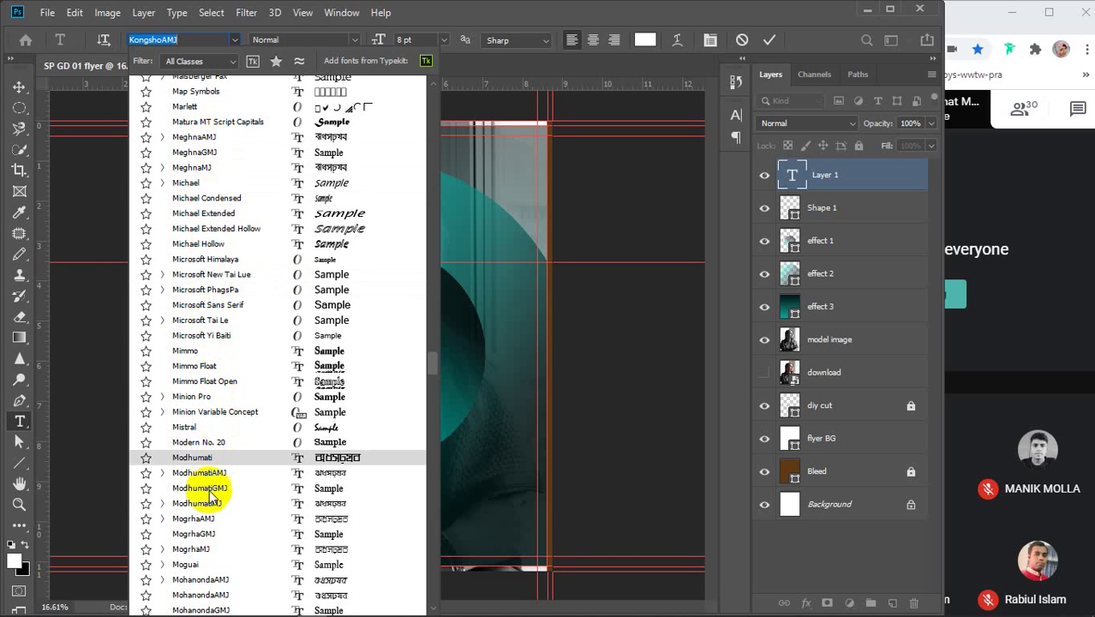
scroll(216, 565, down, 1)
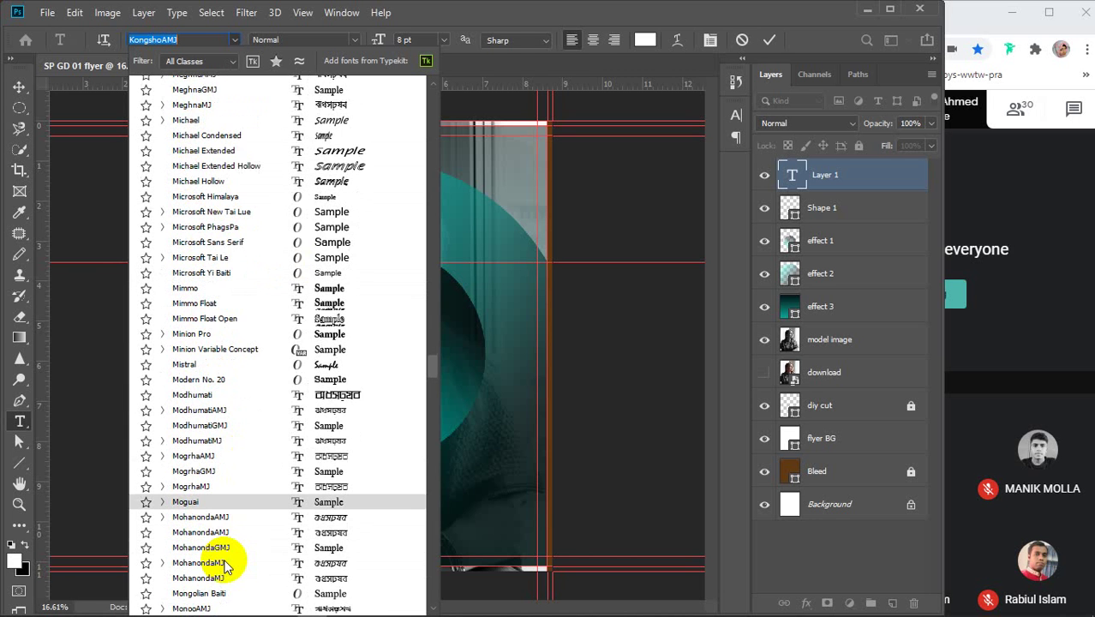
scroll(225, 566, down, 1)
scroll(224, 565, down, 2)
scroll(215, 508, down, 1)
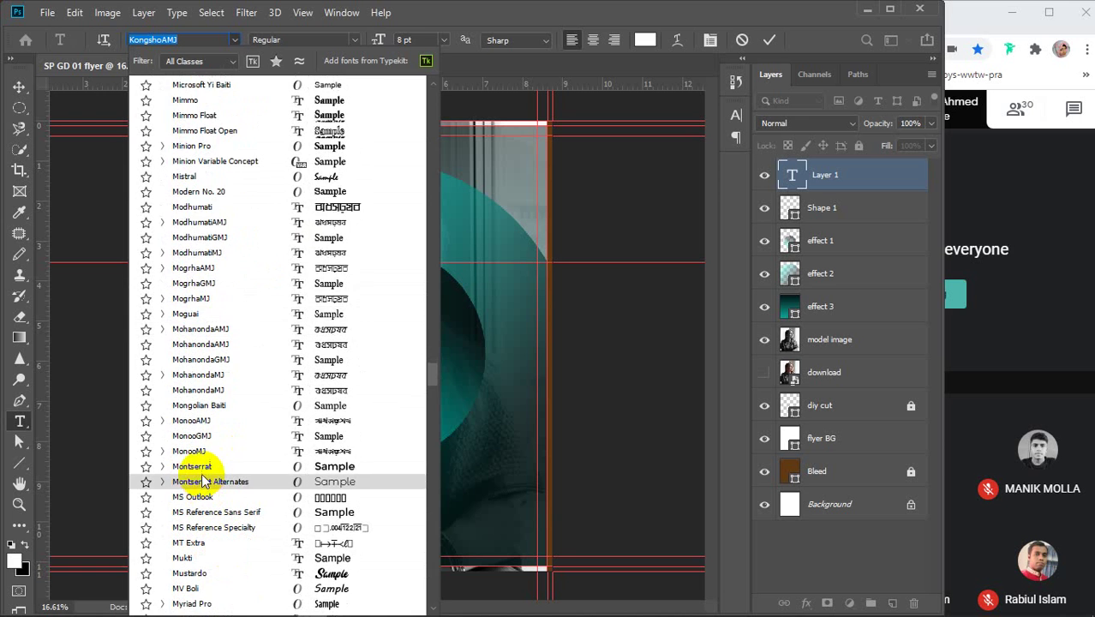
click(202, 467)
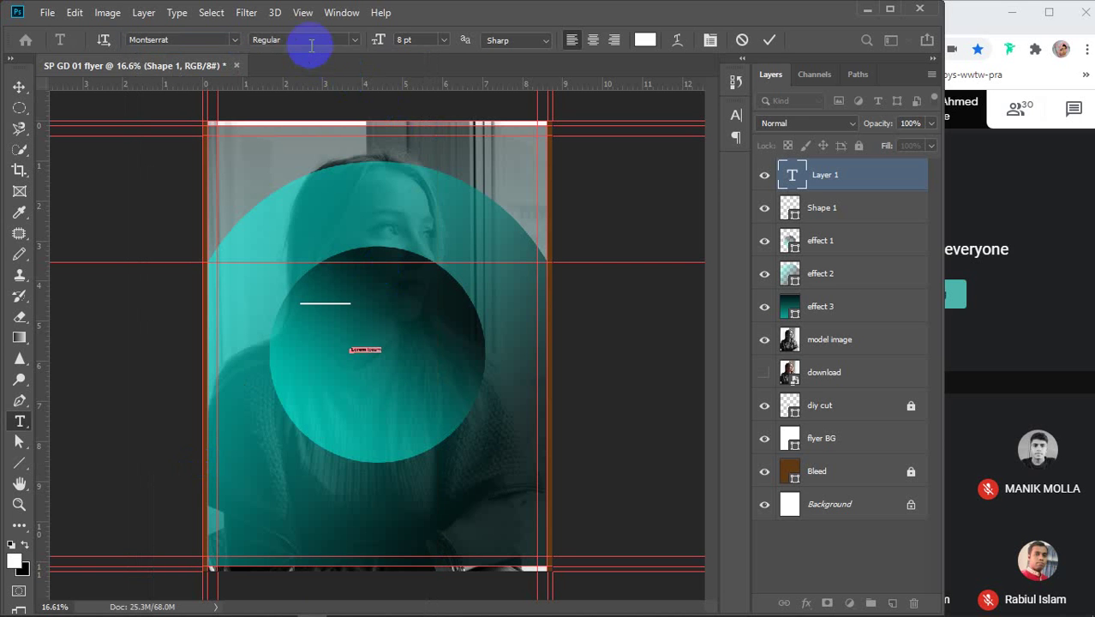
click(354, 39)
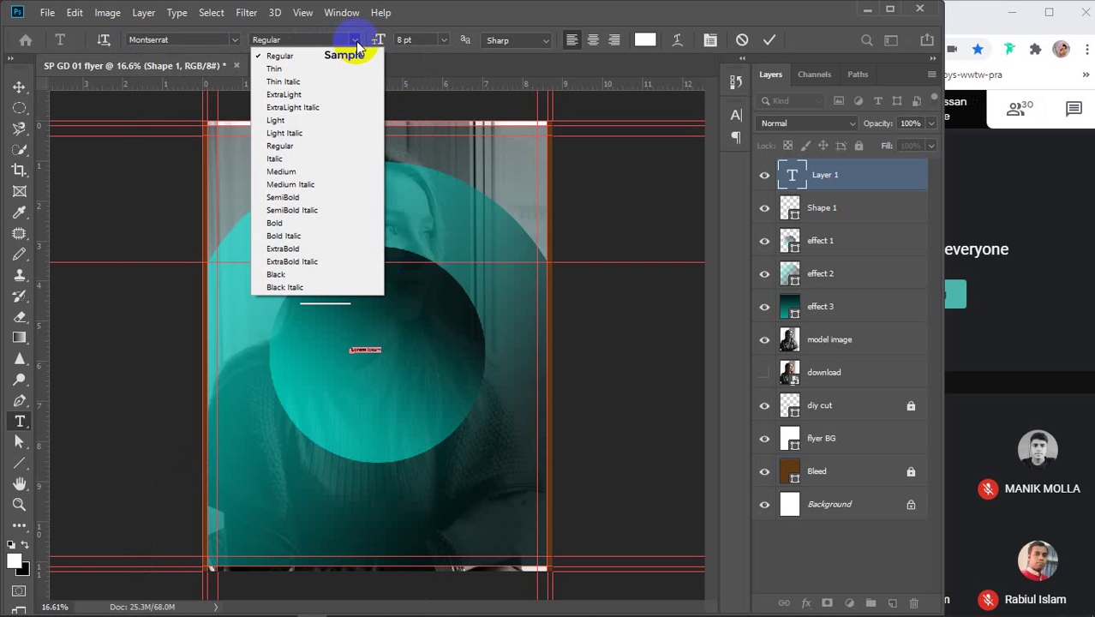
Make the placeholder text Montserrat Medium and enlarge it to 45 pt.
click(281, 171)
click(418, 39)
text(12)
key(Return)
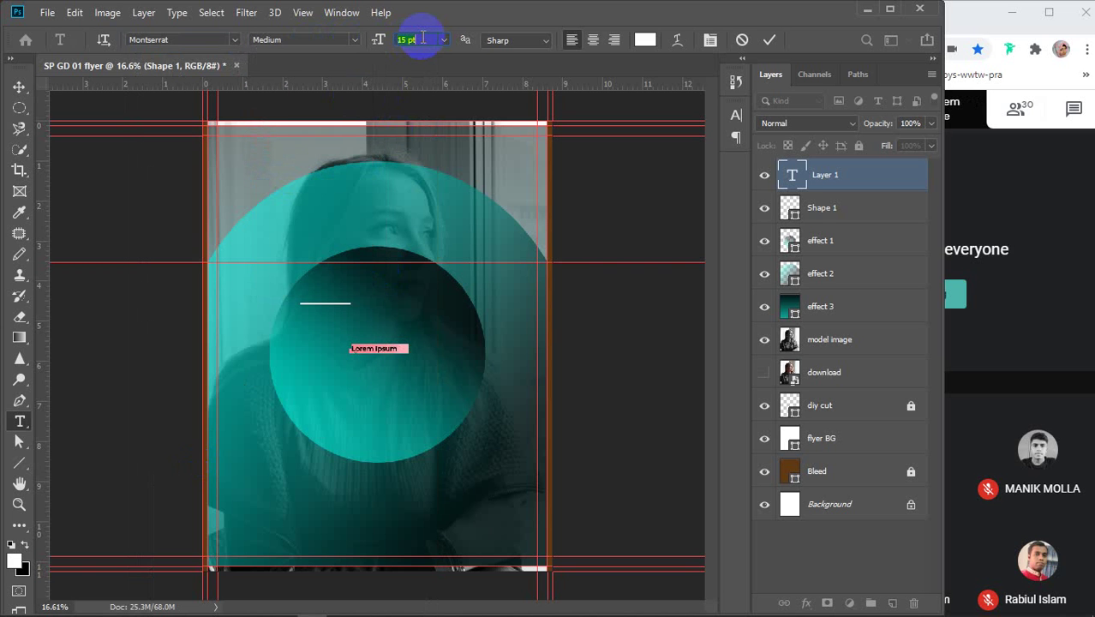
scroll(423, 38, up, 15)
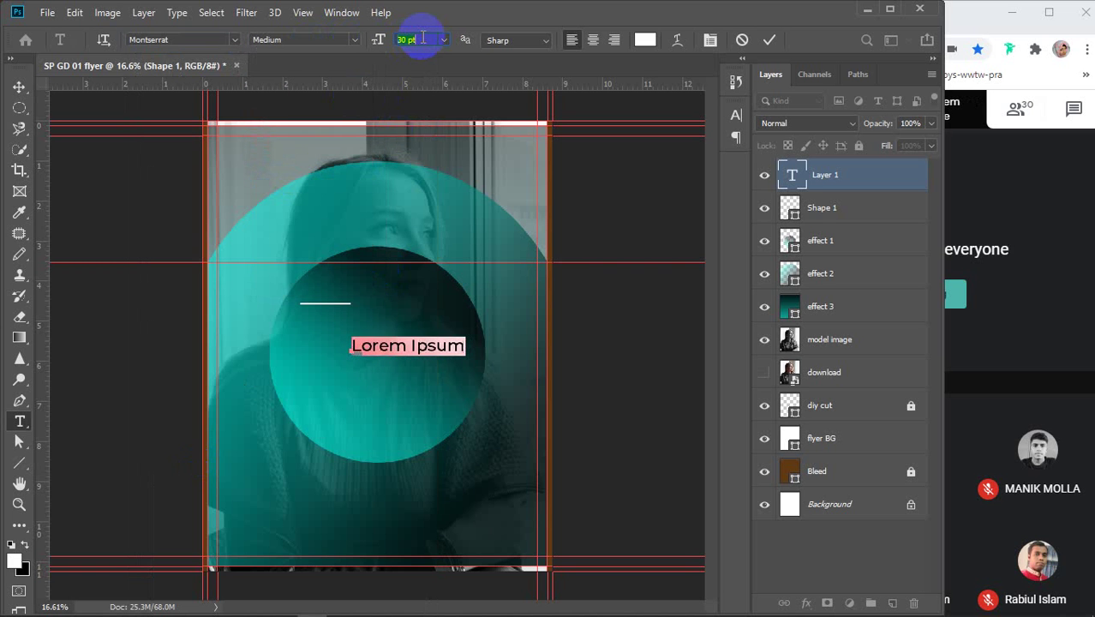
scroll(423, 38, up, 7)
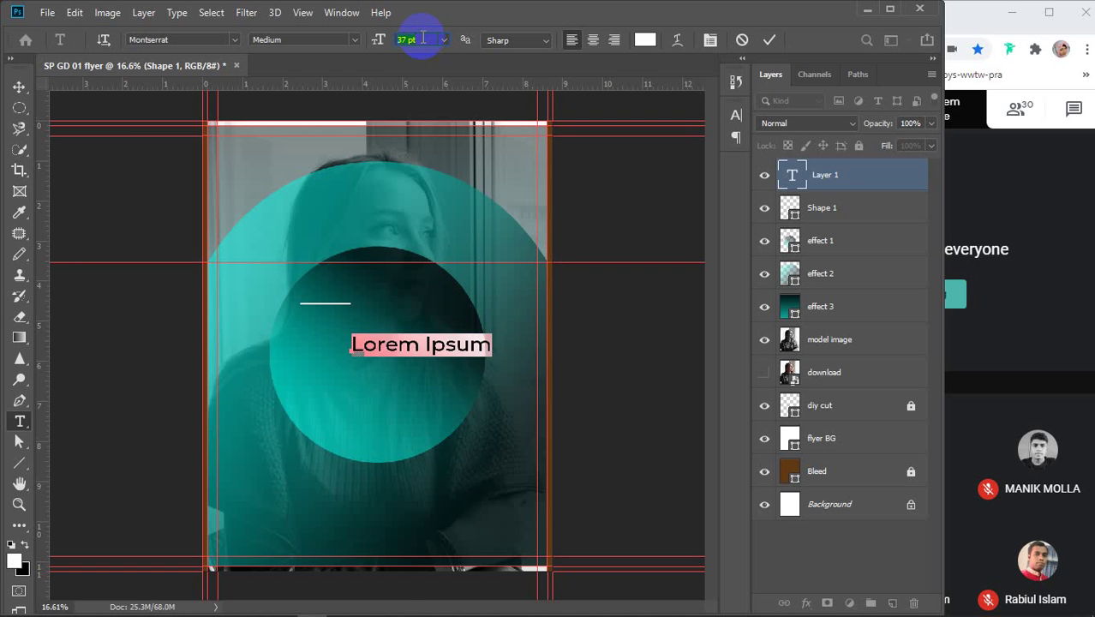
scroll(422, 38, up, 7)
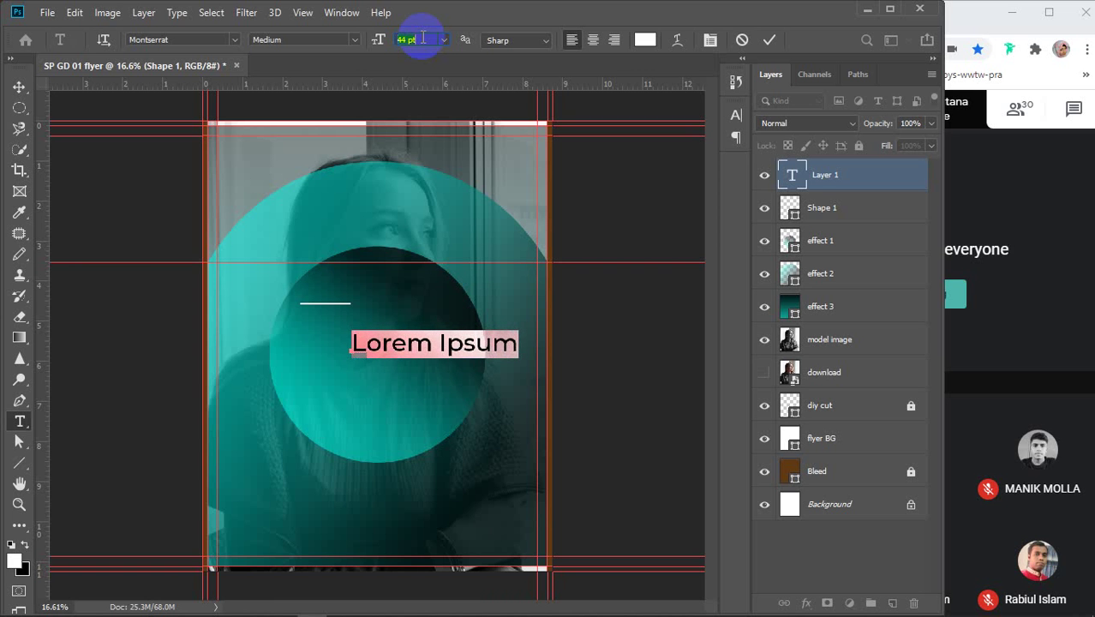
scroll(422, 38, up, 1)
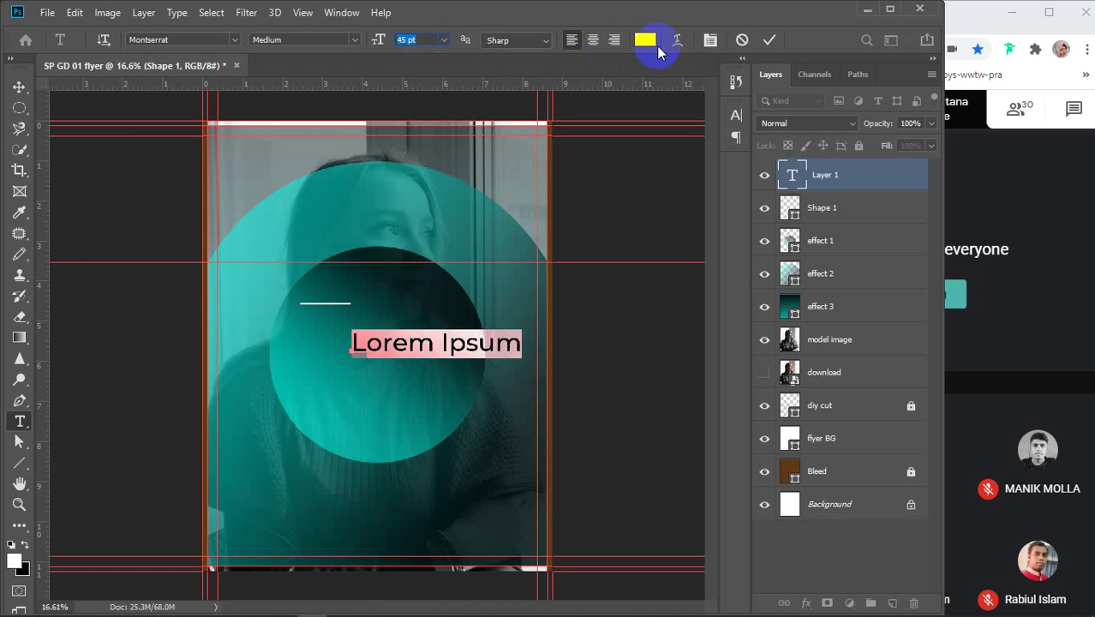
Break 'Ipsum' onto its own line and shift the headline slightly left.
click(443, 342)
key(BackSpace)
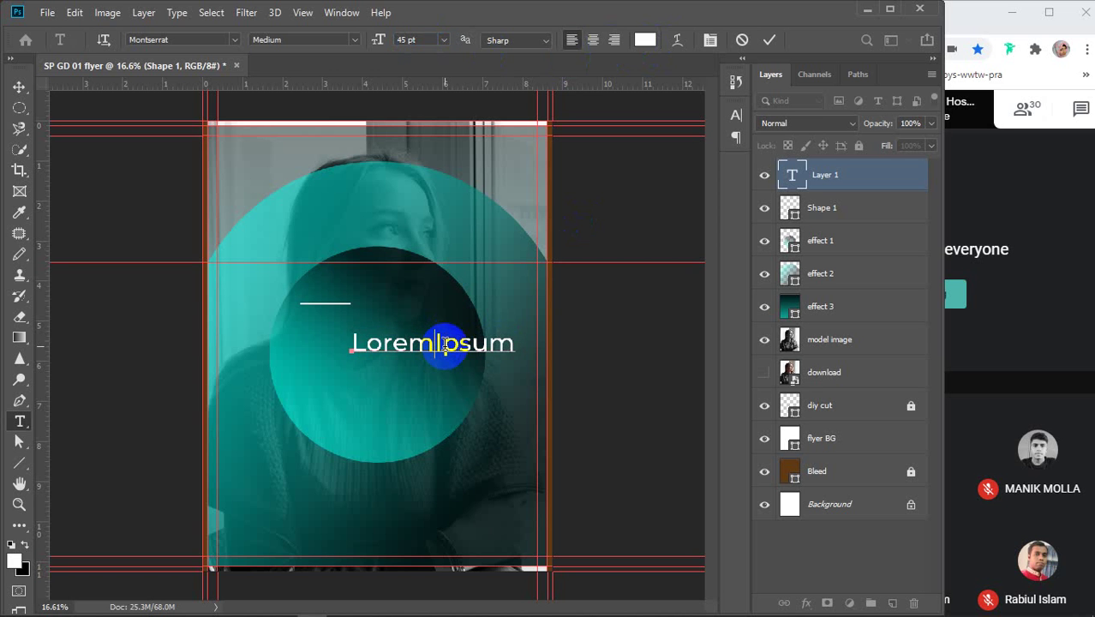
key(Return)
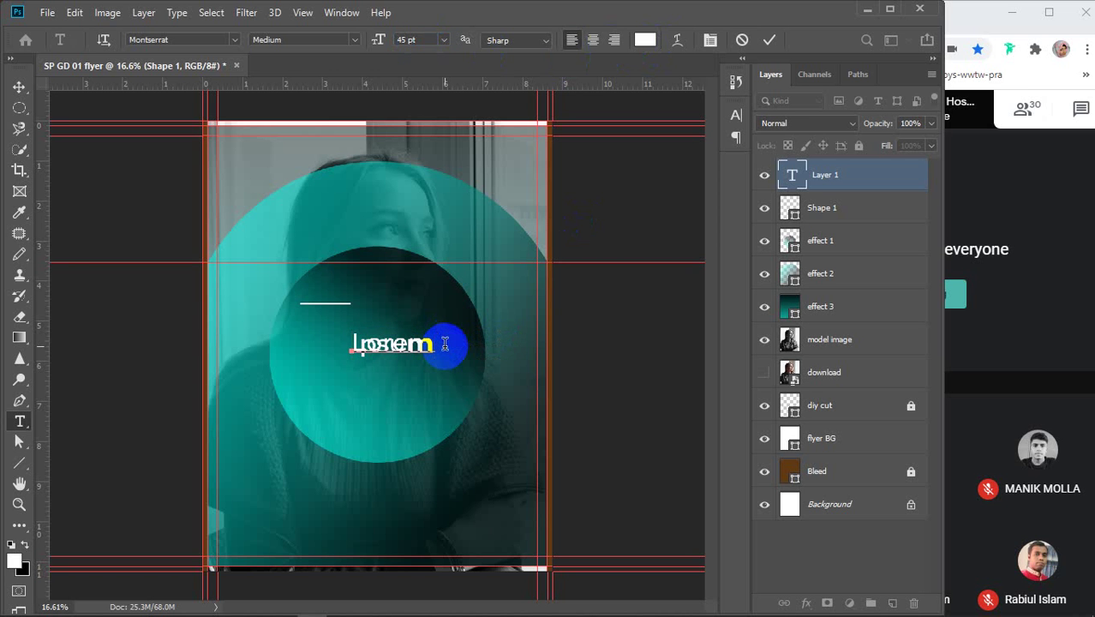
key(BackSpace)
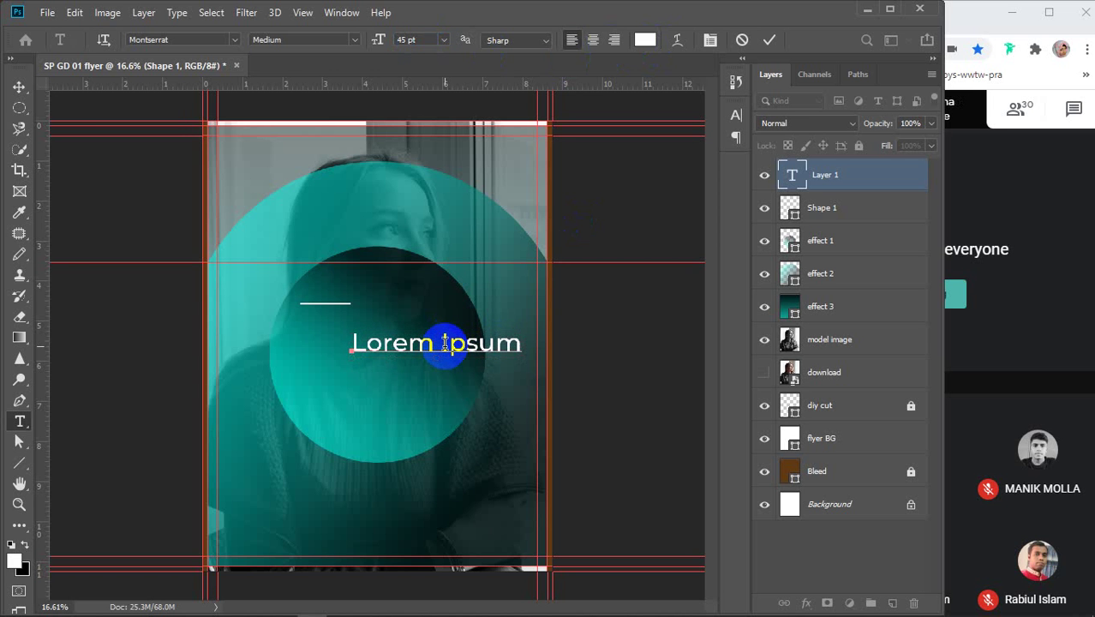
key(BackSpace)
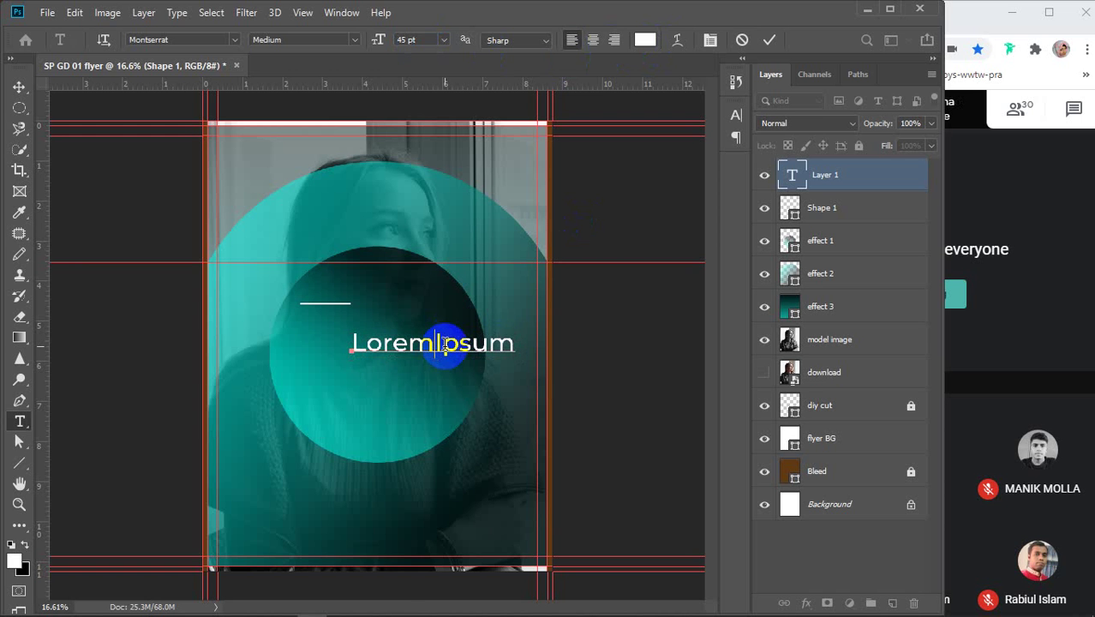
key(Return)
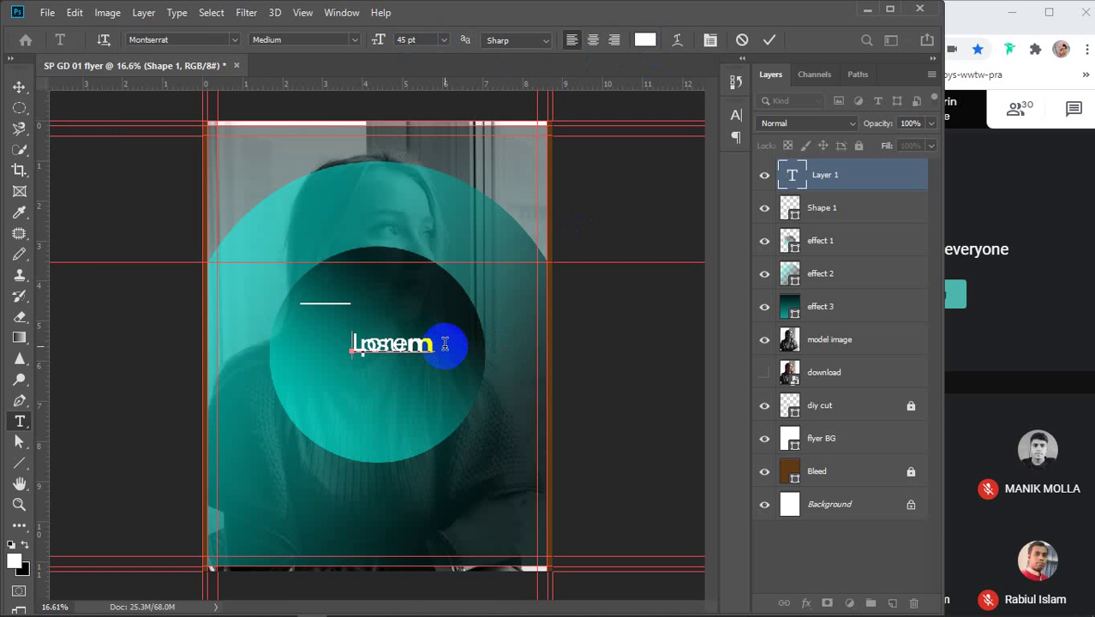
key(ctrl)
mouse_move(442, 350)
mouse_down()
mouse_move(363, 342)
mouse_move(448, 354)
mouse_up()
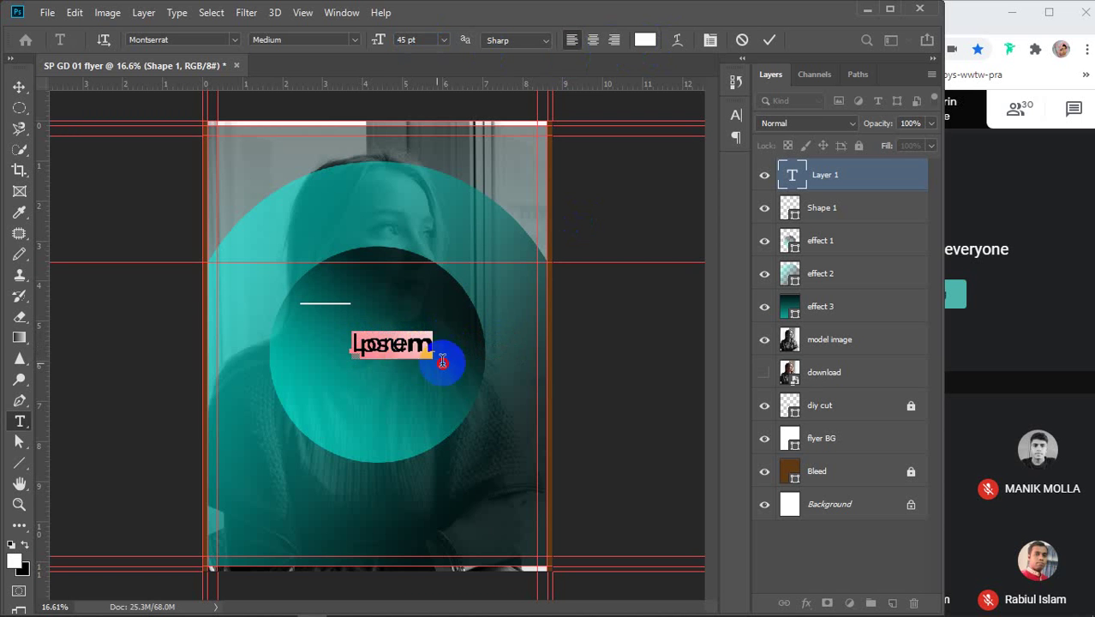
click(709, 39)
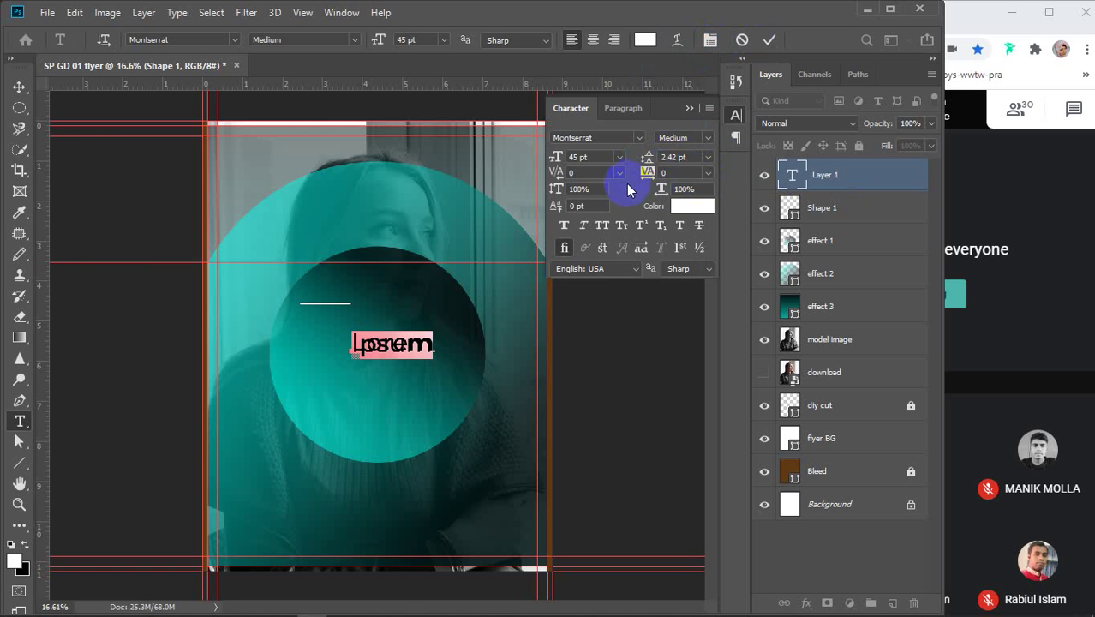
Set the headline's leading to Auto, make it Montserrat Bold, and nudge it up-left.
click(707, 157)
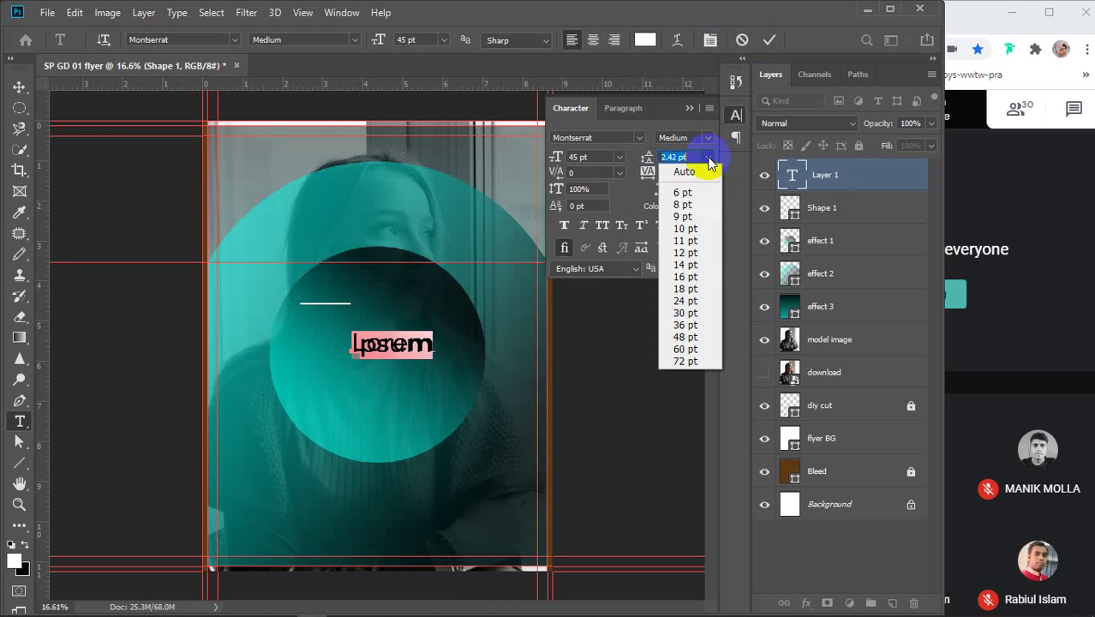
click(687, 172)
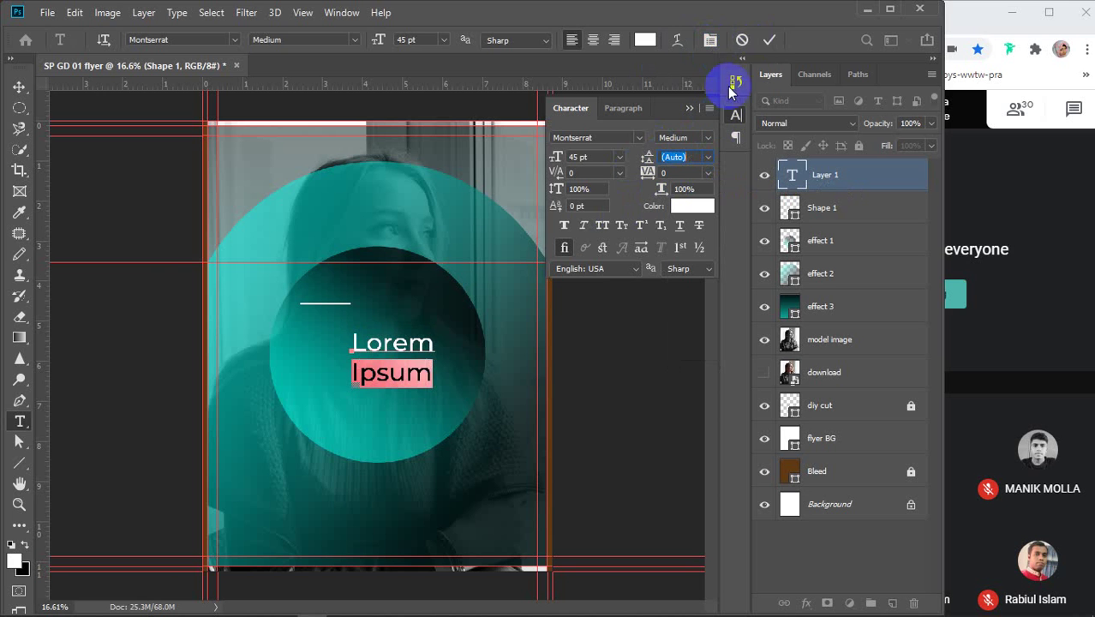
click(770, 41)
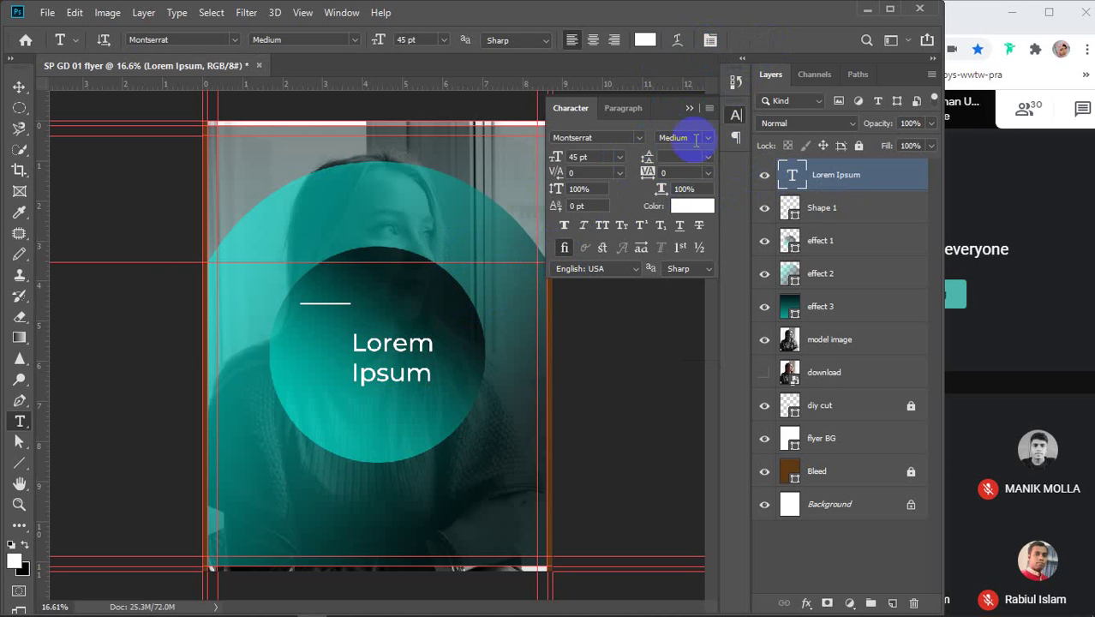
click(709, 138)
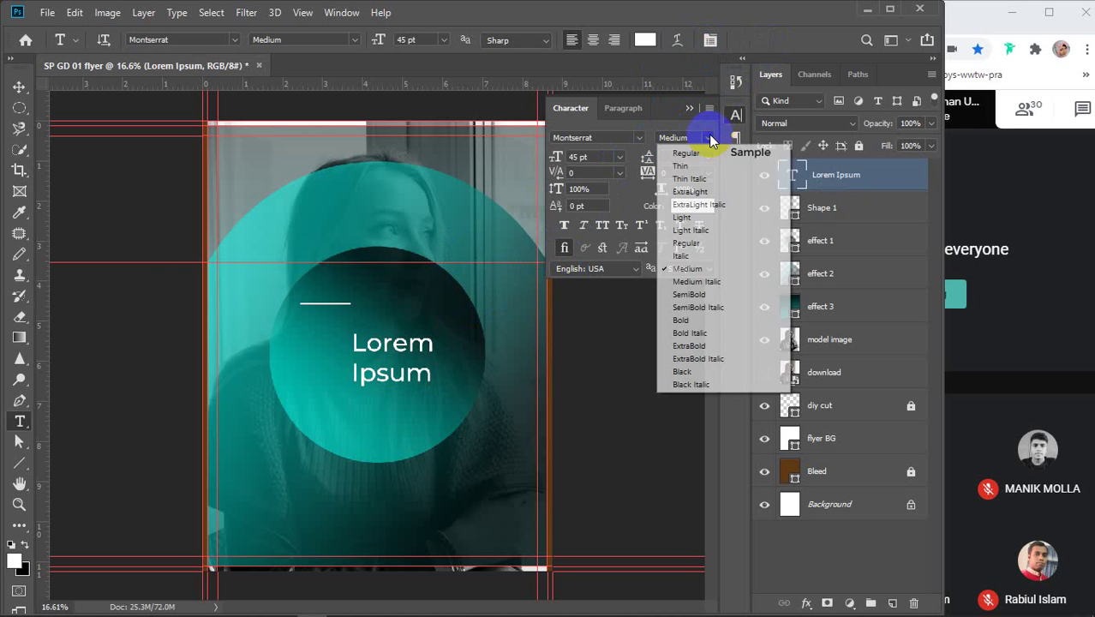
click(683, 320)
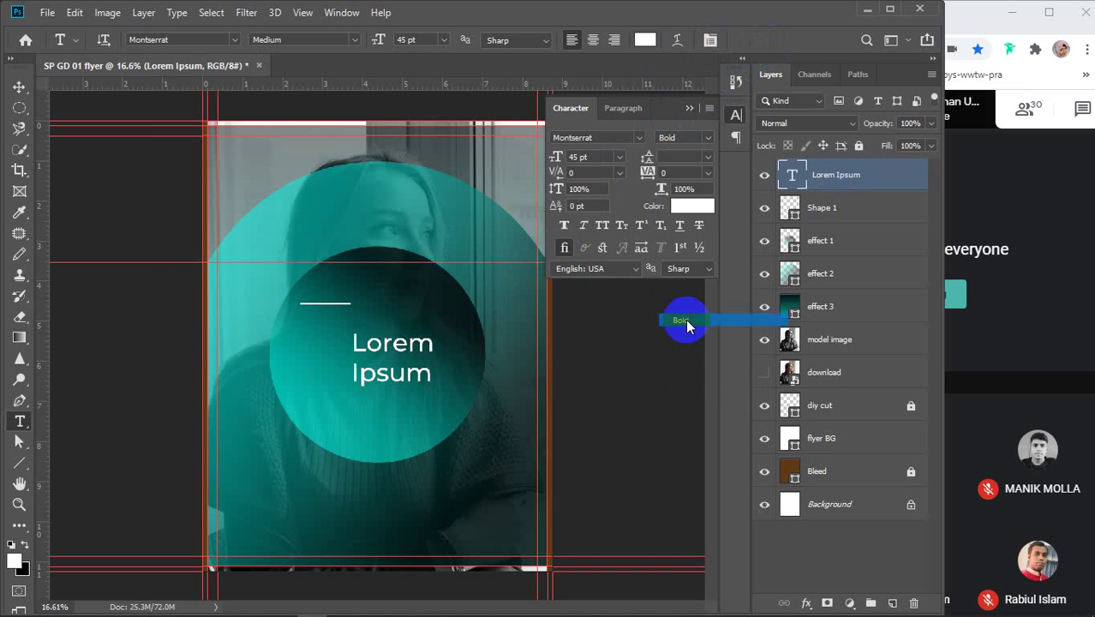
click(19, 87)
drag(359, 347, 346, 330)
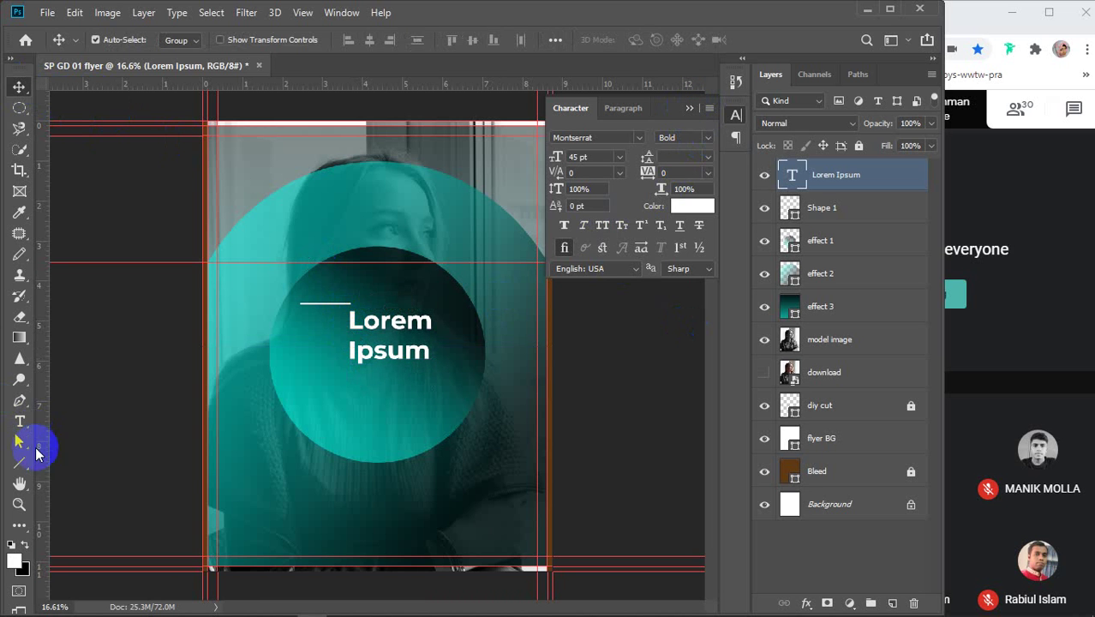
Type 'Poster Design' below the headline and style it Light at 30 pt.
click(20, 421)
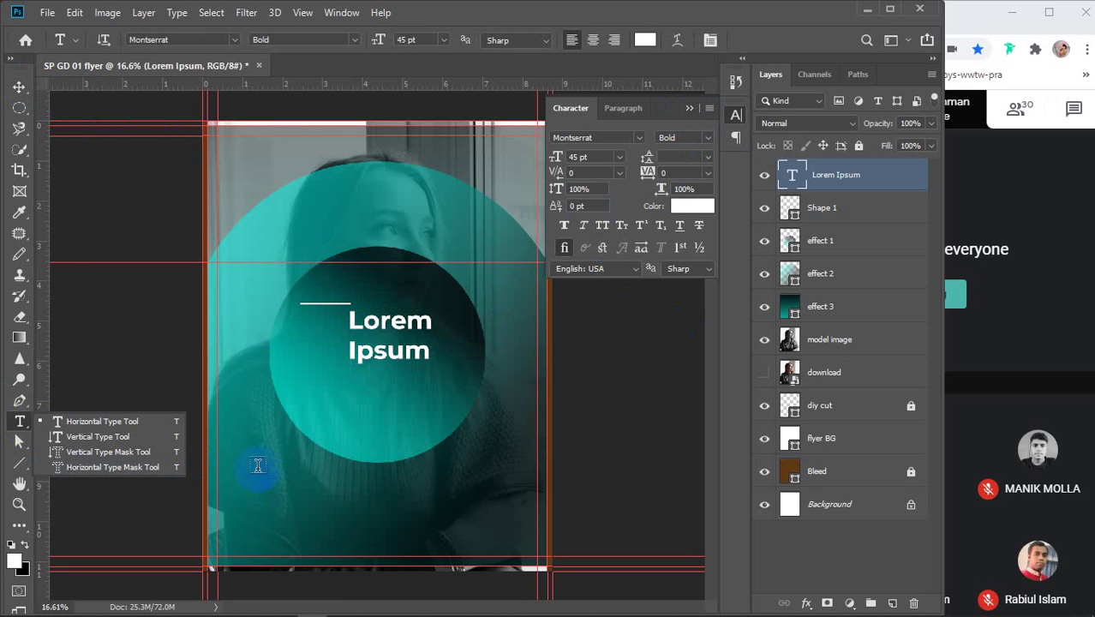
click(310, 419)
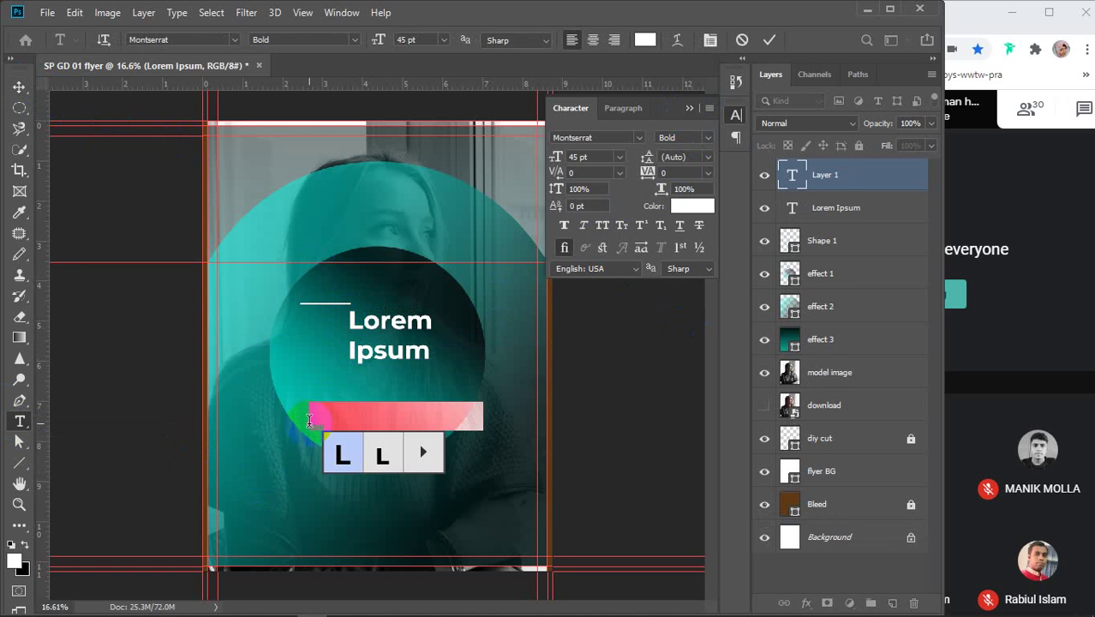
text(P)
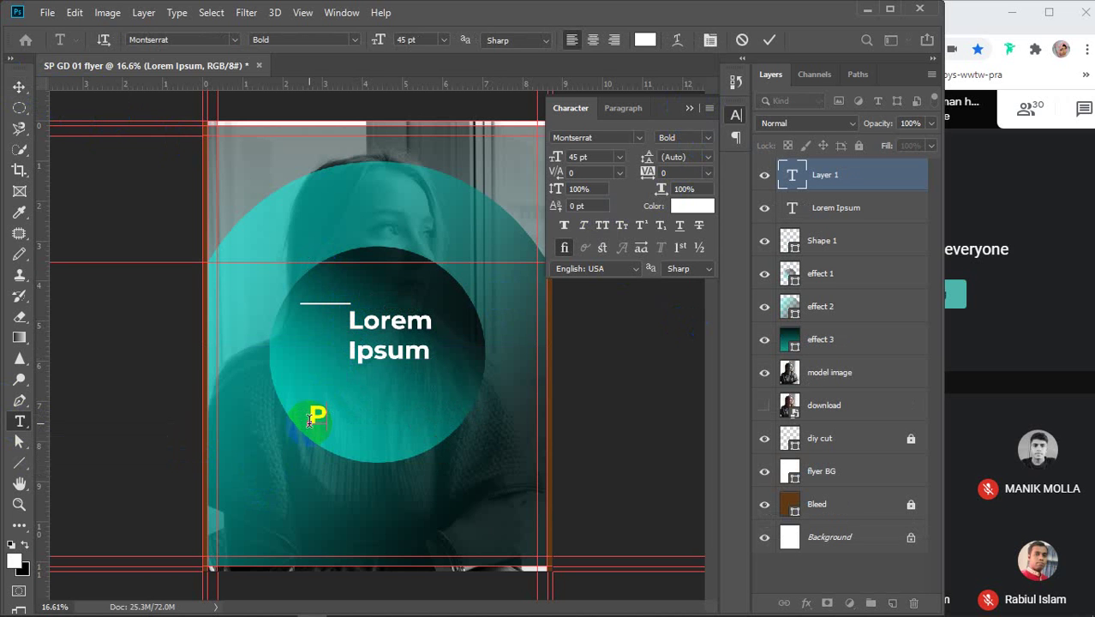
text(oster Design)
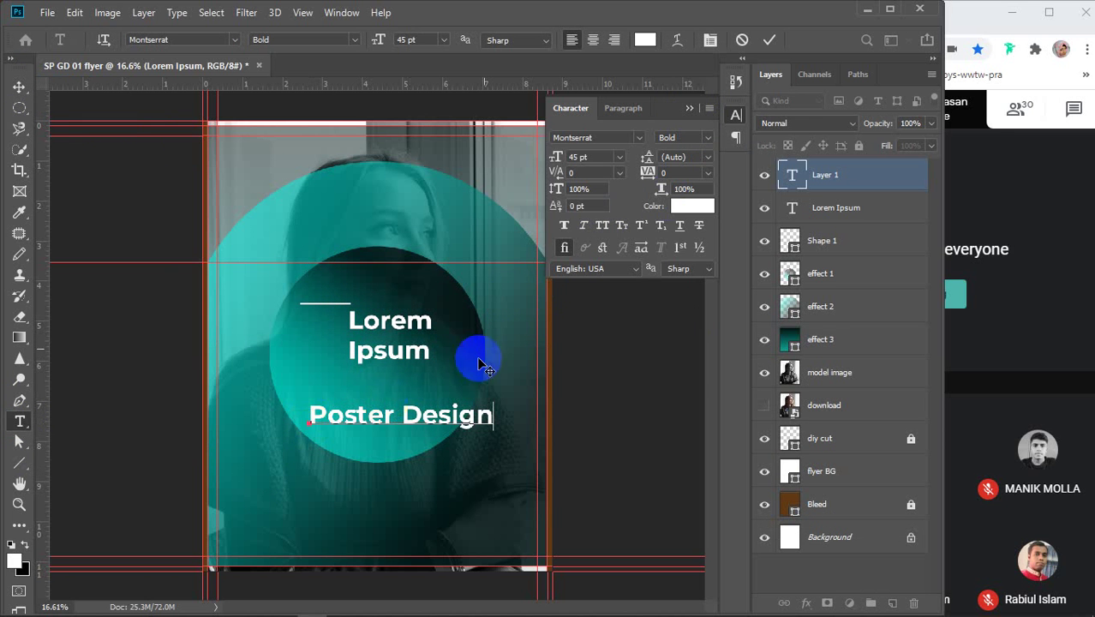
click(19, 89)
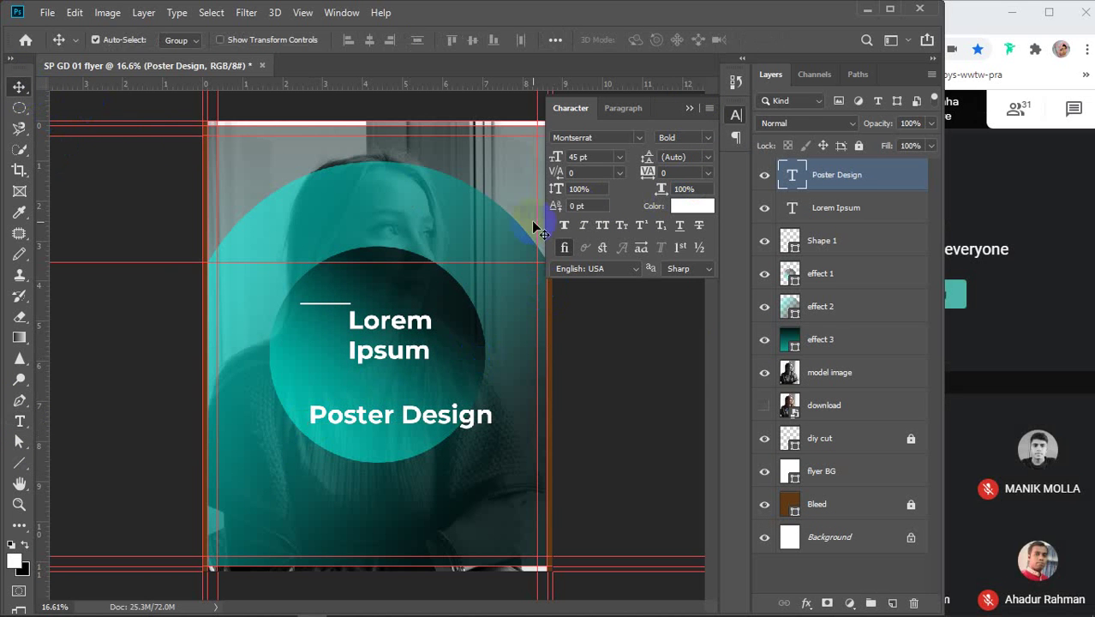
click(588, 203)
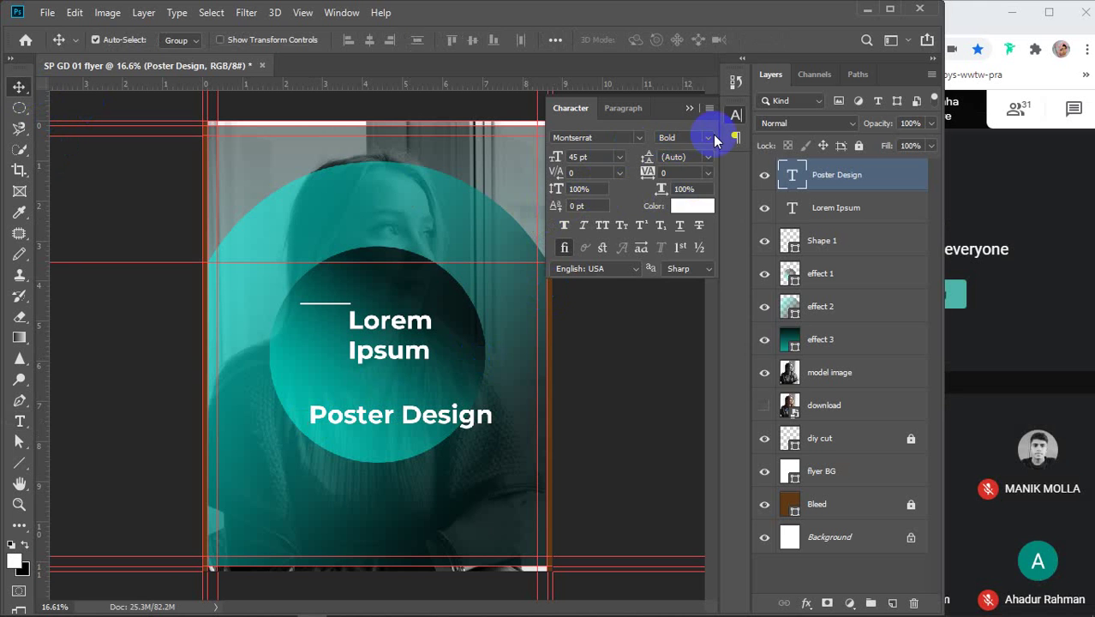
click(714, 137)
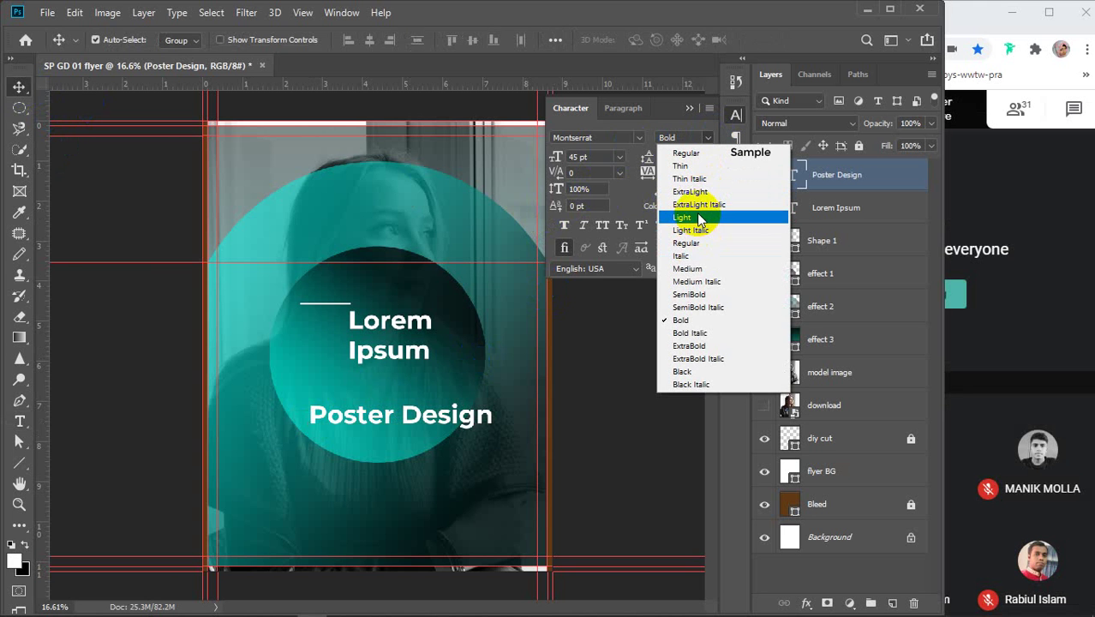
click(698, 217)
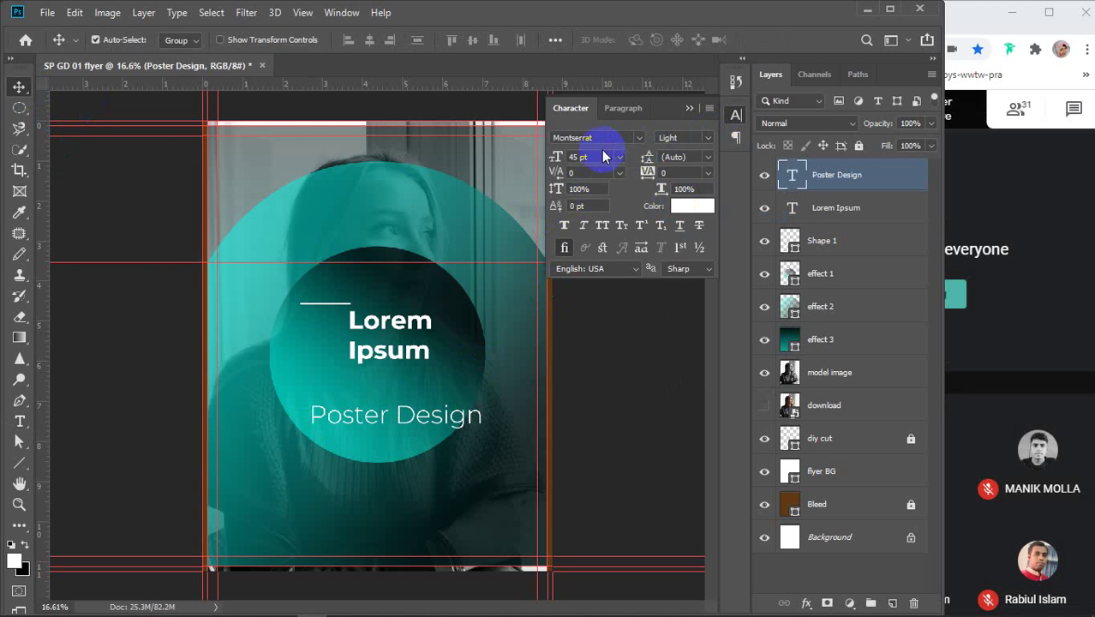
scroll(601, 154, down, 12)
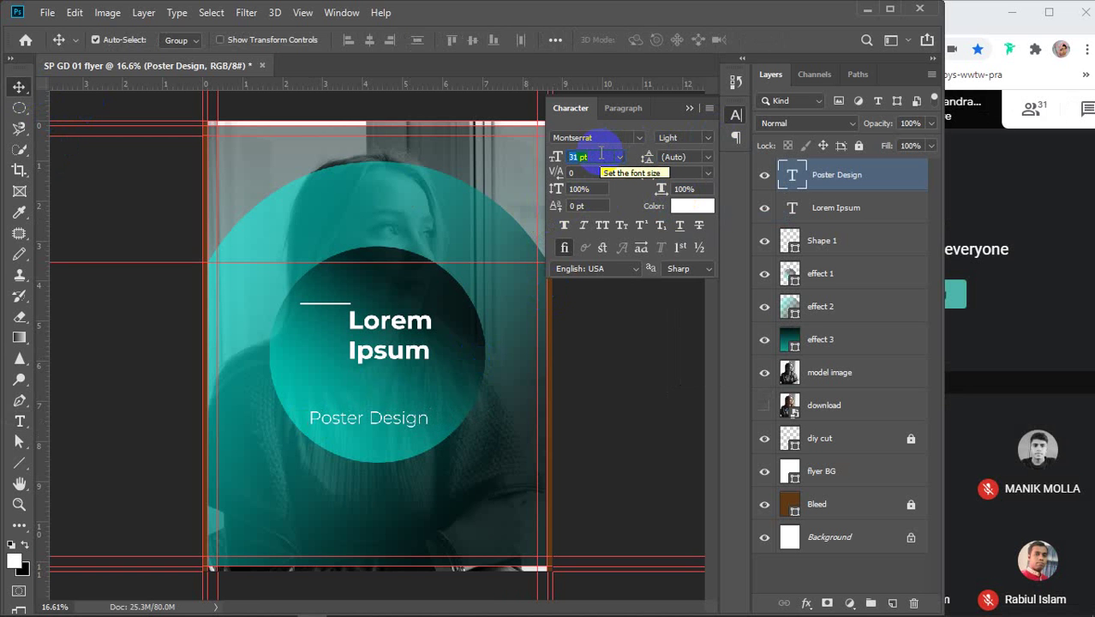
scroll(600, 154, down, 1)
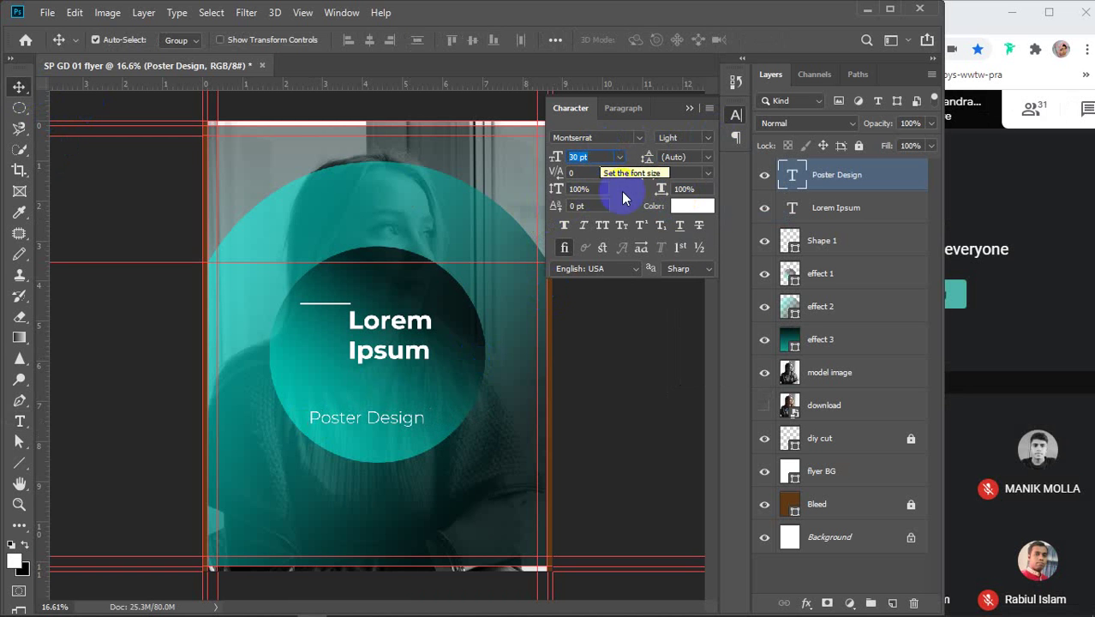
click(690, 107)
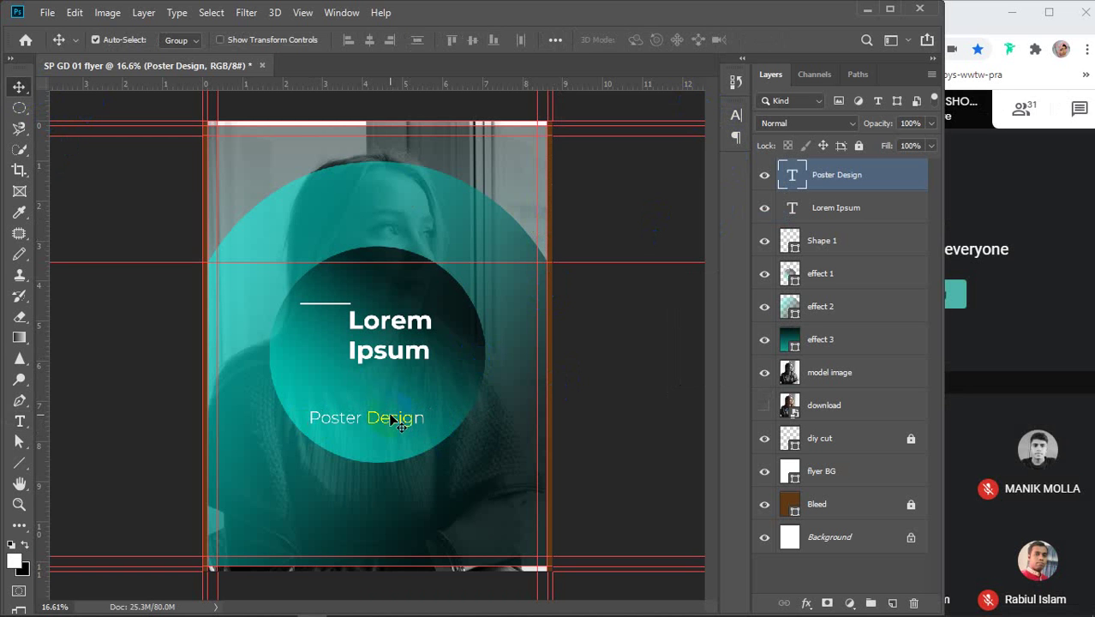
Position the Poster Design line just beneath 'Ipsum'.
drag(381, 420, 394, 389)
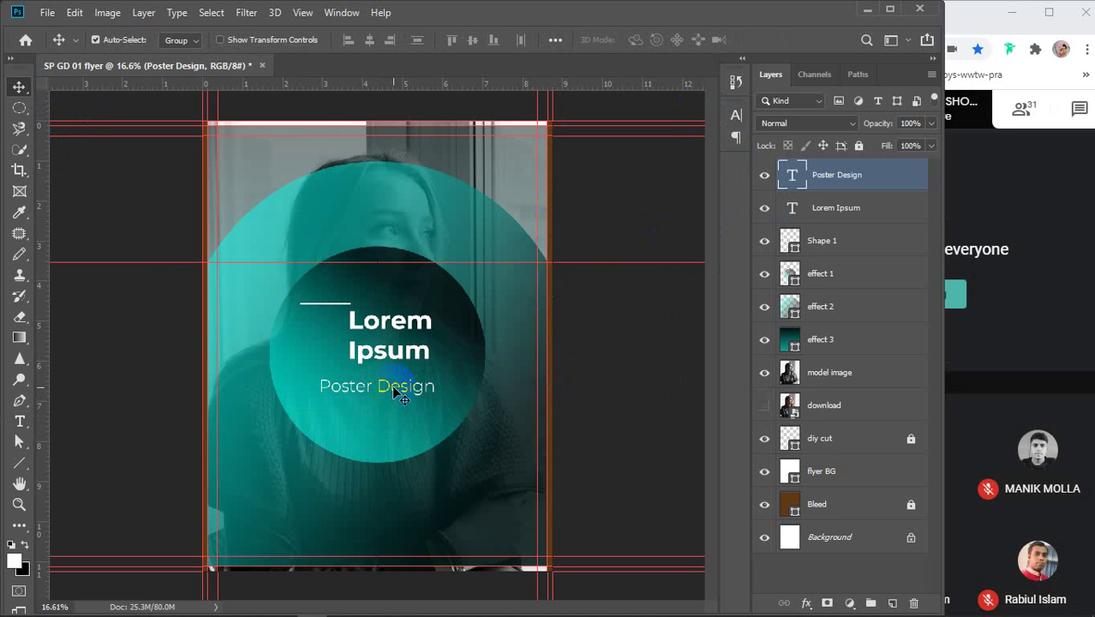
ctrl+click(851, 339)
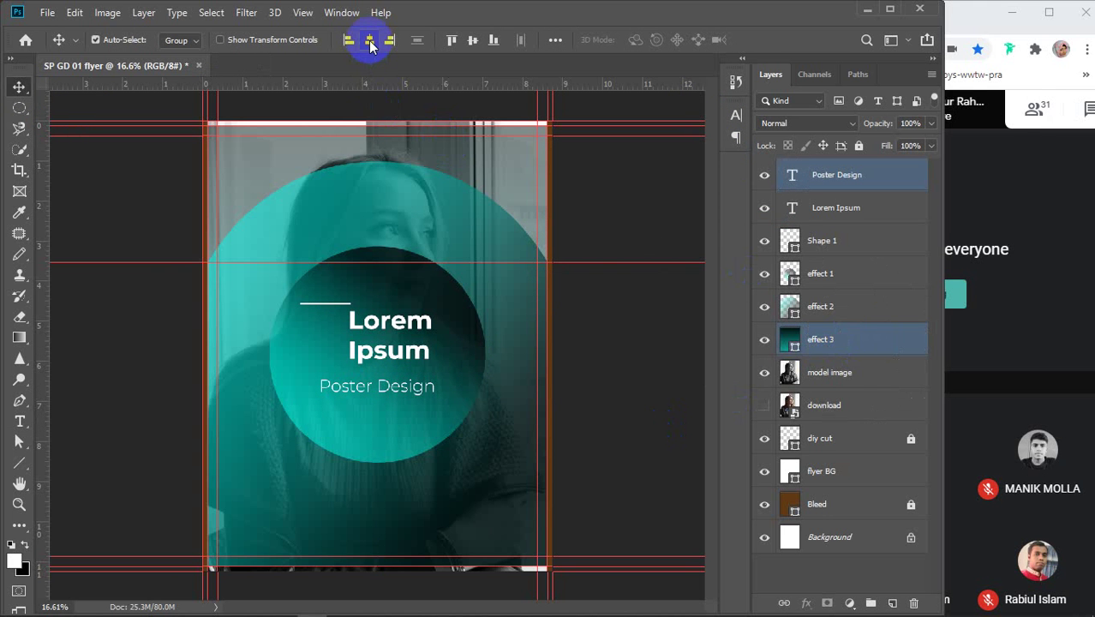
click(472, 41)
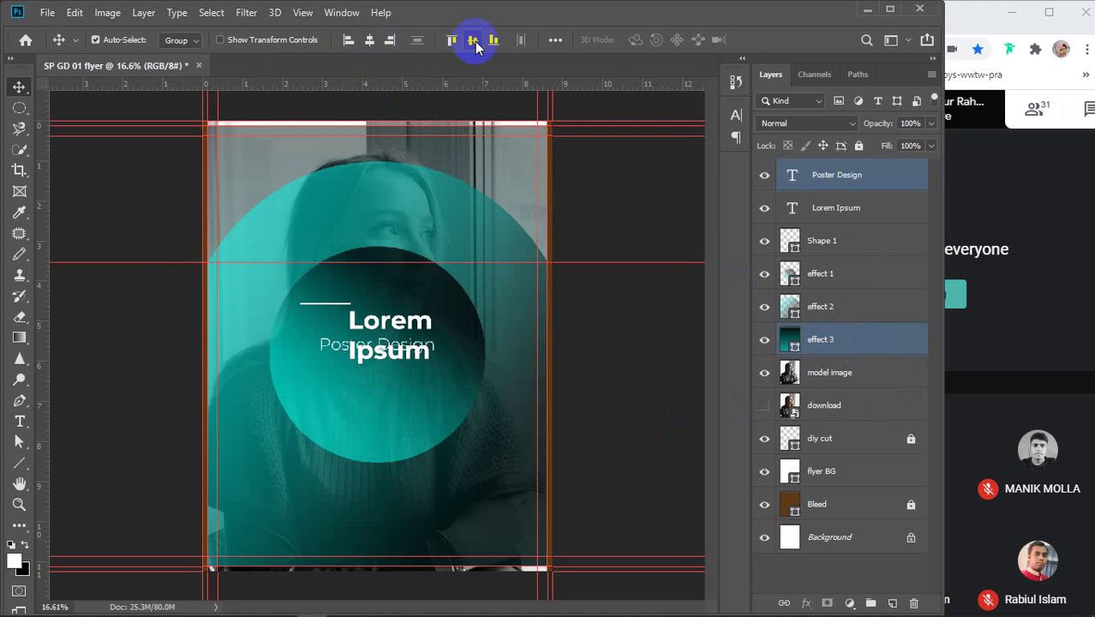
drag(337, 350, 342, 386)
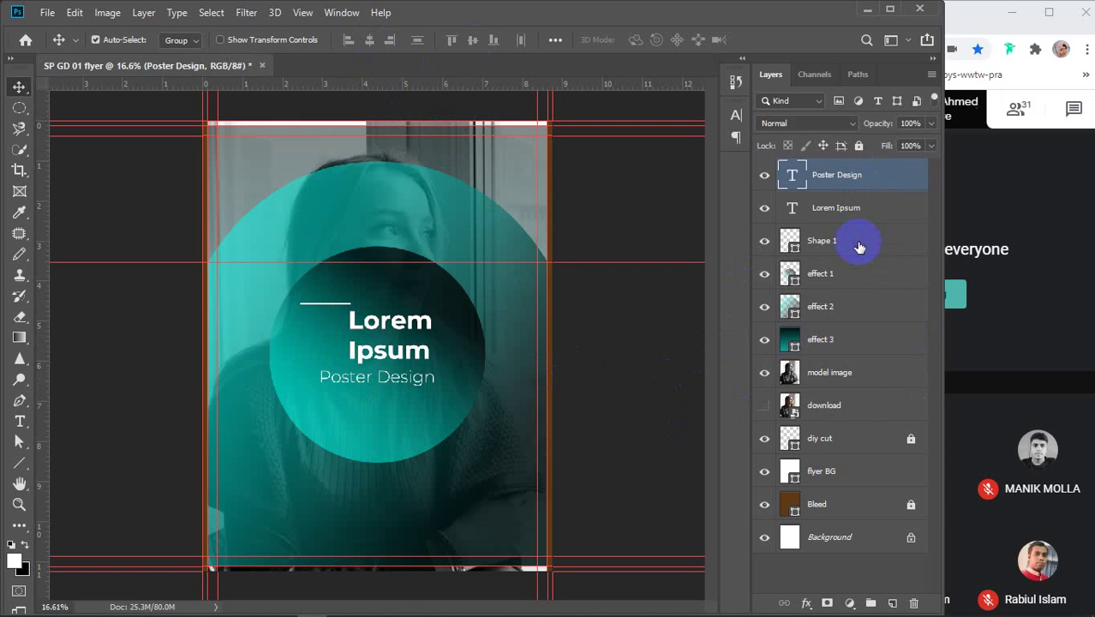
Group the headline, subtitle and white line layers into a group named 'Titel'.
shift+click(859, 246)
key(ctrl+g)
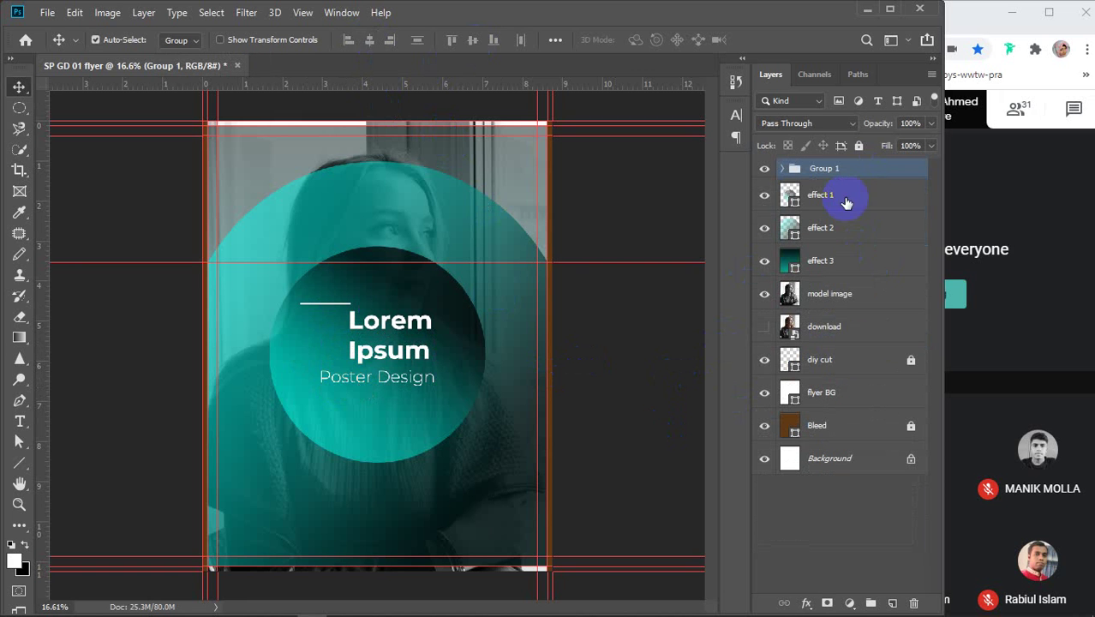
double_click(824, 169)
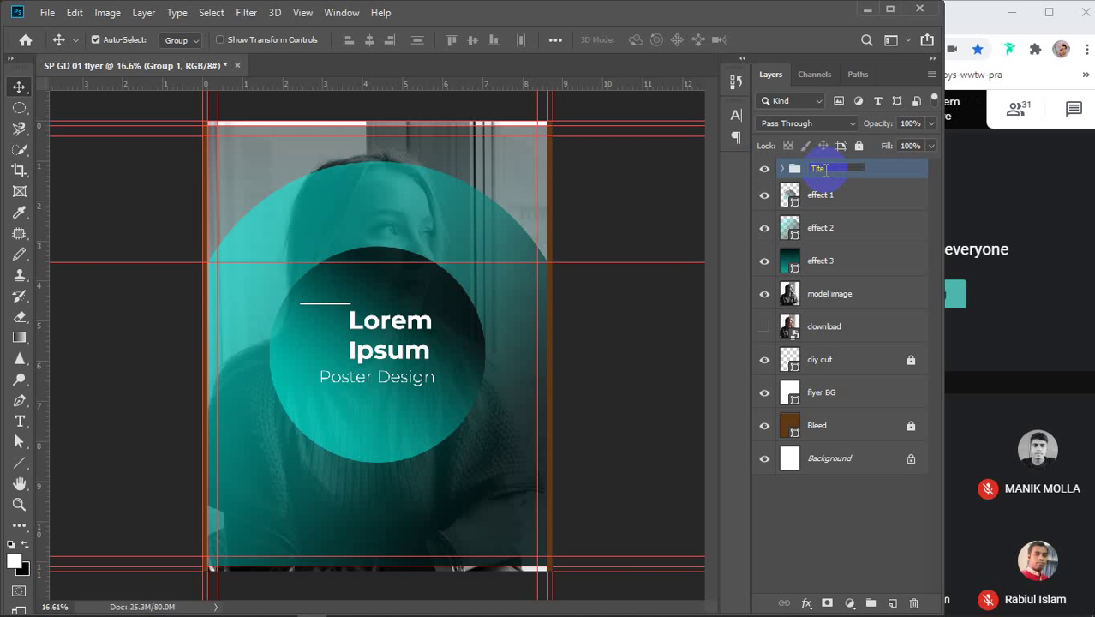
key(Return)
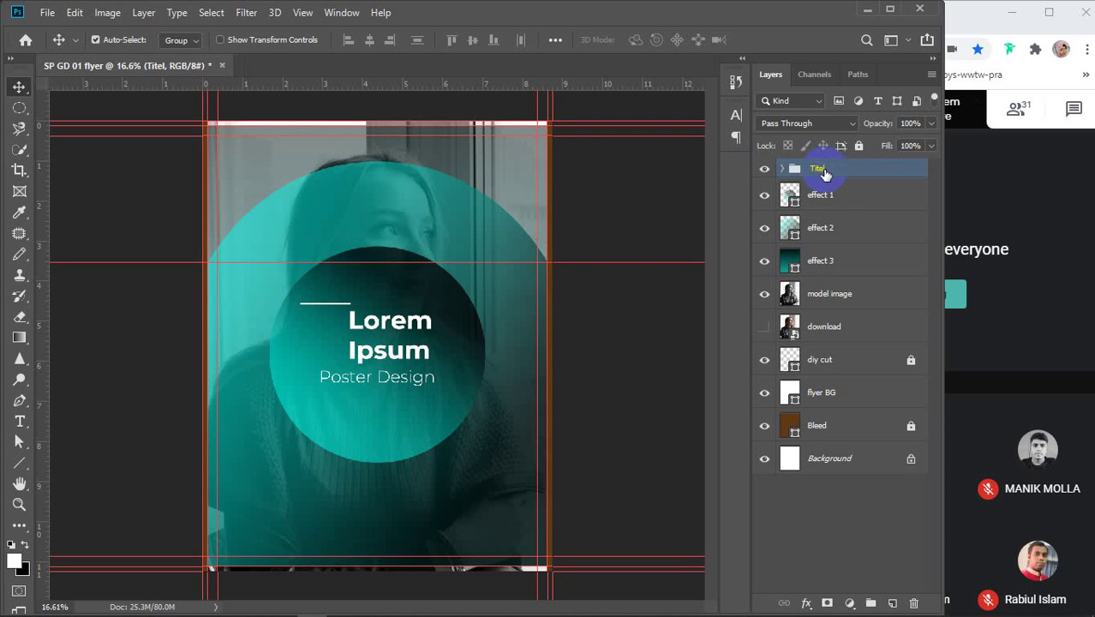
Centre the Titel group horizontally and vertically on the effect 3 circle.
ctrl+click(853, 259)
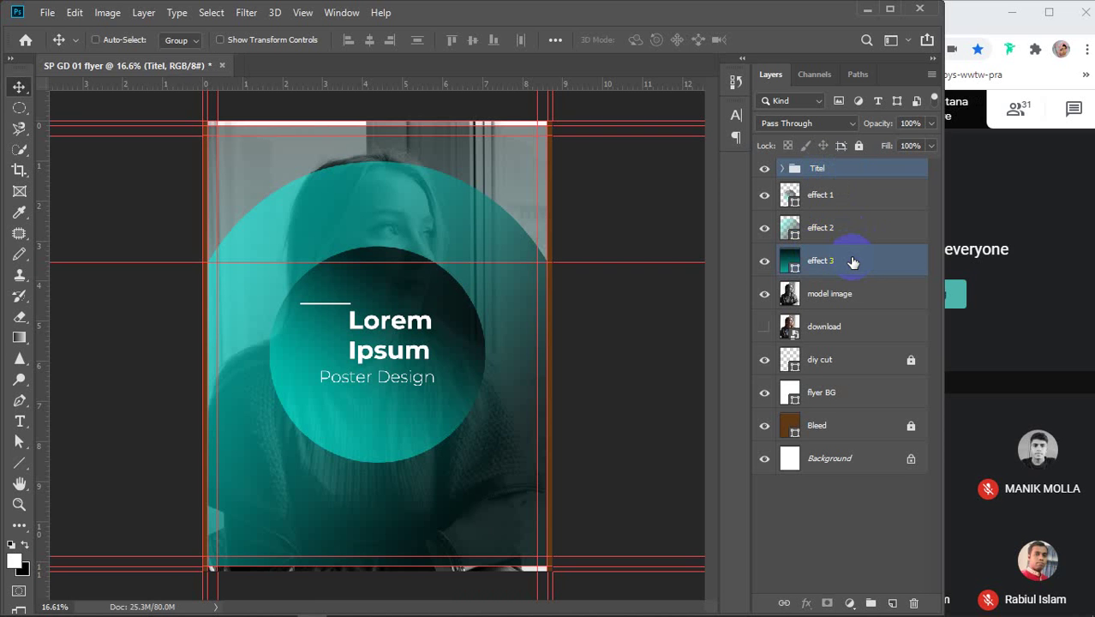
click(369, 40)
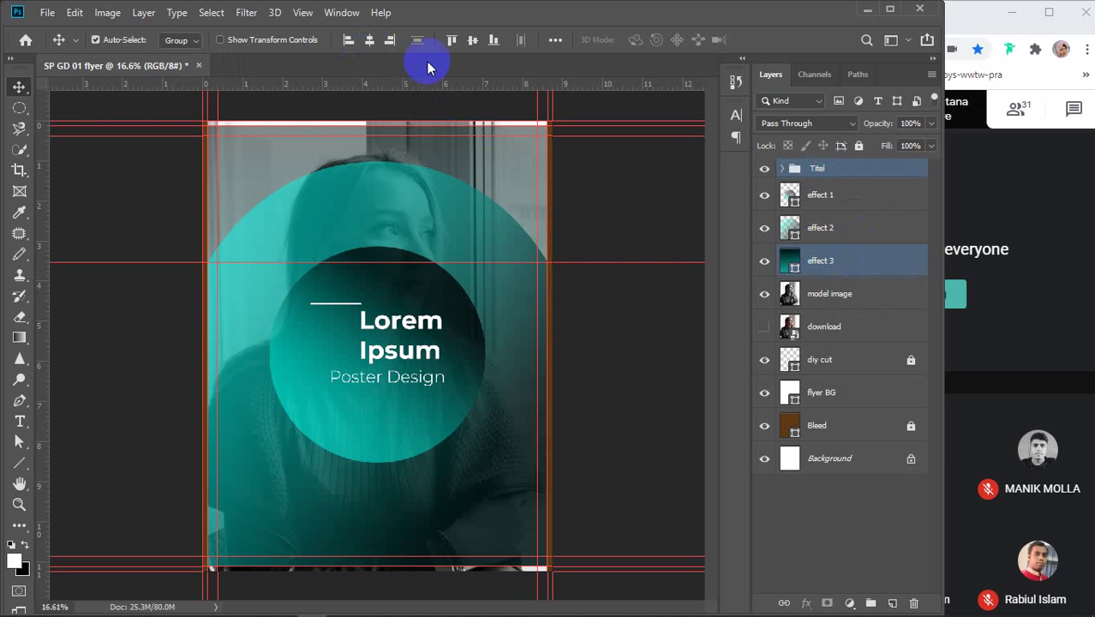
click(472, 41)
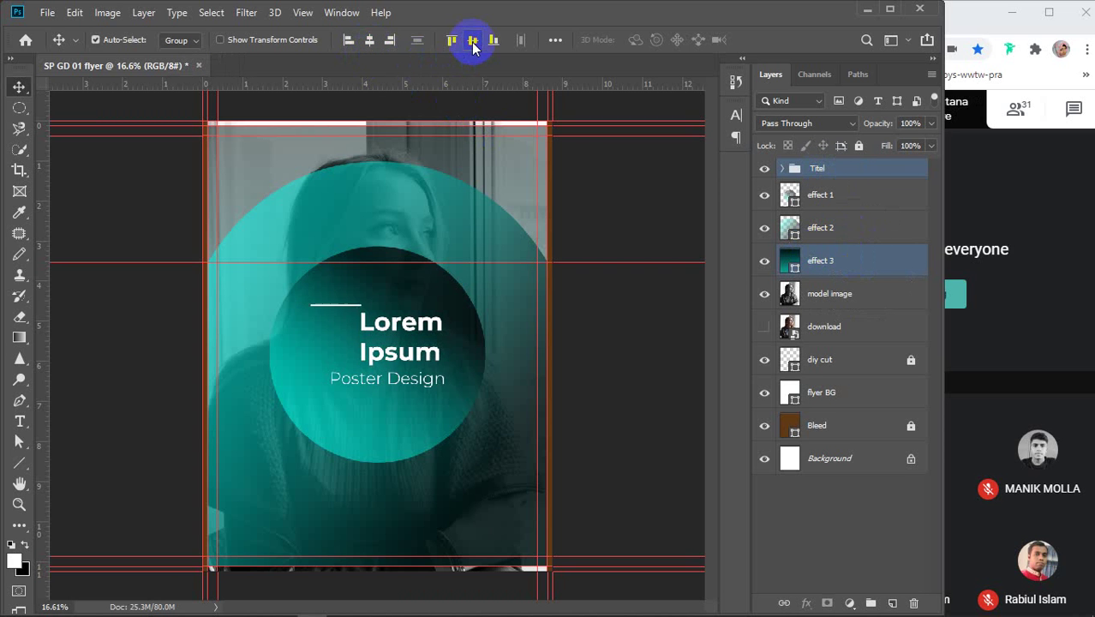
click(609, 392)
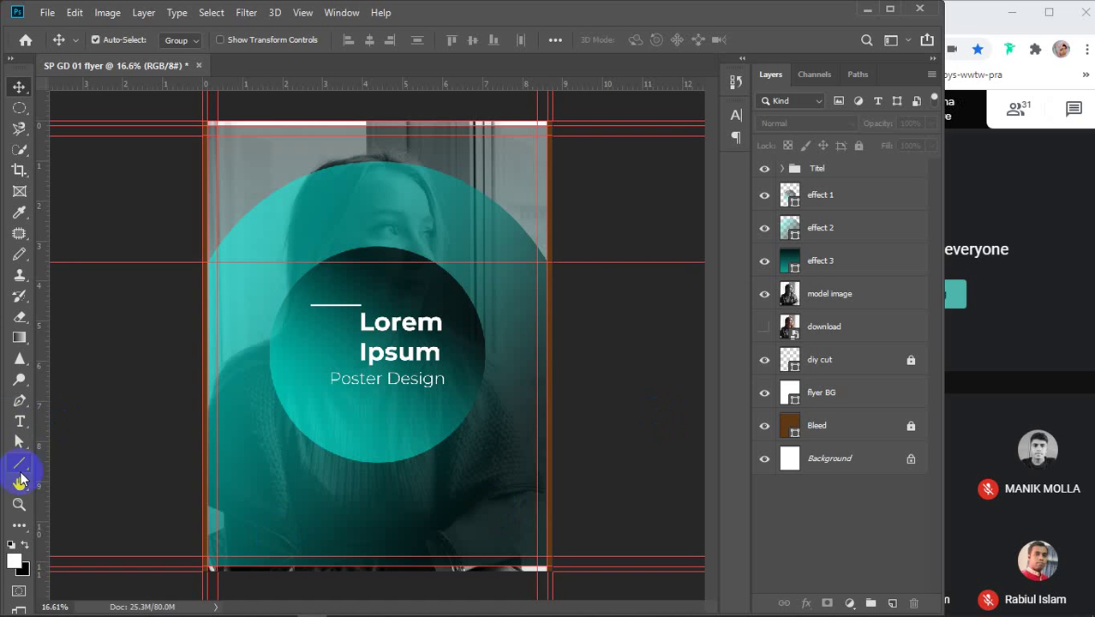
Draw a paragraph text box near the flyer's bottom and set the font weight to Montserrat ExtraLight.
click(19, 420)
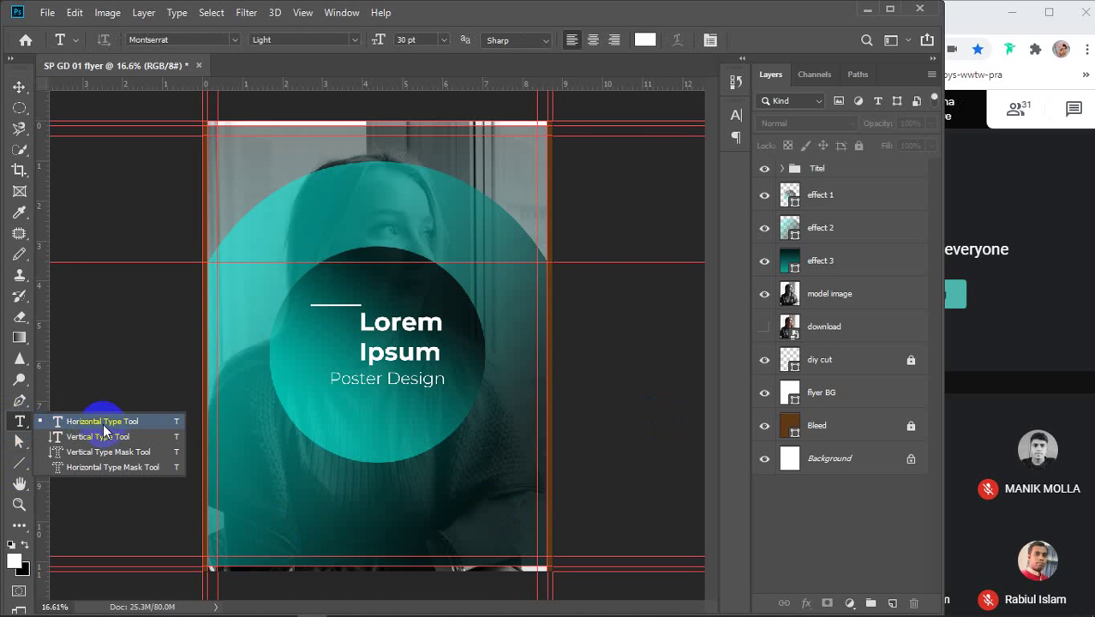
click(94, 421)
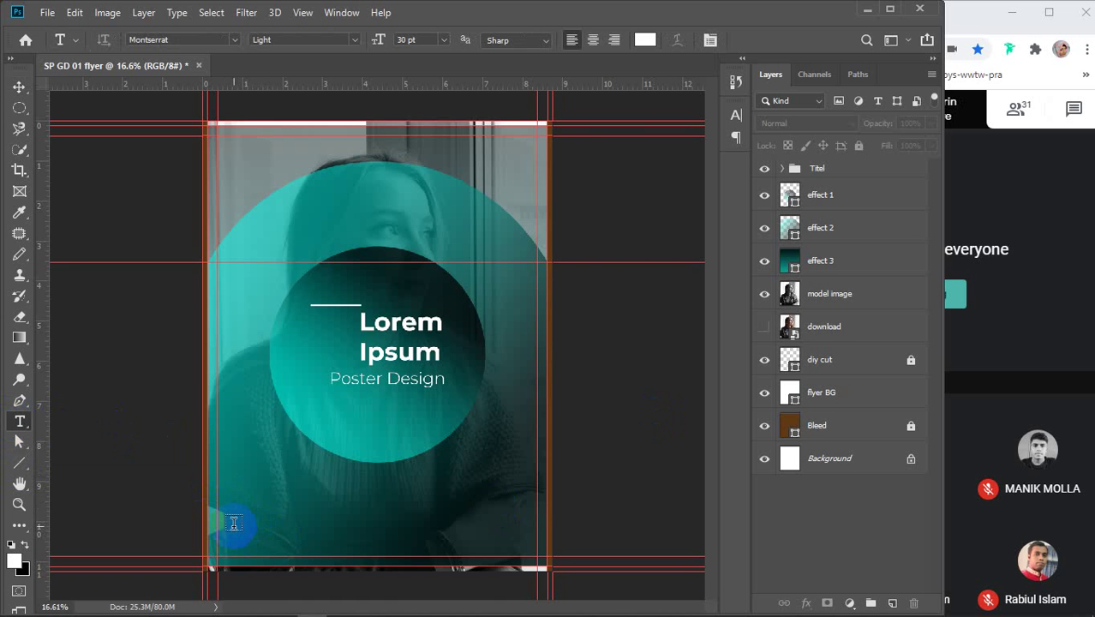
drag(237, 504, 514, 537)
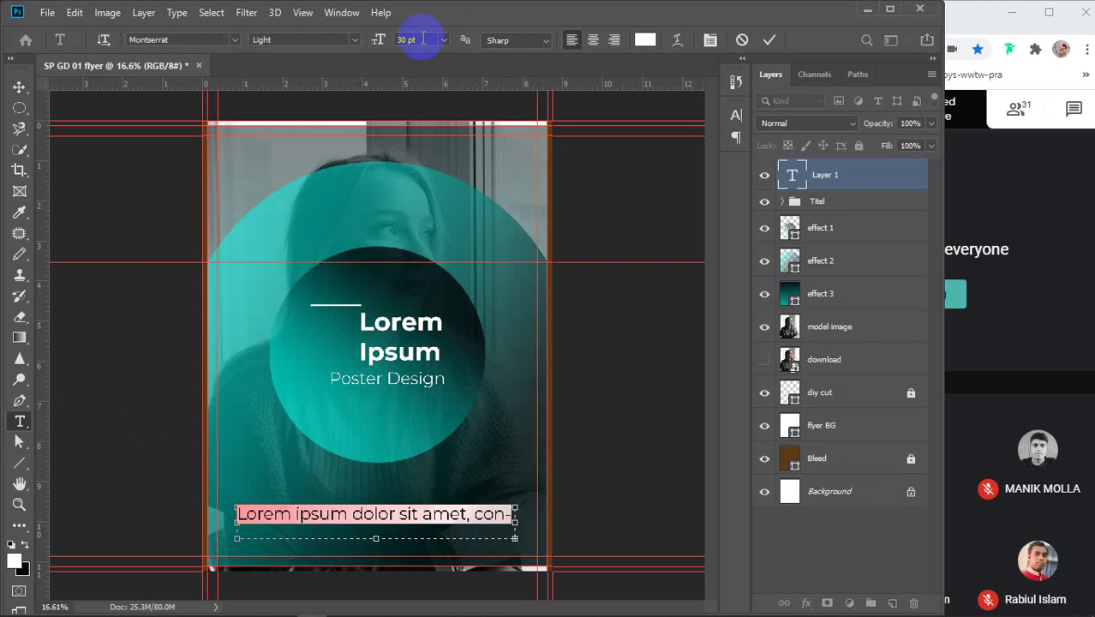
click(354, 42)
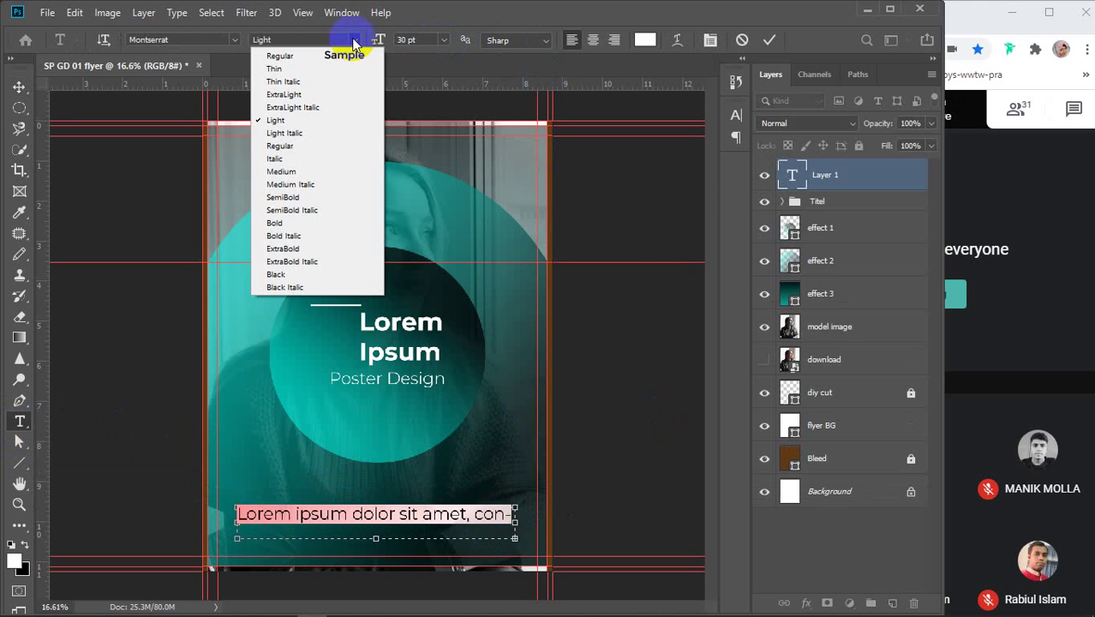
click(297, 95)
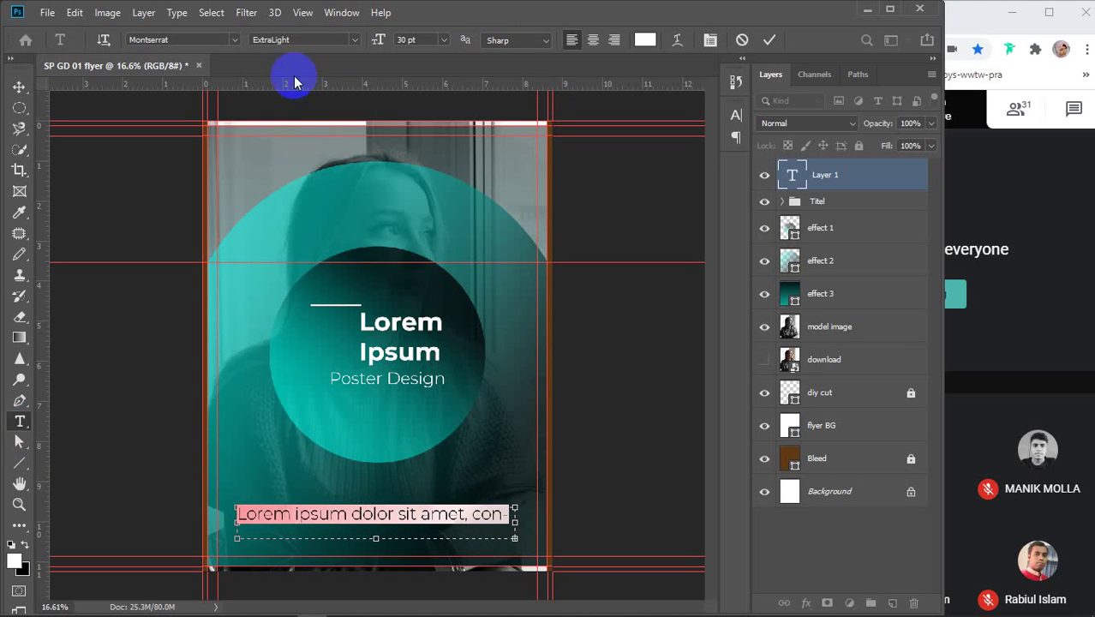
Set the paragraph to 13 pt and Justify Center, with its last line centred.
scroll(407, 40, down, 7)
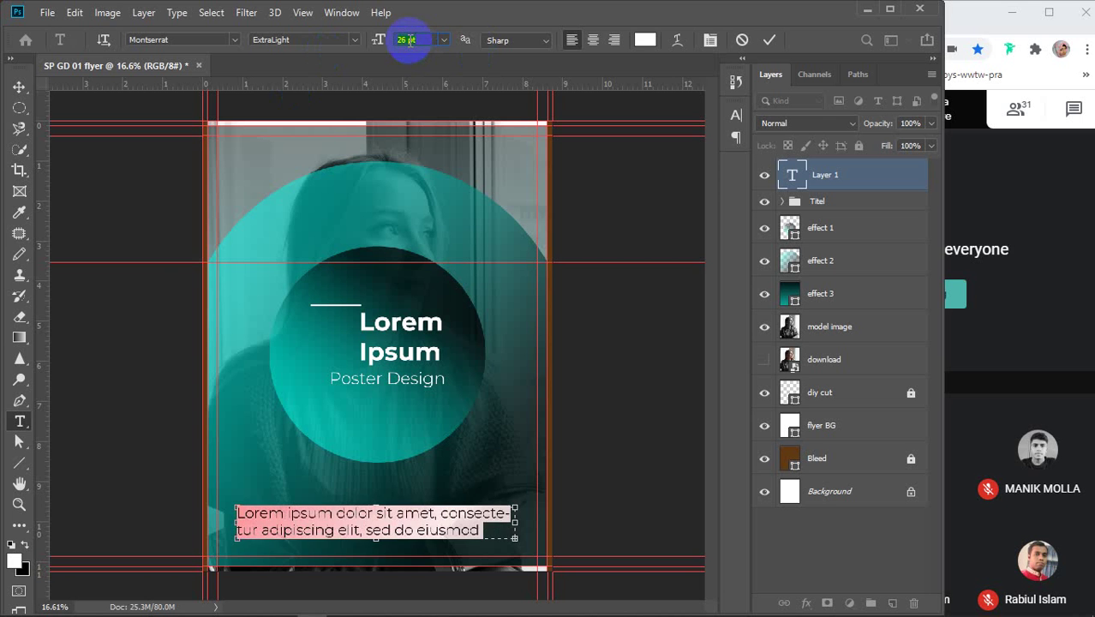
scroll(407, 41, down, 3)
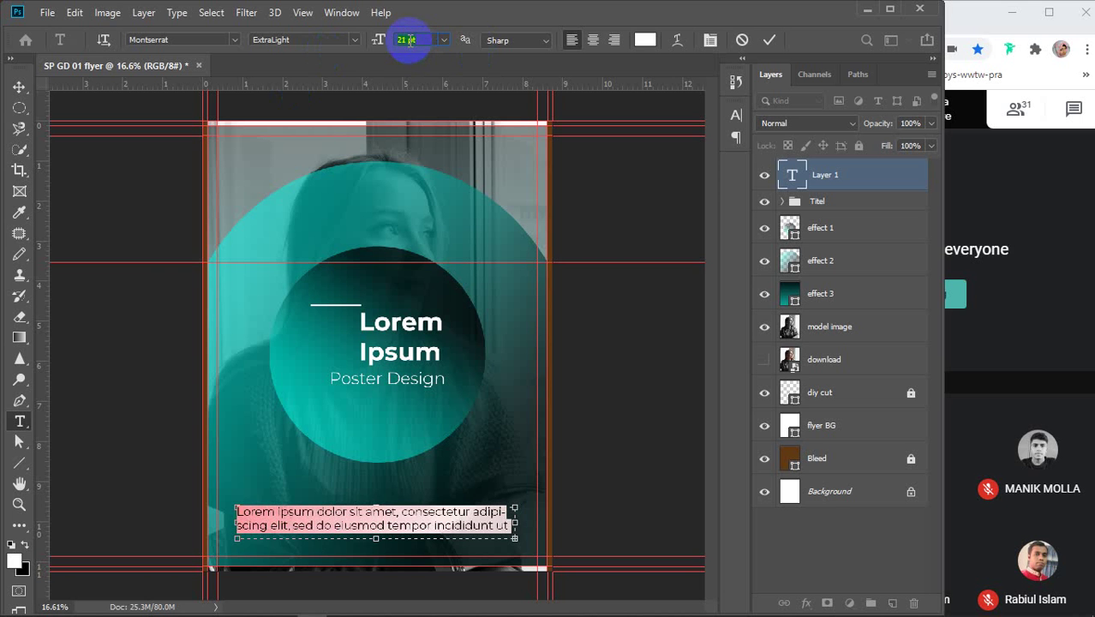
scroll(408, 40, down, 6)
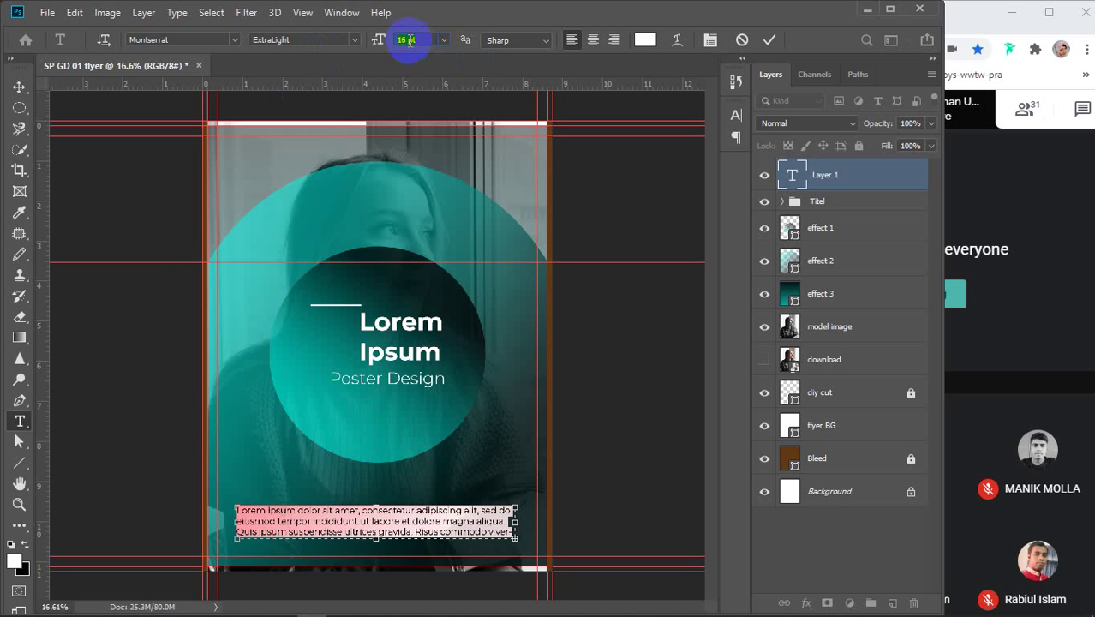
scroll(407, 40, down, 2)
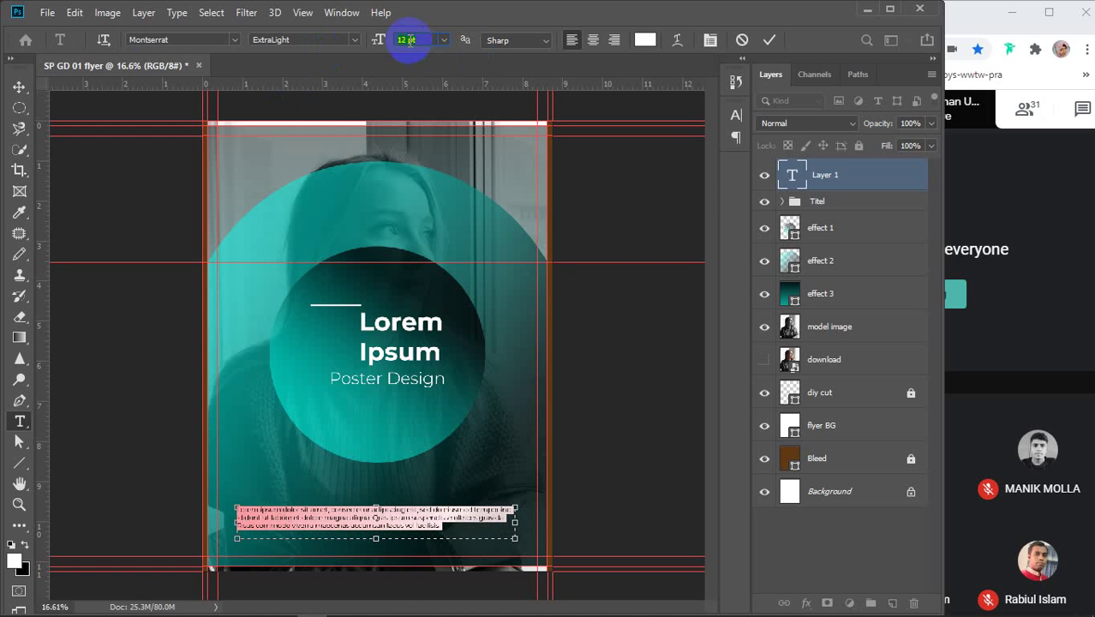
scroll(408, 40, up, 1)
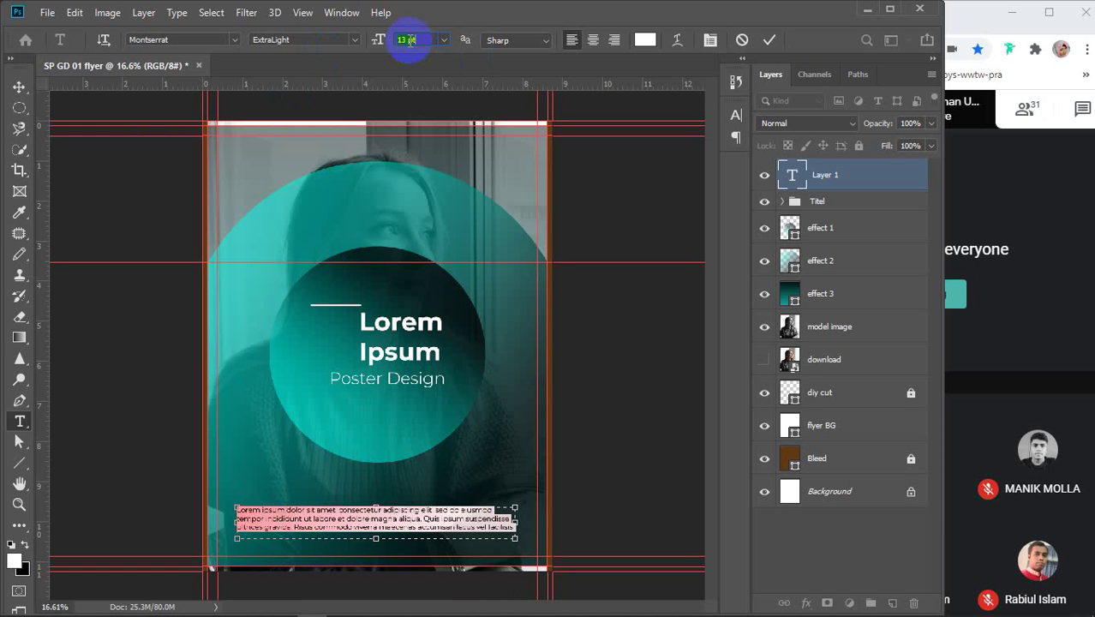
click(597, 39)
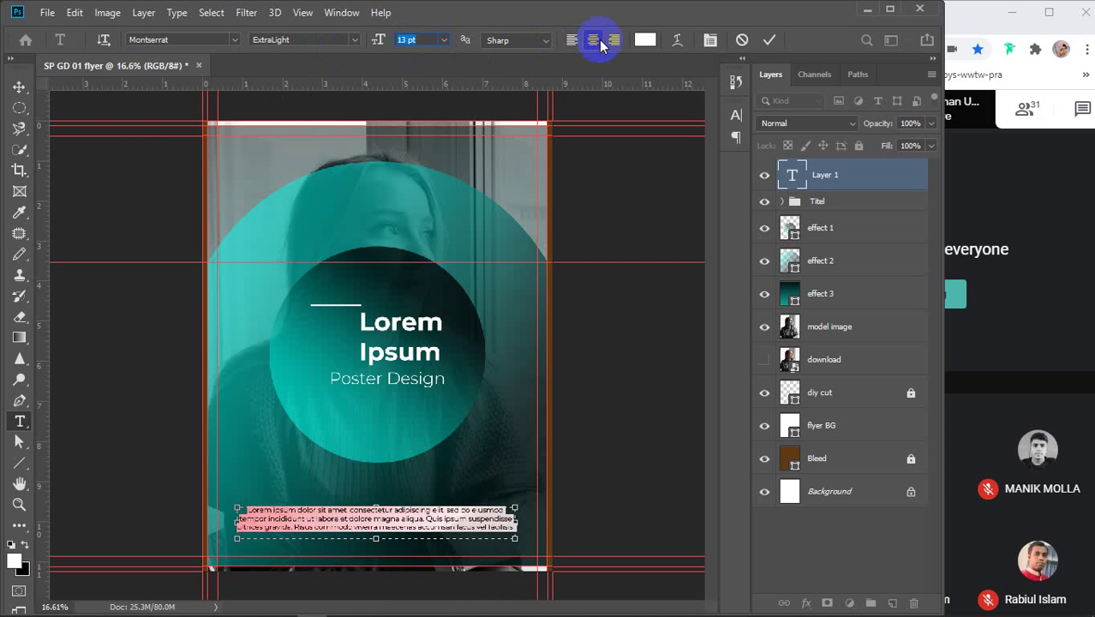
click(711, 40)
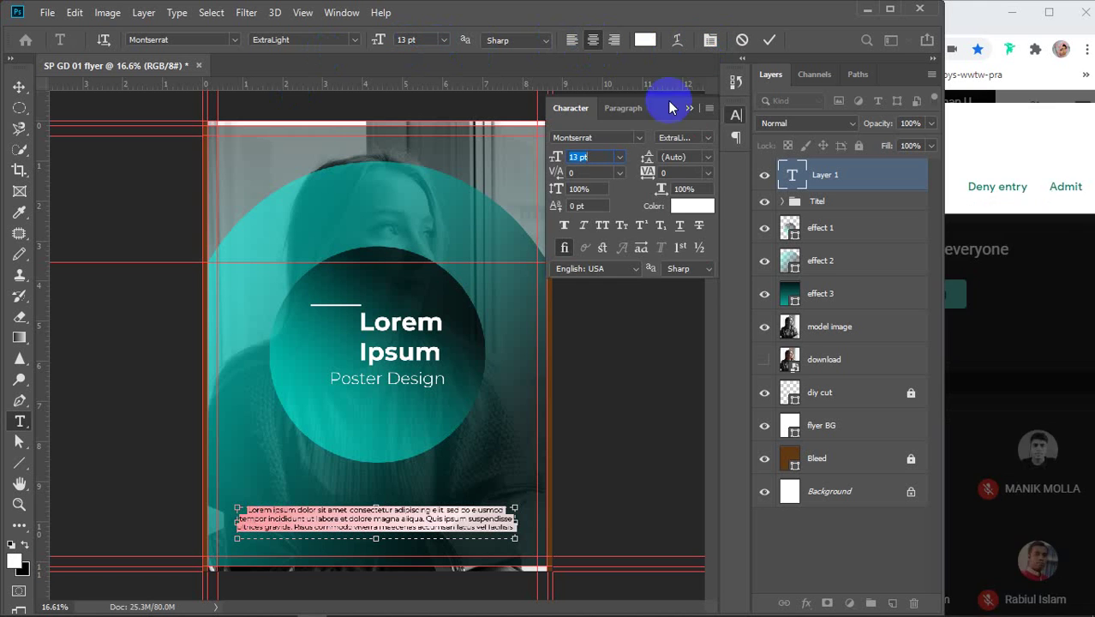
click(627, 108)
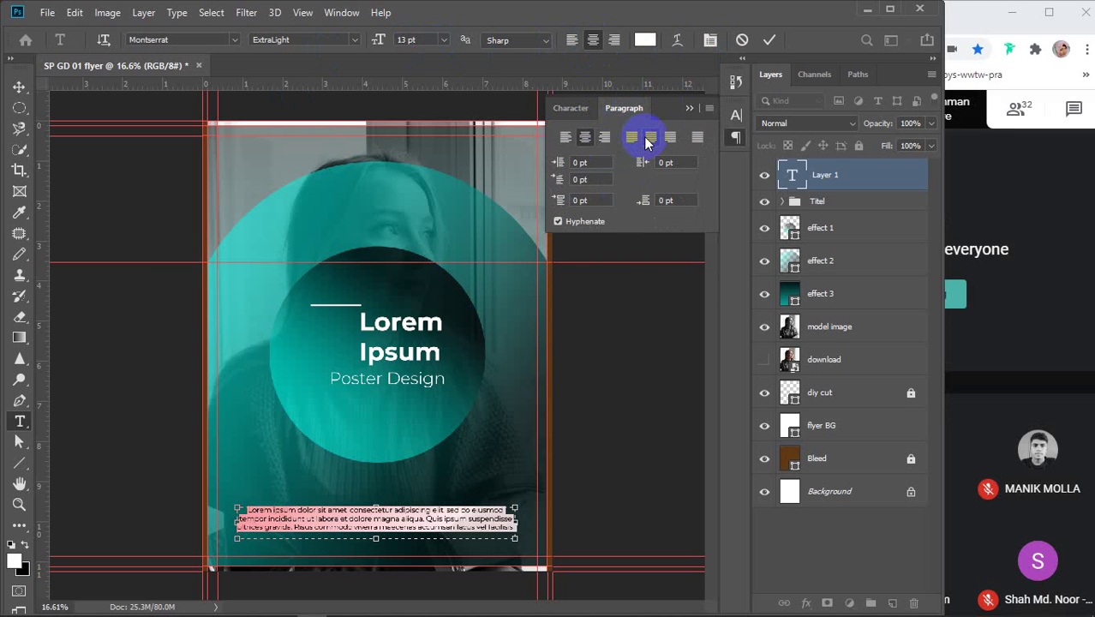
click(651, 139)
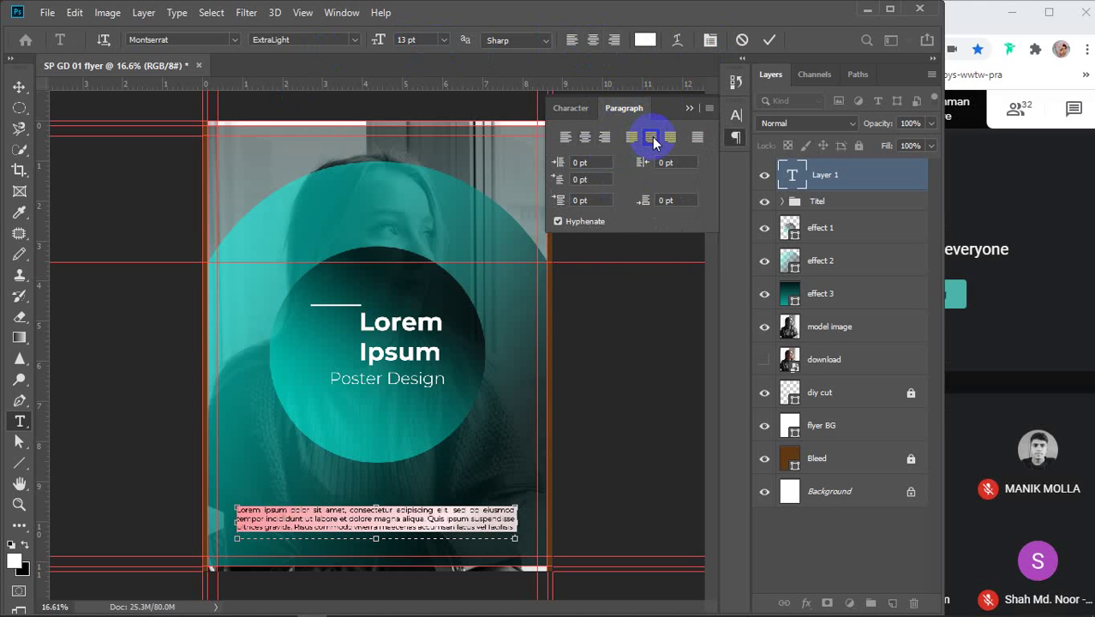
Commit the paragraph, nudge it slightly up, and centre it horizontally on effect 3.
click(769, 40)
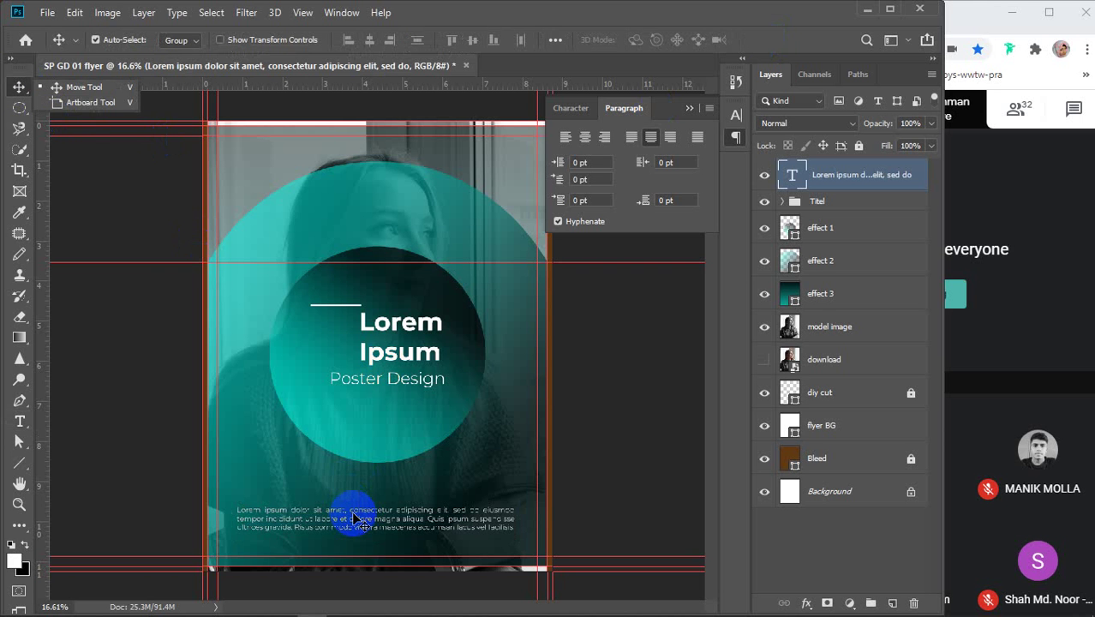
drag(355, 511, 353, 503)
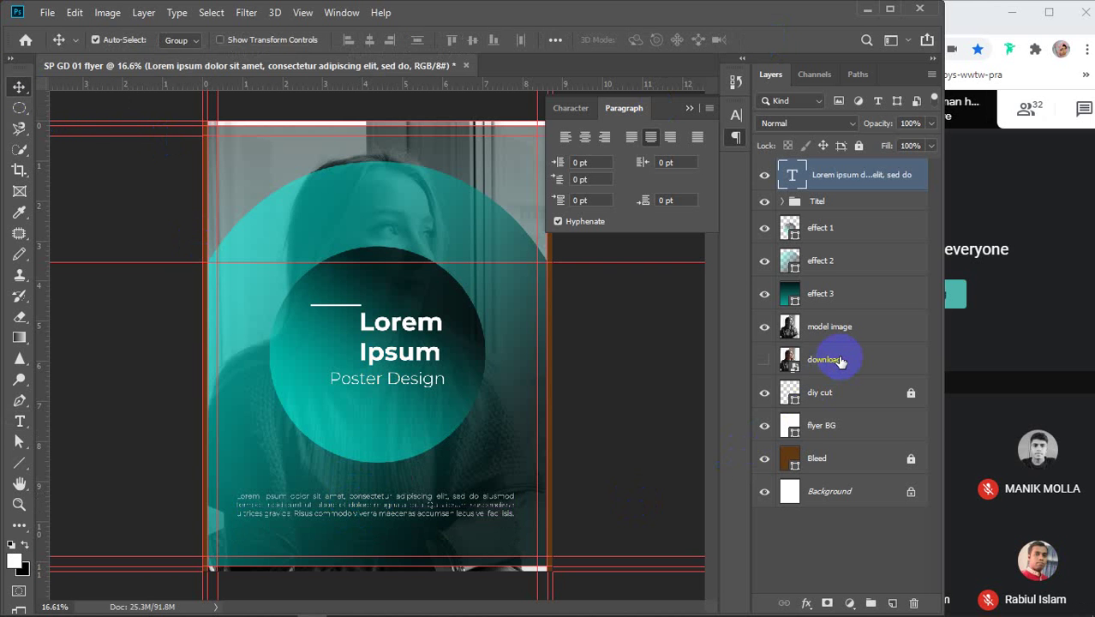
ctrl+click(851, 295)
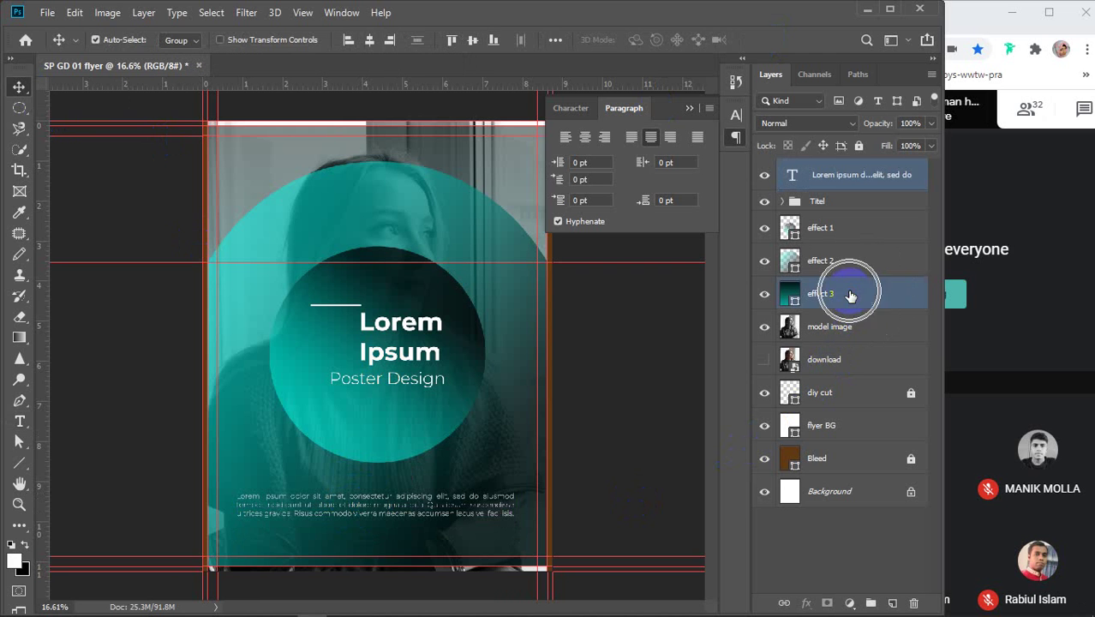
click(369, 40)
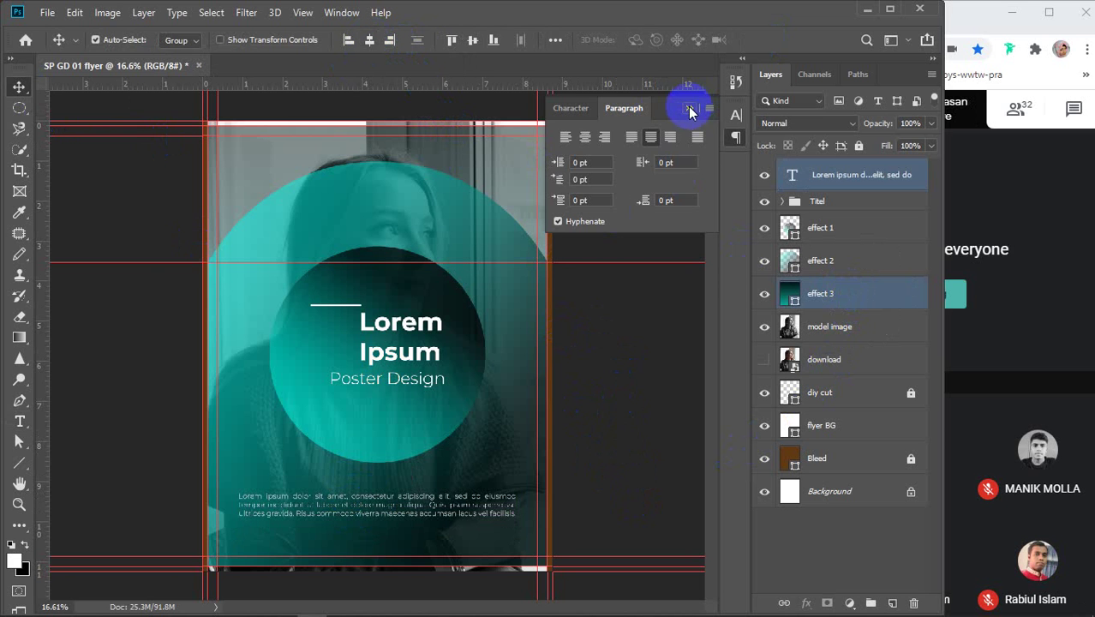
click(689, 108)
click(611, 420)
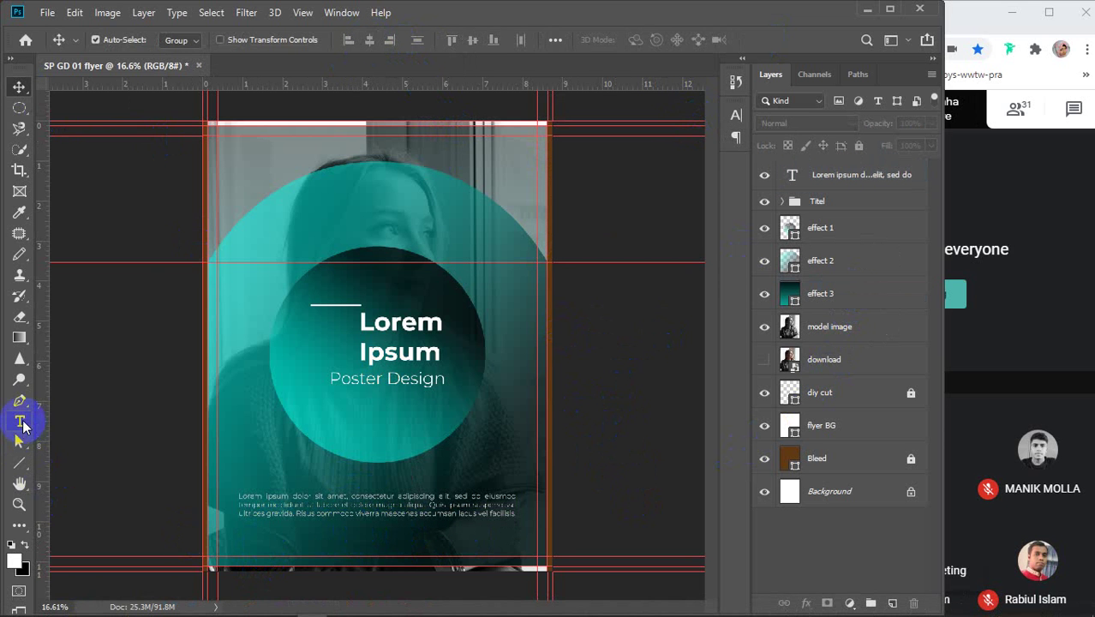
Type the phone number, e-mail address and website at the flyer's bottom-left and commit the text.
click(20, 421)
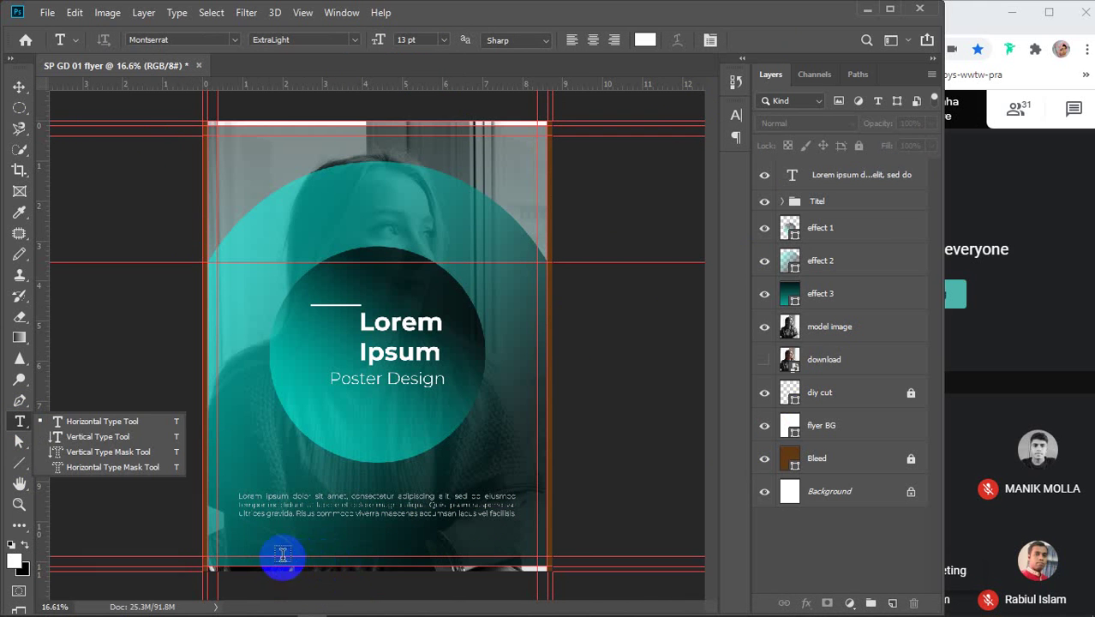
click(253, 550)
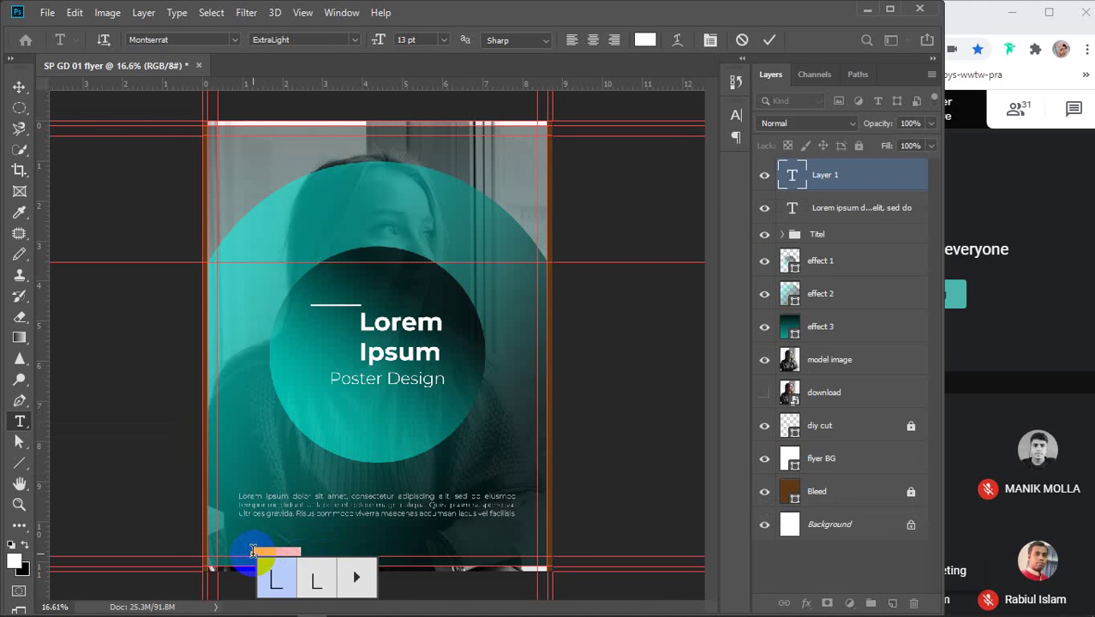
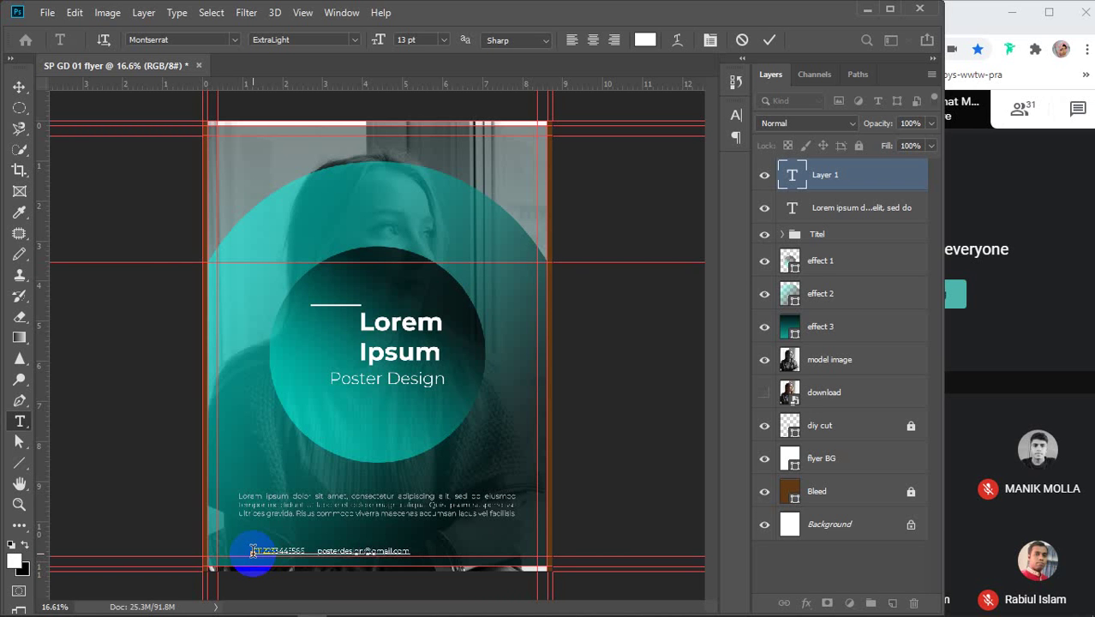
text(www)
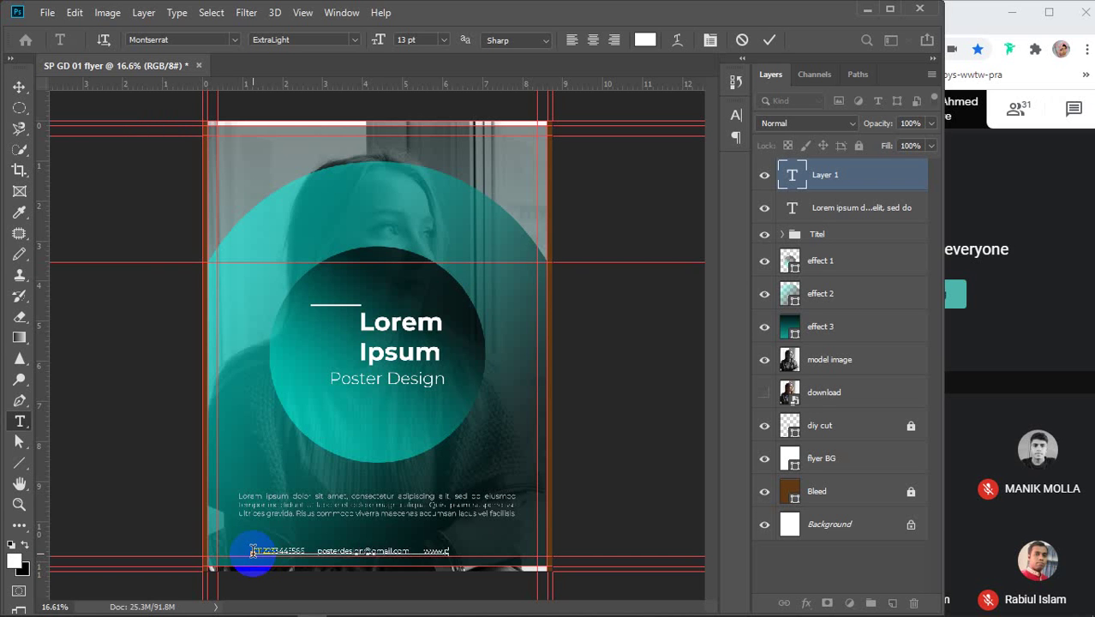
text(.posterdesign.com)
click(19, 87)
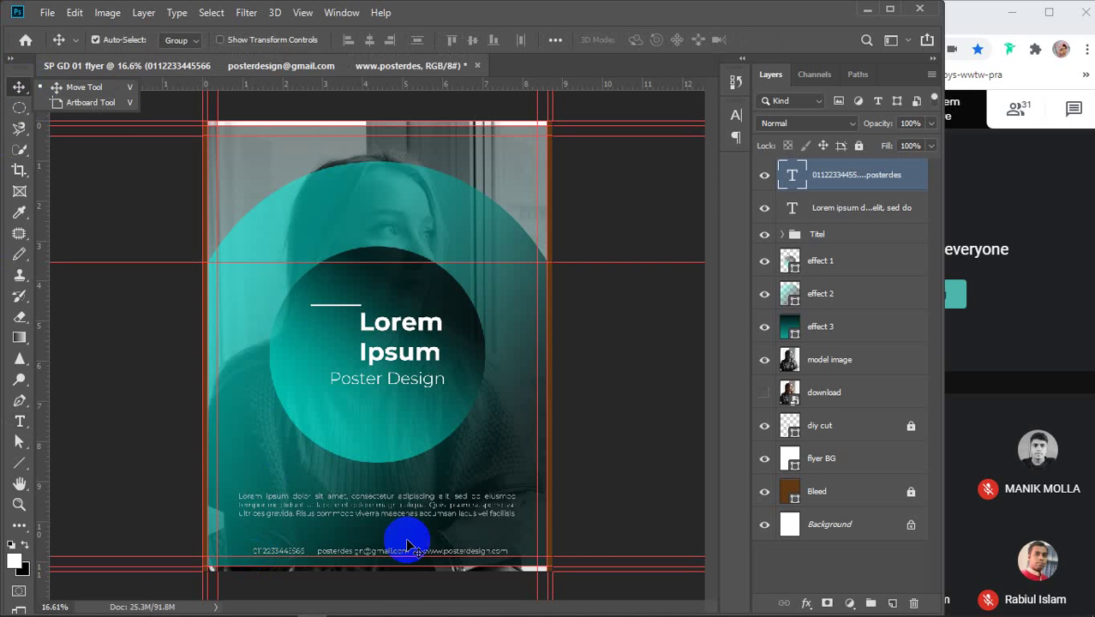
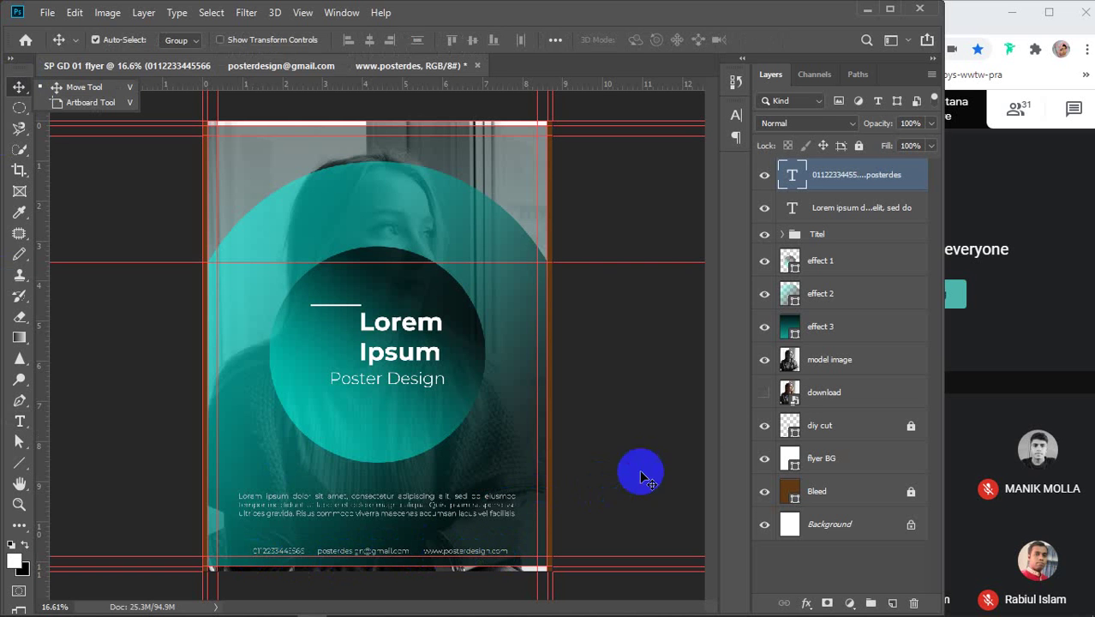
Centre the contact line horizontally on effect 3 using Align Horizontal Centers.
ctrl+click(861, 326)
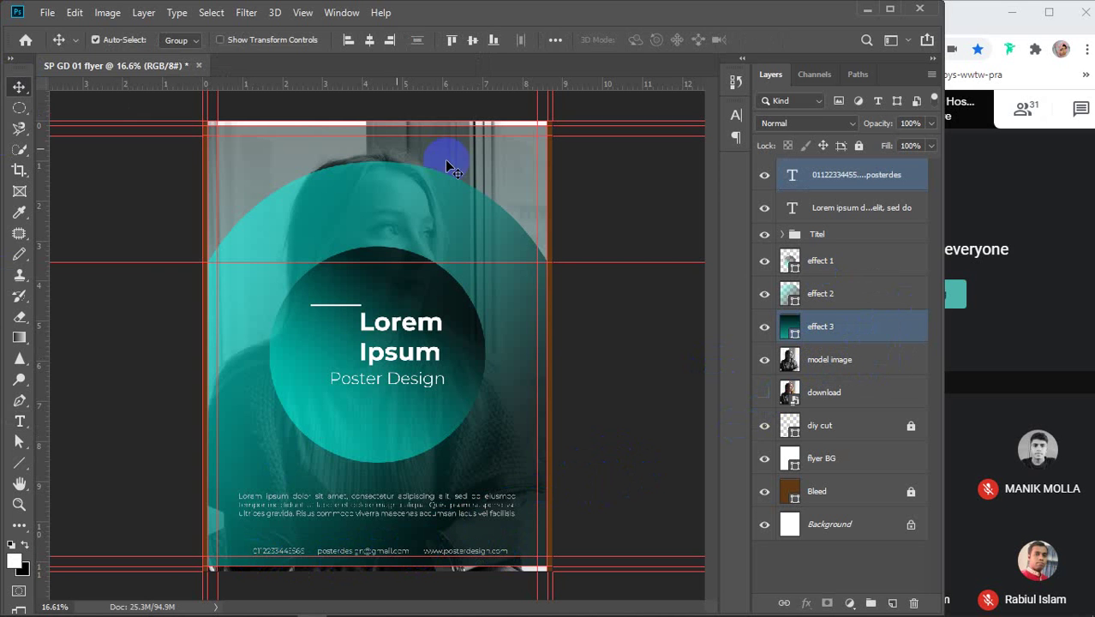
click(369, 40)
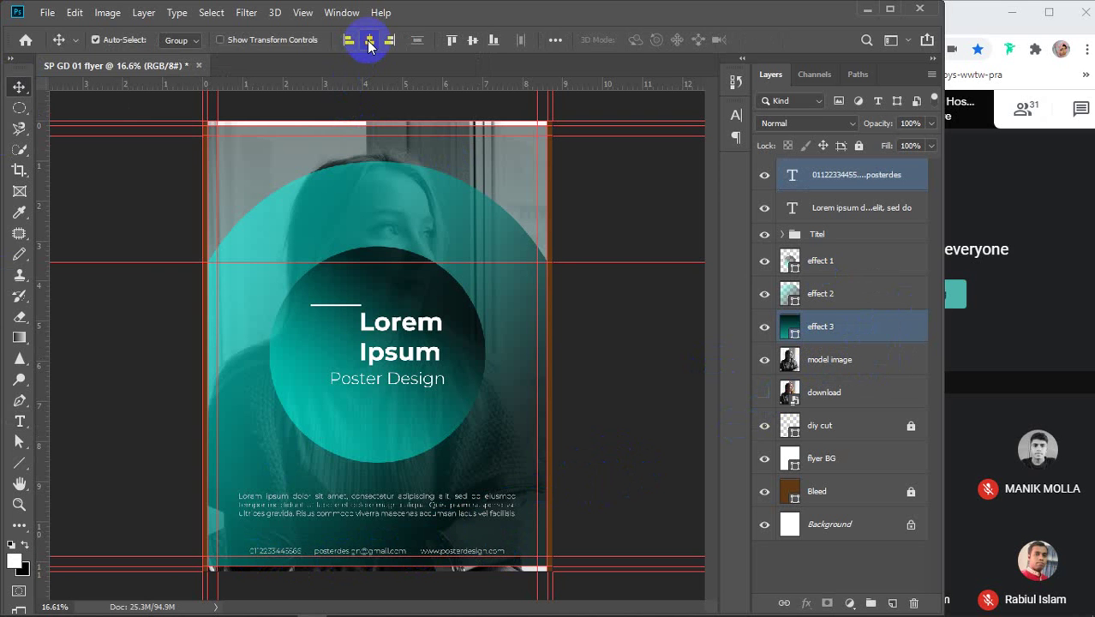
click(617, 388)
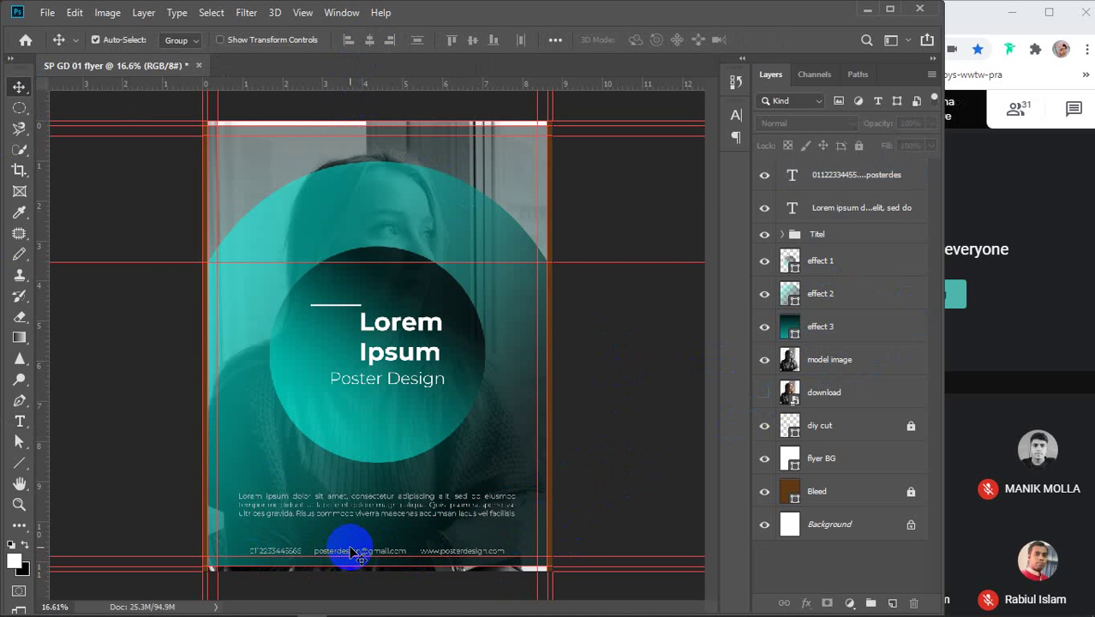
Nudge the contact line slightly up and the Lorem ipsum paragraph slightly down.
scroll(360, 562, up, 3)
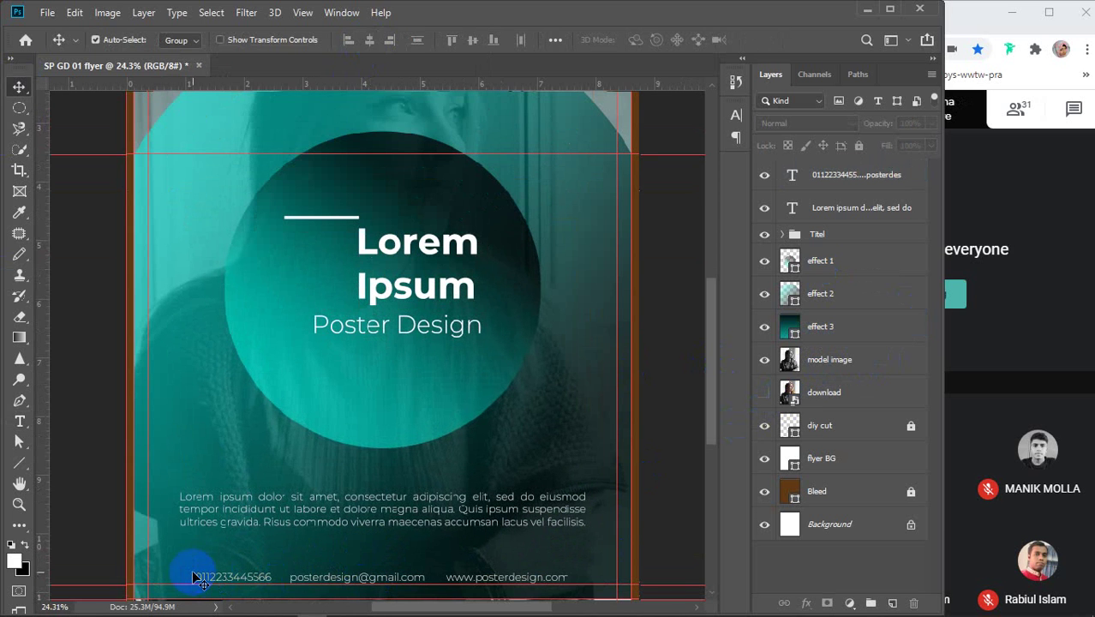
click(317, 579)
drag(317, 577, 318, 573)
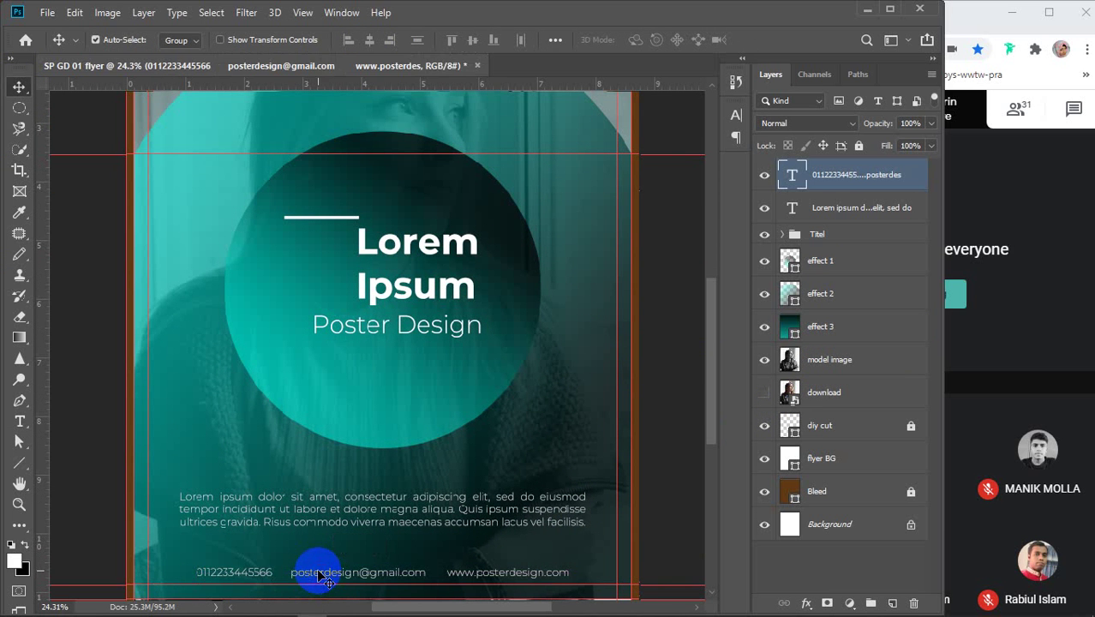
click(365, 527)
drag(365, 527, 365, 529)
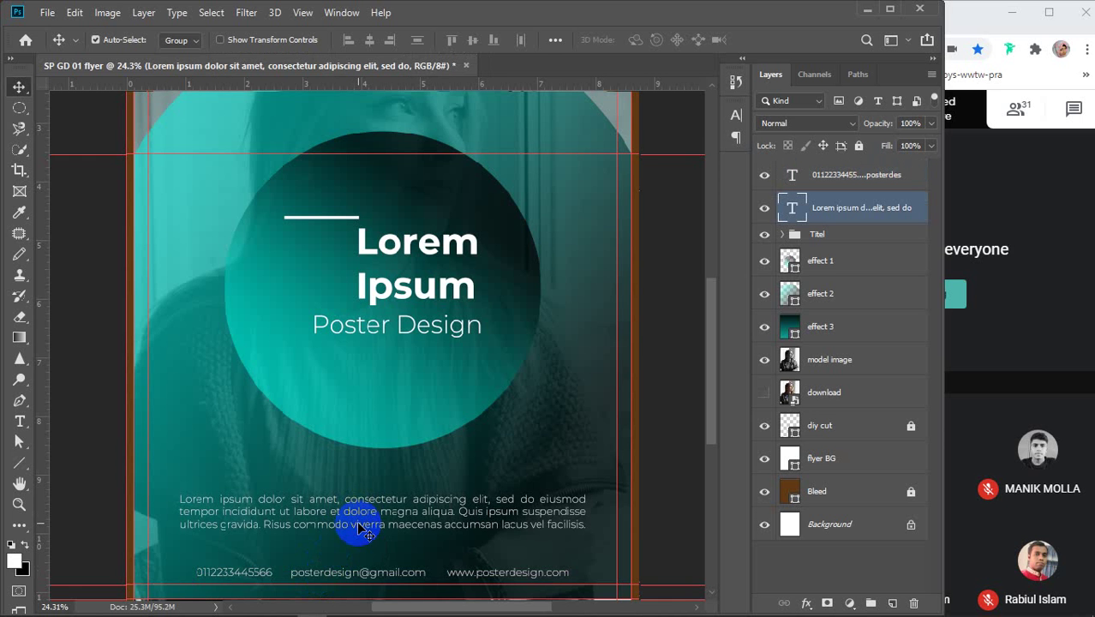
scroll(365, 529, down, 1)
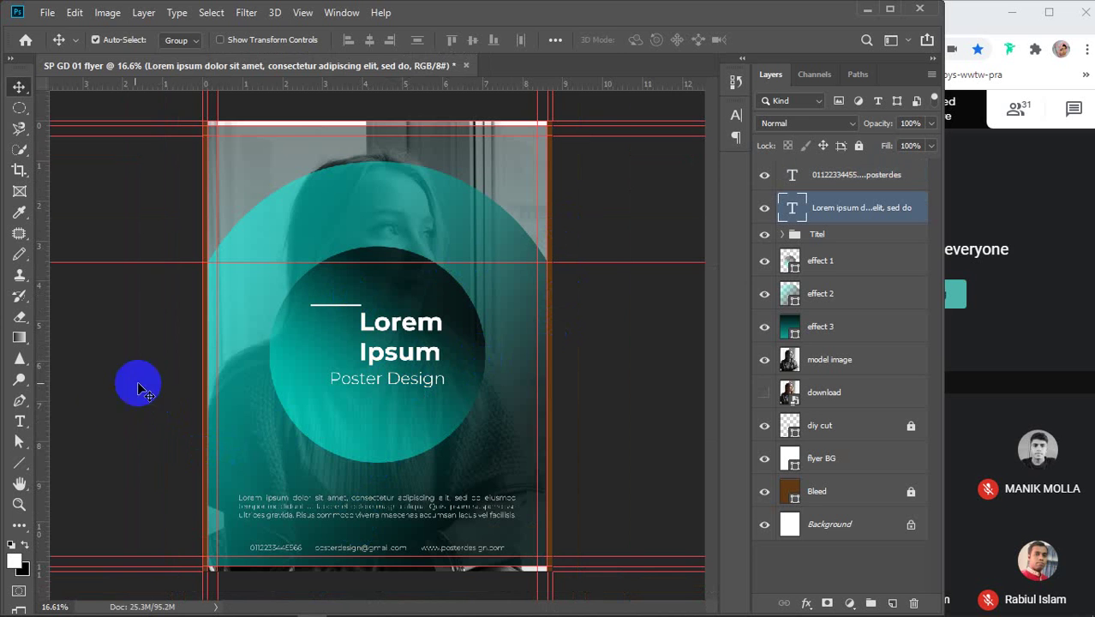
Select the contact line and Lorem ipsum paragraph layers together.
click(20, 420)
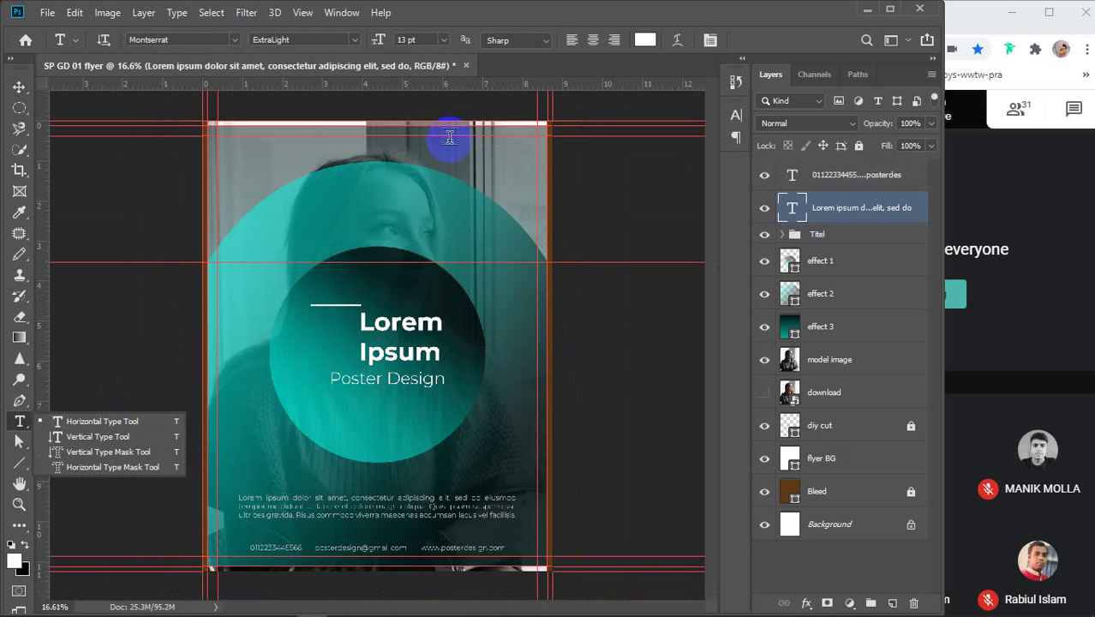
click(19, 86)
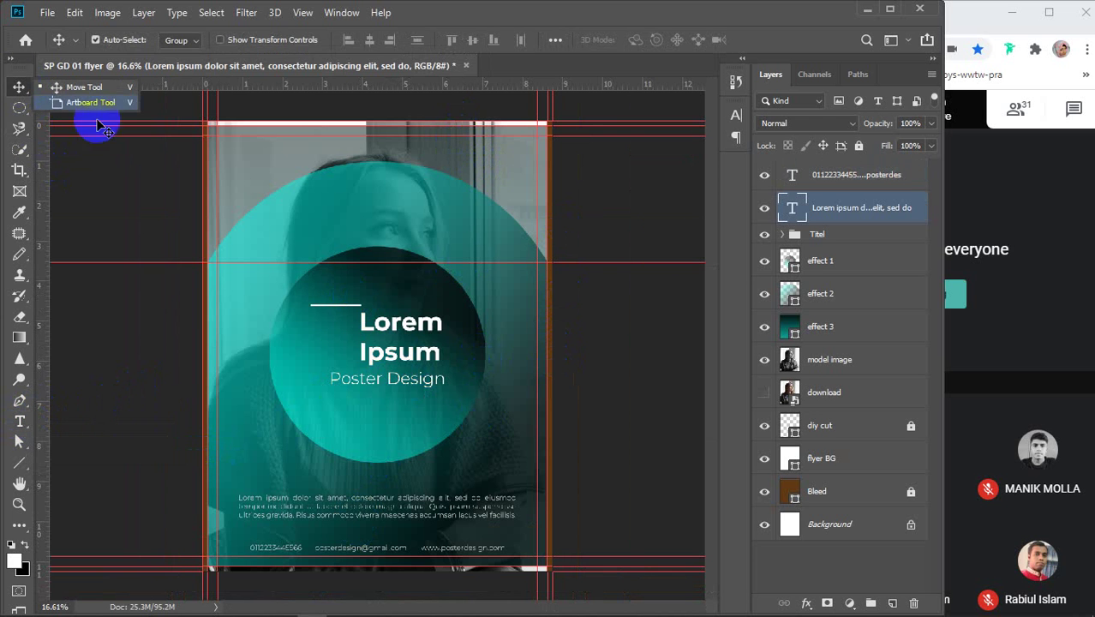
click(844, 180)
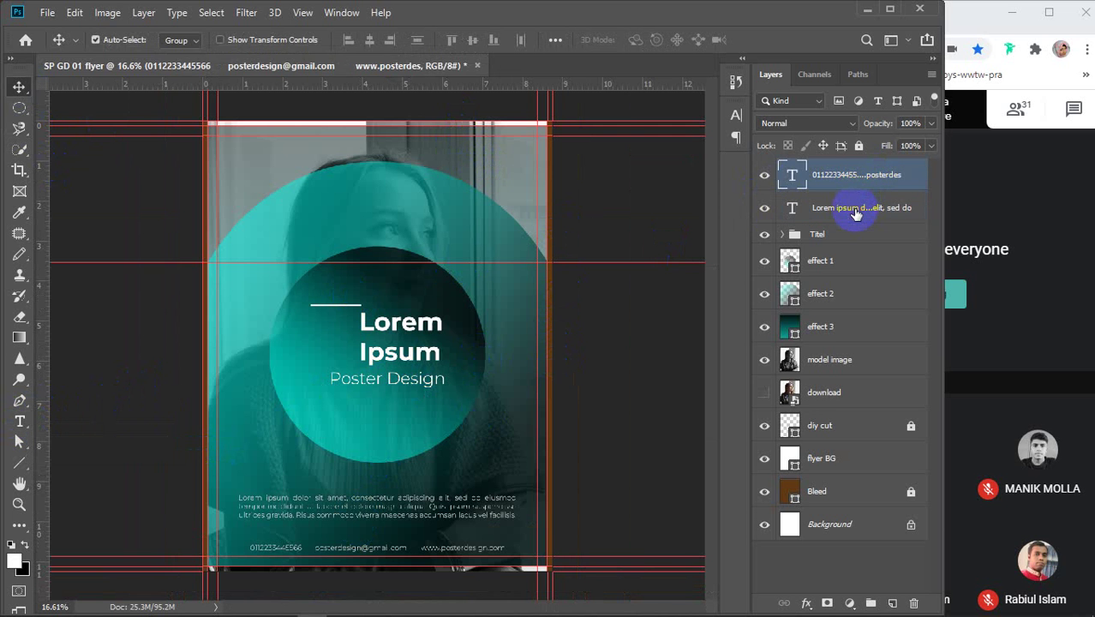
shift+click(855, 214)
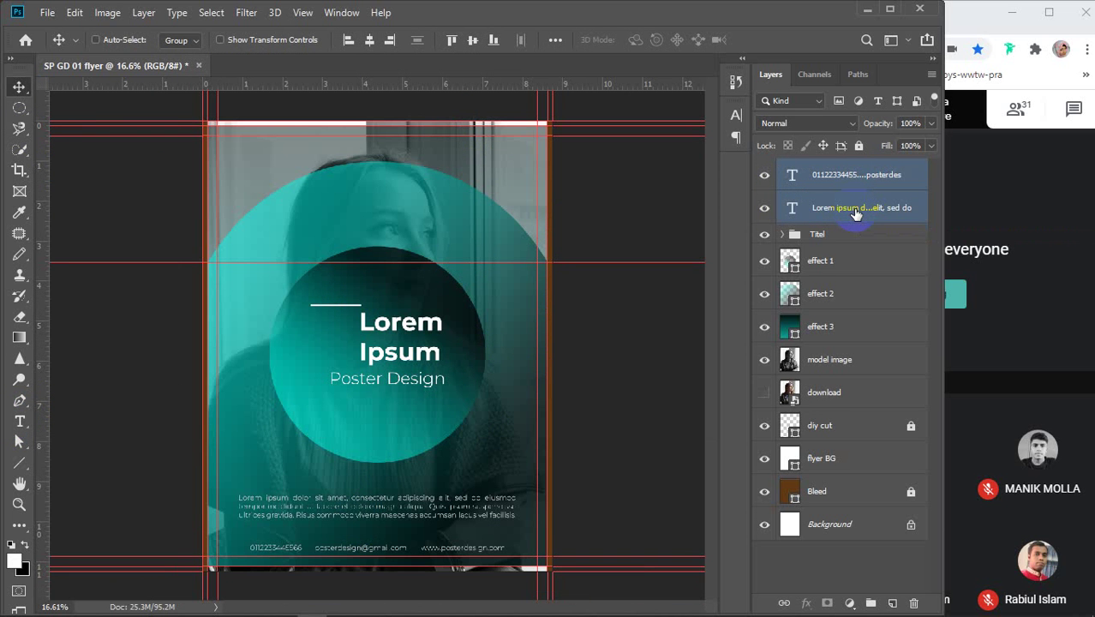
Group the contact line and paragraph layers with Ctrl+G and name the group 'info'.
key(ctrl+g)
double_click(828, 168)
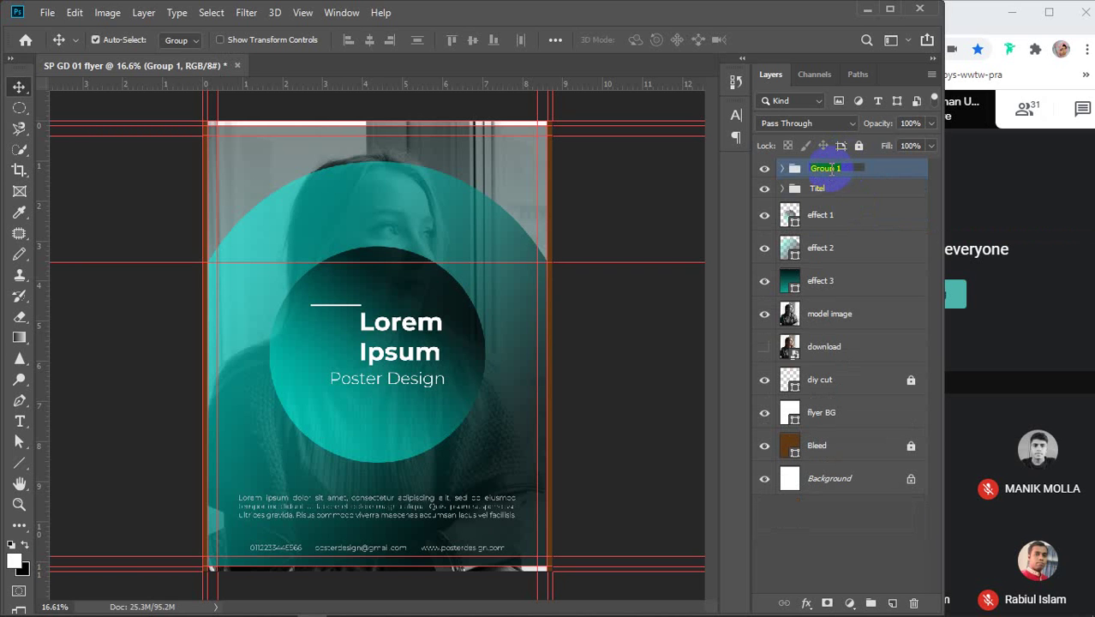
text(info)
key(Return)
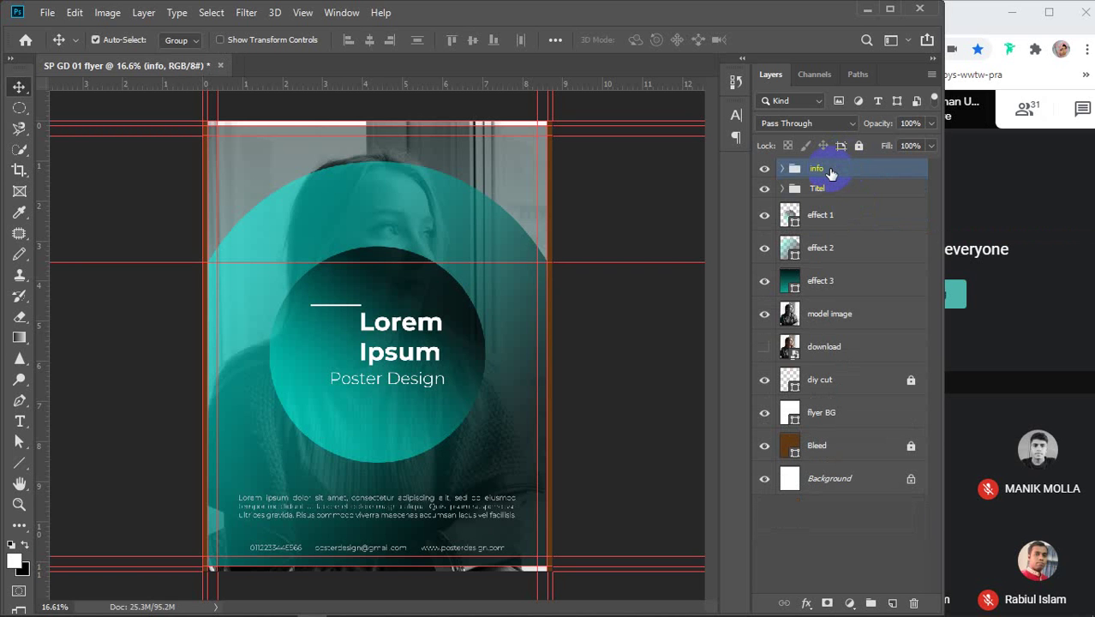
Type 'LOGO' as a new text layer near the top and make it Montserrat Black.
click(23, 429)
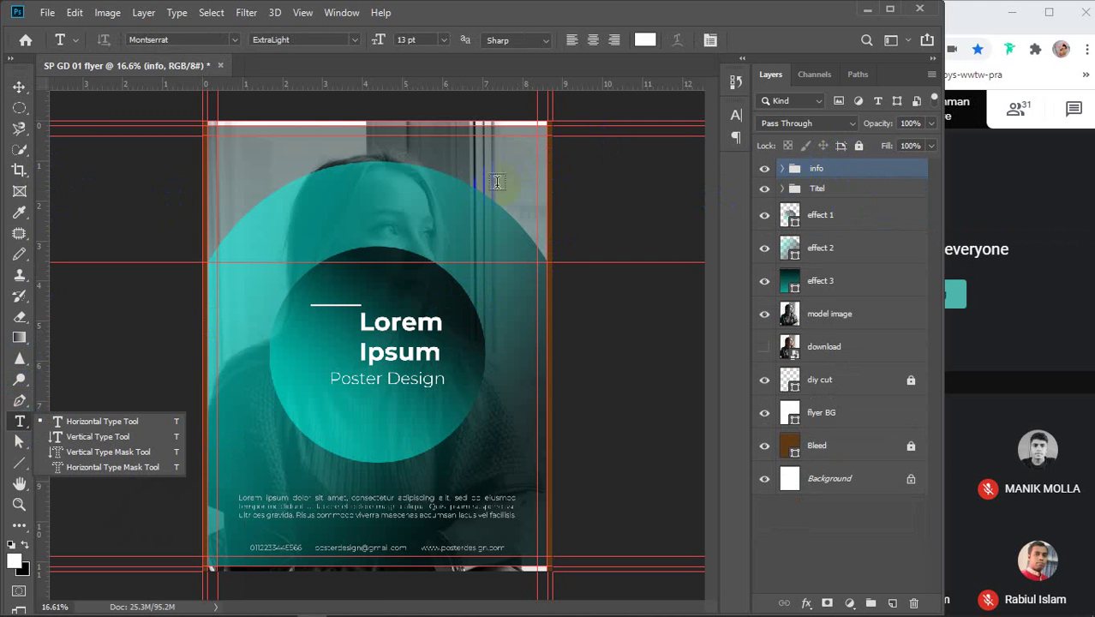
click(491, 169)
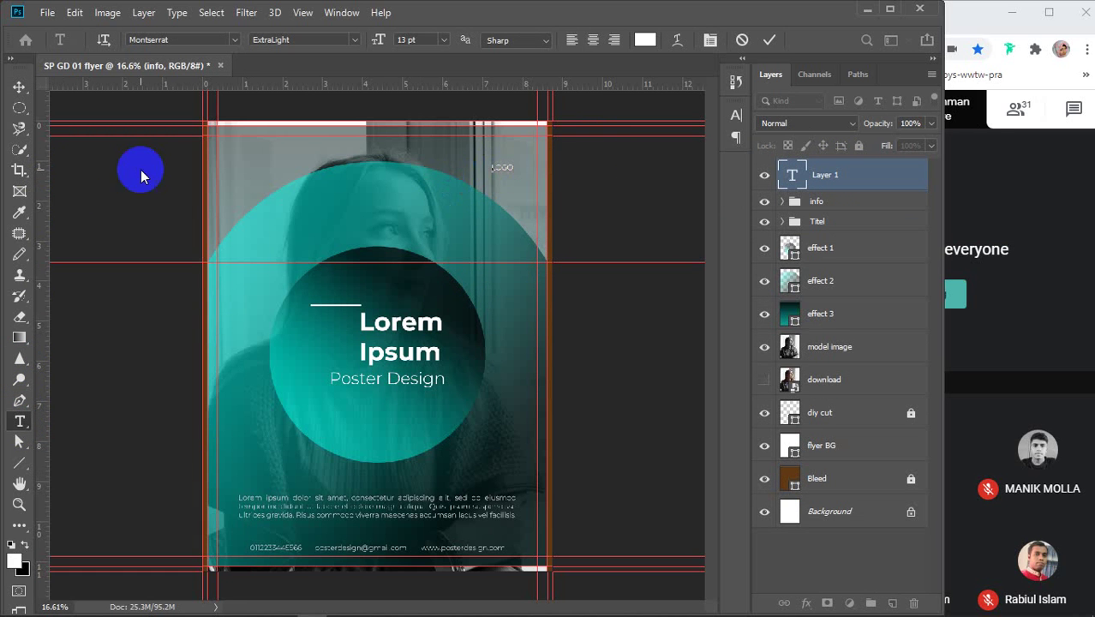
click(18, 89)
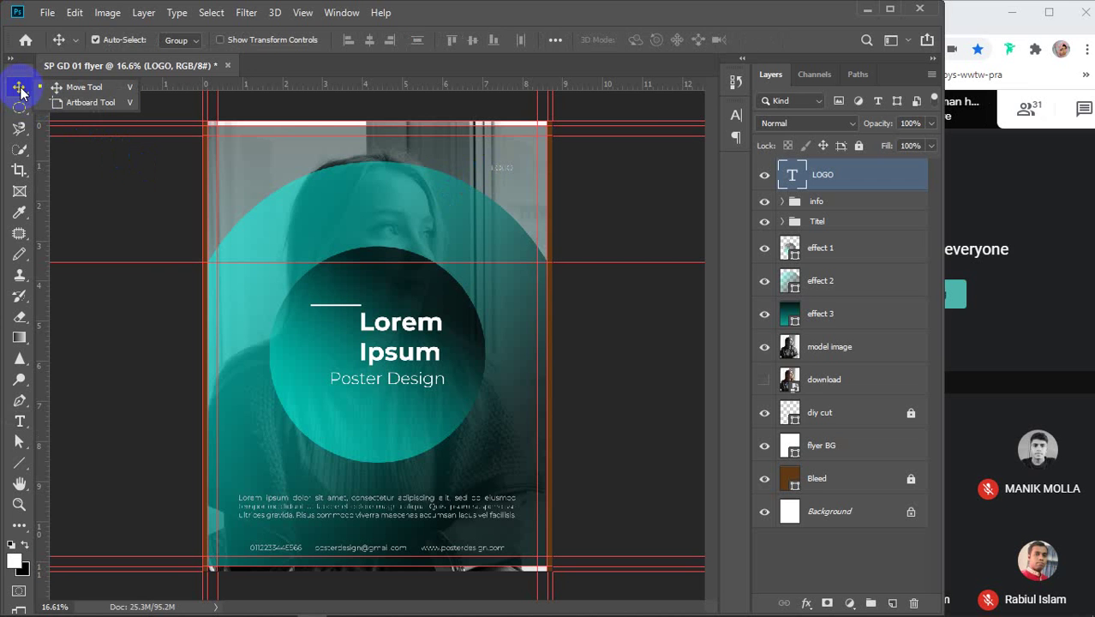
click(735, 116)
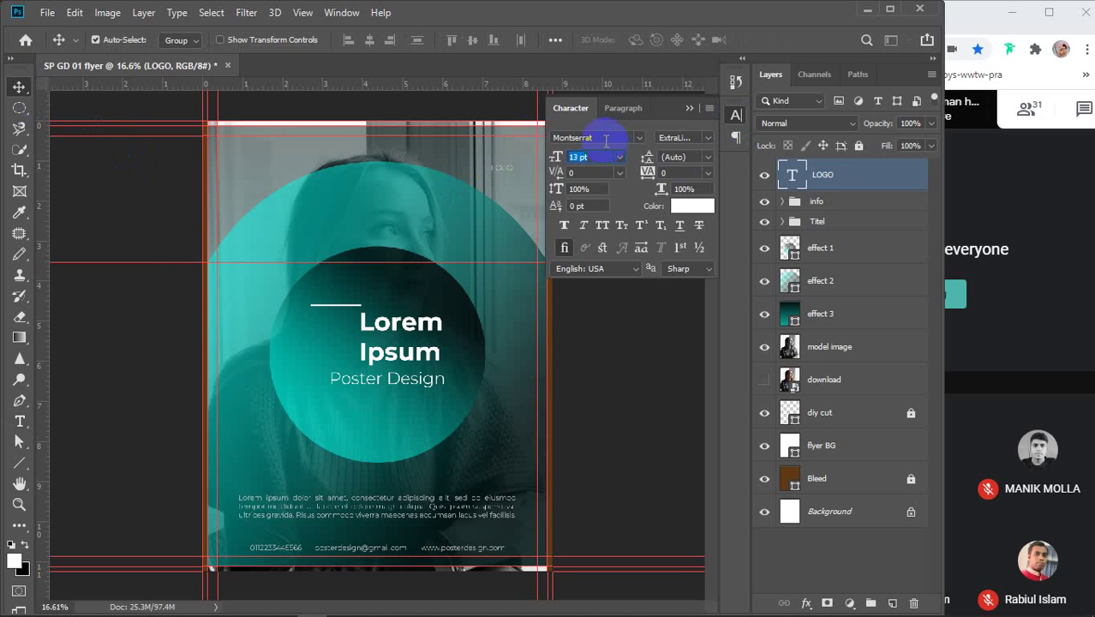
click(707, 138)
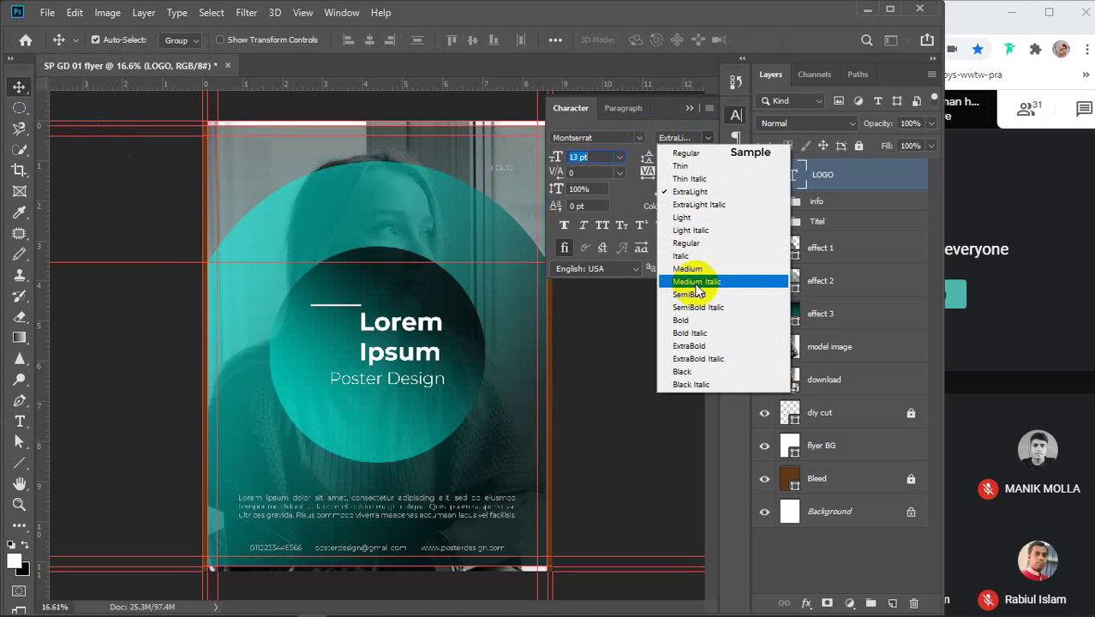
click(695, 371)
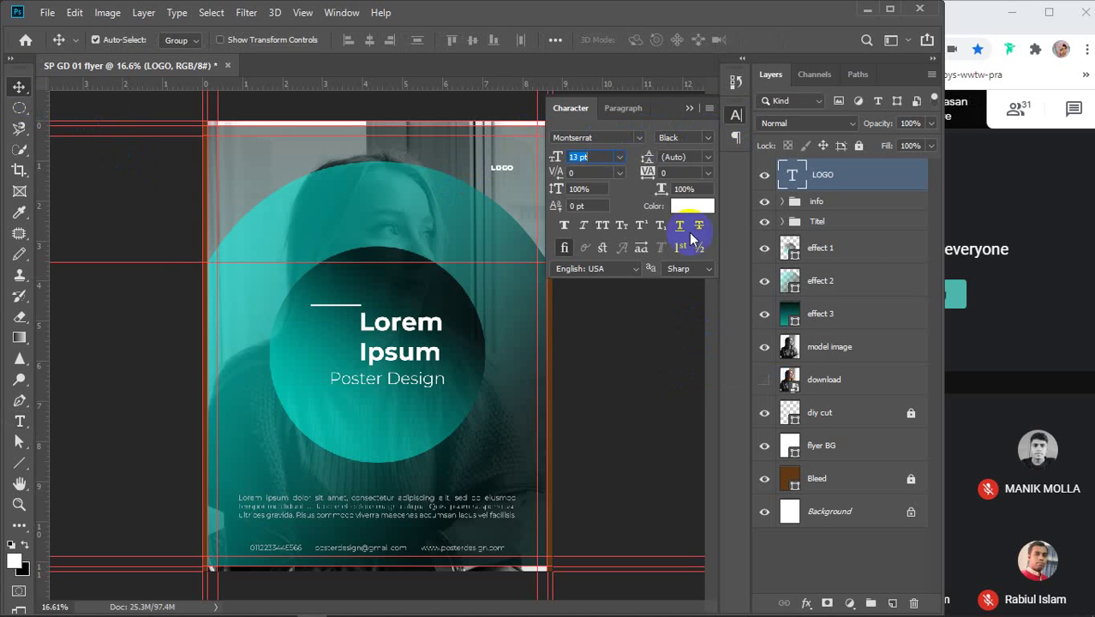
Set LOGO's size to 40 pt and drag it to the poster's top-left corner.
click(607, 157)
key(Up)
text(30)
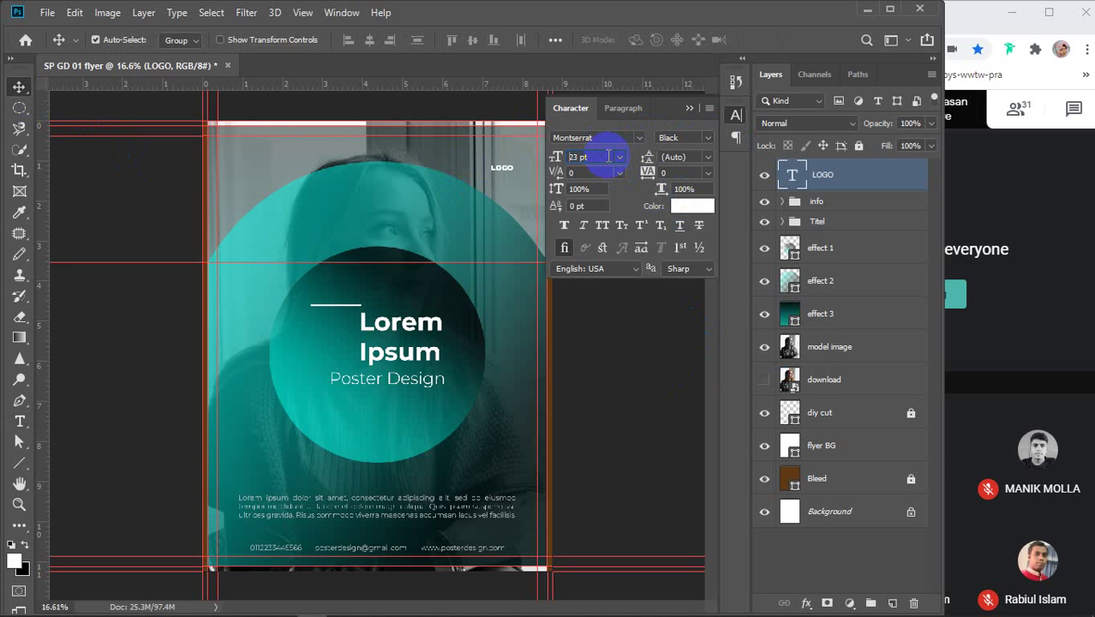
key(Return)
key(Up)
key(Up)
key(Up)
key(Up)
key(Up)
key(Up)
key(Up)
key(Up)
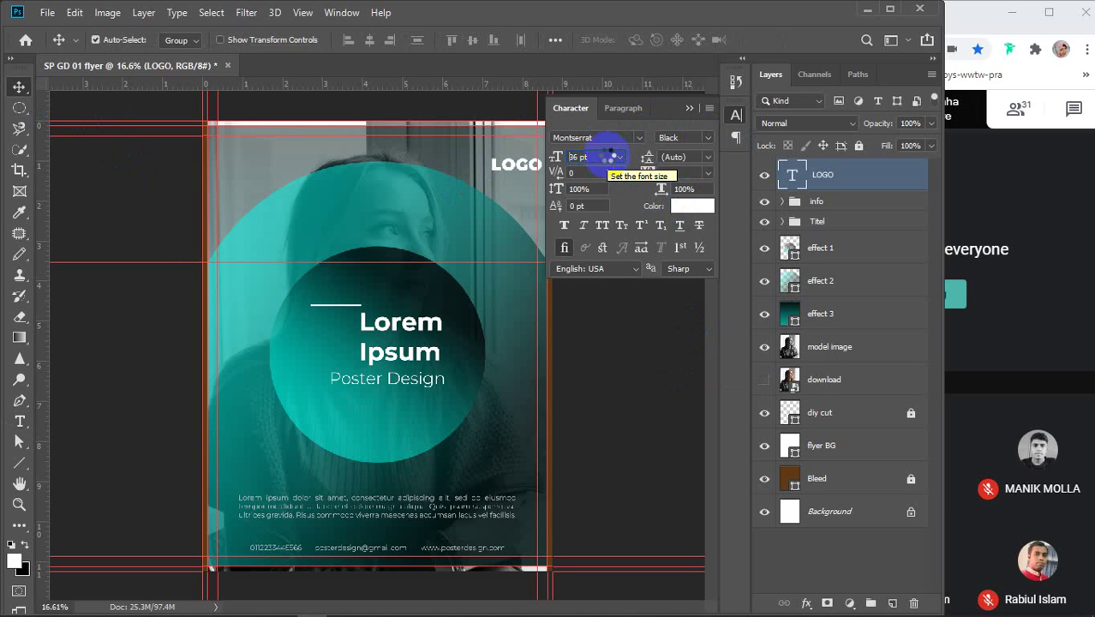
key(Up)
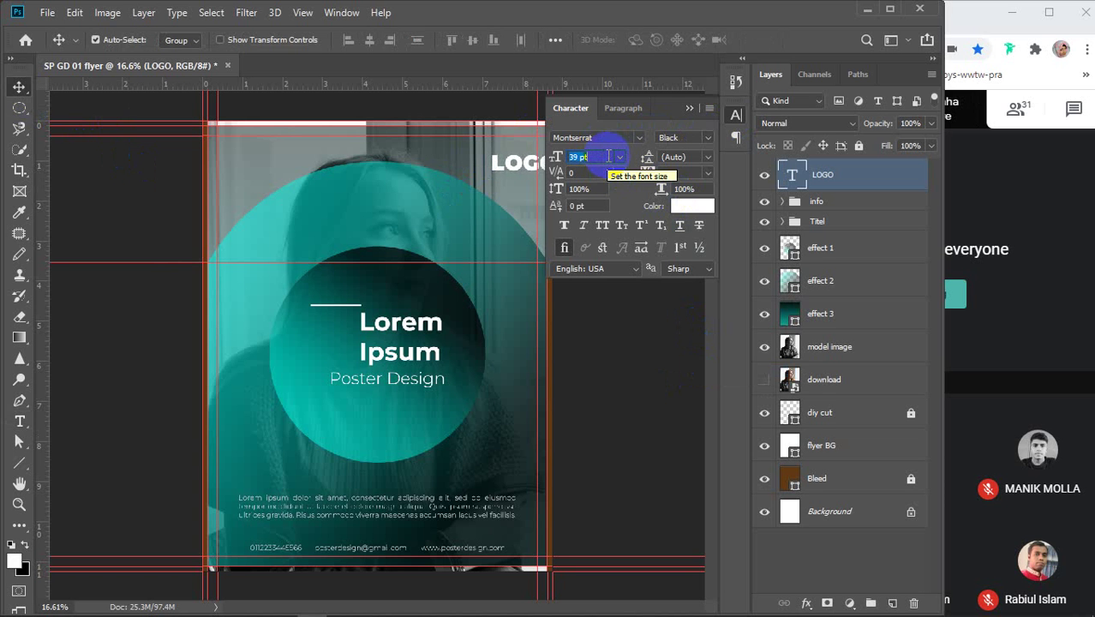
key(Up)
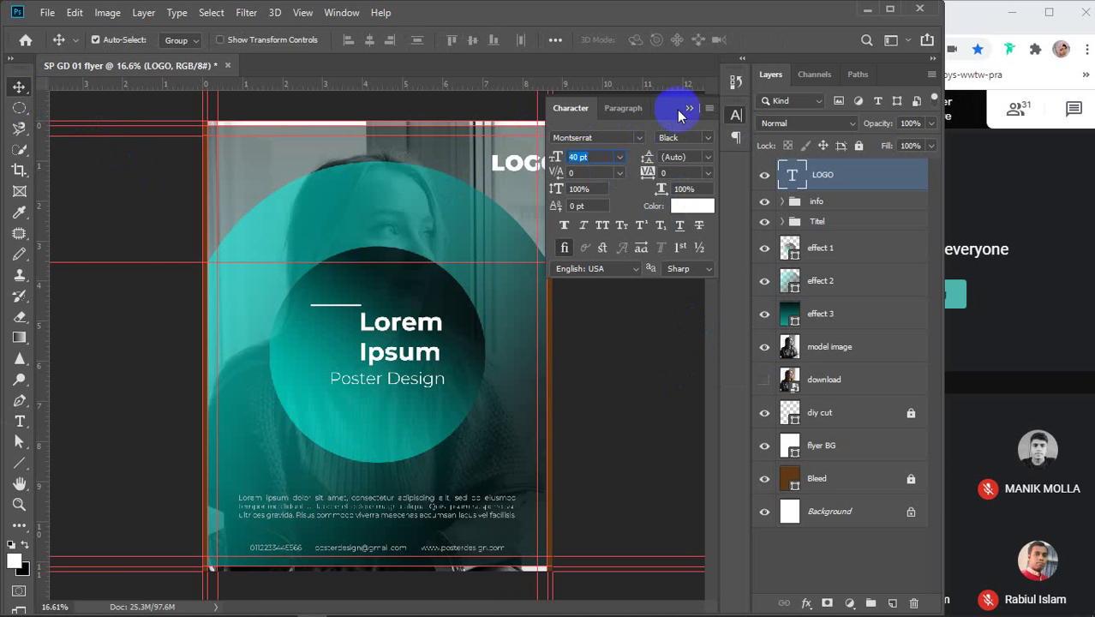
click(688, 108)
drag(522, 167, 254, 166)
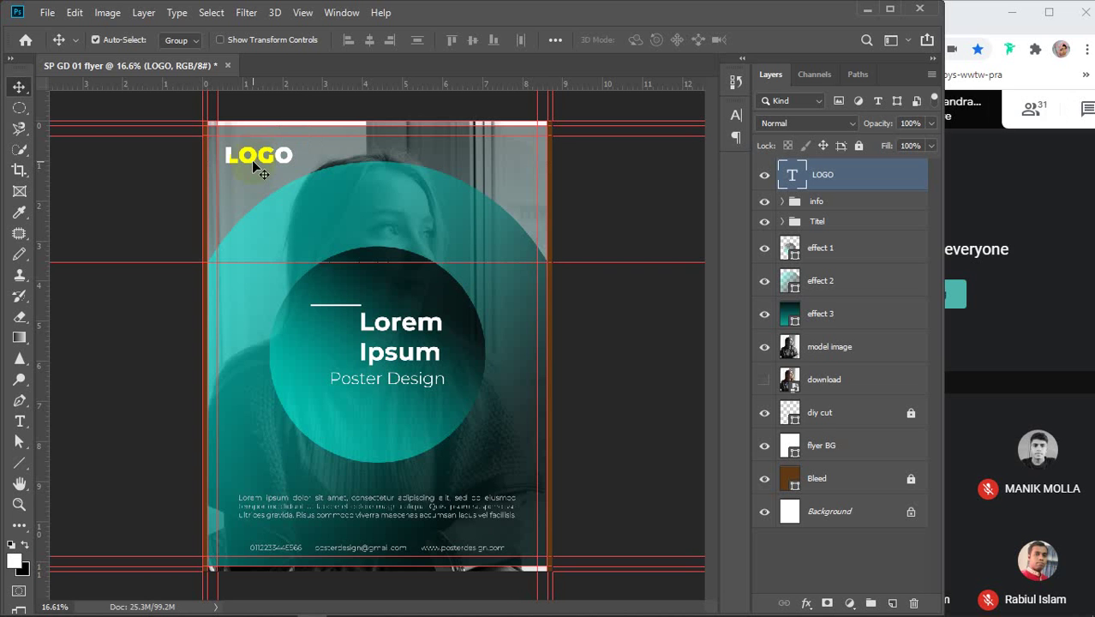
click(19, 422)
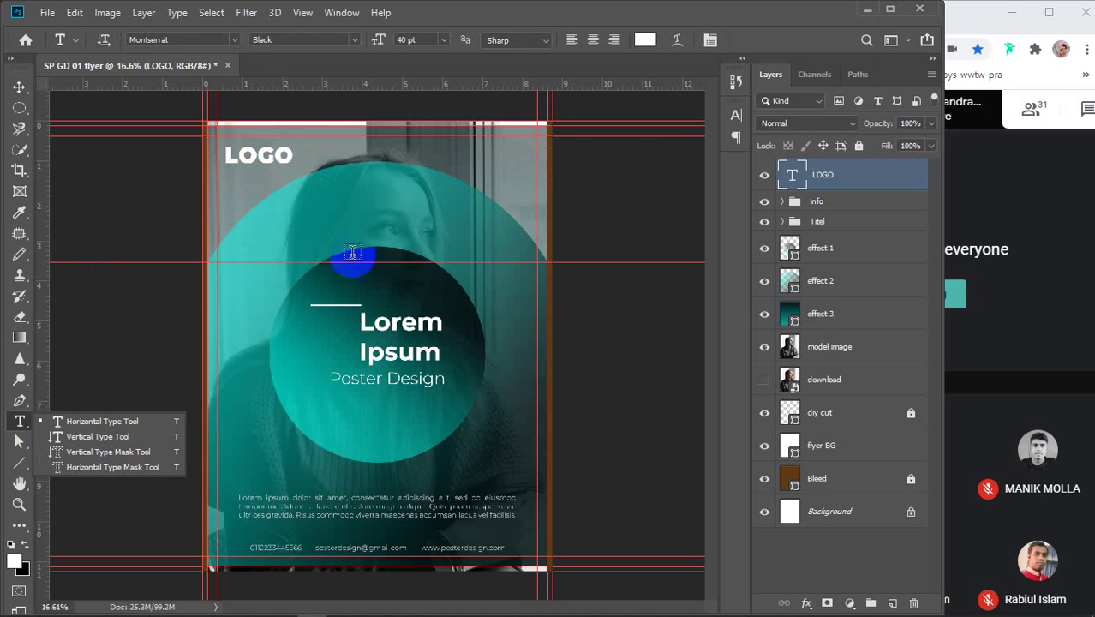
Edit the top-right date text so 13, 12 and 20 sit on three separate lines.
click(493, 157)
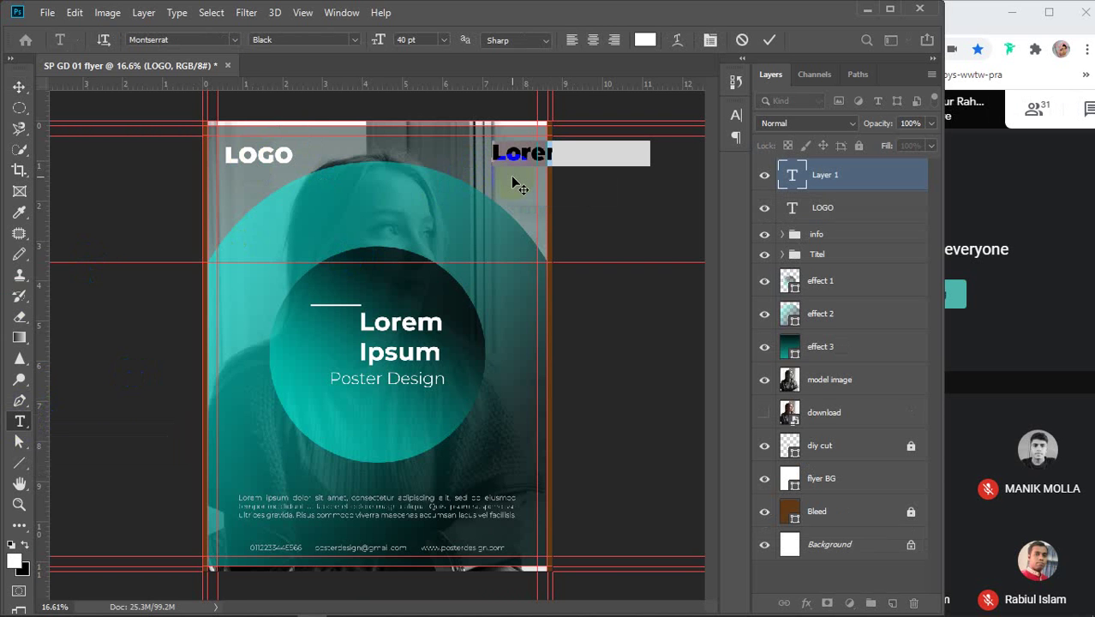
text(3)
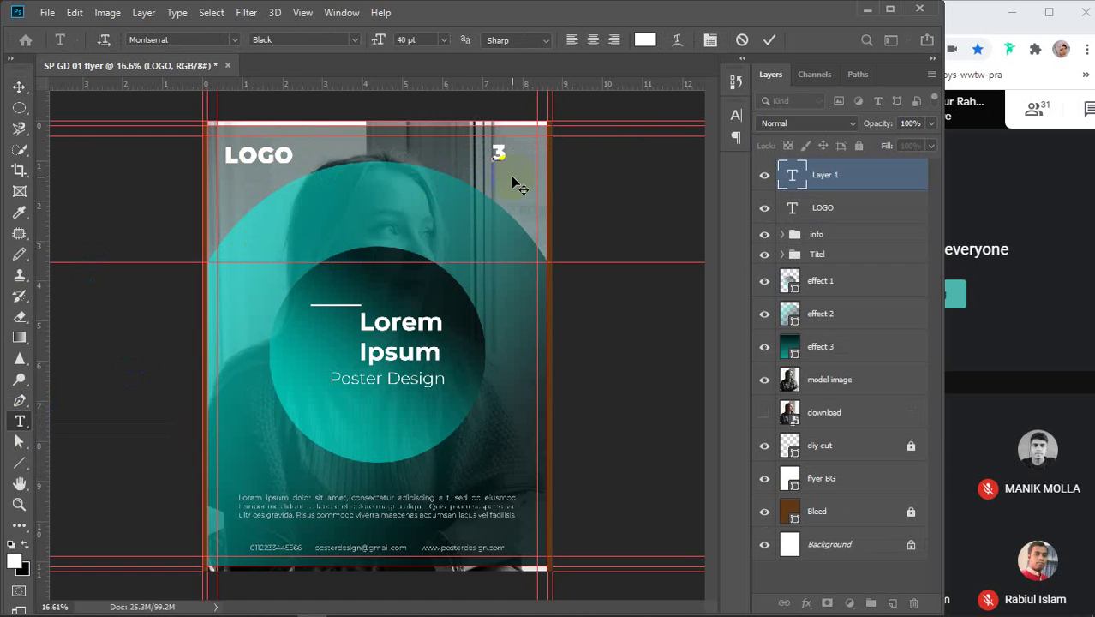
key(BackSpace)
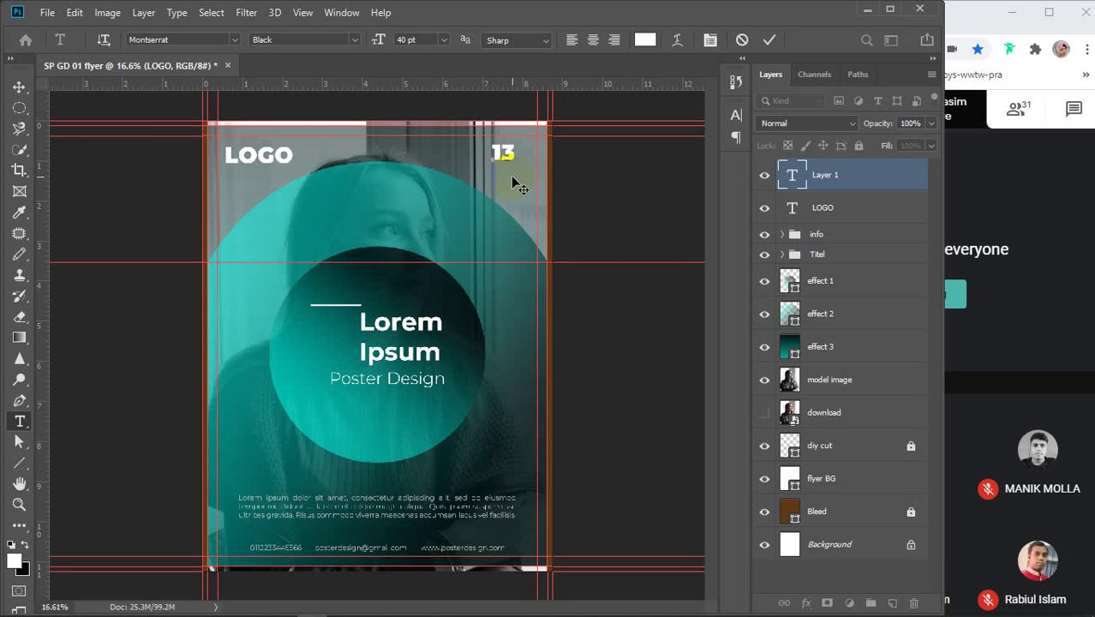
key(BackSpace)
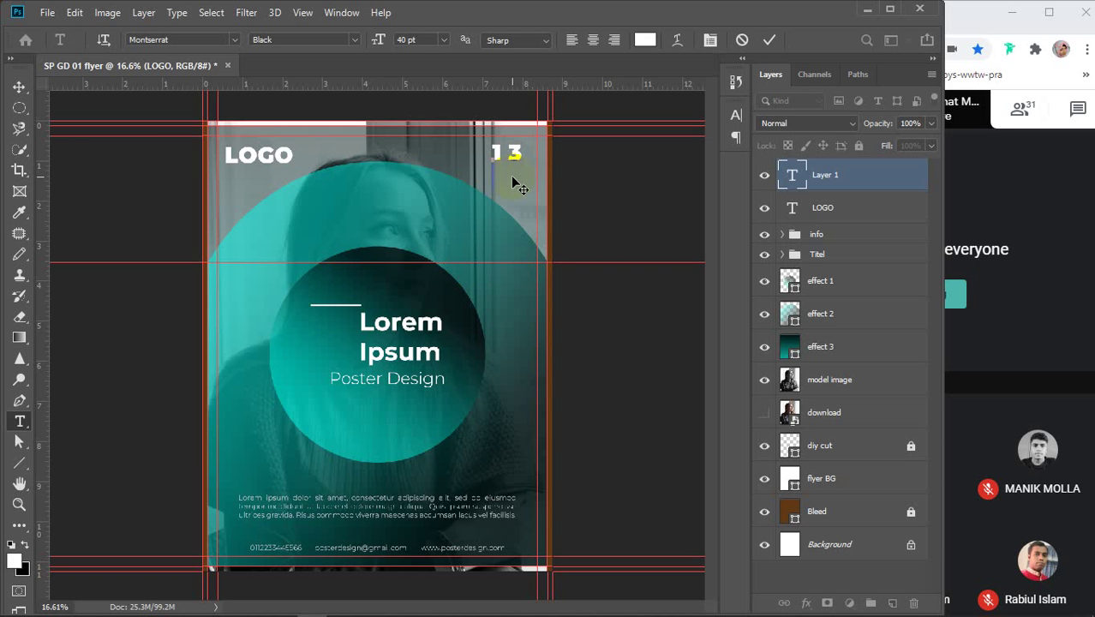
text(1)
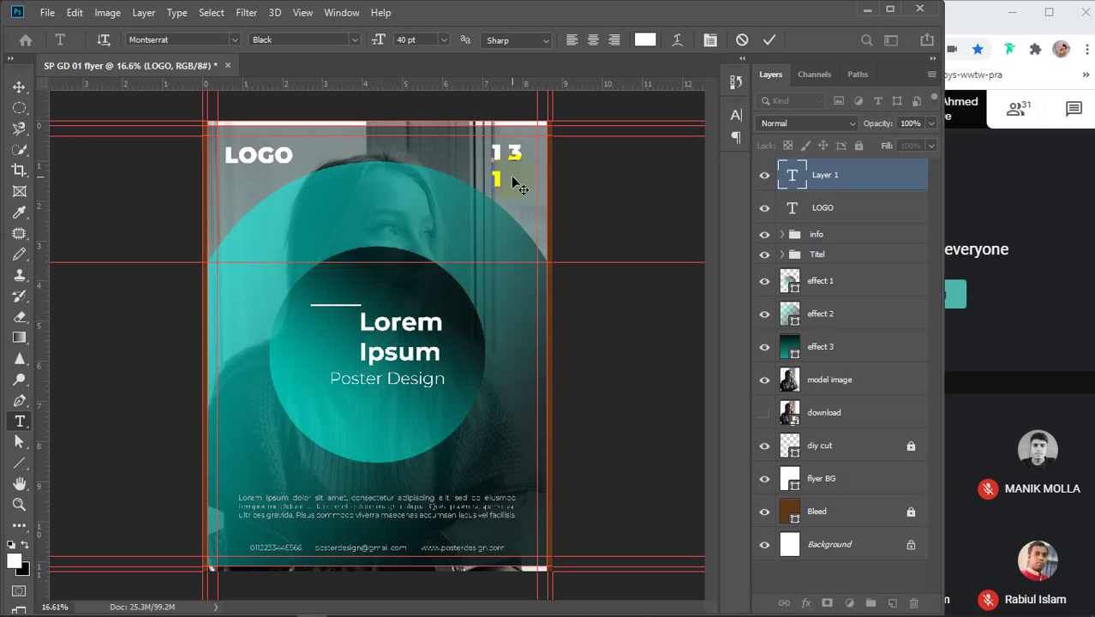
text(2)
key(Return)
text(20)
click(575, 278)
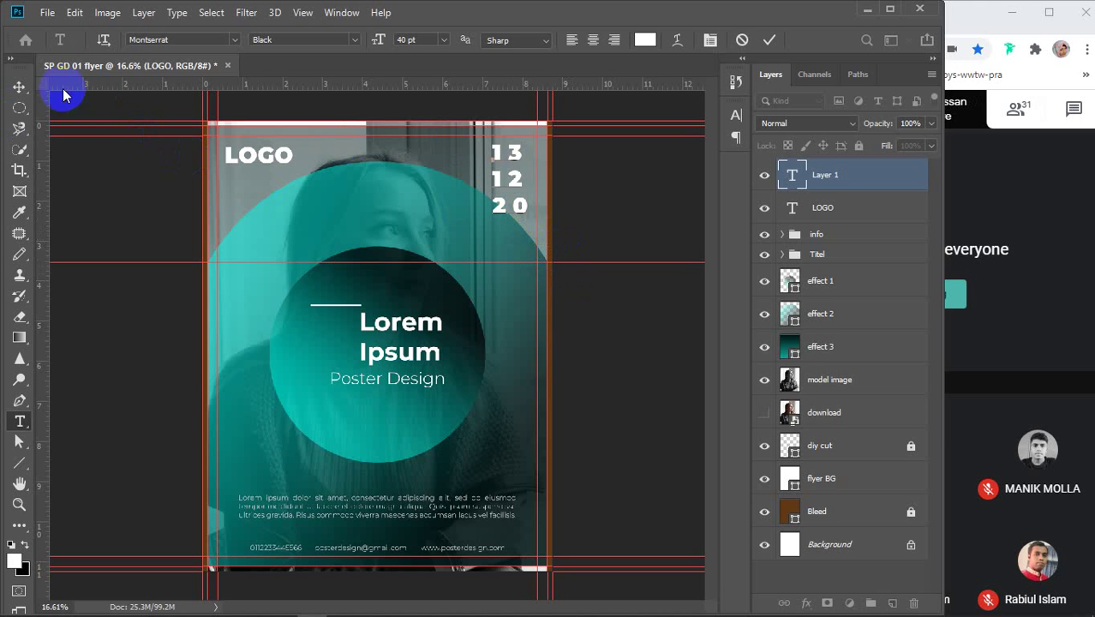
click(18, 86)
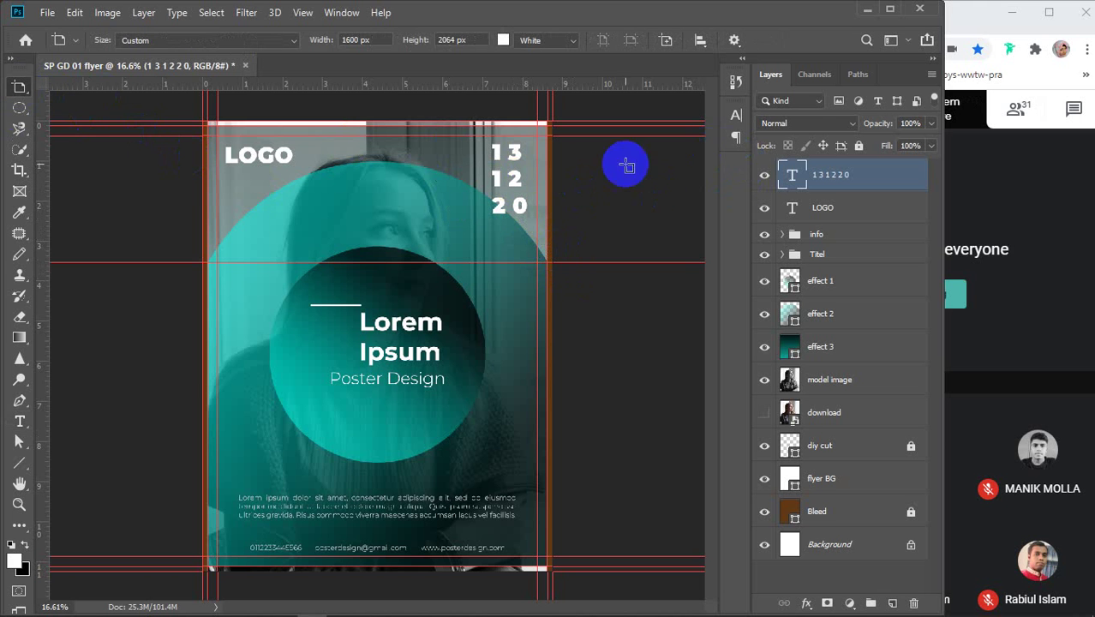
Make the date text Bold at 35 pt with centred paragraph alignment.
right_click(19, 87)
click(61, 84)
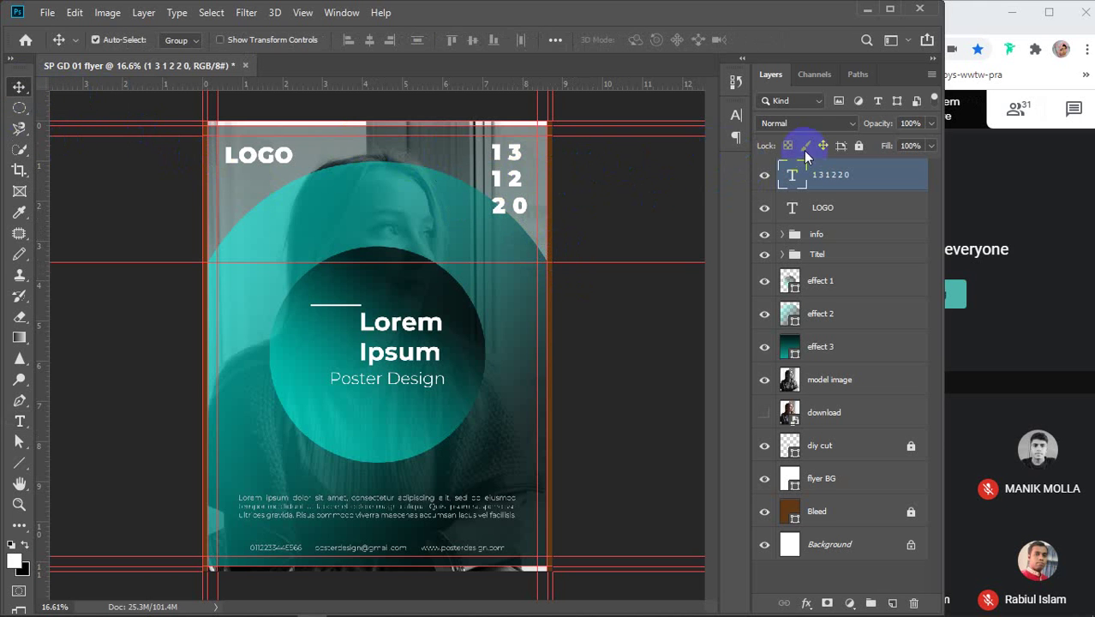
click(736, 115)
click(608, 157)
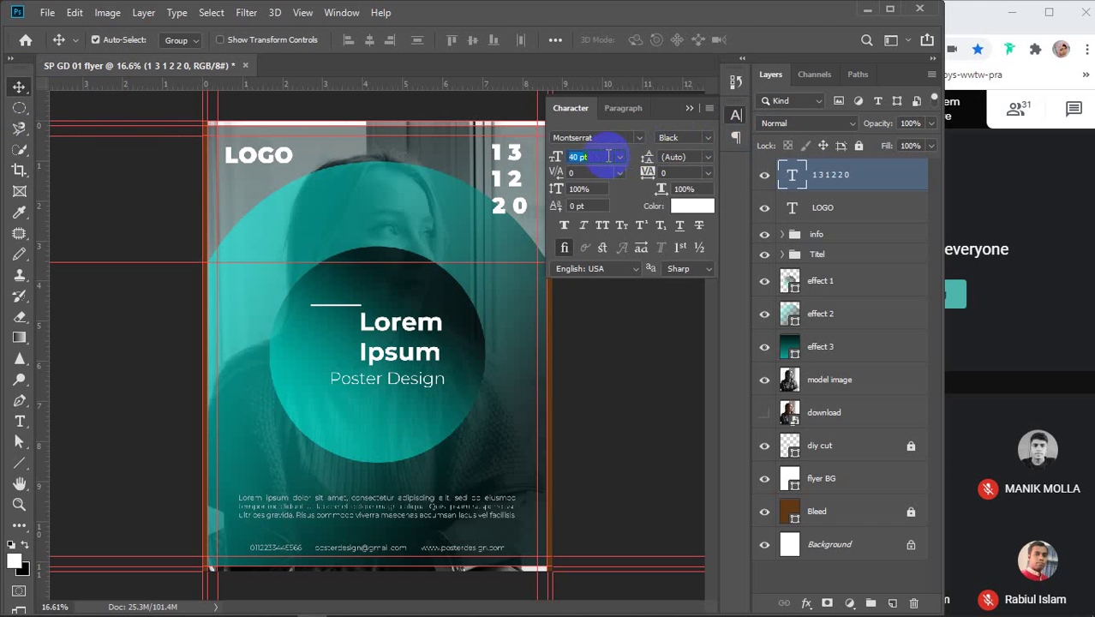
click(708, 137)
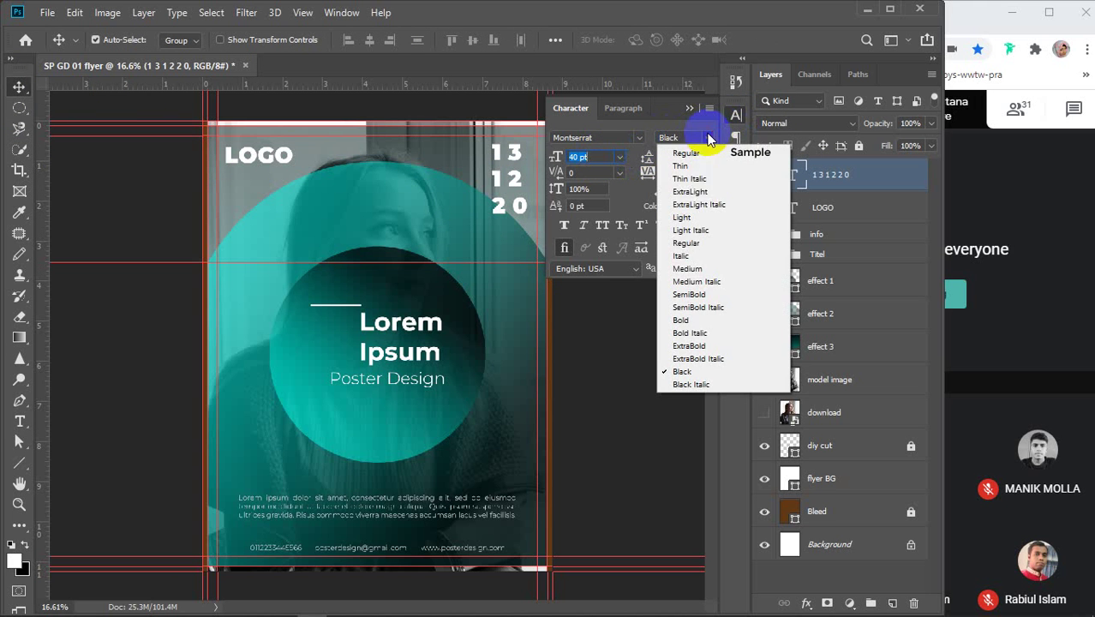
click(696, 319)
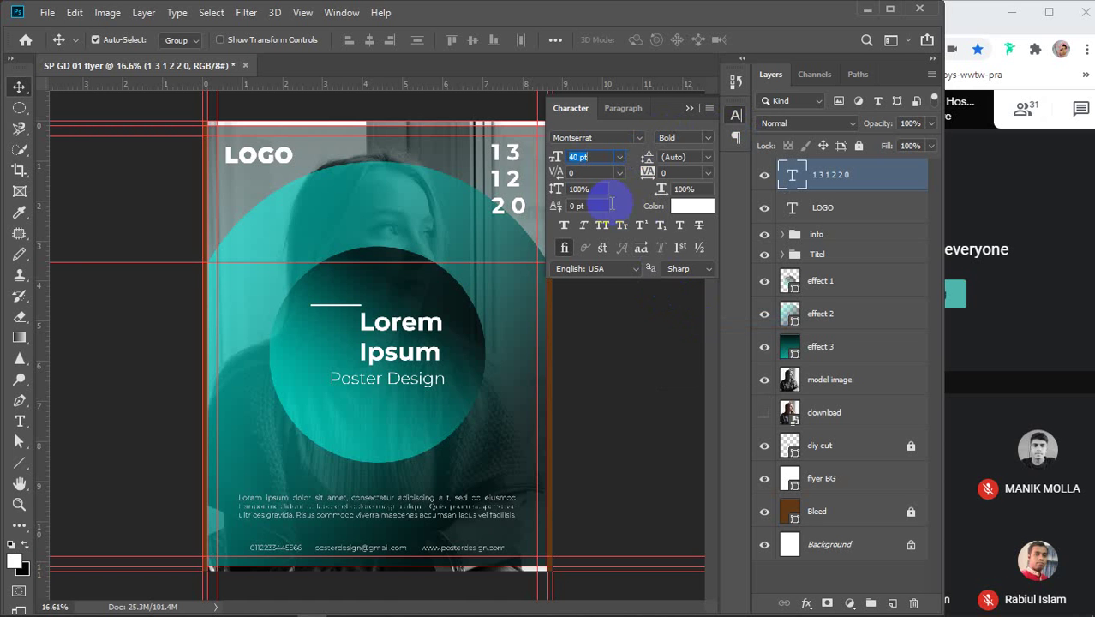
text(35)
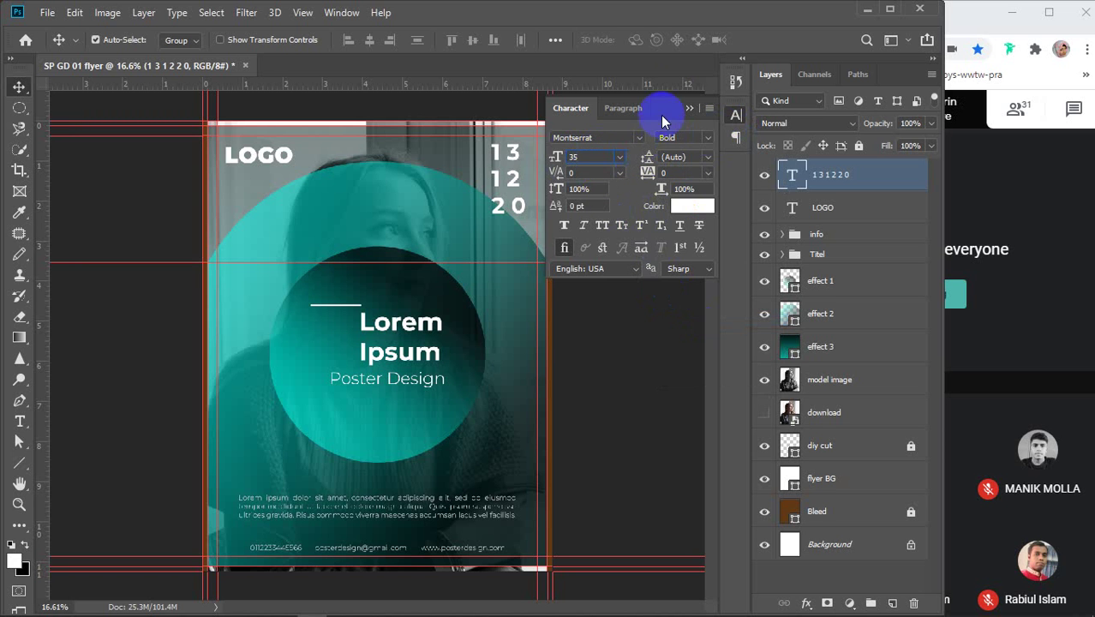
click(622, 109)
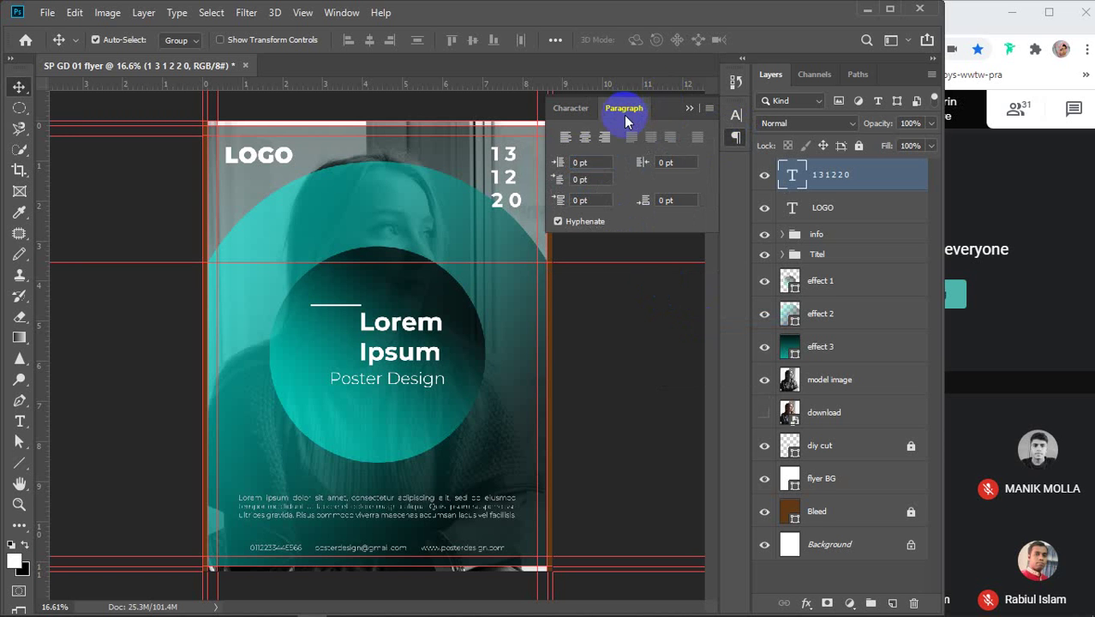
click(584, 138)
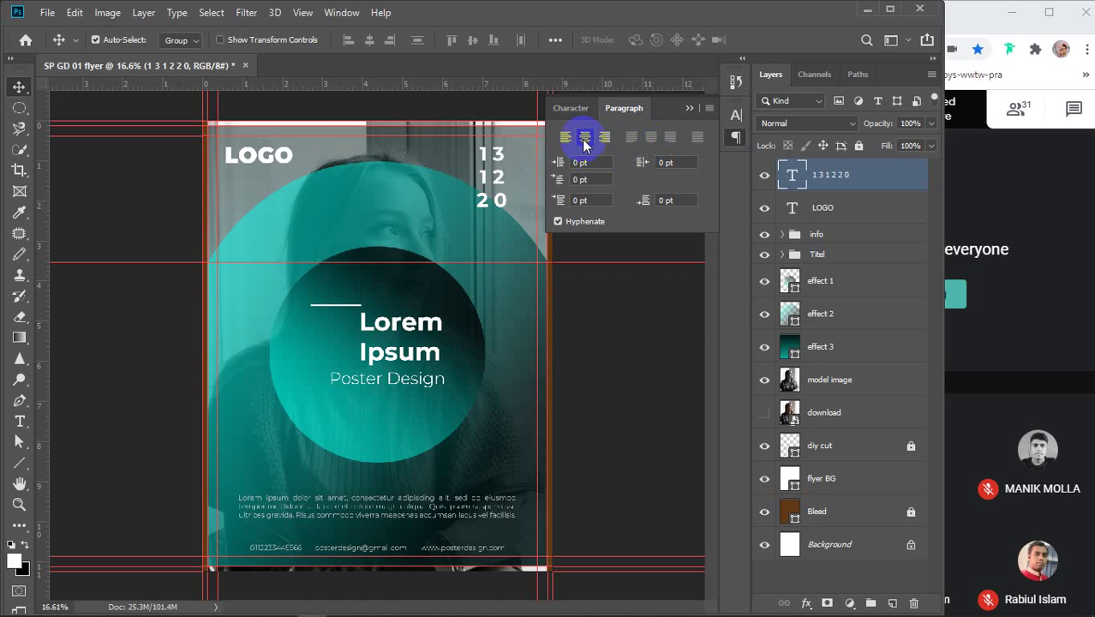
click(689, 108)
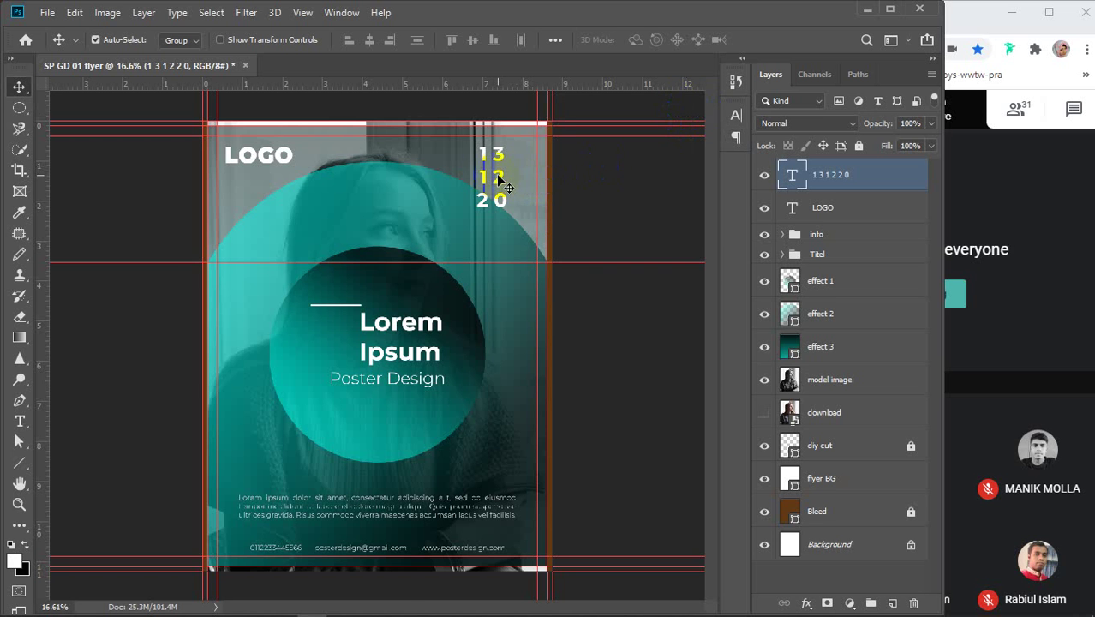
Align LOGO's top edge with the date block, shift both down slightly, and group them.
drag(501, 181, 510, 176)
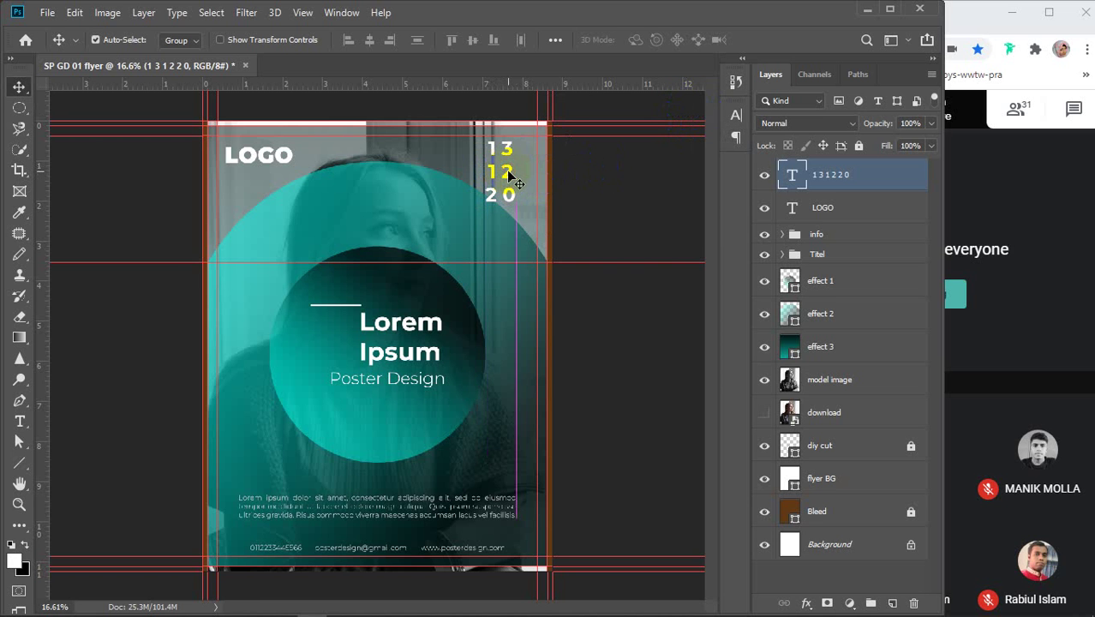
ctrl+click(860, 213)
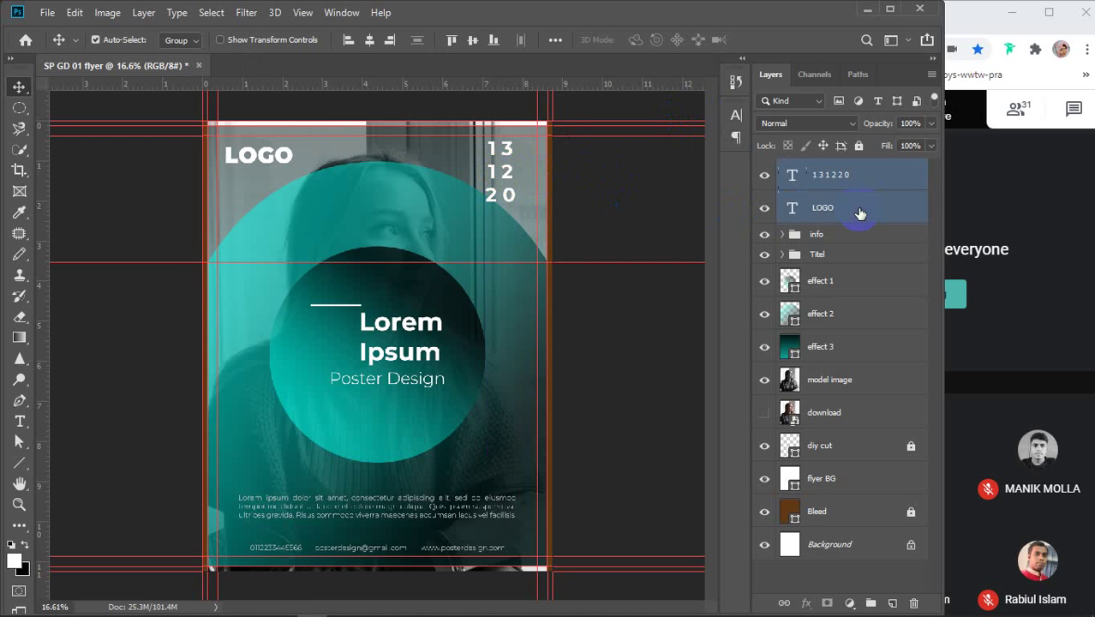
click(453, 41)
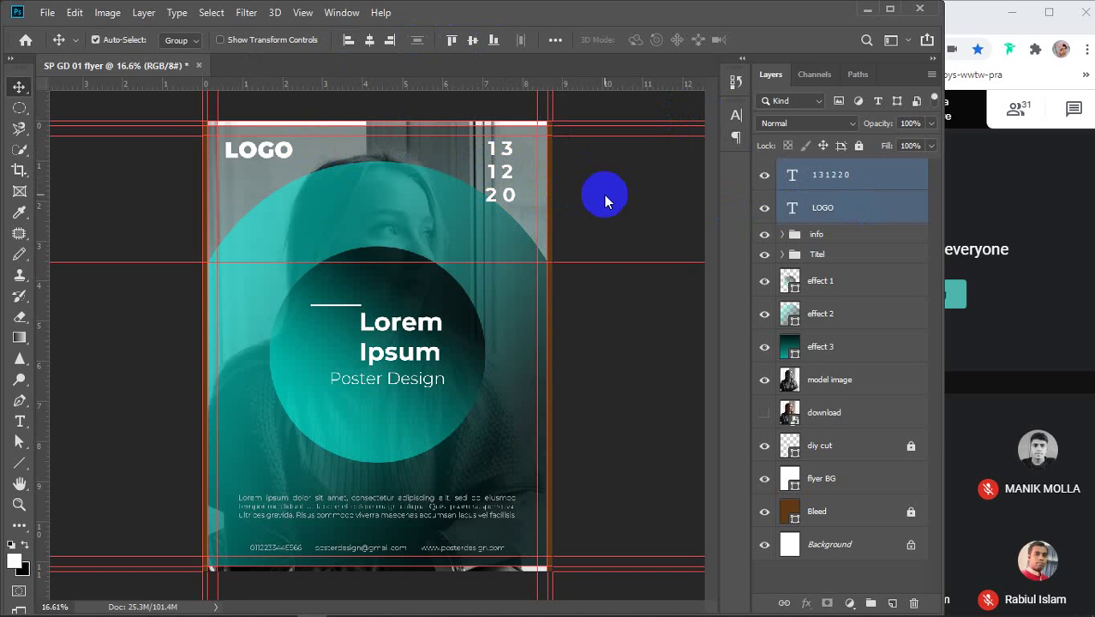
drag(604, 197, 606, 201)
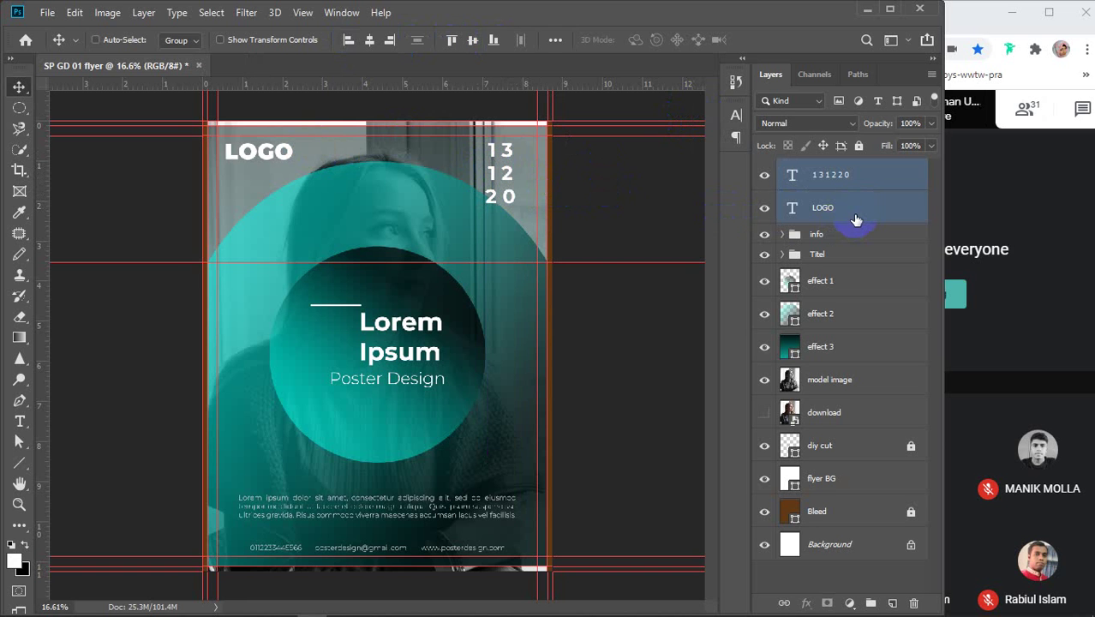
key(ctrl+g)
Name the new group 'header' and wrap the date text in its own 'Date' subgroup.
double_click(824, 168)
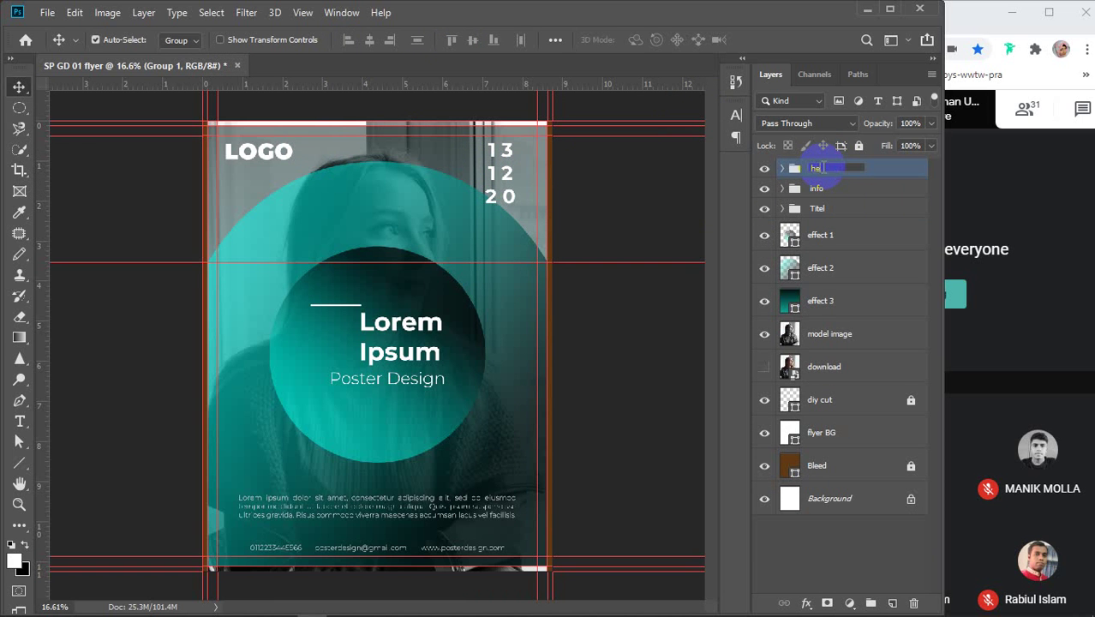
text(header)
key(Return)
click(781, 168)
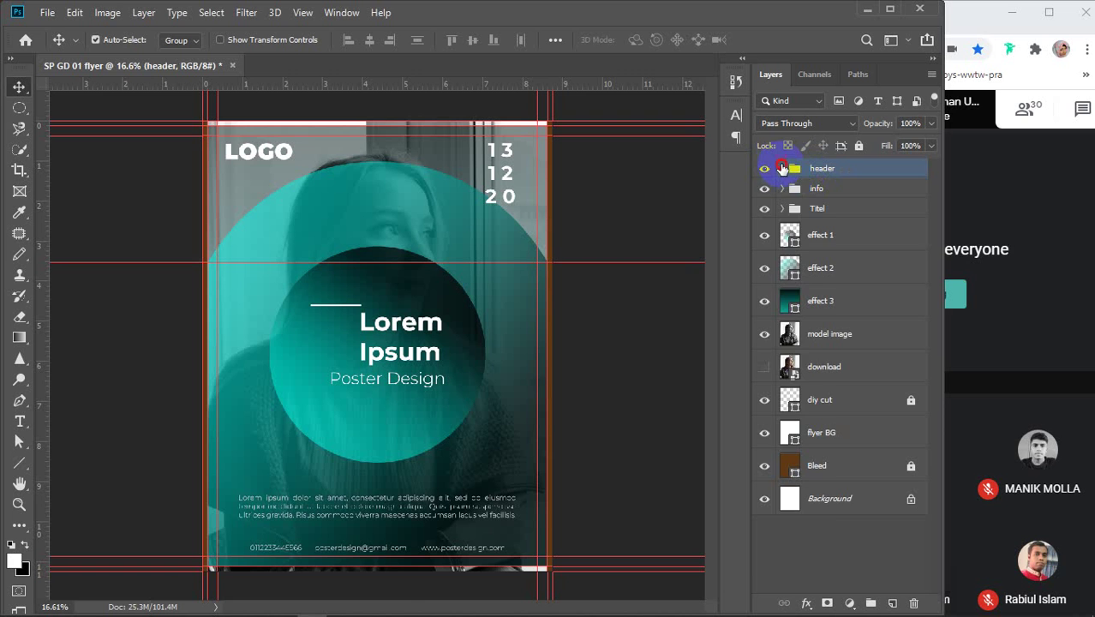
click(833, 196)
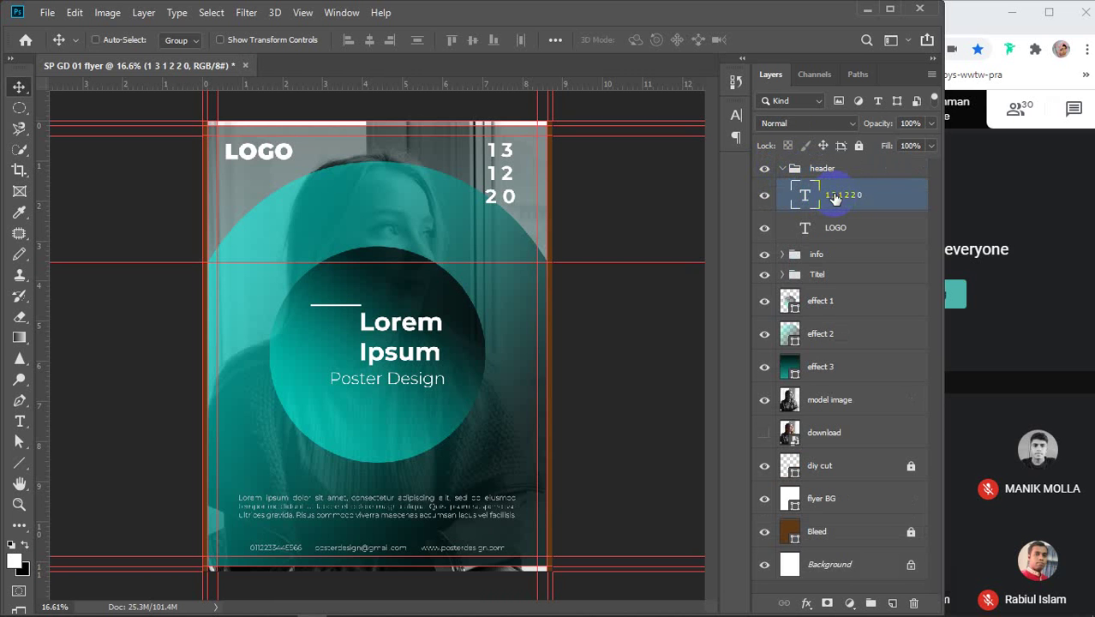
key(ctrl+g)
double_click(840, 188)
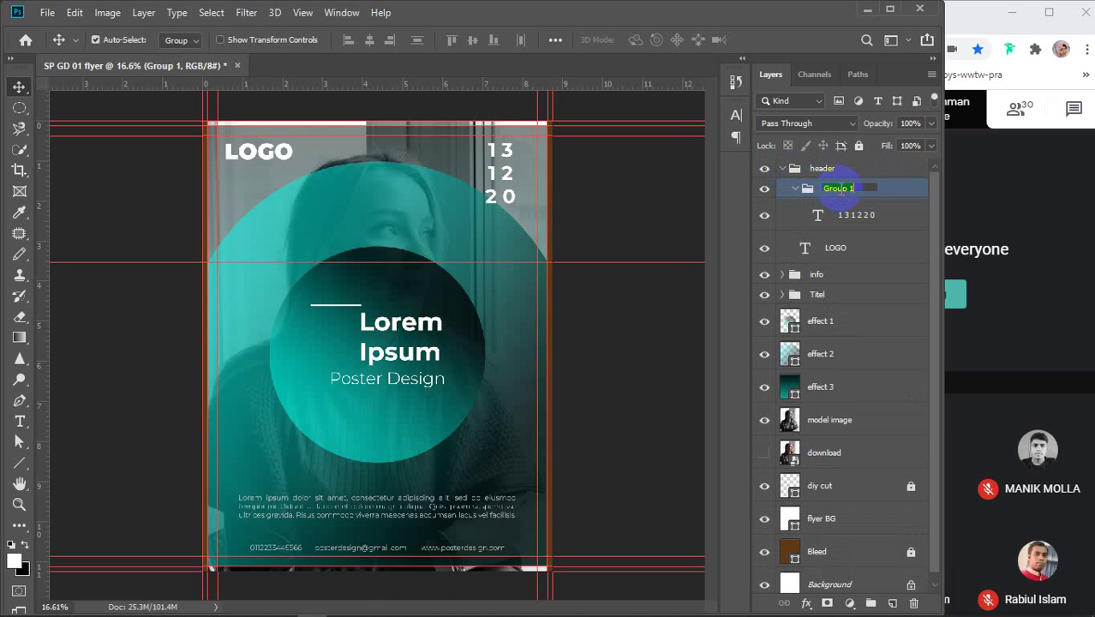
text(Date)
Wrap LOGO in a 'logo' subgroup, move it into header, and collapse header.
click(838, 247)
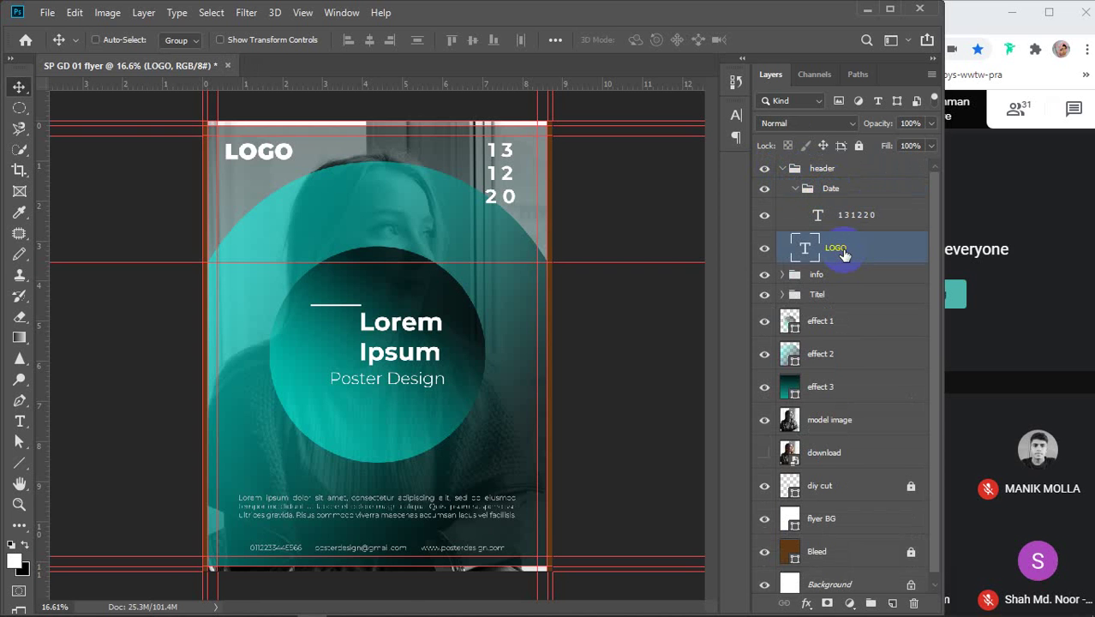
key(ctrl+g)
double_click(838, 242)
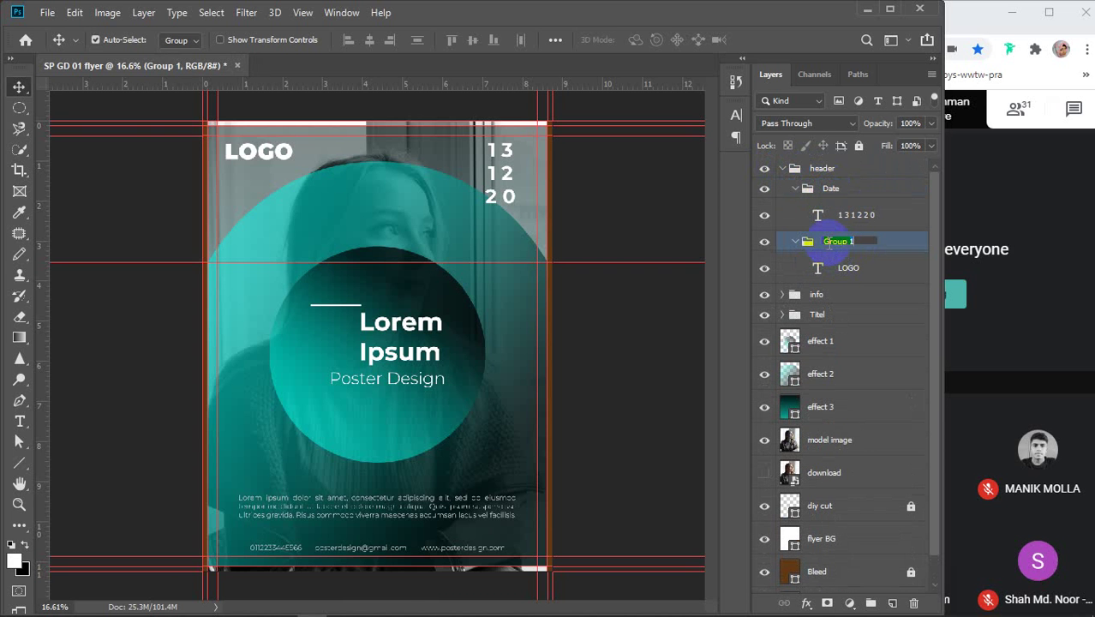
text(logo)
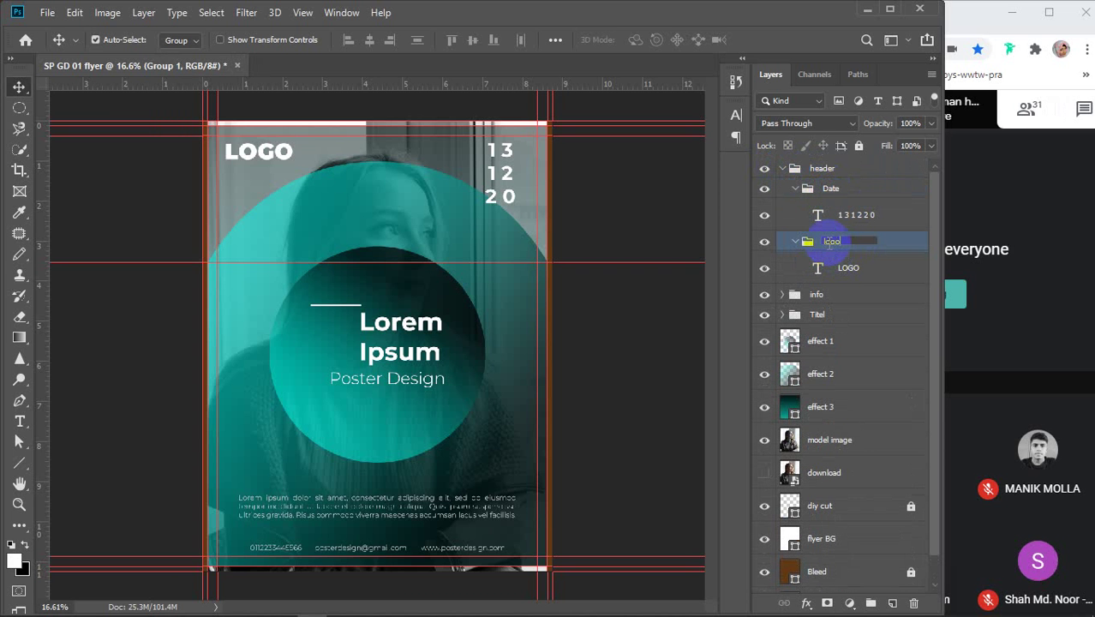
key(Return)
click(796, 242)
drag(806, 237, 801, 189)
click(804, 175)
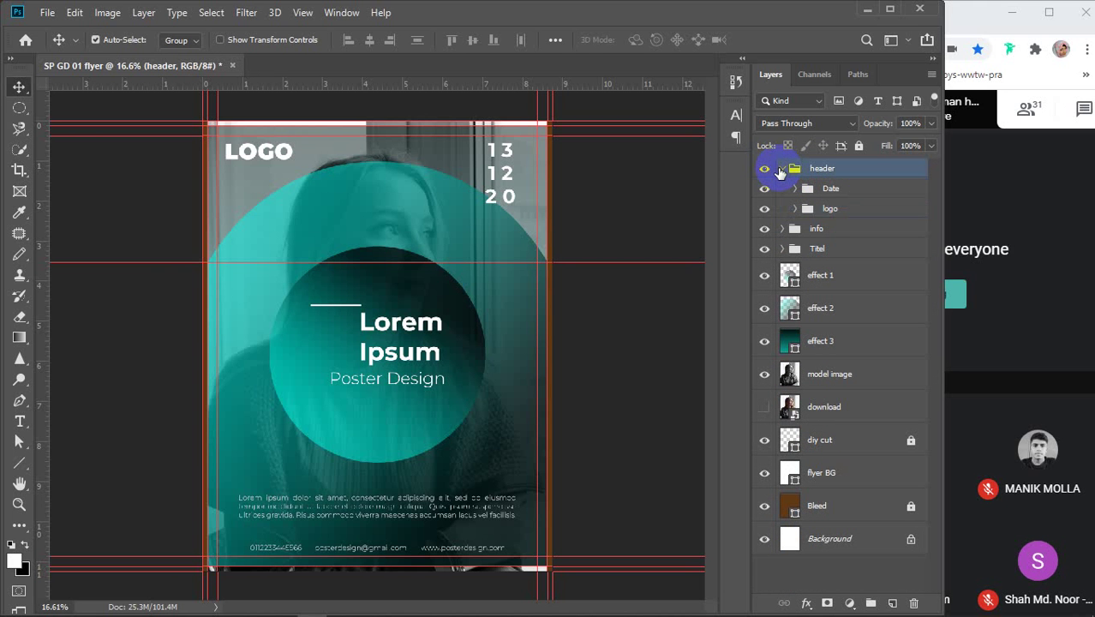
click(780, 168)
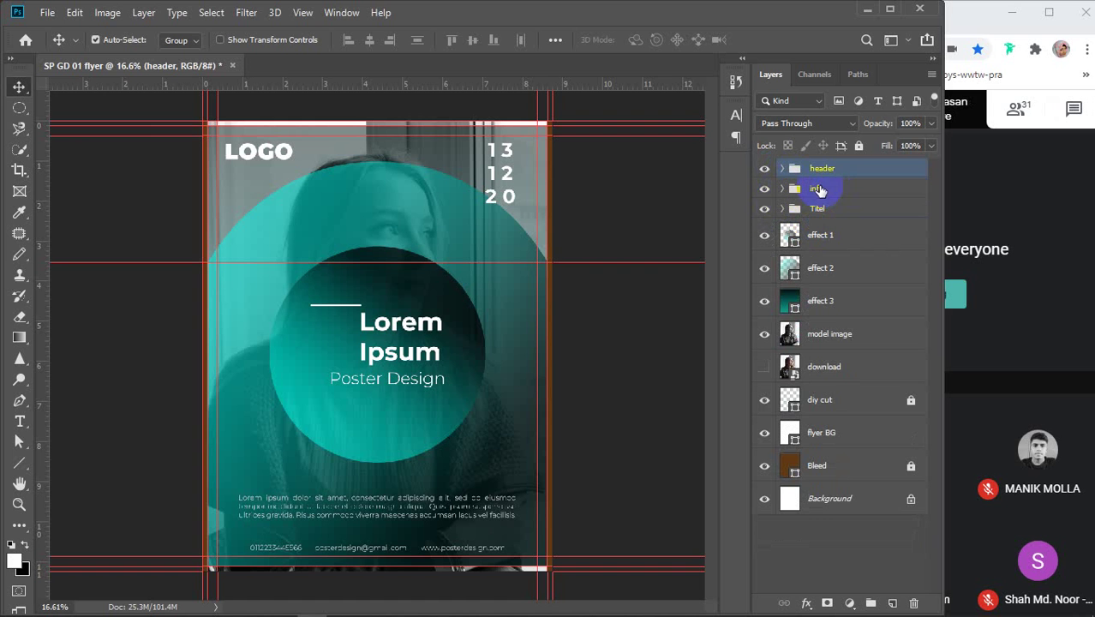
Rename the 'info' group to 'footer'.
click(817, 189)
double_click(816, 188)
text(i)
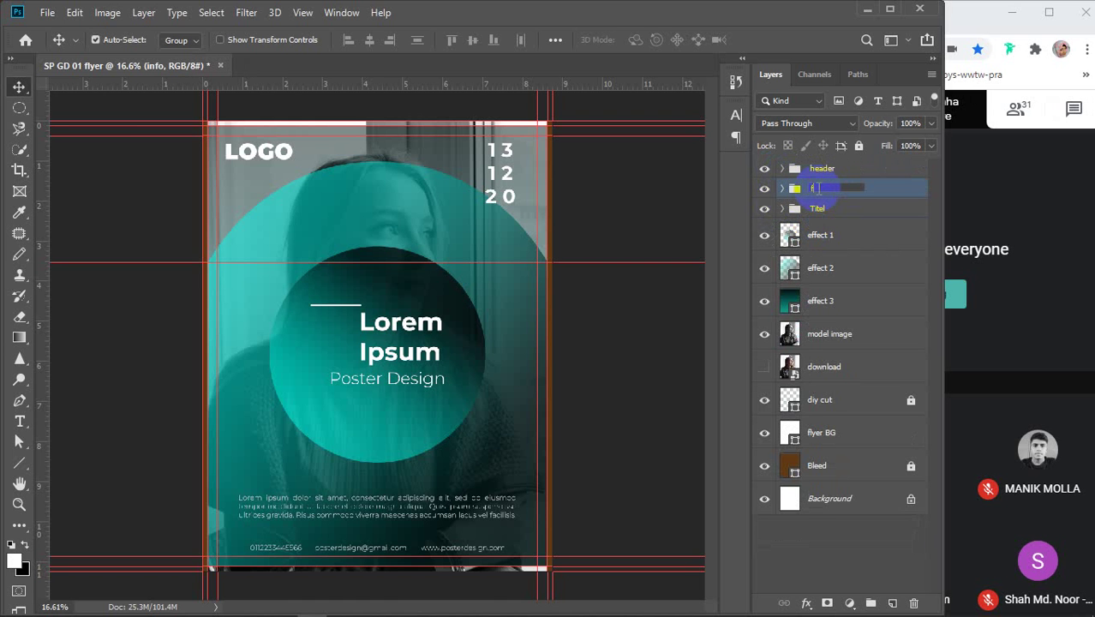
key(Return)
Put the contact details text layer into its own group named 'cont. info'.
click(781, 188)
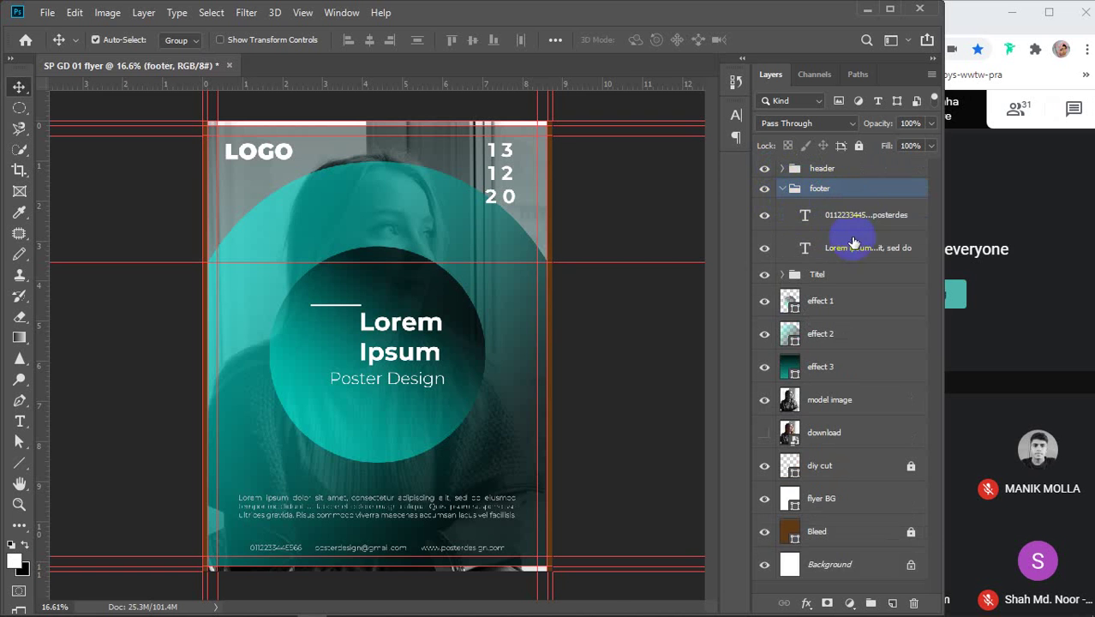
click(861, 220)
key(ctrl+g)
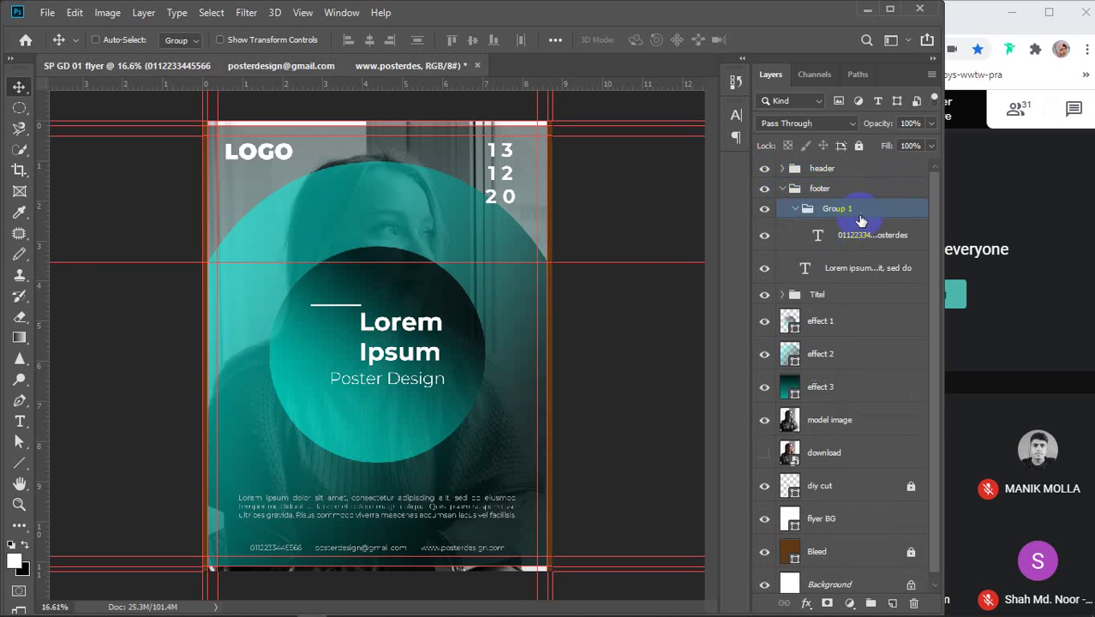
double_click(838, 209)
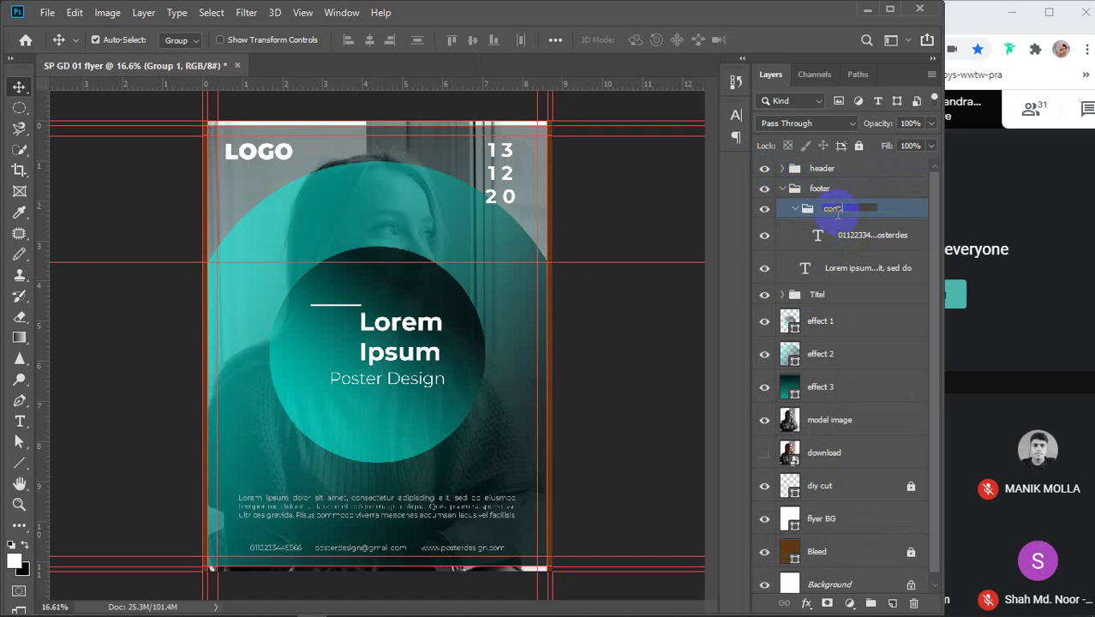
text(info)
key(Return)
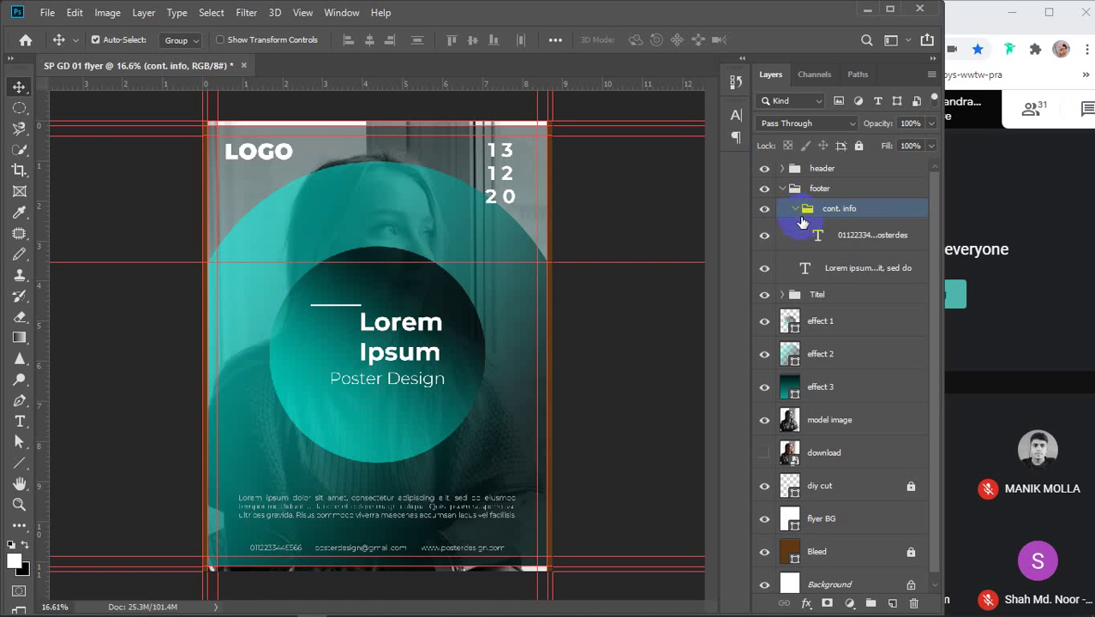
drag(814, 238, 796, 209)
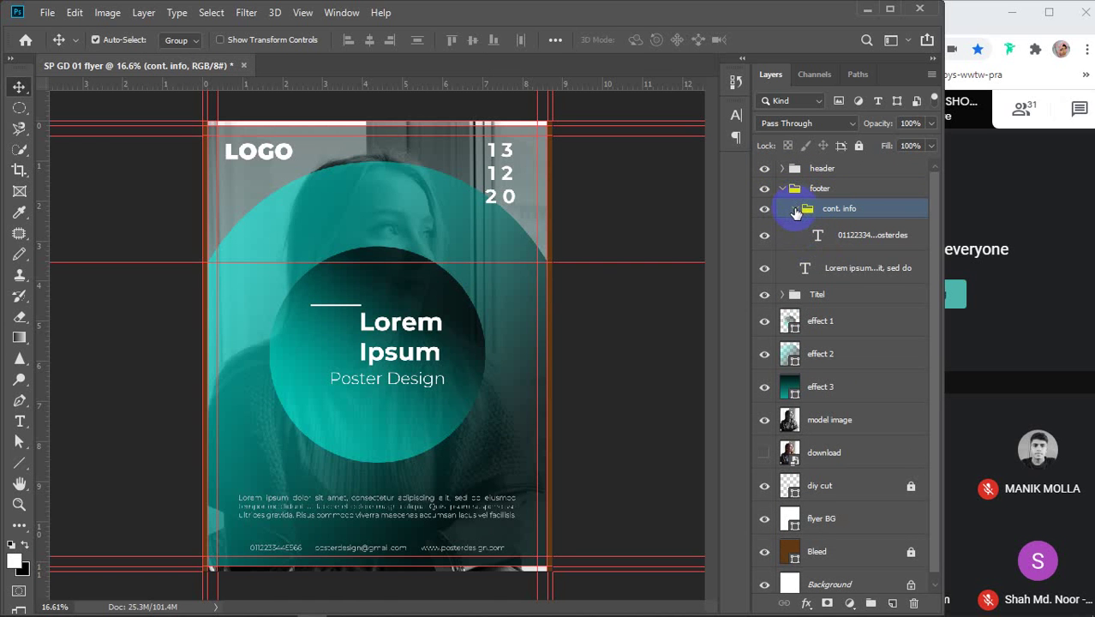
Put the Lorem paragraph into its own group named 'details' and collapse the subgroups.
click(847, 273)
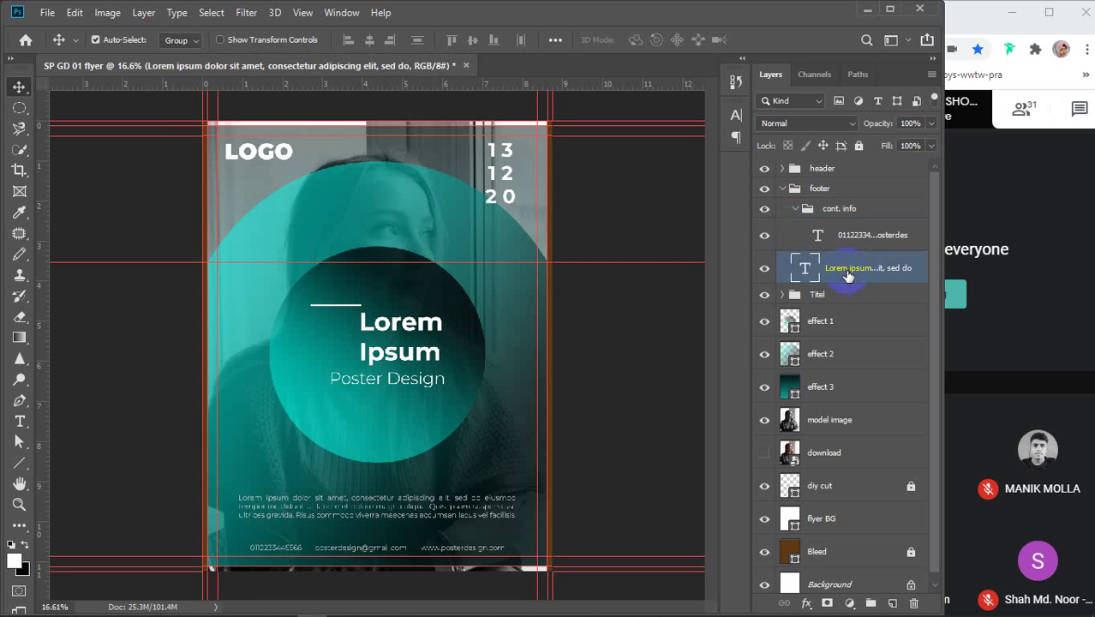
click(795, 209)
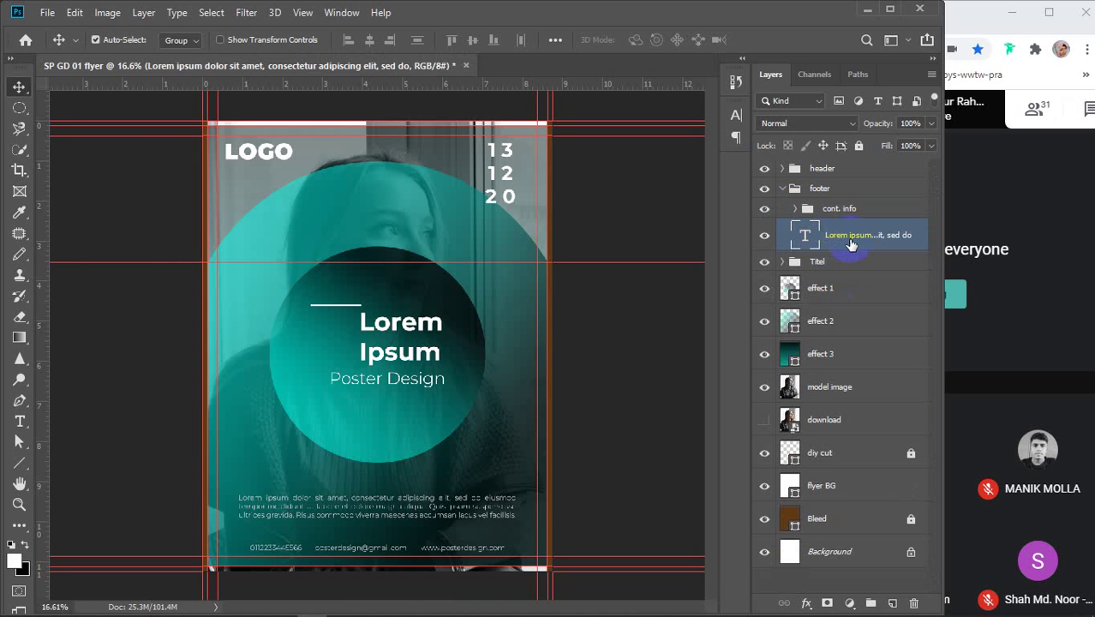
key(ctrl+g)
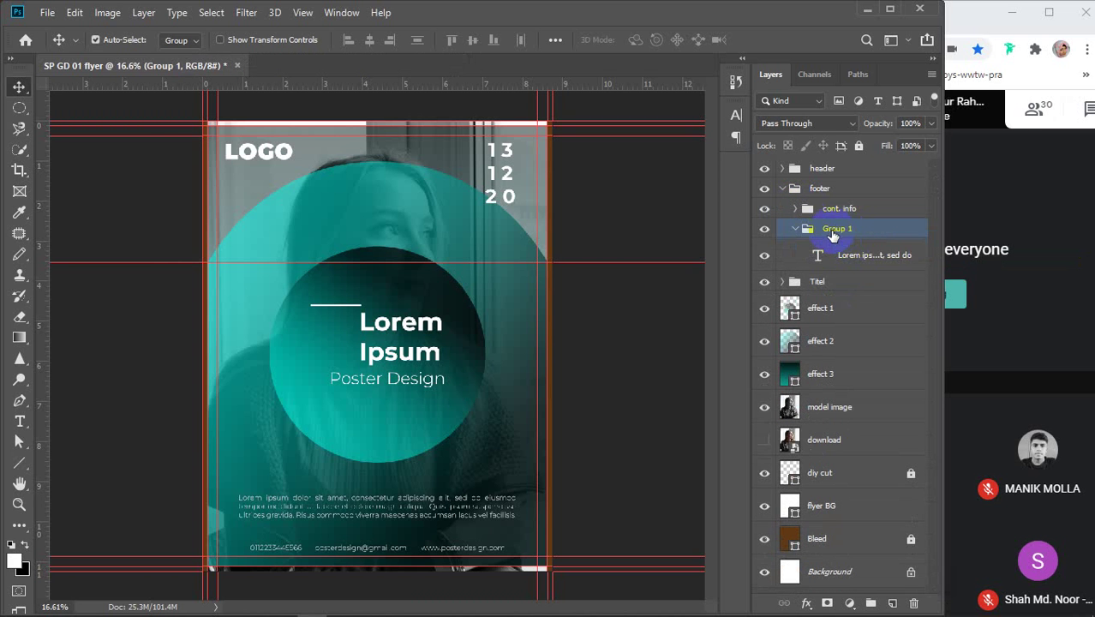
double_click(836, 228)
text(details)
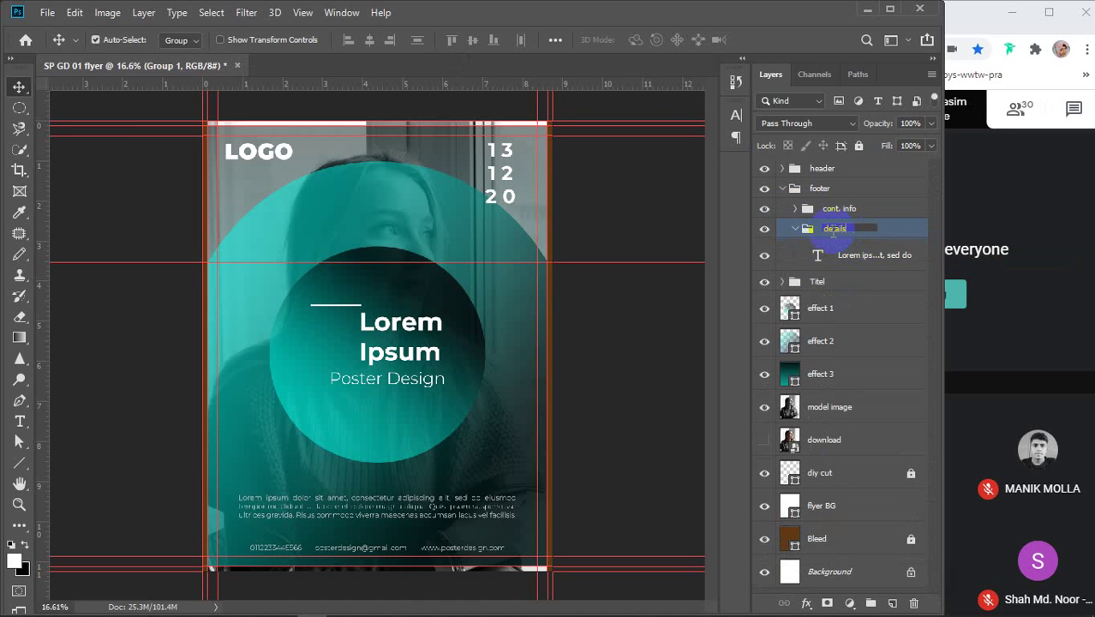
key(Return)
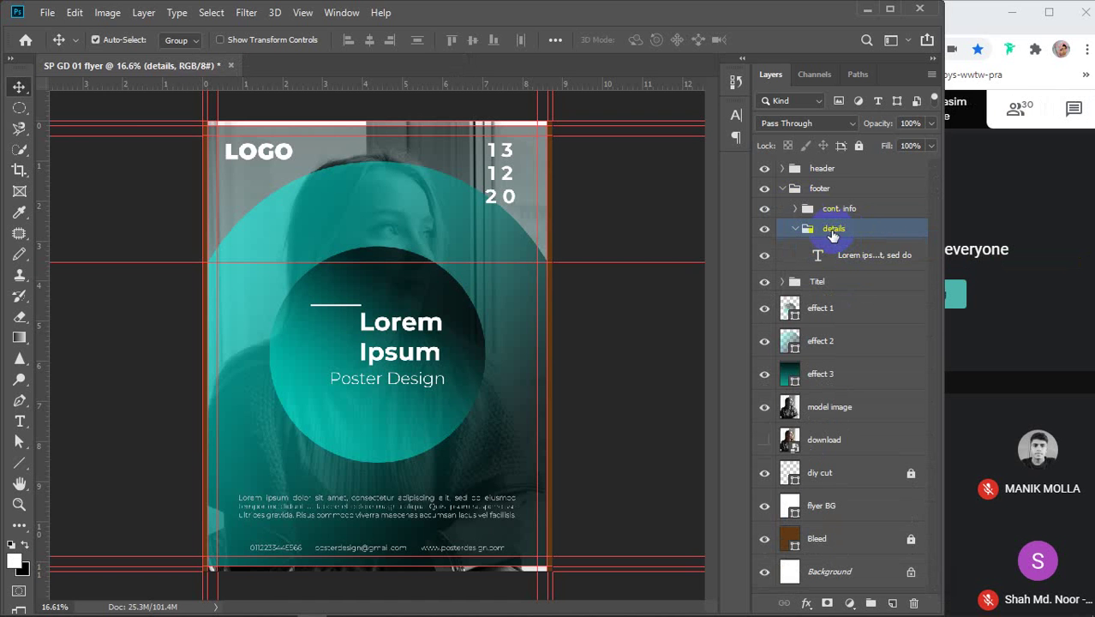
click(794, 231)
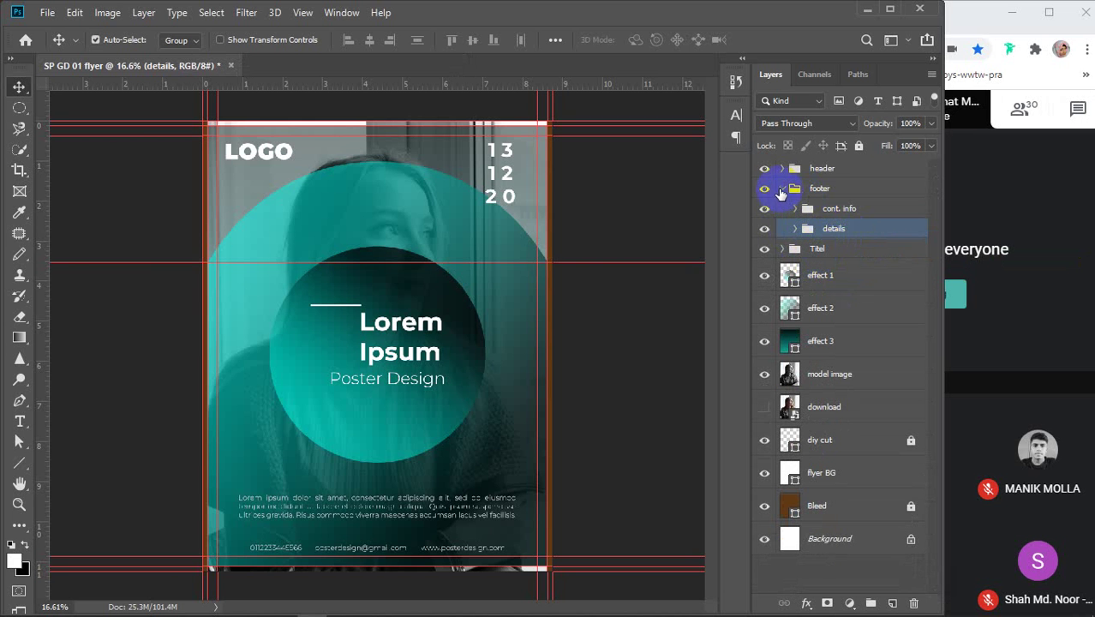
Group effect 1 through model image as 'effect', then delete the hidden download layer.
click(780, 190)
click(826, 243)
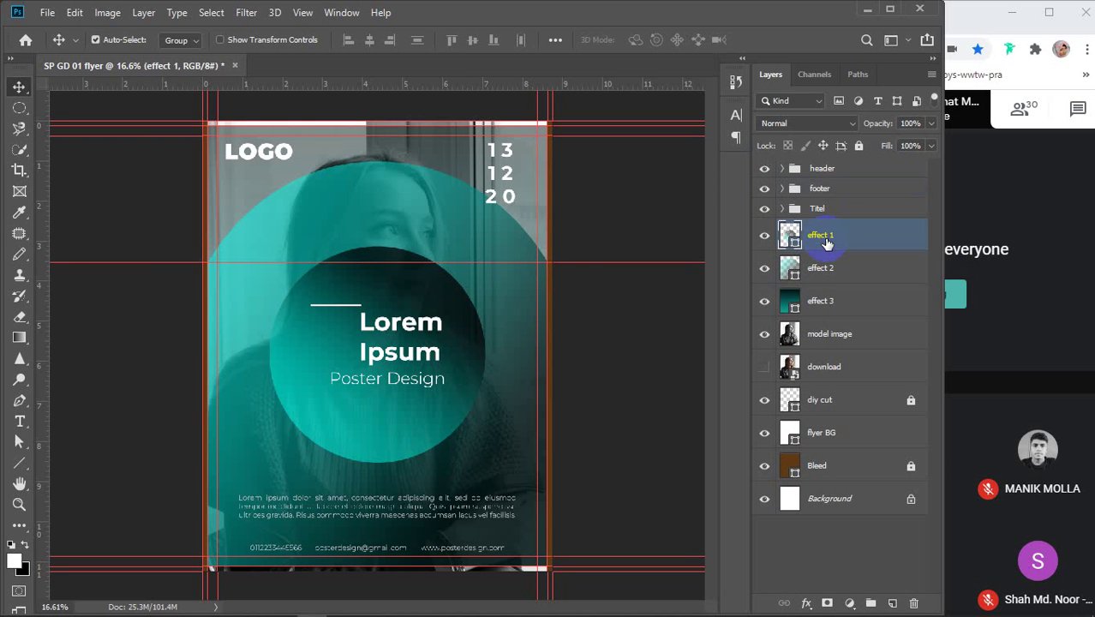
shift+click(837, 344)
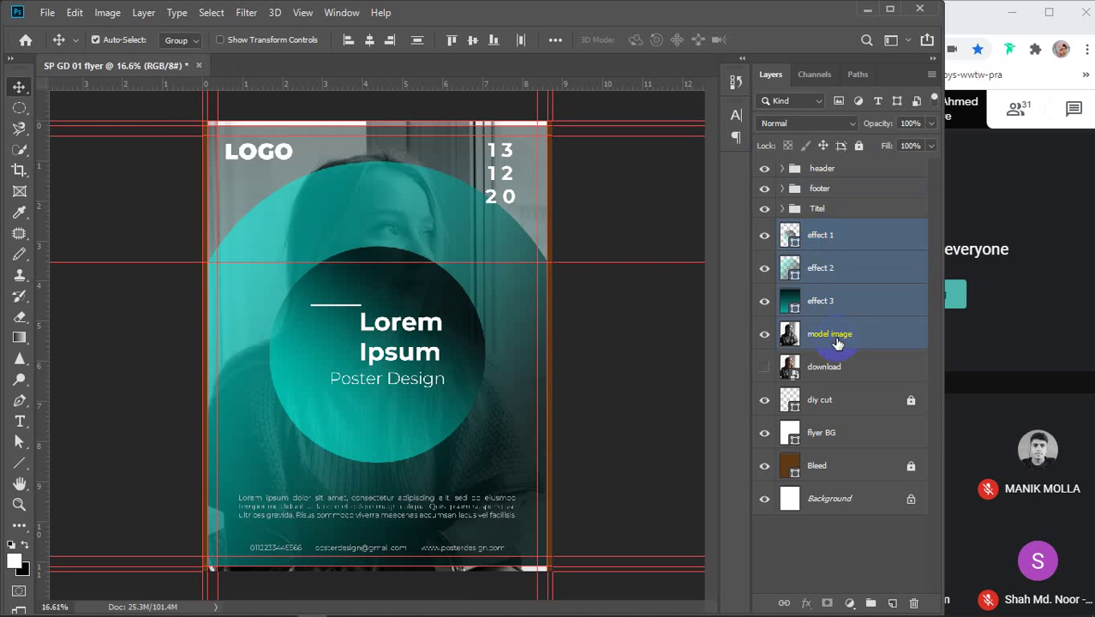
key(ctrl+g)
double_click(825, 228)
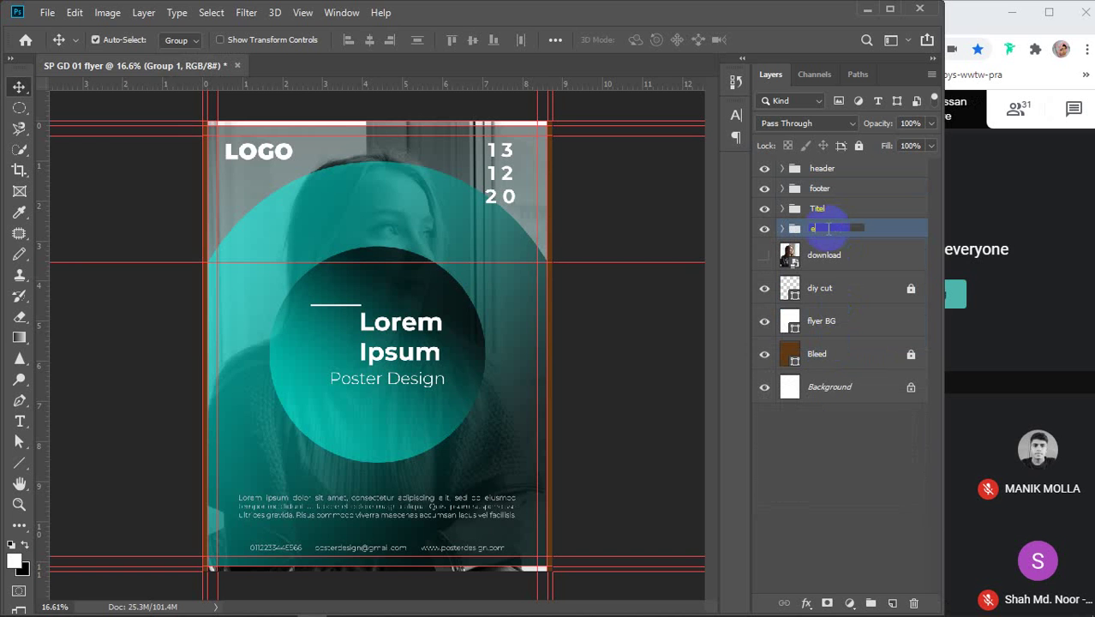
text(effect)
key(Return)
click(855, 255)
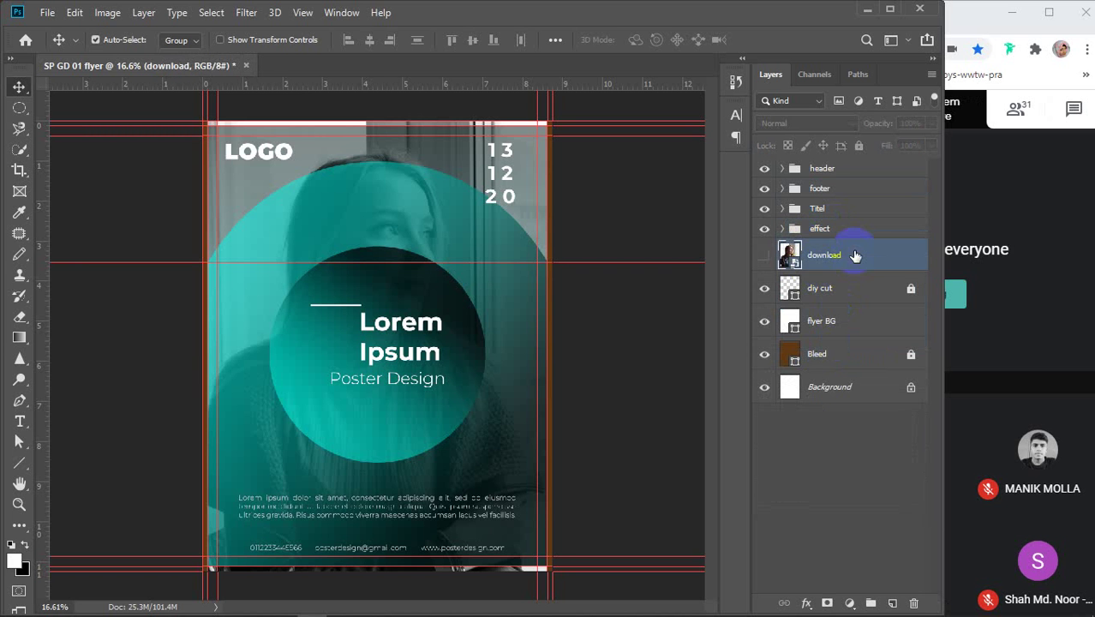
key(Delete)
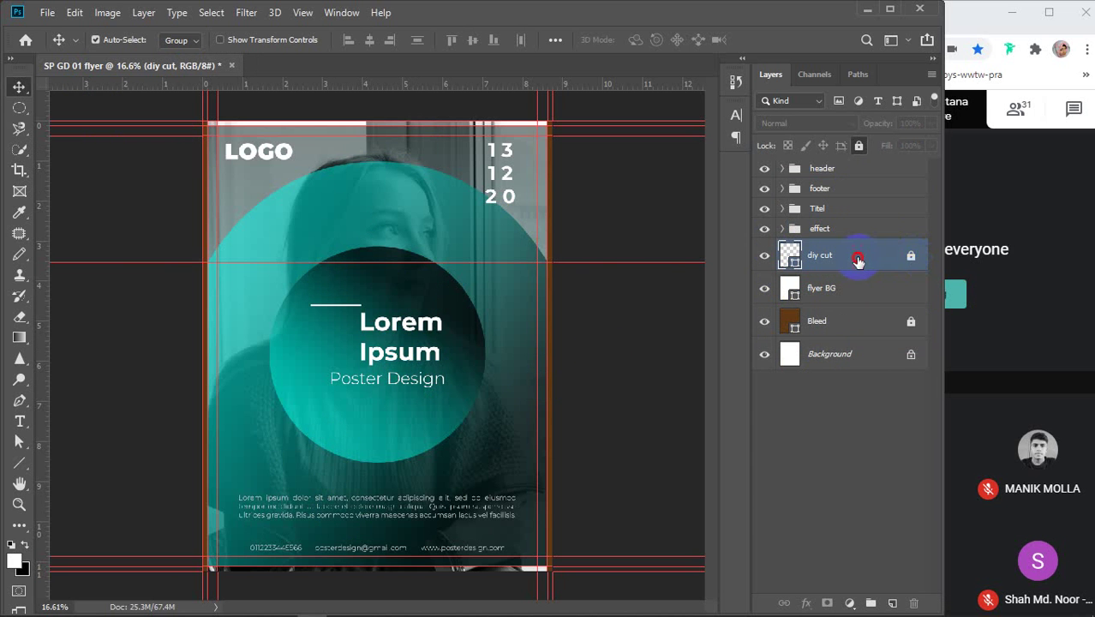
Drag the diy cut layer above header to the top of the stack and check the top edge.
drag(857, 257, 846, 166)
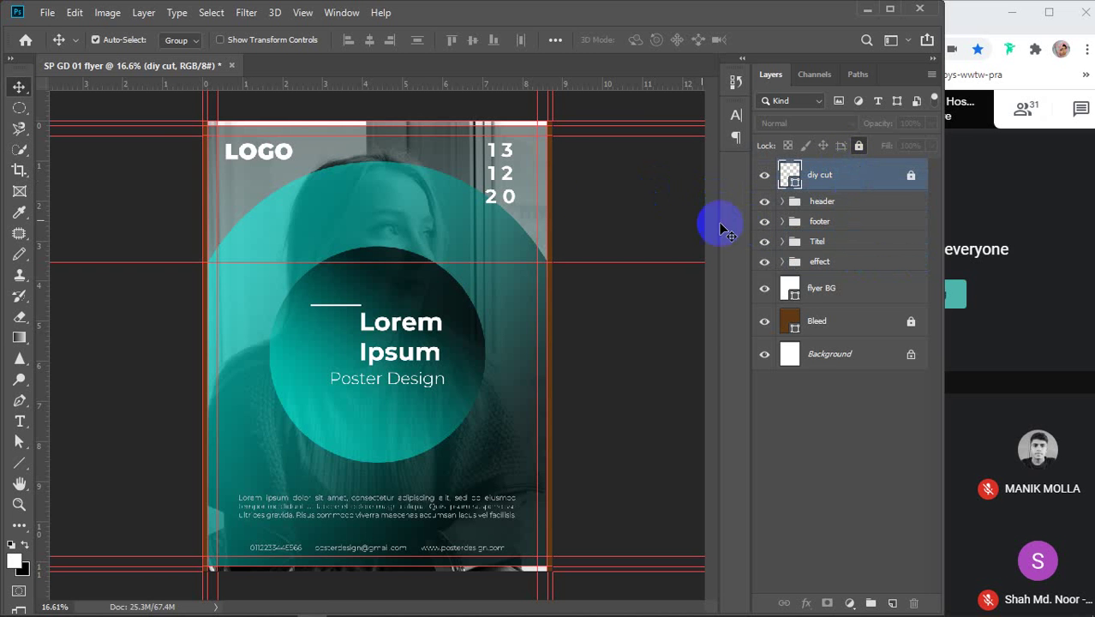
scroll(529, 114, up, 5)
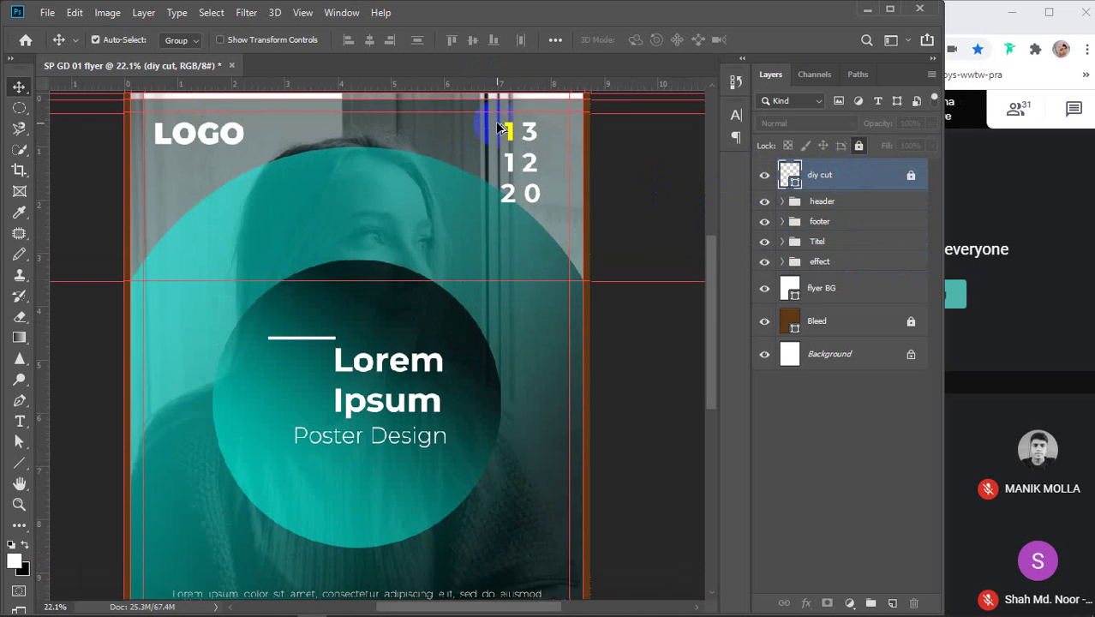
scroll(506, 103, up, 3)
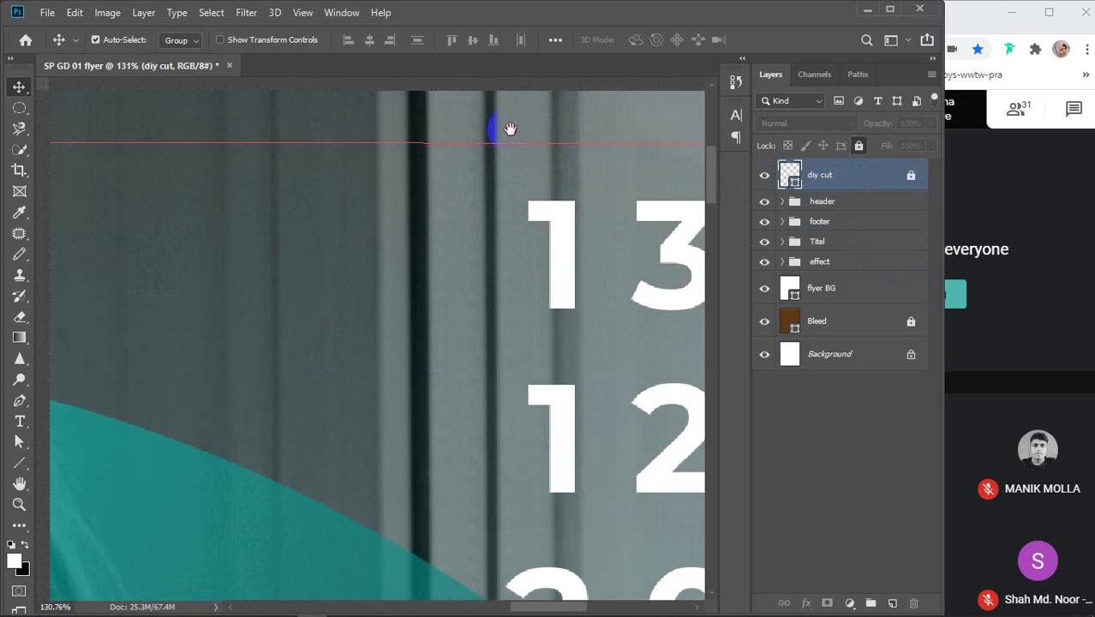
drag(508, 126, 459, 355)
scroll(504, 314, up, 5)
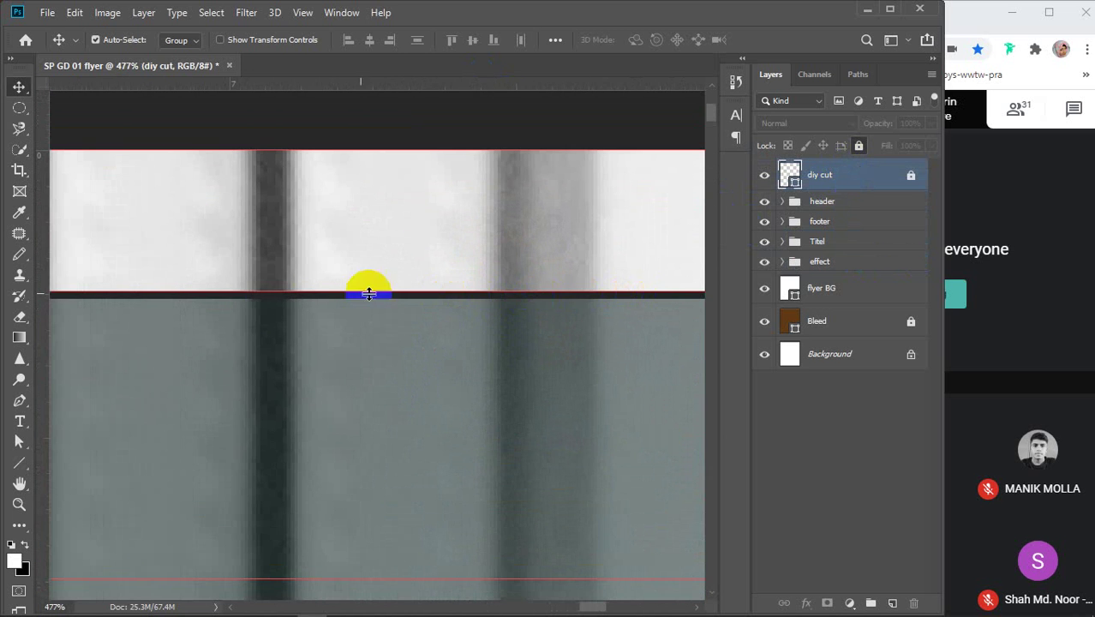
scroll(499, 302, down, 3)
scroll(498, 302, down, 6)
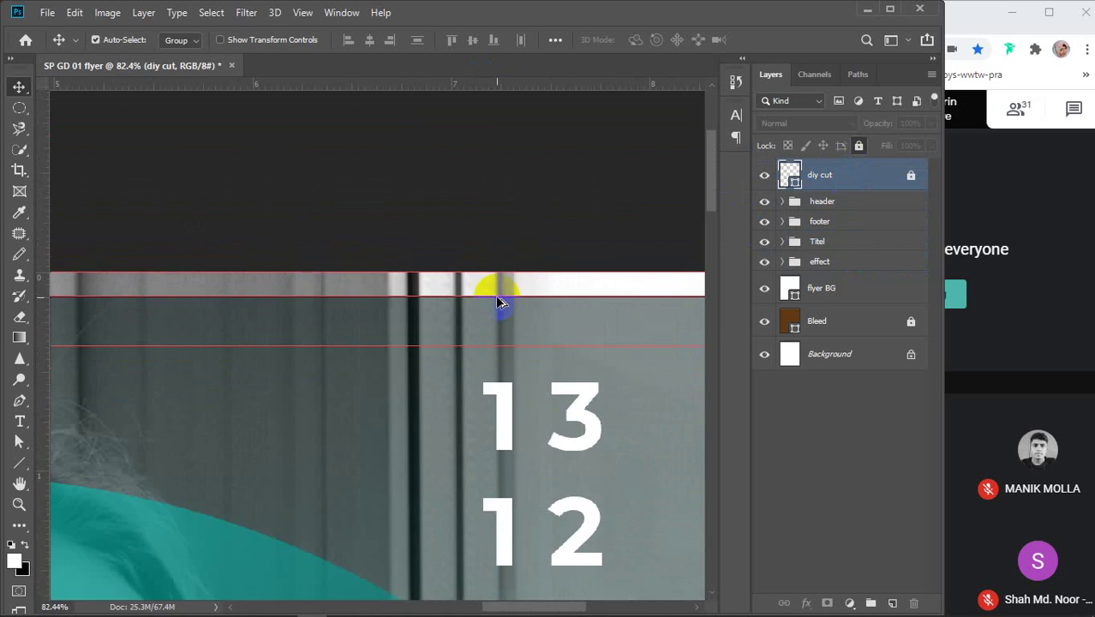
scroll(498, 296, down, 3)
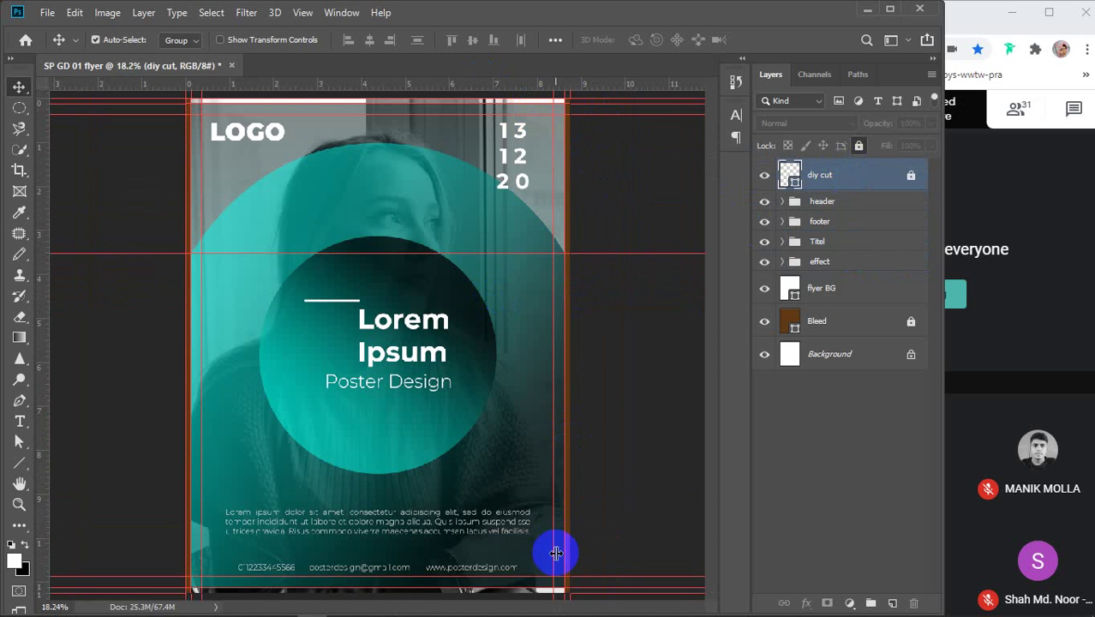
click(840, 467)
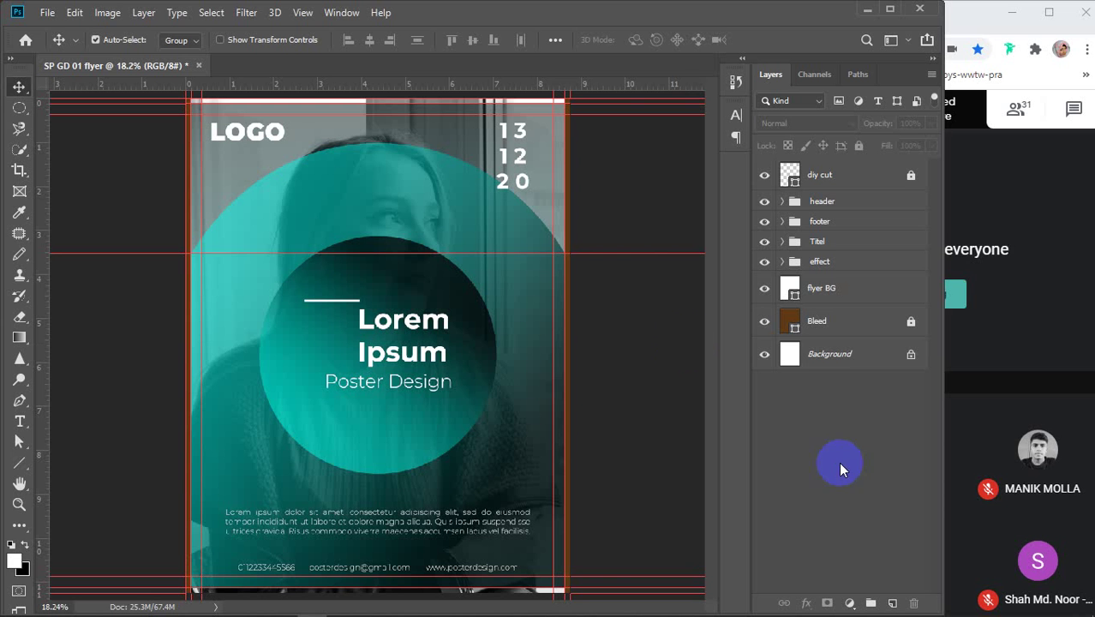
Drag the extra guide onto the ruler, save as PSD 'SP GD 01 flyer.psd', and minimize.
drag(606, 253, 598, 94)
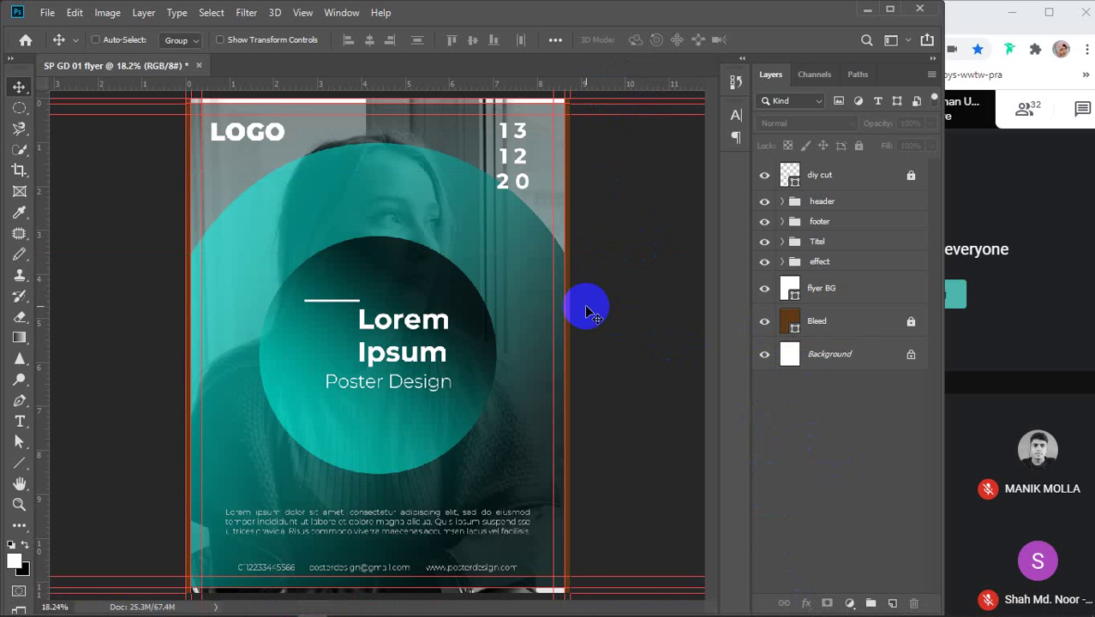
key(ctrl+s)
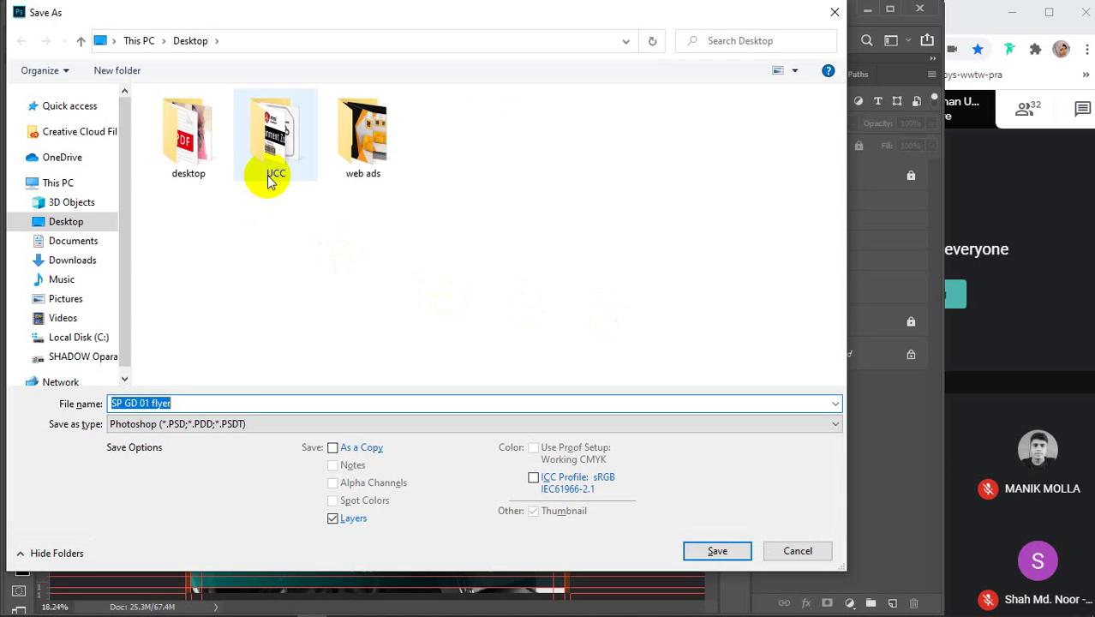
click(705, 551)
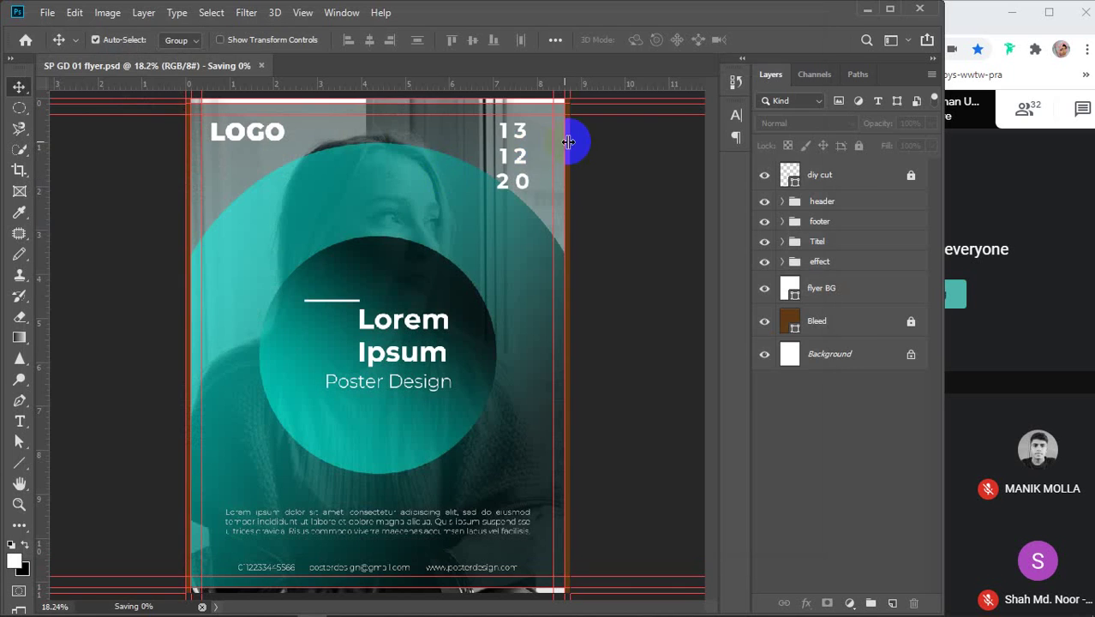
click(867, 8)
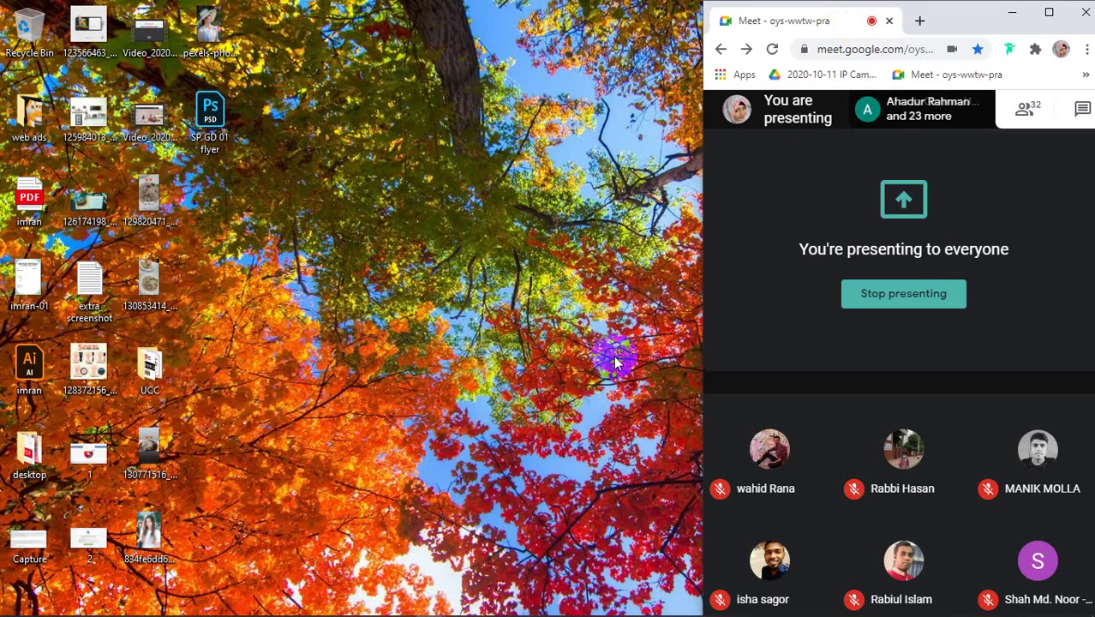